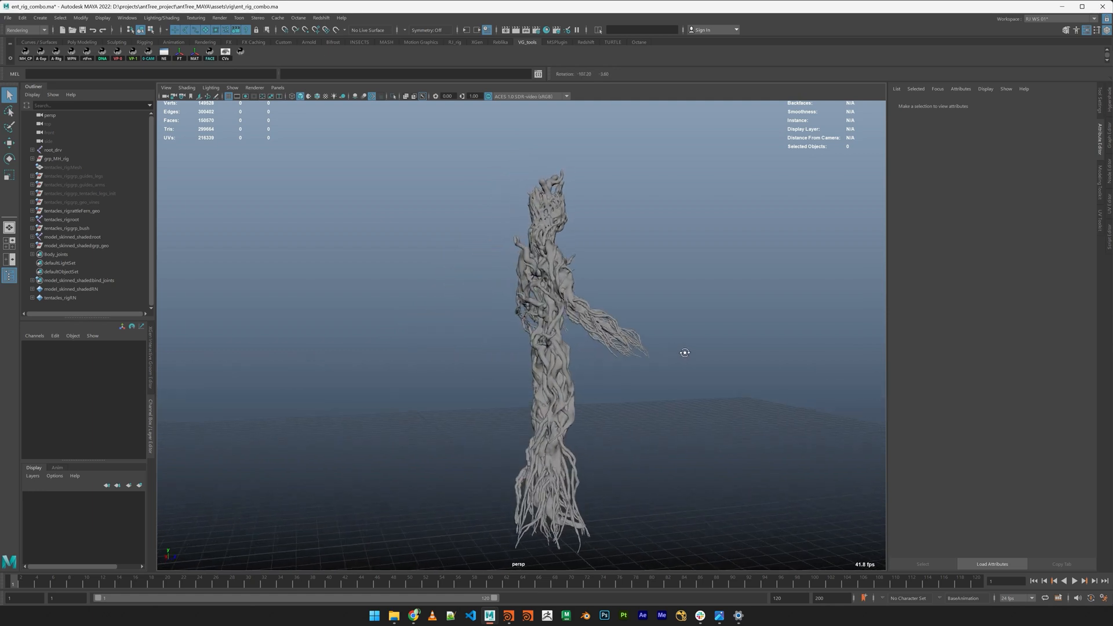
# Examine the finished tree creature model from the side and the front
pyautogui.scroll(5, 636, 373)
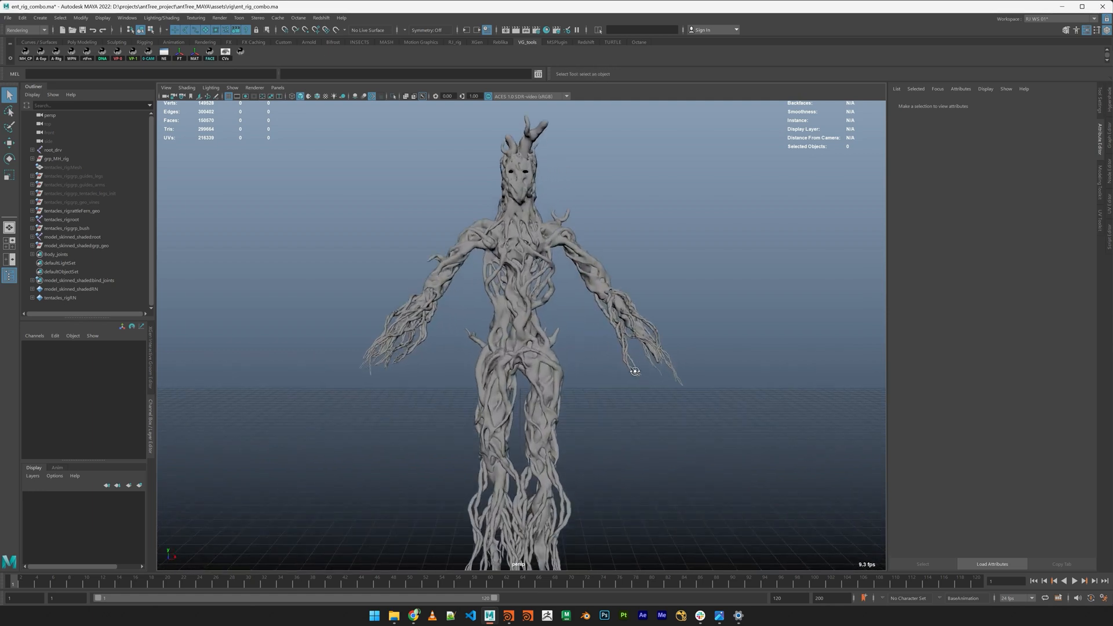
pyautogui.scroll(-2, 632, 364)
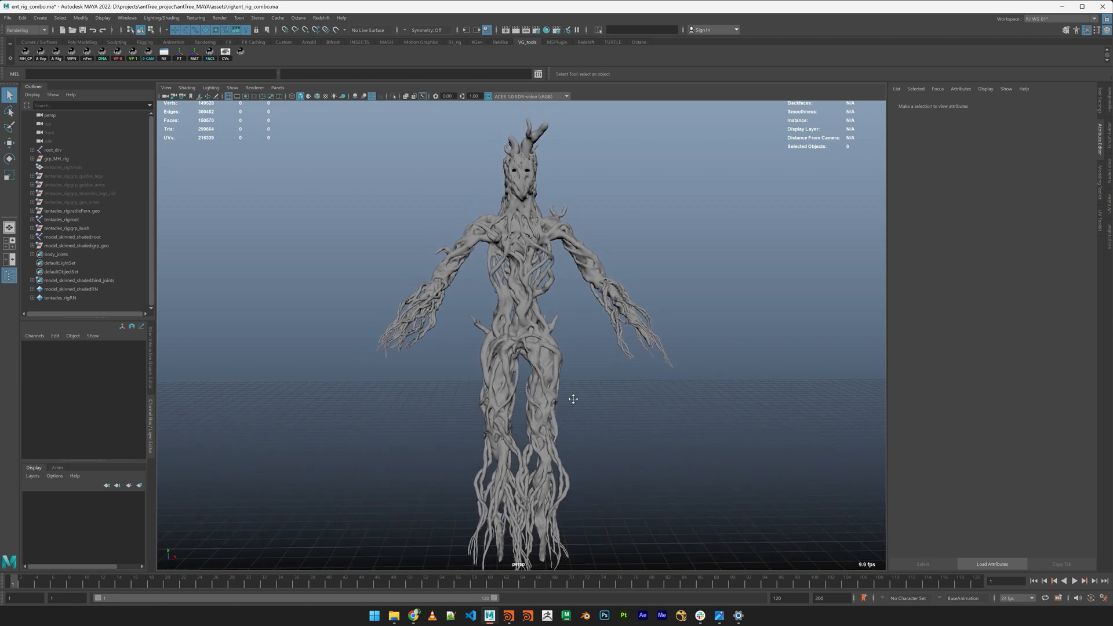
pyautogui.keyDown('alt'); pyautogui.moveTo(573, 399); pyautogui.dragTo(591, 372, button='middle'); pyautogui.keyUp('alt')
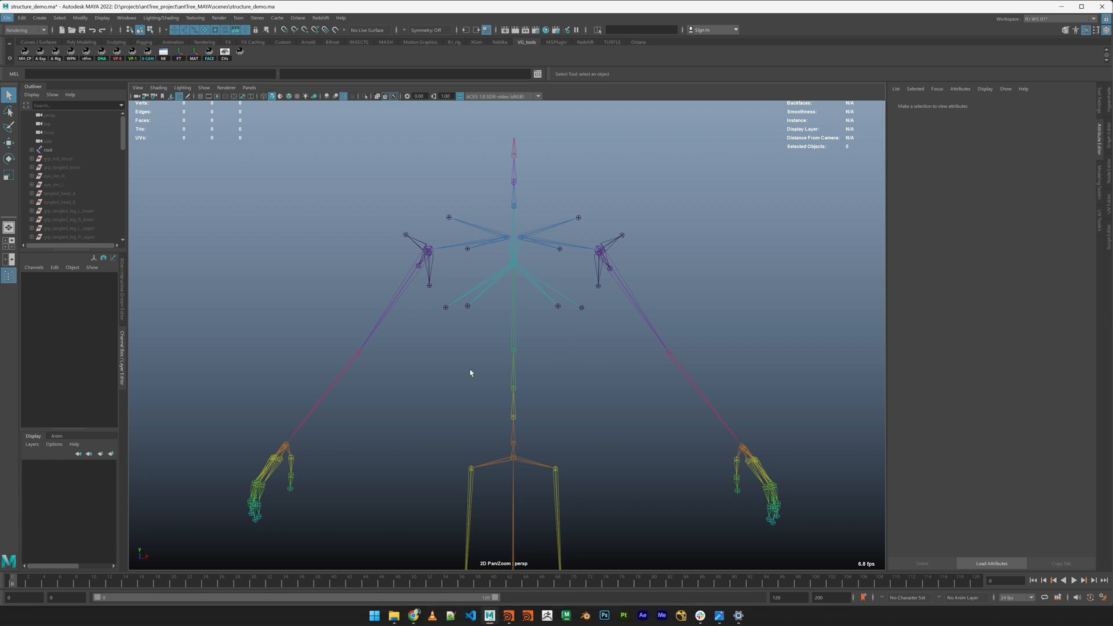
# Examine the creature's joint skeleton in the structure_demo.ma scene, from the head and hands down to the feet
pyautogui.keyDown('alt'); pyautogui.moveTo(674, 405); pyautogui.dragTo(610, 381, button='right'); pyautogui.keyUp('alt')
pyautogui.keyDown('alt'); pyautogui.moveTo(610, 381); pyautogui.dragTo(600, 228, button='middle'); pyautogui.keyUp('alt')
pyautogui.keyDown('alt'); pyautogui.moveTo(617, 318); pyautogui.dragTo(558, 283, button='right'); pyautogui.keyUp('alt')
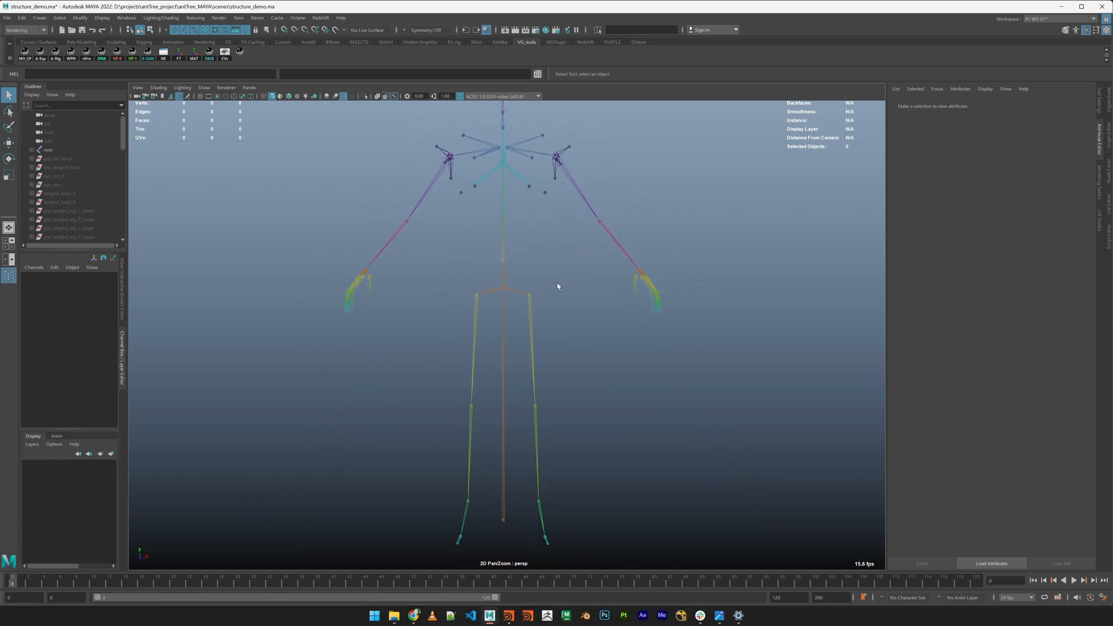
pyautogui.keyDown('alt'); pyautogui.moveTo(558, 283); pyautogui.dragTo(566, 348, button='middle'); pyautogui.keyUp('alt')
pyautogui.keyDown('alt'); pyautogui.moveTo(565, 352); pyautogui.dragTo(611, 351); pyautogui.keyUp('alt')
pyautogui.keyDown('alt'); pyautogui.moveTo(584, 388); pyautogui.dragTo(617, 361); pyautogui.keyUp('alt')
pyautogui.keyDown('alt'); pyautogui.moveTo(659, 242); pyautogui.dragTo(662, 392); pyautogui.keyUp('alt')
pyautogui.keyDown('alt'); pyautogui.moveTo(662, 392); pyautogui.dragTo(582, 373, button='middle'); pyautogui.keyUp('alt')
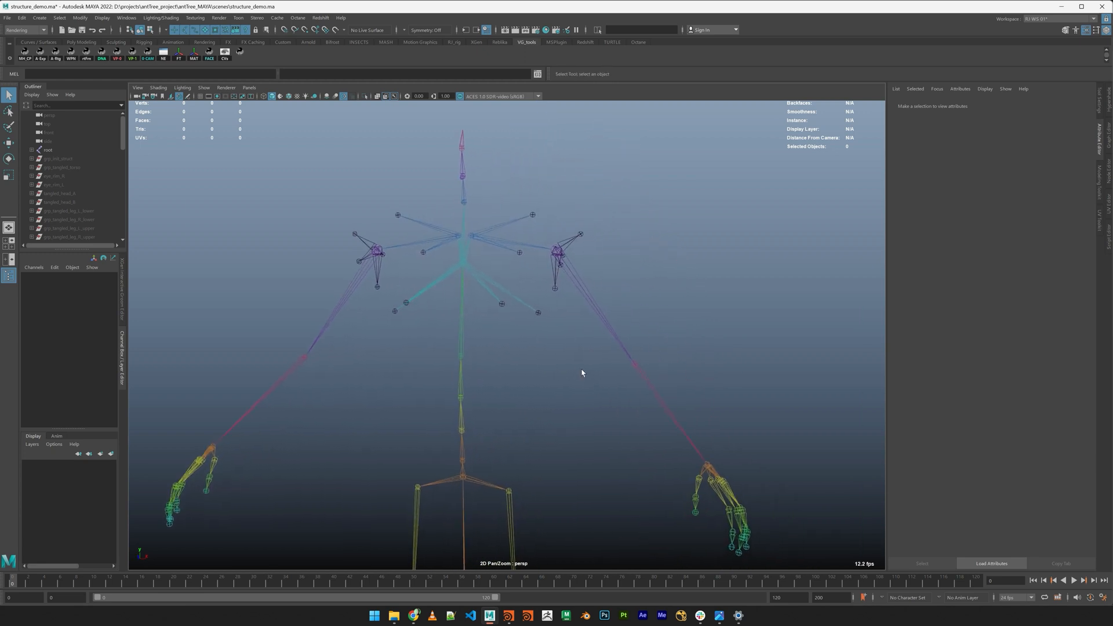
pyautogui.keyDown('alt'); pyautogui.moveTo(511, 314); pyautogui.dragTo(542, 311, button='middle'); pyautogui.keyUp('alt')
# Show the hidden vine and twig groups from grp_tangled_torso through twigs_head around the skeleton
pyautogui.click(76, 168)
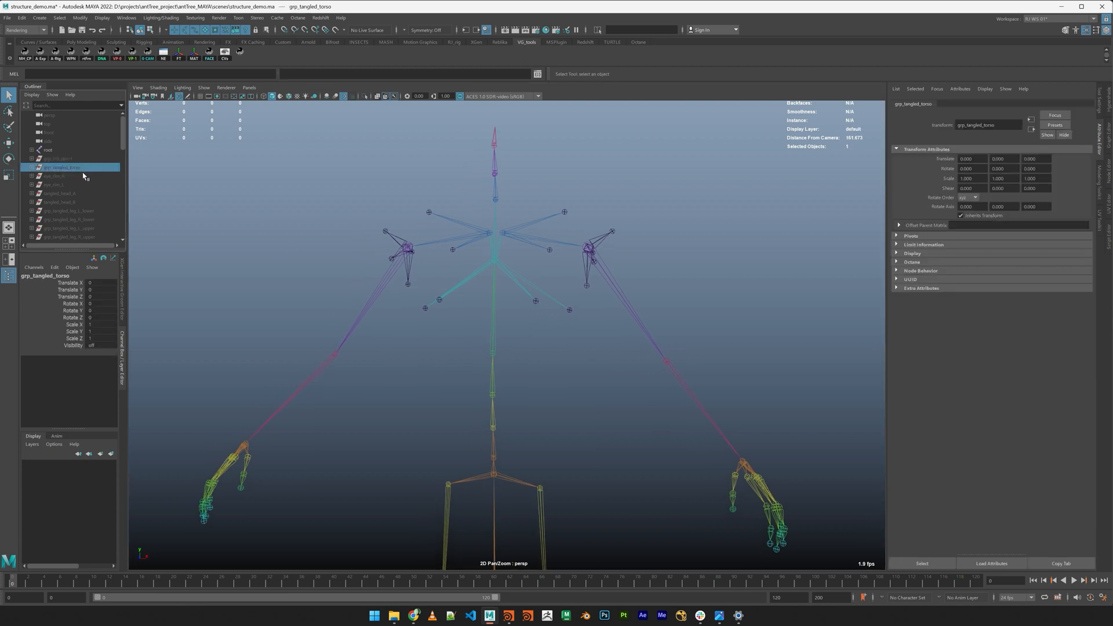
pyautogui.scroll(-3, 83, 186)
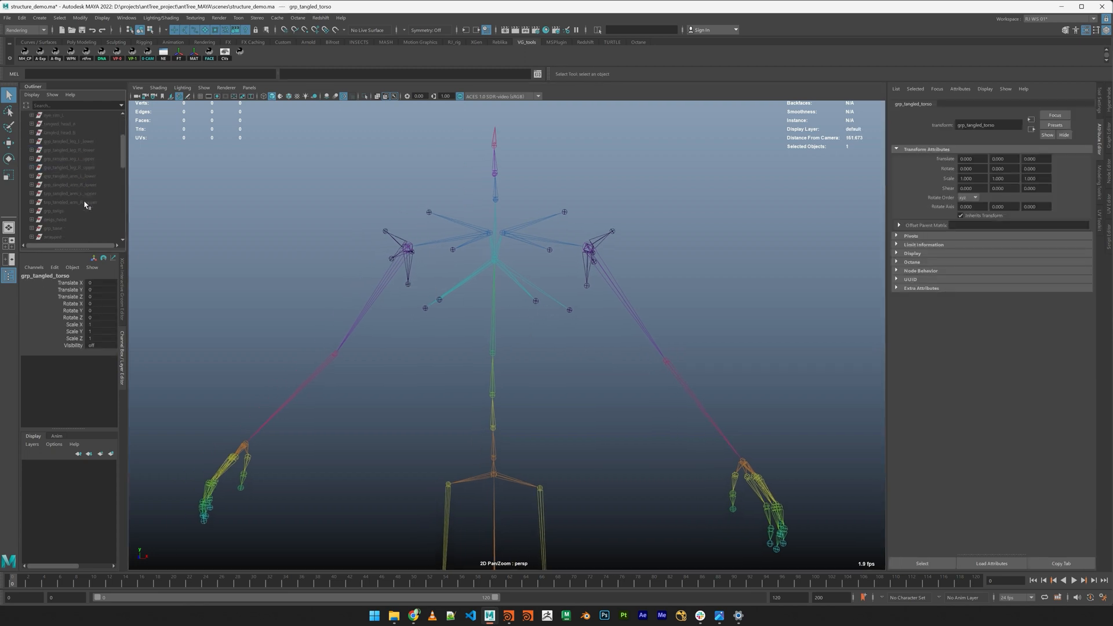
pyautogui.keyDown('shift'); pyautogui.click(65, 220); pyautogui.keyUp('shift')
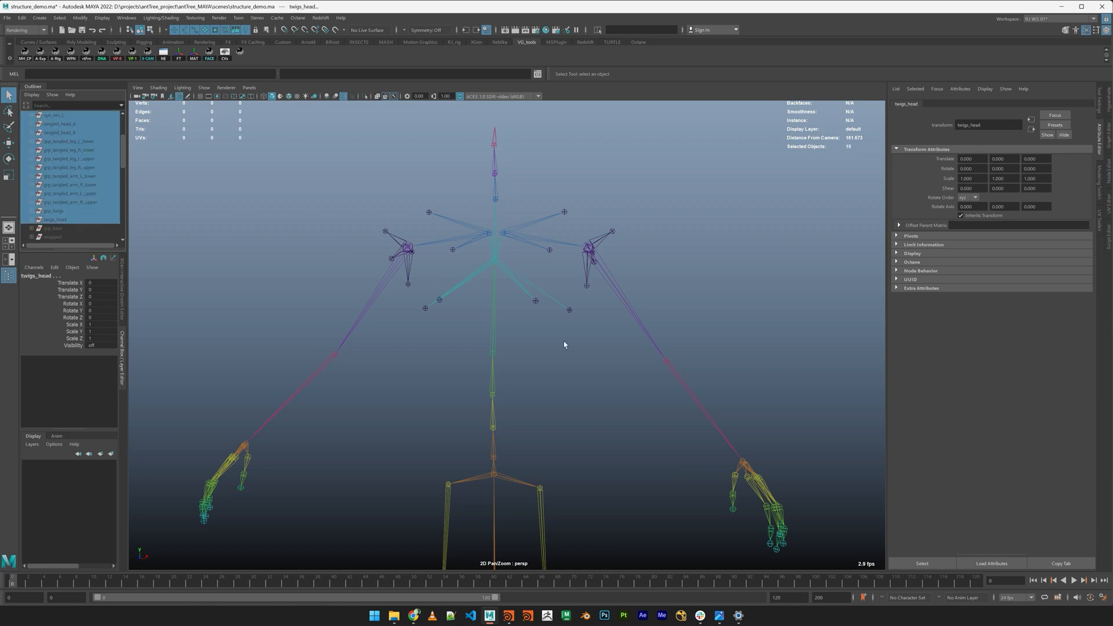
pyautogui.keyDown('alt'); pyautogui.moveTo(600, 352); pyautogui.dragTo(533, 346, button='right'); pyautogui.keyUp('alt')
pyautogui.hotkey('shift', 'h')
pyautogui.click(629, 438)
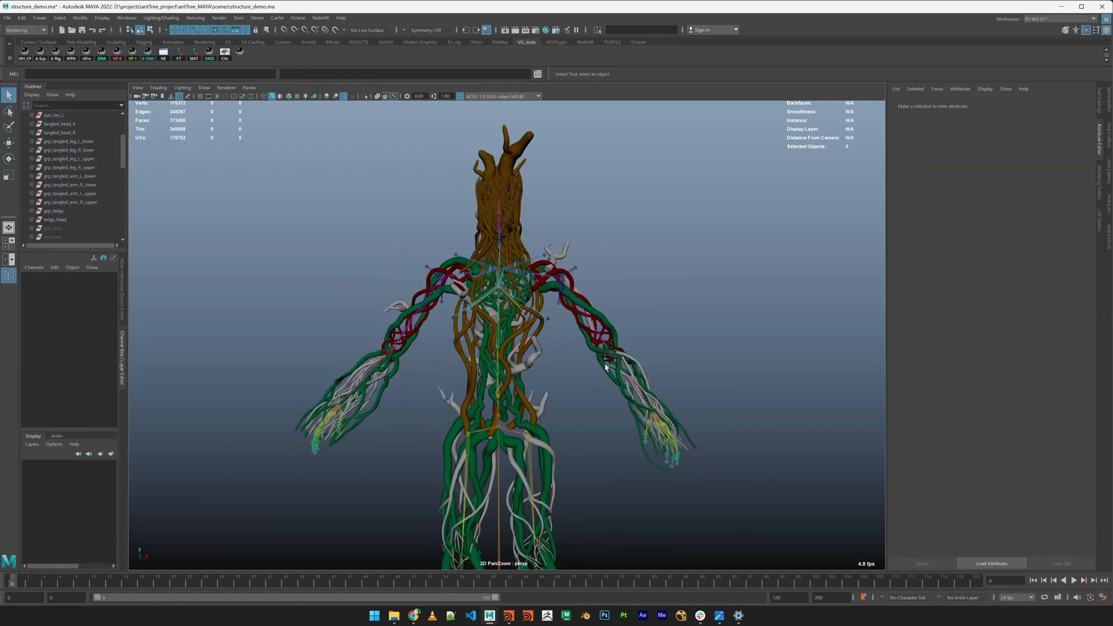
# Show the hidden grp_init_struct group together with the tangled vines
pyautogui.keyDown('alt'); pyautogui.moveTo(658, 450); pyautogui.dragTo(684, 332, button='middle'); pyautogui.keyUp('alt')
pyautogui.keyDown('alt'); pyautogui.moveTo(684, 332); pyautogui.dragTo(652, 324, button='right'); pyautogui.keyUp('alt')
pyautogui.moveTo(653, 323)
pyautogui.keyDown('alt'); pyautogui.mouseDown()
pyautogui.moveTo(550, 318)
pyautogui.moveTo(637, 313)
pyautogui.mouseUp(); pyautogui.keyUp('alt')
pyautogui.keyDown('alt'); pyautogui.moveTo(638, 313); pyautogui.dragTo(684, 316, button='right'); pyautogui.keyUp('alt')
pyautogui.keyDown('alt'); pyautogui.moveTo(684, 316); pyautogui.dragTo(681, 342, button='middle'); pyautogui.keyUp('alt')
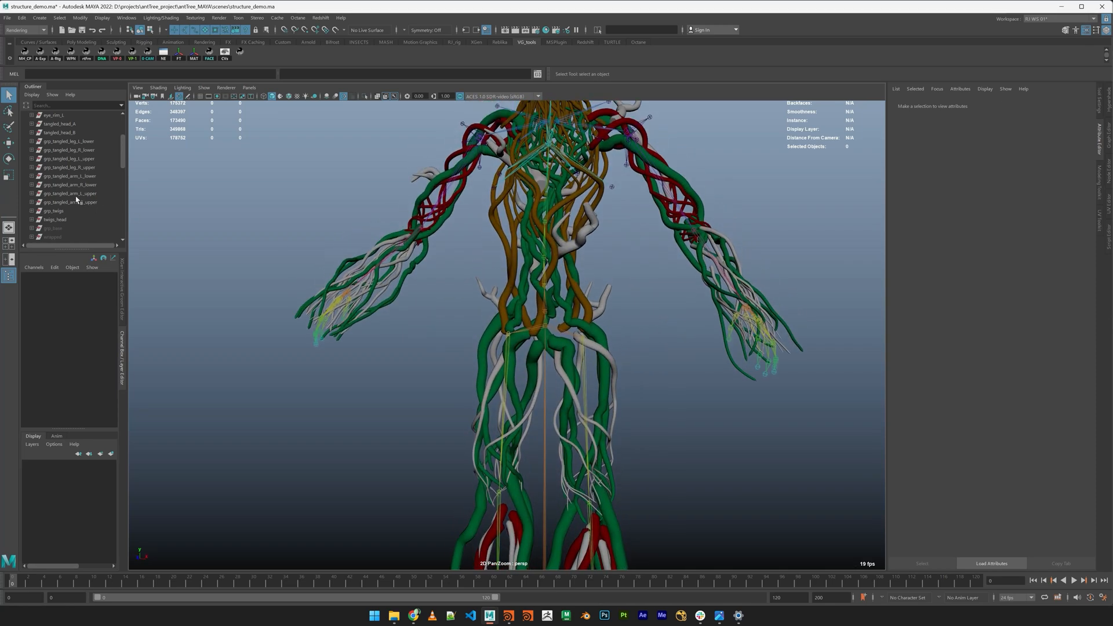
pyautogui.keyDown('alt'); pyautogui.moveTo(625, 197); pyautogui.dragTo(632, 325); pyautogui.keyUp('alt')
pyautogui.scroll(3, 73, 211)
pyautogui.click(68, 160)
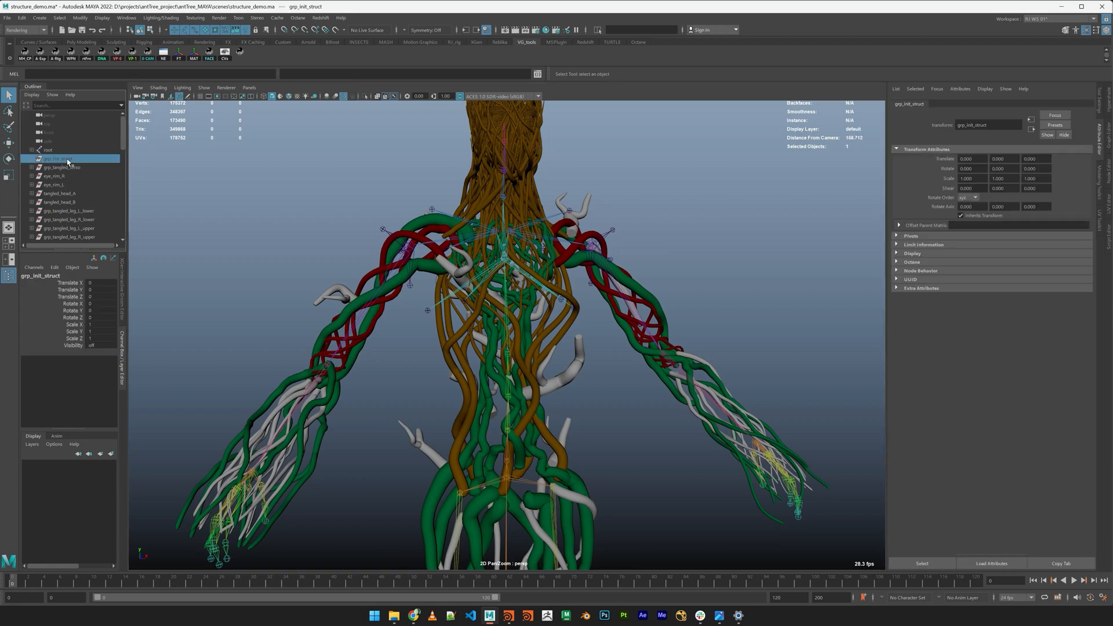
pyautogui.press('h')
pyautogui.click(621, 397)
# Inspect the layered vines on the torso, legs and left arm, selecting a twig vine at the left shoulder
pyautogui.keyDown('alt'); pyautogui.moveTo(621, 397); pyautogui.dragTo(612, 371, button='right'); pyautogui.keyUp('alt')
pyautogui.keyDown('alt'); pyautogui.moveTo(613, 372); pyautogui.dragTo(611, 271, button='middle'); pyautogui.keyUp('alt')
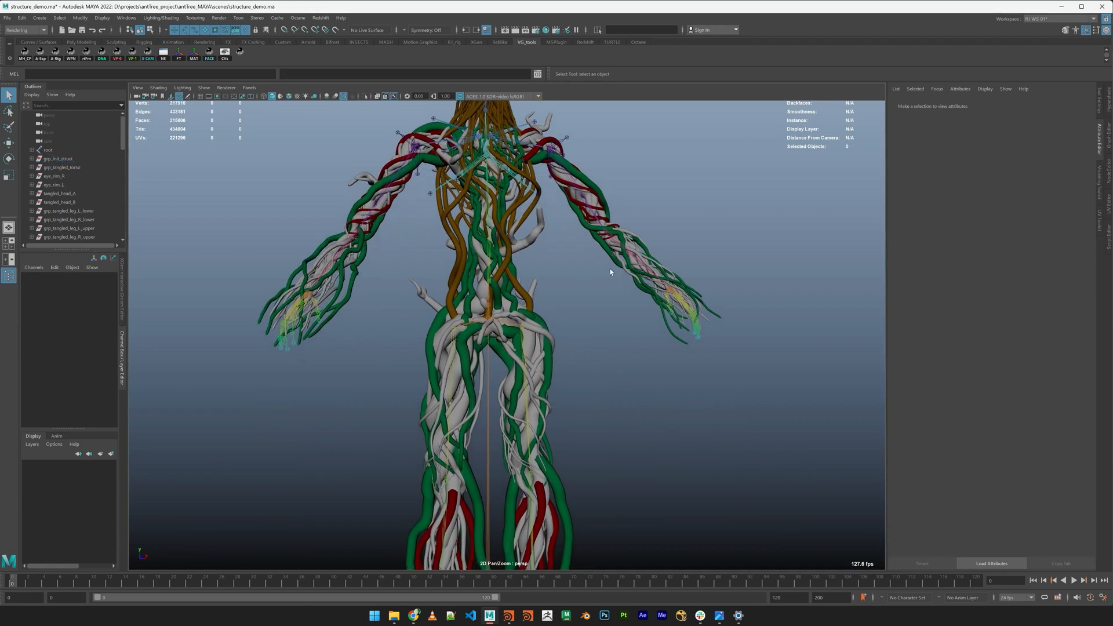
pyautogui.keyDown('alt'); pyautogui.moveTo(611, 271); pyautogui.dragTo(646, 326, button='right'); pyautogui.keyUp('alt')
pyautogui.keyDown('alt'); pyautogui.moveTo(646, 325); pyautogui.dragTo(647, 399, button='middle'); pyautogui.keyUp('alt')
pyautogui.keyDown('alt'); pyautogui.moveTo(647, 399); pyautogui.dragTo(611, 393); pyautogui.keyUp('alt')
pyautogui.keyDown('alt'); pyautogui.moveTo(611, 392); pyautogui.dragTo(683, 313, button='right'); pyautogui.keyUp('alt')
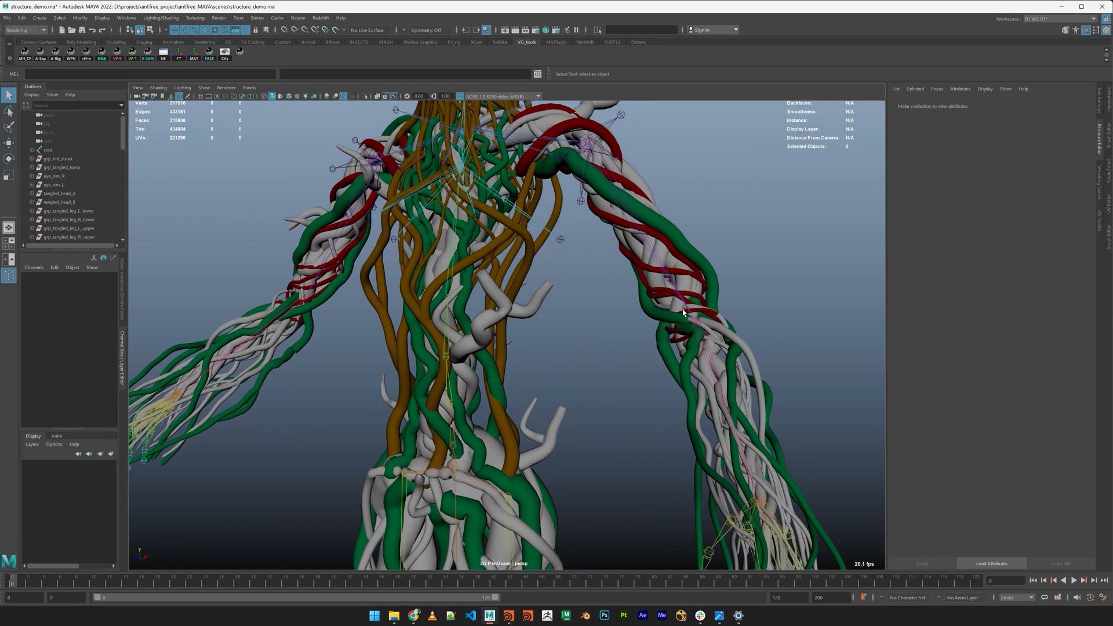
pyautogui.click(641, 184)
pyautogui.keyDown('alt'); pyautogui.moveTo(698, 214); pyautogui.dragTo(563, 225); pyautogui.keyUp('alt')
pyautogui.keyDown('alt'); pyautogui.moveTo(564, 225); pyautogui.dragTo(599, 304, button='middle'); pyautogui.keyUp('alt')
pyautogui.keyDown('alt'); pyautogui.moveTo(599, 305); pyautogui.dragTo(681, 317); pyautogui.keyUp('alt')
pyautogui.keyDown('alt'); pyautogui.moveTo(522, 331); pyautogui.dragTo(590, 346); pyautogui.keyUp('alt')
pyautogui.keyDown('alt'); pyautogui.moveTo(589, 343); pyautogui.dragTo(714, 378, button='right'); pyautogui.keyUp('alt')
pyautogui.keyDown('alt'); pyautogui.moveTo(667, 450); pyautogui.dragTo(604, 250, button='middle'); pyautogui.keyUp('alt')
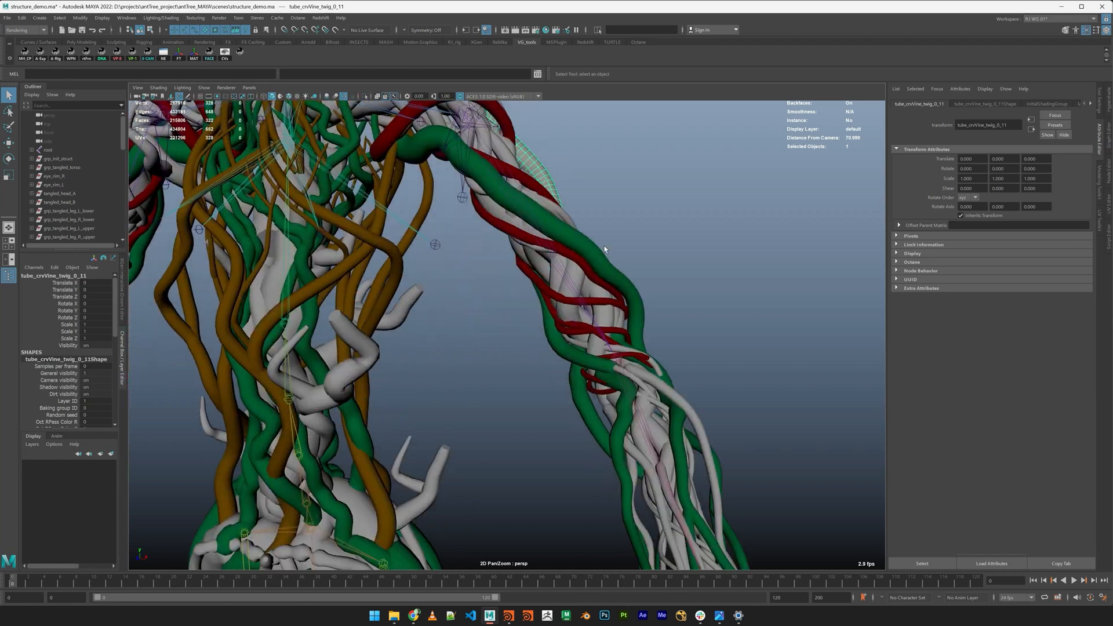
# Select the upperarm_l joint and examine how the vines wrap around the left arm's joints
pyautogui.click(560, 255)
pyautogui.click(560, 257)
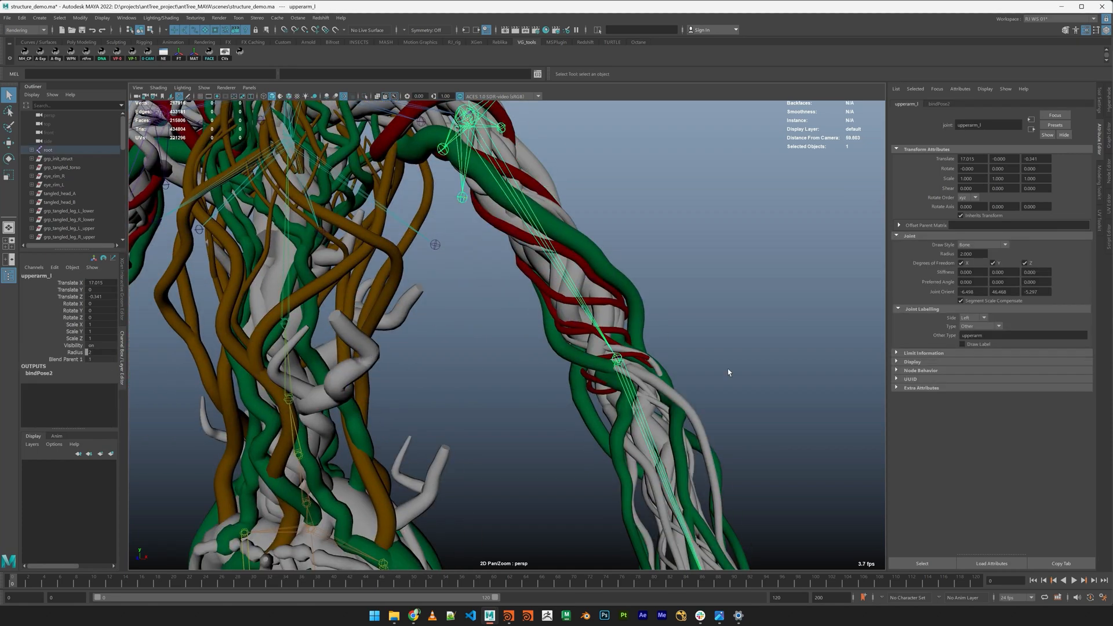
pyautogui.keyDown('alt'); pyautogui.moveTo(728, 371); pyautogui.dragTo(584, 283, button='right'); pyautogui.keyUp('alt')
pyautogui.keyDown('alt'); pyautogui.moveTo(584, 283); pyautogui.dragTo(698, 302); pyautogui.keyUp('alt')
pyautogui.keyDown('alt'); pyautogui.moveTo(699, 304); pyautogui.dragTo(623, 266, button='right'); pyautogui.keyUp('alt')
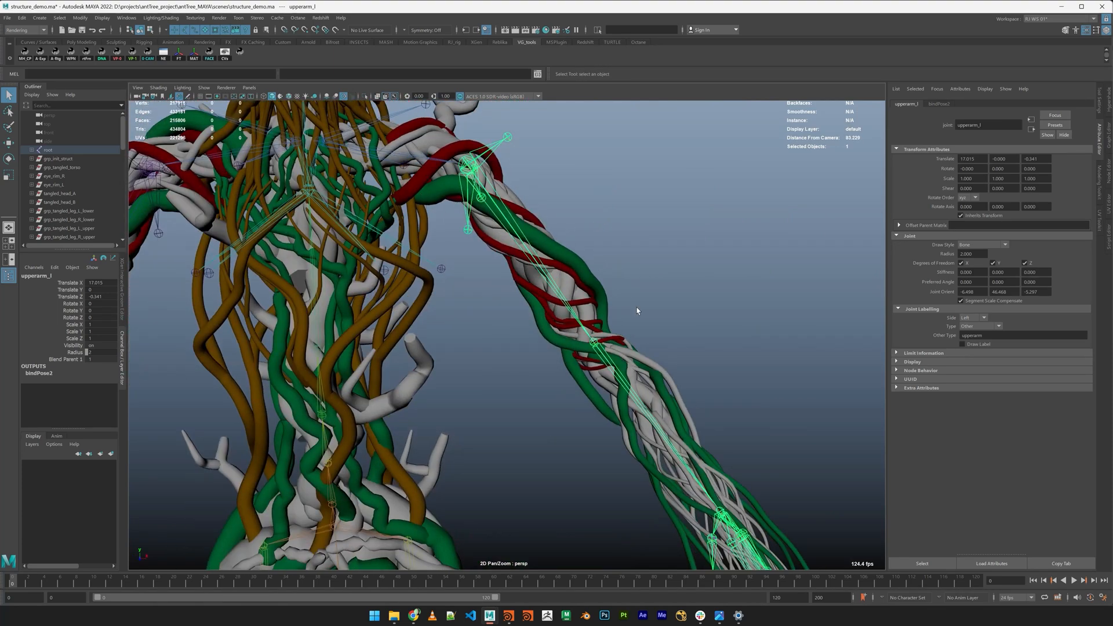
pyautogui.keyDown('alt'); pyautogui.moveTo(637, 311); pyautogui.dragTo(623, 253, button='middle'); pyautogui.keyUp('alt')
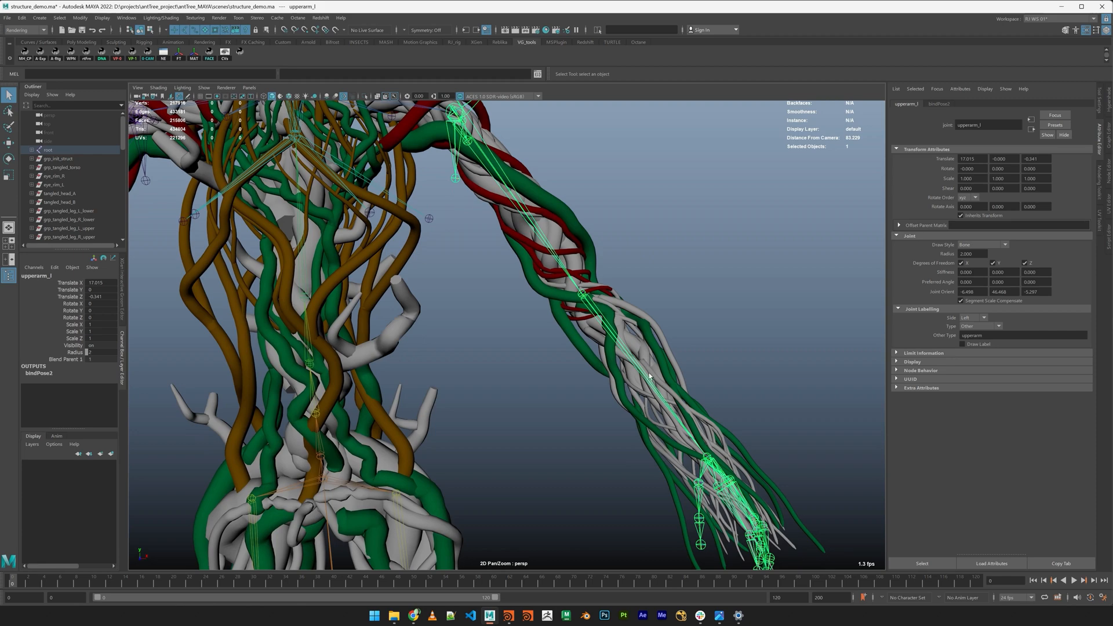
pyautogui.keyDown('alt'); pyautogui.moveTo(630, 295); pyautogui.dragTo(441, 255, button='right'); pyautogui.keyUp('alt')
# Hide all the structure, tangled vine and twig groups from grp_init_struct through twigs_head, leaving only the skeleton
pyautogui.click(65, 159)
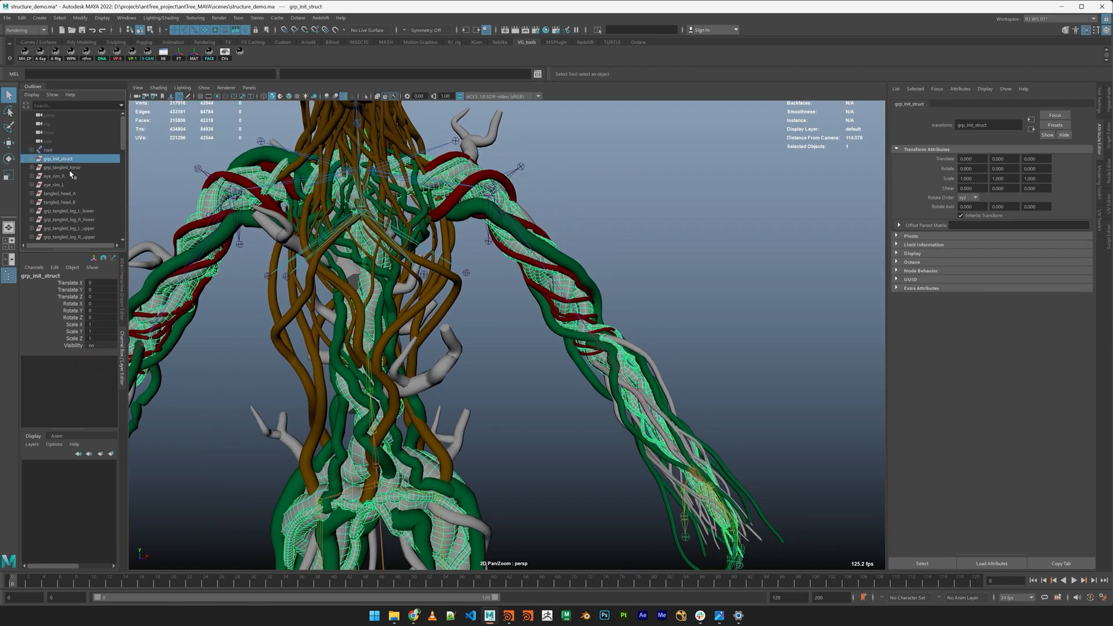
pyautogui.scroll(-3, 70, 174)
pyautogui.keyDown('shift'); pyautogui.click(79, 203); pyautogui.keyUp('shift')
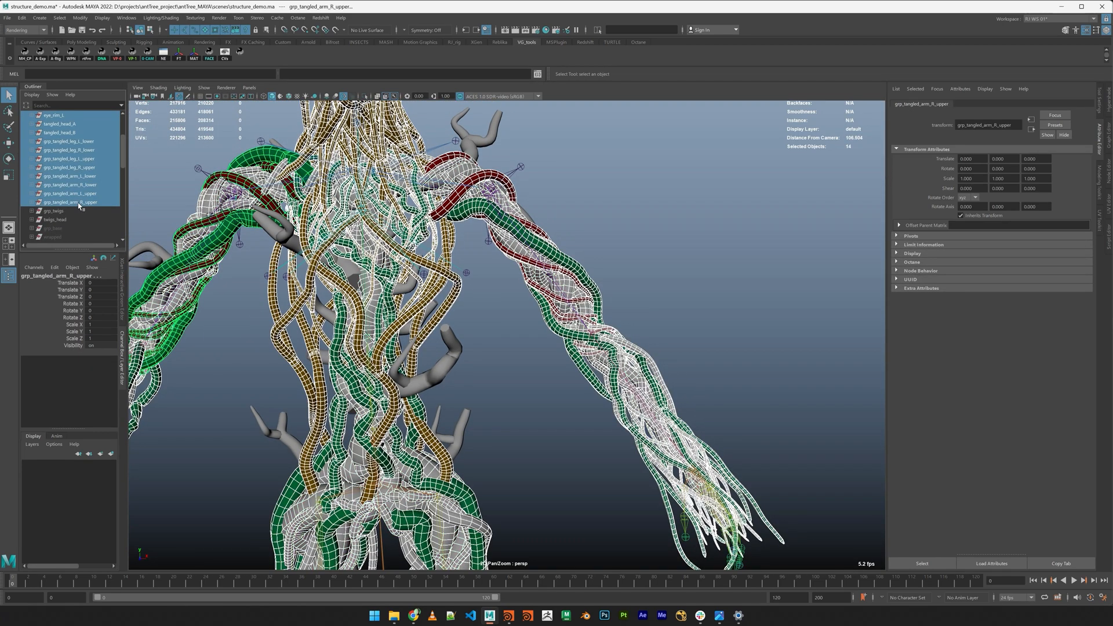
pyautogui.press('h')
pyautogui.moveTo(65, 210); pyautogui.dragTo(63, 219)
pyautogui.press('h')
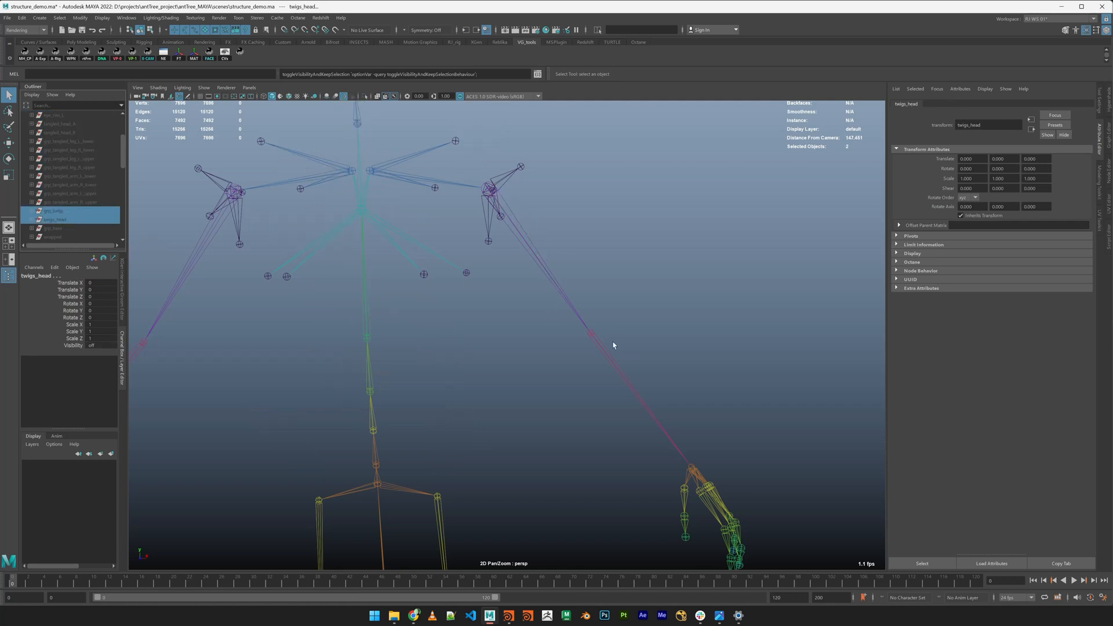
pyautogui.click(557, 363)
# Open the TreeMan Builder tool and place its window beside the skeleton
pyautogui.keyDown('alt'); pyautogui.moveTo(557, 363); pyautogui.dragTo(534, 360); pyautogui.keyUp('alt')
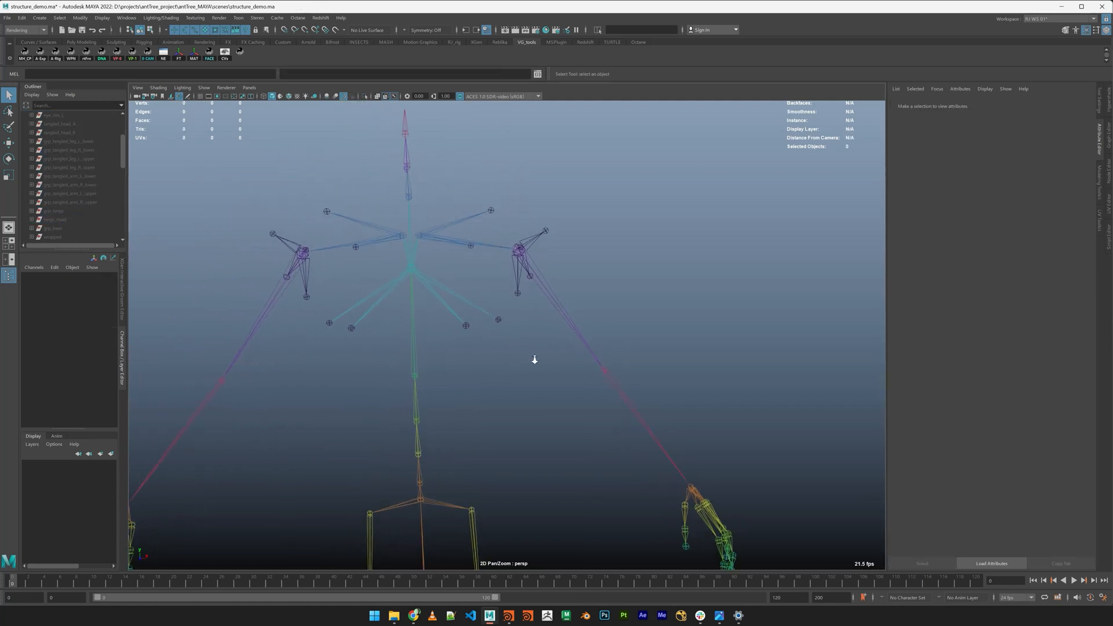
pyautogui.keyDown('alt'); pyautogui.moveTo(535, 360); pyautogui.dragTo(543, 360, button='right'); pyautogui.keyUp('alt')
pyautogui.click(240, 53)
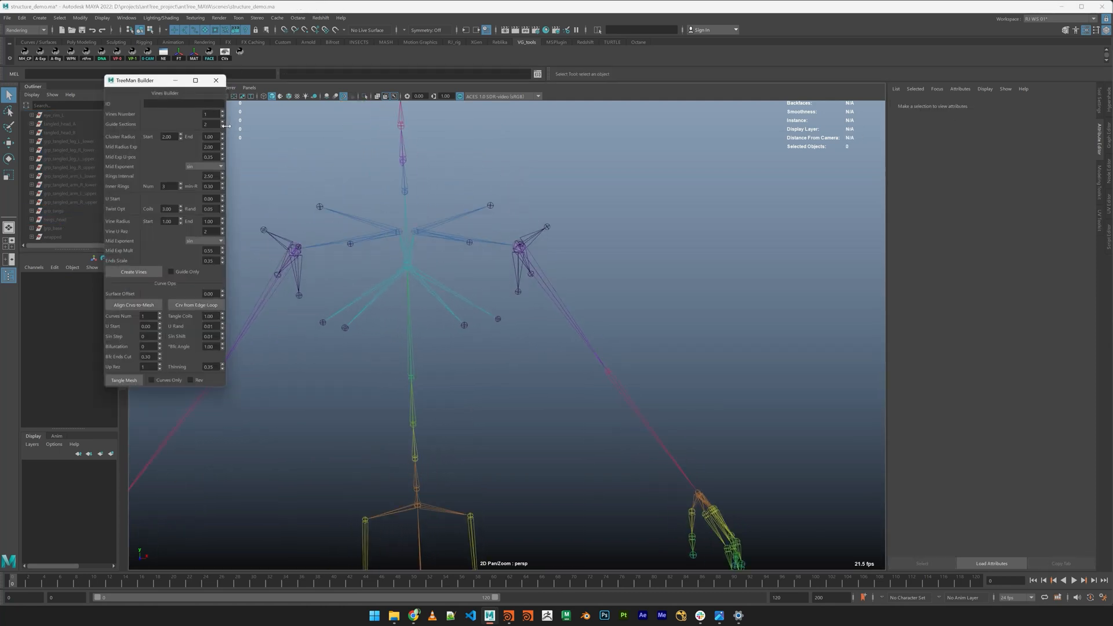
pyautogui.moveTo(138, 86); pyautogui.dragTo(161, 113)
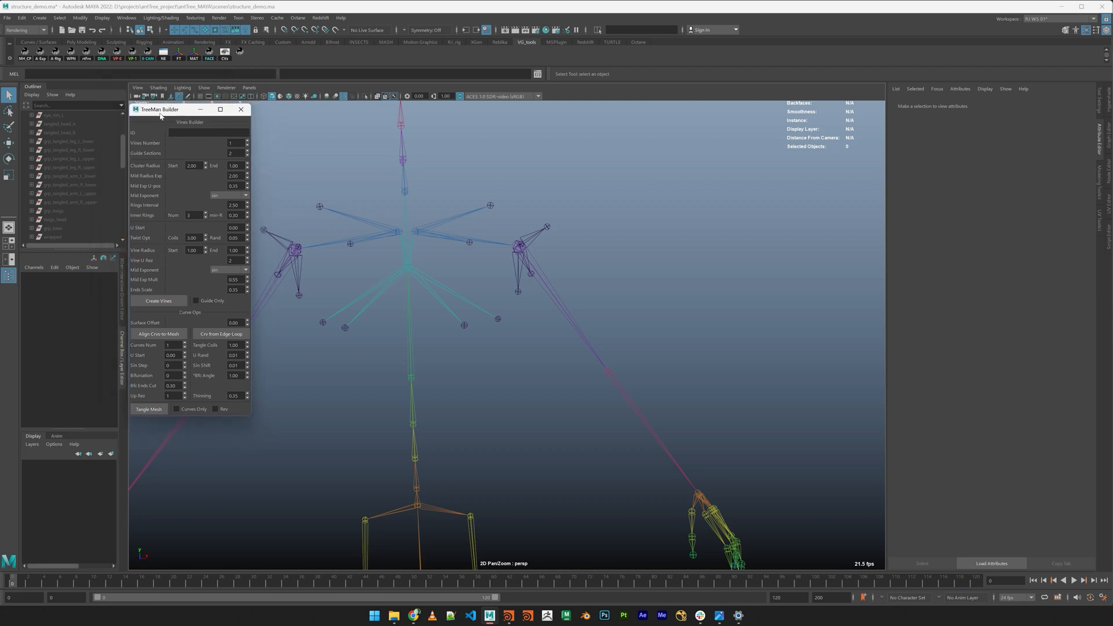
# Create vines along the left arm's joint chain, from the upper spine through clavicle_l, arm and hand to the middle_metacarpal_l joint
pyautogui.press('alt')
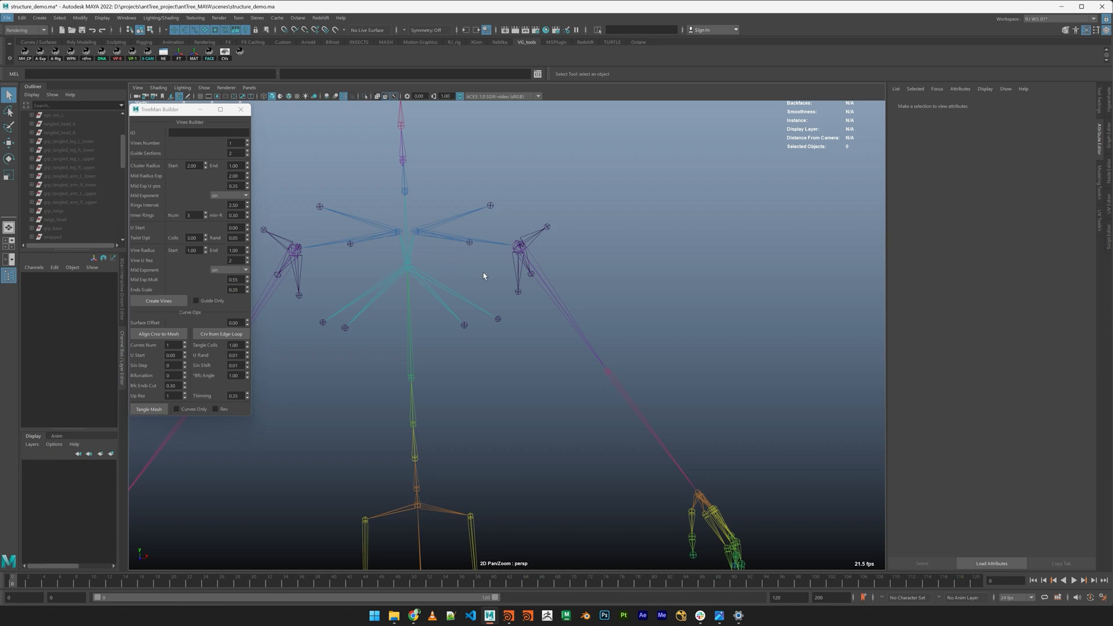
pyautogui.keyDown('alt'); pyautogui.moveTo(484, 275); pyautogui.dragTo(423, 228); pyautogui.keyUp('alt')
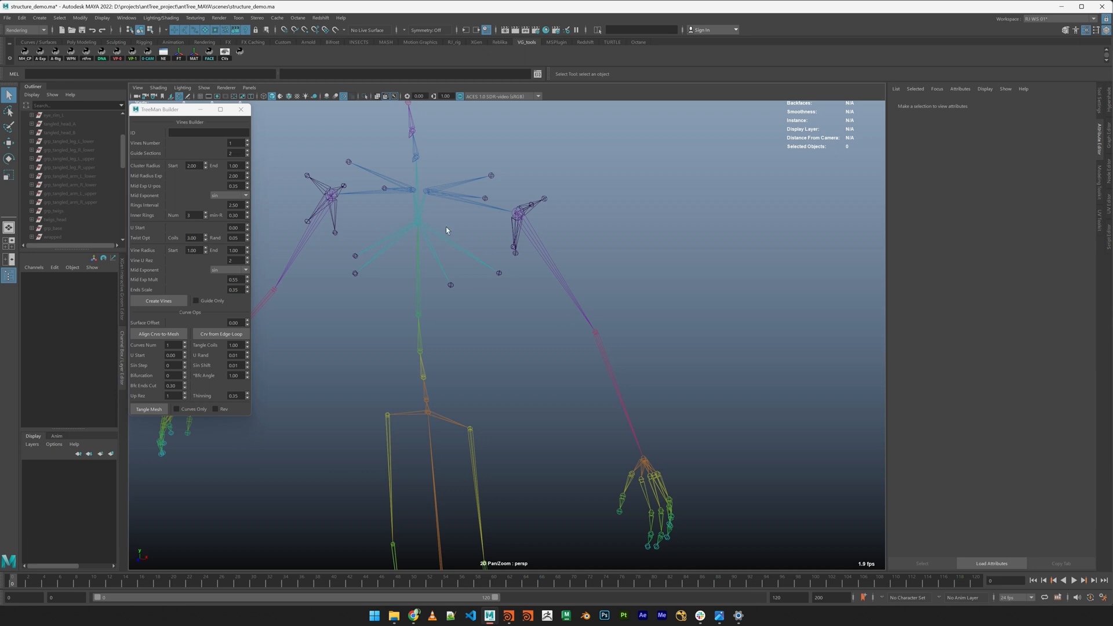
pyautogui.click(424, 209)
pyautogui.keyDown('shift'); pyautogui.click(518, 235); pyautogui.keyUp('shift')
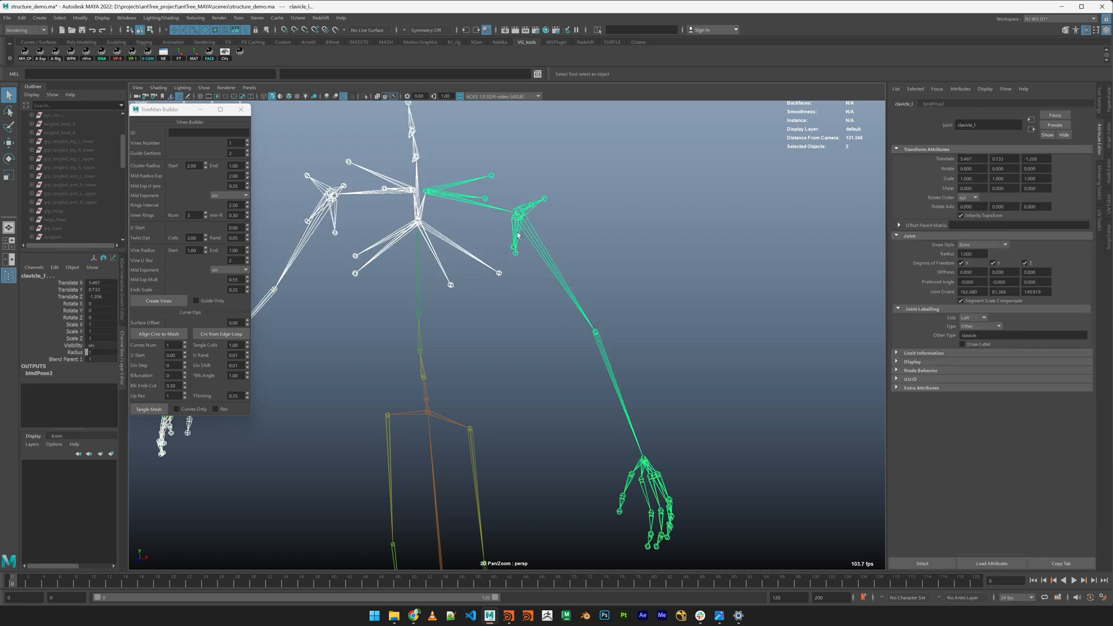
pyautogui.keyDown('shift'); pyautogui.click(563, 282); pyautogui.keyUp('shift')
pyautogui.keyDown('shift'); pyautogui.click(624, 390); pyautogui.keyUp('shift')
pyautogui.keyDown('shift'); pyautogui.click(641, 464); pyautogui.keyUp('shift')
pyautogui.keyDown('shift'); pyautogui.click(656, 491); pyautogui.keyUp('shift')
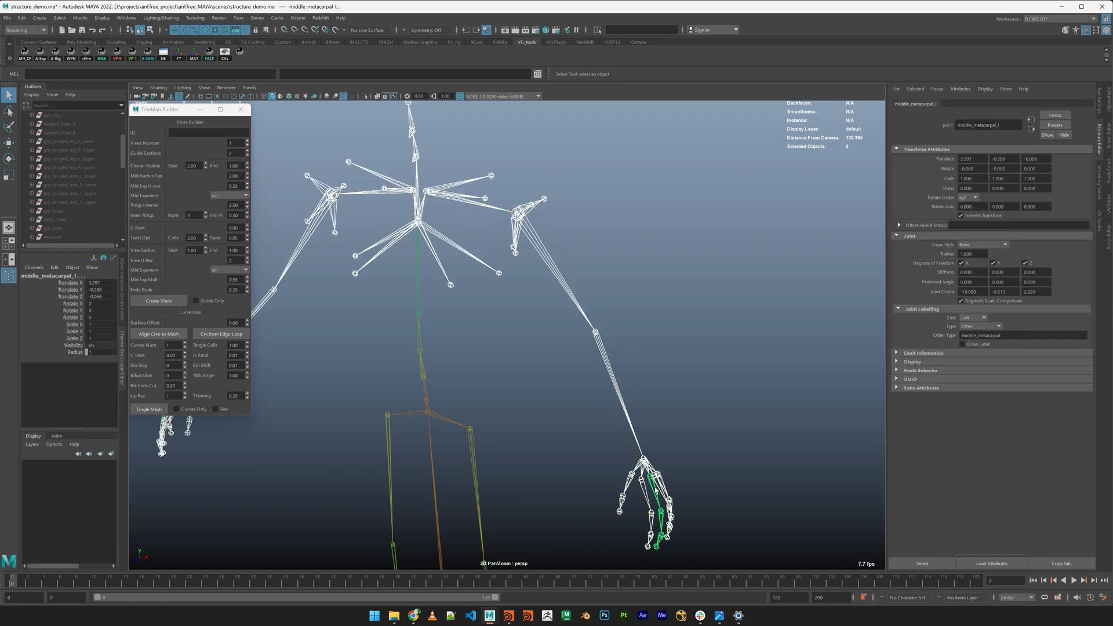
pyautogui.doubleClick(233, 144)
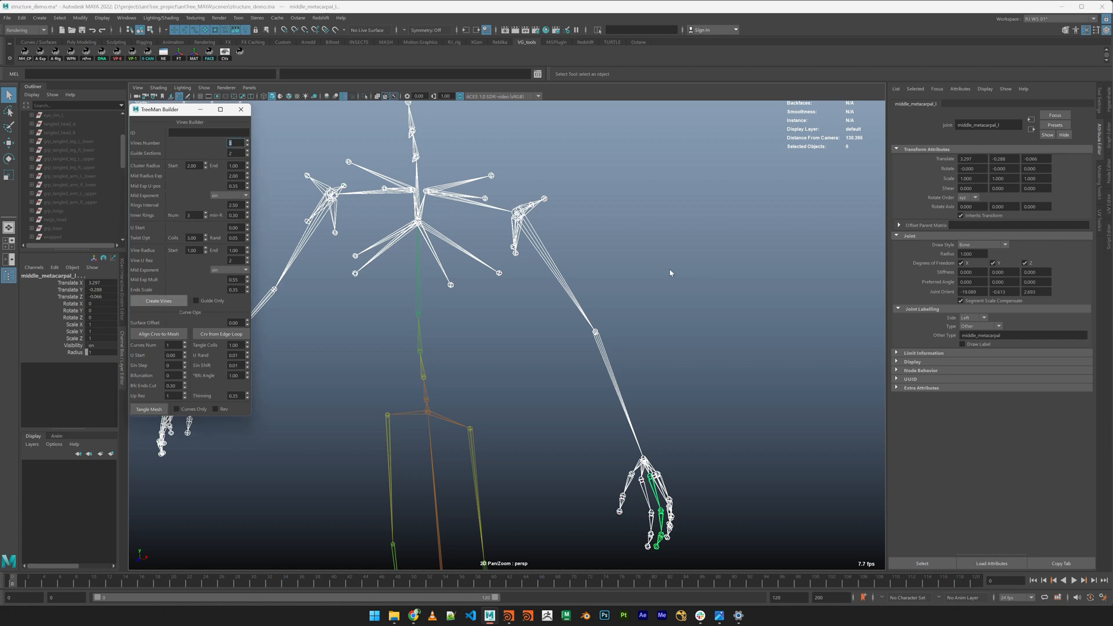
pyautogui.keyDown('alt'); pyautogui.moveTo(621, 235); pyautogui.dragTo(462, 174); pyautogui.keyUp('alt')
pyautogui.click(684, 266)
pyautogui.keyDown('alt'); pyautogui.moveTo(717, 380); pyautogui.dragTo(631, 289); pyautogui.keyUp('alt')
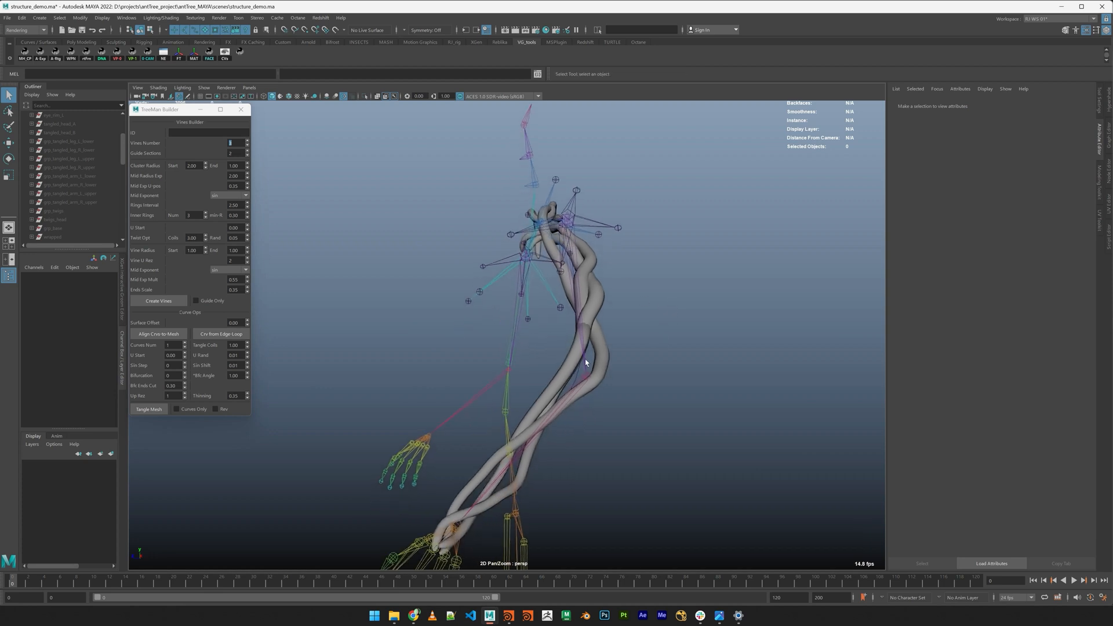
pyautogui.keyDown('alt'); pyautogui.moveTo(552, 452); pyautogui.dragTo(673, 304); pyautogui.keyUp('alt')
pyautogui.keyDown('alt'); pyautogui.moveTo(673, 304); pyautogui.dragTo(652, 333, button='middle'); pyautogui.keyUp('alt')
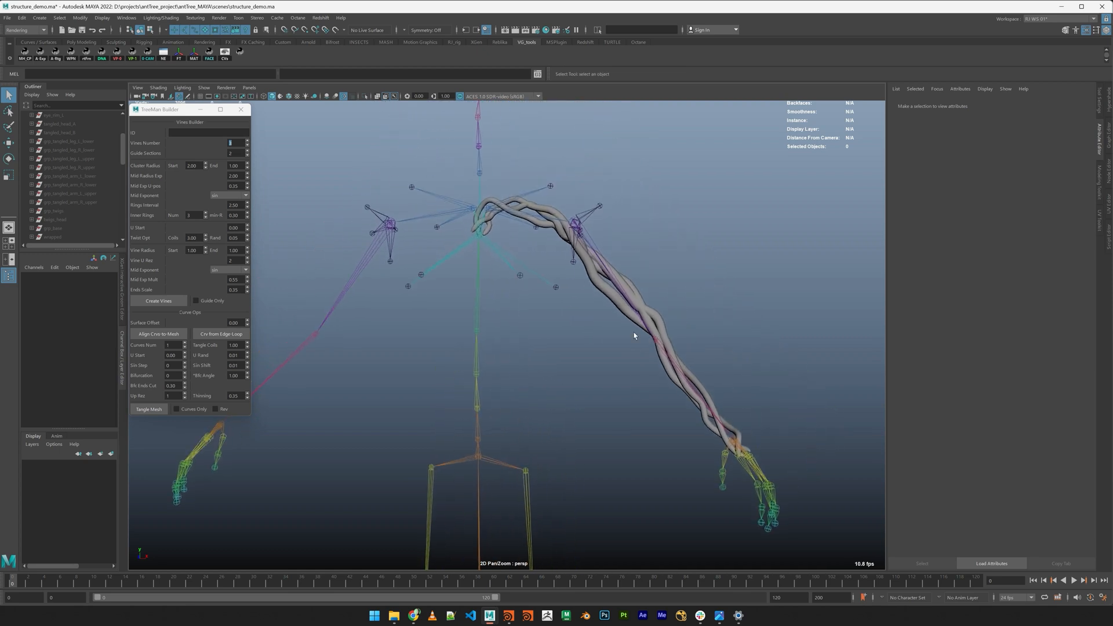
# Create vines along the left leg's joint chain, from the pelvis through the thigh, calf and foot_l to the toe_l joint
pyautogui.keyDown('alt'); pyautogui.moveTo(558, 394); pyautogui.dragTo(565, 346, button='middle'); pyautogui.keyUp('alt')
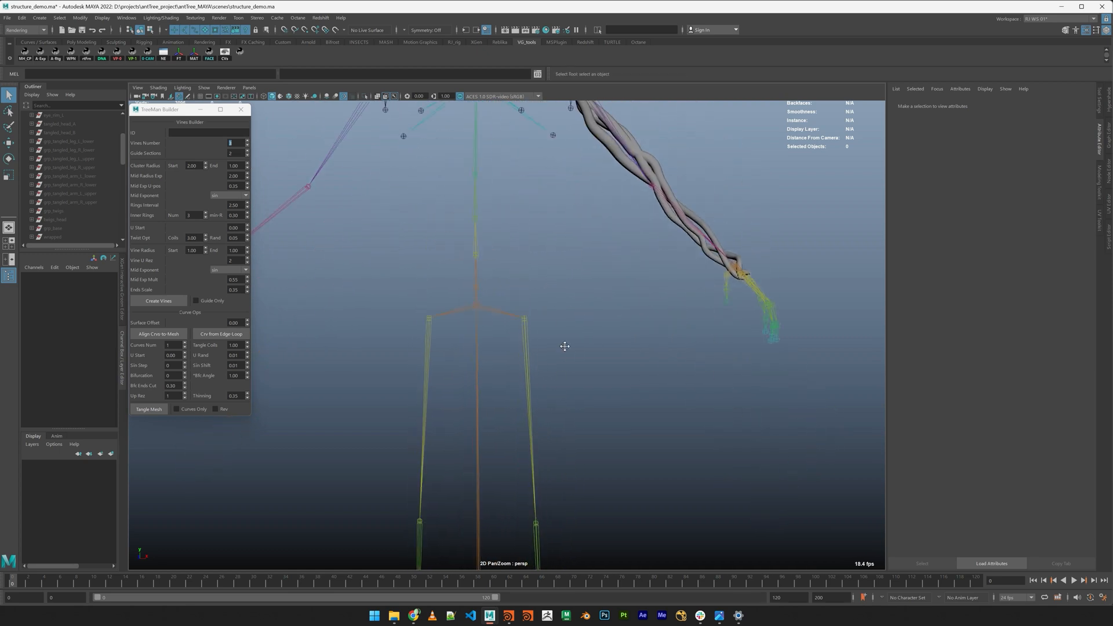
pyautogui.keyDown('alt'); pyautogui.moveTo(565, 346); pyautogui.dragTo(574, 342); pyautogui.keyUp('alt')
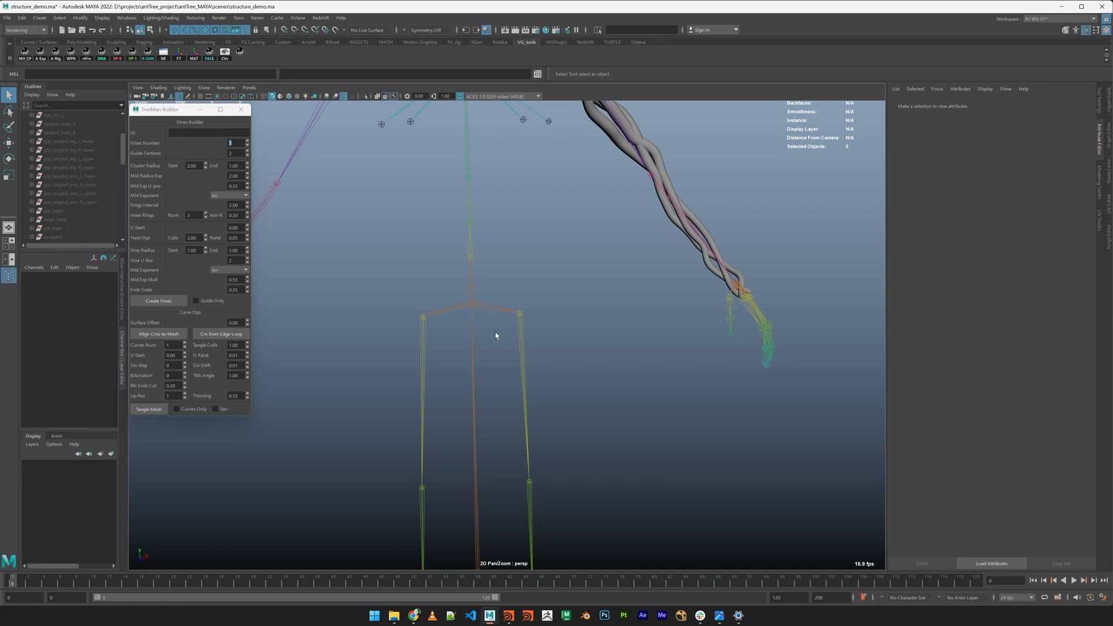
pyautogui.click(498, 310)
pyautogui.keyDown('alt'); pyautogui.moveTo(498, 310); pyautogui.dragTo(535, 292, button='middle'); pyautogui.keyUp('alt')
pyautogui.moveTo(520, 316); pyautogui.dragTo(520, 316)
pyautogui.keyDown('alt'); pyautogui.moveTo(520, 315); pyautogui.dragTo(543, 322, button='middle'); pyautogui.keyUp('alt')
pyautogui.moveTo(562, 442); pyautogui.dragTo(562, 444)
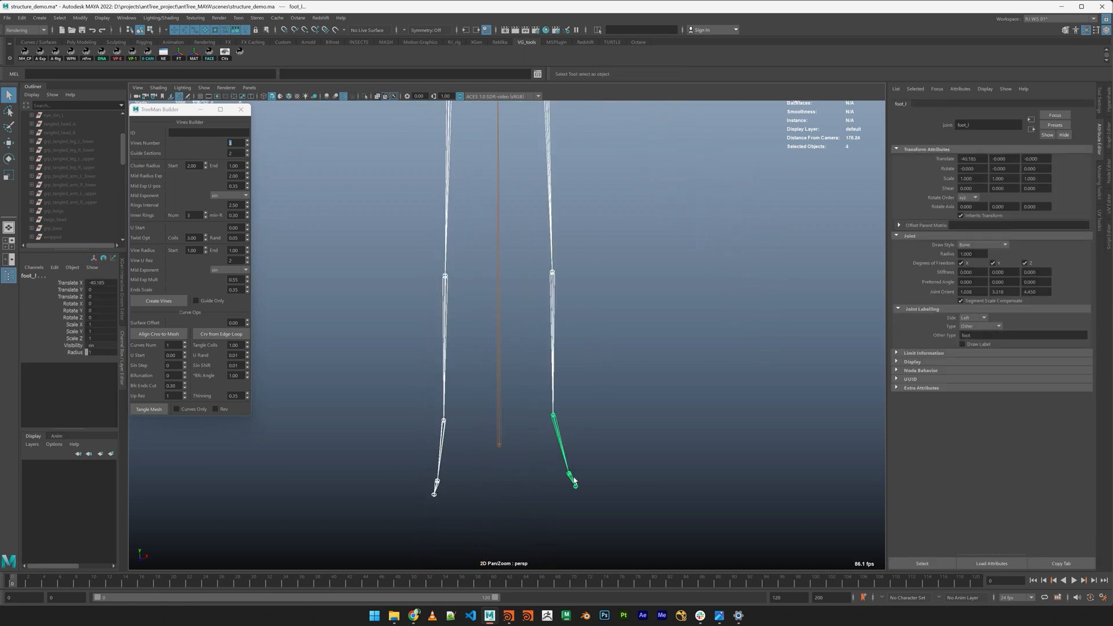
pyautogui.click(575, 485)
pyautogui.keyDown('alt'); pyautogui.moveTo(617, 323); pyautogui.dragTo(510, 261); pyautogui.keyUp('alt')
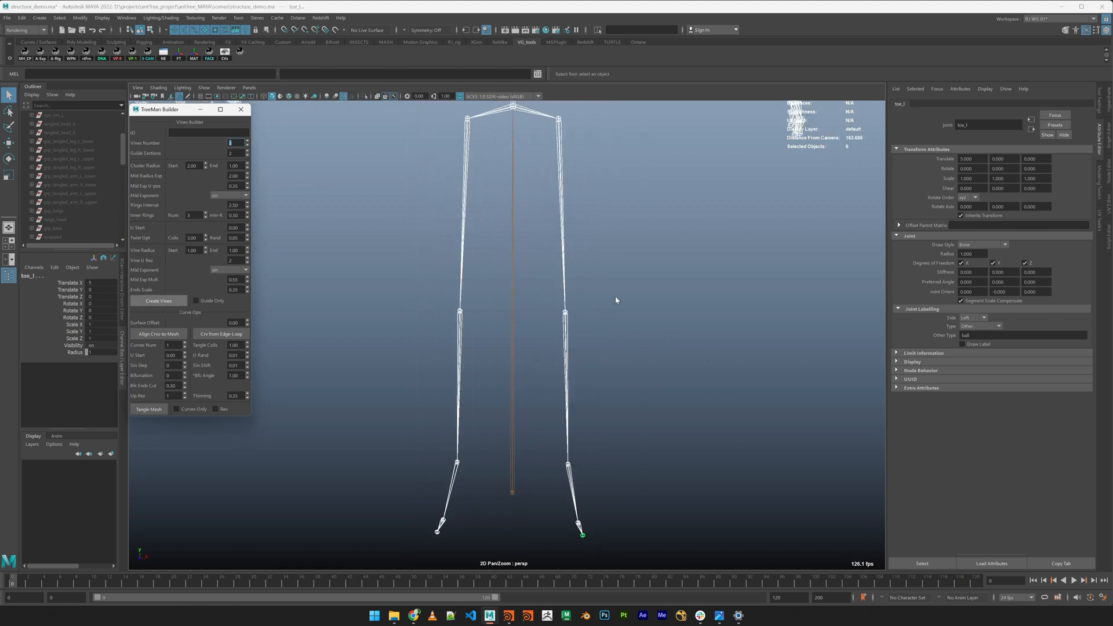
pyautogui.keyDown('alt'); pyautogui.moveTo(621, 261); pyautogui.dragTo(615, 319); pyautogui.keyUp('alt')
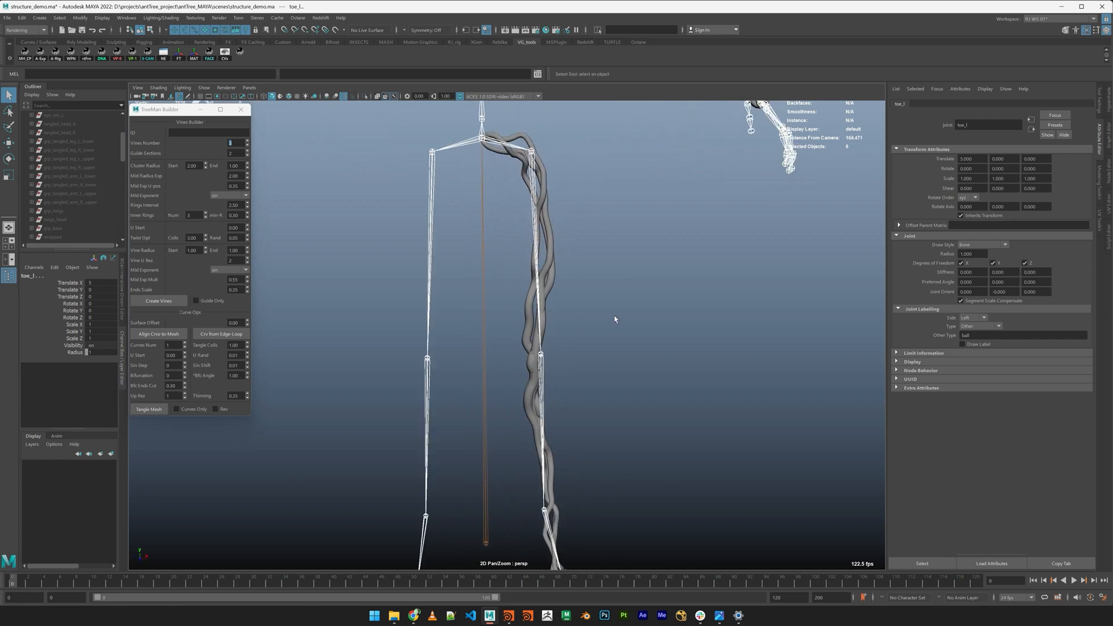
# Undo the vines last created along the left leg's joint chain
pyautogui.hotkey('ctrl', 'z')
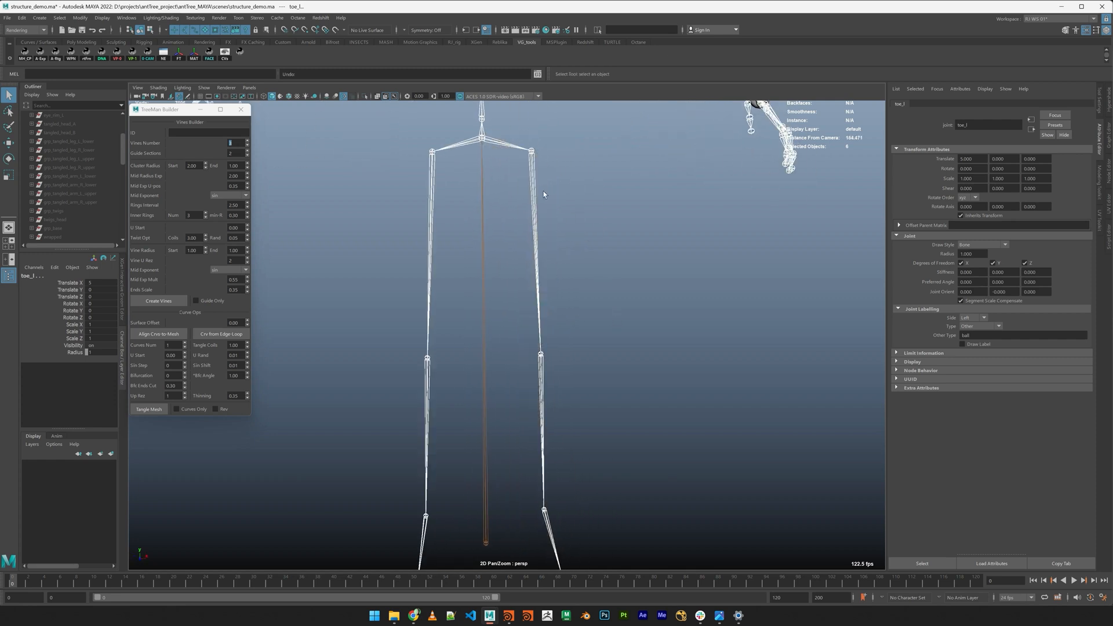
pyautogui.keyDown('alt'); pyautogui.moveTo(563, 147); pyautogui.dragTo(558, 266, button='middle'); pyautogui.keyUp('alt')
pyautogui.scroll(3, 557, 267)
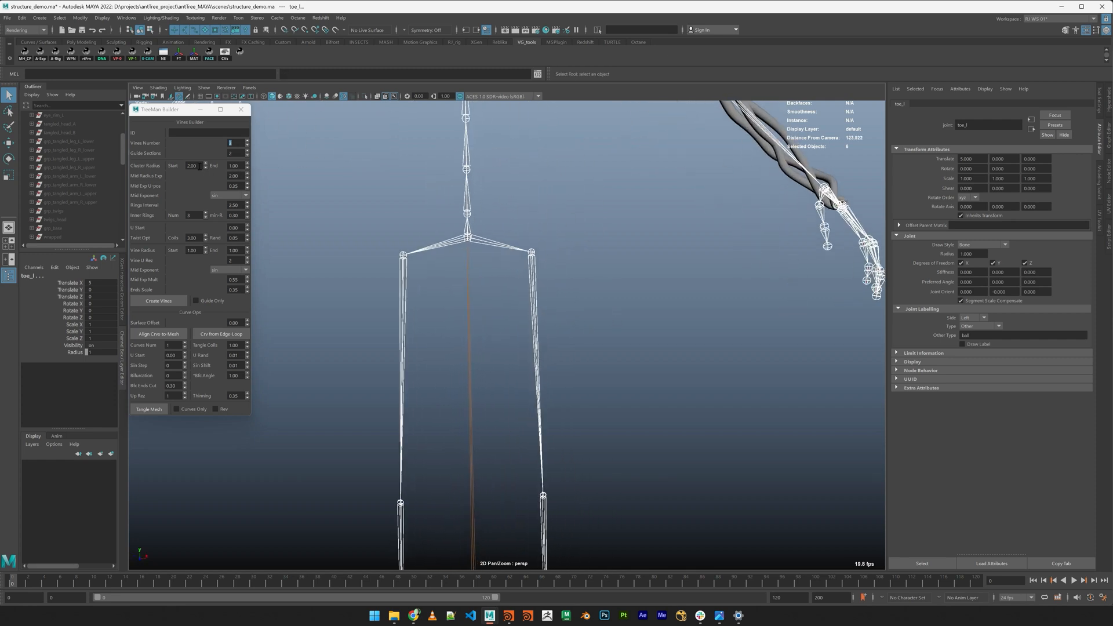
# Create vines along the left leg's joints with a cluster start radius of 3 and a vine start radius of 2
pyautogui.click(200, 167)
pyautogui.write('4')
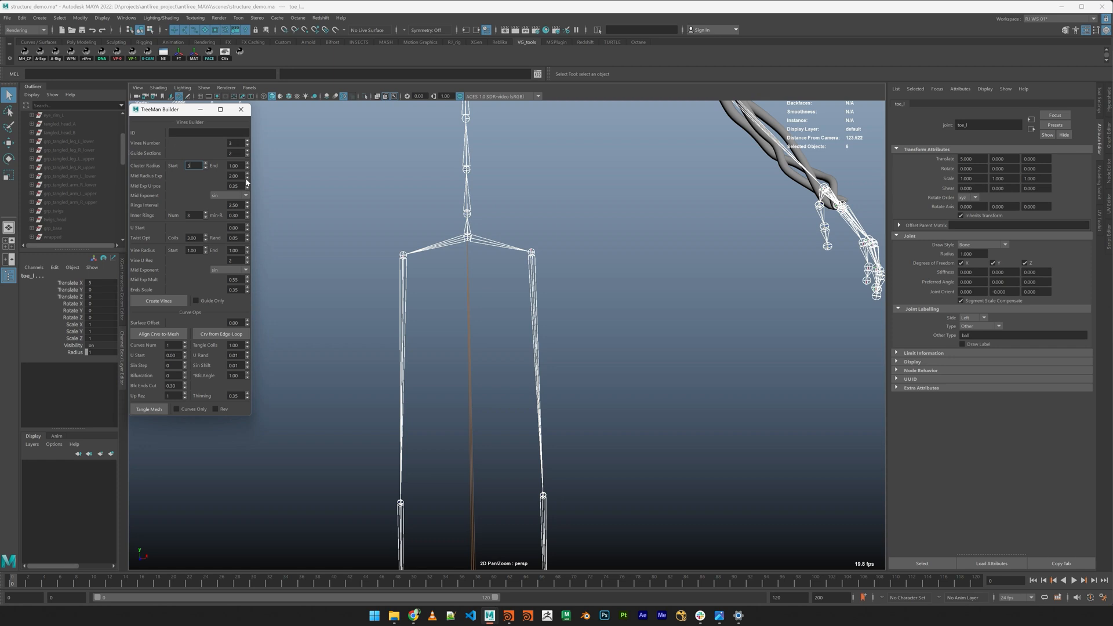
pyautogui.press('Tab')
pyautogui.click(197, 251)
pyautogui.write('2')
pyautogui.press('Tab')
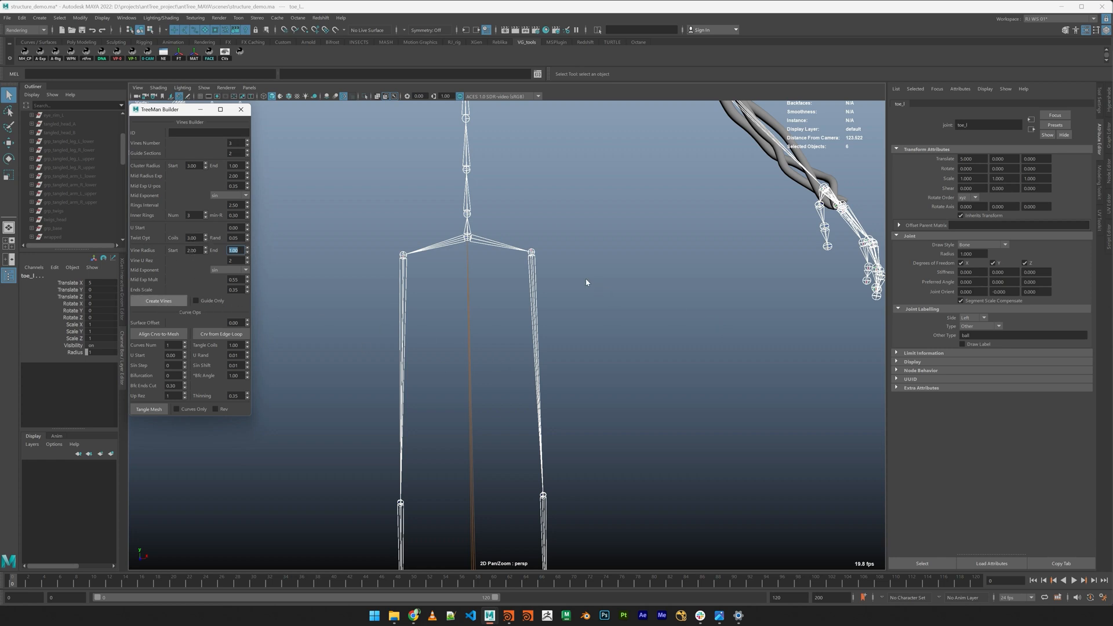
# Inspect the new left leg vines from several angles and undo their creation
pyautogui.keyDown('alt'); pyautogui.moveTo(637, 314); pyautogui.dragTo(556, 302); pyautogui.keyUp('alt')
pyautogui.keyDown('alt'); pyautogui.moveTo(574, 295); pyautogui.dragTo(587, 144, button='middle'); pyautogui.keyUp('alt')
pyautogui.keyDown('alt'); pyautogui.moveTo(587, 144); pyautogui.dragTo(531, 253); pyautogui.keyUp('alt')
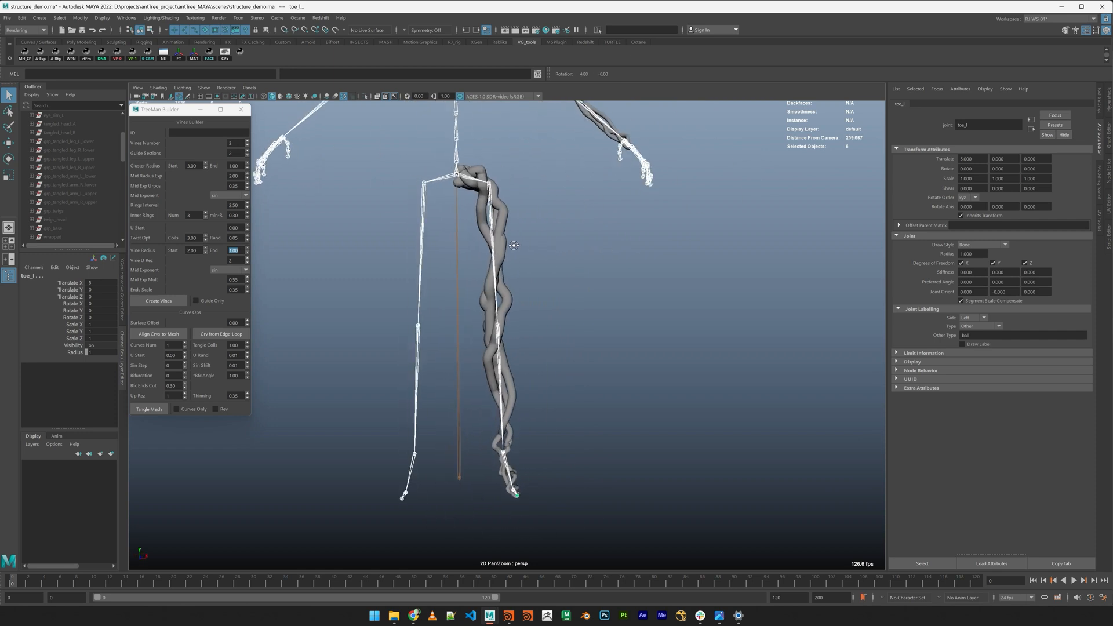
pyautogui.keyDown('alt'); pyautogui.moveTo(539, 261); pyautogui.dragTo(667, 370, button='right'); pyautogui.keyUp('alt')
pyautogui.keyDown('alt'); pyautogui.moveTo(561, 250); pyautogui.dragTo(566, 363, button='middle'); pyautogui.keyUp('alt')
pyautogui.keyDown('alt'); pyautogui.moveTo(565, 322); pyautogui.dragTo(534, 306, button='right'); pyautogui.keyUp('alt')
pyautogui.keyDown('alt'); pyautogui.moveTo(534, 306); pyautogui.dragTo(552, 306); pyautogui.keyUp('alt')
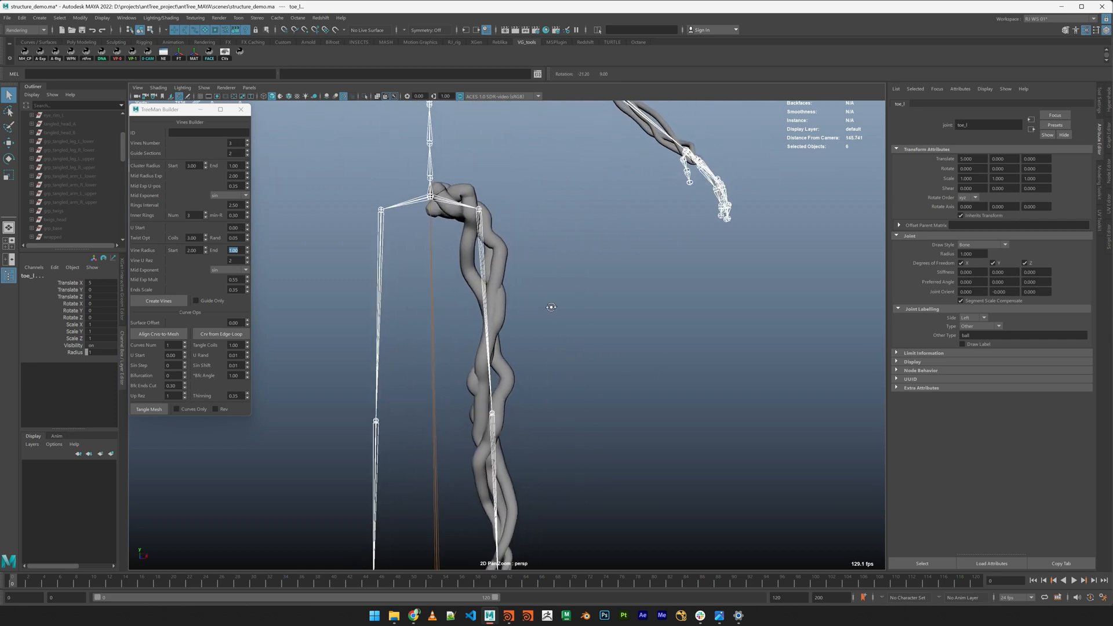
pyautogui.keyDown('alt'); pyautogui.moveTo(594, 329); pyautogui.dragTo(621, 356, button='right'); pyautogui.keyUp('alt')
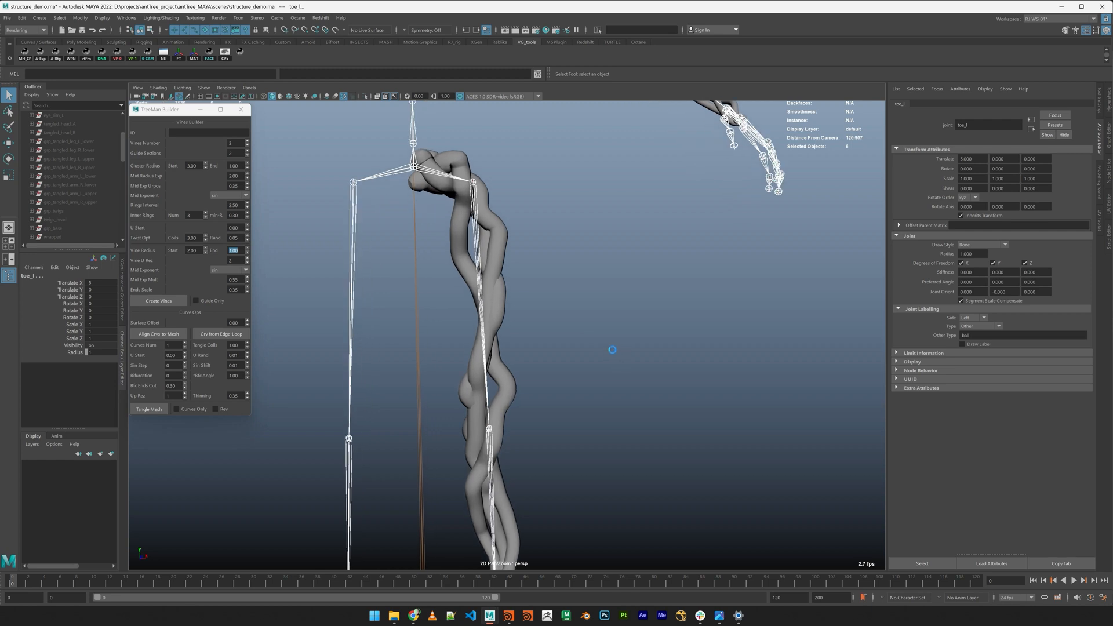
pyautogui.hotkey('ctrl', 'z')
# Recreate the left leg vines with a vine start radius of 1.5, 2 twist coils and an inner ring minimum radius of 0.5
pyautogui.click(192, 250)
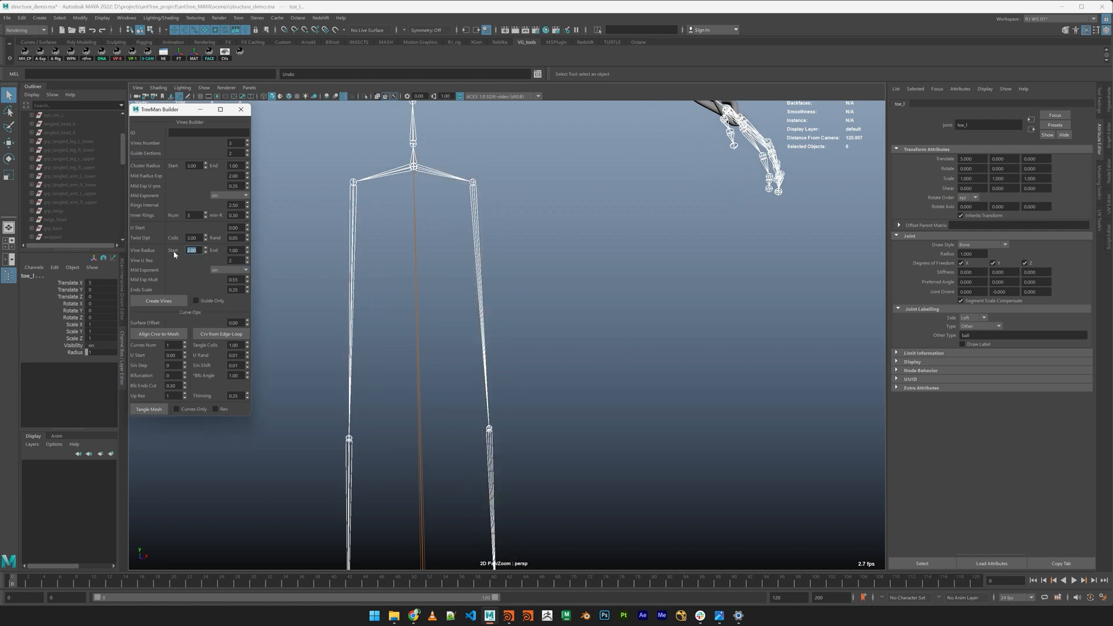
pyautogui.write('1')
pyautogui.click(192, 237)
pyautogui.moveTo(200, 239); pyautogui.dragTo(184, 238)
pyautogui.press('Tab')
pyautogui.click(239, 216)
pyautogui.press('Tab')
pyautogui.click(150, 301)
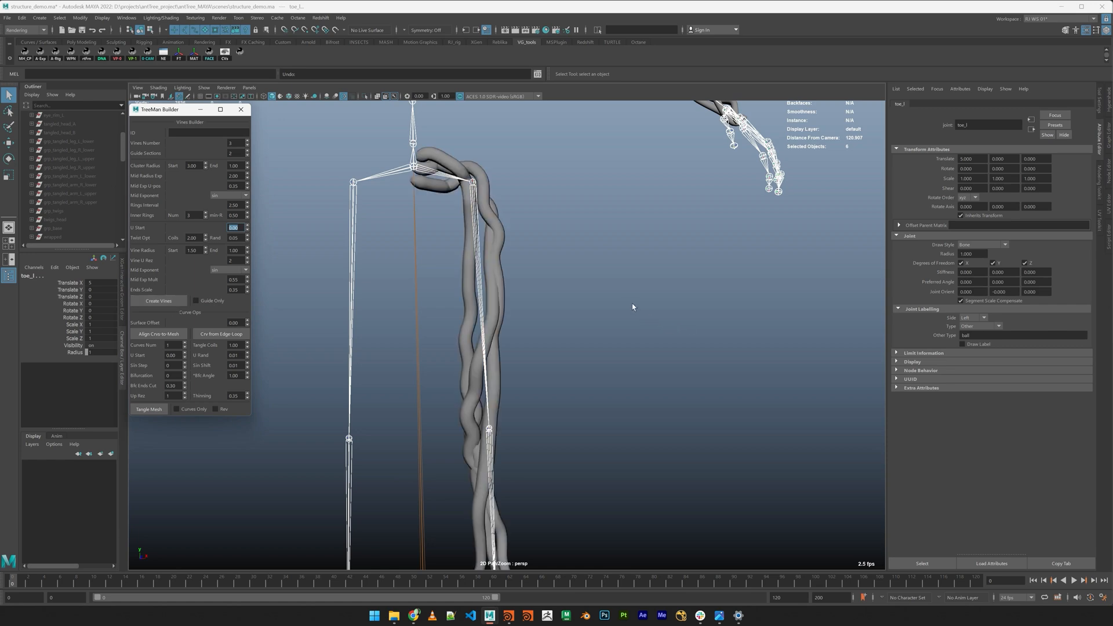
pyautogui.keyDown('alt'); pyautogui.moveTo(631, 308); pyautogui.dragTo(492, 304); pyautogui.keyUp('alt')
pyautogui.scroll(-1, 515, 302)
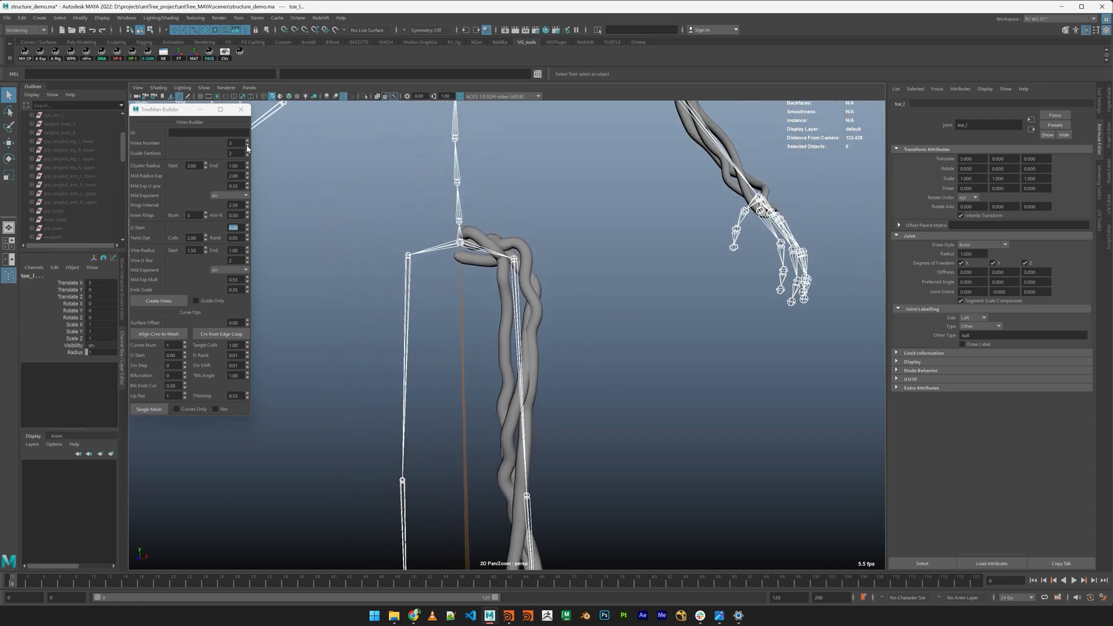
# Add 2 more vines along the left leg with a cluster radius of 4 at the start and 2 at the end, and -3 twist coils
pyautogui.click(248, 145)
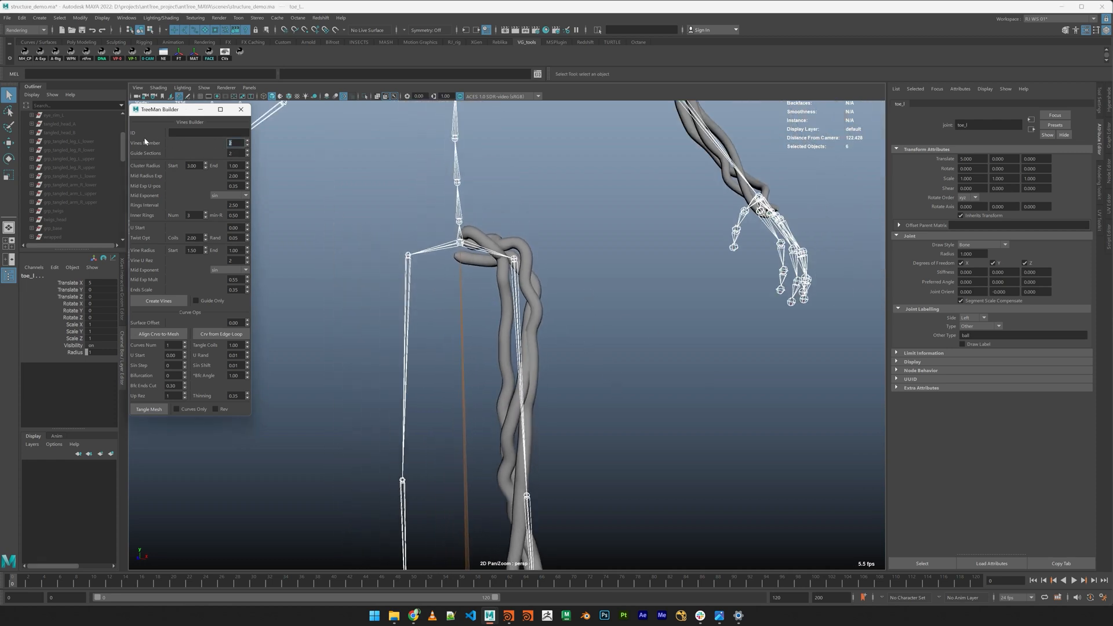
pyautogui.click(188, 166)
pyautogui.press('Tab')
pyautogui.write('2')
pyautogui.press('Tab')
pyautogui.click(189, 238)
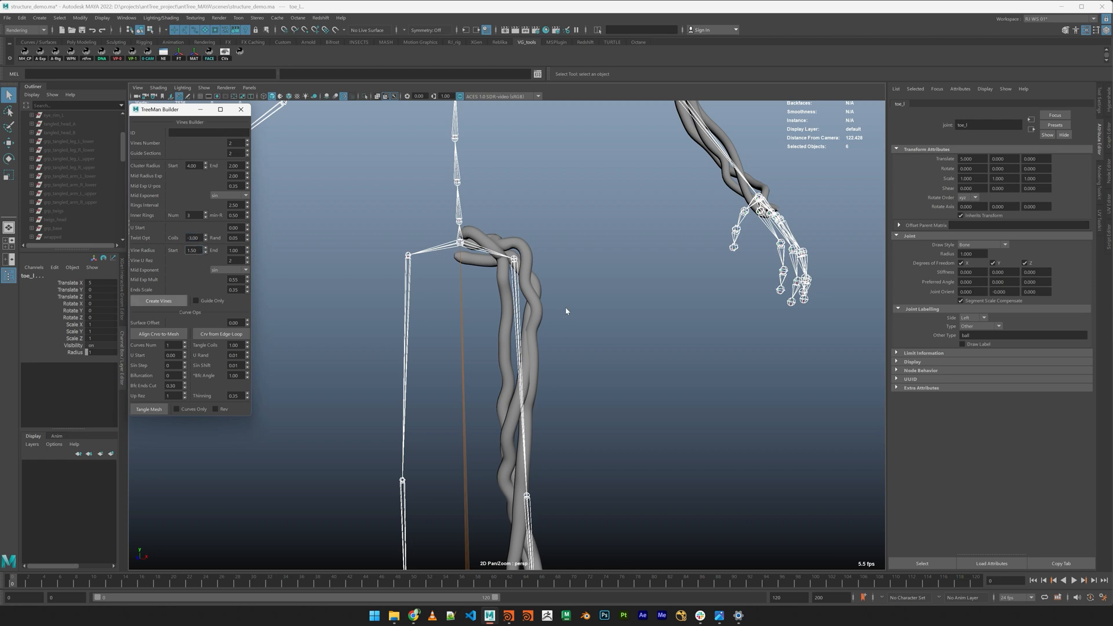
pyautogui.keyDown('alt'); pyautogui.moveTo(565, 308); pyautogui.dragTo(563, 280); pyautogui.keyUp('alt')
# Create only a guide curve along the right leg's joint chain, from the pelvis through the thigh, calf and foot to the toe_r joint
pyautogui.moveTo(507, 250); pyautogui.dragTo(507, 255)
pyautogui.keyDown('shift'); pyautogui.moveTo(504, 303); pyautogui.dragTo(460, 339); pyautogui.keyUp('shift')
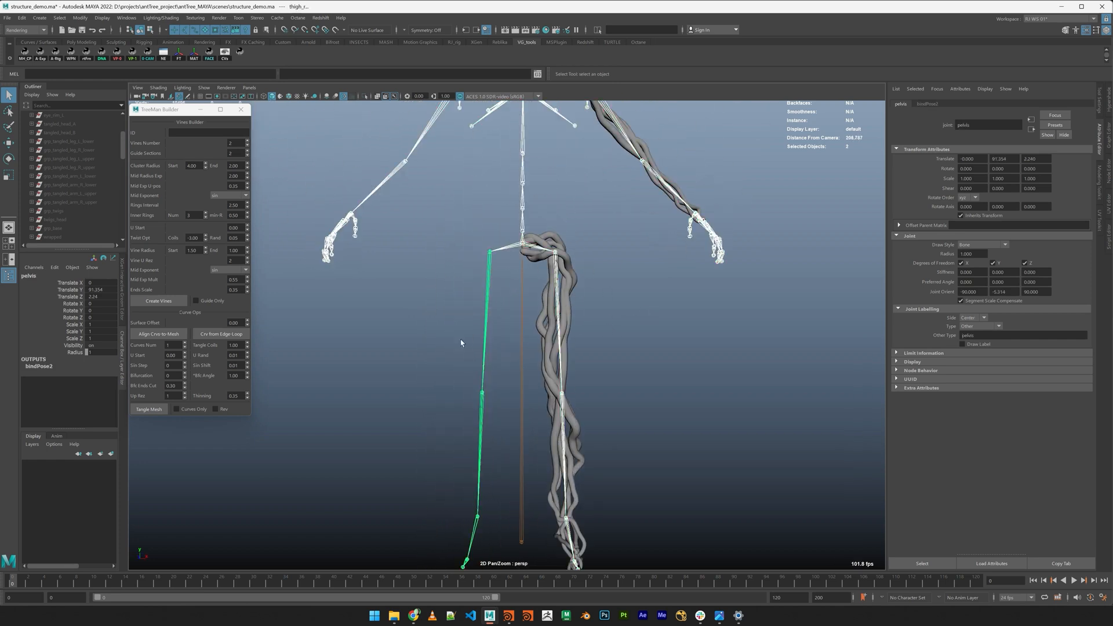
pyautogui.keyDown('shift'); pyautogui.moveTo(502, 425); pyautogui.dragTo(466, 439); pyautogui.keyUp('shift')
pyautogui.keyDown('alt'); pyautogui.moveTo(504, 443); pyautogui.dragTo(540, 226, button='middle'); pyautogui.keyUp('alt')
pyautogui.keyDown('alt'); pyautogui.moveTo(540, 228); pyautogui.dragTo(400, 307); pyautogui.keyUp('alt')
pyautogui.keyDown('shift'); pyautogui.click(501, 342); pyautogui.keyUp('shift')
pyautogui.keyDown('shift'); pyautogui.click(502, 350); pyautogui.keyUp('shift')
pyautogui.scroll(-2, 519, 280)
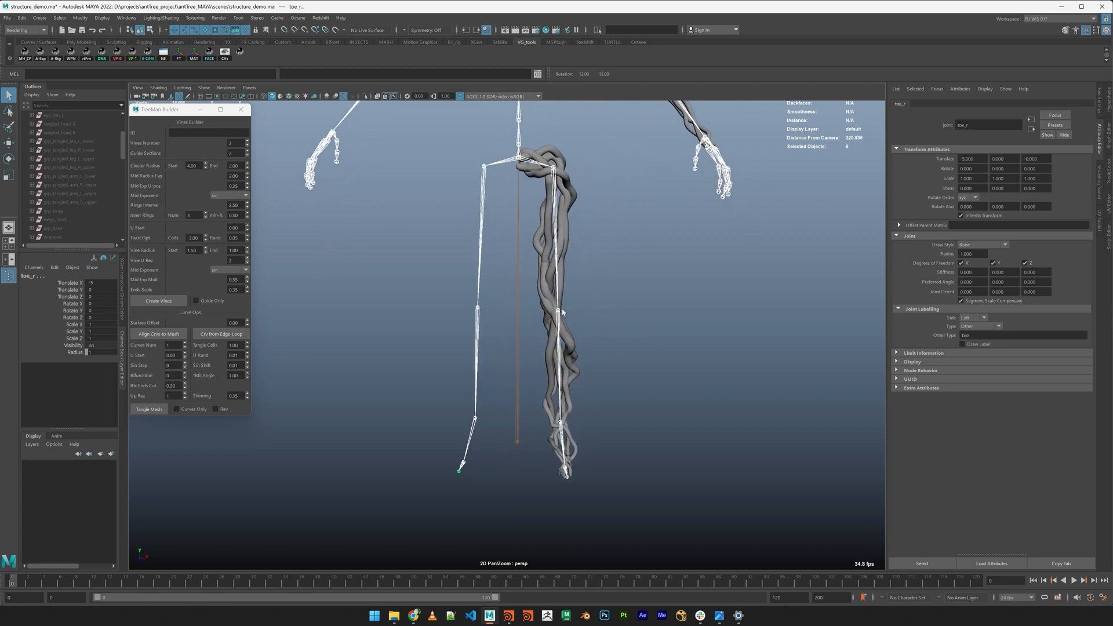
pyautogui.click(210, 302)
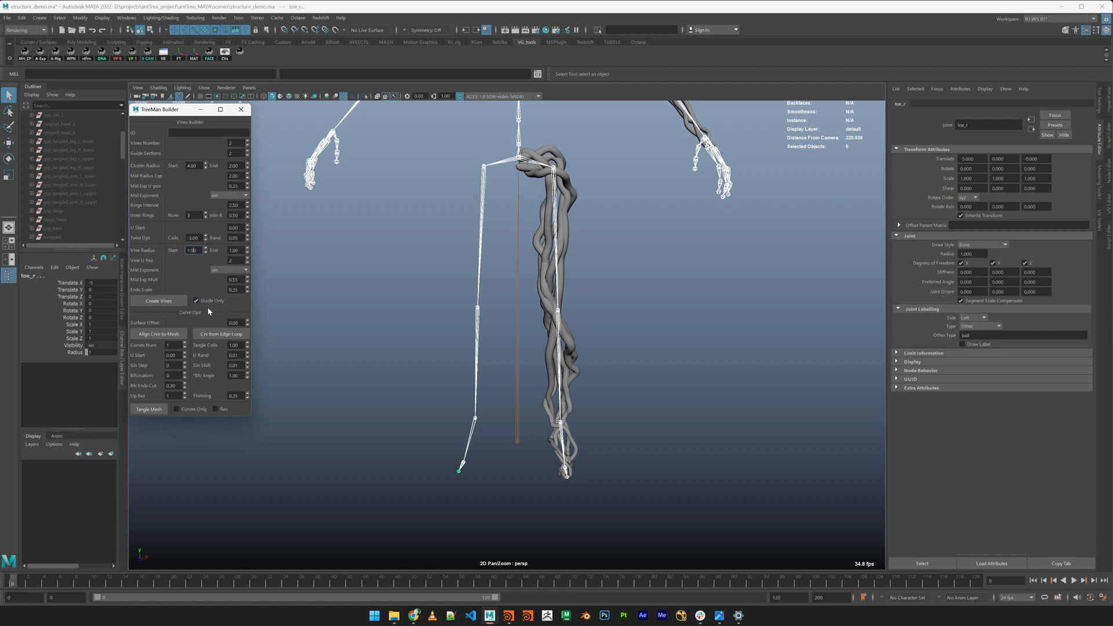
pyautogui.click(160, 301)
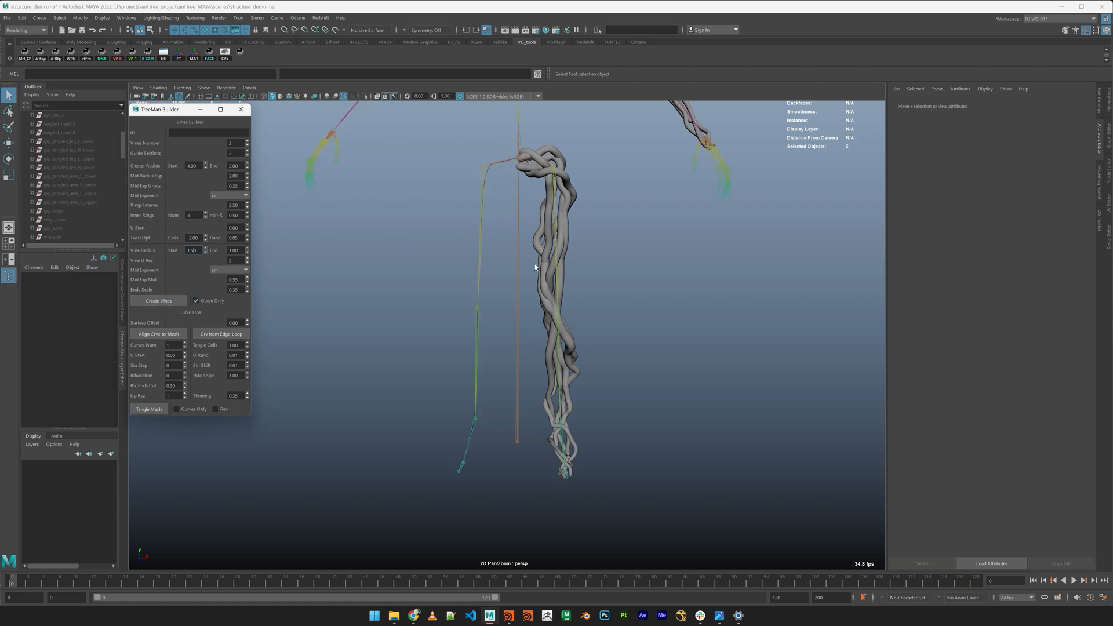
# Isolate the right leg's guide curve to inspect its shape, and return to the full scene view
pyautogui.scroll(3, 535, 267)
pyautogui.click(499, 221)
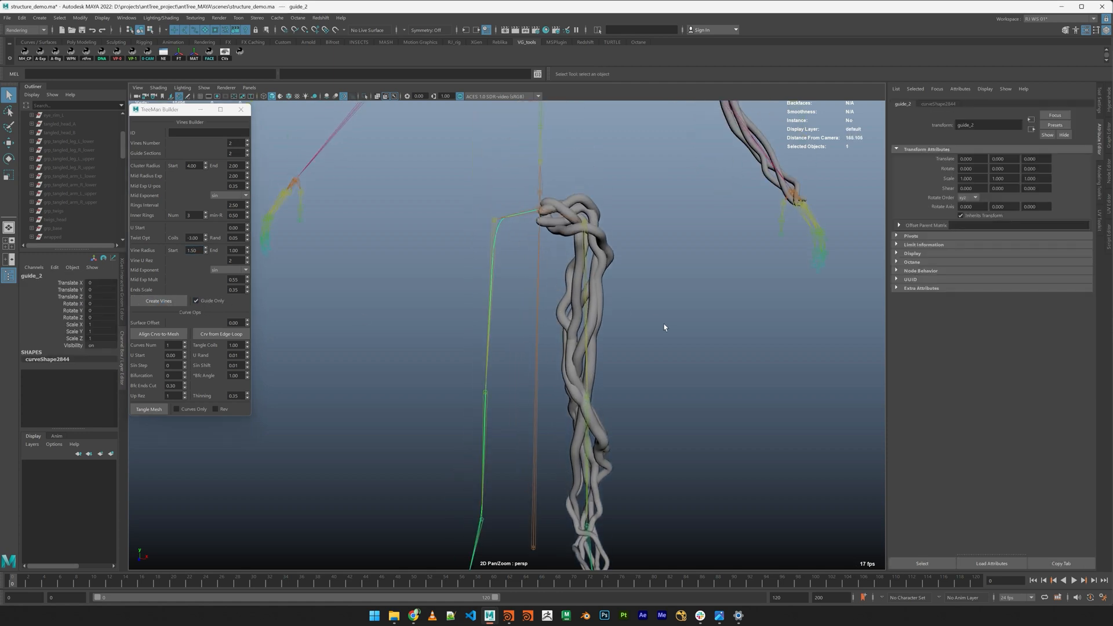
pyautogui.scroll(-5, 664, 328)
pyautogui.hotkey('ctrl', '1')
pyautogui.keyDown('alt'); pyautogui.moveTo(651, 298); pyautogui.dragTo(573, 296); pyautogui.keyUp('alt')
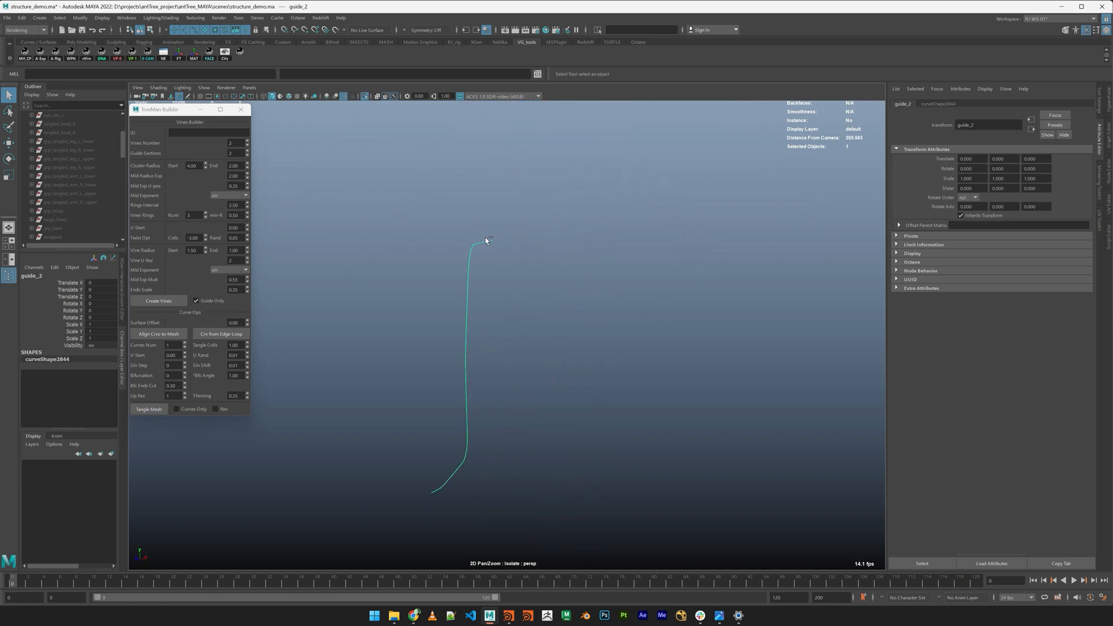
pyautogui.hotkey('ctrl', '1')
pyautogui.keyDown('alt'); pyautogui.moveTo(486, 406); pyautogui.dragTo(494, 367); pyautogui.keyUp('alt')
pyautogui.keyDown('alt'); pyautogui.moveTo(494, 367); pyautogui.dragTo(593, 393, button='right'); pyautogui.keyUp('alt')
pyautogui.keyDown('alt'); pyautogui.moveTo(554, 339); pyautogui.dragTo(555, 430, button='middle'); pyautogui.keyUp('alt')
pyautogui.keyDown('alt'); pyautogui.moveTo(555, 429); pyautogui.dragTo(561, 377, button='right'); pyautogui.keyUp('alt')
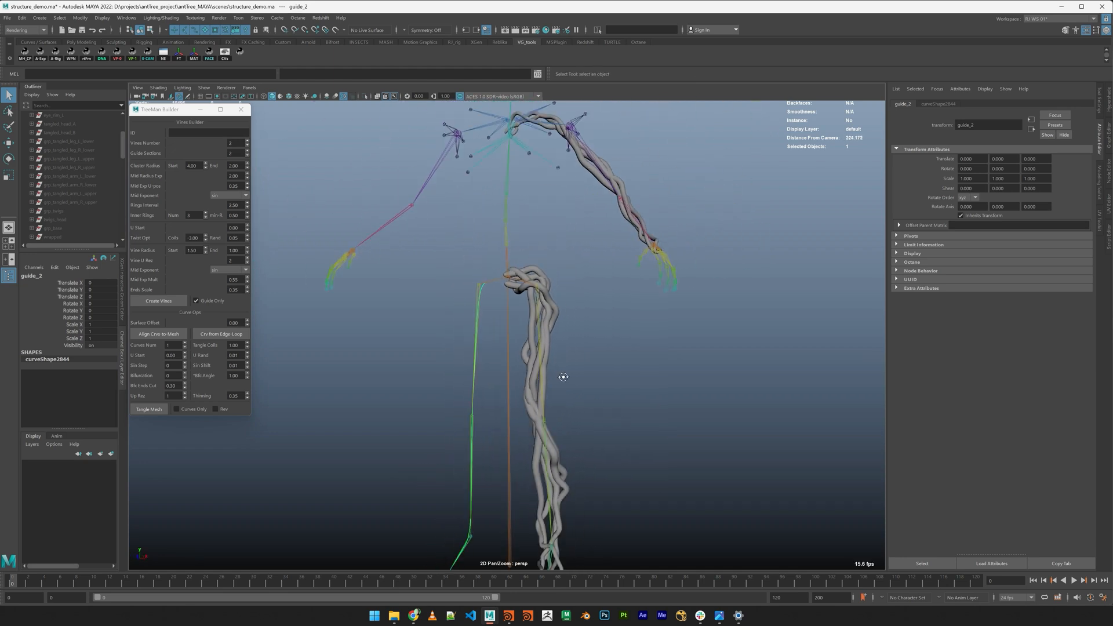
pyautogui.keyDown('alt'); pyautogui.moveTo(561, 378); pyautogui.dragTo(560, 377); pyautogui.keyUp('alt')
pyautogui.keyDown('alt'); pyautogui.moveTo(560, 377); pyautogui.dragTo(671, 421, button='right'); pyautogui.keyUp('alt')
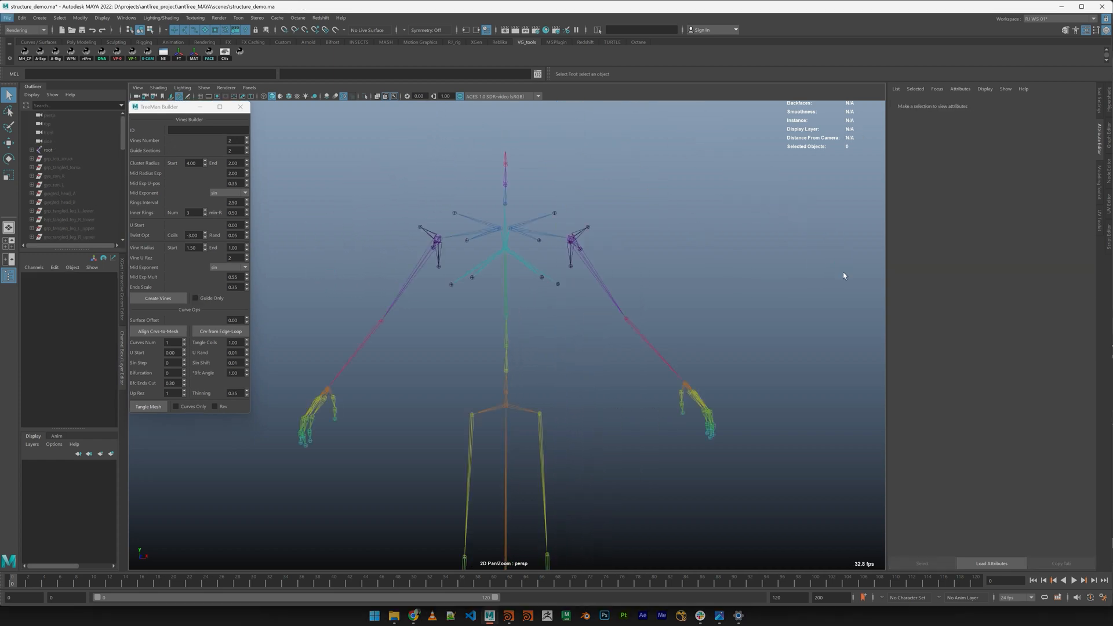
# Show the hidden grp_init_struct group and clear the selection
pyautogui.click(53, 159)
pyautogui.press('h')
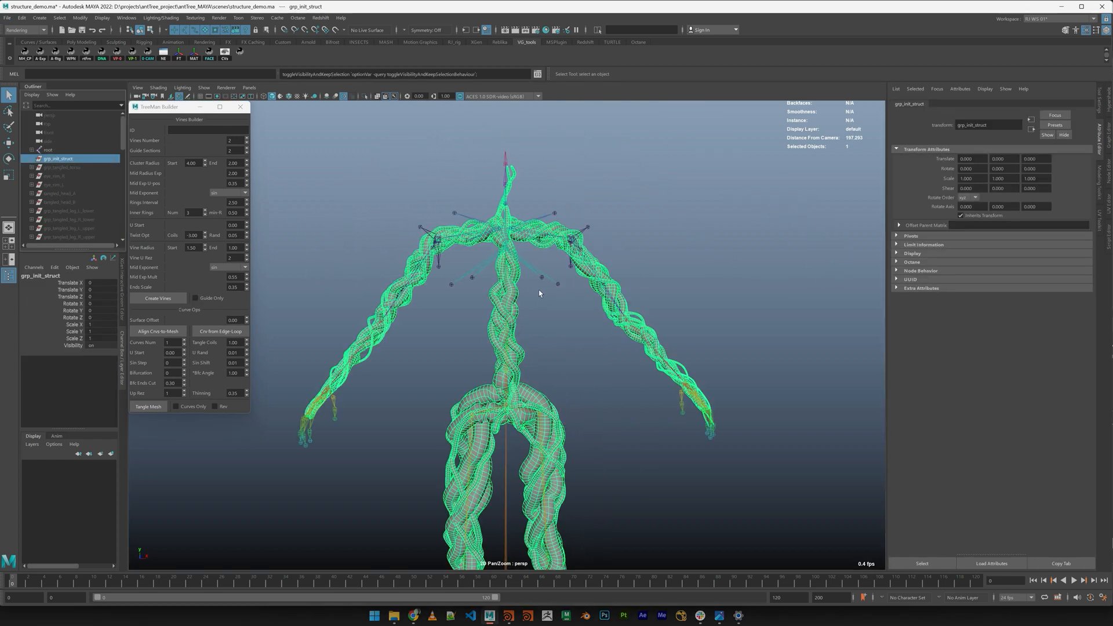
pyautogui.scroll(5, 549, 292)
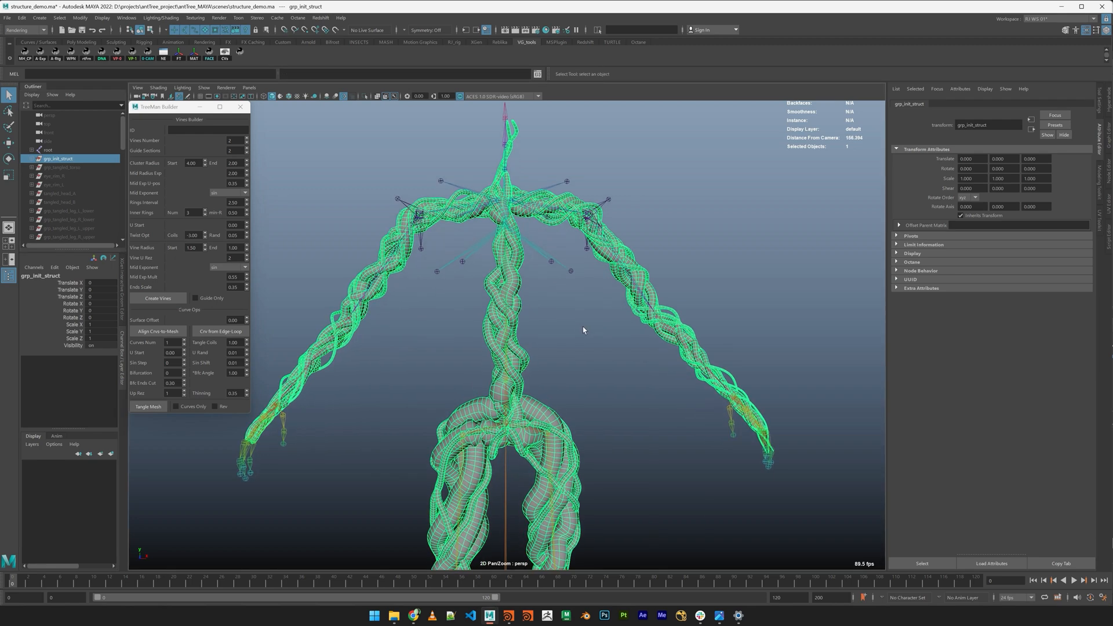
pyautogui.click(609, 341)
# Examine how the base structure vines wrap around the hips, legs, spine, shoulders and arms
pyautogui.keyDown('alt'); pyautogui.moveTo(608, 341); pyautogui.dragTo(568, 371); pyautogui.keyUp('alt')
pyautogui.keyDown('alt'); pyautogui.moveTo(568, 371); pyautogui.dragTo(648, 290, button='middle'); pyautogui.keyUp('alt')
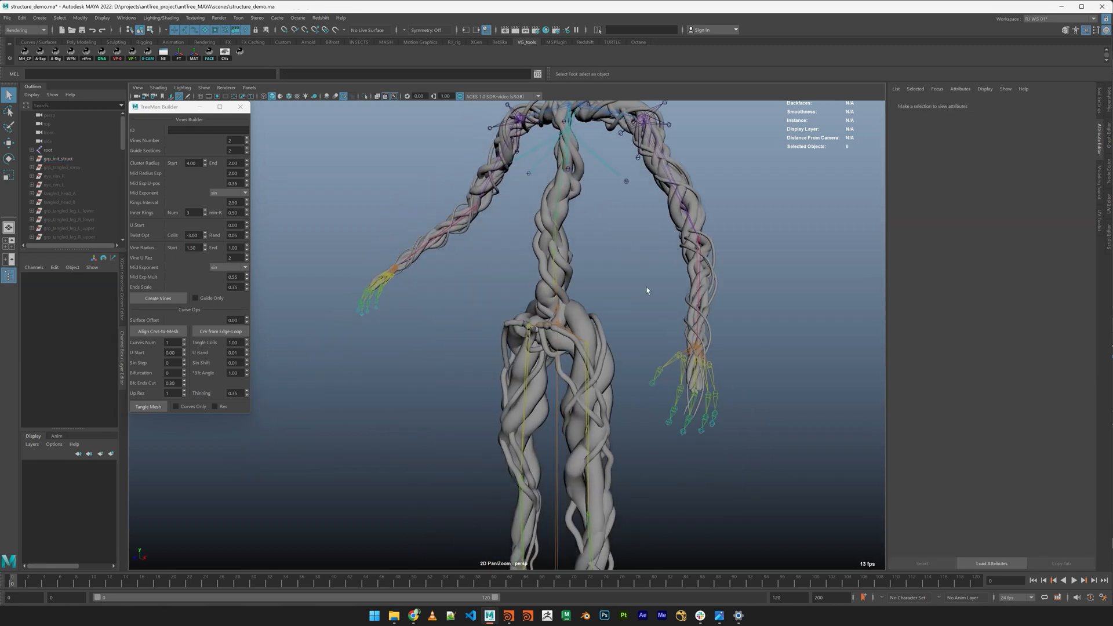
pyautogui.keyDown('alt'); pyautogui.moveTo(649, 291); pyautogui.dragTo(606, 318, button='right'); pyautogui.keyUp('alt')
pyautogui.keyDown('alt'); pyautogui.moveTo(607, 318); pyautogui.dragTo(655, 313); pyautogui.keyUp('alt')
pyautogui.scroll(5, 655, 313)
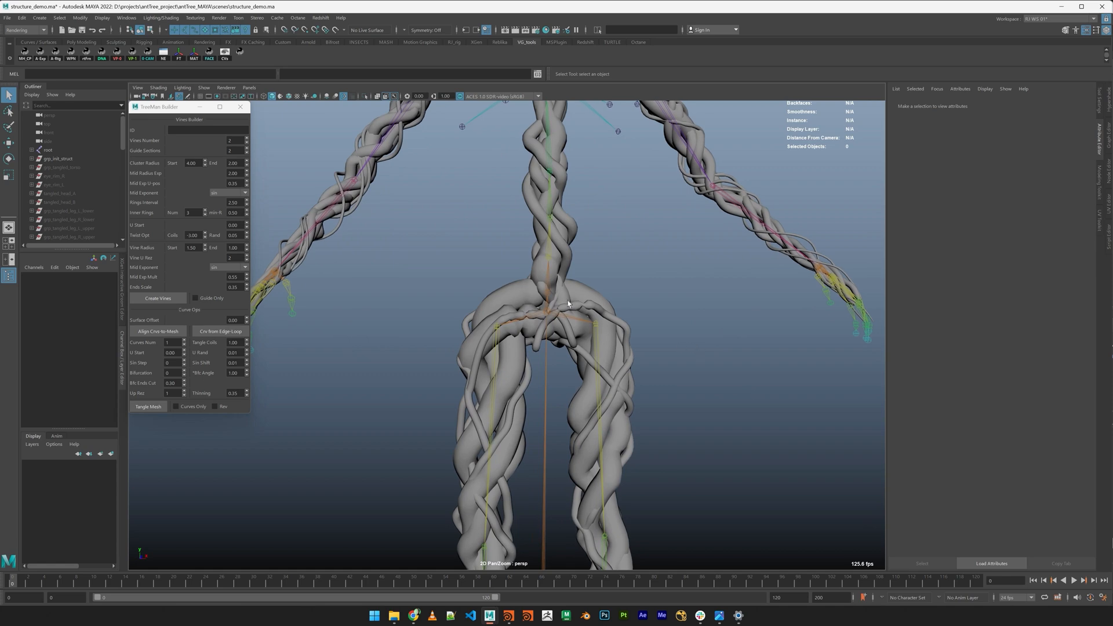
pyautogui.scroll(-5, 544, 291)
pyautogui.keyDown('alt'); pyautogui.moveTo(543, 292); pyautogui.dragTo(670, 323); pyautogui.keyUp('alt')
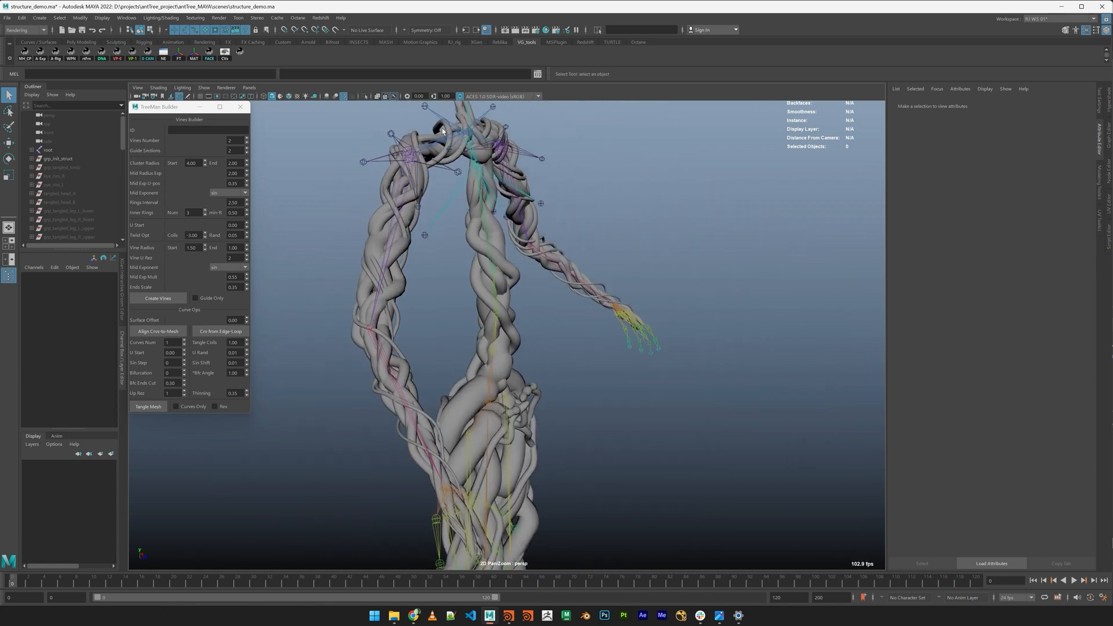
pyautogui.keyDown('alt'); pyautogui.moveTo(398, 286); pyautogui.dragTo(566, 261); pyautogui.keyUp('alt')
pyautogui.scroll(5, 452, 313)
pyautogui.scroll(3, 583, 187)
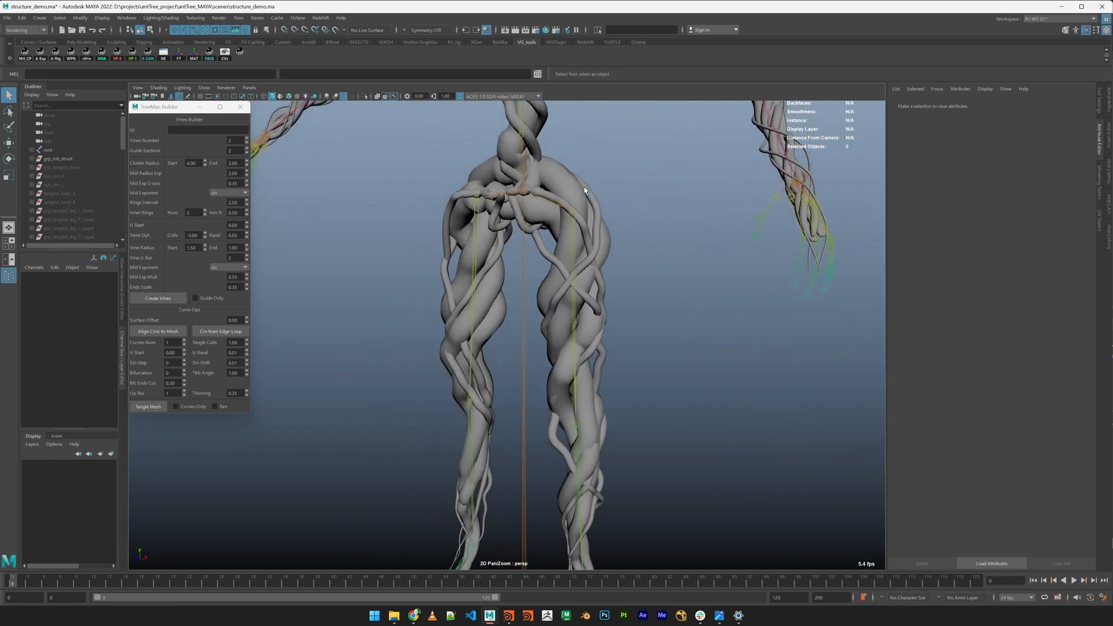
pyautogui.keyDown('alt'); pyautogui.moveTo(635, 307); pyautogui.dragTo(505, 331); pyautogui.keyUp('alt')
pyautogui.keyDown('alt'); pyautogui.moveTo(505, 332); pyautogui.dragTo(537, 364, button='right'); pyautogui.keyUp('alt')
pyautogui.keyDown('alt'); pyautogui.moveTo(498, 333); pyautogui.dragTo(470, 277); pyautogui.keyUp('alt')
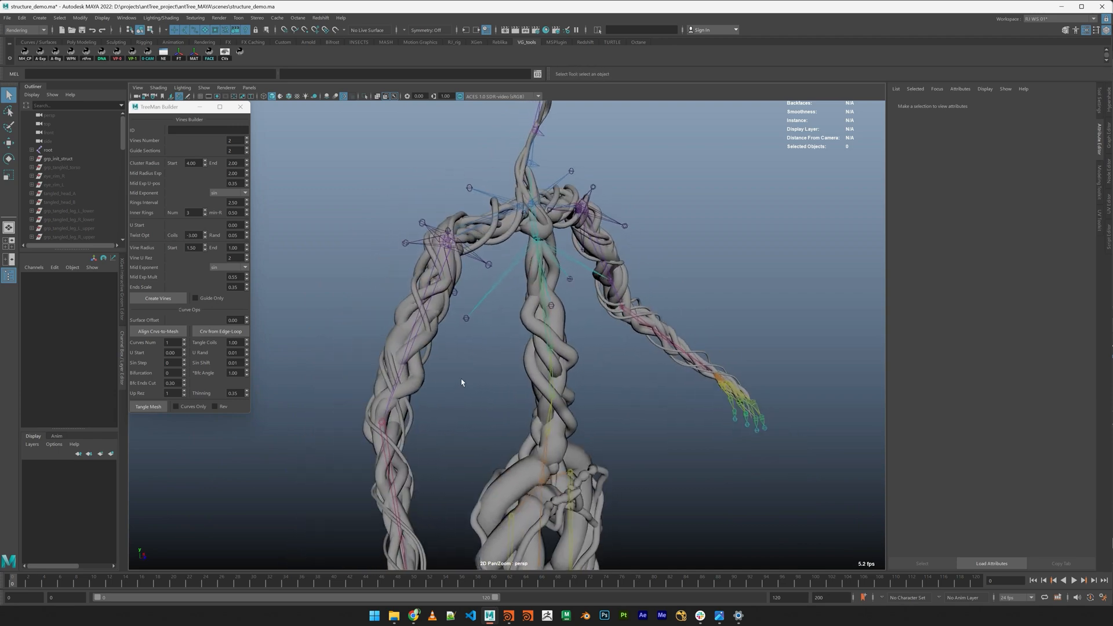
pyautogui.keyDown('alt'); pyautogui.moveTo(462, 382); pyautogui.dragTo(141, 220); pyautogui.keyUp('alt')
pyautogui.scroll(5, 589, 410)
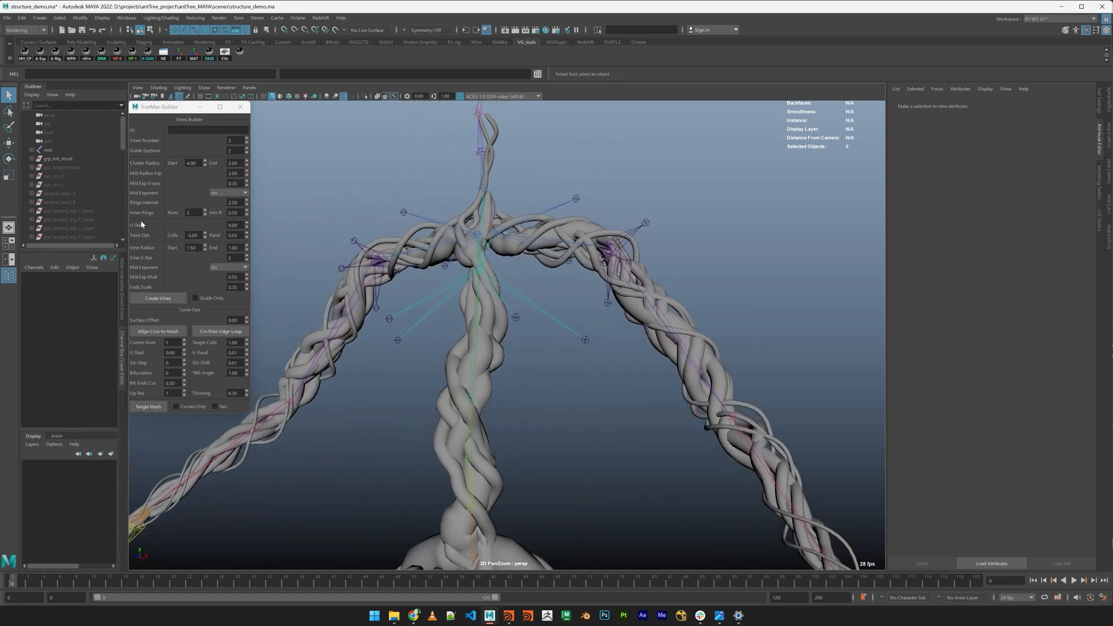
# Show the hidden grp_tangled_torso group and view its vines over the torso down to the hips
pyautogui.click(56, 168)
pyautogui.press('h')
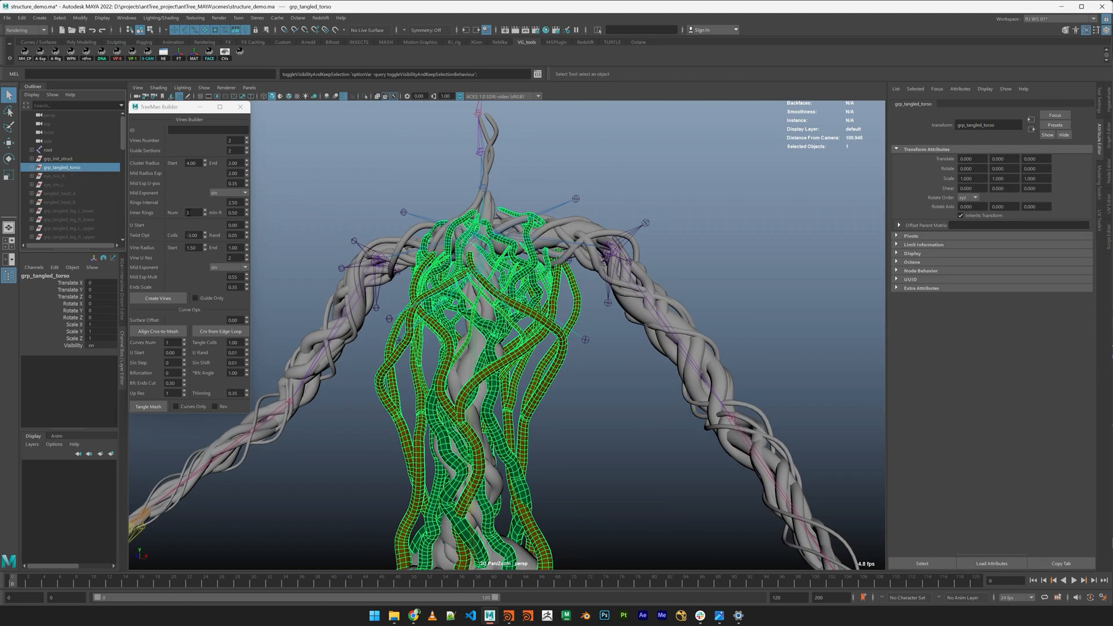
pyautogui.scroll(-2, 576, 385)
pyautogui.keyDown('alt'); pyautogui.moveTo(576, 385); pyautogui.dragTo(579, 300); pyautogui.keyUp('alt')
pyautogui.click(572, 440)
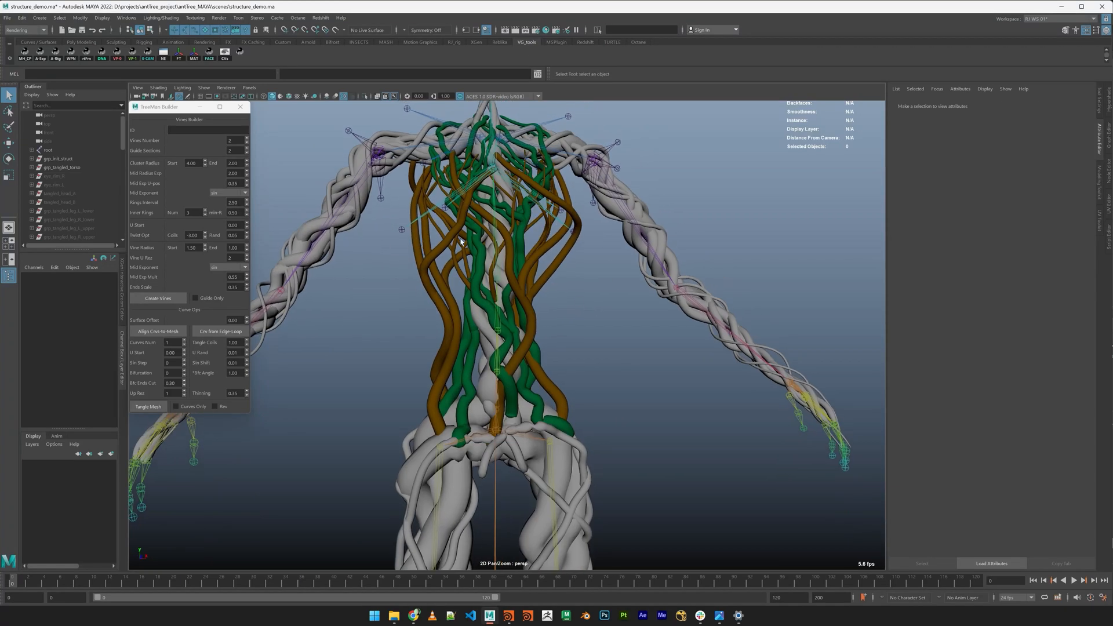
pyautogui.keyDown('alt'); pyautogui.moveTo(400, 260); pyautogui.dragTo(377, 251); pyautogui.keyUp('alt')
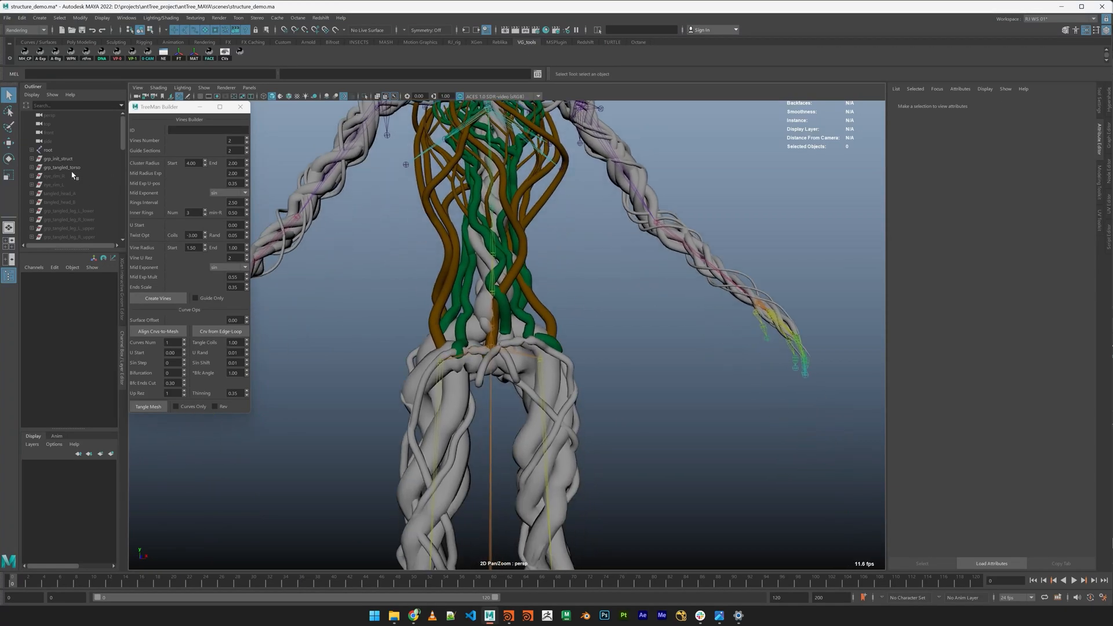
# Show the eye_rim_R and eye_rim_L groups and the tangled_head_A and tangled_head_B groups
pyautogui.moveTo(64, 175); pyautogui.dragTo(65, 185)
pyautogui.keyDown('alt'); pyautogui.moveTo(603, 272); pyautogui.dragTo(556, 310); pyautogui.keyUp('alt')
pyautogui.click(556, 307)
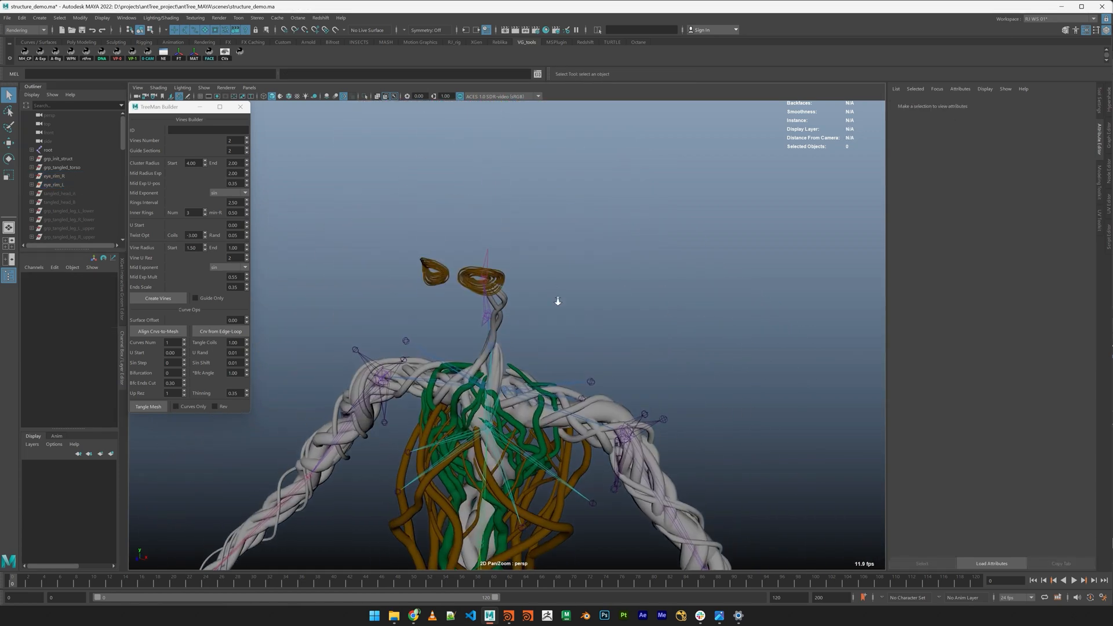
pyautogui.keyDown('alt'); pyautogui.moveTo(557, 307); pyautogui.dragTo(596, 323, button='right'); pyautogui.keyUp('alt')
pyautogui.moveTo(68, 193); pyautogui.dragTo(72, 200)
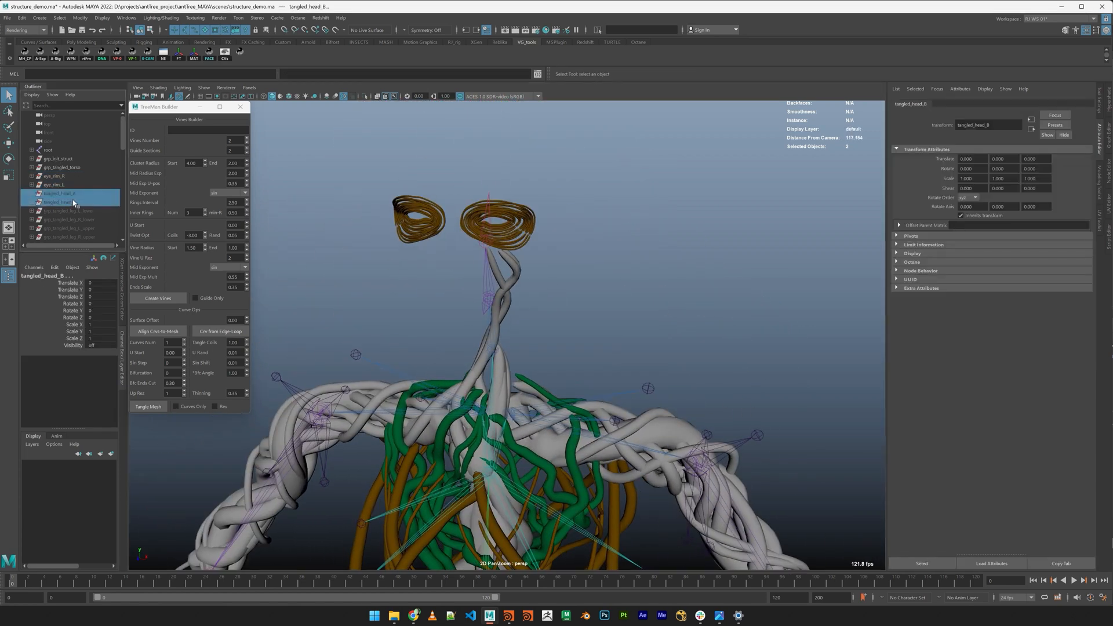
pyautogui.press('h')
pyautogui.keyDown('alt'); pyautogui.moveTo(652, 325); pyautogui.dragTo(589, 295); pyautogui.keyUp('alt')
pyautogui.click(618, 296)
# Show all the tangled leg and arm groups from grp_tangled_leg_L_lower through grp_tangled_arm_R_upper
pyautogui.click(75, 211)
pyautogui.scroll(-4, 79, 212)
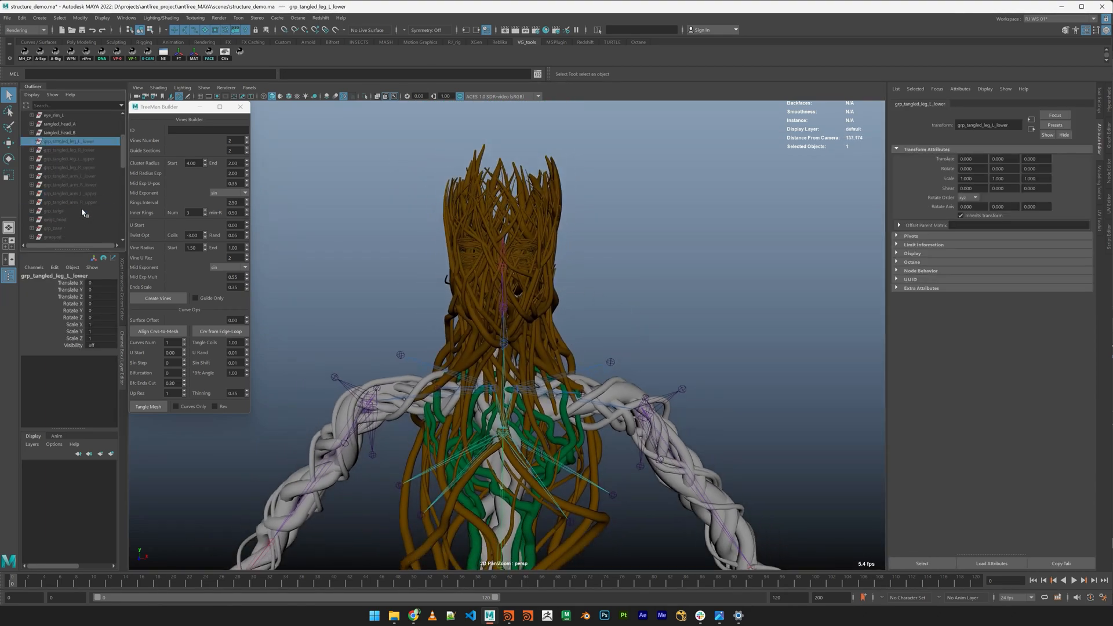
pyautogui.keyDown('shift'); pyautogui.click(78, 203); pyautogui.keyUp('shift')
pyautogui.press('h')
pyautogui.keyDown('alt'); pyautogui.moveTo(748, 323); pyautogui.dragTo(744, 119, button='middle'); pyautogui.keyUp('alt')
pyautogui.keyDown('alt'); pyautogui.moveTo(748, 280); pyautogui.dragTo(738, 308); pyautogui.keyUp('alt')
pyautogui.keyDown('alt'); pyautogui.moveTo(738, 308); pyautogui.dragTo(808, 318, button='middle'); pyautogui.keyUp('alt')
pyautogui.keyDown('alt'); pyautogui.moveTo(808, 319); pyautogui.dragTo(754, 278, button='right'); pyautogui.keyUp('alt')
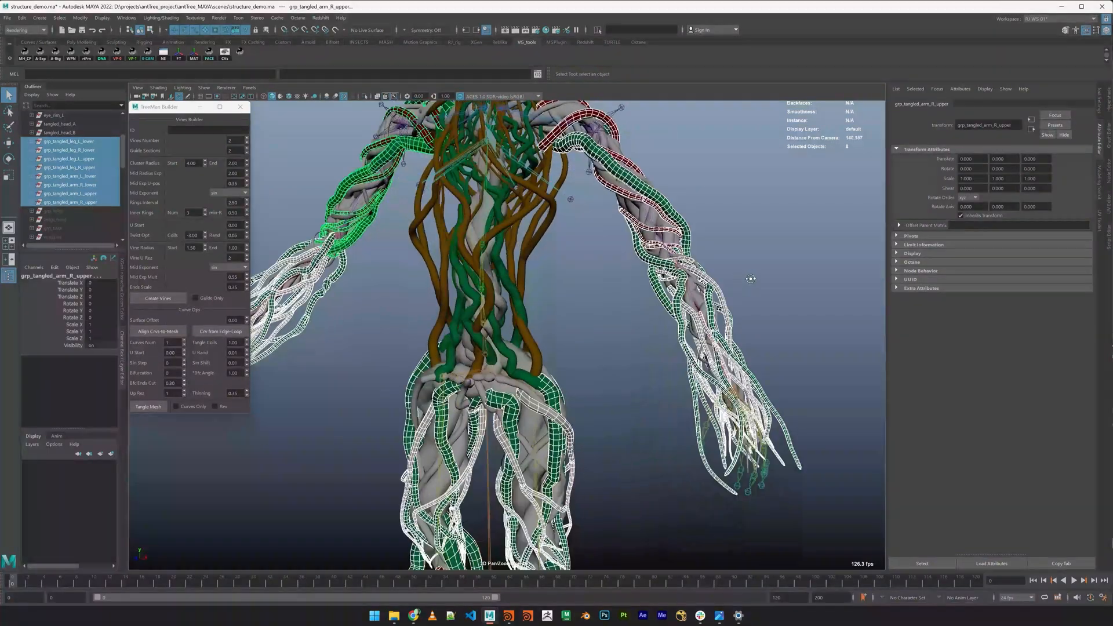
# Show the hidden grp_twigs and twigs_head groups
pyautogui.keyDown('alt'); pyautogui.moveTo(753, 278); pyautogui.dragTo(709, 301, button='middle'); pyautogui.keyUp('alt')
pyautogui.keyDown('alt'); pyautogui.moveTo(709, 301); pyautogui.dragTo(691, 291); pyautogui.keyUp('alt')
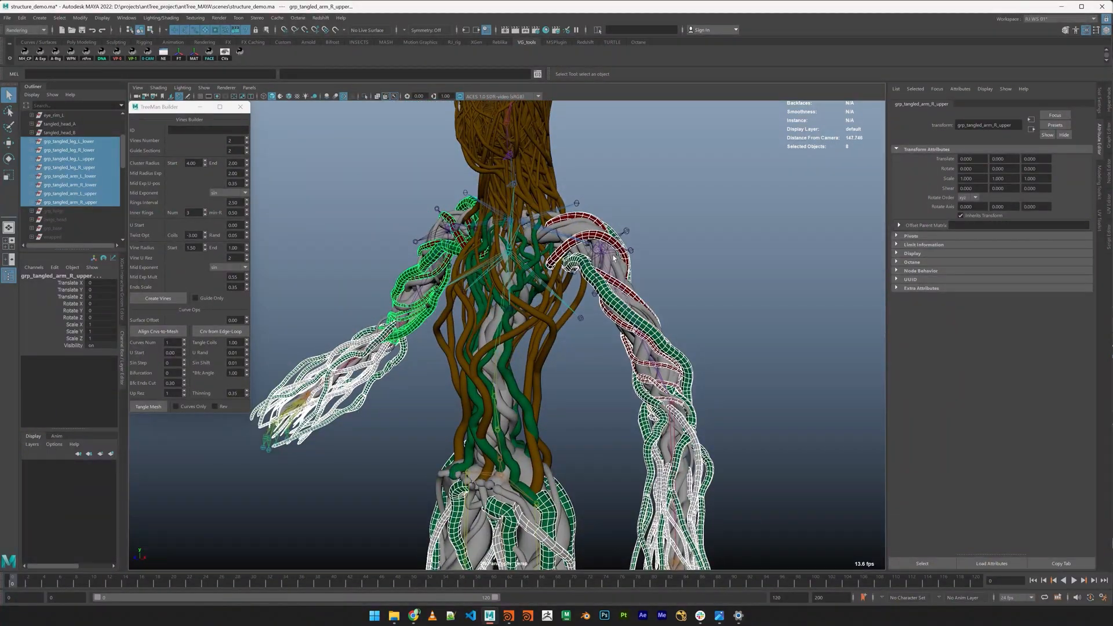
pyautogui.keyDown('alt'); pyautogui.moveTo(614, 258); pyautogui.dragTo(667, 209); pyautogui.keyUp('alt')
pyautogui.keyDown('alt'); pyautogui.moveTo(544, 185); pyautogui.dragTo(577, 265, button='middle'); pyautogui.keyUp('alt')
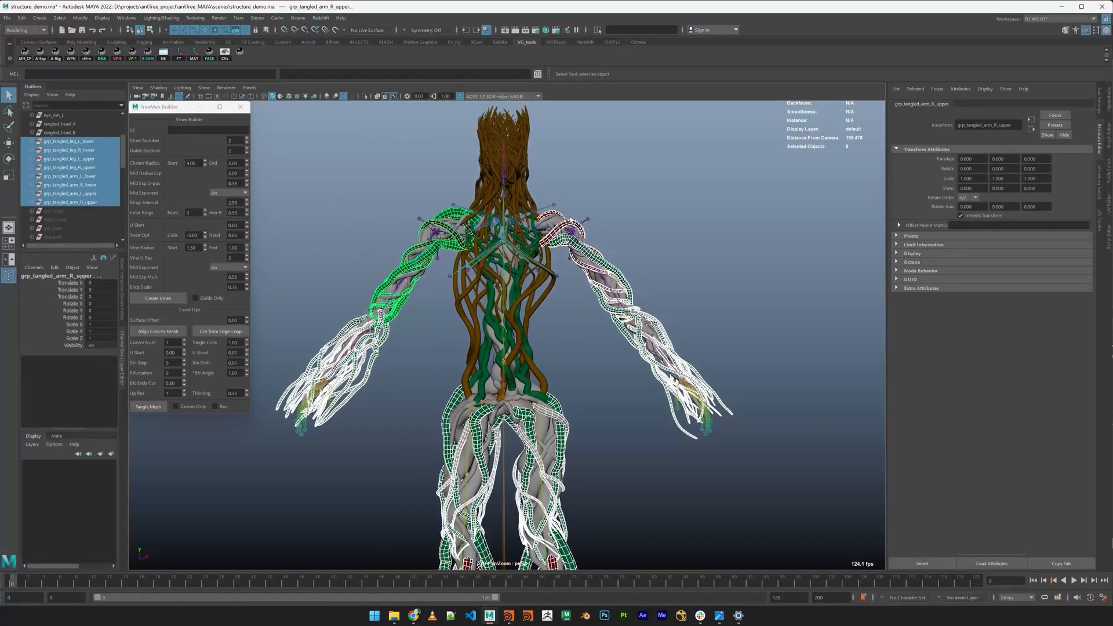
pyautogui.keyDown('alt'); pyautogui.moveTo(571, 220); pyautogui.dragTo(702, 291, button='right'); pyautogui.keyUp('alt')
pyautogui.click(58, 211)
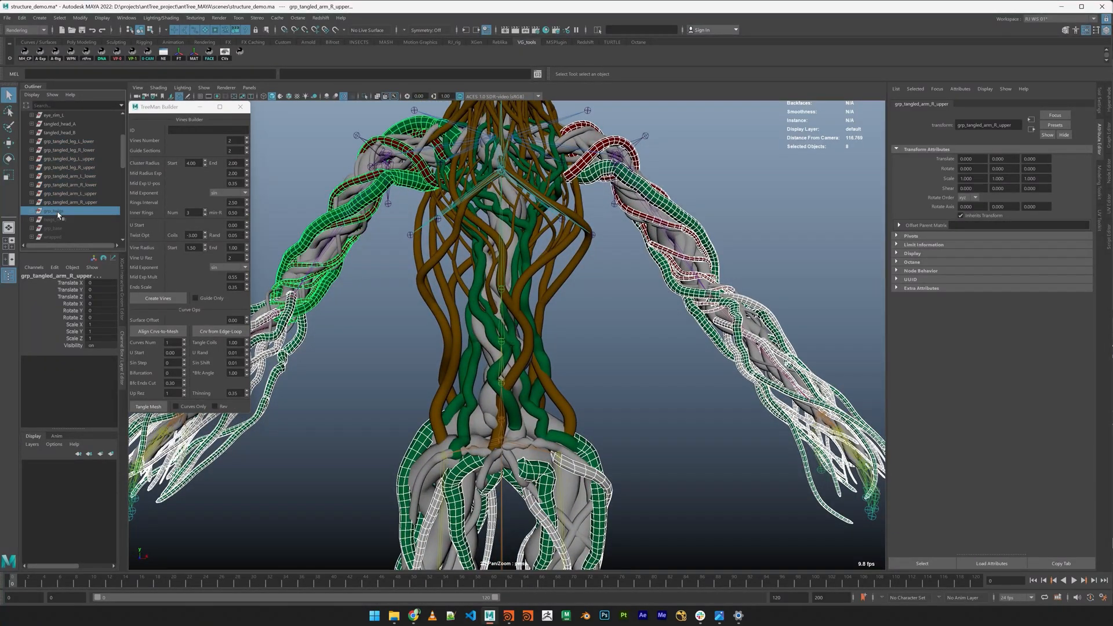
pyautogui.hotkey('shift', 'h')
pyautogui.keyDown('alt'); pyautogui.moveTo(666, 381); pyautogui.dragTo(644, 363, button='right'); pyautogui.keyUp('alt')
pyautogui.moveTo(644, 363)
pyautogui.keyDown('alt'); pyautogui.mouseDown()
pyautogui.moveTo(545, 348)
pyautogui.moveTo(626, 353)
pyautogui.mouseUp(); pyautogui.keyUp('alt')
pyautogui.click(51, 219)
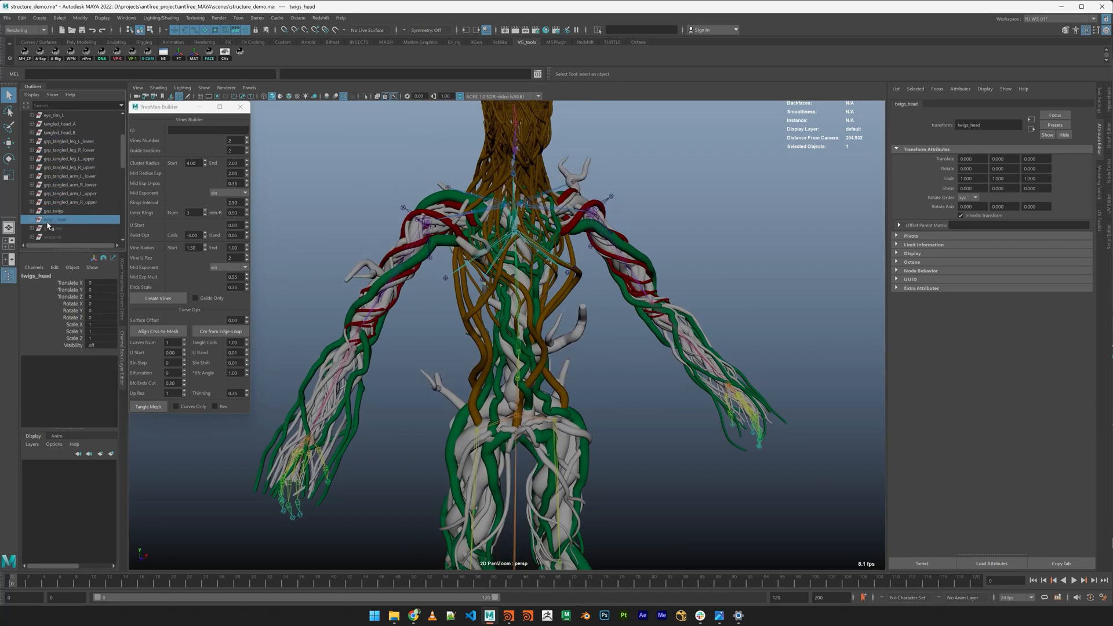
pyautogui.hotkey('shift', 'h')
# Examine how the twigs, structure vines and tangled vines combine around the head, shoulders, arms, torso and hips
pyautogui.keyDown('alt'); pyautogui.moveTo(706, 241); pyautogui.dragTo(562, 328); pyautogui.keyUp('alt')
pyautogui.keyDown('alt'); pyautogui.moveTo(562, 328); pyautogui.dragTo(636, 261, button='middle'); pyautogui.keyUp('alt')
pyautogui.keyDown('alt'); pyautogui.moveTo(636, 261); pyautogui.dragTo(683, 316); pyautogui.keyUp('alt')
pyautogui.keyDown('alt'); pyautogui.moveTo(684, 316); pyautogui.dragTo(739, 354, button='right'); pyautogui.keyUp('alt')
pyautogui.keyDown('alt'); pyautogui.moveTo(730, 328); pyautogui.dragTo(728, 360, button='middle'); pyautogui.keyUp('alt')
pyautogui.keyDown('alt'); pyautogui.moveTo(728, 360); pyautogui.dragTo(710, 325, button='right'); pyautogui.keyUp('alt')
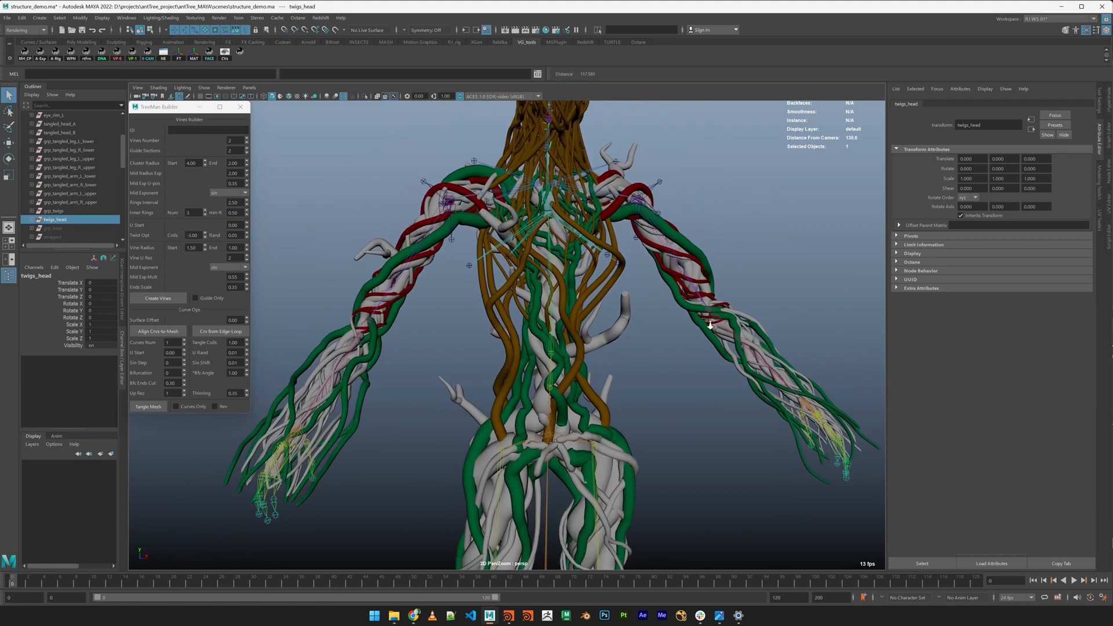
pyautogui.keyDown('alt'); pyautogui.moveTo(711, 325); pyautogui.dragTo(661, 328); pyautogui.keyUp('alt')
pyautogui.keyDown('alt'); pyautogui.moveTo(624, 337); pyautogui.dragTo(685, 359, button='right'); pyautogui.keyUp('alt')
pyautogui.keyDown('alt'); pyautogui.moveTo(685, 359); pyautogui.dragTo(674, 358); pyautogui.keyUp('alt')
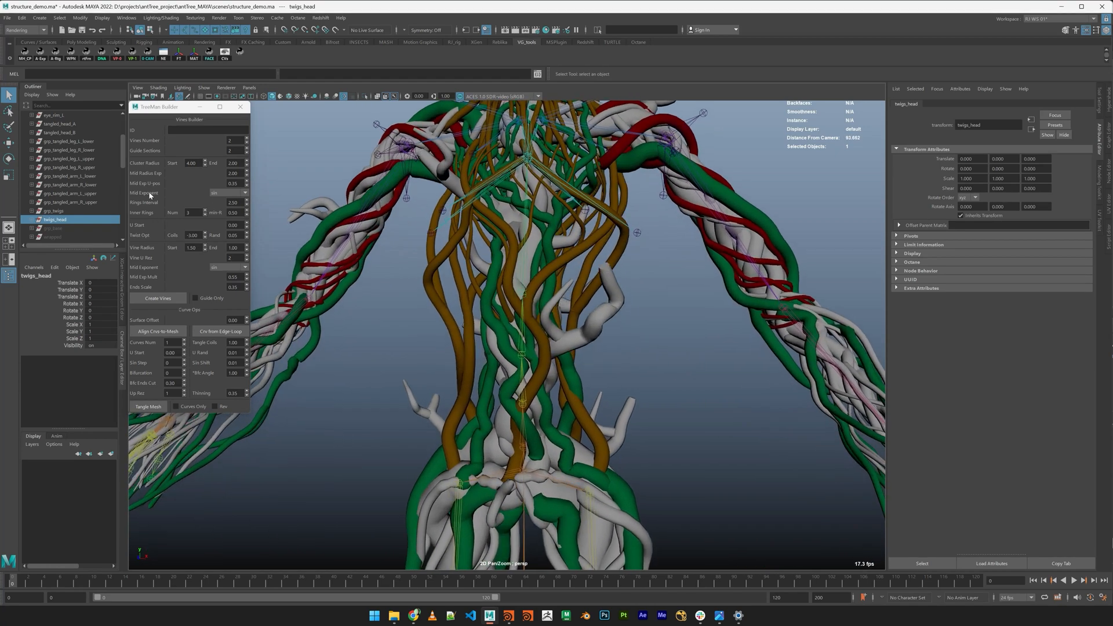
pyautogui.keyDown('alt'); pyautogui.moveTo(678, 355); pyautogui.dragTo(626, 320, button='right'); pyautogui.keyUp('alt')
pyautogui.keyDown('alt'); pyautogui.moveTo(625, 320); pyautogui.dragTo(634, 326); pyautogui.keyUp('alt')
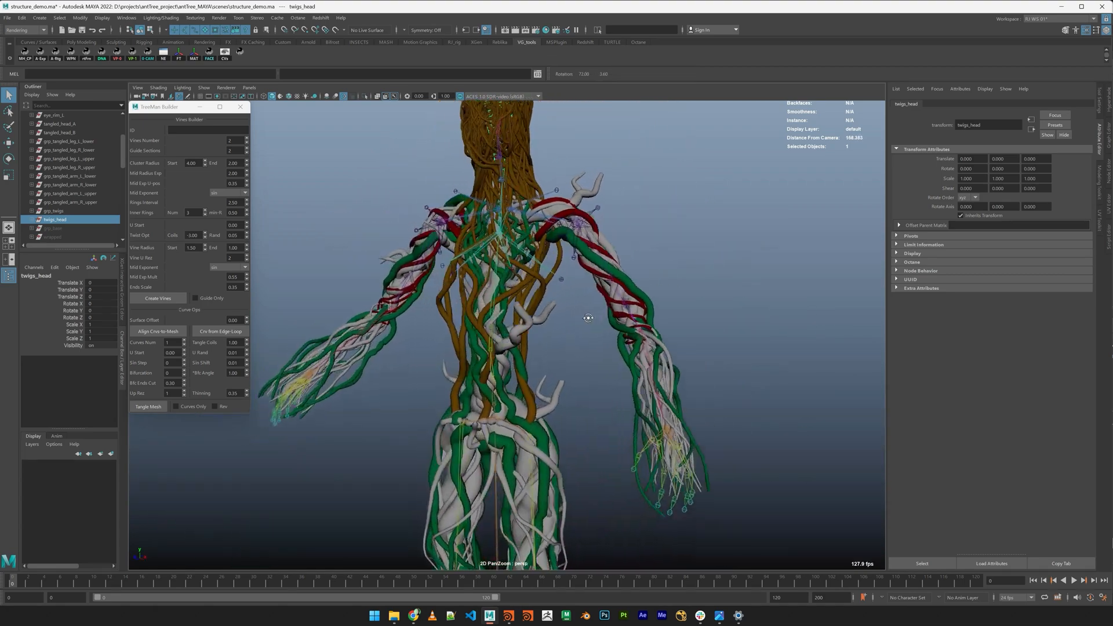
pyautogui.keyDown('alt'); pyautogui.moveTo(634, 326); pyautogui.dragTo(644, 373, button='right'); pyautogui.keyUp('alt')
pyautogui.keyDown('alt'); pyautogui.moveTo(644, 373); pyautogui.dragTo(700, 415); pyautogui.keyUp('alt')
pyautogui.keyDown('alt'); pyautogui.moveTo(644, 386); pyautogui.dragTo(640, 385); pyautogui.keyUp('alt')
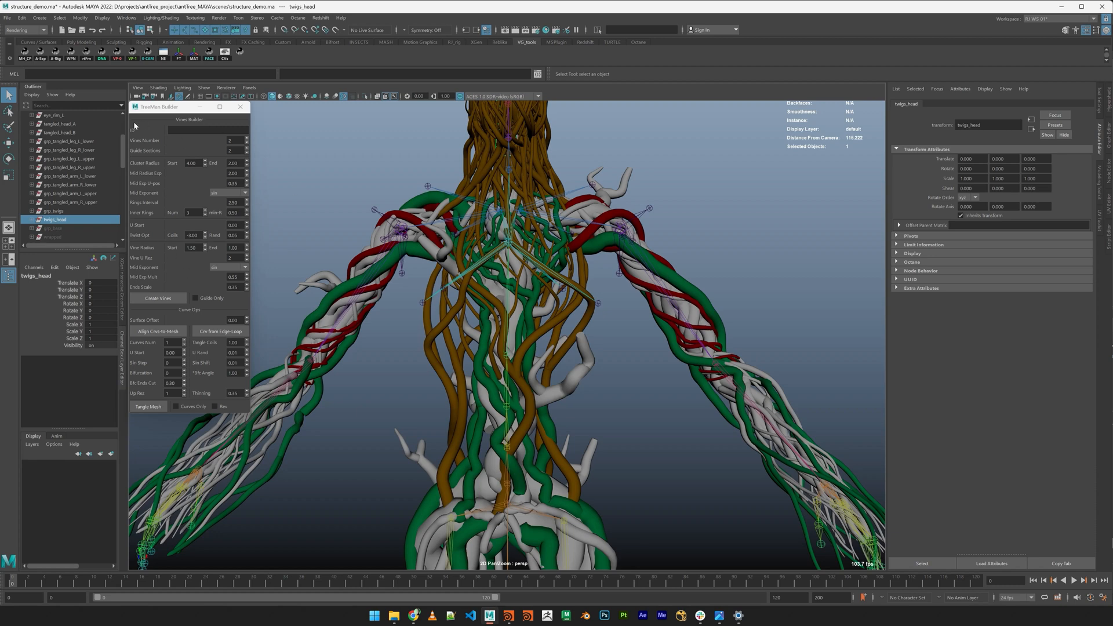
# Hide all the vine and twig groups from the base structure group through twigs_head
pyautogui.scroll(3, 63, 124)
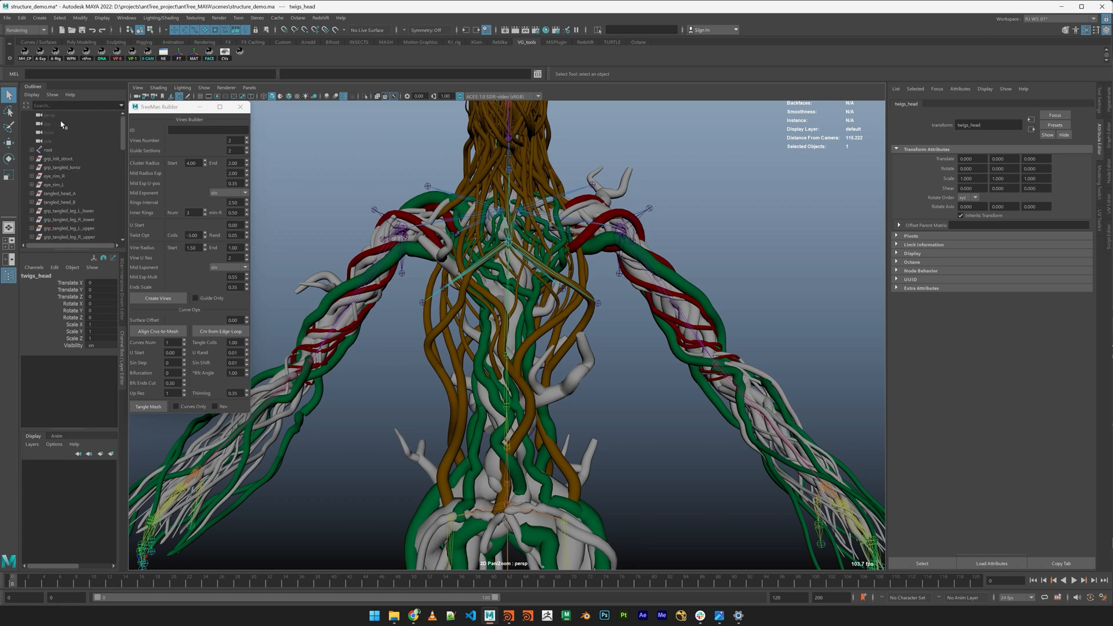
pyautogui.click(58, 160)
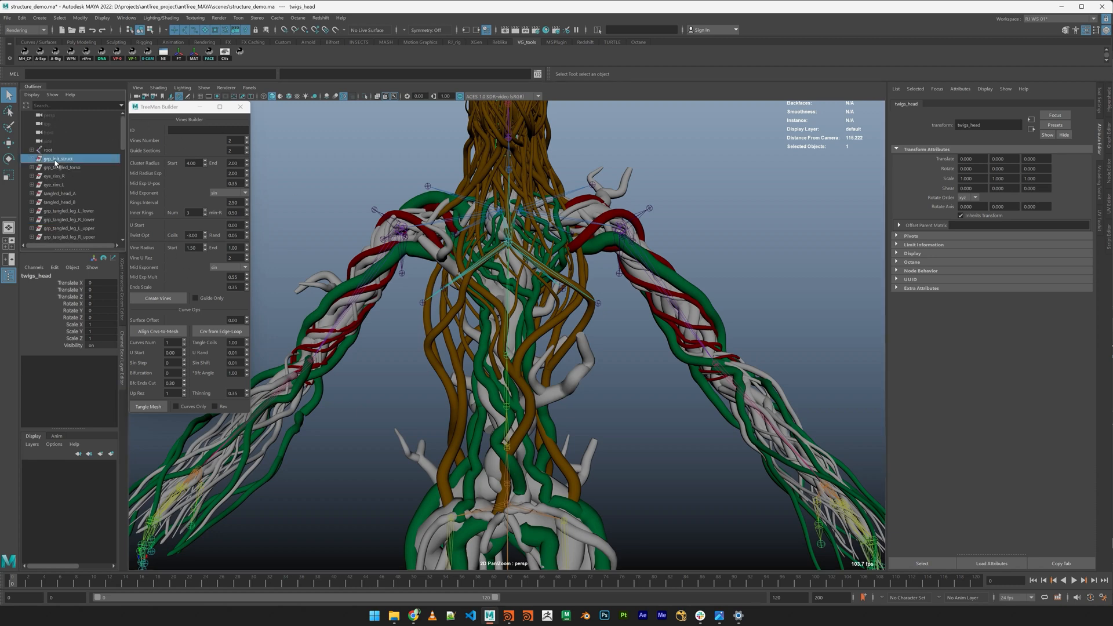
pyautogui.scroll(-3, 71, 171)
pyautogui.keyDown('shift'); pyautogui.click(62, 220); pyautogui.keyUp('shift')
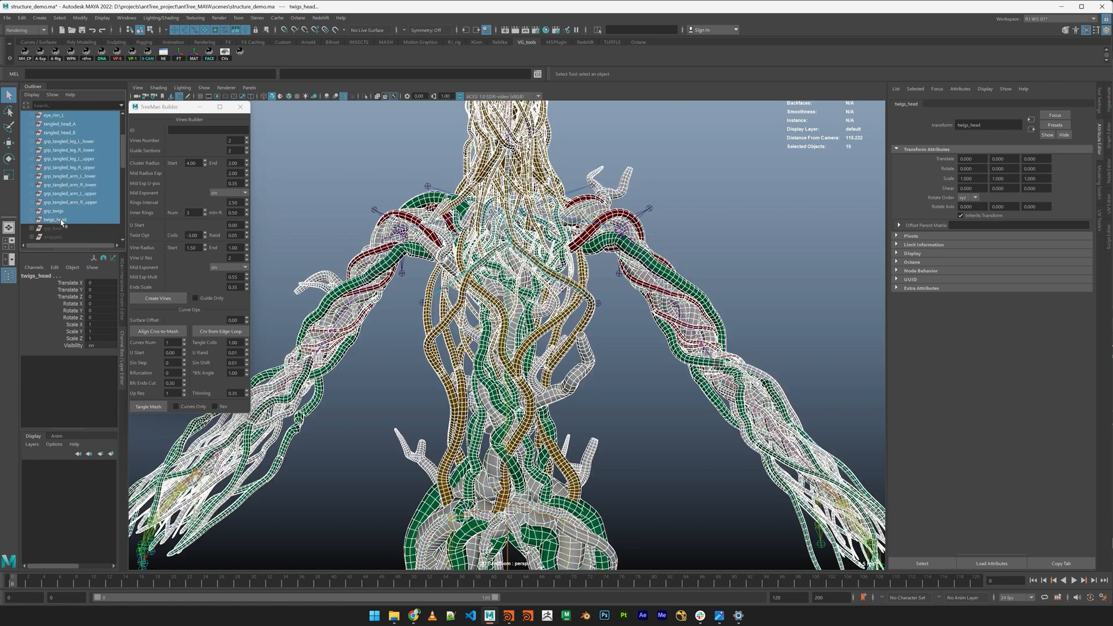
pyautogui.press('h')
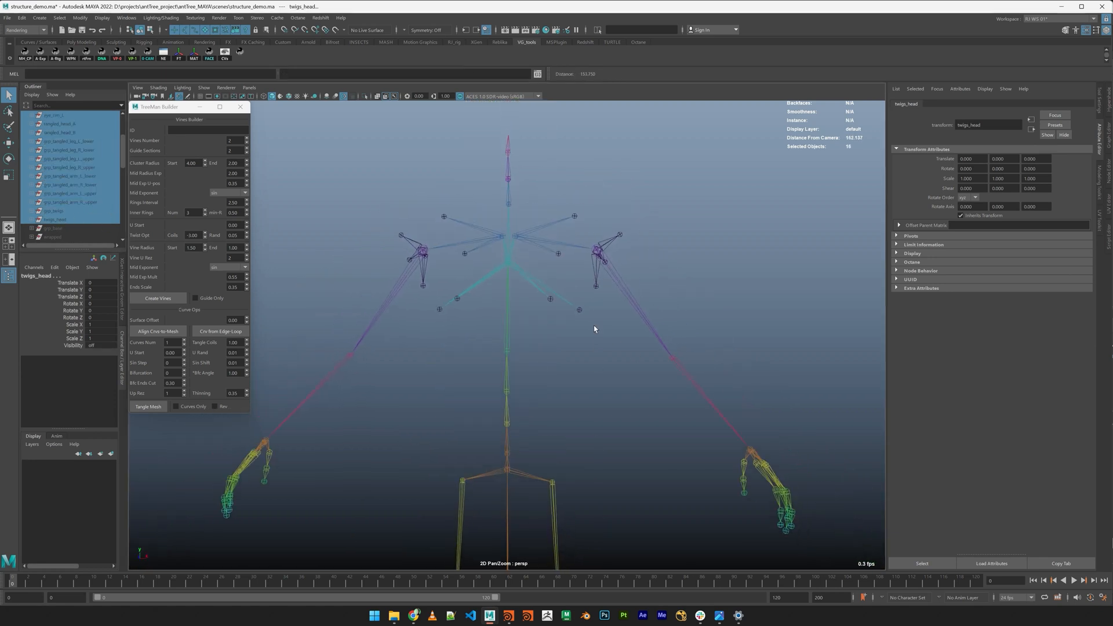
# Select the clavicle_l joint and view its chain from the shoulder down to the hand
pyautogui.click(565, 244)
pyautogui.scroll(2, 619, 312)
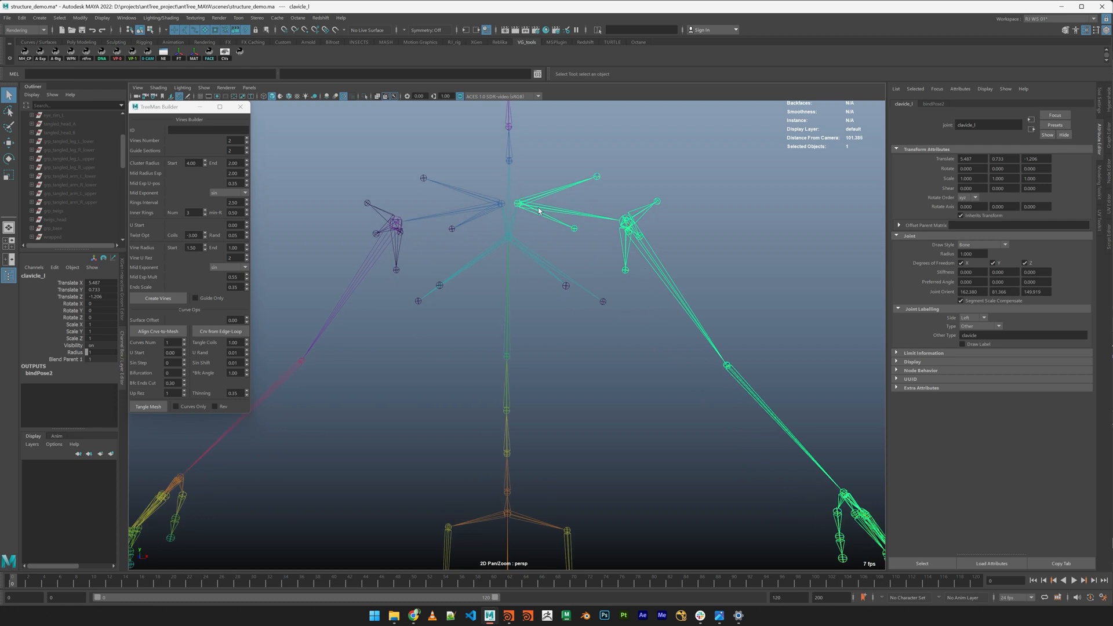
pyautogui.keyDown('alt'); pyautogui.moveTo(666, 251); pyautogui.dragTo(530, 145); pyautogui.keyUp('alt')
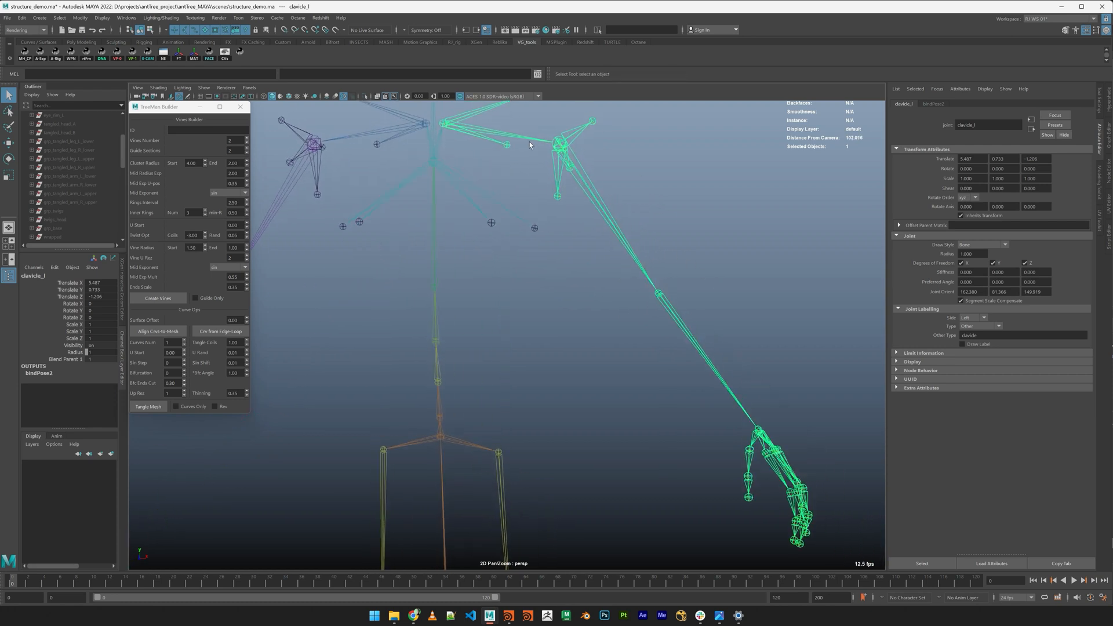
# Show the hidden proxy_leg mesh and frame it for a close view
pyautogui.scroll(-5, 87, 182)
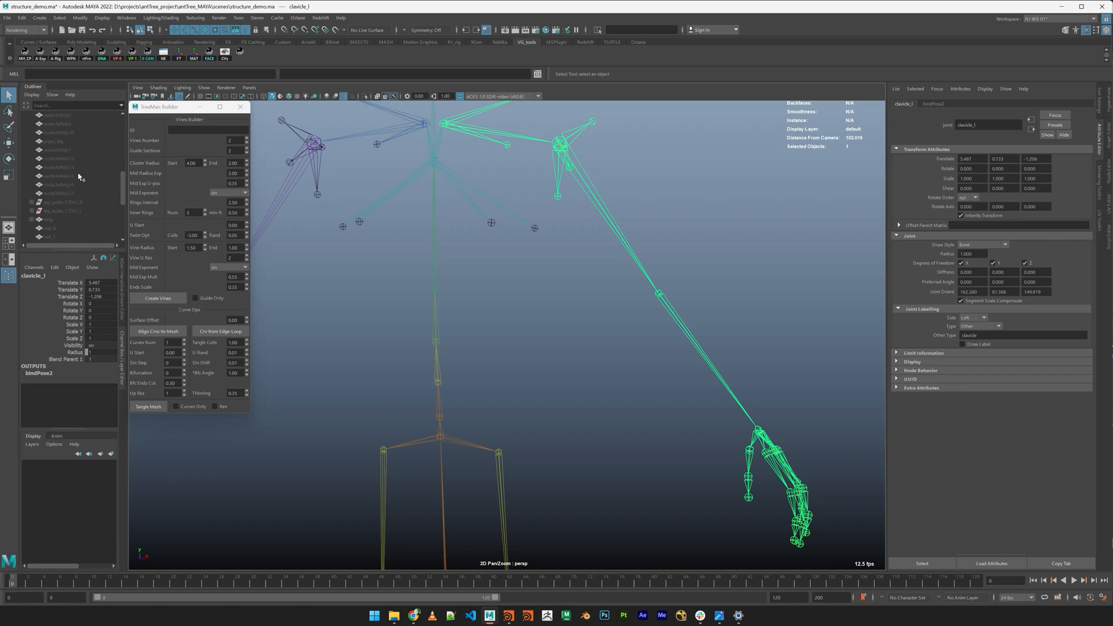
pyautogui.click(71, 141)
pyautogui.hotkey('shift', 'h')
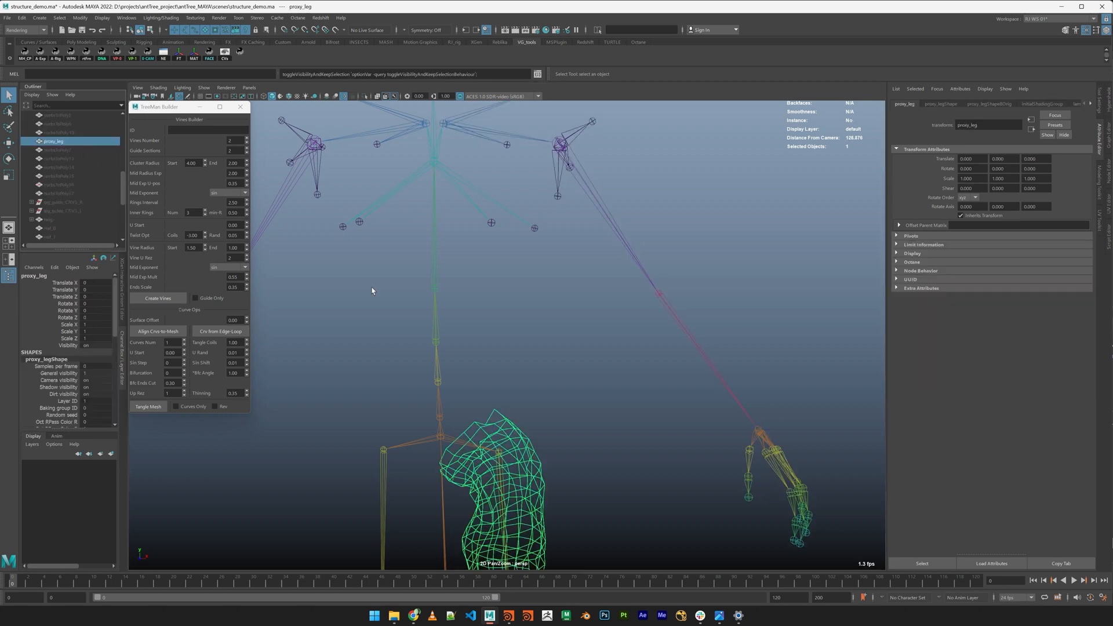
pyautogui.press('f')
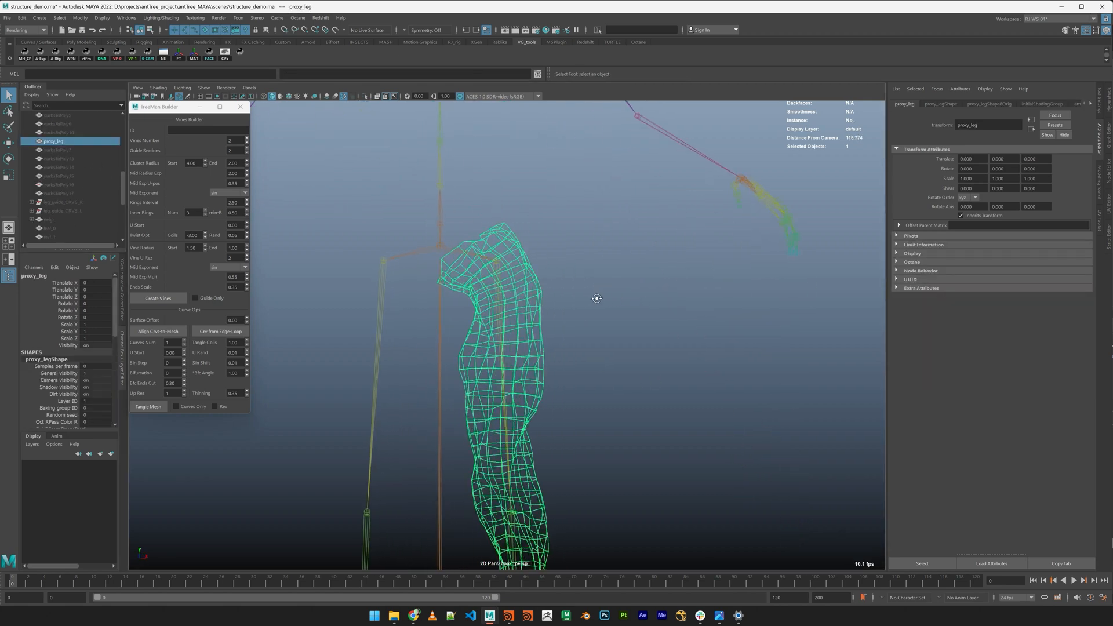
pyautogui.moveTo(539, 287)
pyautogui.keyDown('alt'); pyautogui.mouseDown()
pyautogui.moveTo(577, 294)
pyautogui.moveTo(569, 308)
pyautogui.moveTo(514, 293)
pyautogui.moveTo(449, 299)
pyautogui.moveTo(472, 283)
pyautogui.moveTo(540, 274)
pyautogui.mouseUp(); pyautogui.keyUp('alt')
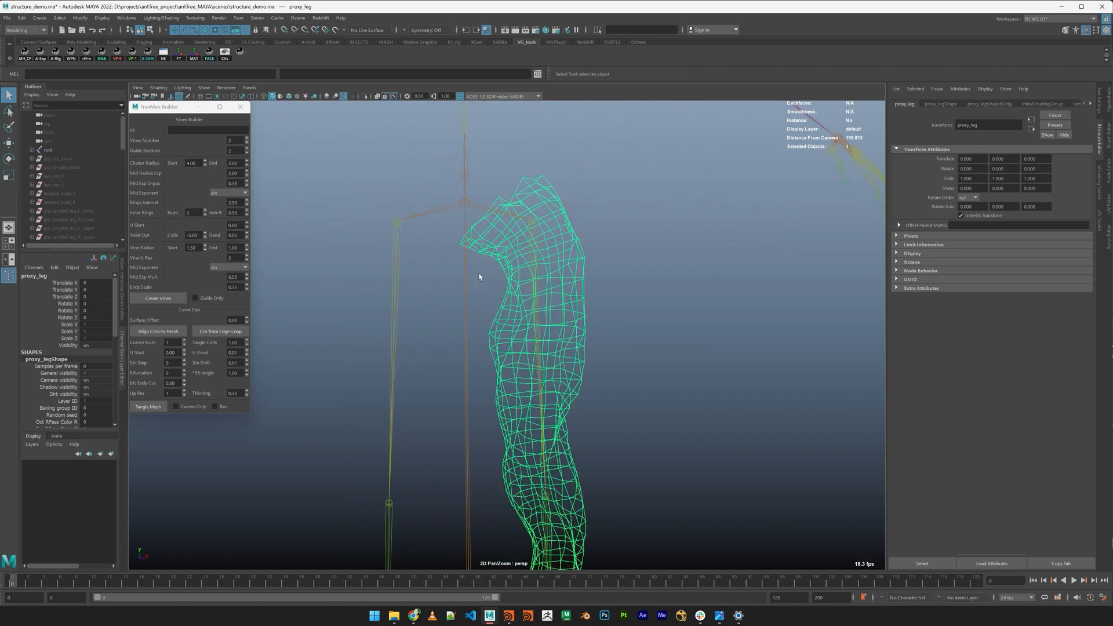
# Switch the proxy_leg mesh to edge selection and select edges at its upper end near the hip
pyautogui.press('F10')
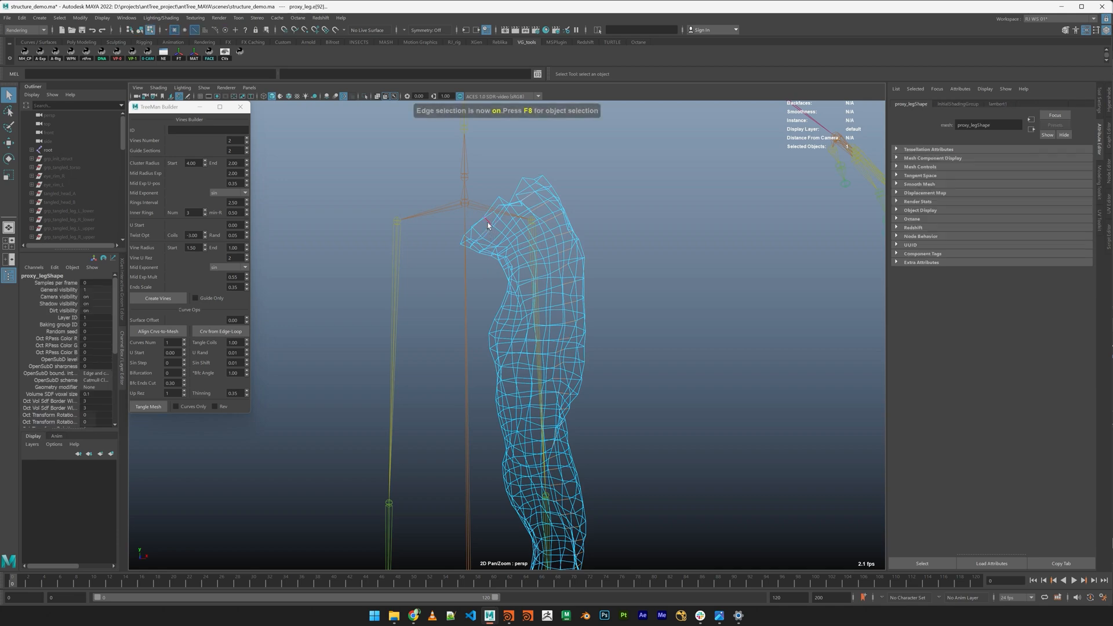
pyautogui.click(518, 241)
pyautogui.keyDown('alt'); pyautogui.moveTo(543, 231); pyautogui.dragTo(464, 261); pyautogui.keyUp('alt')
pyautogui.click(504, 271)
pyautogui.keyDown('shift'); pyautogui.click(464, 261); pyautogui.keyUp('shift')
# Examine the edge flow of the proxy_leg mesh from the thigh down to the ankle
pyautogui.keyDown('alt'); pyautogui.moveTo(590, 498); pyautogui.dragTo(638, 315, button='middle'); pyautogui.keyUp('alt')
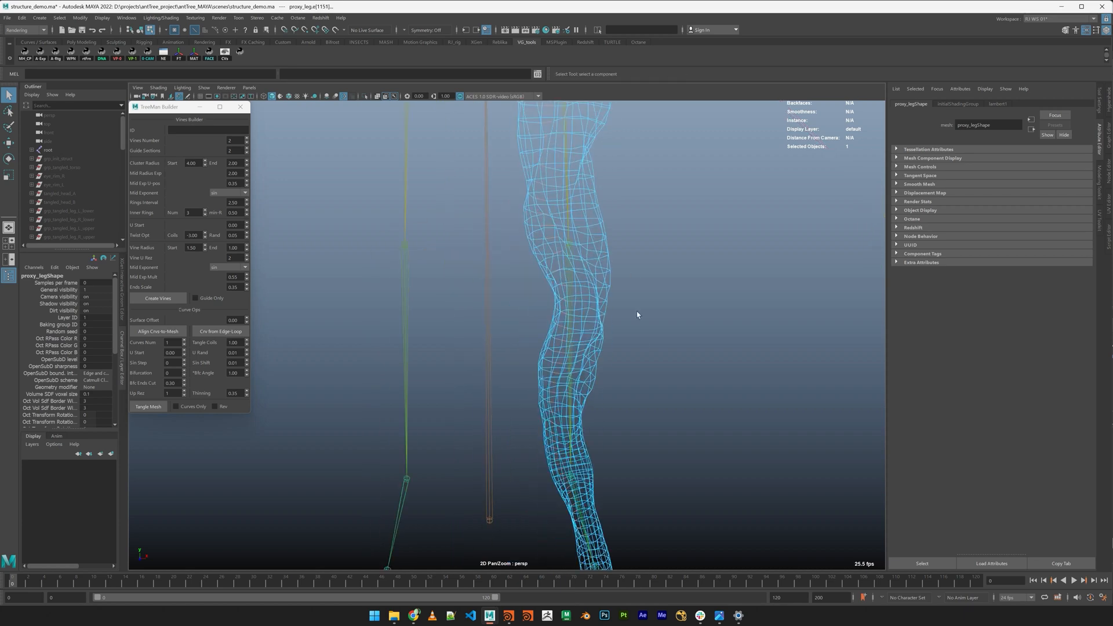
pyautogui.keyDown('alt'); pyautogui.moveTo(638, 316); pyautogui.dragTo(627, 337, button='right'); pyautogui.keyUp('alt')
pyautogui.keyDown('ctrl'); pyautogui.moveTo(659, 370); pyautogui.dragTo(504, 547); pyautogui.keyUp('ctrl')
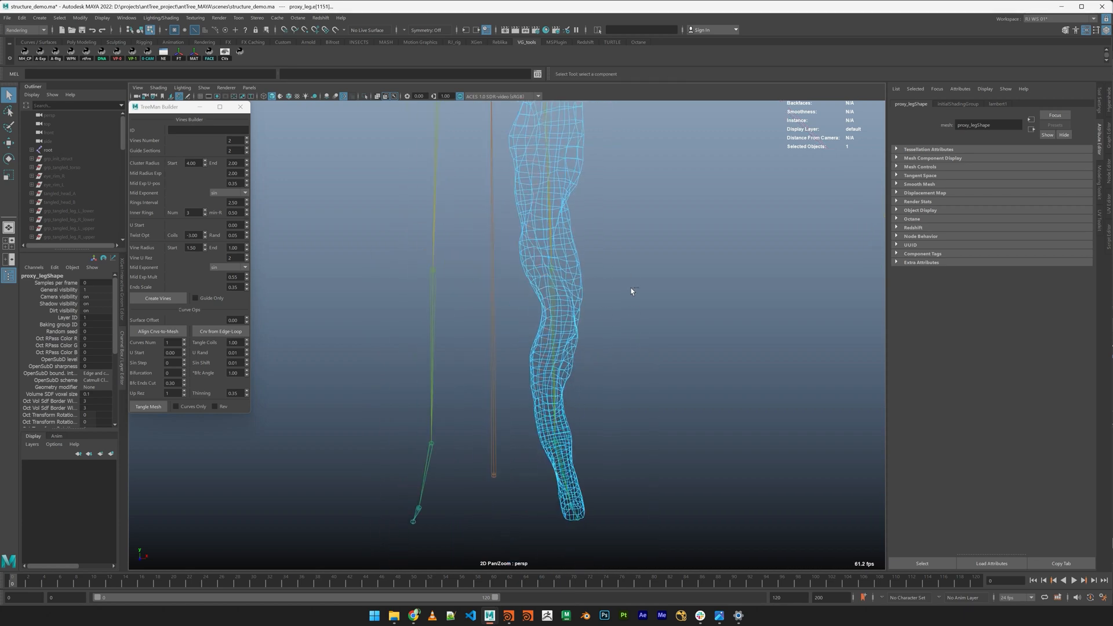
pyautogui.keyDown('alt'); pyautogui.moveTo(631, 290); pyautogui.dragTo(683, 303, button='right'); pyautogui.keyUp('alt')
pyautogui.keyDown('alt'); pyautogui.moveTo(683, 304); pyautogui.dragTo(638, 354, button='middle'); pyautogui.keyUp('alt')
pyautogui.keyDown('alt'); pyautogui.moveTo(638, 354); pyautogui.dragTo(613, 338); pyautogui.keyUp('alt')
pyautogui.keyDown('alt'); pyautogui.moveTo(613, 338); pyautogui.dragTo(568, 325, button='right'); pyautogui.keyUp('alt')
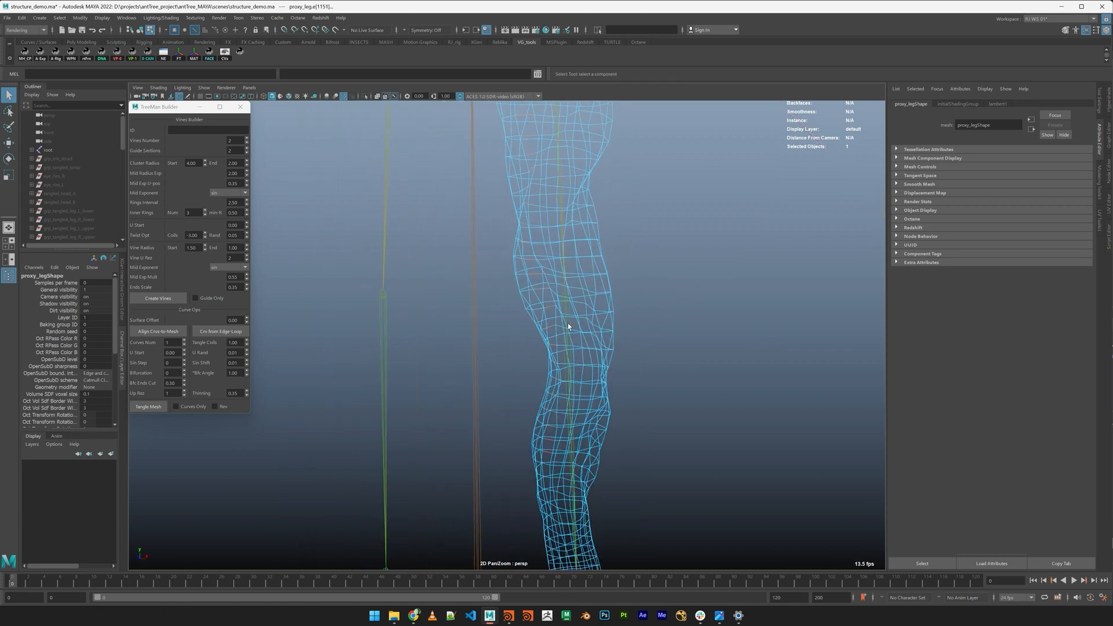
pyautogui.keyDown('alt'); pyautogui.moveTo(568, 325); pyautogui.dragTo(576, 322); pyautogui.keyUp('alt')
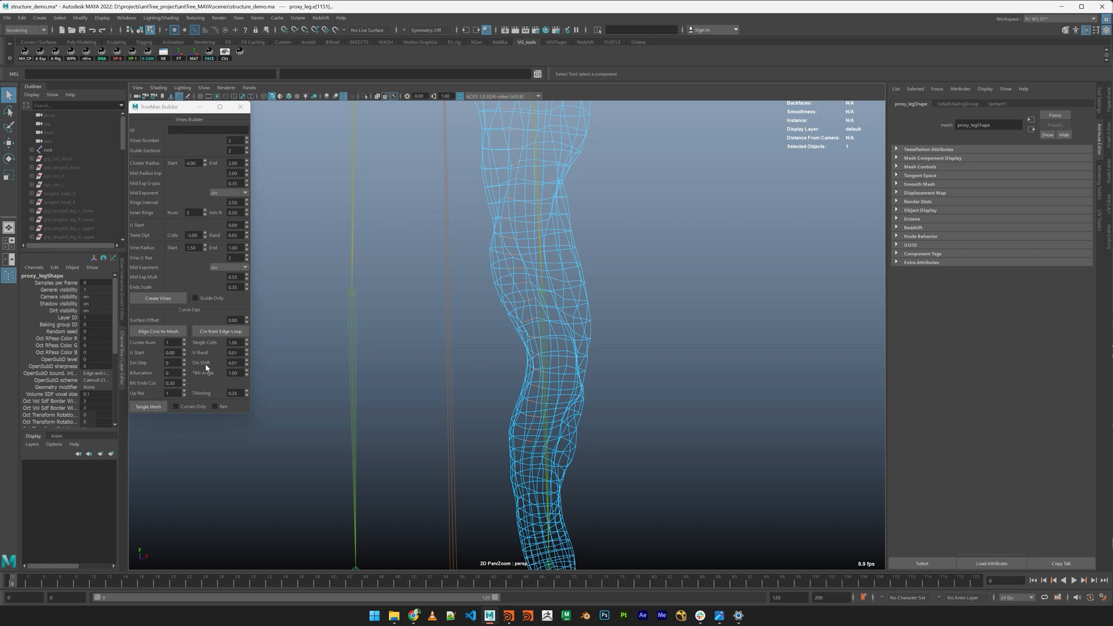
# Generate a trial vine over the proxy_leg mesh with Tangle Mesh, inspect it from several angles and undo it
pyautogui.click(149, 406)
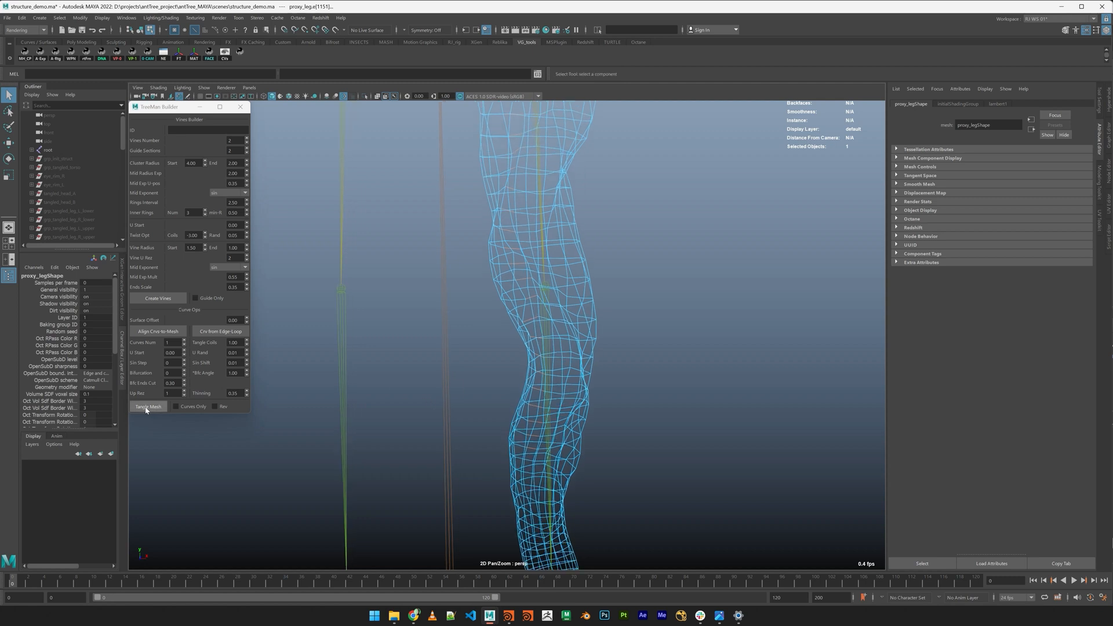
pyautogui.keyDown('alt'); pyautogui.moveTo(691, 390); pyautogui.dragTo(593, 351); pyautogui.keyUp('alt')
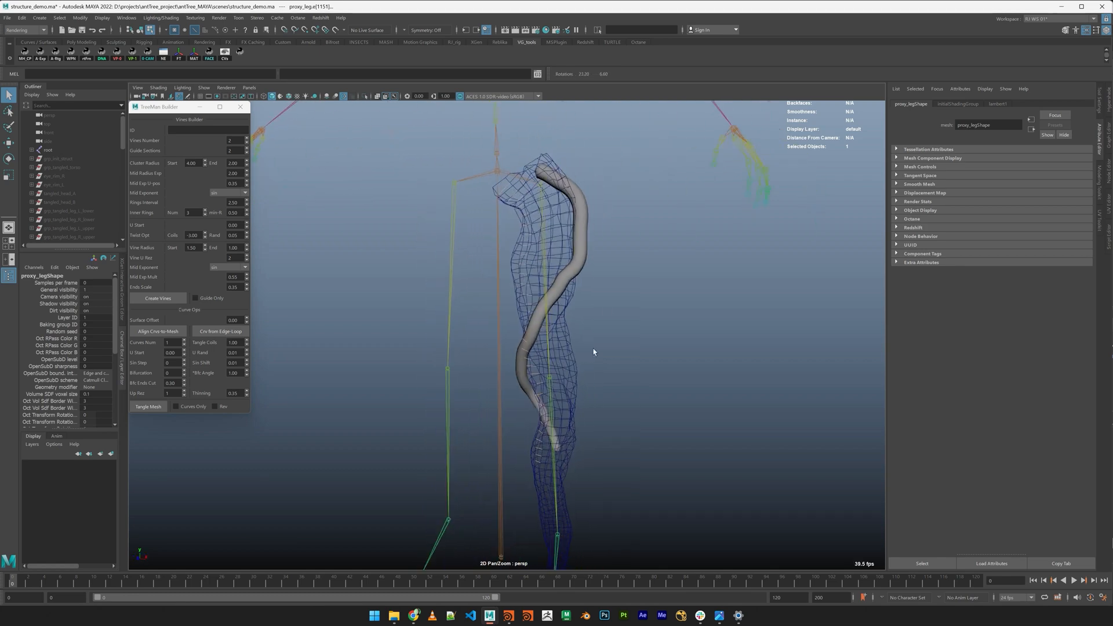
pyautogui.keyDown('alt'); pyautogui.moveTo(571, 163); pyautogui.dragTo(551, 199); pyautogui.keyUp('alt')
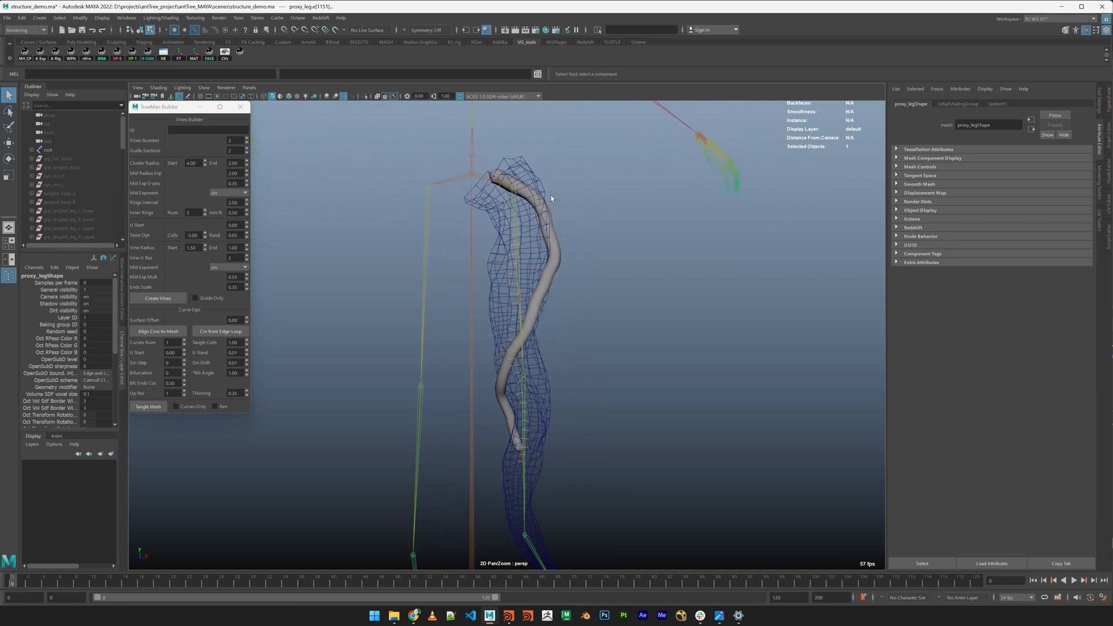
pyautogui.keyDown('alt'); pyautogui.moveTo(552, 198); pyautogui.dragTo(522, 175, button='right'); pyautogui.keyUp('alt')
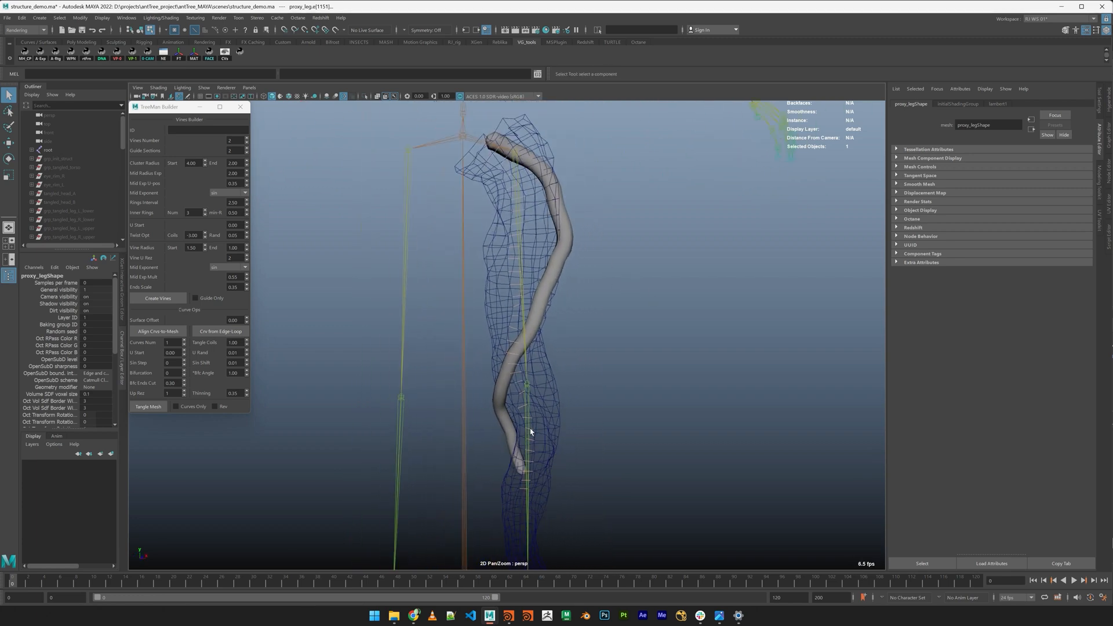
pyautogui.keyDown('alt'); pyautogui.moveTo(541, 364); pyautogui.dragTo(325, 334); pyautogui.keyUp('alt')
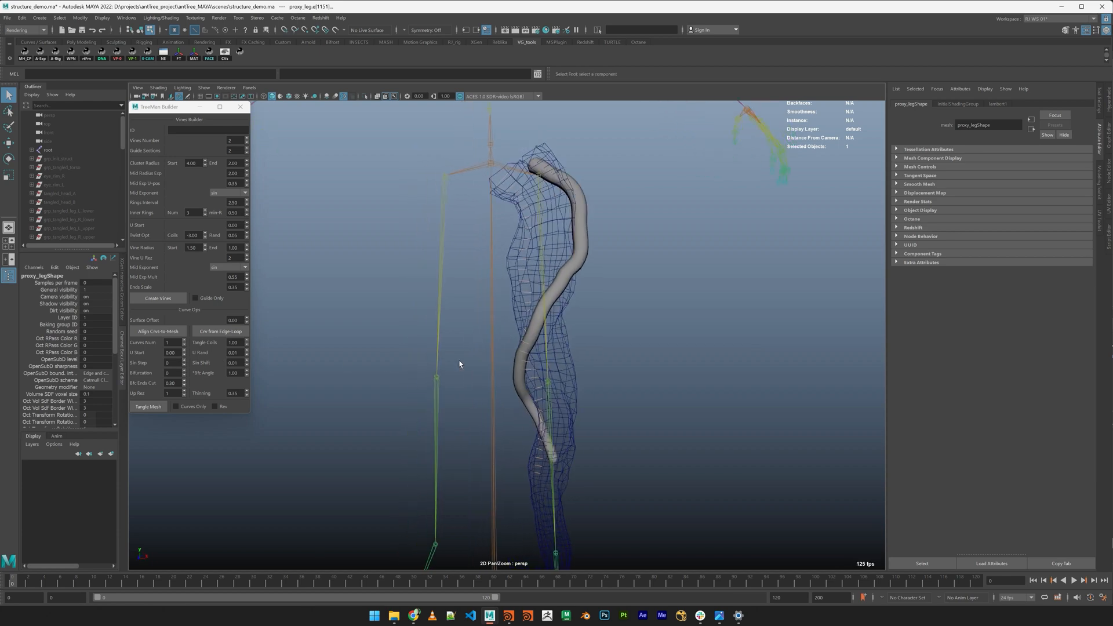
pyautogui.scroll(-1, 494, 355)
pyautogui.hotkey('ctrl', 'z')
# Set Bifurcation to 1 and the Vine Radius to 1.00 at the start and 0.50 at the end
pyautogui.keyDown('alt'); pyautogui.moveTo(539, 349); pyautogui.dragTo(619, 383, button='right'); pyautogui.keyUp('alt')
pyautogui.keyDown('alt'); pyautogui.moveTo(619, 382); pyautogui.dragTo(638, 385); pyautogui.keyUp('alt')
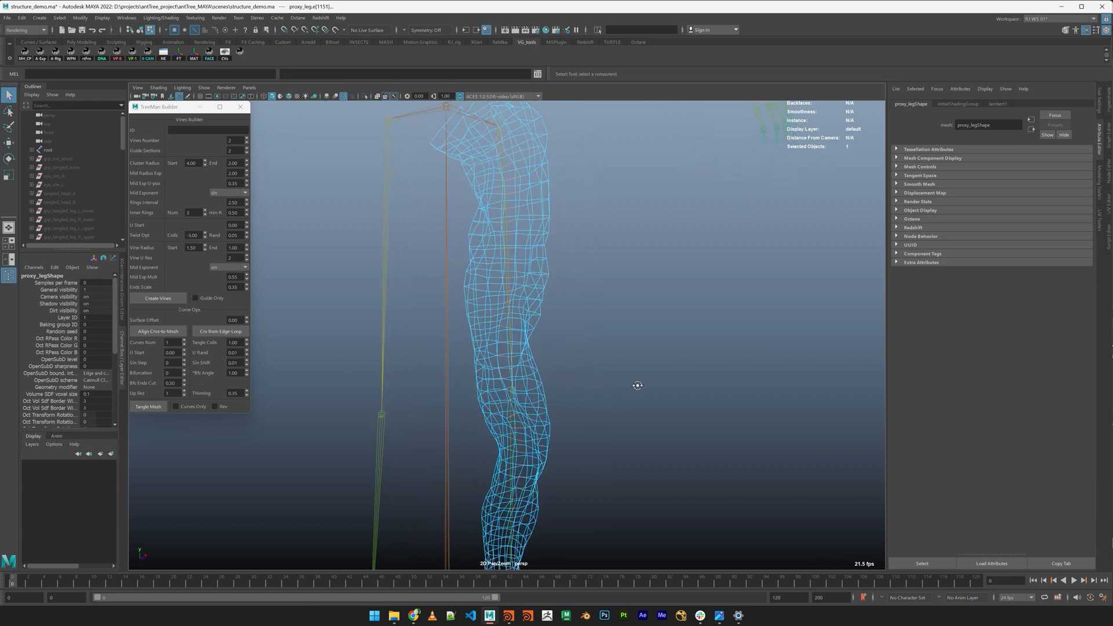
pyautogui.click(186, 373)
pyautogui.keyDown('alt'); pyautogui.moveTo(436, 379); pyautogui.dragTo(348, 376, button='right'); pyautogui.keyUp('alt')
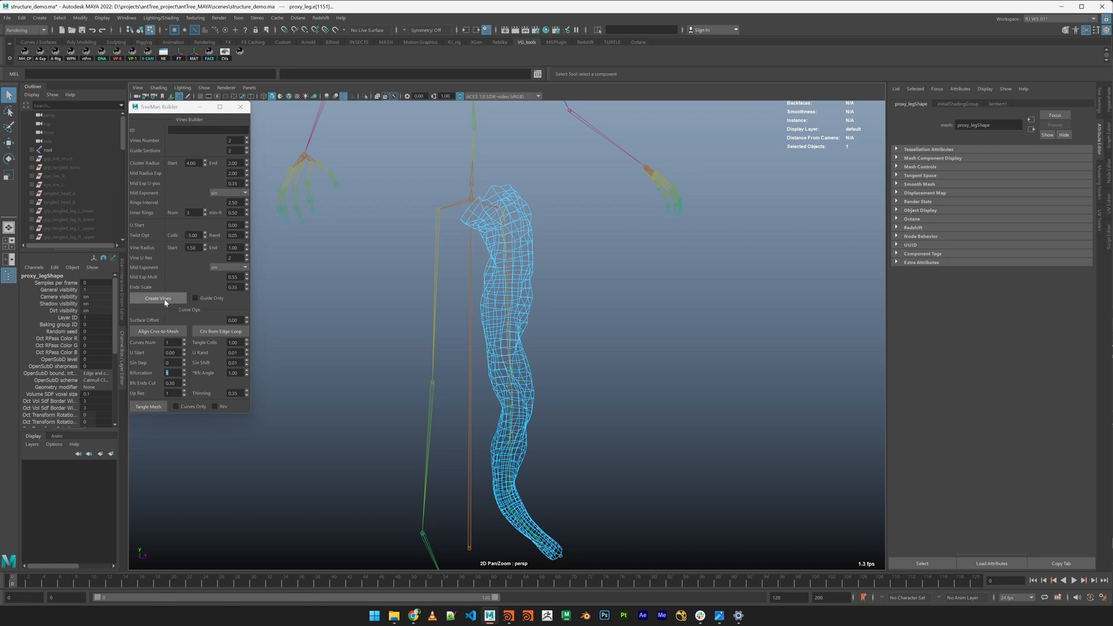
pyautogui.click(197, 247)
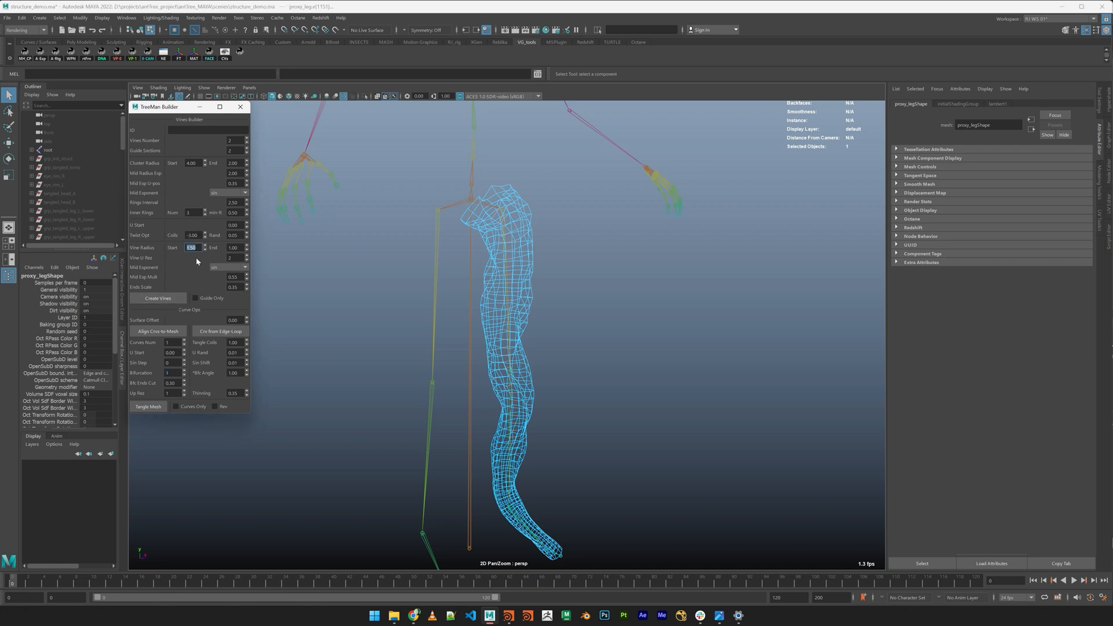
pyautogui.write('1')
pyautogui.press('Tab')
pyautogui.write('.5')
pyautogui.press('Tab')
# Generate a bifurcating vine over the proxy_leg mesh with Tangle Mesh and inspect where it branches
pyautogui.click(149, 409)
pyautogui.keyDown('alt'); pyautogui.moveTo(650, 346); pyautogui.dragTo(730, 427, button='right'); pyautogui.keyUp('alt')
pyautogui.keyDown('alt'); pyautogui.moveTo(645, 378); pyautogui.dragTo(630, 371); pyautogui.keyUp('alt')
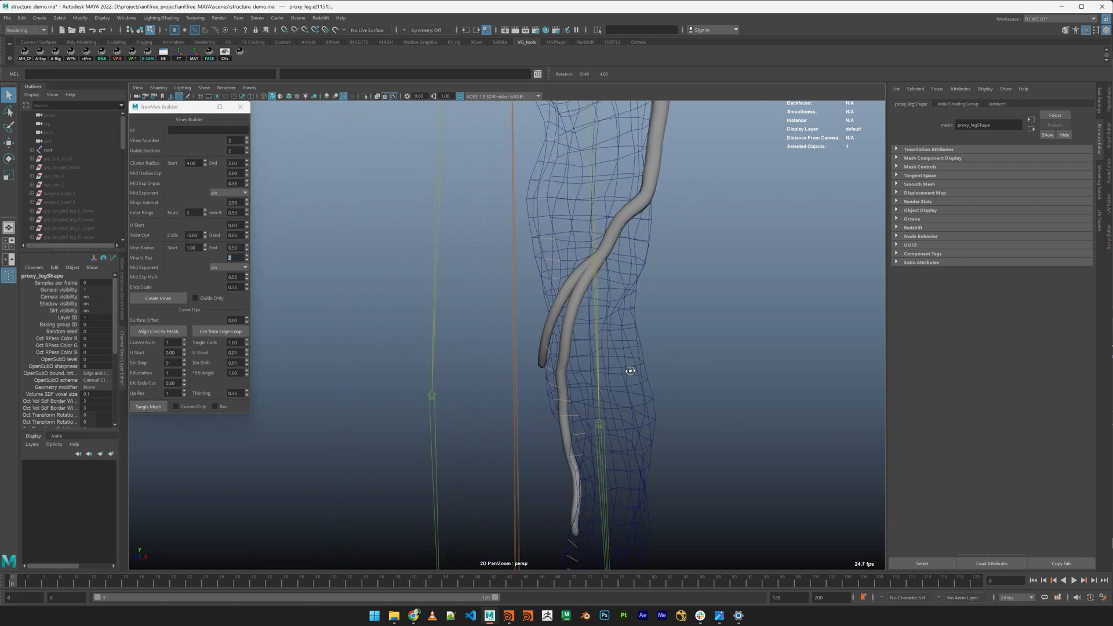
pyautogui.keyDown('alt'); pyautogui.moveTo(630, 371); pyautogui.dragTo(580, 346, button='right'); pyautogui.keyUp('alt')
pyautogui.keyDown('alt'); pyautogui.moveTo(580, 346); pyautogui.dragTo(584, 284); pyautogui.keyUp('alt')
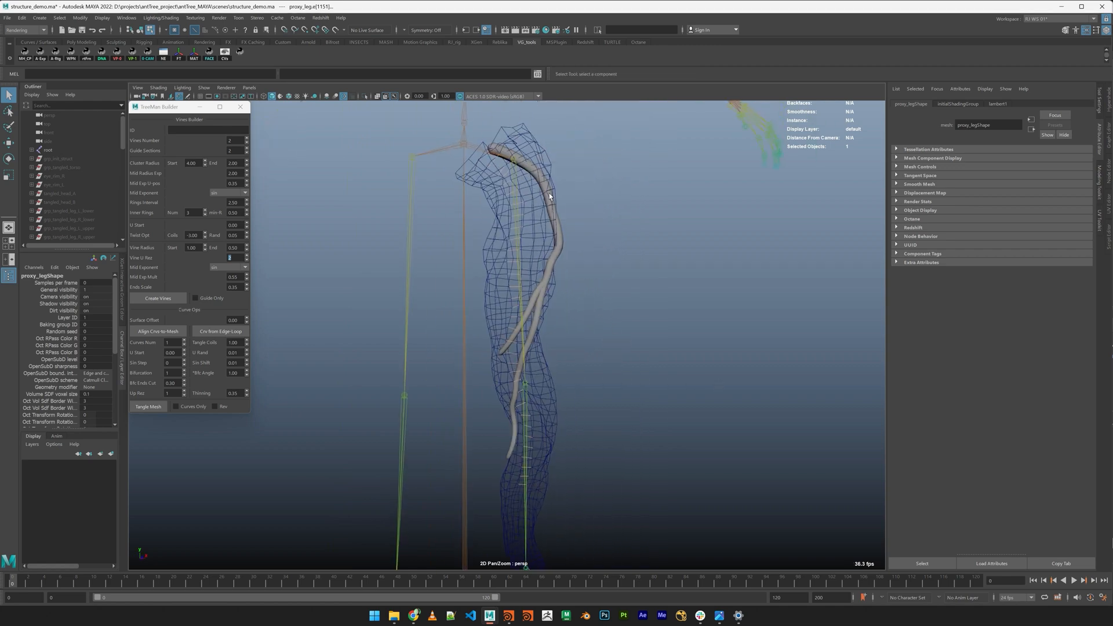
pyautogui.moveTo(494, 412)
pyautogui.keyDown('alt'); pyautogui.mouseDown()
pyautogui.moveTo(360, 397)
pyautogui.moveTo(494, 395)
pyautogui.moveTo(569, 428)
pyautogui.moveTo(498, 406)
pyautogui.mouseUp(); pyautogui.keyUp('alt')
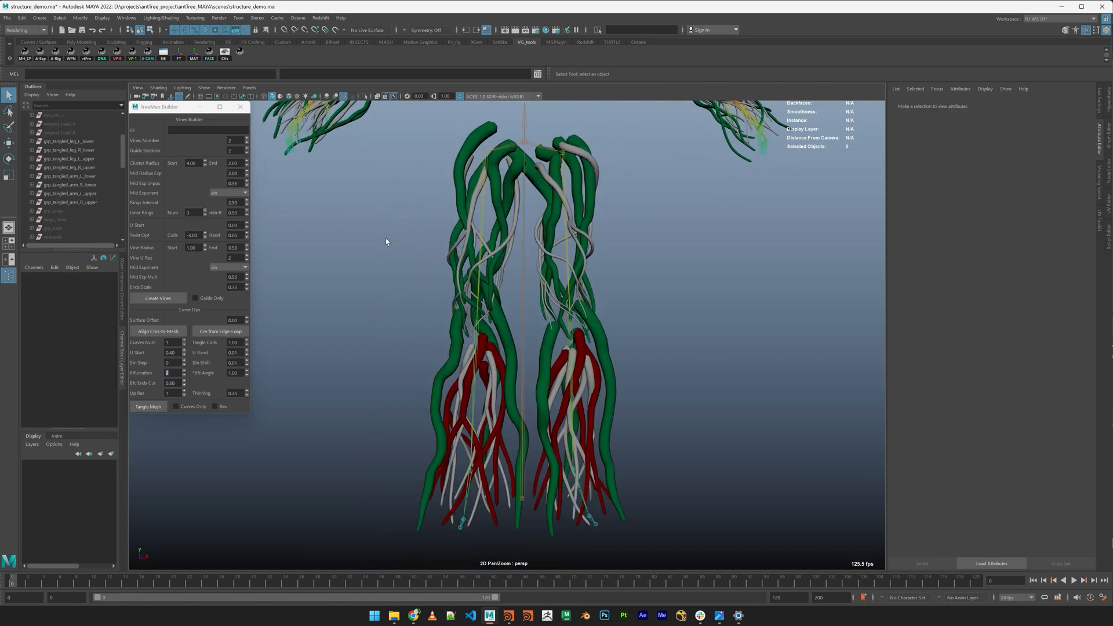
# View the isolated tangled leg and arm vine groups together around the skeleton
pyautogui.keyDown('alt'); pyautogui.moveTo(438, 265); pyautogui.dragTo(440, 385, button='middle'); pyautogui.keyUp('alt')
pyautogui.keyDown('alt'); pyautogui.moveTo(441, 385); pyautogui.dragTo(435, 303, button='right'); pyautogui.keyUp('alt')
pyautogui.keyDown('alt'); pyautogui.moveTo(435, 303); pyautogui.dragTo(432, 343, button='middle'); pyautogui.keyUp('alt')
pyautogui.scroll(3, 52, 167)
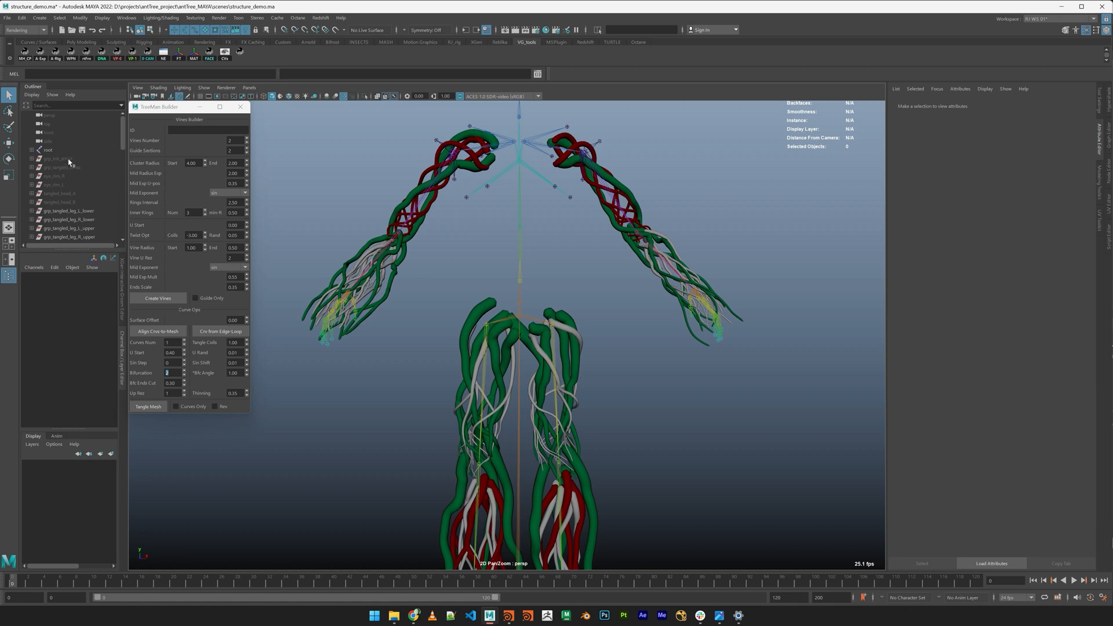
# Unhide the initial structure group, grp_tangled_torso, tangled_head_A and tangled_head_B, and view the combined vine body
pyautogui.moveTo(70, 162); pyautogui.dragTo(71, 167)
pyautogui.keyDown('ctrl'); pyautogui.click(69, 193); pyautogui.keyUp('ctrl')
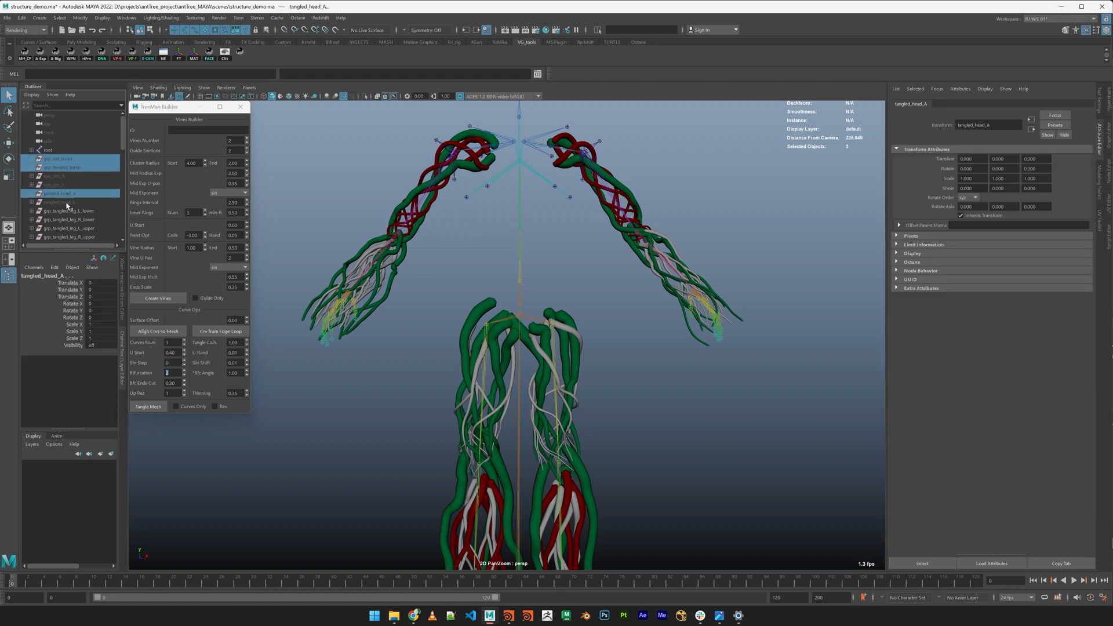
pyautogui.keyDown('ctrl'); pyautogui.click(69, 202); pyautogui.keyUp('ctrl')
pyautogui.press('h')
pyautogui.keyDown('alt'); pyautogui.moveTo(591, 251); pyautogui.dragTo(581, 340, button='middle'); pyautogui.keyUp('alt')
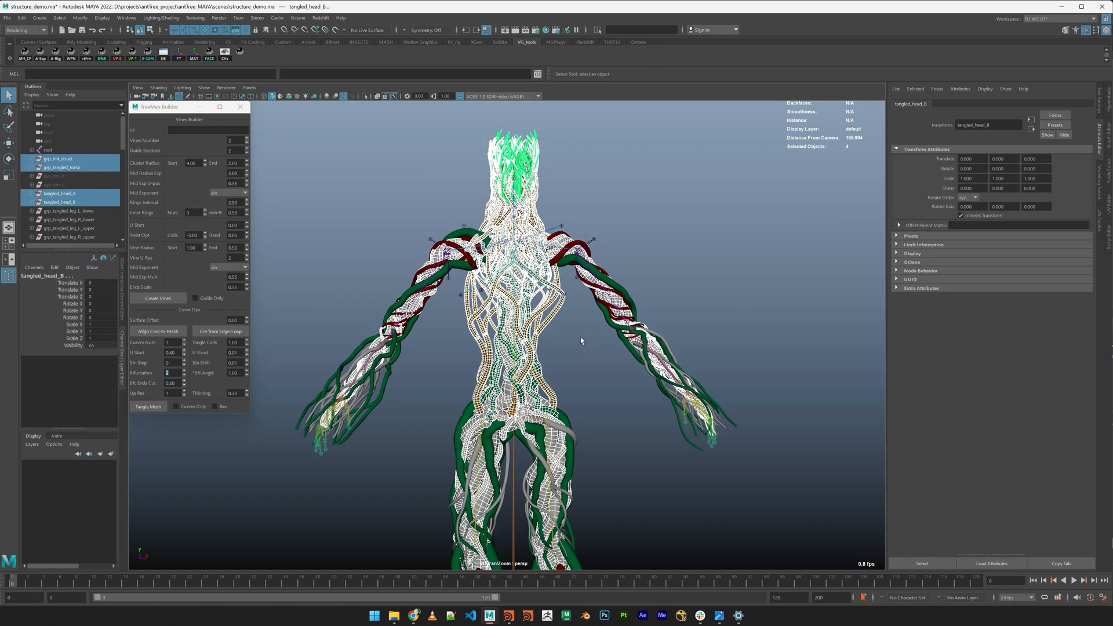
pyautogui.click(584, 315)
pyautogui.keyDown('alt'); pyautogui.moveTo(584, 315); pyautogui.dragTo(648, 341, button='right'); pyautogui.keyUp('alt')
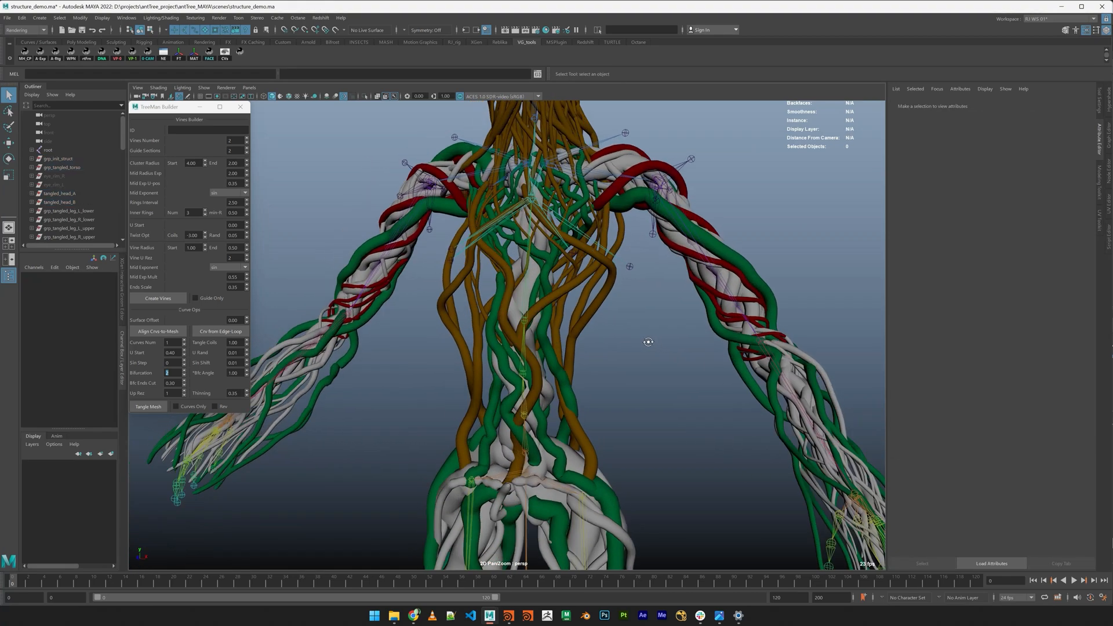
pyautogui.moveTo(648, 341)
pyautogui.keyDown('alt'); pyautogui.mouseDown()
pyautogui.moveTo(621, 345)
pyautogui.moveTo(667, 353)
pyautogui.mouseUp(); pyautogui.keyUp('alt')
pyautogui.keyDown('alt'); pyautogui.moveTo(666, 353); pyautogui.dragTo(576, 321, button='right'); pyautogui.keyUp('alt')
pyautogui.keyDown('alt'); pyautogui.moveTo(582, 311); pyautogui.dragTo(571, 268); pyautogui.keyUp('alt')
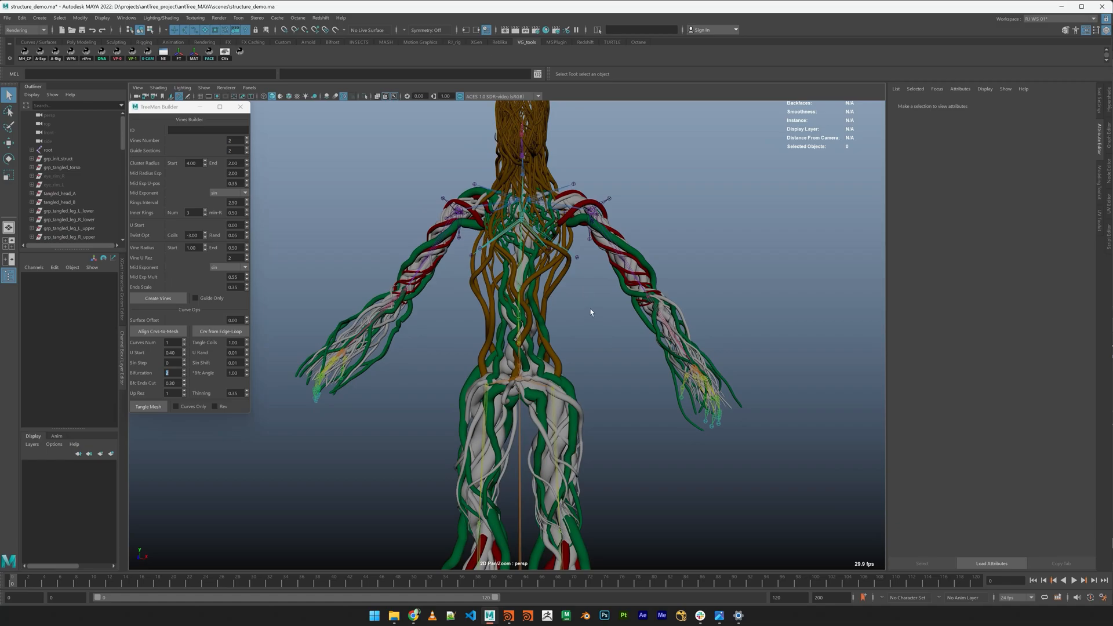
# Switch to Houdini and examine the imported vine structure's torso, arms and legs at the scl node
pyautogui.hotkey('alt', 'Tab')
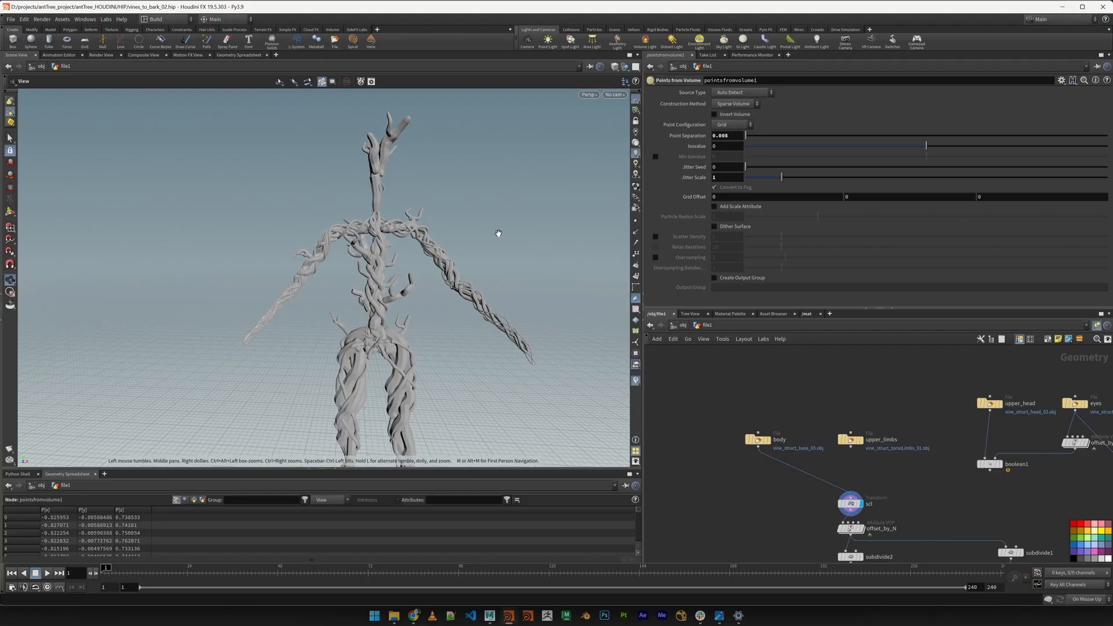
pyautogui.moveTo(498, 233); pyautogui.dragTo(475, 238, button='middle')
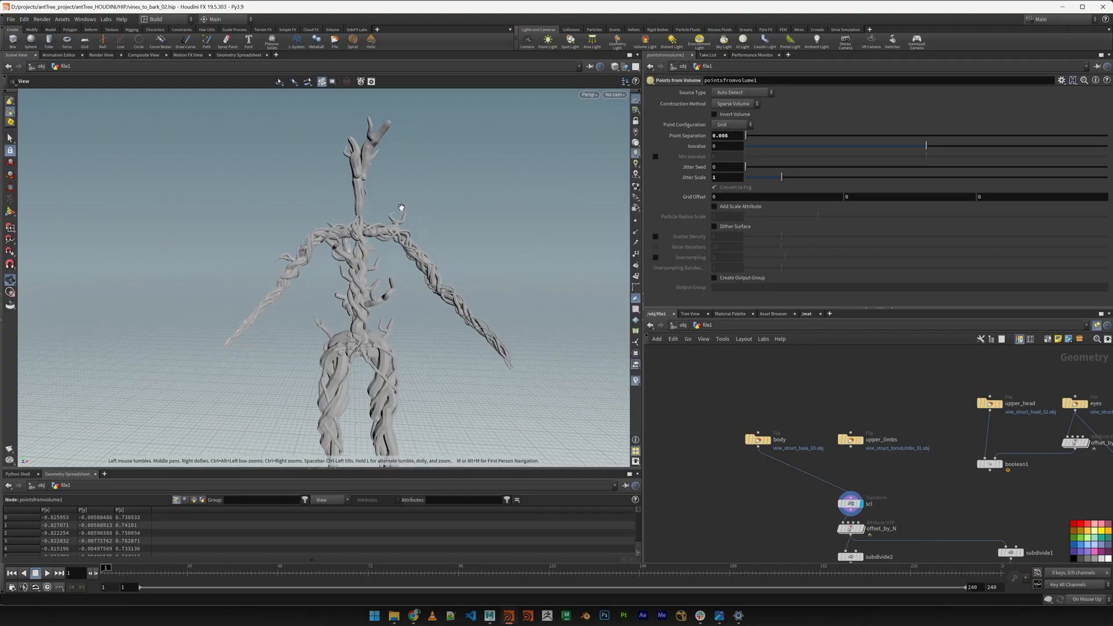
pyautogui.moveTo(401, 207); pyautogui.dragTo(475, 251, button='right')
pyautogui.moveTo(475, 251); pyautogui.dragTo(401, 252)
pyautogui.moveTo(400, 251); pyautogui.dragTo(539, 308, button='middle')
pyautogui.moveTo(539, 307); pyautogui.dragTo(412, 206)
pyautogui.scroll(4, 441, 278)
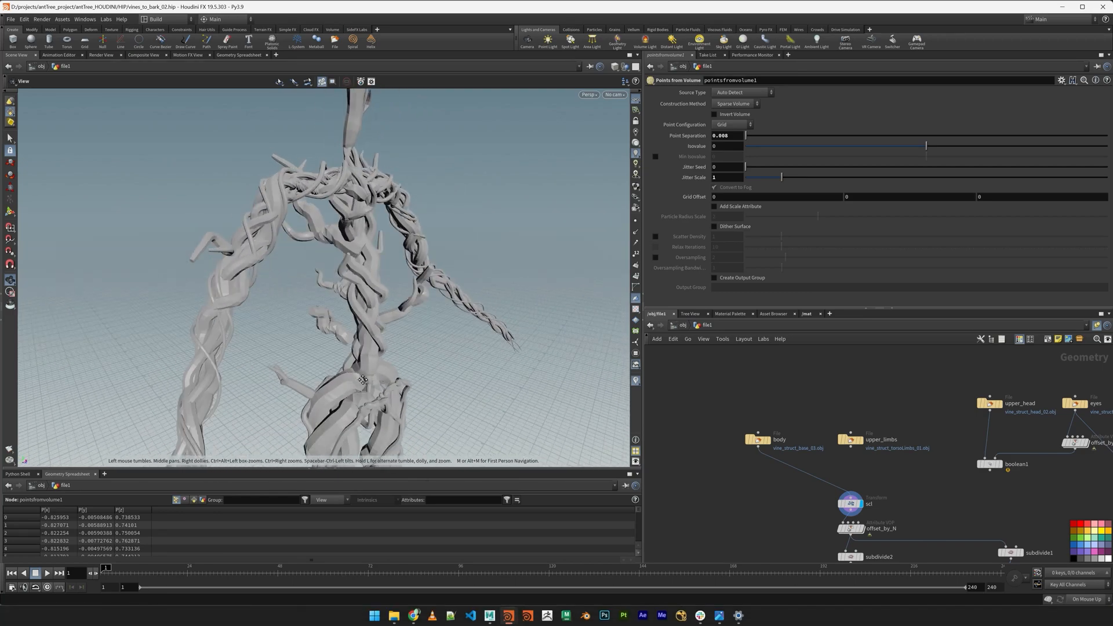
pyautogui.moveTo(362, 379); pyautogui.dragTo(409, 355, button='middle')
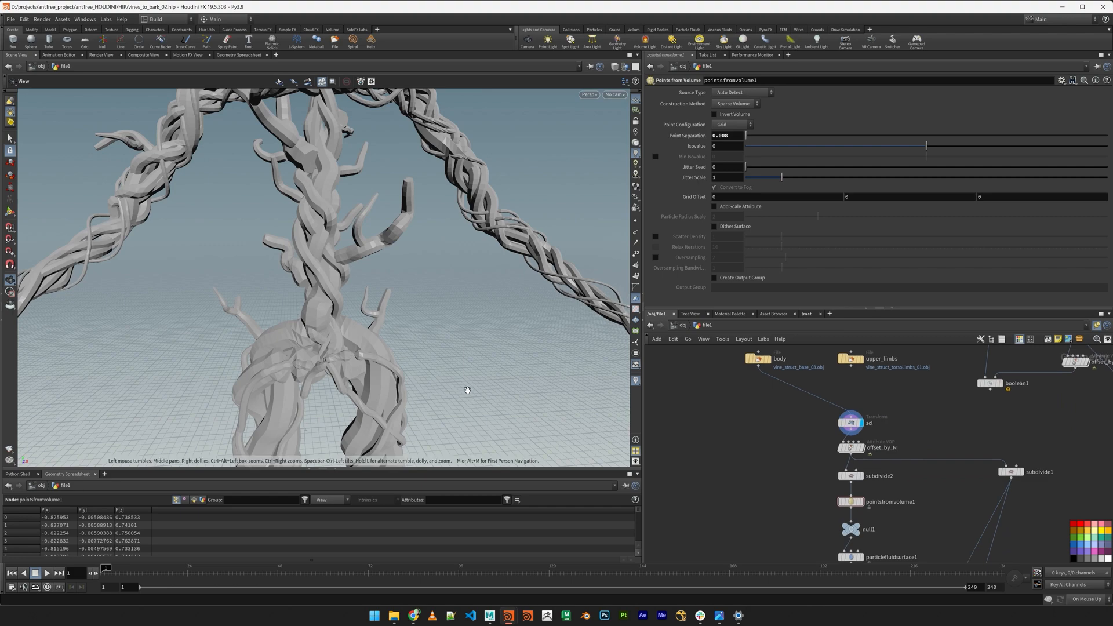
pyautogui.moveTo(465, 385); pyautogui.dragTo(452, 294)
pyautogui.moveTo(452, 295); pyautogui.dragTo(454, 326, button='middle')
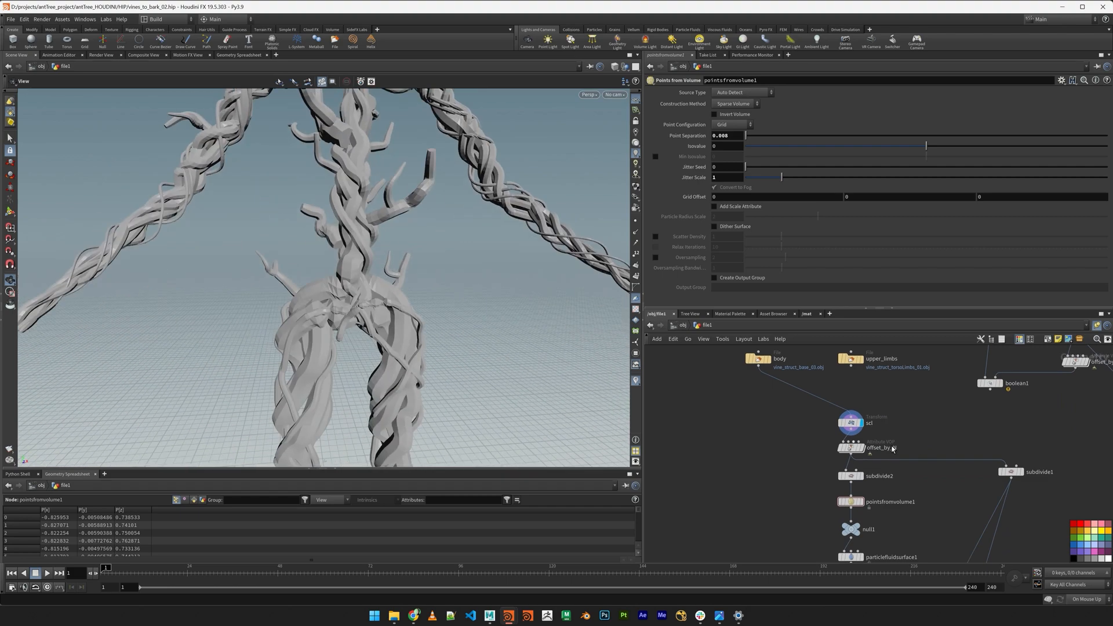
# Compare the vine mesh at the scl and offset_by_N nodes, ending on offset_by_N
pyautogui.click(865, 449)
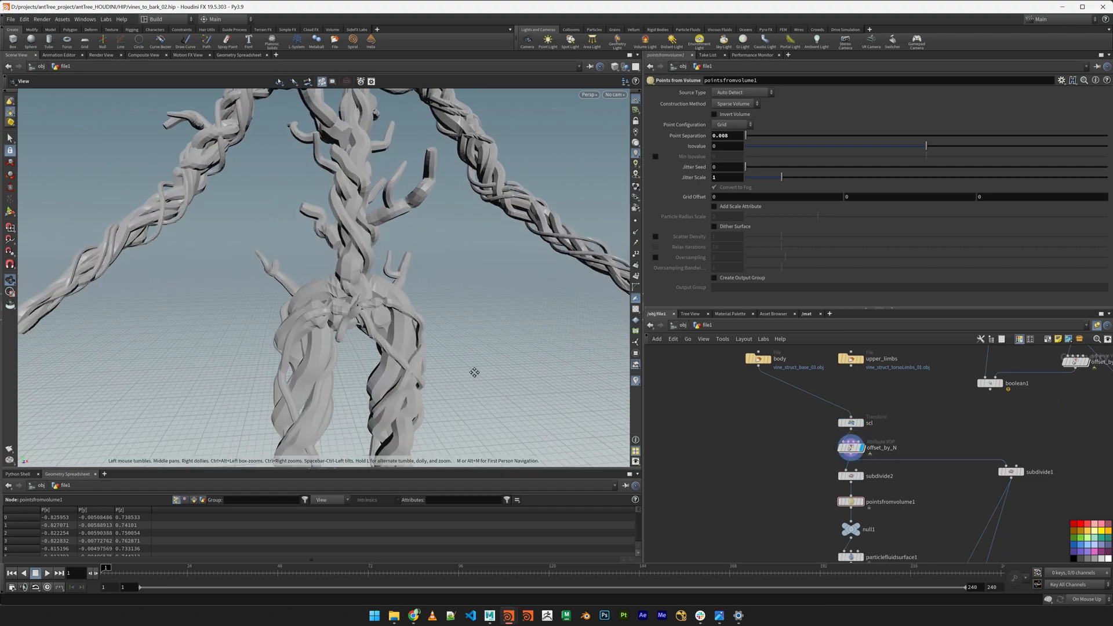
pyautogui.moveTo(472, 373); pyautogui.dragTo(470, 313, button='middle')
pyautogui.click(863, 424)
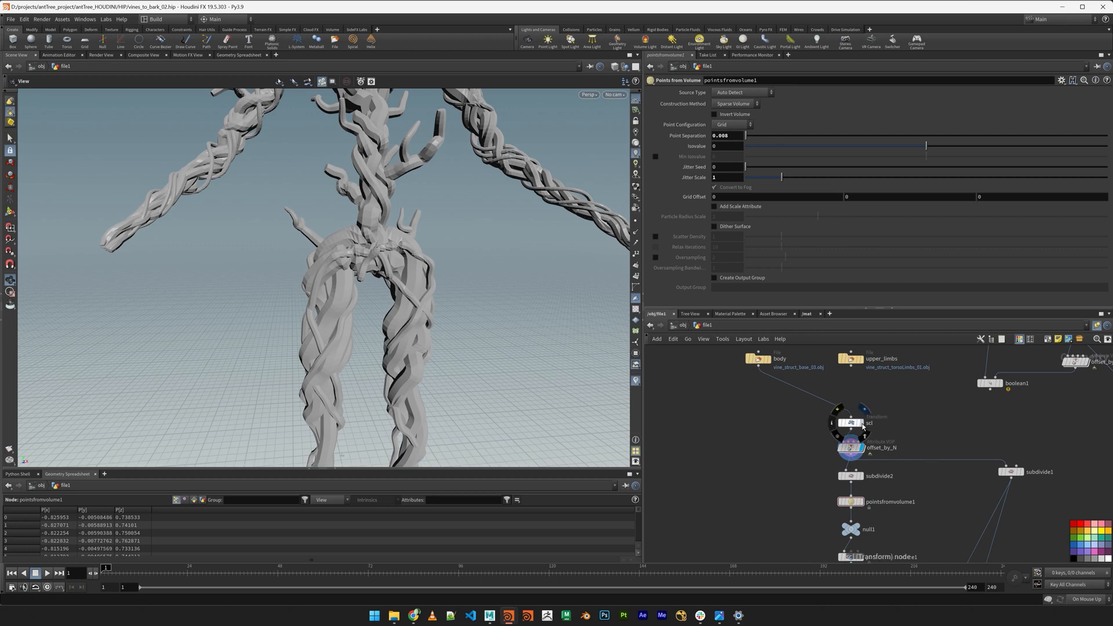
pyautogui.click(863, 448)
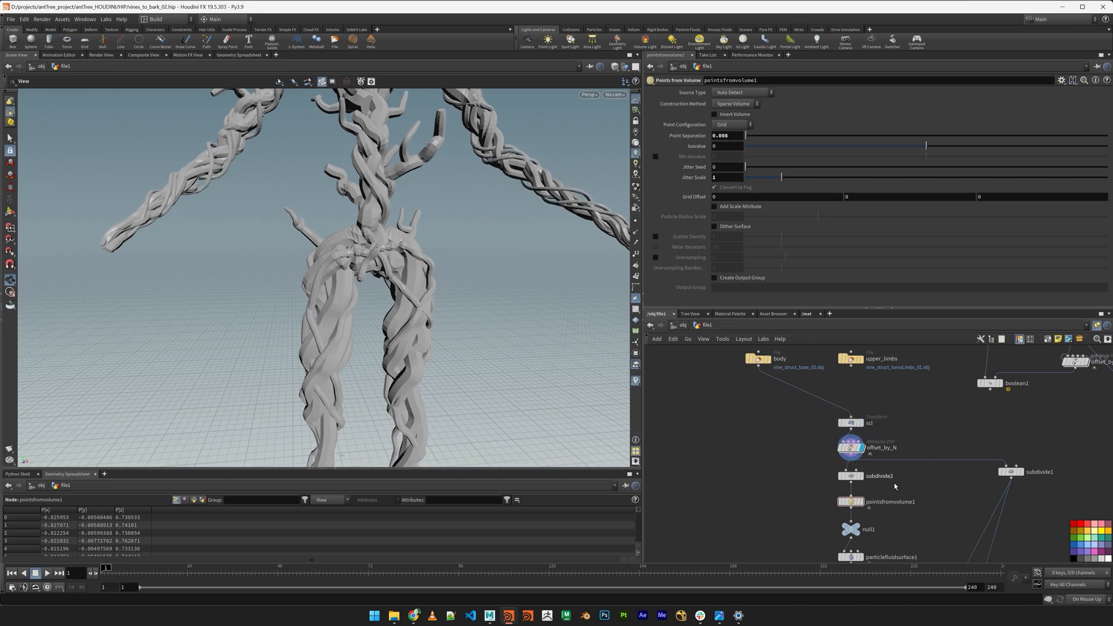
# Display the subdivided vines at subdivide2 and the volume point cloud at null1
pyautogui.click(863, 476)
pyautogui.moveTo(284, 185); pyautogui.dragTo(492, 290, button='right')
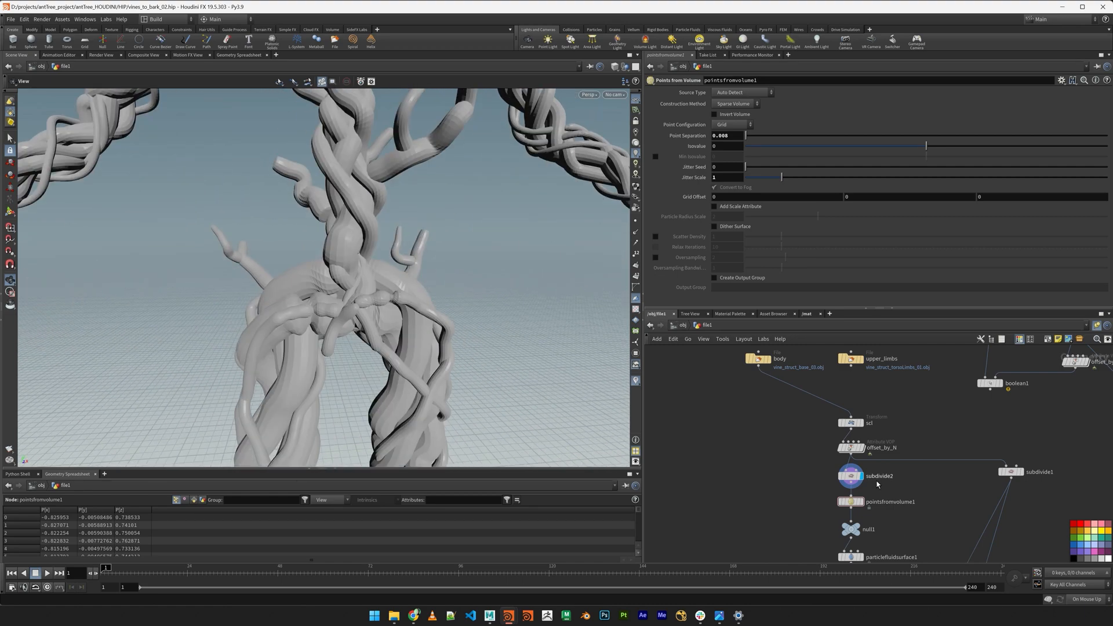
pyautogui.click(862, 530)
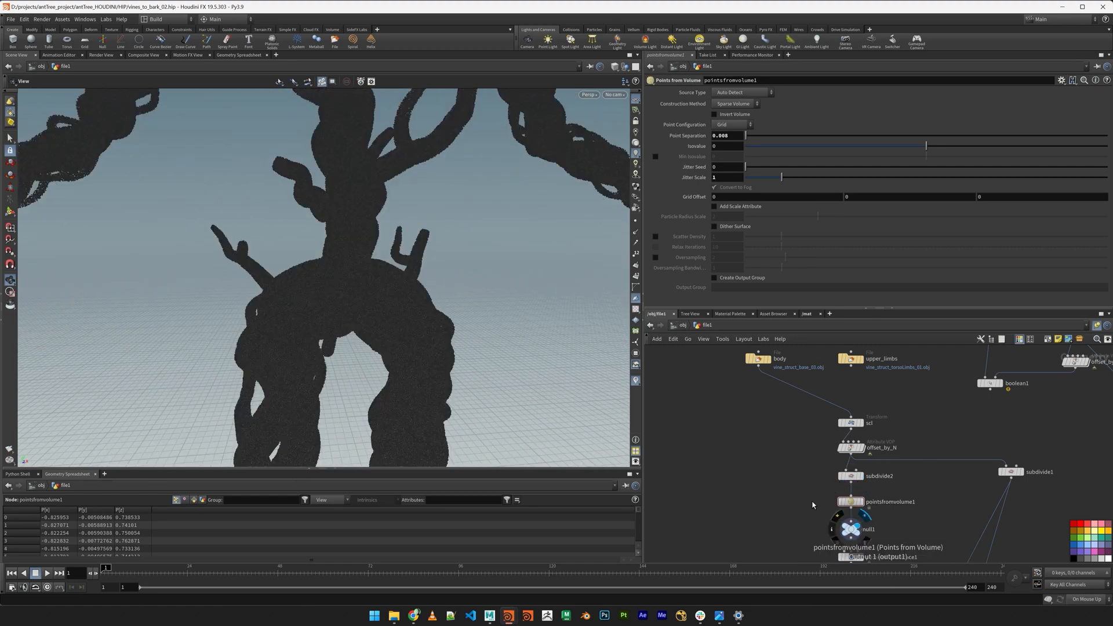
pyautogui.moveTo(471, 401); pyautogui.dragTo(516, 235)
# Inspect the fused surface at particlefluidsurface1 up close, and display the noisy mesh at attribtransfer1
pyautogui.moveTo(866, 561); pyautogui.dragTo(881, 426, button='middle')
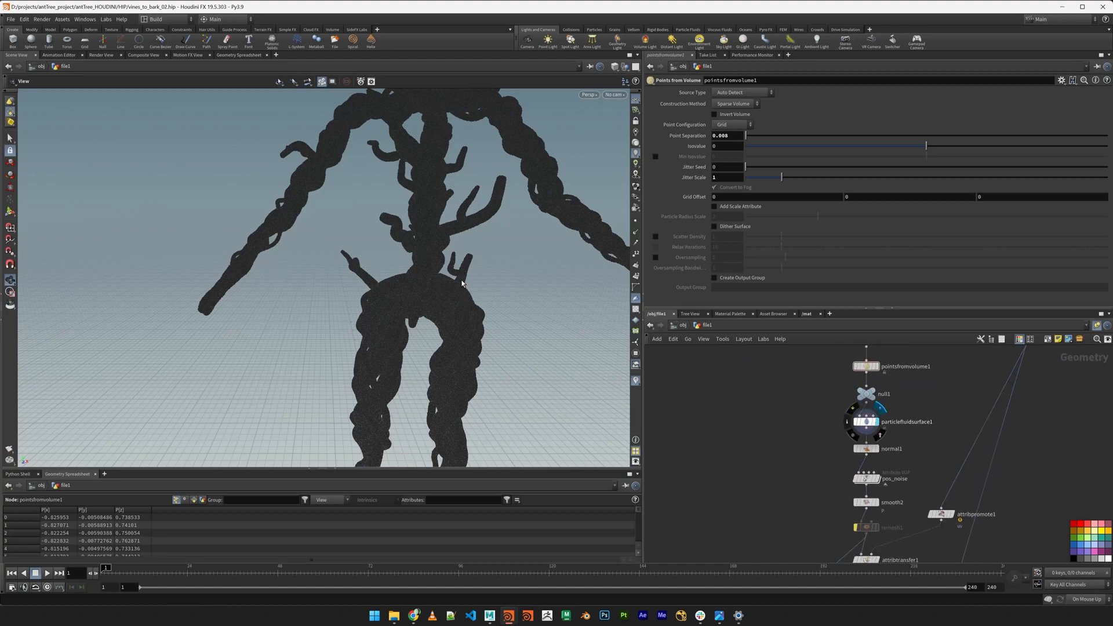
pyautogui.moveTo(434, 257); pyautogui.dragTo(401, 315)
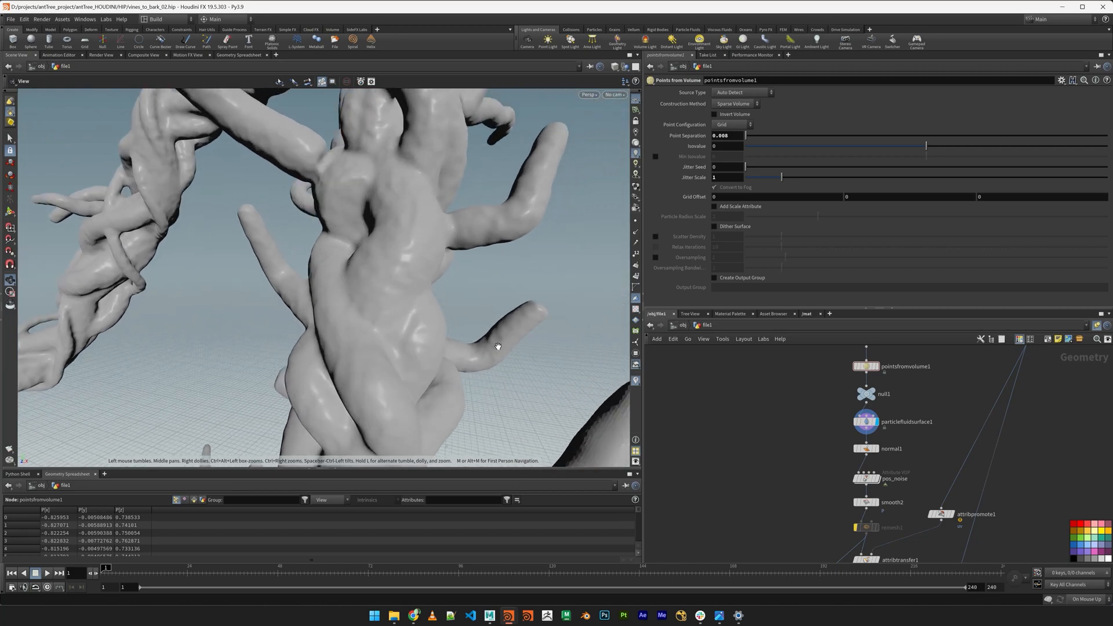
pyautogui.moveTo(498, 346); pyautogui.dragTo(311, 202)
pyautogui.moveTo(440, 369); pyautogui.dragTo(412, 224)
pyautogui.moveTo(918, 473); pyautogui.dragTo(849, 460, button='middle')
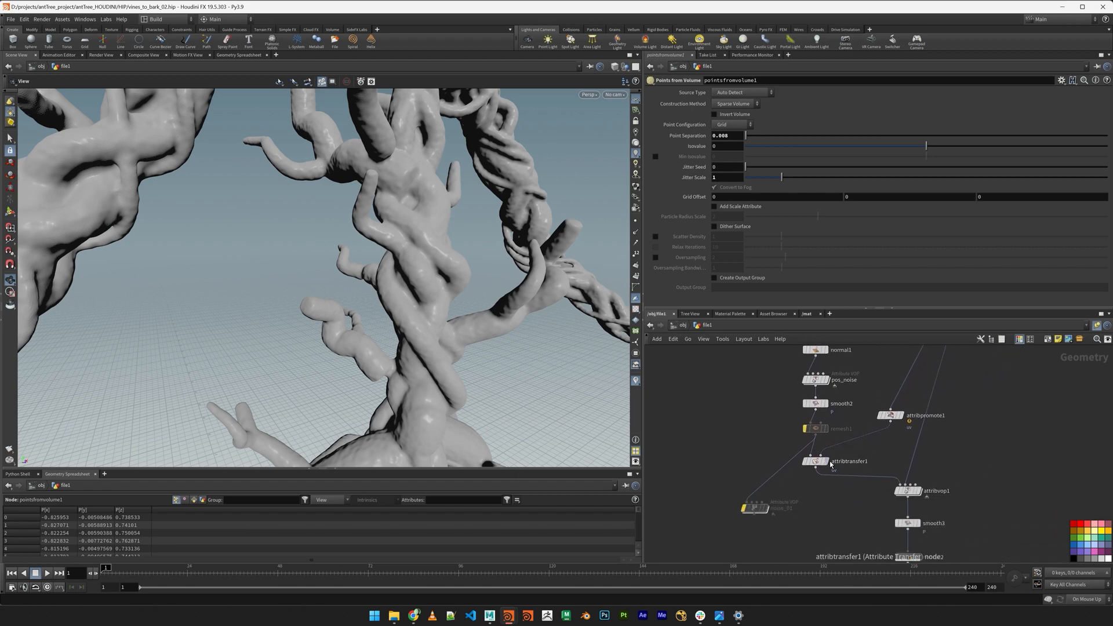
pyautogui.moveTo(831, 464)
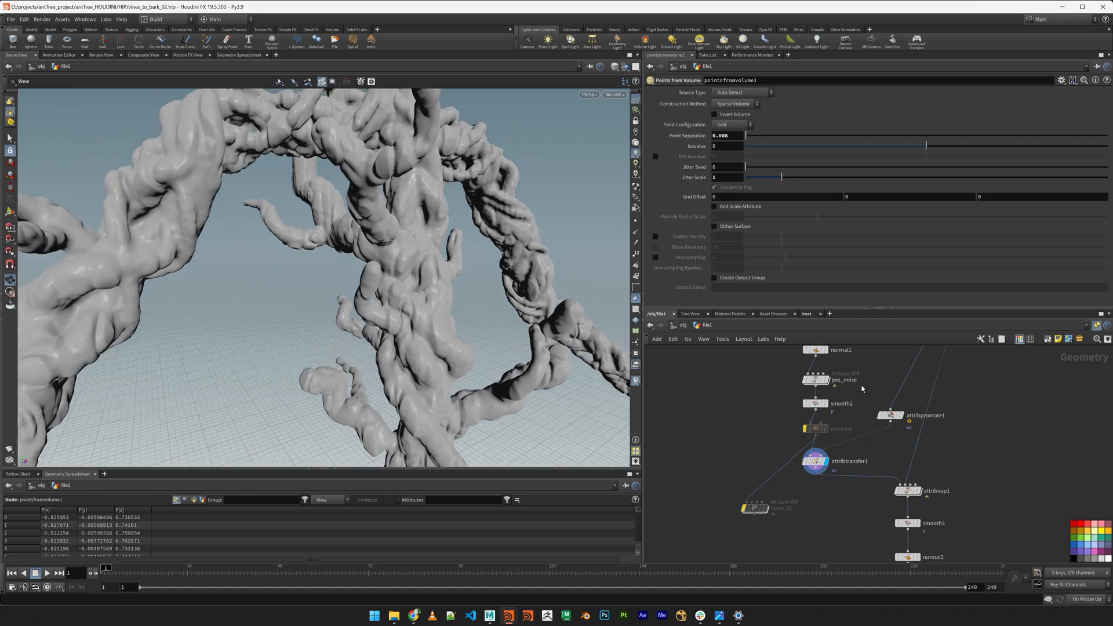
# Return the display to offset_by_N and examine the faceted vine mesh around the torso
pyautogui.moveTo(863, 388); pyautogui.dragTo(835, 547, button='middle')
pyautogui.moveTo(882, 440); pyautogui.dragTo(856, 454, button='middle')
pyautogui.moveTo(922, 382); pyautogui.dragTo(930, 456, button='middle')
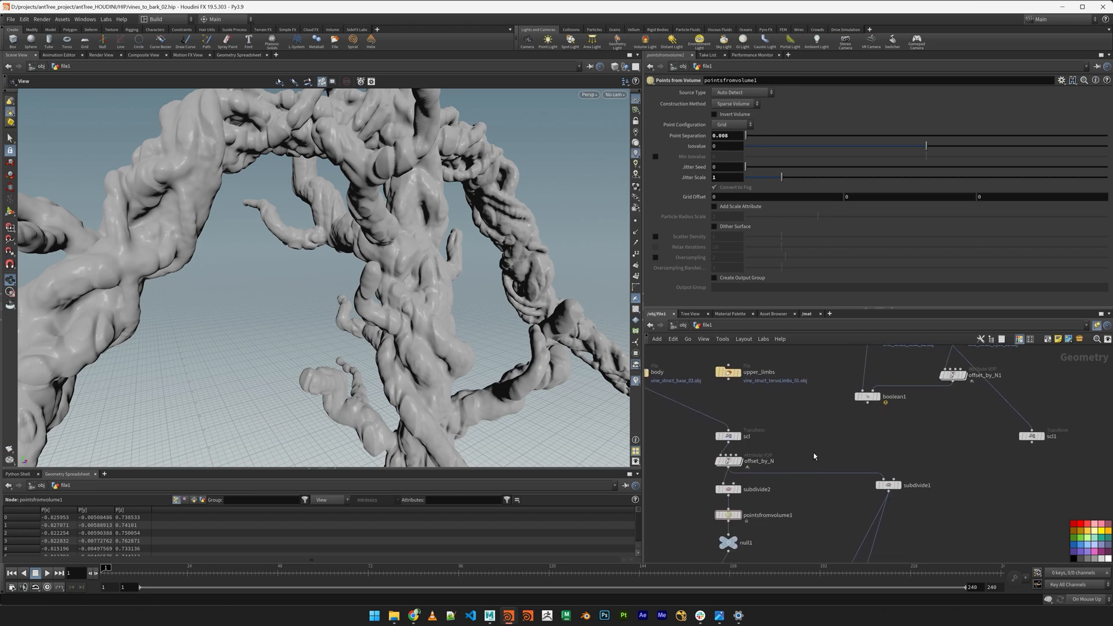
pyautogui.click(742, 461)
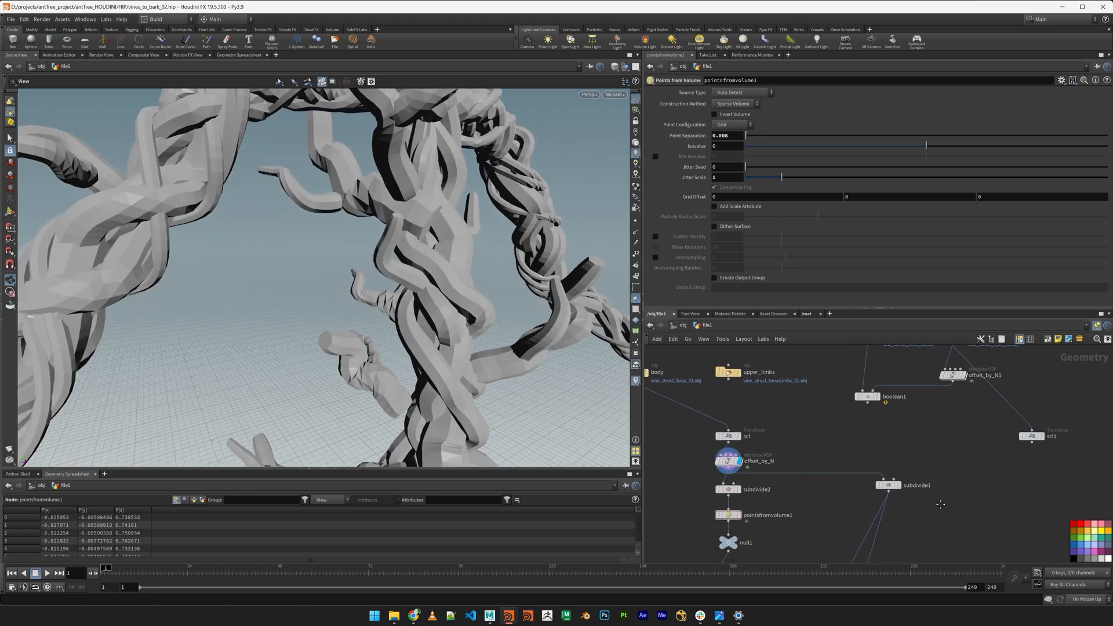
pyautogui.moveTo(914, 516); pyautogui.dragTo(935, 399, button='middle')
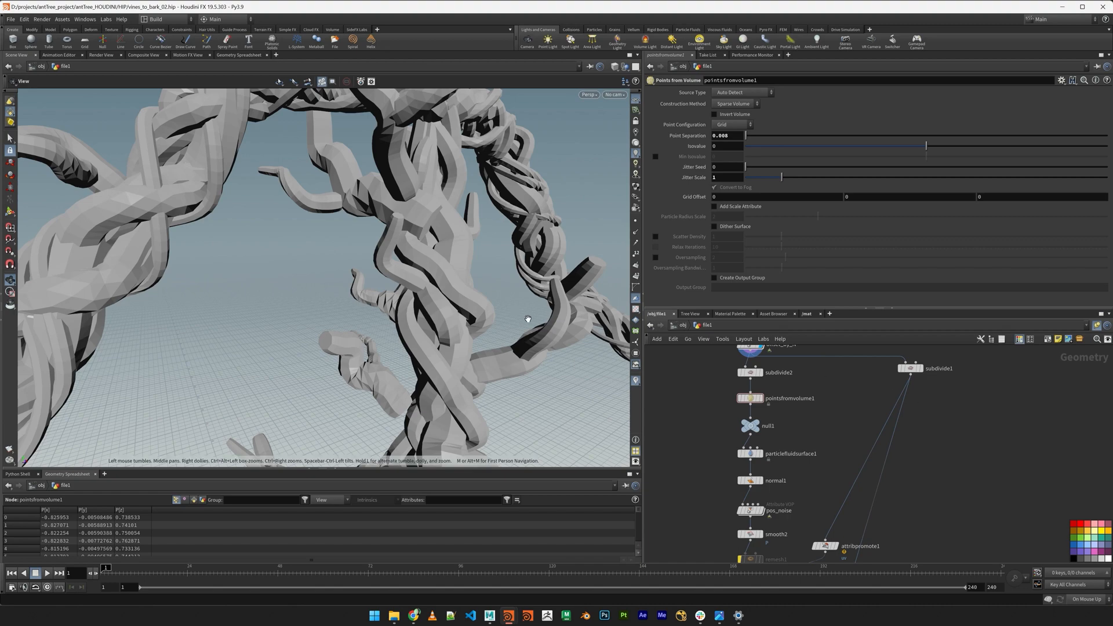
pyautogui.moveTo(510, 315); pyautogui.dragTo(493, 332)
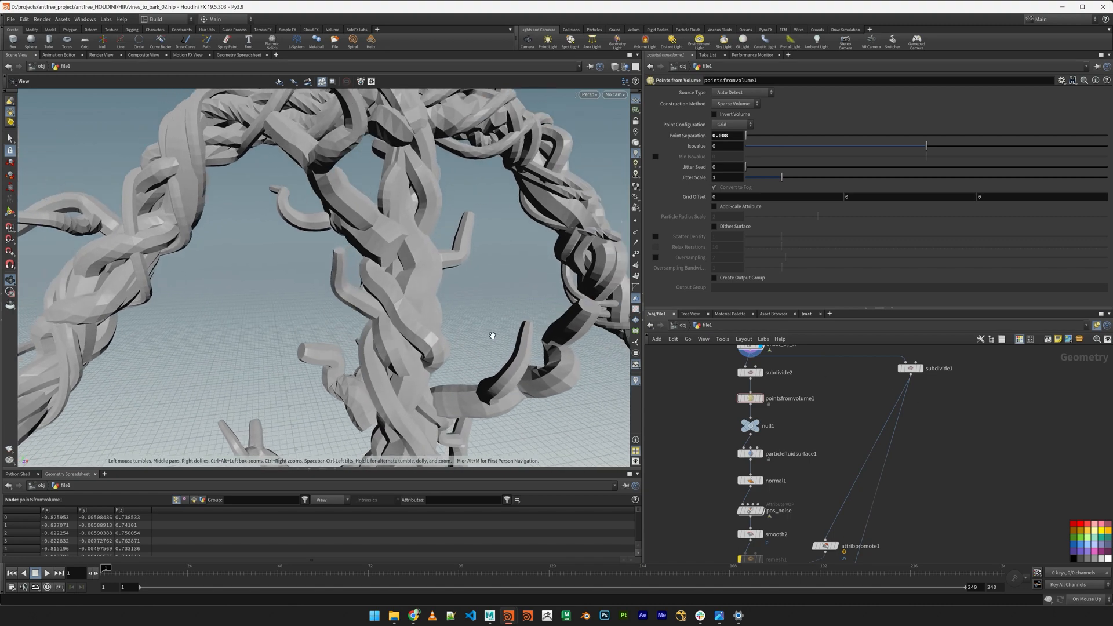
pyautogui.moveTo(400, 339); pyautogui.dragTo(425, 360)
pyautogui.moveTo(426, 360); pyautogui.dragTo(449, 303, button='middle')
pyautogui.moveTo(469, 339); pyautogui.dragTo(422, 329)
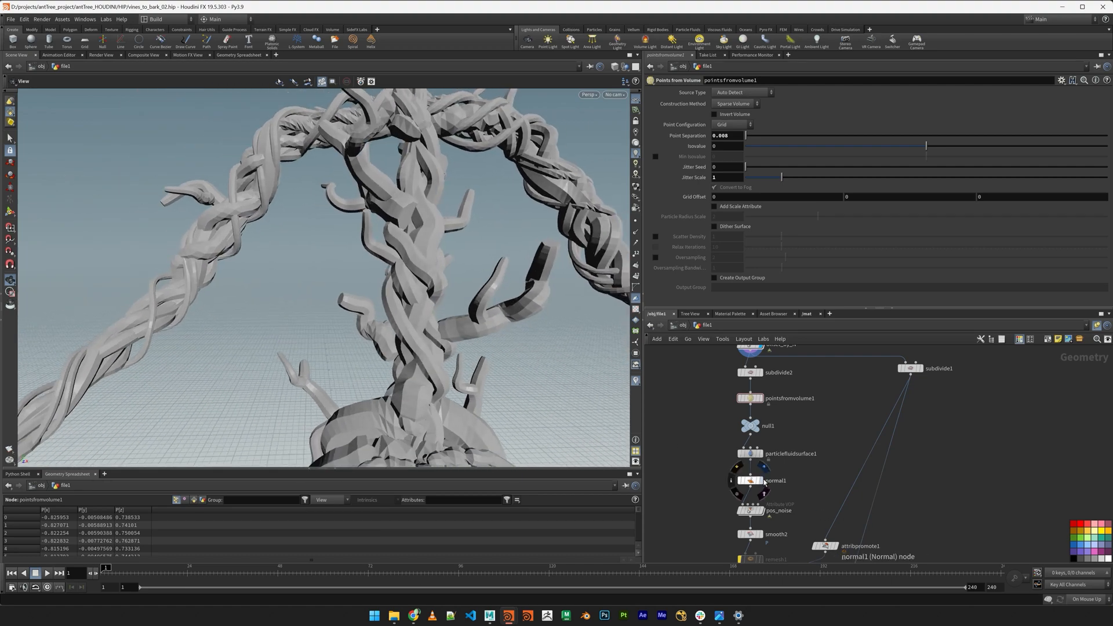
# Display the normal1 result and inspect the blended torso surface up close
pyautogui.click(761, 481)
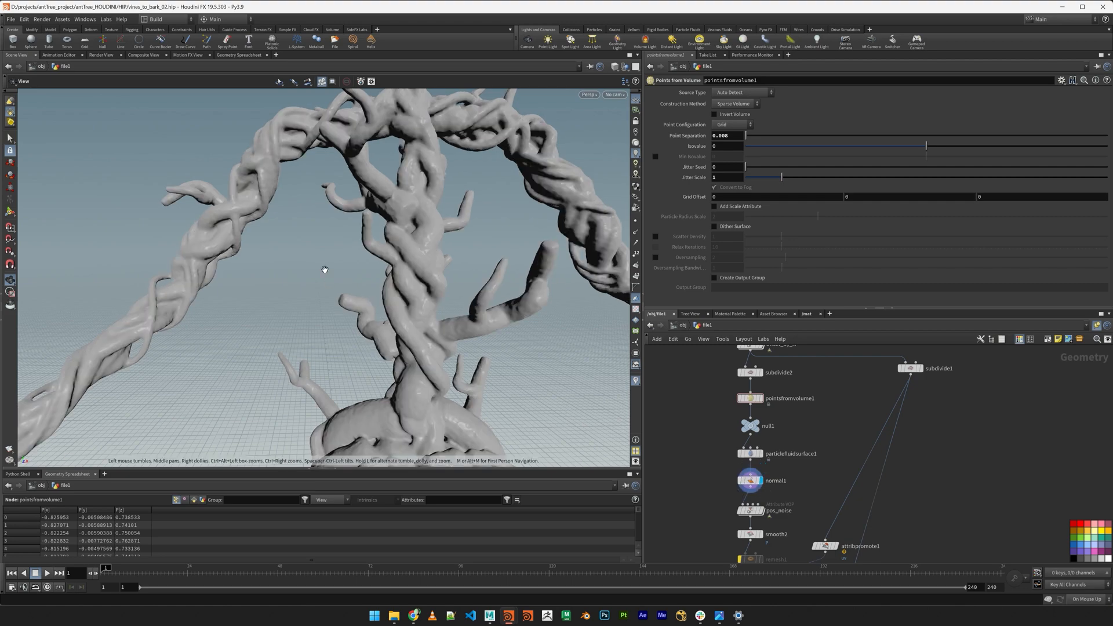
pyautogui.moveTo(325, 268); pyautogui.dragTo(464, 321, button='right')
pyautogui.moveTo(465, 321); pyautogui.dragTo(438, 284)
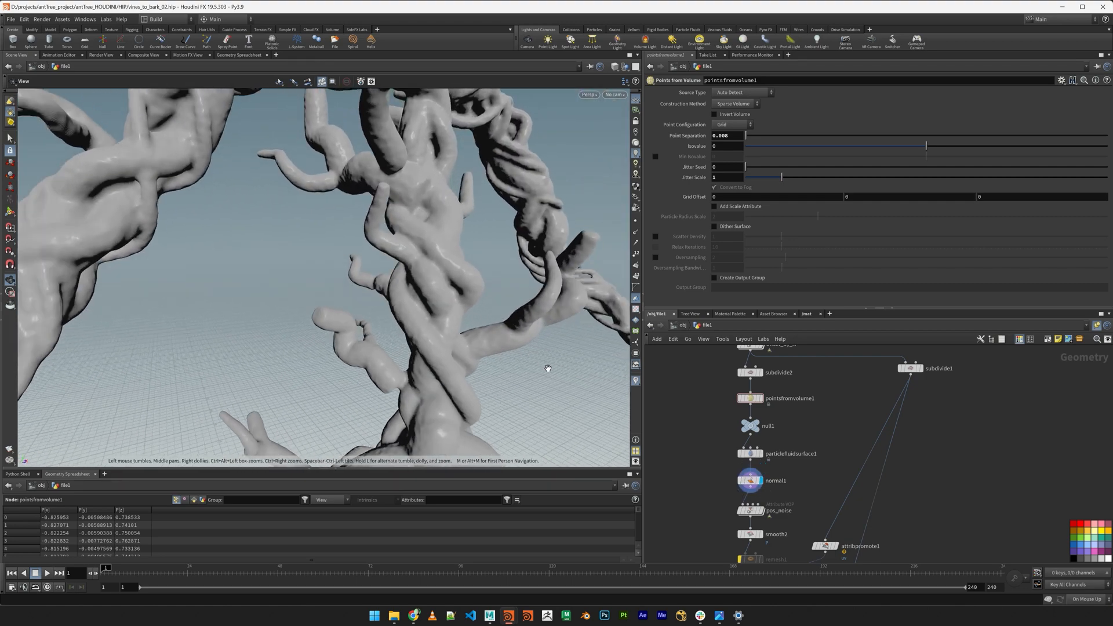
pyautogui.moveTo(484, 340); pyautogui.dragTo(429, 325)
# Display the pos_noise result and inspect the noise displacement on the torso and hips
pyautogui.click(760, 511)
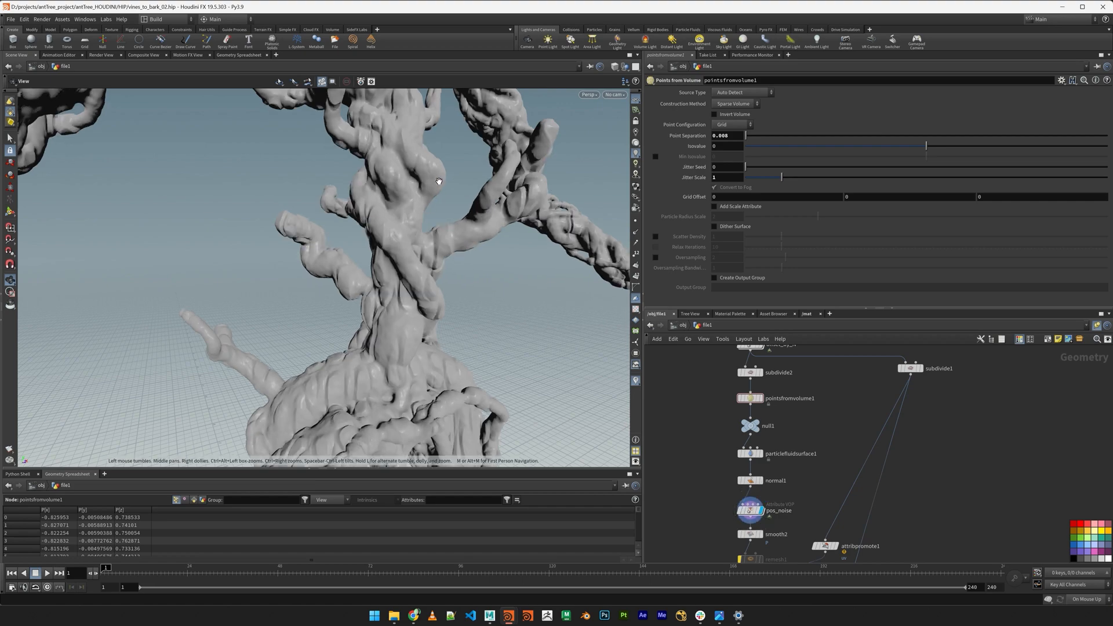
pyautogui.moveTo(439, 181); pyautogui.dragTo(370, 287)
pyautogui.moveTo(291, 283); pyautogui.dragTo(456, 323)
# View the smoothed noise at smooth2, and display attribtransfer1 with its attribute settings
pyautogui.moveTo(816, 474); pyautogui.dragTo(817, 397, button='middle')
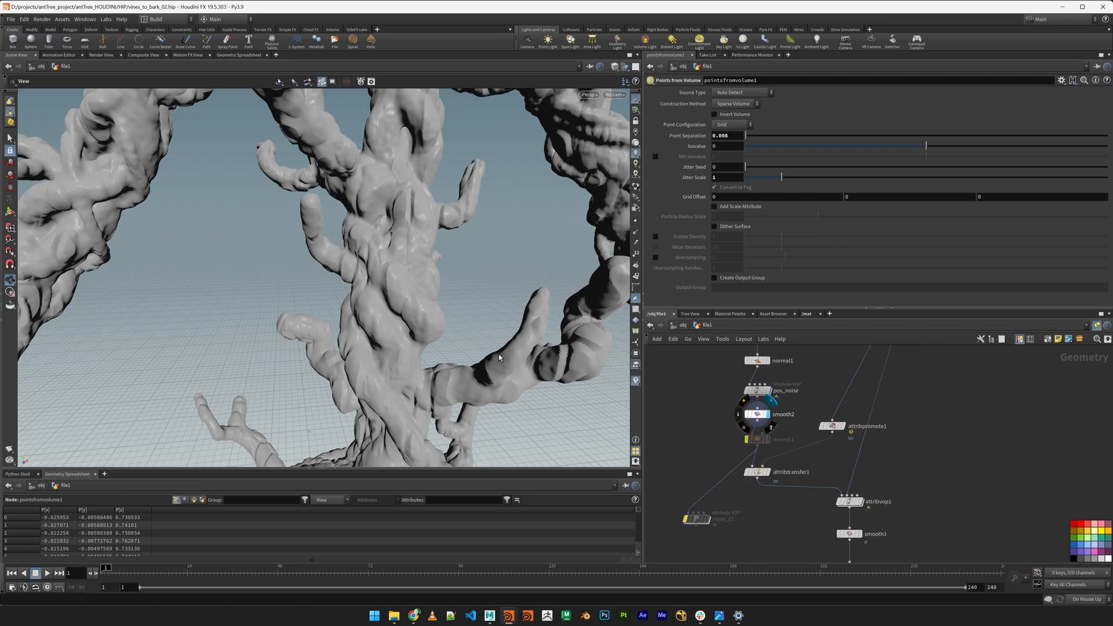
pyautogui.moveTo(478, 382); pyautogui.dragTo(478, 283, button='middle')
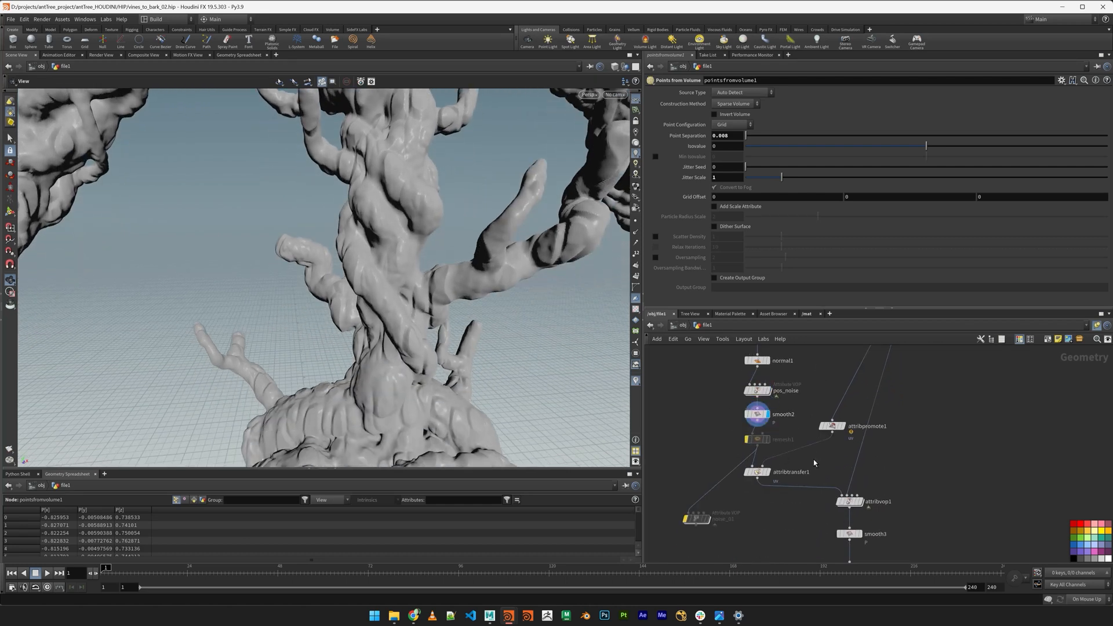
pyautogui.click(757, 473)
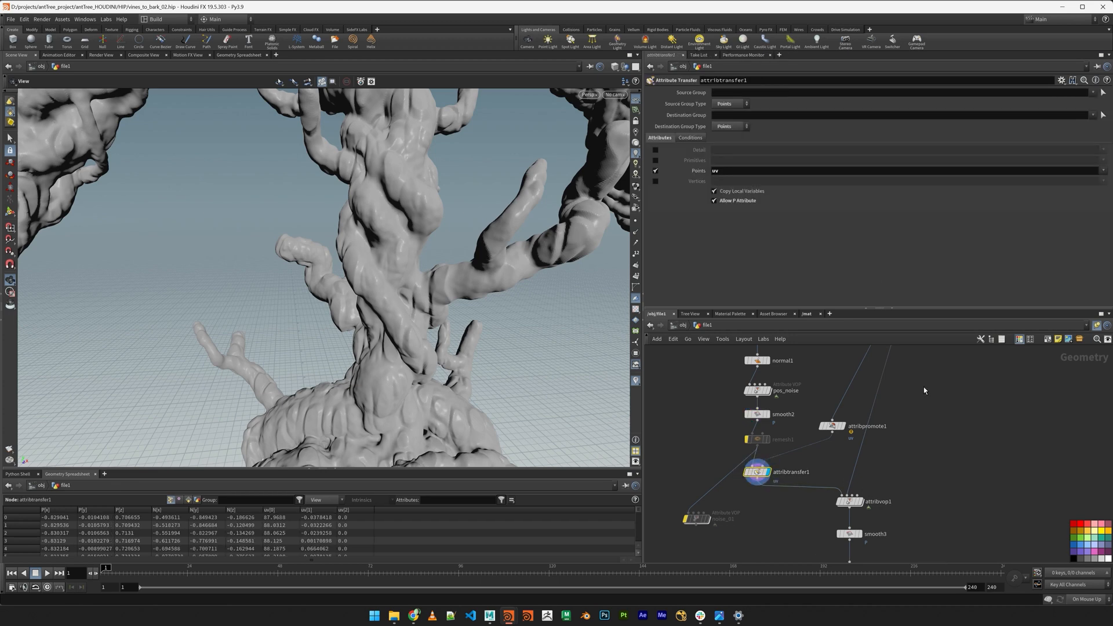
# Display the attribvop1 result and inspect the bark detail around the neck and shoulders
pyautogui.moveTo(918, 488); pyautogui.dragTo(917, 411, button='middle')
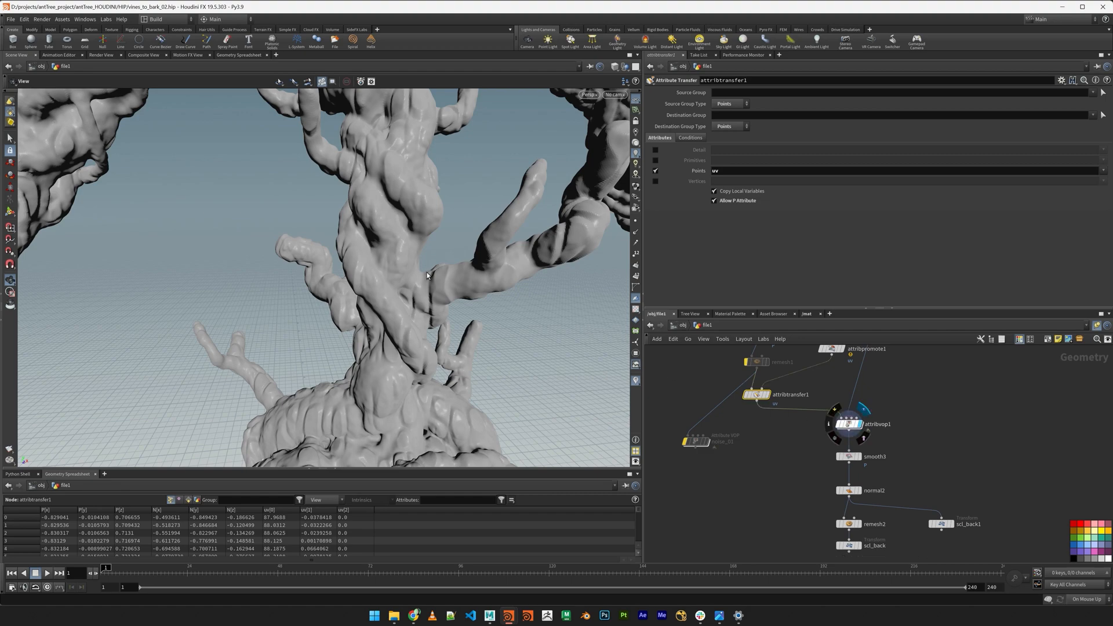
pyautogui.moveTo(438, 251); pyautogui.dragTo(442, 371, button='middle')
pyautogui.moveTo(442, 371); pyautogui.dragTo(480, 298, button='right')
pyautogui.moveTo(479, 298); pyautogui.dragTo(521, 251)
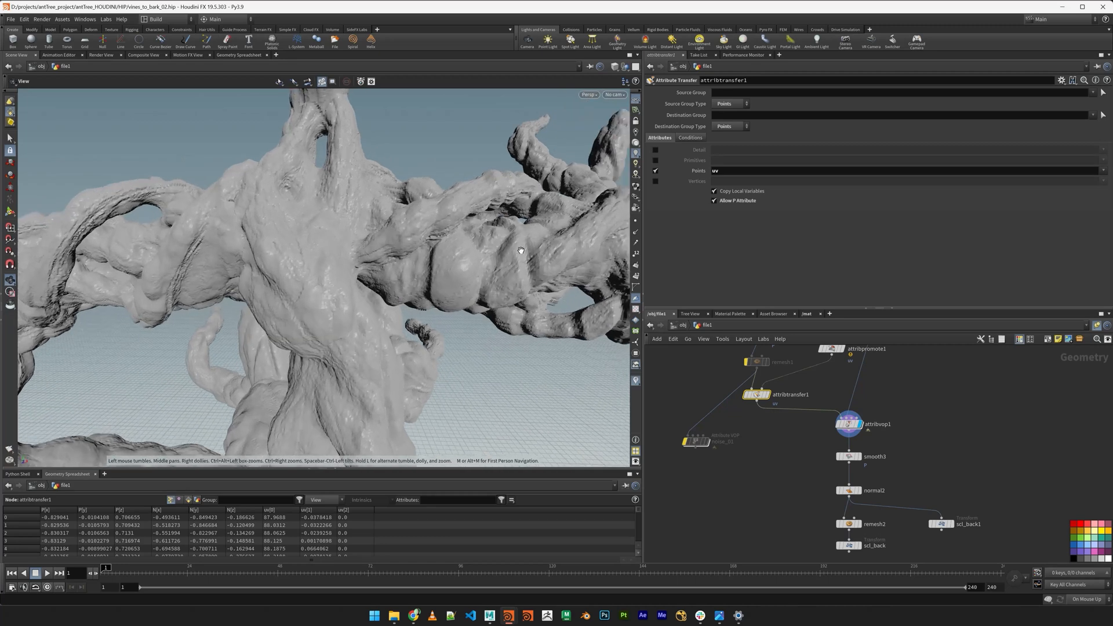
# Compare the bark mesh in Smooth Shaded and Flat Shaded viewport display, ending on Flat Shaded
pyautogui.click(614, 69)
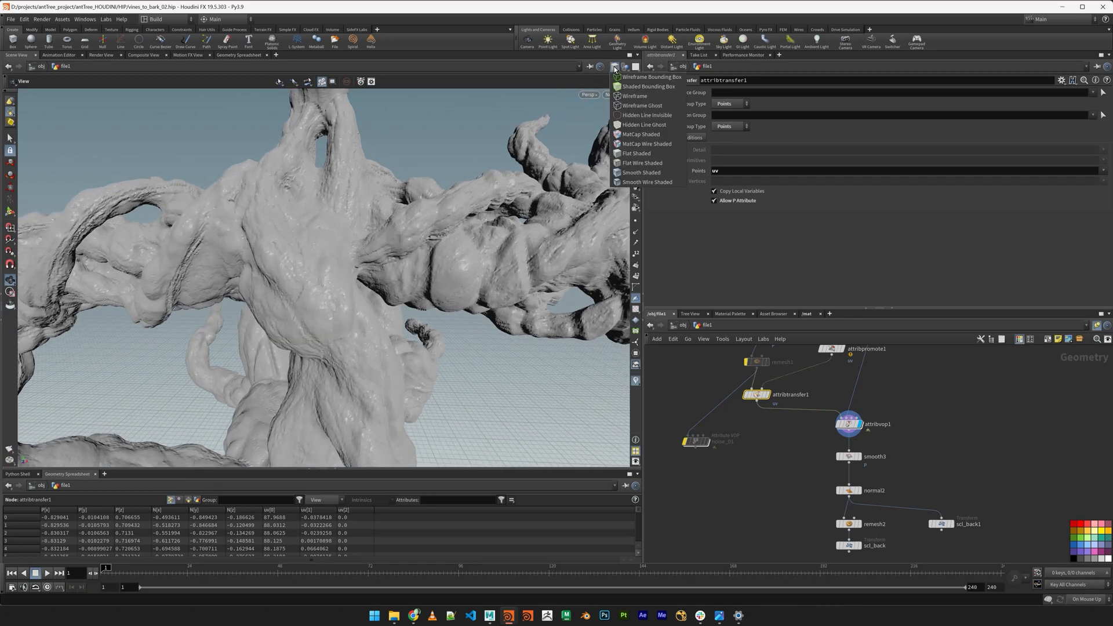
pyautogui.click(616, 69)
pyautogui.click(616, 68)
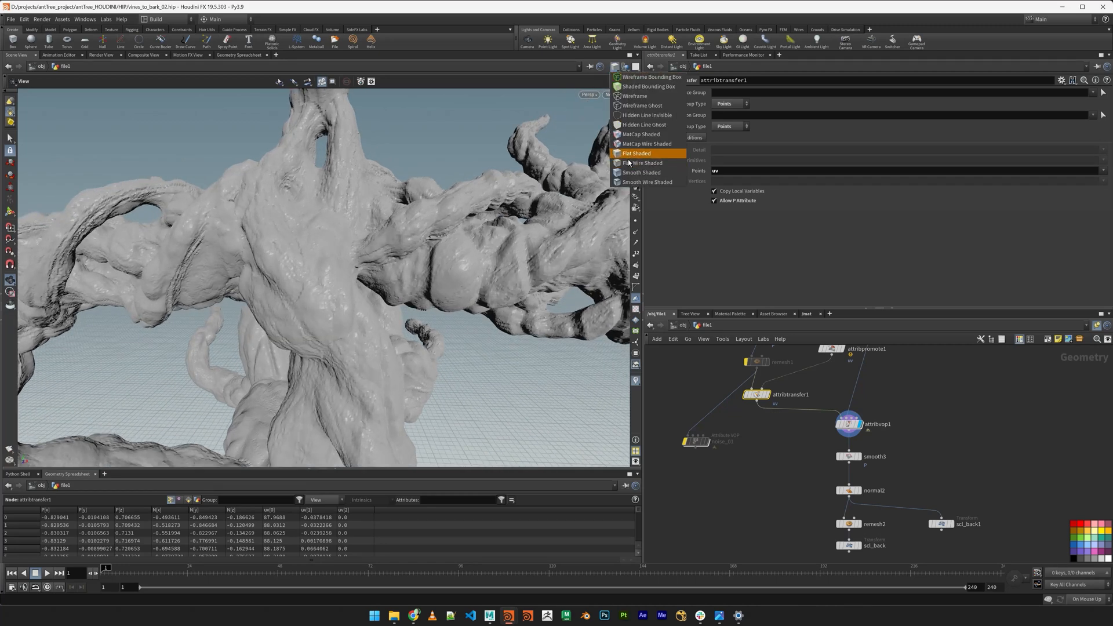
pyautogui.click(637, 172)
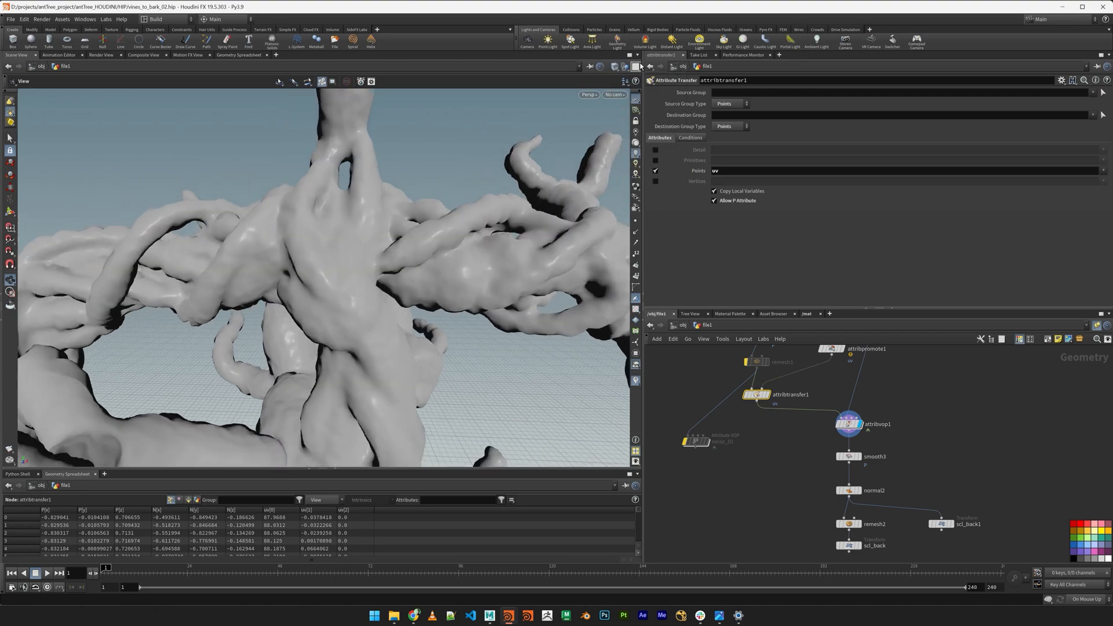
pyautogui.click(615, 68)
pyautogui.click(620, 155)
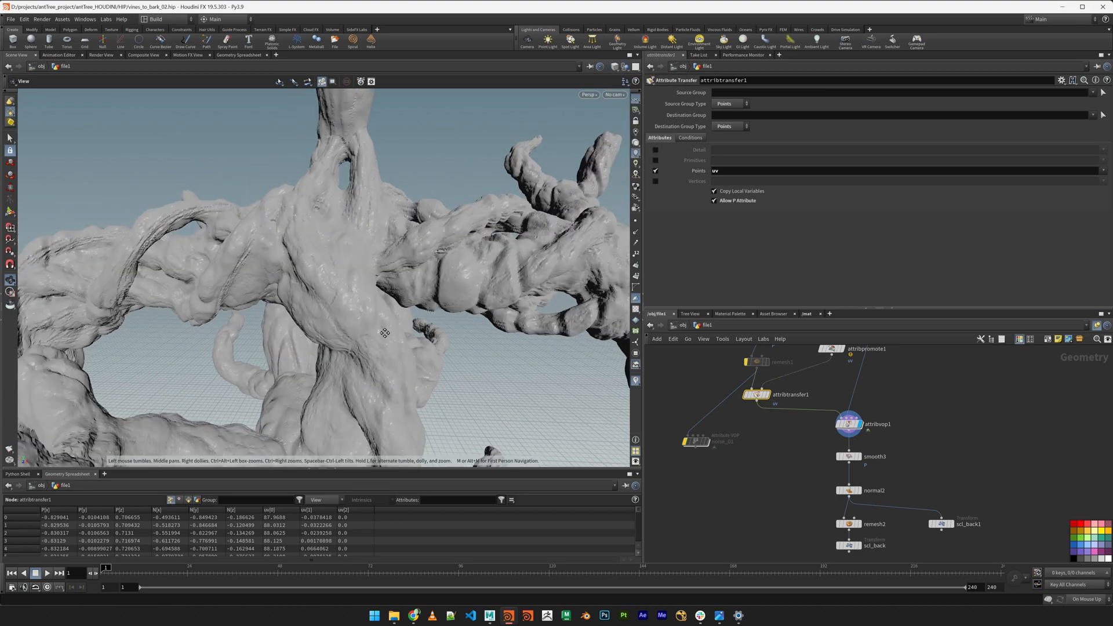
# Inspect the displaced bark surface along the torso, shoulders and arms in the flat shaded view
pyautogui.moveTo(400, 290); pyautogui.dragTo(447, 301)
pyautogui.moveTo(447, 301); pyautogui.dragTo(458, 232, button='middle')
pyautogui.moveTo(498, 273); pyautogui.dragTo(558, 312, button='right')
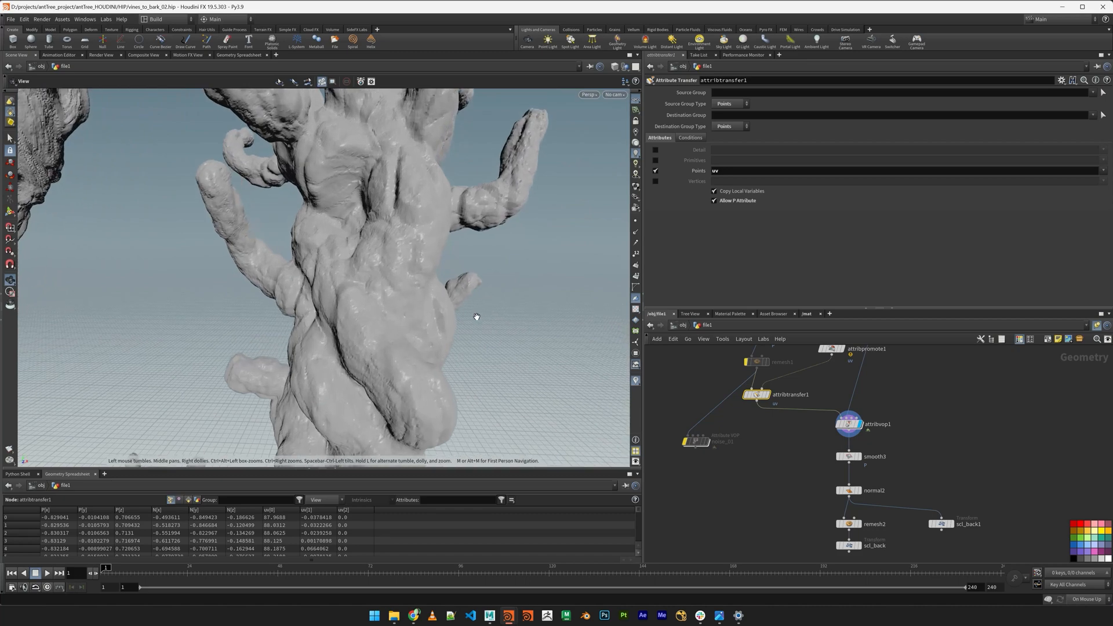
pyautogui.moveTo(477, 318); pyautogui.dragTo(433, 228, button='middle')
pyautogui.moveTo(433, 228); pyautogui.dragTo(411, 298)
pyautogui.moveTo(497, 315); pyautogui.dragTo(308, 258)
pyautogui.moveTo(545, 314); pyautogui.dragTo(491, 329)
# Display the smooth3 result and inspect the smoothed bark on the arms and torso
pyautogui.moveTo(897, 472); pyautogui.dragTo(888, 441, button='middle')
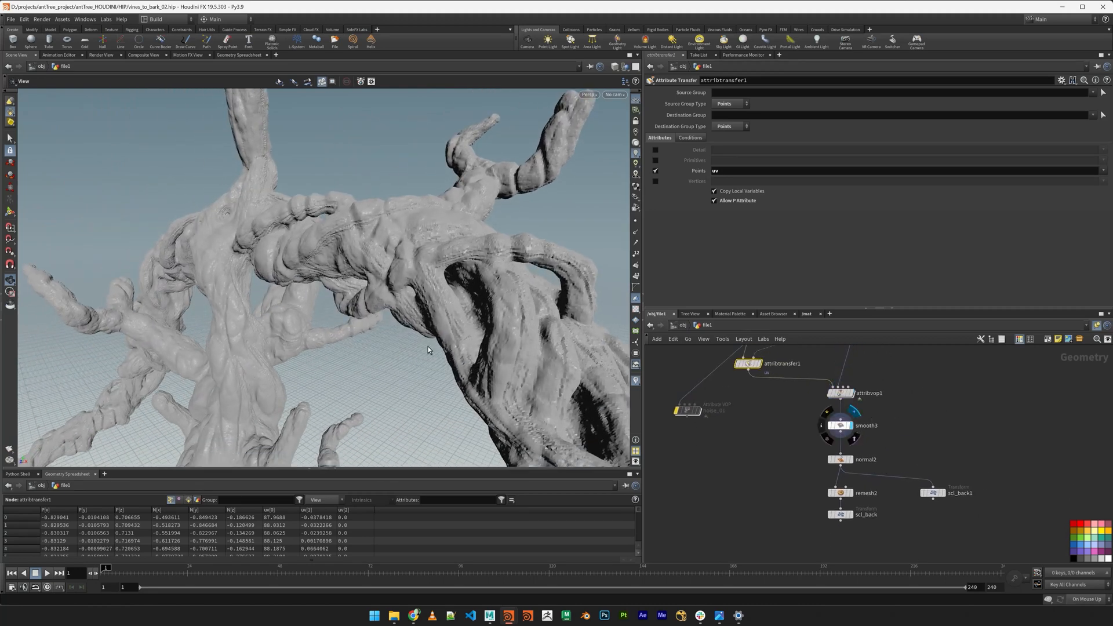
pyautogui.moveTo(345, 338); pyautogui.dragTo(510, 248)
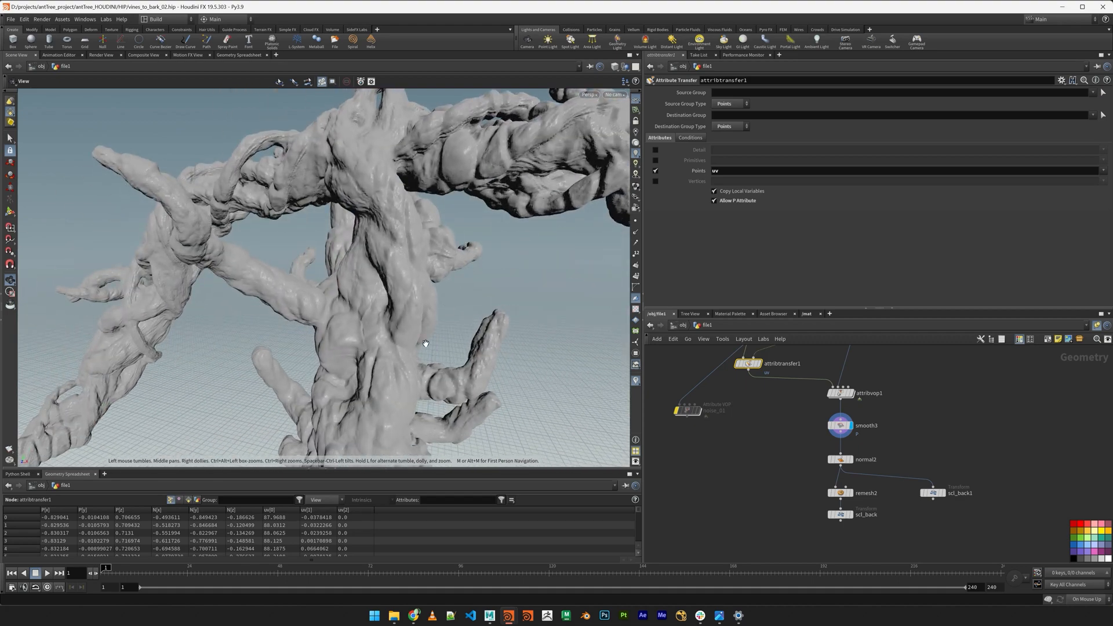
pyautogui.moveTo(425, 343); pyautogui.dragTo(441, 214, button='middle')
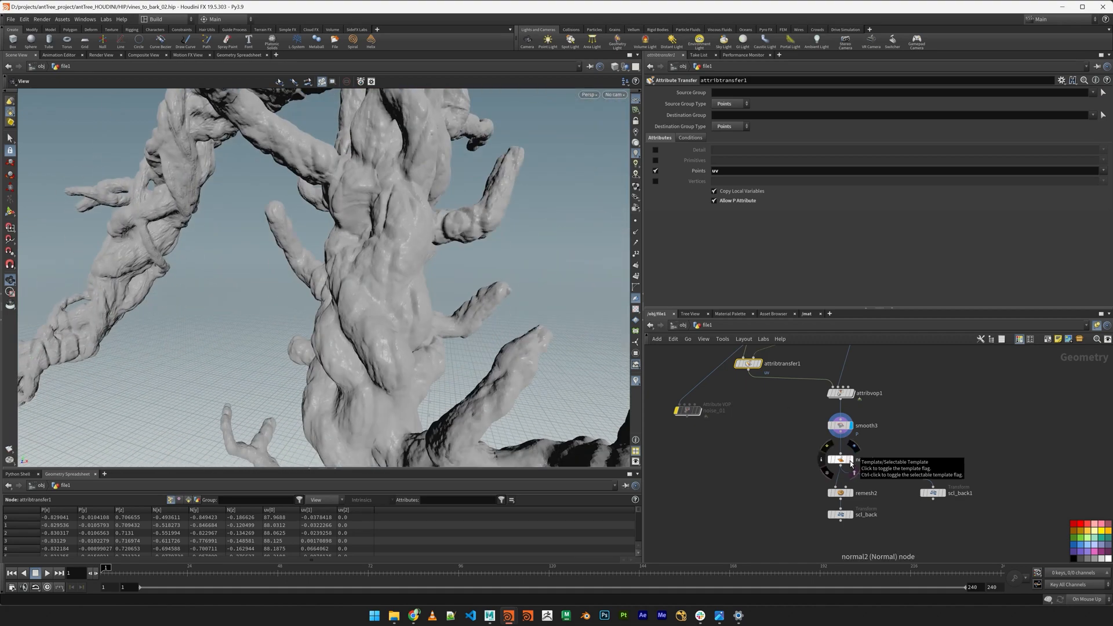
# Display the remesh2 result in Flat Wire Shaded mode and examine the remeshed triangles on the torso and arms
pyautogui.click(853, 497)
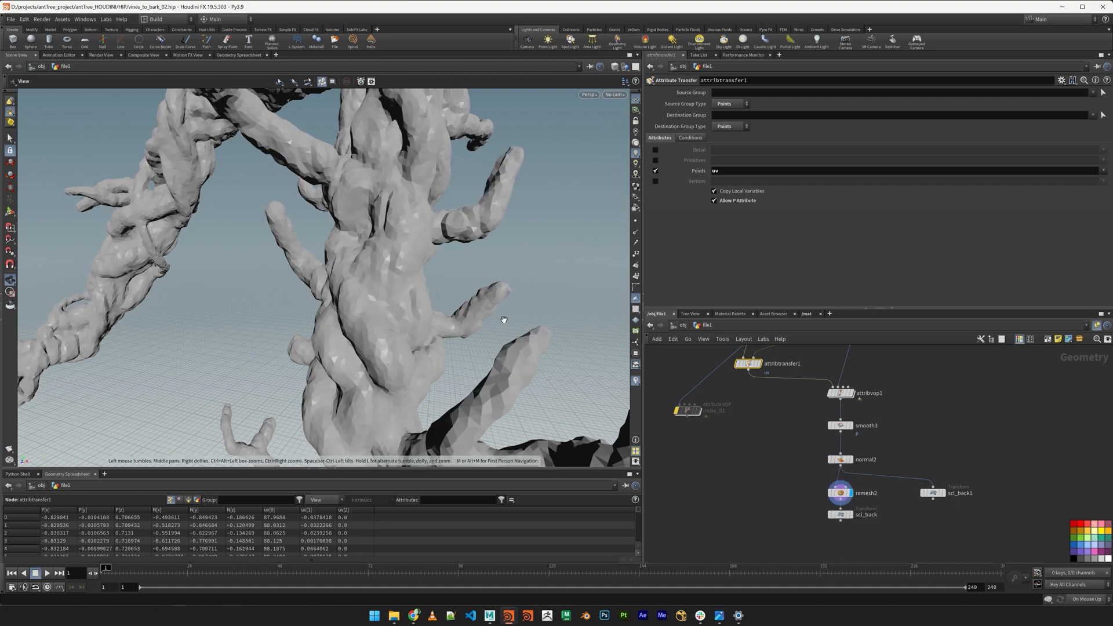
pyautogui.moveTo(500, 319)
pyautogui.mouseDown()
pyautogui.moveTo(450, 258)
pyautogui.moveTo(385, 284)
pyautogui.mouseUp()
pyautogui.click(615, 67)
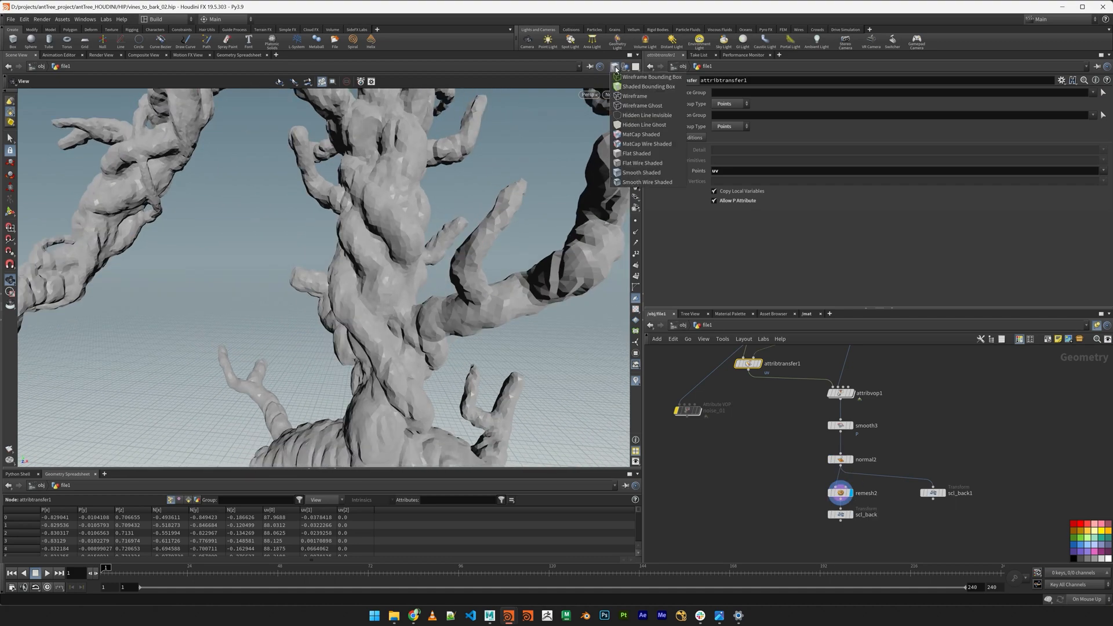
pyautogui.click(633, 166)
pyautogui.moveTo(492, 250)
pyautogui.mouseDown()
pyautogui.moveTo(380, 244)
pyautogui.moveTo(462, 245)
pyautogui.moveTo(467, 354)
pyautogui.moveTo(423, 330)
pyautogui.moveTo(464, 361)
pyautogui.moveTo(393, 331)
pyautogui.moveTo(463, 210)
pyautogui.moveTo(473, 261)
pyautogui.moveTo(474, 250)
pyautogui.moveTo(510, 291)
pyautogui.moveTo(302, 263)
pyautogui.mouseUp()
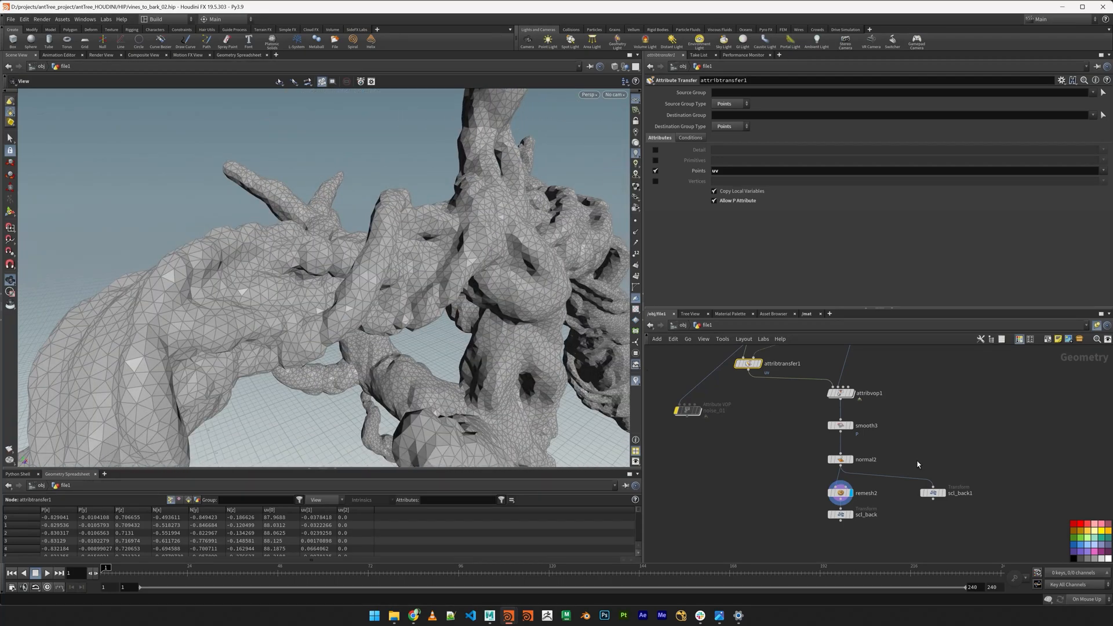
pyautogui.click(856, 517)
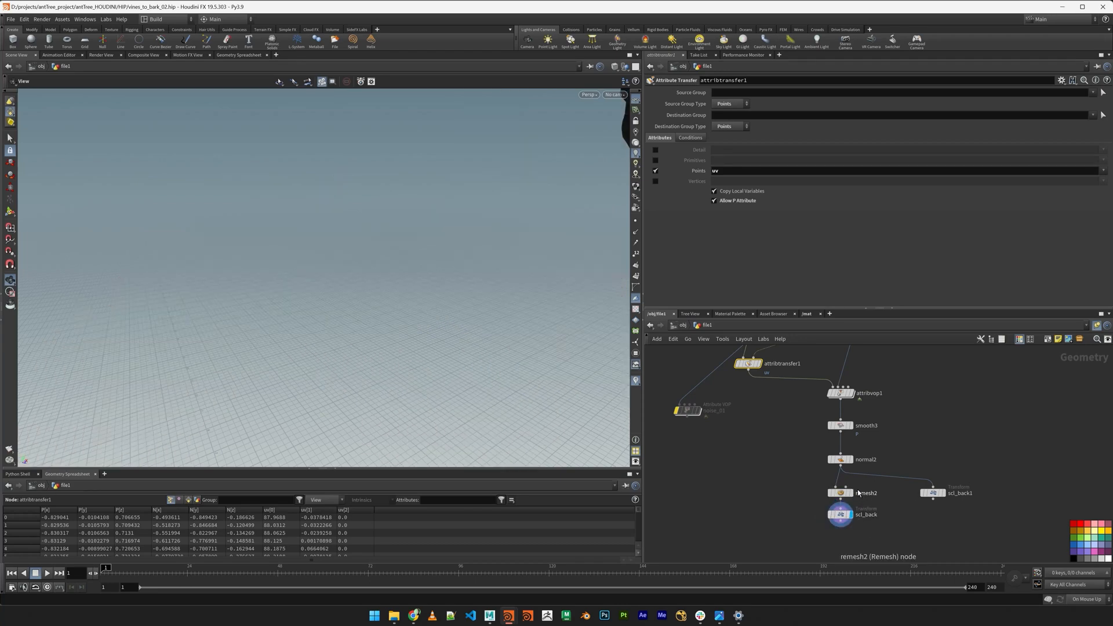
pyautogui.click(853, 497)
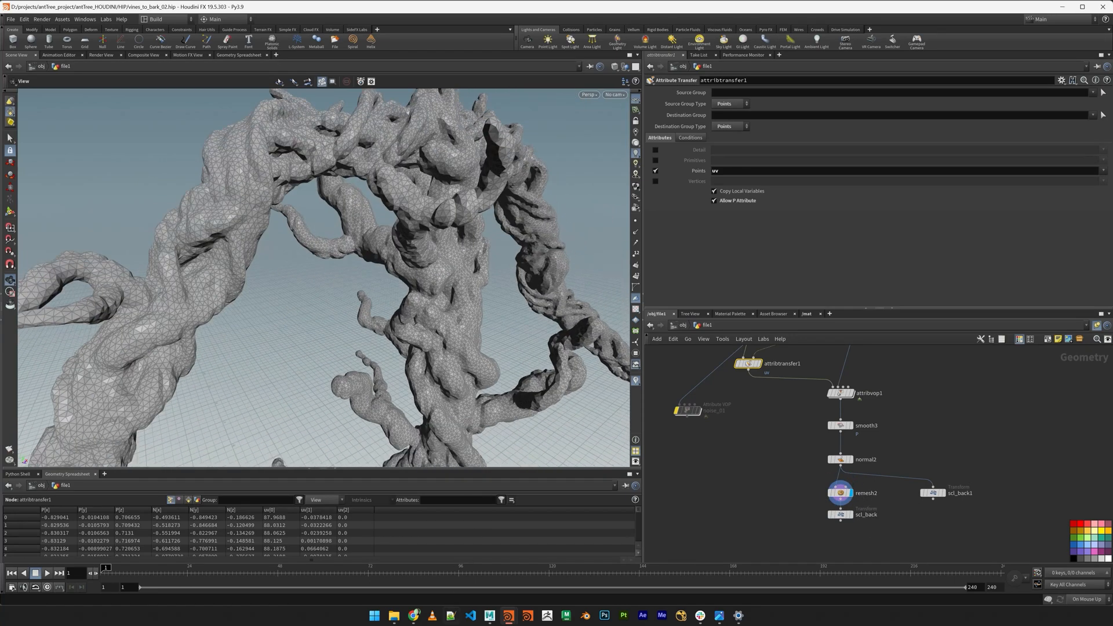
# Switch to Maya and hide the grp_init_struct and grp_tangled_torso groups
pyautogui.moveTo(490, 617)
pyautogui.click(393, 580)
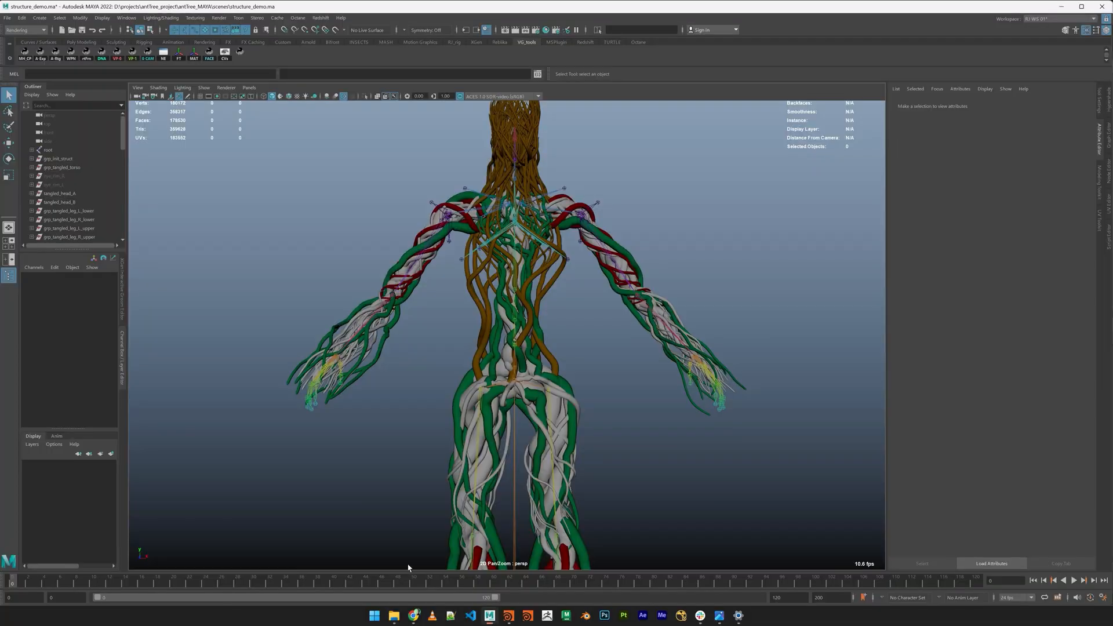
pyautogui.click(58, 159)
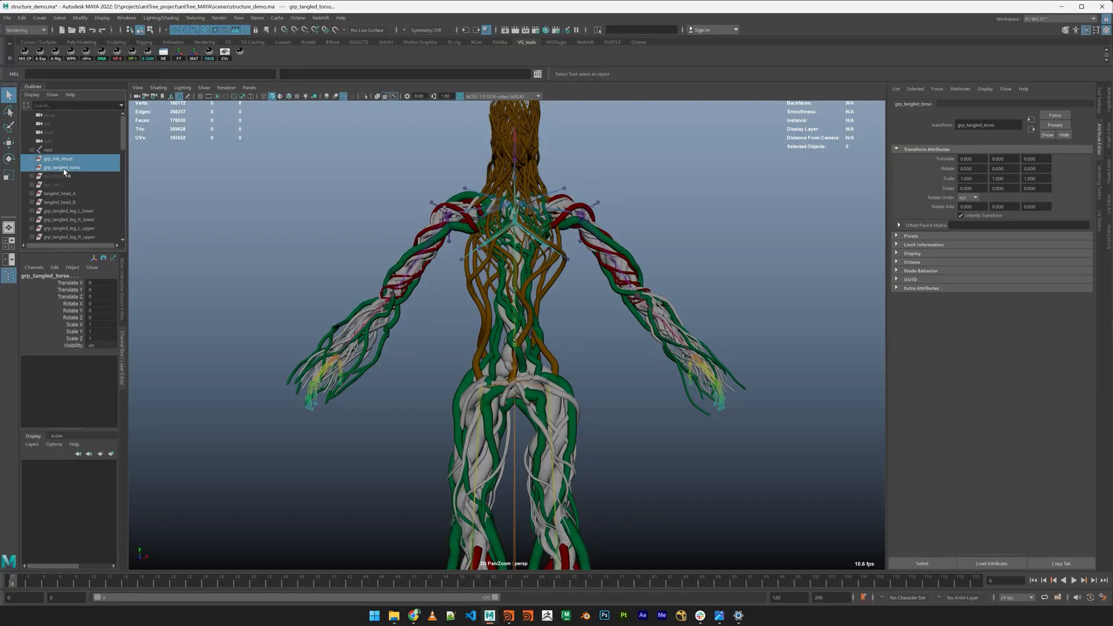
pyautogui.keyDown('shift'); pyautogui.click(62, 167); pyautogui.keyUp('shift')
pyautogui.press('h')
# Hide the tangled head, leg and arm groups from tangled_head_A through grp_tangled_arm_R_upper, and show grp_base
pyautogui.click(64, 193)
pyautogui.scroll(-3, 93, 195)
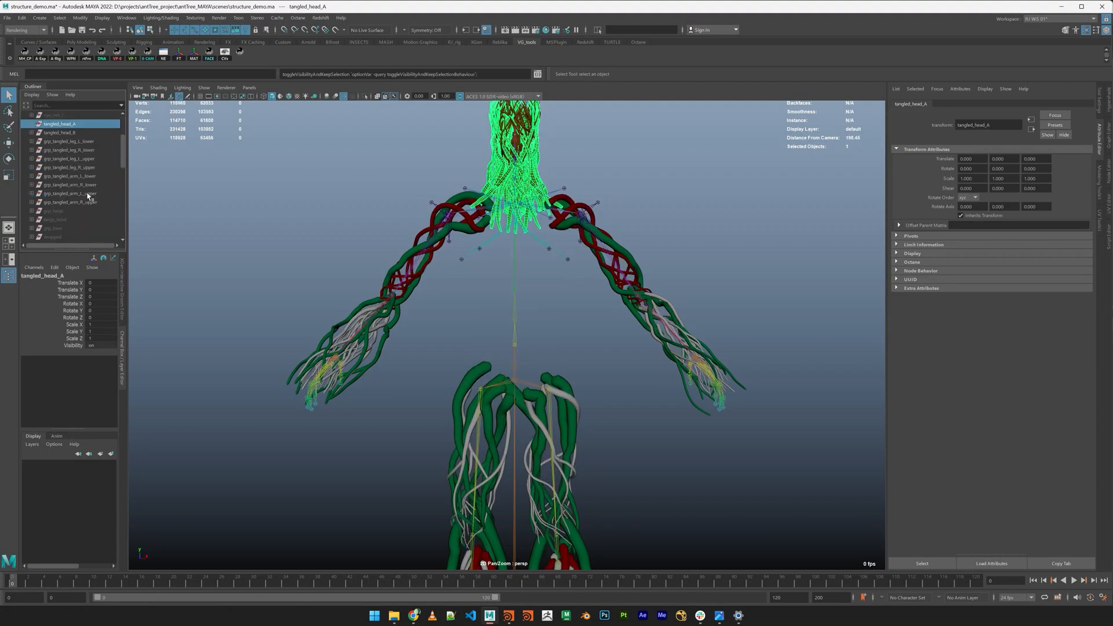
pyautogui.keyDown('shift'); pyautogui.click(83, 203); pyautogui.keyUp('shift')
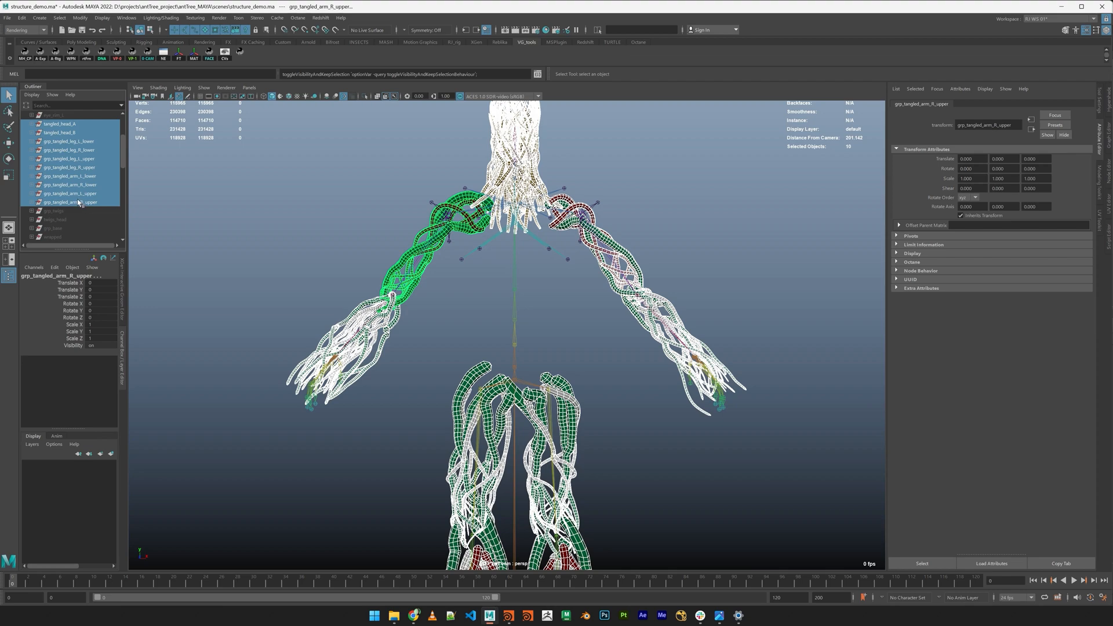
pyautogui.press('h')
pyautogui.click(57, 236)
pyautogui.press('h')
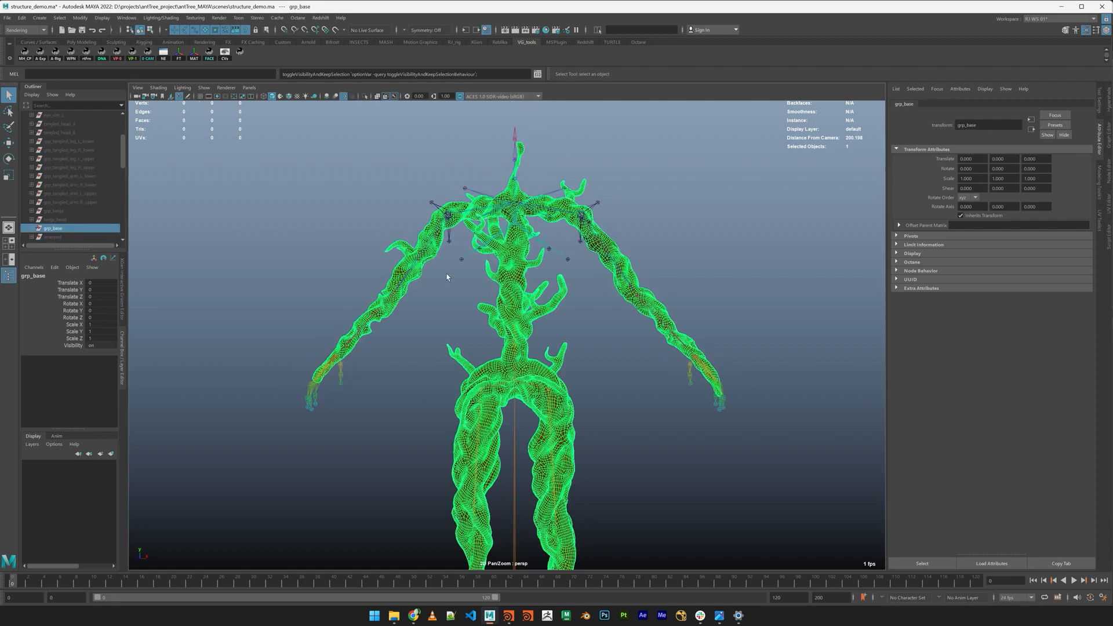
# Examine the base body mesh from several angles and select base_03 to see its wireframe around the torso
pyautogui.keyDown('alt'); pyautogui.moveTo(606, 280); pyautogui.dragTo(656, 320, button='right'); pyautogui.keyUp('alt')
pyautogui.keyDown('alt'); pyautogui.moveTo(657, 320); pyautogui.dragTo(610, 325); pyautogui.keyUp('alt')
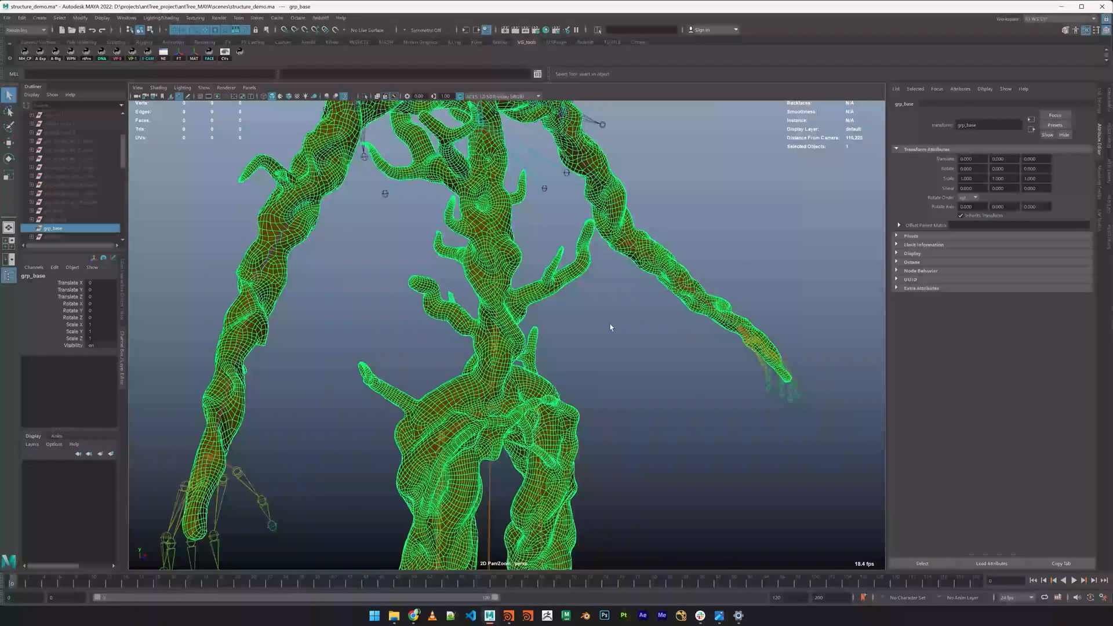
pyautogui.click(603, 278)
pyautogui.keyDown('alt'); pyautogui.moveTo(597, 270); pyautogui.dragTo(588, 334, button='middle'); pyautogui.keyUp('alt')
pyautogui.keyDown('alt'); pyautogui.moveTo(588, 335); pyautogui.dragTo(570, 359); pyautogui.keyUp('alt')
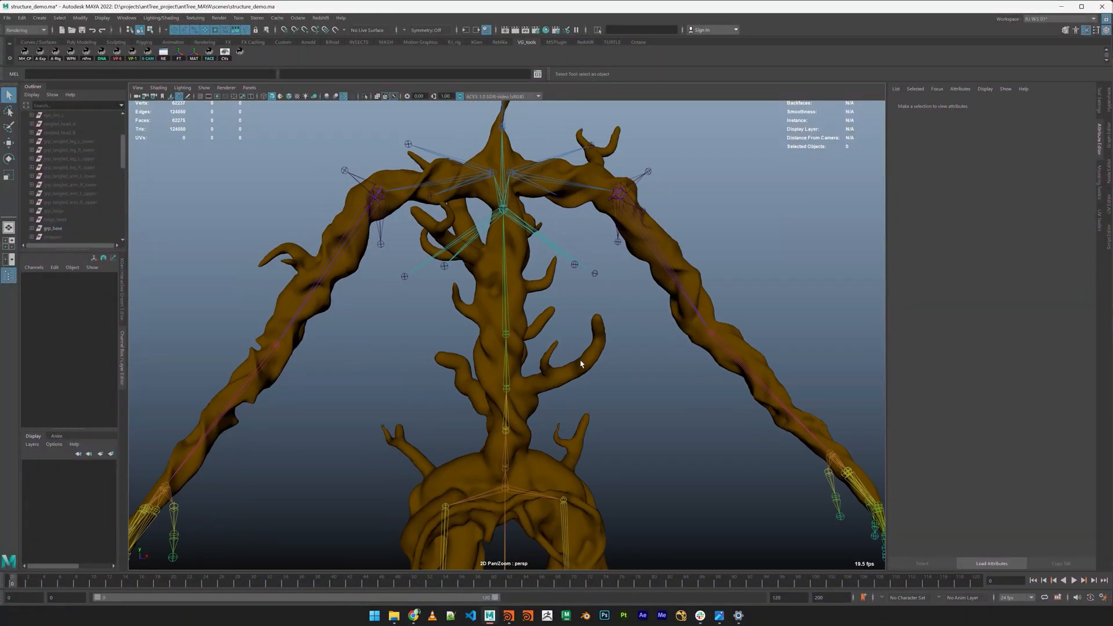
pyautogui.click(582, 364)
pyautogui.keyDown('alt'); pyautogui.moveTo(581, 363); pyautogui.dragTo(647, 483, button='right'); pyautogui.keyUp('alt')
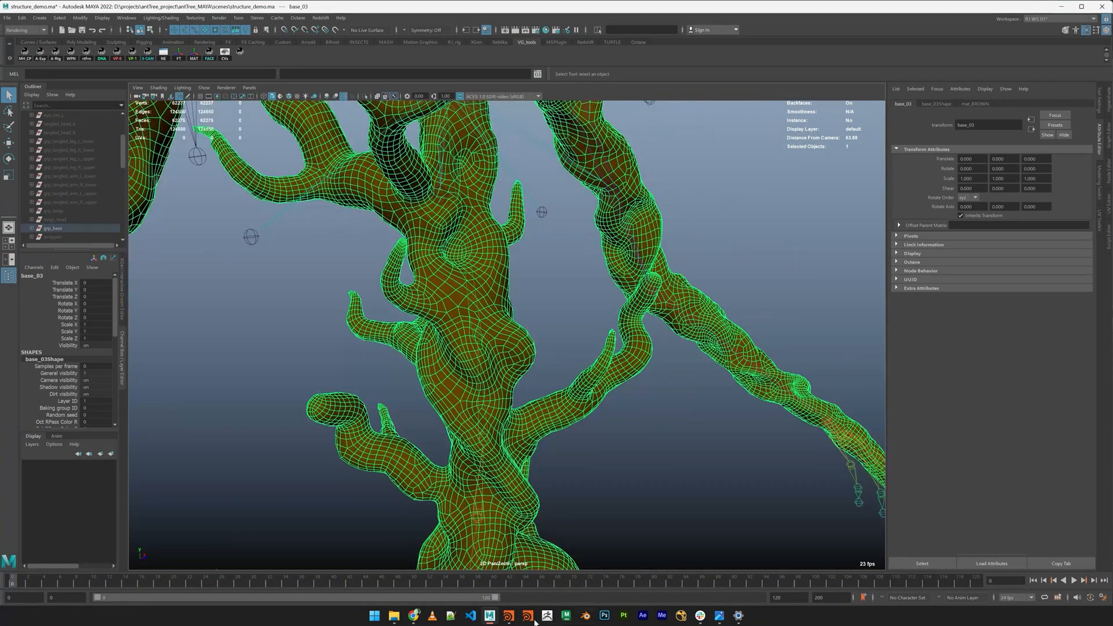
# Switch to Houdini and inspect the remeshed torso up close for comparison with the Maya base
pyautogui.moveTo(509, 616)
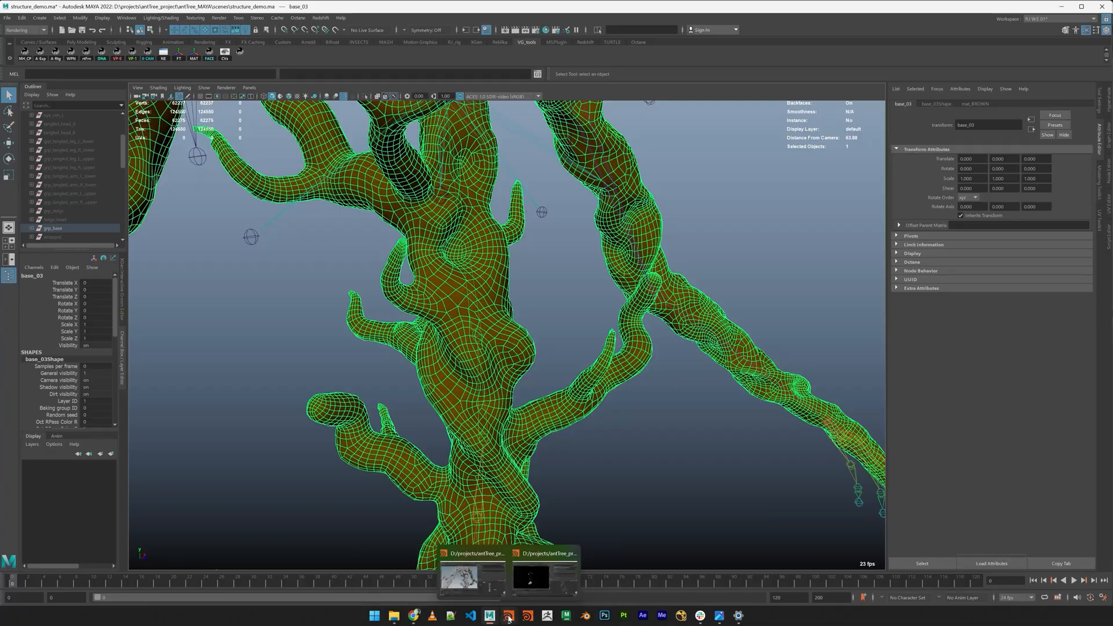
pyautogui.click(492, 554)
pyautogui.moveTo(321, 358); pyautogui.dragTo(105, 130, button='right')
pyautogui.moveTo(397, 273); pyautogui.dragTo(504, 475, button='right')
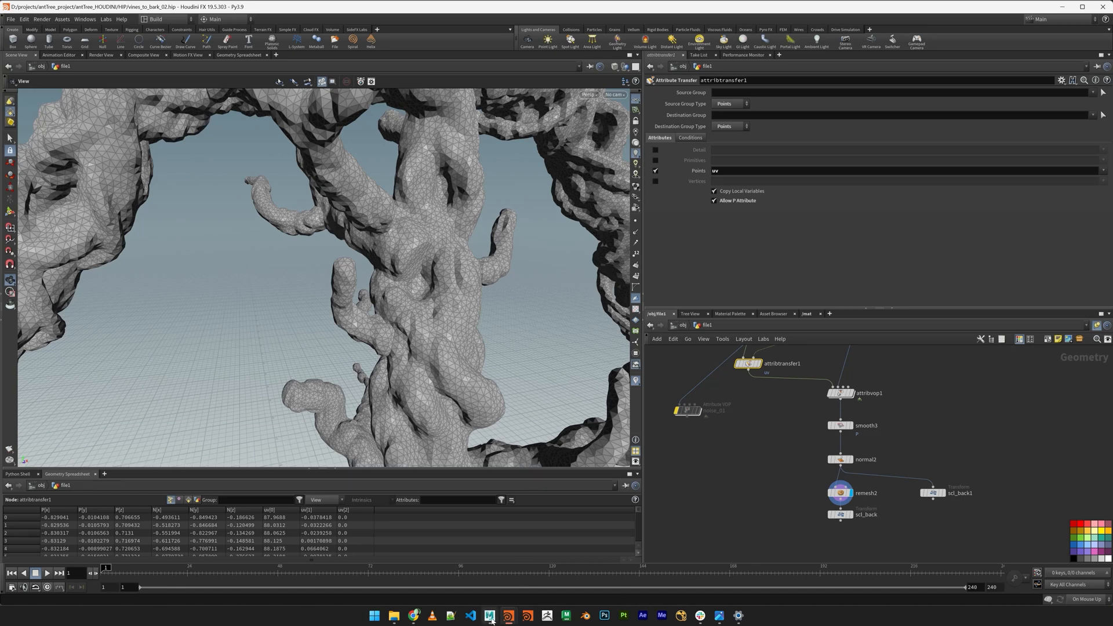
# Switch back to Maya, examine the base_03 topology from the arms to the hips, and clear the selection
pyautogui.moveTo(492, 620)
pyautogui.click(406, 574)
pyautogui.keyDown('alt'); pyautogui.moveTo(445, 370); pyautogui.dragTo(348, 330, button='right'); pyautogui.keyUp('alt')
pyautogui.keyDown('alt'); pyautogui.moveTo(348, 331); pyautogui.dragTo(423, 335); pyautogui.keyUp('alt')
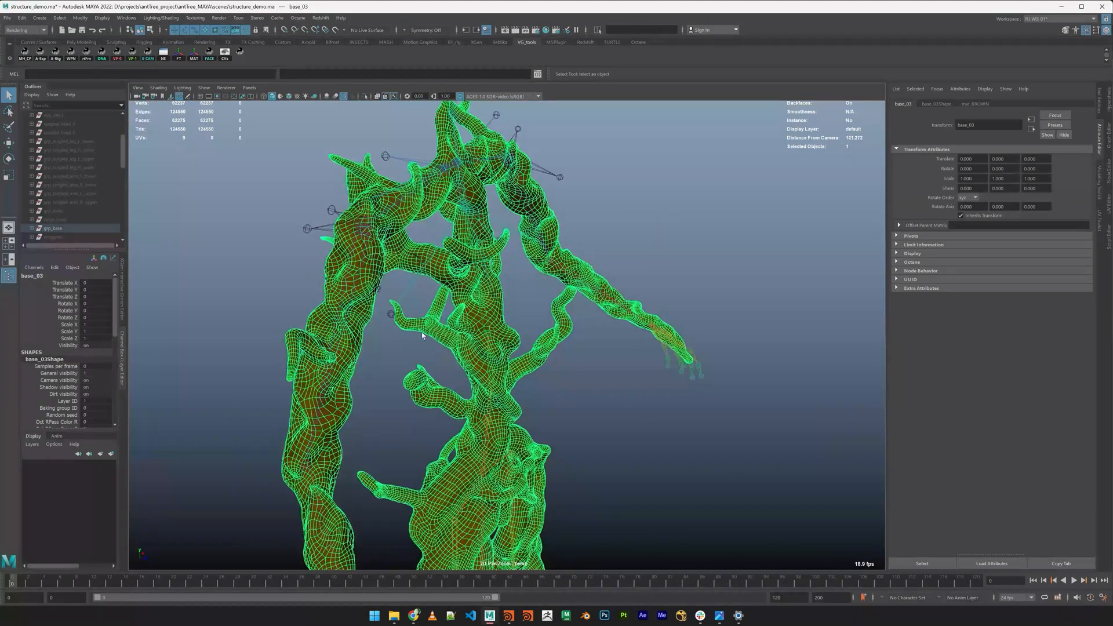
pyautogui.keyDown('alt'); pyautogui.moveTo(502, 342); pyautogui.dragTo(567, 390); pyautogui.keyUp('alt')
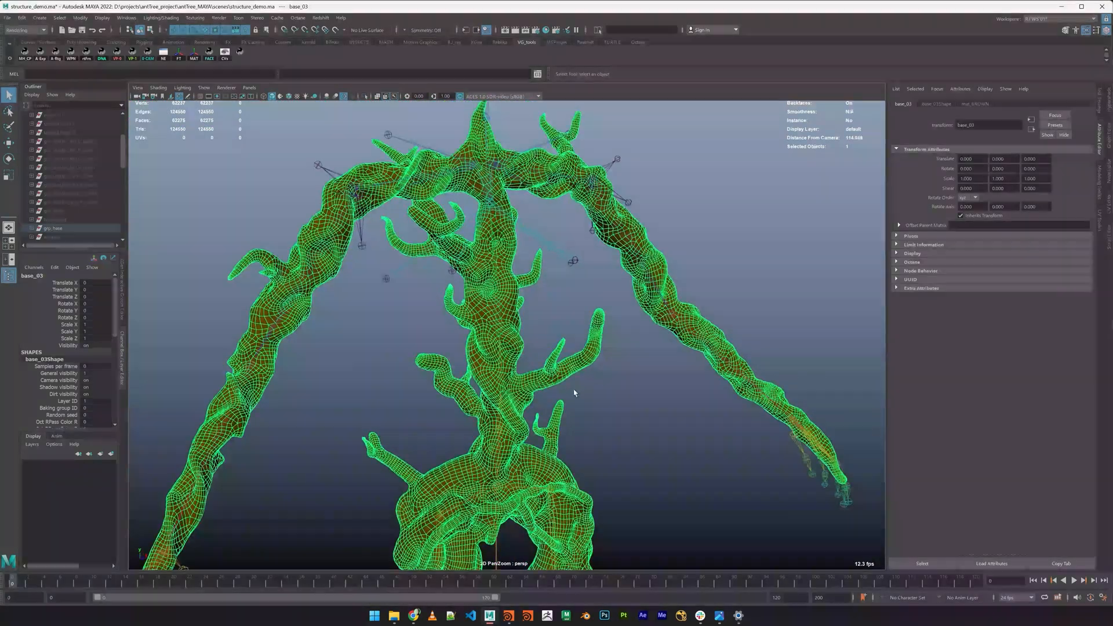
pyautogui.keyDown('alt'); pyautogui.moveTo(567, 391); pyautogui.dragTo(703, 380, button='right'); pyautogui.keyUp('alt')
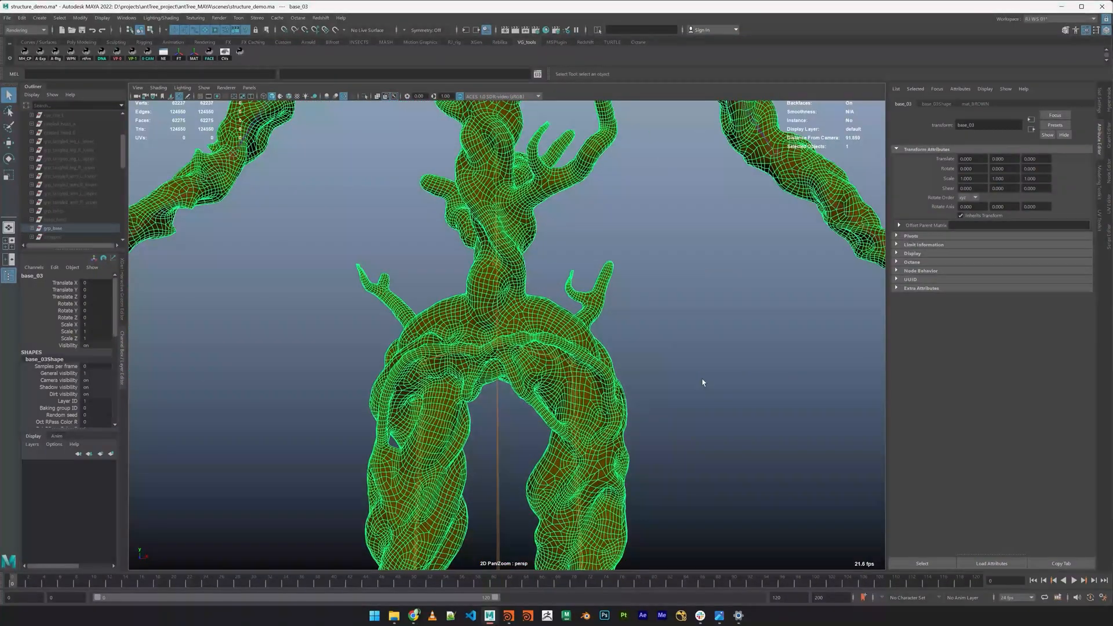
pyautogui.click(705, 385)
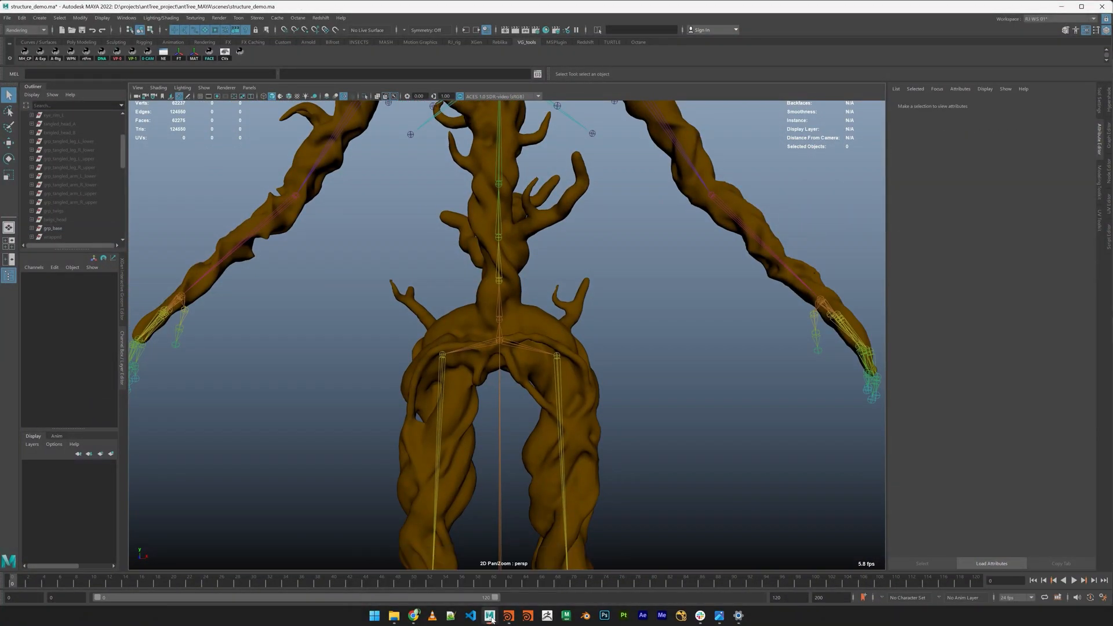
# Show the tangled limb groups from grp_tangled_leg_L_lower through grp_tangled_arm_R_upper
pyautogui.scroll(-5, 568, 461)
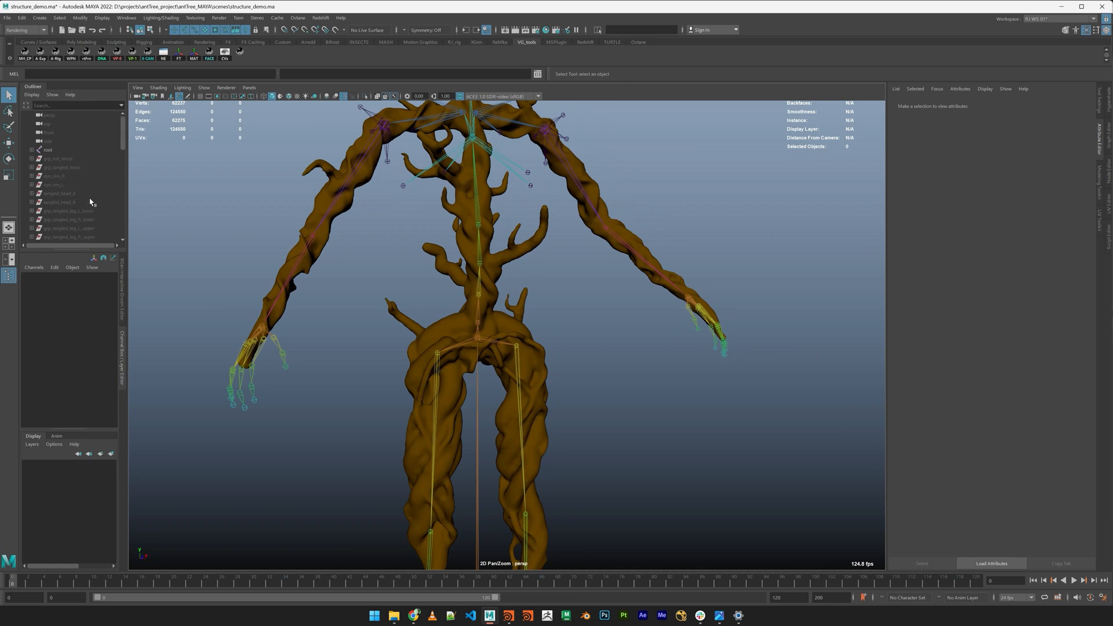
pyautogui.moveTo(75, 159); pyautogui.dragTo(82, 168)
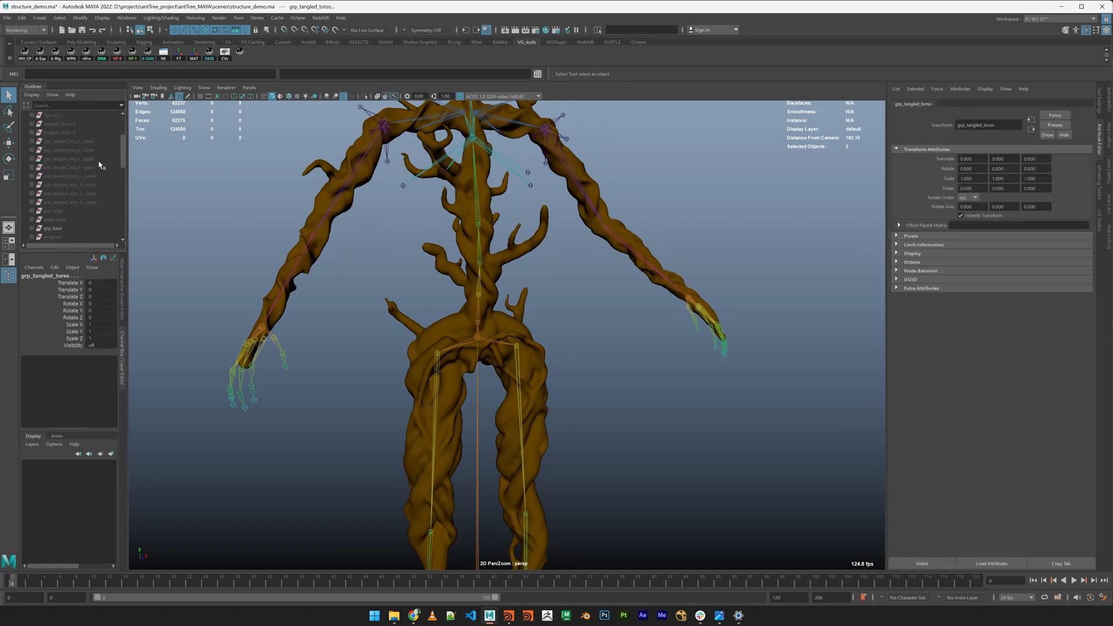
pyautogui.moveTo(87, 154); pyautogui.dragTo(86, 200)
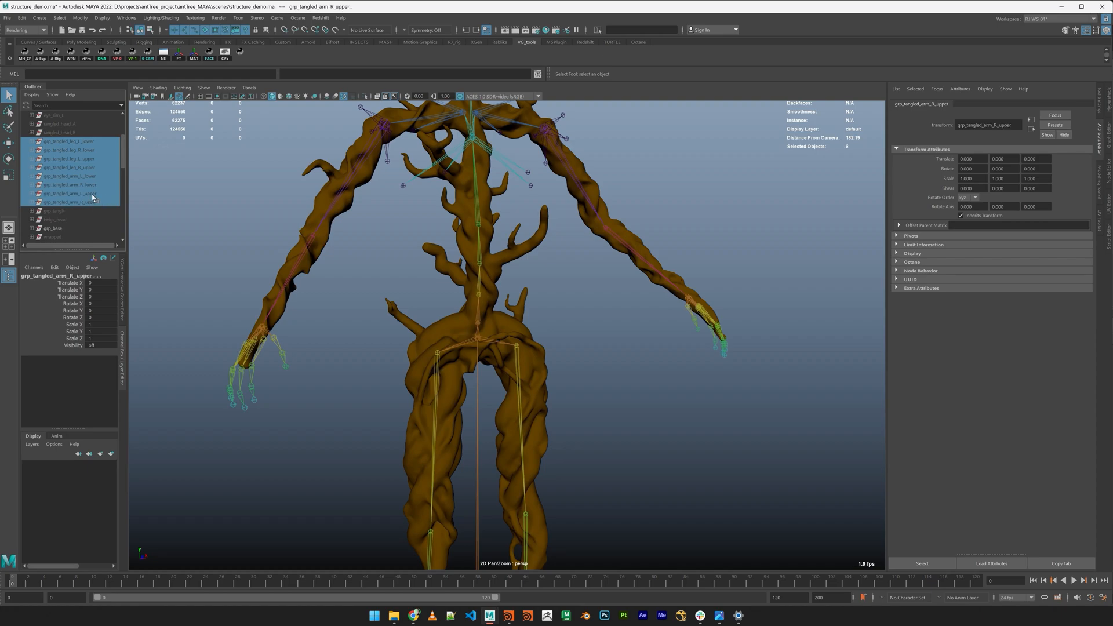
pyautogui.hotkey('ctrl', 'h')
# Inspect how the tangled vines wrap the base body, selecting base_03 and several vine tubes on the lower arm
pyautogui.keyDown('alt'); pyautogui.moveTo(556, 333); pyautogui.dragTo(767, 400); pyautogui.keyUp('alt')
pyautogui.click(804, 352)
pyautogui.keyDown('alt'); pyautogui.moveTo(804, 351); pyautogui.dragTo(743, 355, button='middle'); pyautogui.keyUp('alt')
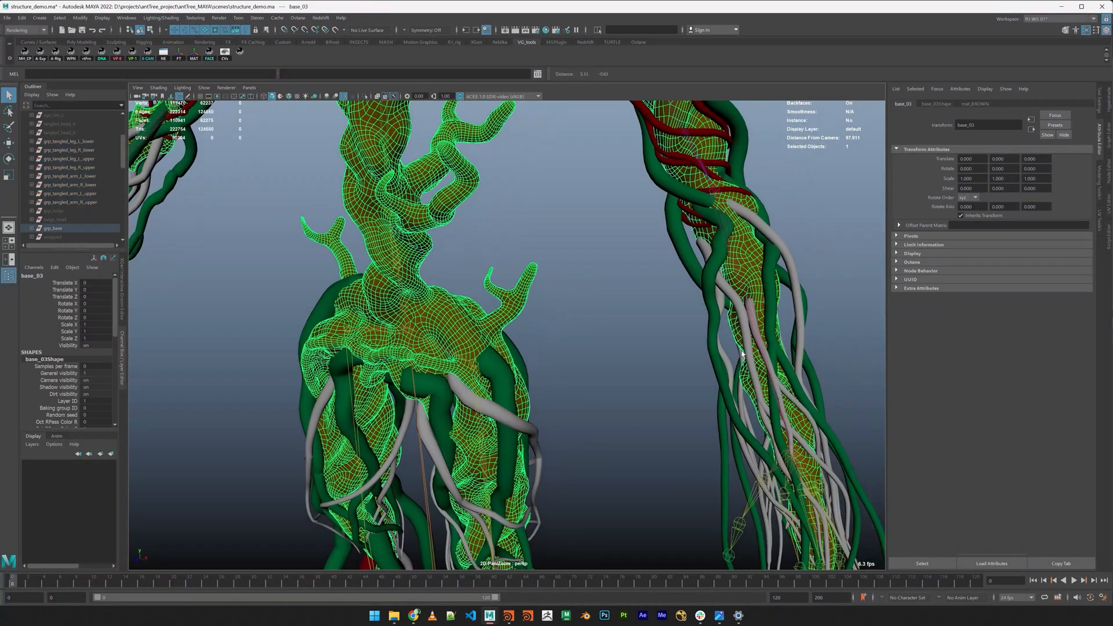
pyautogui.moveTo(705, 415); pyautogui.dragTo(370, 189)
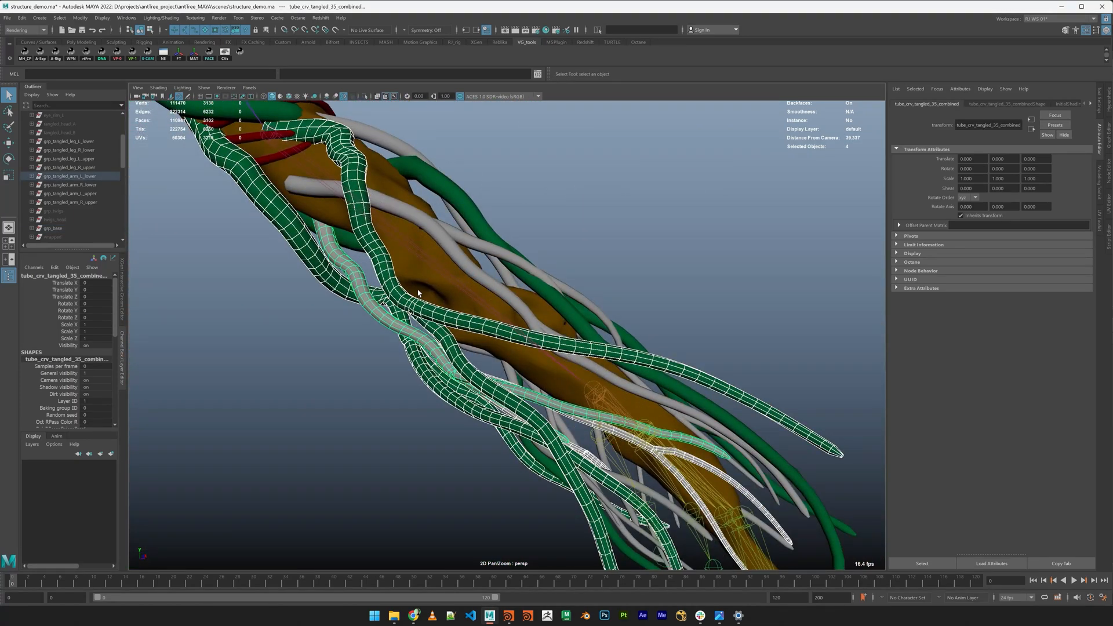
pyautogui.scroll(-5, 792, 426)
pyautogui.keyDown('alt'); pyautogui.moveTo(696, 406); pyautogui.dragTo(507, 335); pyautogui.keyUp('alt')
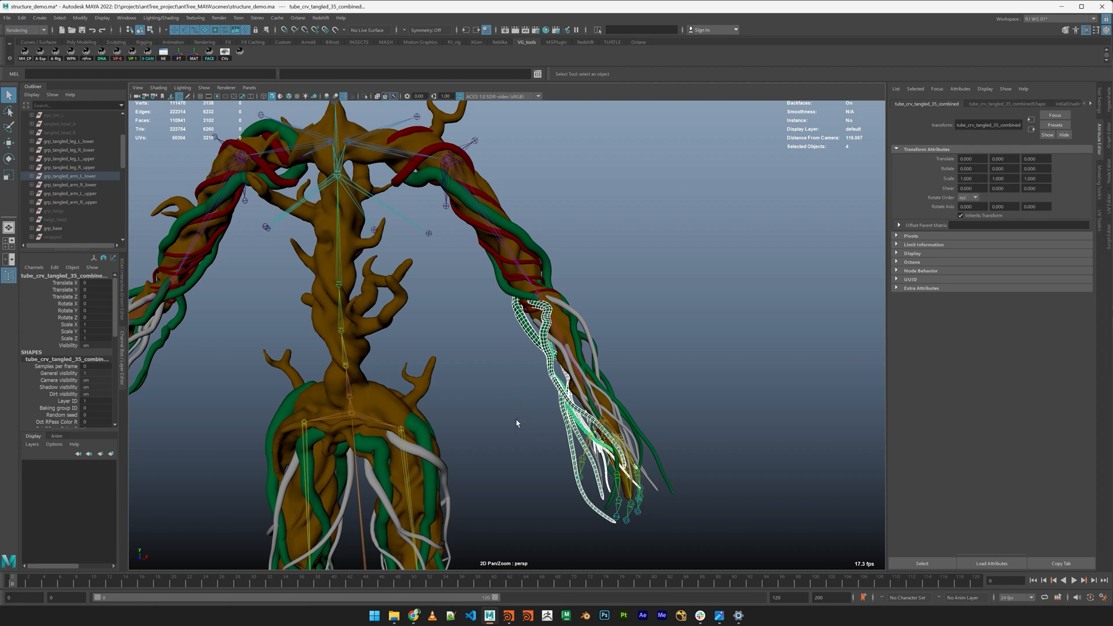
pyautogui.keyDown('alt'); pyautogui.moveTo(517, 423); pyautogui.dragTo(413, 353, button='right'); pyautogui.keyUp('alt')
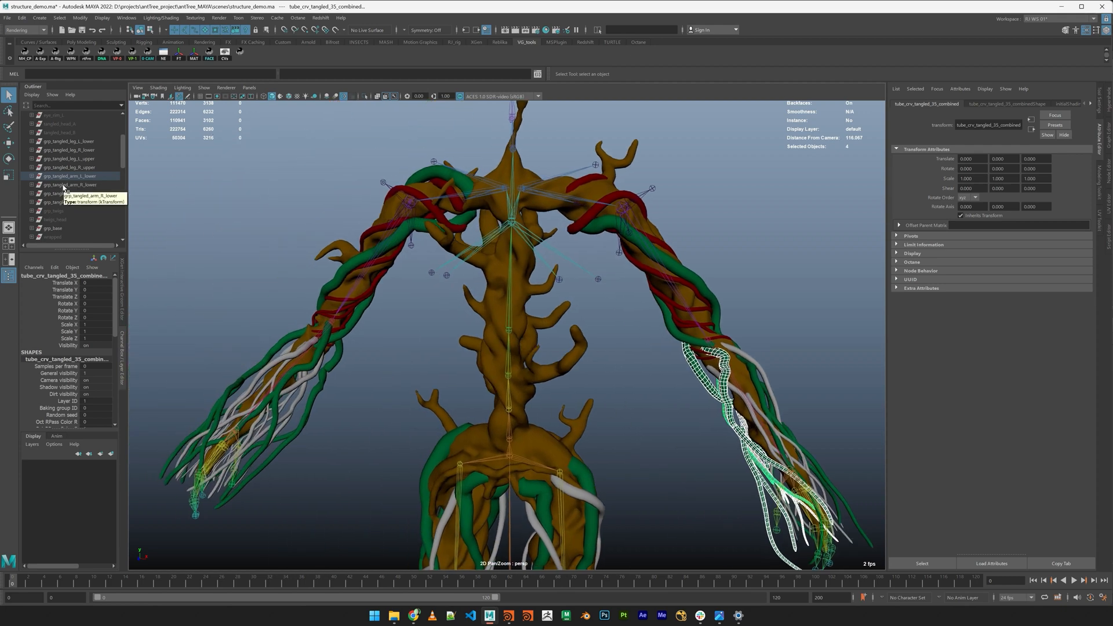
# Switch to Houdini and view the remeshed body around the shoulders and chest
pyautogui.moveTo(512, 622)
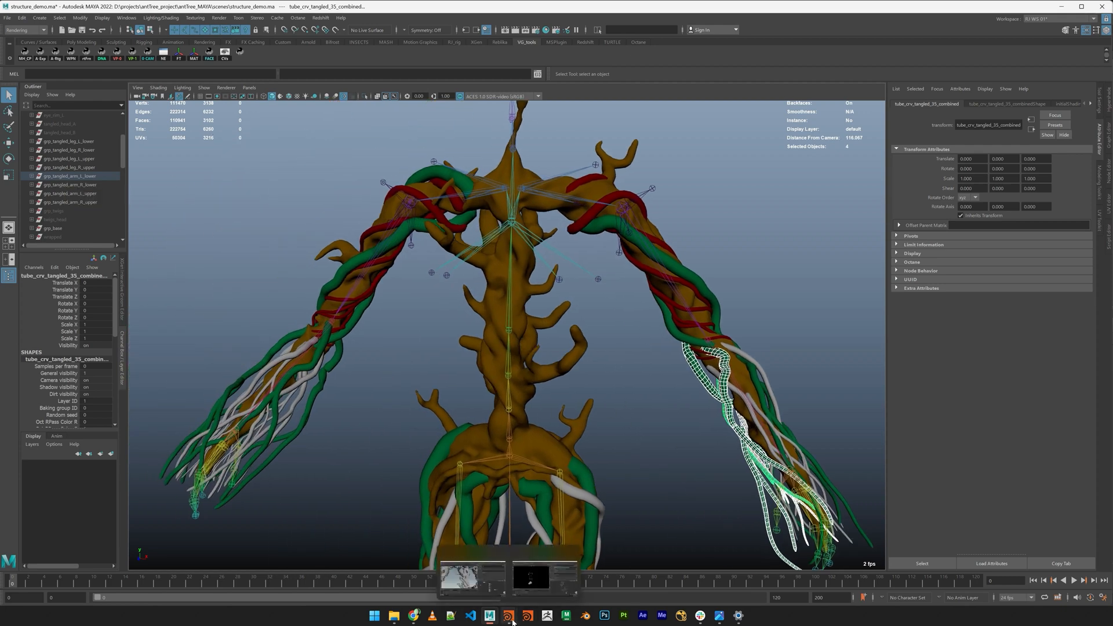
pyautogui.click(458, 577)
pyautogui.keyDown('alt'); pyautogui.moveTo(325, 313); pyautogui.dragTo(406, 325); pyautogui.keyUp('alt')
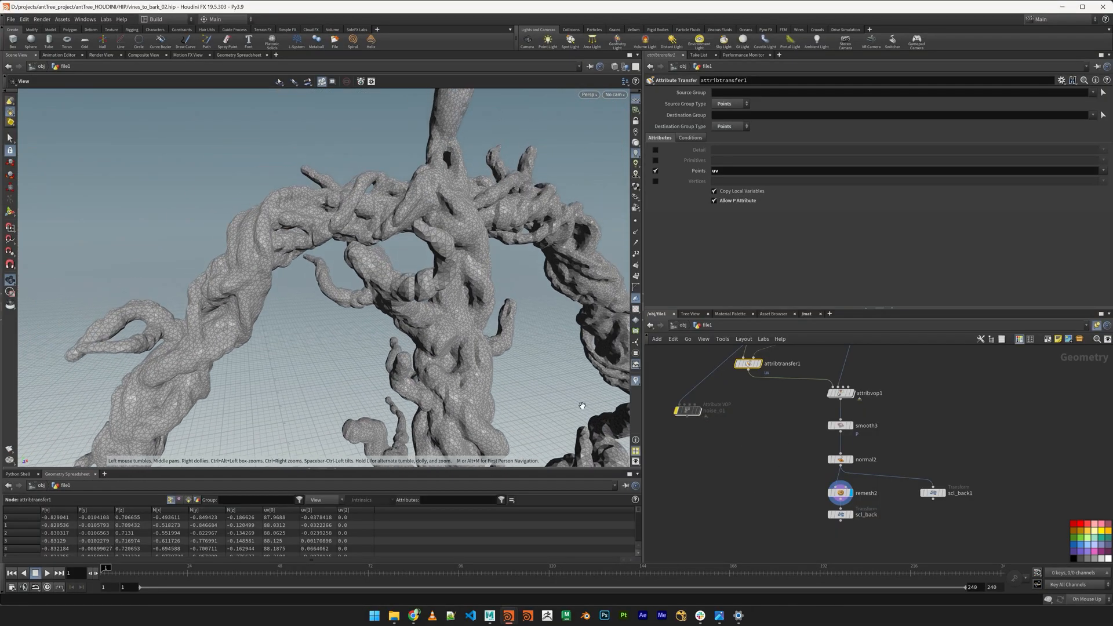
# Connect the upper_limbs file node to the scl transform in place of body, and display the scl result
pyautogui.moveTo(835, 371); pyautogui.dragTo(825, 490, button='middle')
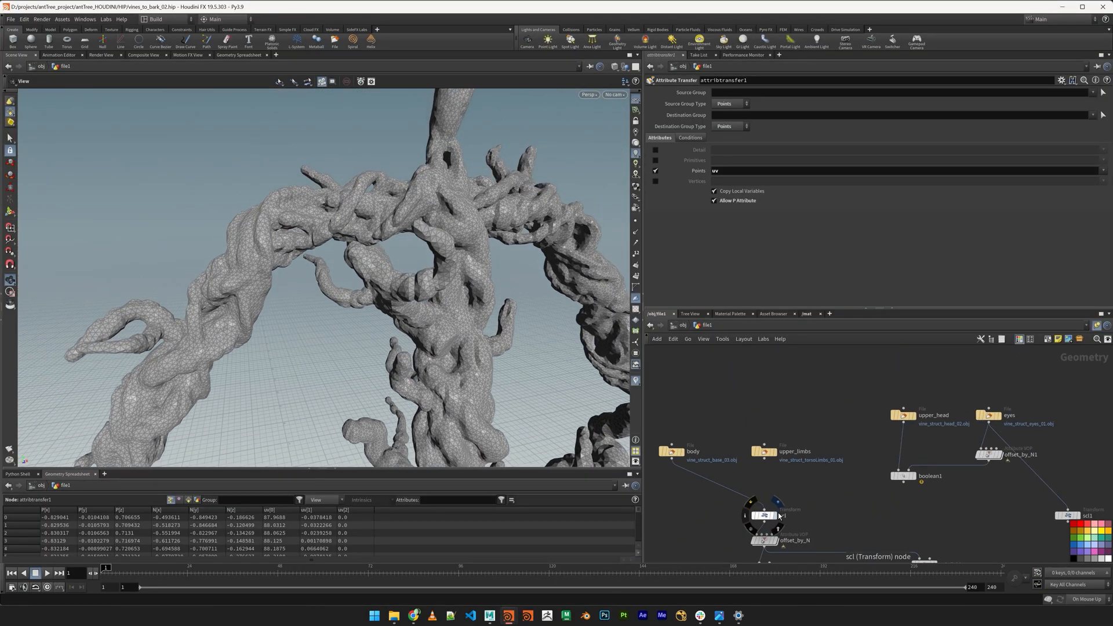
pyautogui.moveTo(765, 510); pyautogui.dragTo(782, 458)
pyautogui.press('Escape')
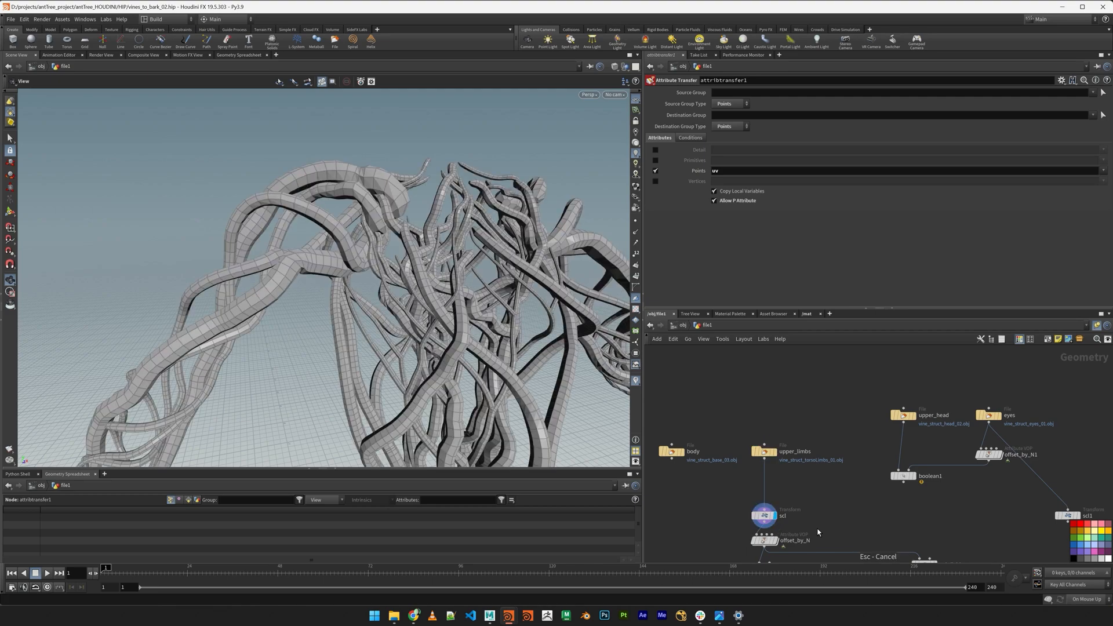
pyautogui.moveTo(521, 400); pyautogui.dragTo(425, 244)
pyautogui.scroll(-5, 477, 328)
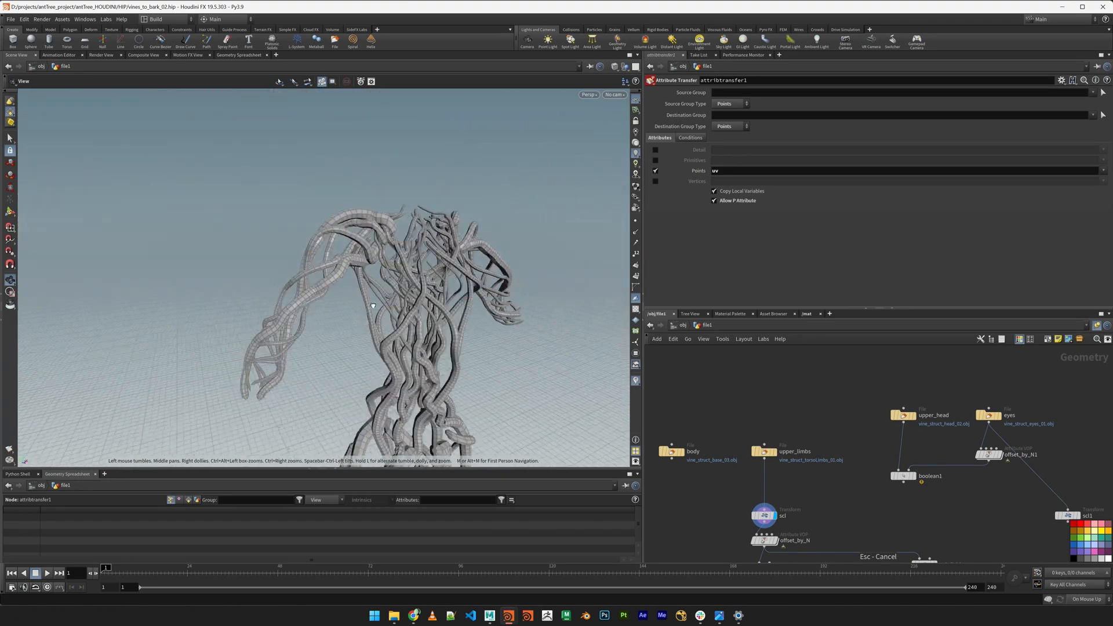
# Inspect the upper_limbs vine geometry around the torso and arms of the displayed scl result
pyautogui.moveTo(477, 328); pyautogui.dragTo(417, 232)
pyautogui.scroll(5, 418, 232)
pyautogui.moveTo(417, 232); pyautogui.dragTo(404, 158, button='middle')
pyautogui.moveTo(404, 157); pyautogui.dragTo(399, 340)
pyautogui.moveTo(436, 199); pyautogui.dragTo(494, 212)
pyautogui.moveTo(842, 444); pyautogui.dragTo(831, 408, button='middle')
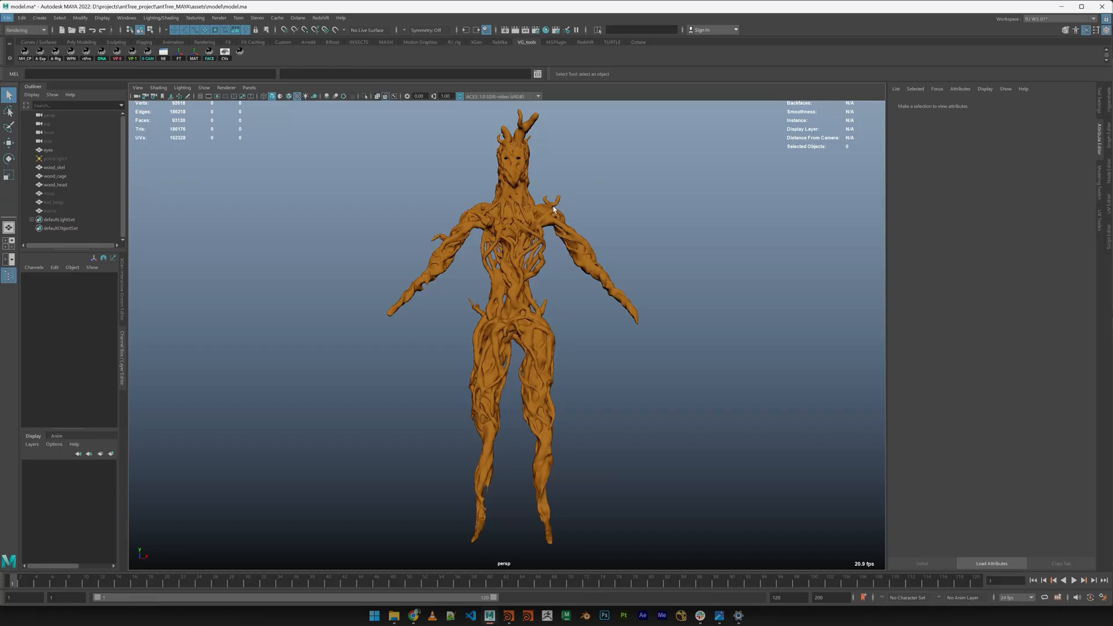
# Switch to Maya and show the wireframe over the shaded tree creature, viewing its head and torso
pyautogui.keyDown('alt'); pyautogui.moveTo(558, 207); pyautogui.dragTo(545, 243); pyautogui.keyUp('alt')
pyautogui.click(545, 243)
pyautogui.keyDown('alt'); pyautogui.moveTo(545, 244); pyautogui.dragTo(476, 376, button='right'); pyautogui.keyUp('alt')
pyautogui.click(301, 193)
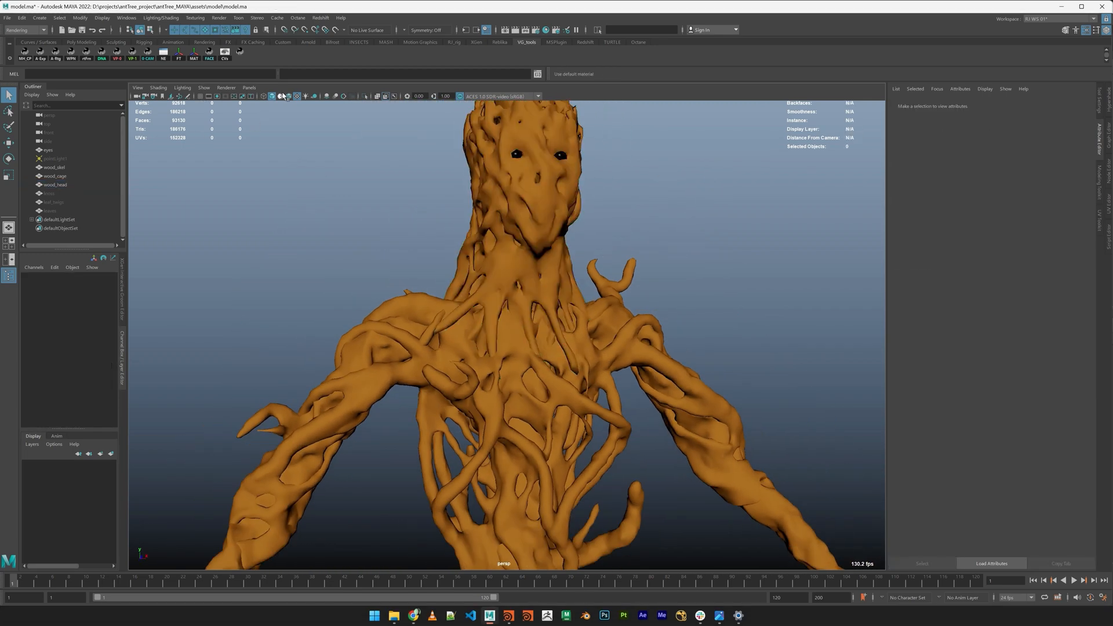
pyautogui.click(284, 96)
pyautogui.moveTo(655, 220)
pyautogui.keyDown('alt'); pyautogui.mouseDown()
pyautogui.moveTo(684, 248)
pyautogui.moveTo(624, 362)
pyautogui.mouseUp(); pyautogui.keyUp('alt')
pyautogui.keyDown('alt'); pyautogui.moveTo(623, 363); pyautogui.dragTo(621, 291, button='middle'); pyautogui.keyUp('alt')
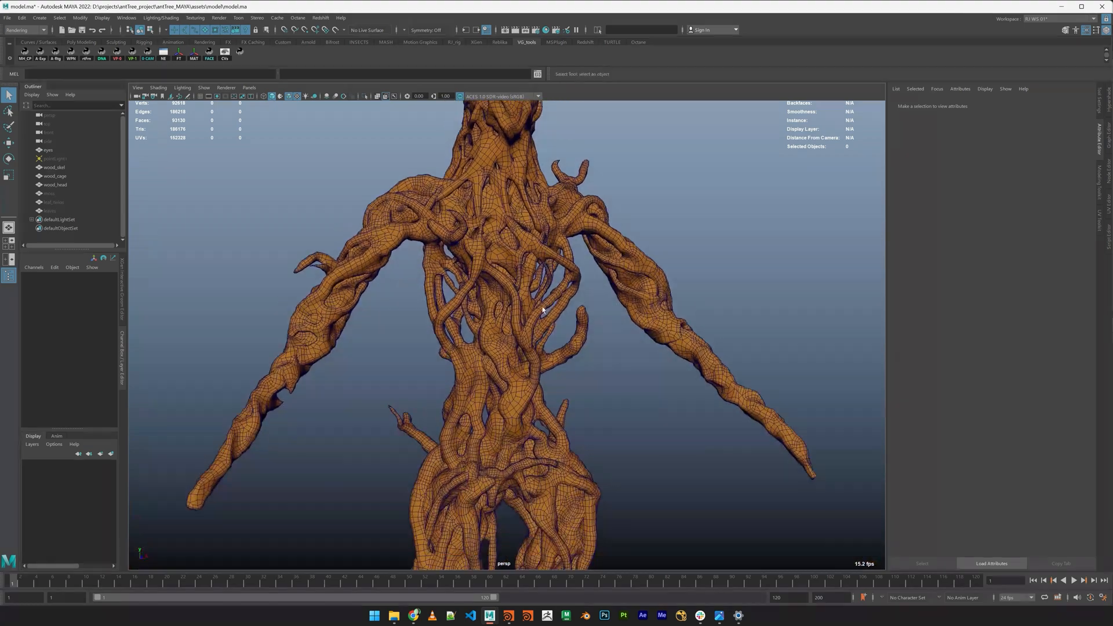
# Examine the quad mesh topology of the tree creature's torso, legs, feet, arms and head from several sides
pyautogui.keyDown('alt'); pyautogui.moveTo(544, 308); pyautogui.dragTo(520, 358, button='right'); pyautogui.keyUp('alt')
pyautogui.keyDown('alt'); pyautogui.moveTo(520, 358); pyautogui.dragTo(571, 371); pyautogui.keyUp('alt')
pyautogui.keyDown('alt'); pyautogui.moveTo(666, 556); pyautogui.dragTo(654, 411, button='middle'); pyautogui.keyUp('alt')
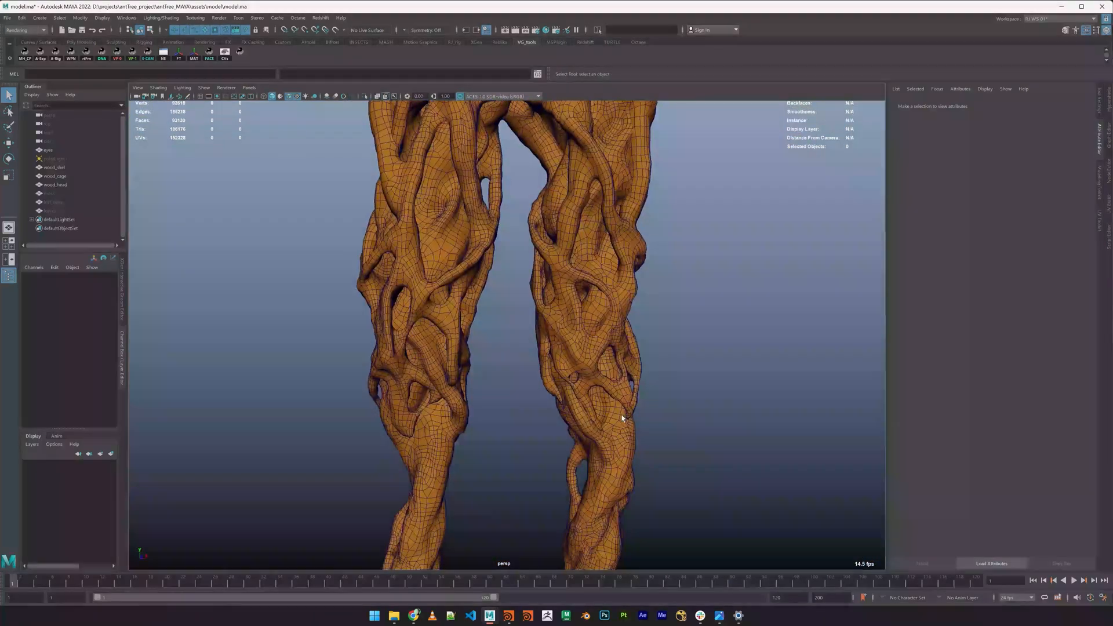
pyautogui.keyDown('alt'); pyautogui.moveTo(607, 393); pyautogui.dragTo(582, 348, button='right'); pyautogui.keyUp('alt')
pyautogui.keyDown('alt'); pyautogui.moveTo(583, 348); pyautogui.dragTo(547, 366); pyautogui.keyUp('alt')
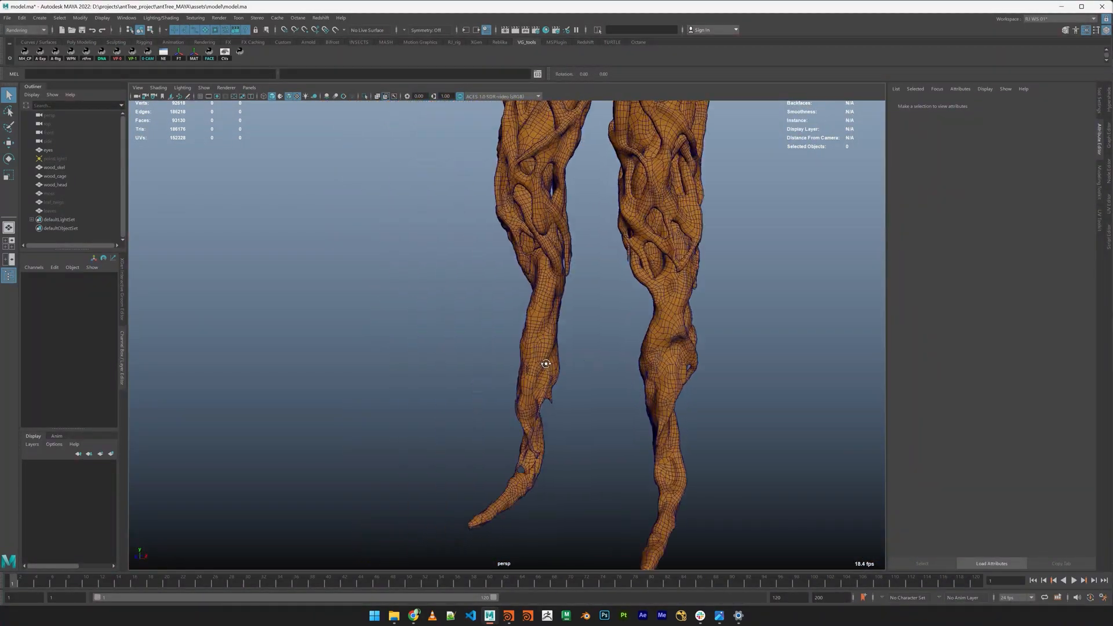
pyautogui.keyDown('alt'); pyautogui.moveTo(547, 366); pyautogui.dragTo(507, 474, button='middle'); pyautogui.keyUp('alt')
pyautogui.keyDown('alt'); pyautogui.moveTo(507, 475); pyautogui.dragTo(551, 281, button='right'); pyautogui.keyUp('alt')
pyautogui.keyDown('alt'); pyautogui.moveTo(551, 280); pyautogui.dragTo(522, 273); pyautogui.keyUp('alt')
pyautogui.keyDown('alt'); pyautogui.moveTo(522, 273); pyautogui.dragTo(515, 425, button='middle'); pyautogui.keyUp('alt')
pyautogui.keyDown('alt'); pyautogui.moveTo(514, 426); pyautogui.dragTo(493, 377, button='right'); pyautogui.keyUp('alt')
pyautogui.keyDown('alt'); pyautogui.moveTo(493, 377); pyautogui.dragTo(597, 348); pyautogui.keyUp('alt')
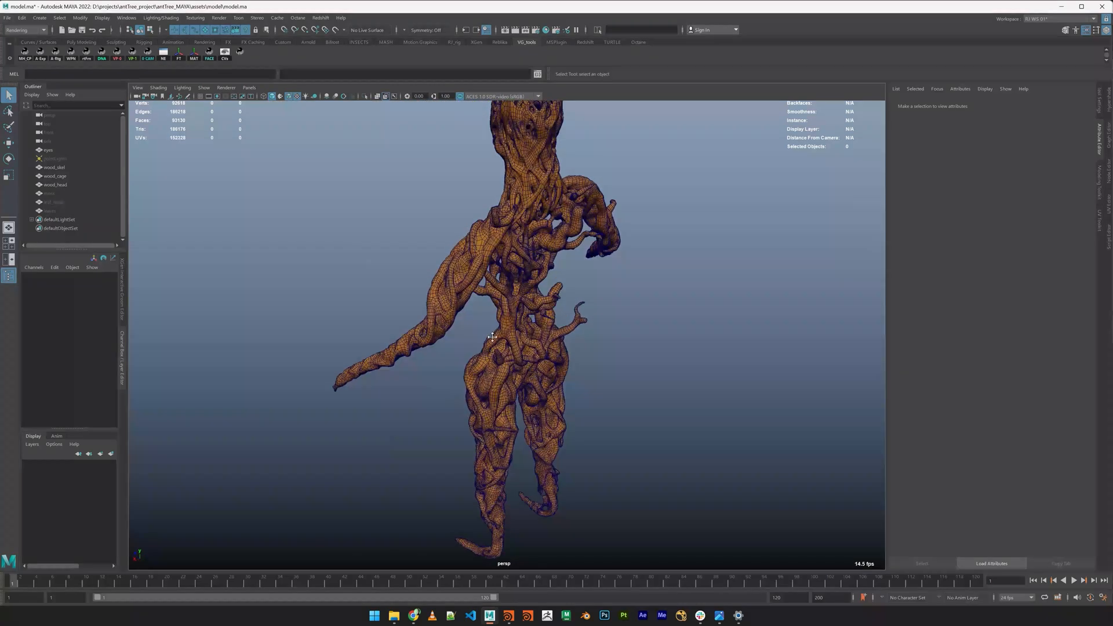
pyautogui.keyDown('alt'); pyautogui.moveTo(598, 348); pyautogui.dragTo(594, 499, button='middle'); pyautogui.keyUp('alt')
pyautogui.keyDown('alt'); pyautogui.moveTo(594, 498); pyautogui.dragTo(608, 474, button='right'); pyautogui.keyUp('alt')
pyautogui.keyDown('alt'); pyautogui.moveTo(609, 474); pyautogui.dragTo(475, 434); pyautogui.keyUp('alt')
pyautogui.keyDown('alt'); pyautogui.moveTo(476, 435); pyautogui.dragTo(439, 399, button='right'); pyautogui.keyUp('alt')
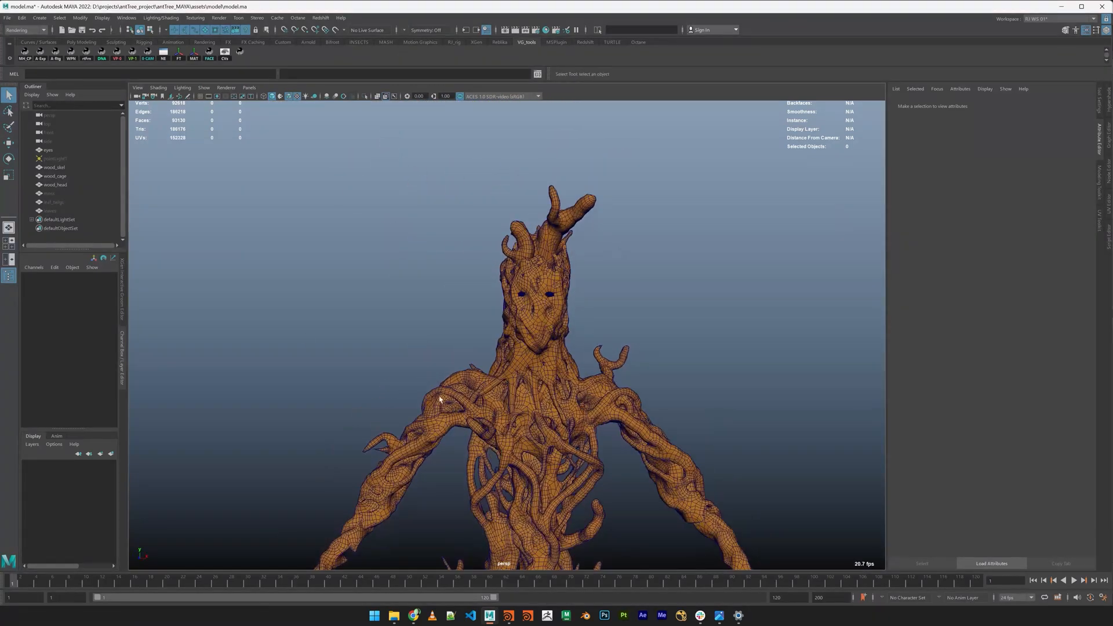
# Unhide the leaves mesh and view how the leaves are distributed over the torso and arms
pyautogui.click(57, 210)
pyautogui.hotkey('shift', 'h')
pyautogui.keyDown('alt'); pyautogui.moveTo(440, 350); pyautogui.dragTo(443, 241, button='middle'); pyautogui.keyUp('alt')
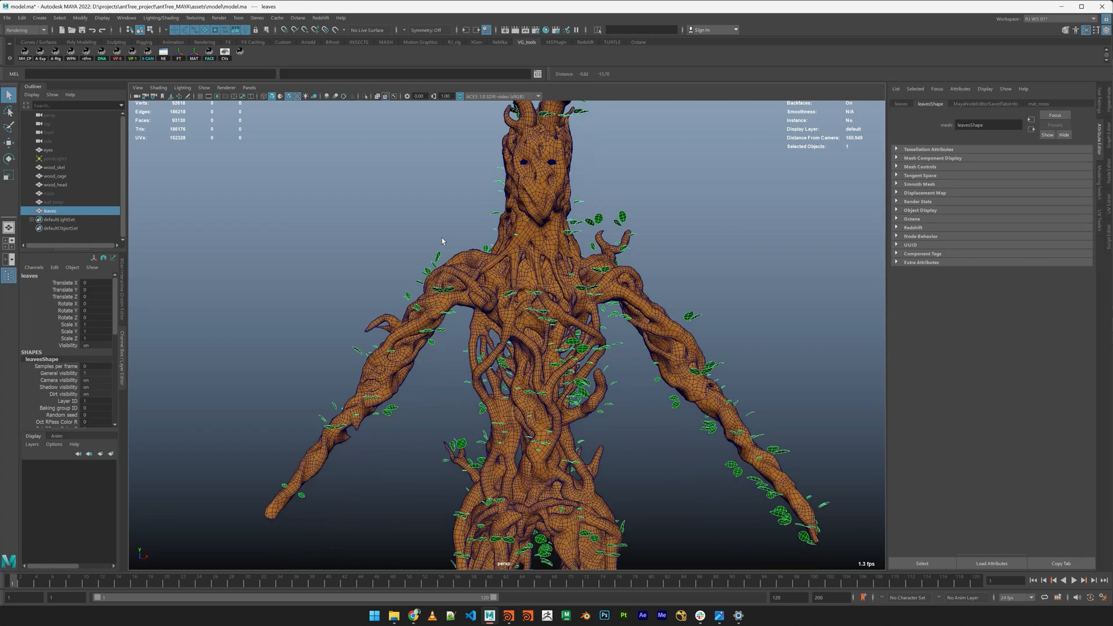
pyautogui.keyDown('alt'); pyautogui.moveTo(443, 242); pyautogui.dragTo(538, 323, button='right'); pyautogui.keyUp('alt')
pyautogui.moveTo(538, 323)
pyautogui.keyDown('alt'); pyautogui.mouseDown()
pyautogui.moveTo(588, 329)
pyautogui.moveTo(543, 320)
pyautogui.mouseUp(); pyautogui.keyUp('alt')
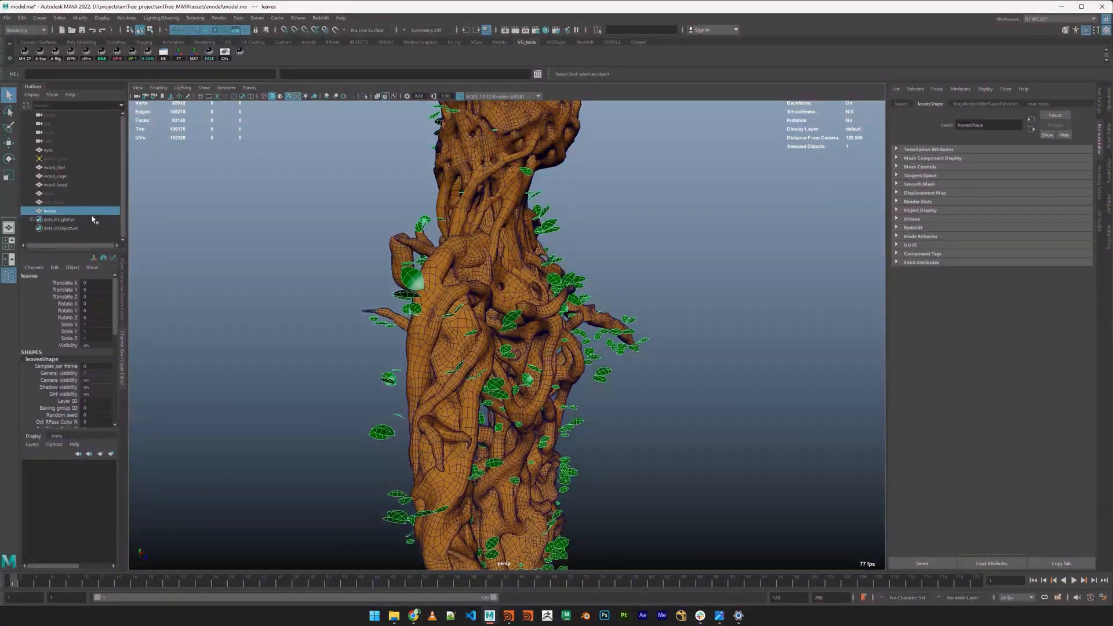
# Unhide the leaf_twigs mesh and view the twigs joining the leaves to the vines up close
pyautogui.click(58, 203)
pyautogui.keyDown('alt'); pyautogui.moveTo(556, 297); pyautogui.dragTo(701, 388, button='right'); pyautogui.keyUp('alt')
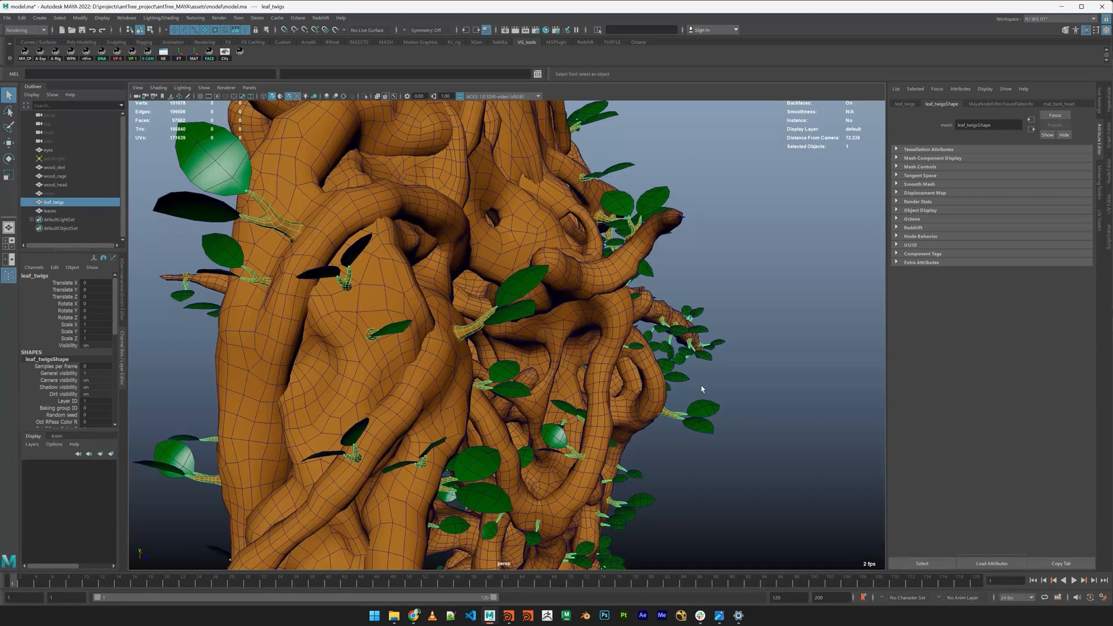
pyautogui.keyDown('alt'); pyautogui.moveTo(701, 388); pyautogui.dragTo(671, 373); pyautogui.keyUp('alt')
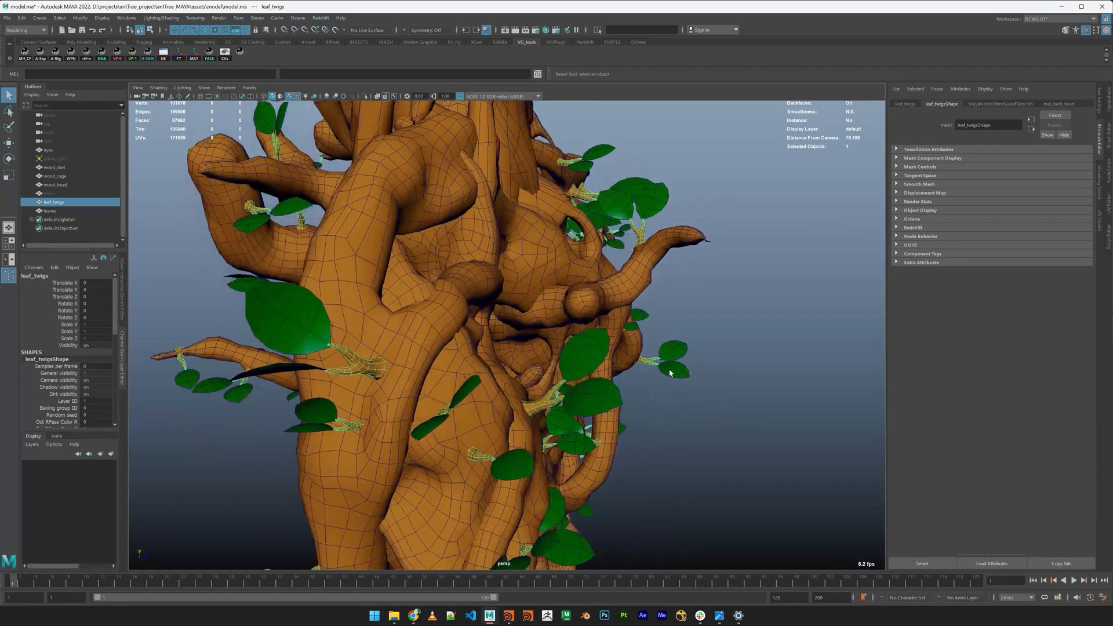
# Unhide the moss mesh, clear the selection and view the moss in the gaps between the chest vines
pyautogui.click(38, 193)
pyautogui.press('h')
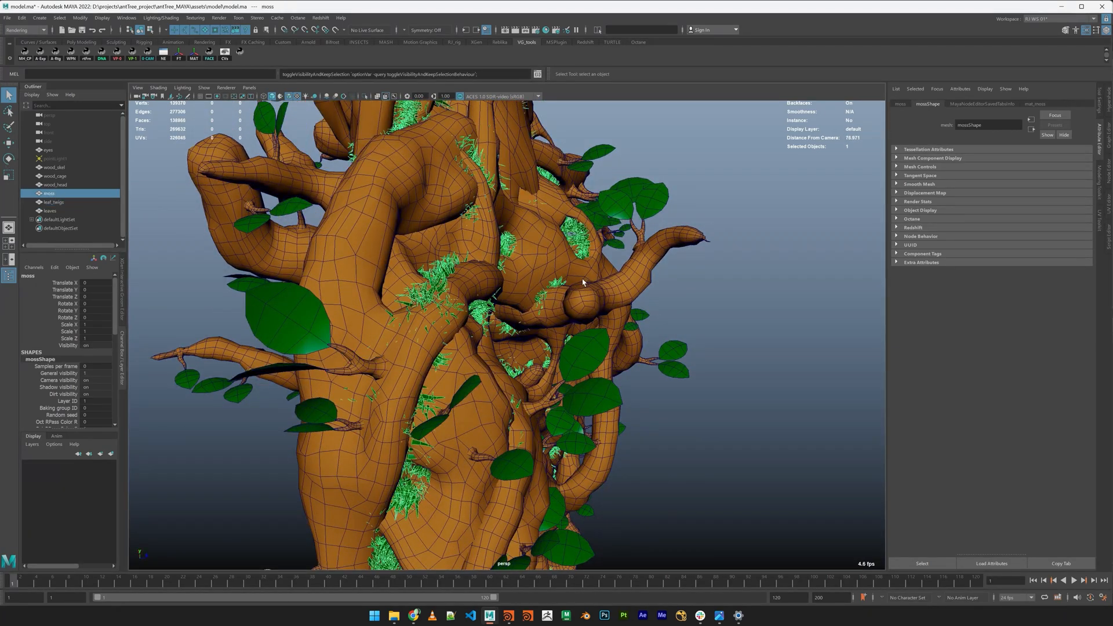
pyautogui.keyDown('alt'); pyautogui.moveTo(580, 295); pyautogui.dragTo(671, 300); pyautogui.keyUp('alt')
pyautogui.keyDown('alt'); pyautogui.moveTo(670, 301); pyautogui.dragTo(396, 389); pyautogui.keyUp('alt')
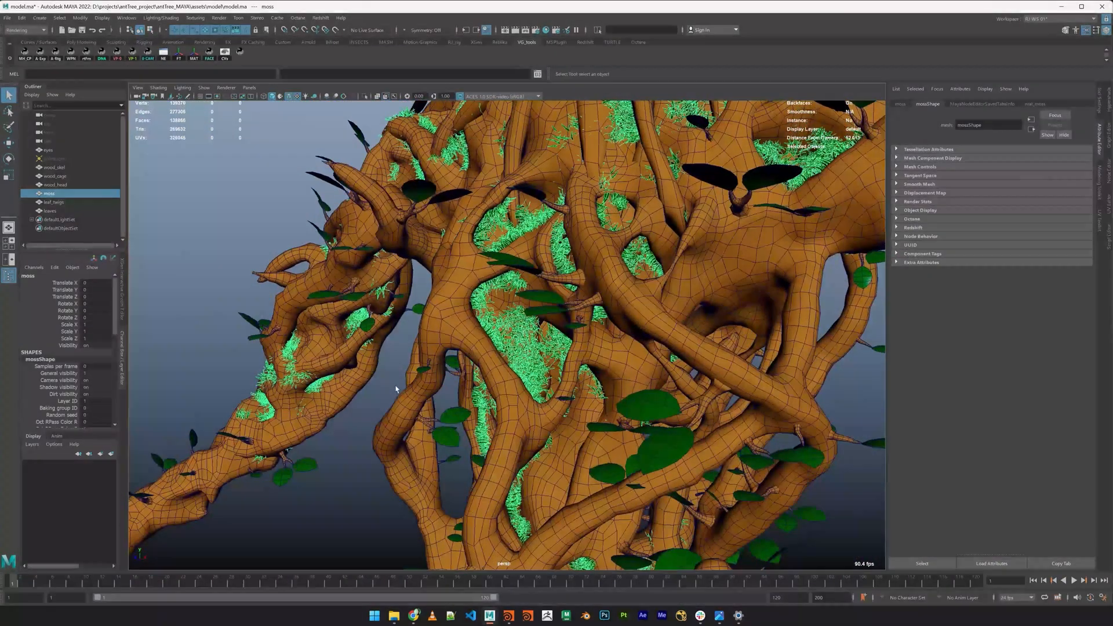
pyautogui.click(349, 457)
pyautogui.keyDown('alt'); pyautogui.moveTo(547, 392); pyautogui.dragTo(571, 381); pyautogui.keyUp('alt')
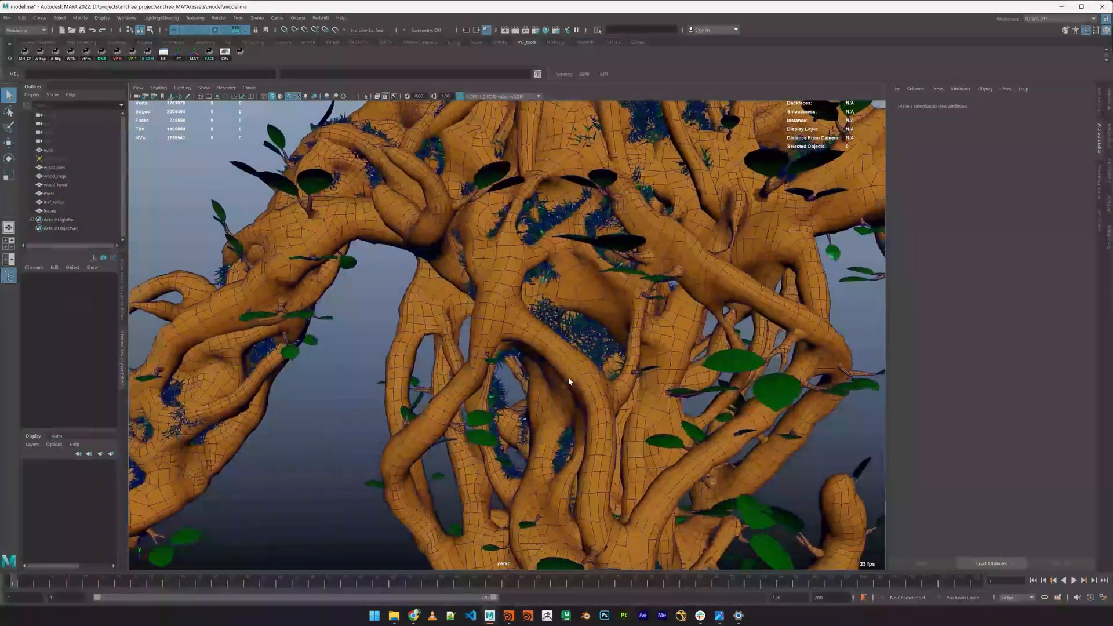
pyautogui.keyDown('alt'); pyautogui.moveTo(572, 380); pyautogui.dragTo(608, 408, button='right'); pyautogui.keyUp('alt')
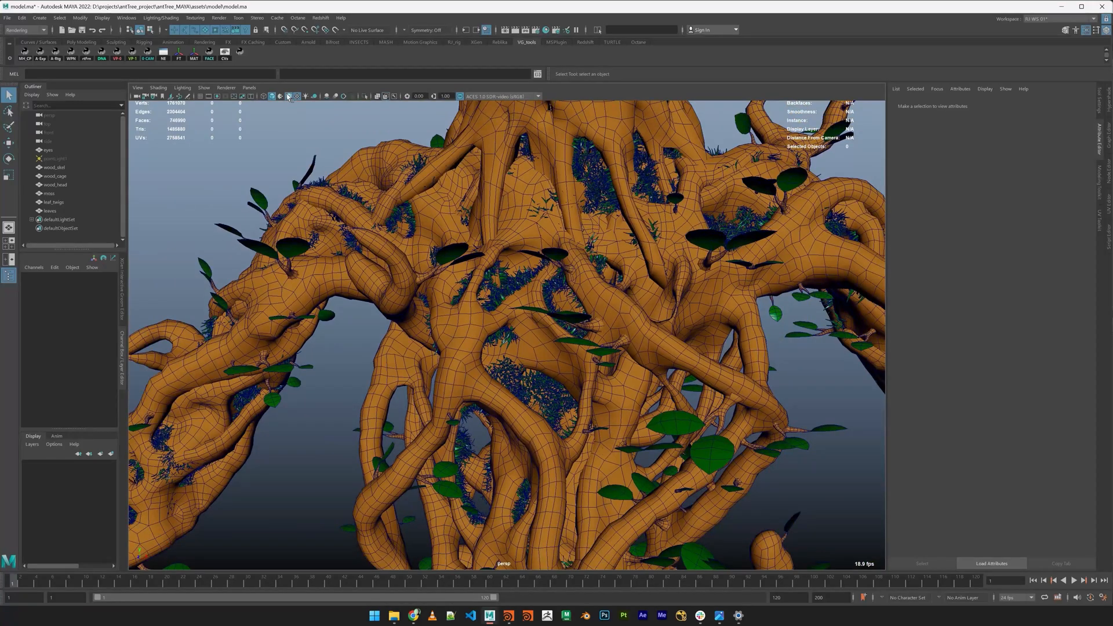
# Turn off the wireframe overlay, select leaf_twigs and inspect the forked leaf twigs around the body
pyautogui.click(289, 97)
pyautogui.moveTo(377, 232)
pyautogui.keyDown('alt'); pyautogui.mouseDown()
pyautogui.moveTo(467, 253)
pyautogui.moveTo(619, 354)
pyautogui.moveTo(547, 315)
pyautogui.moveTo(580, 313)
pyautogui.moveTo(622, 353)
pyautogui.moveTo(572, 266)
pyautogui.moveTo(607, 371)
pyautogui.mouseUp(); pyautogui.keyUp('alt')
pyautogui.click(464, 394)
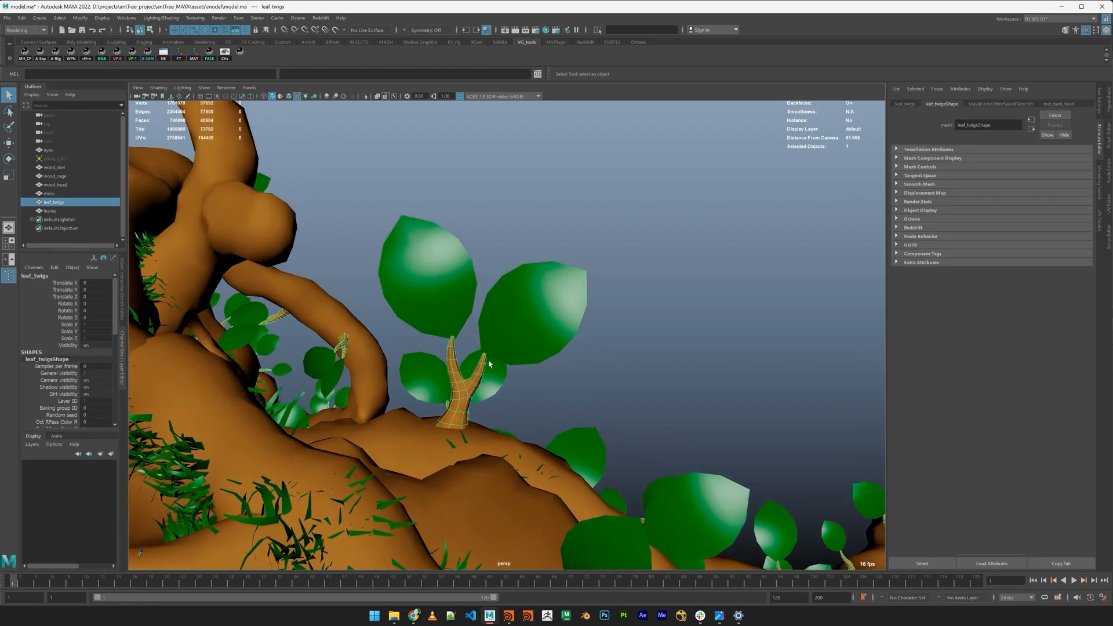
pyautogui.moveTo(464, 394)
pyautogui.keyDown('alt'); pyautogui.mouseDown(button='right')
pyautogui.moveTo(542, 431)
pyautogui.moveTo(535, 401)
pyautogui.moveTo(483, 392)
pyautogui.mouseUp(button='right'); pyautogui.keyUp('alt')
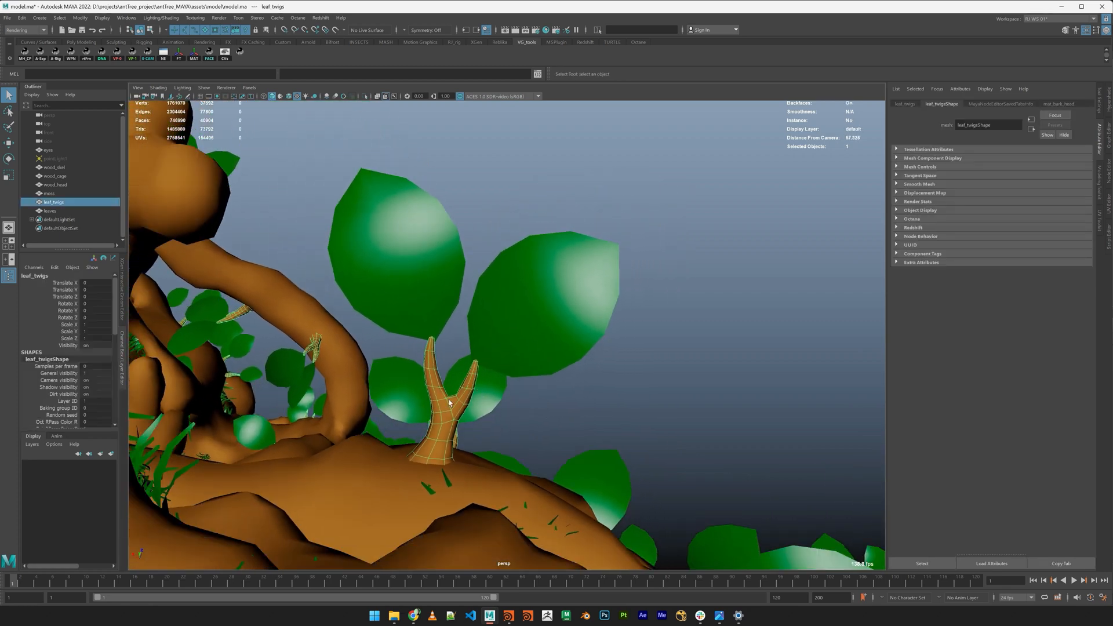
pyautogui.moveTo(525, 401)
pyautogui.keyDown('alt'); pyautogui.mouseDown()
pyautogui.moveTo(454, 350)
pyautogui.moveTo(452, 361)
pyautogui.moveTo(526, 367)
pyautogui.moveTo(504, 399)
pyautogui.moveTo(544, 398)
pyautogui.moveTo(544, 371)
pyautogui.moveTo(543, 401)
pyautogui.mouseUp(); pyautogui.keyUp('alt')
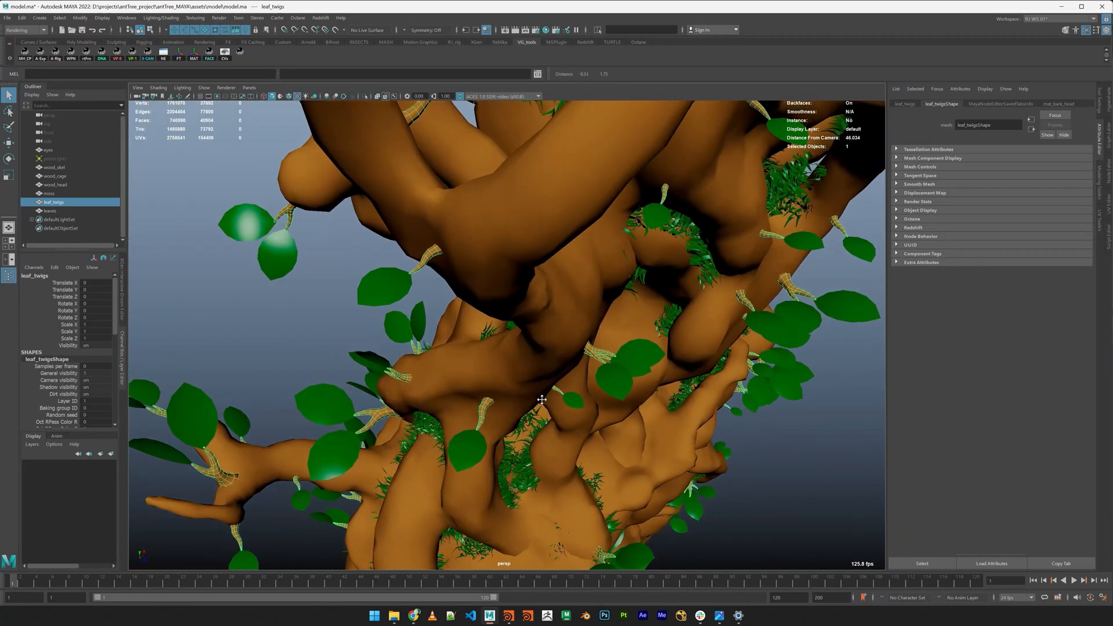
pyautogui.keyDown('alt'); pyautogui.moveTo(543, 400); pyautogui.dragTo(382, 319, button='right'); pyautogui.keyUp('alt')
pyautogui.keyDown('alt'); pyautogui.moveTo(382, 319); pyautogui.dragTo(548, 366); pyautogui.keyUp('alt')
pyautogui.keyDown('alt'); pyautogui.moveTo(548, 366); pyautogui.dragTo(461, 584, button='middle'); pyautogui.keyUp('alt')
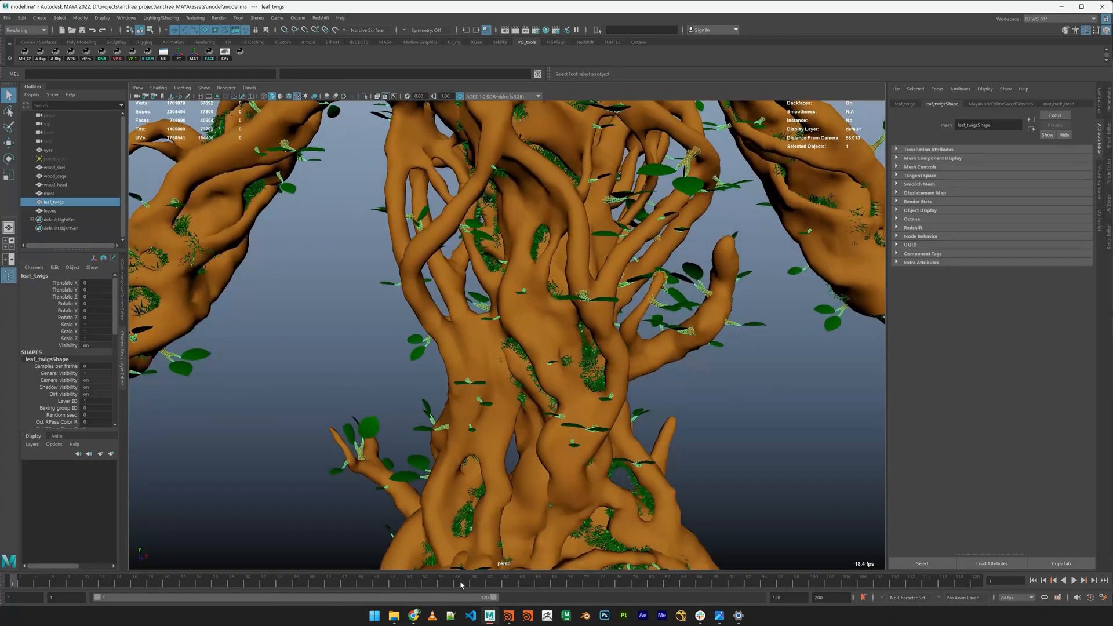
# Switch to Houdini's leaves_gen network in antTree_01.hip and find the twig_A and twig_A1 file nodes
pyautogui.moveTo(509, 619)
pyautogui.click(469, 577)
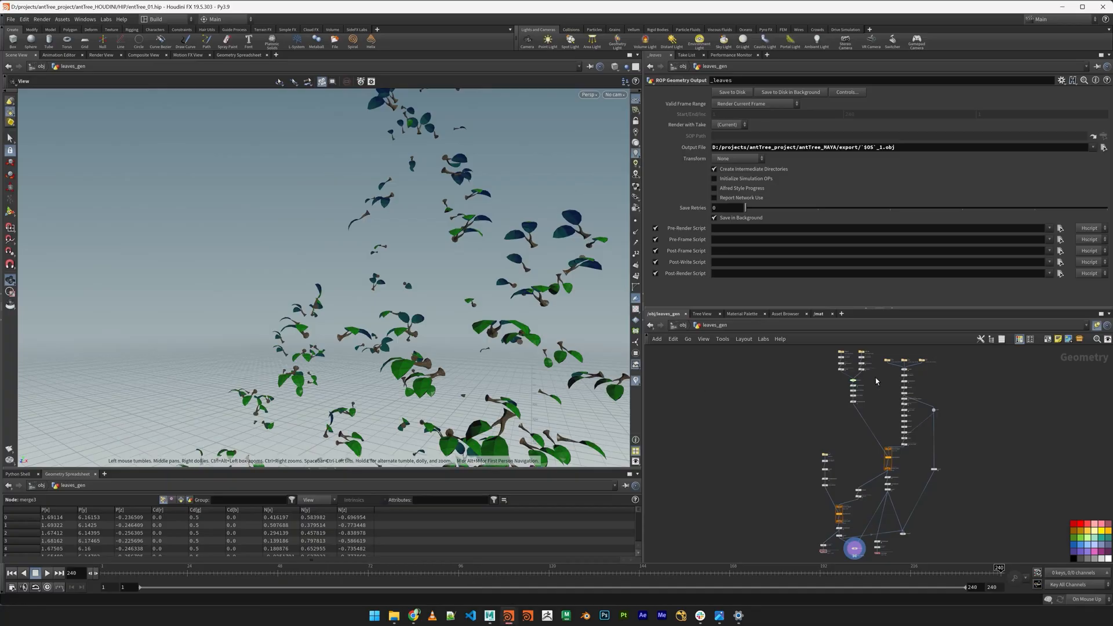
pyautogui.scroll(6, 876, 381)
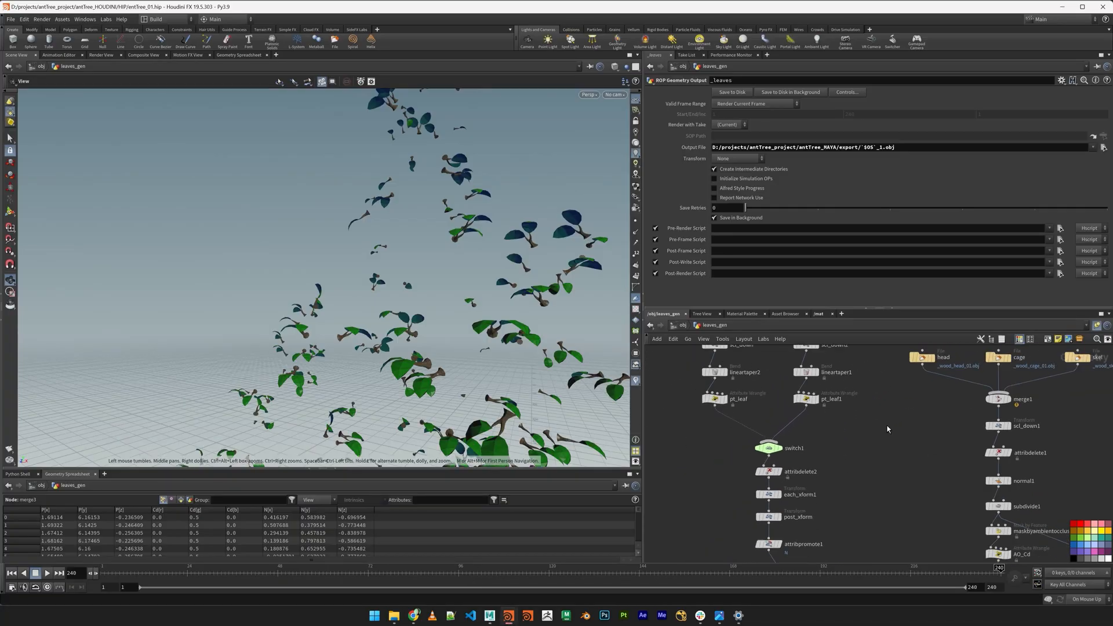
pyautogui.moveTo(887, 430); pyautogui.dragTo(894, 514, button='middle')
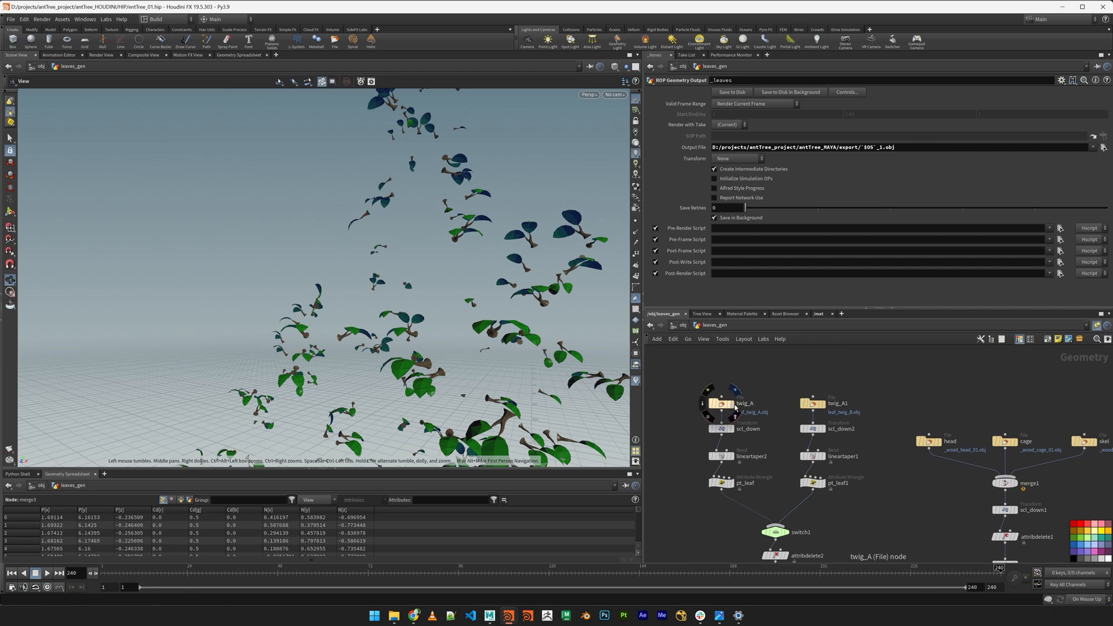
# Display the scl_down result of twig_A and the scl_down2 result of twig_A1 to compare both twig models
pyautogui.click(731, 429)
pyautogui.click(717, 431)
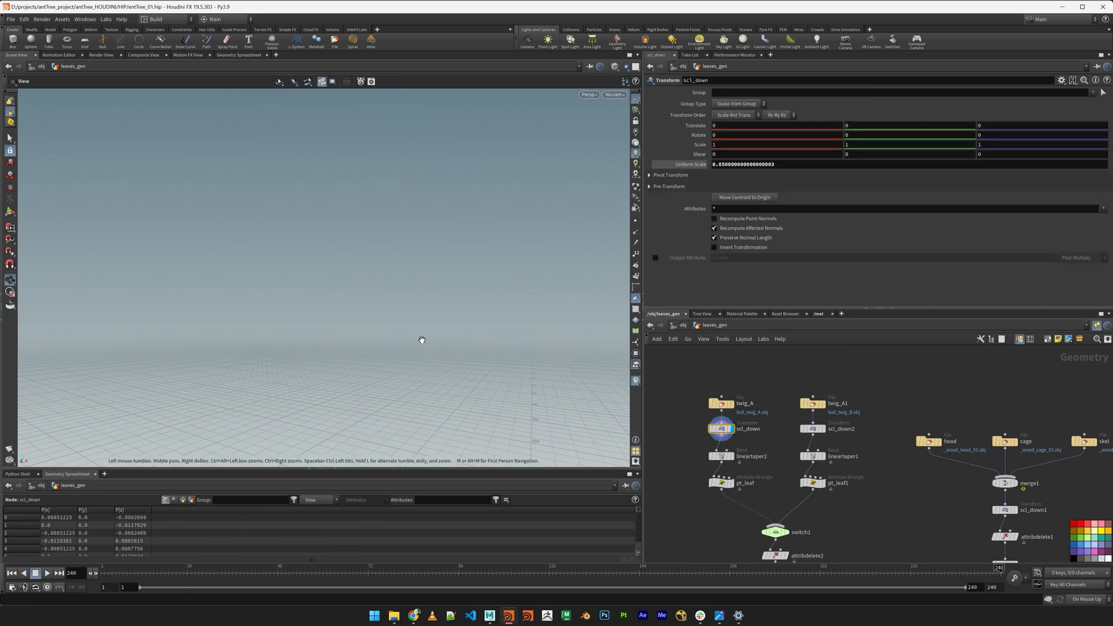
pyautogui.press('h')
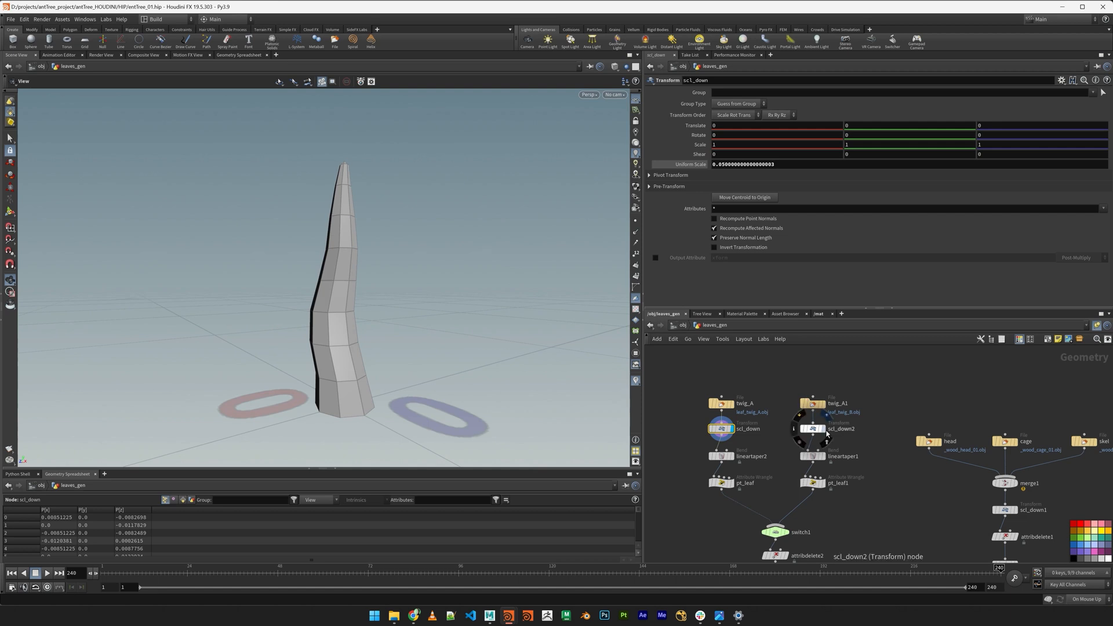
pyautogui.click(826, 431)
pyautogui.moveTo(445, 341); pyautogui.dragTo(446, 339)
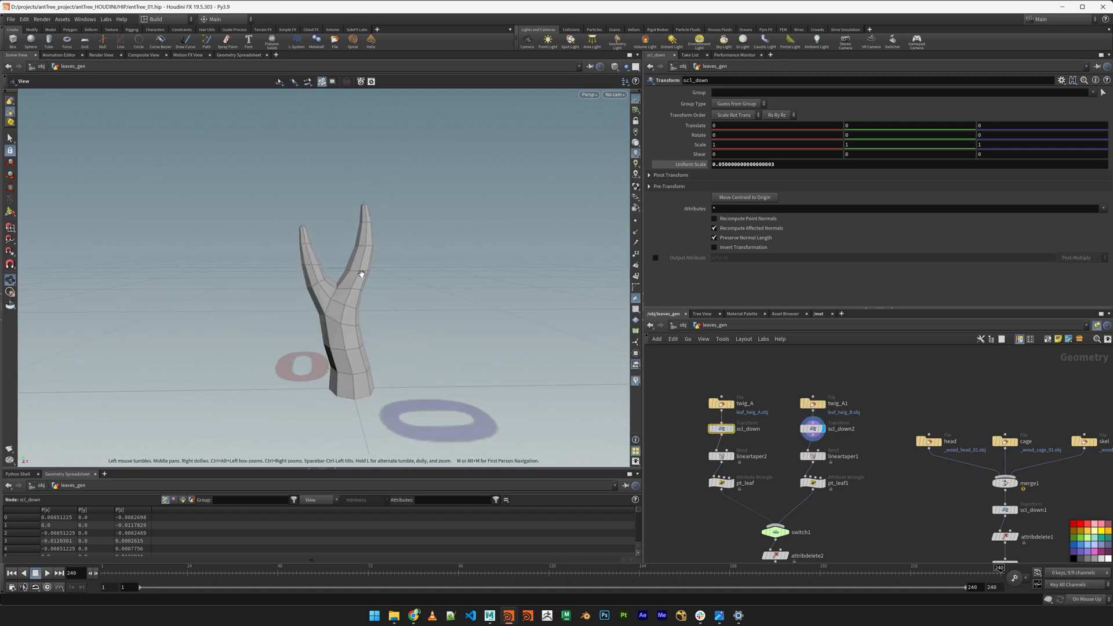
# Display the scl_down1 result of the merged head, cage and skel meshes, framed around the torso and arms
pyautogui.moveTo(892, 497); pyautogui.dragTo(887, 398, button='middle')
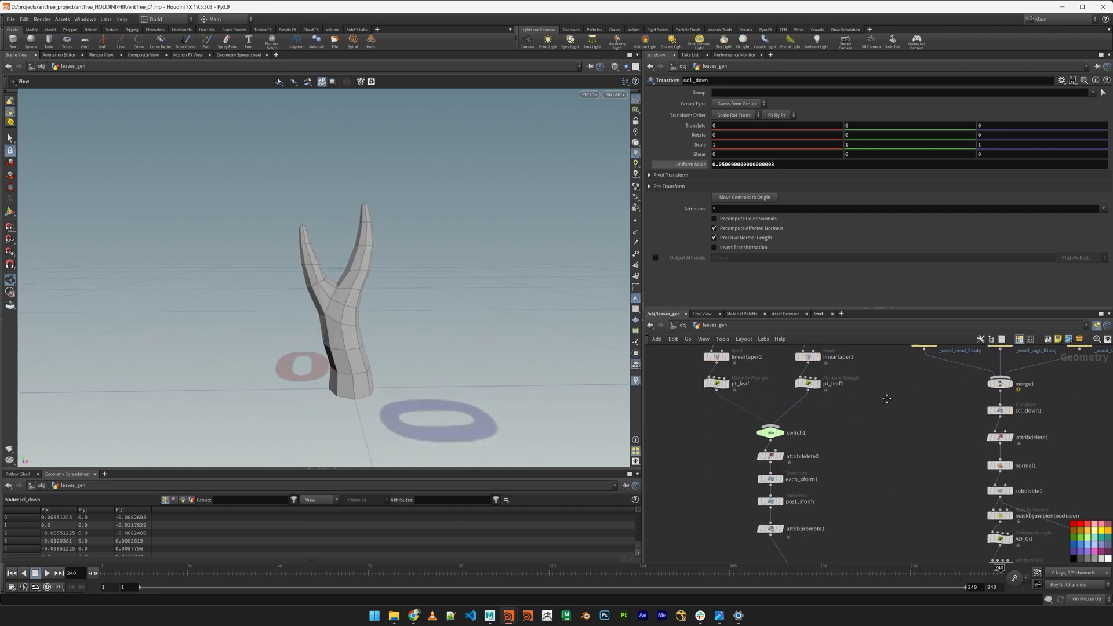
pyautogui.scroll(-1, 882, 445)
pyautogui.moveTo(882, 447); pyautogui.dragTo(864, 465, button='middle')
pyautogui.scroll(2, 855, 462)
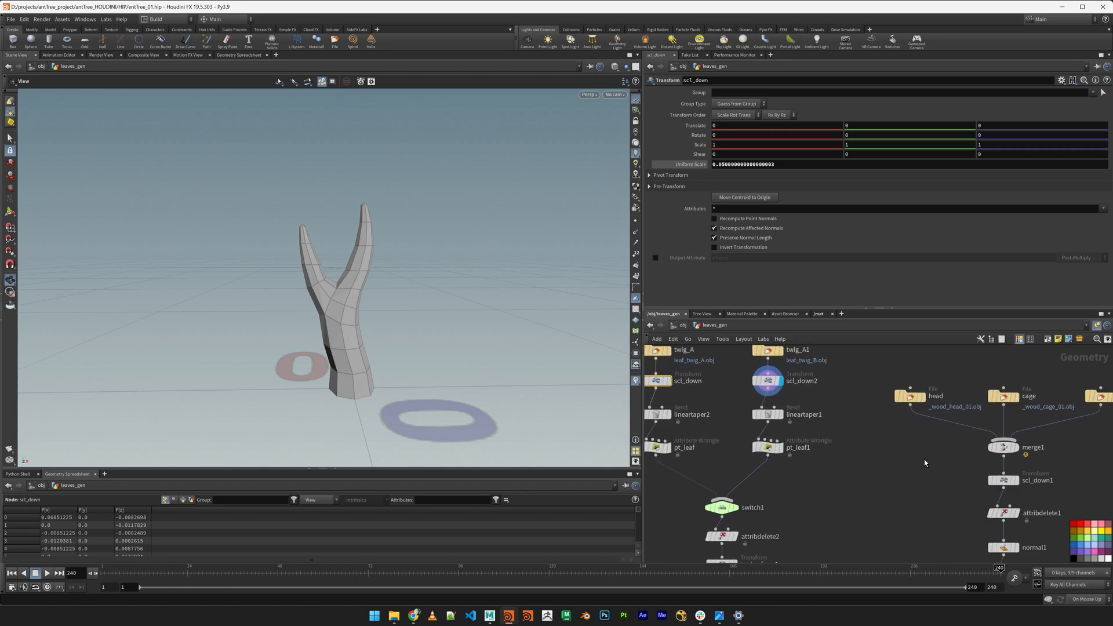
pyautogui.moveTo(991, 452); pyautogui.dragTo(905, 465, button='middle')
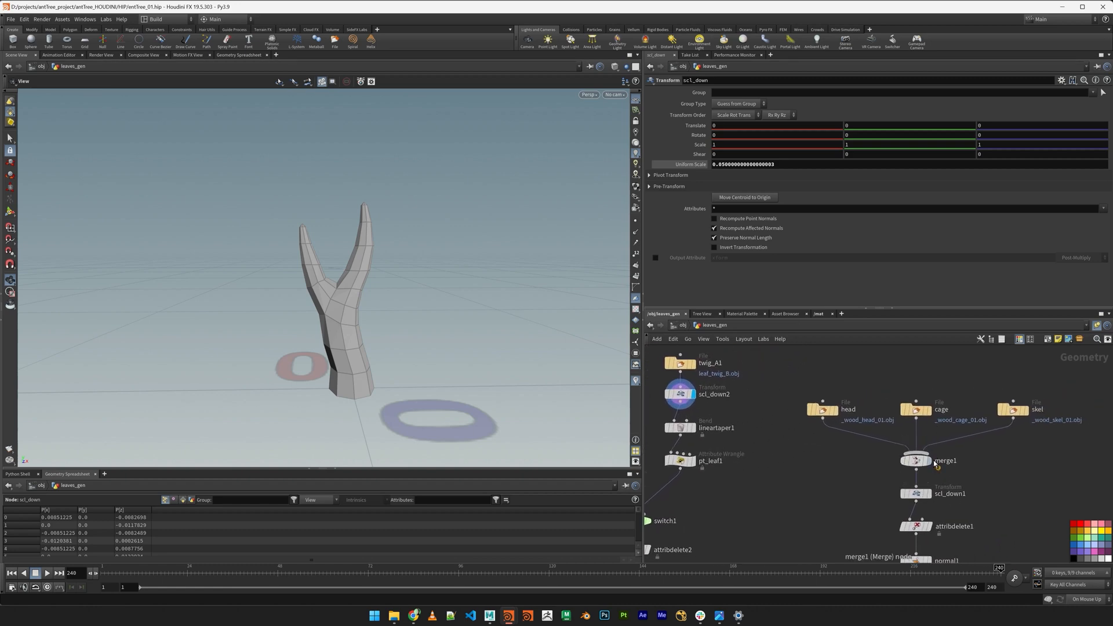
pyautogui.click(933, 461)
pyautogui.click(932, 498)
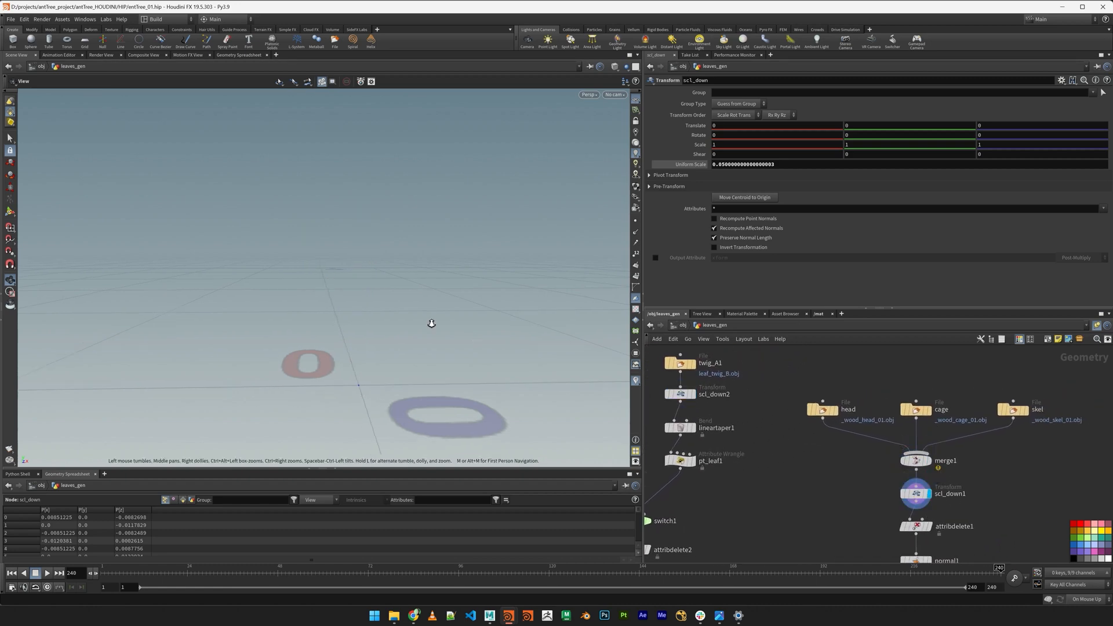
pyautogui.press('f')
pyautogui.moveTo(371, 203); pyautogui.dragTo(440, 325, button='middle')
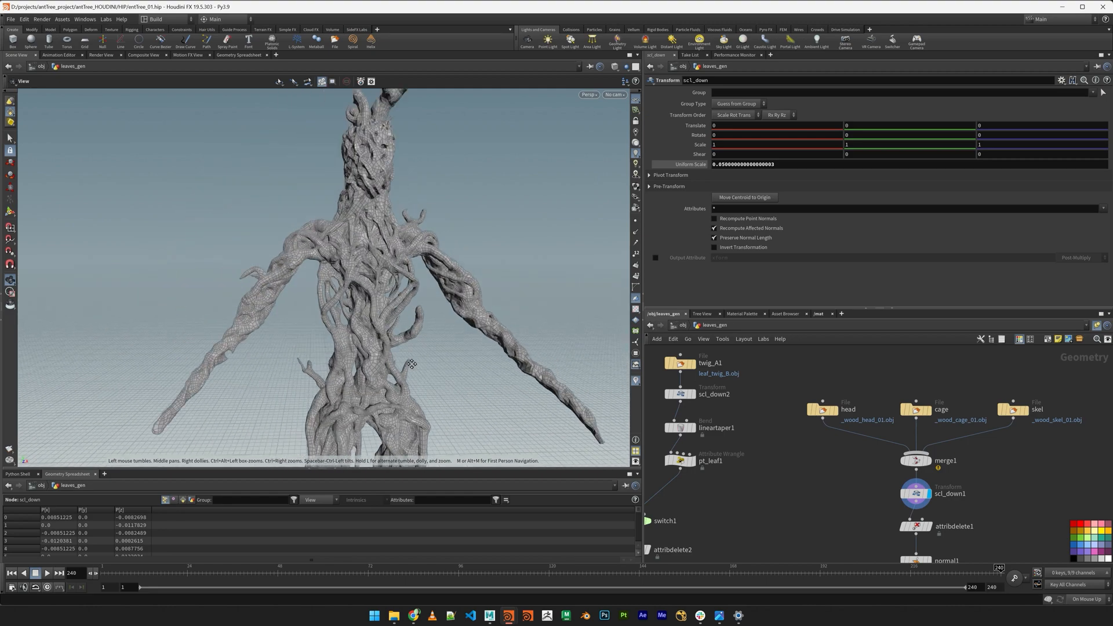
pyautogui.moveTo(446, 330); pyautogui.dragTo(574, 338, button='right')
pyautogui.moveTo(376, 285)
pyautogui.mouseDown()
pyautogui.moveTo(437, 312)
pyautogui.moveTo(541, 326)
pyautogui.moveTo(454, 315)
pyautogui.moveTo(310, 442)
pyautogui.mouseUp()
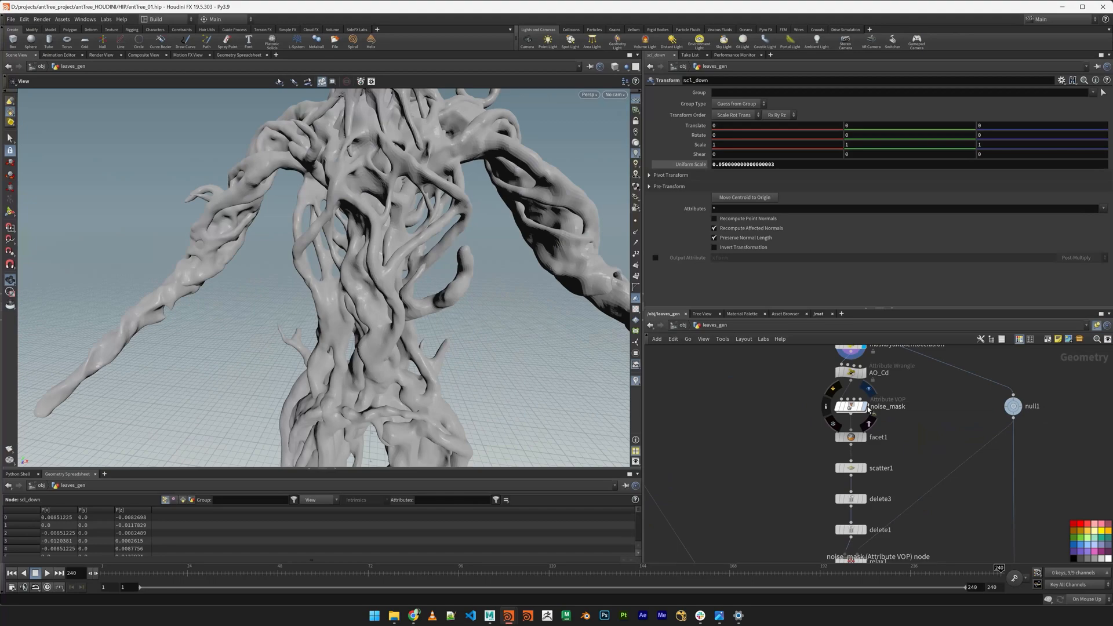
# Display the noise_mask result on the tree body, followed by the points generated by scatter1
pyautogui.click(866, 408)
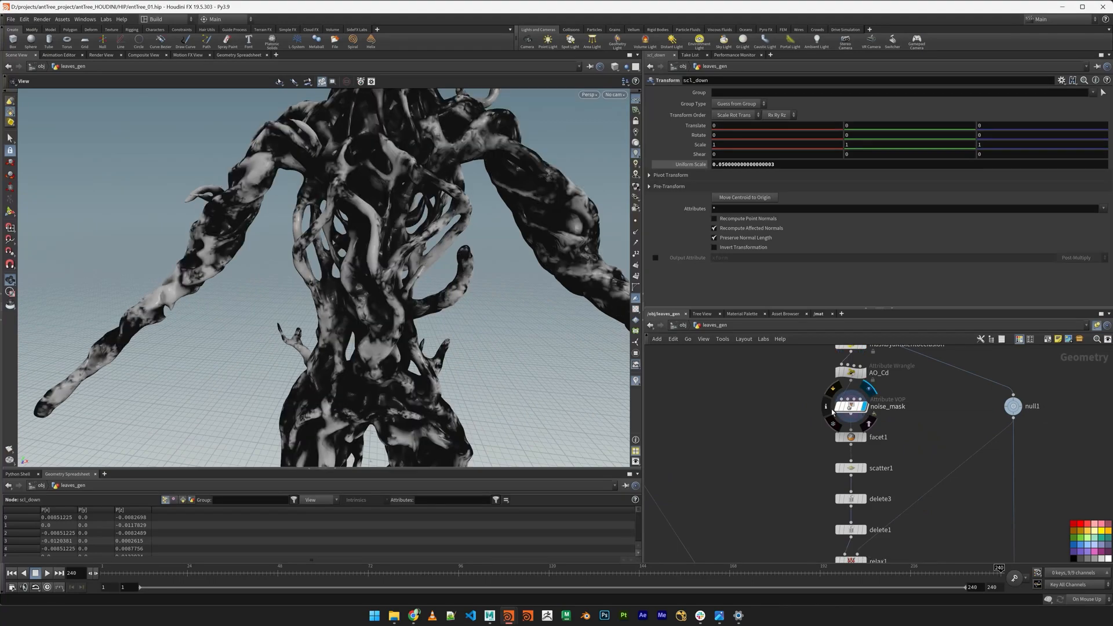
pyautogui.moveTo(490, 258); pyautogui.dragTo(496, 371, button='middle')
pyautogui.moveTo(893, 439); pyautogui.dragTo(897, 412, button='middle')
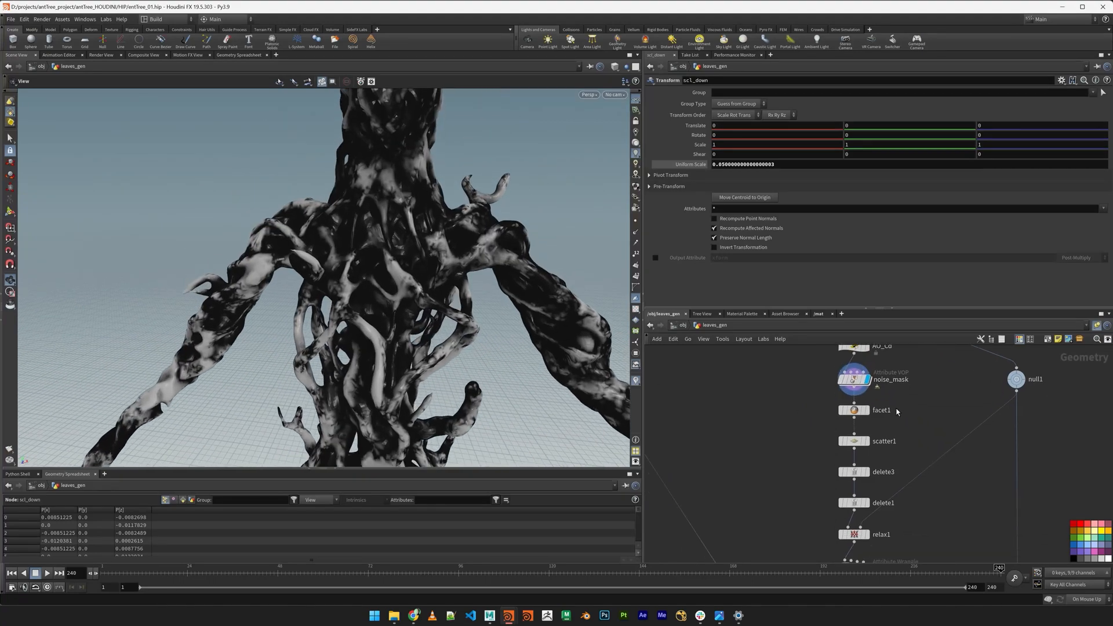
pyautogui.click(866, 441)
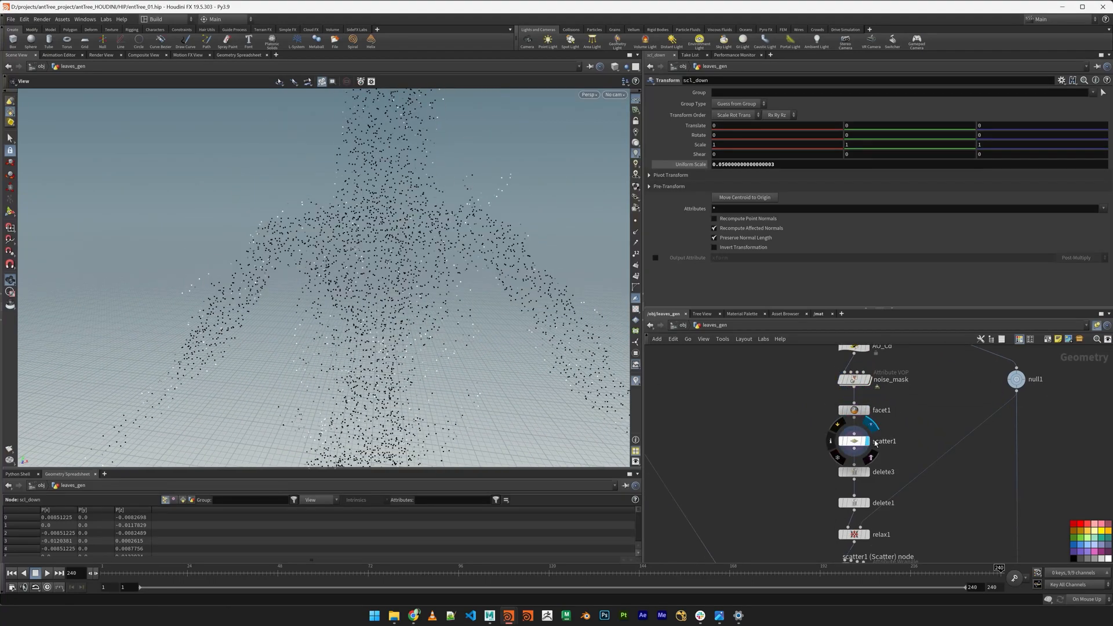
pyautogui.moveTo(424, 307); pyautogui.dragTo(331, 255)
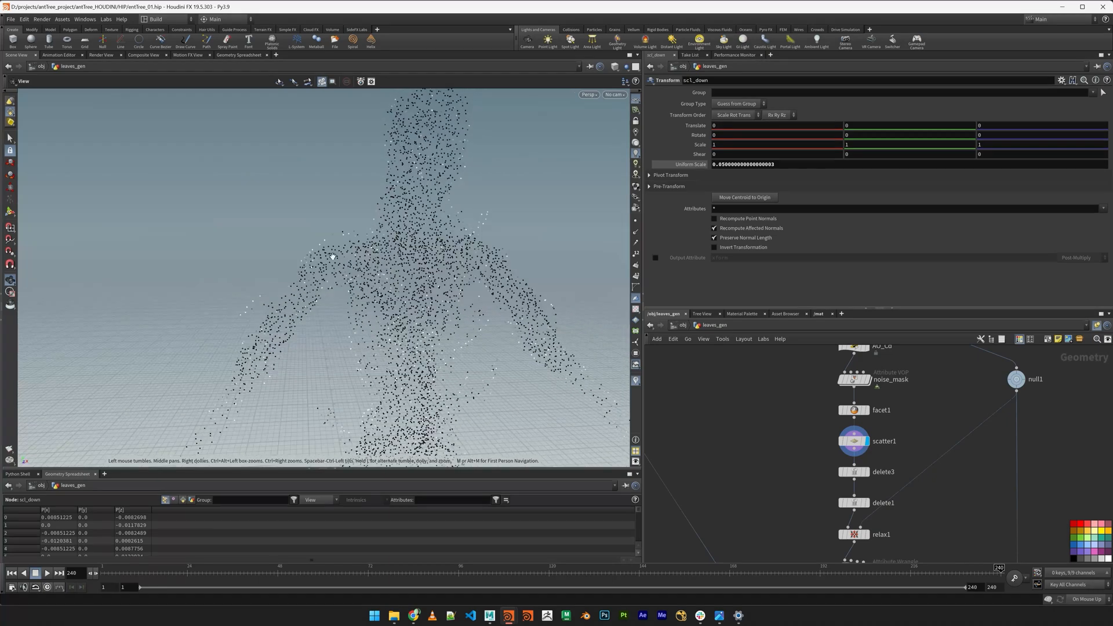
# Display the foreach_end2 result of the twigs copied onto the scattered points and orbit around them
pyautogui.moveTo(420, 376); pyautogui.dragTo(365, 264, button='middle')
pyautogui.moveTo(908, 451); pyautogui.dragTo(916, 249, button='middle')
pyautogui.click(884, 401)
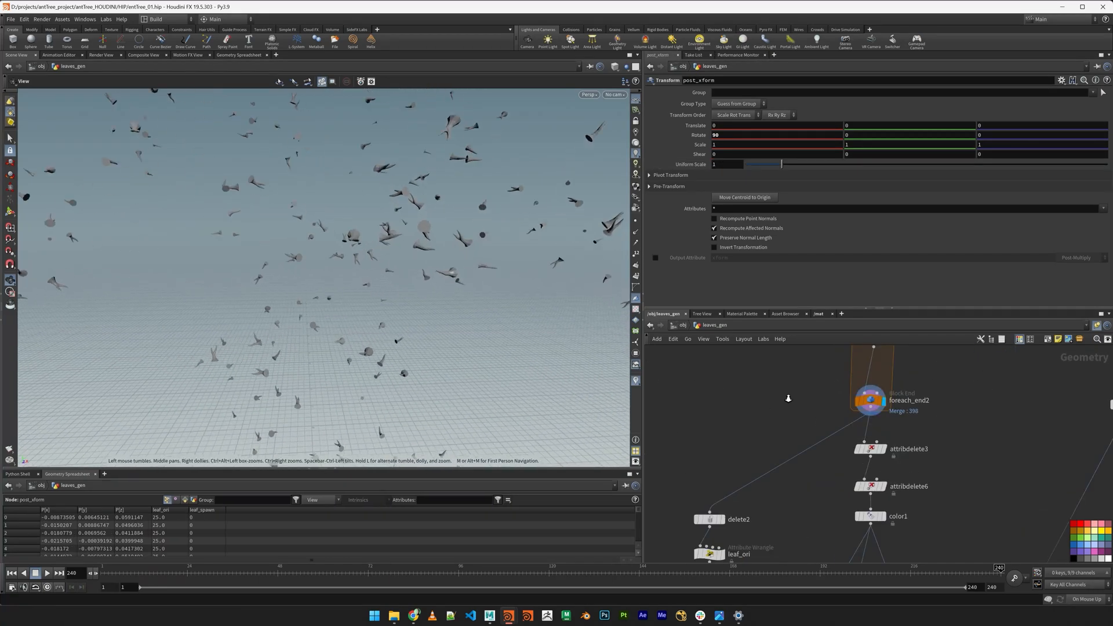
pyautogui.moveTo(462, 333); pyautogui.dragTo(350, 290)
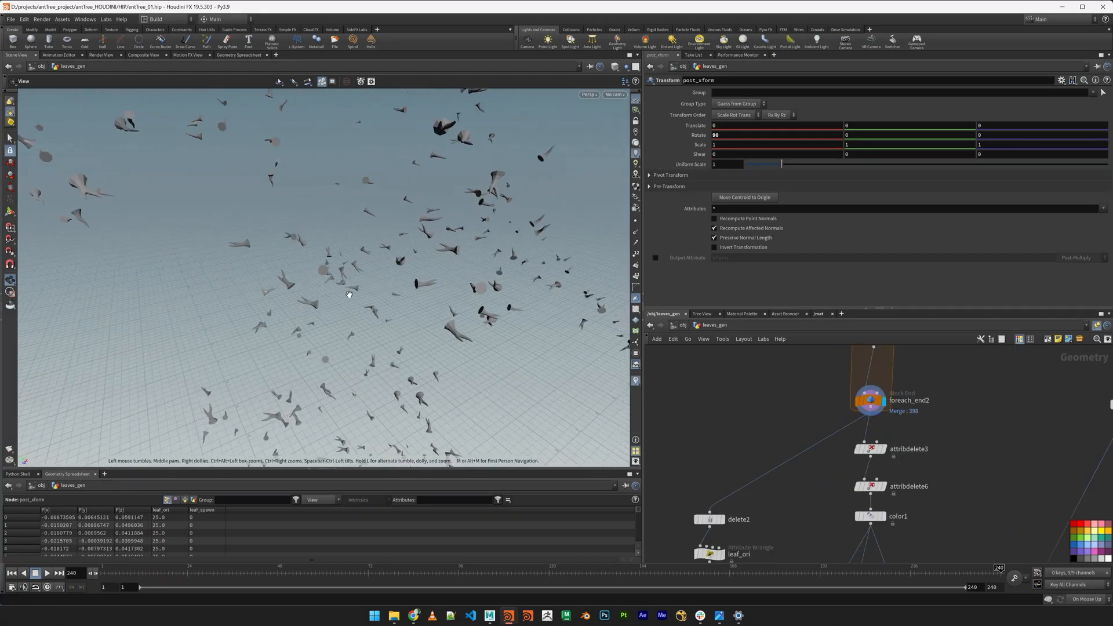
# Show the scl_down1 tree body as a wireframe template behind the scattered twigs
pyautogui.moveTo(960, 437); pyautogui.dragTo(934, 575, button='middle')
pyautogui.moveTo(964, 417); pyautogui.dragTo(964, 576, button='middle')
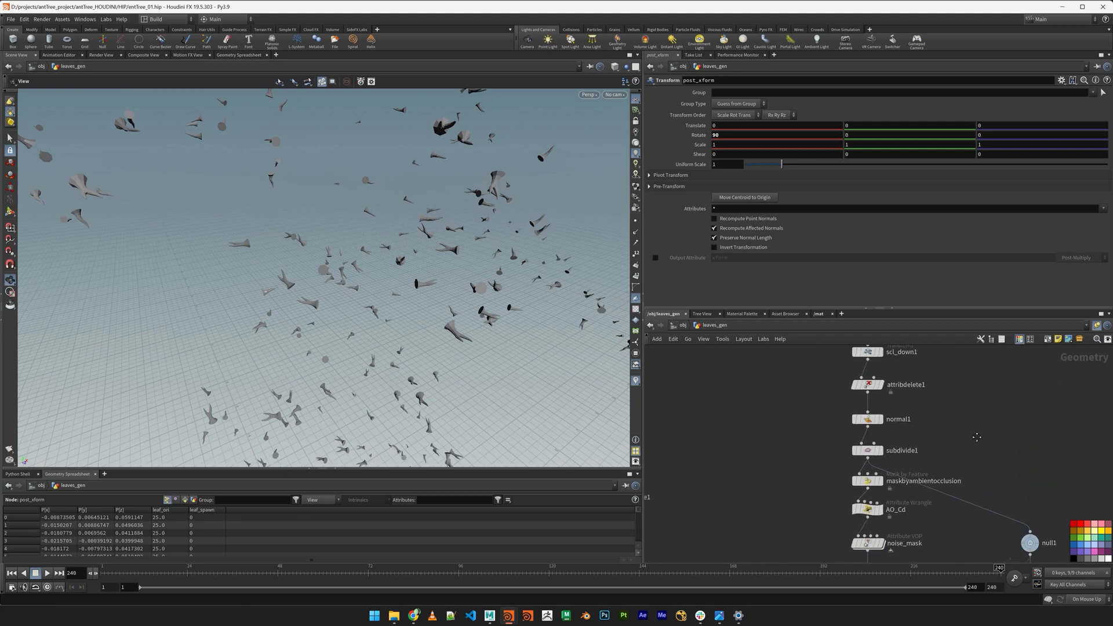
pyautogui.moveTo(976, 438); pyautogui.dragTo(980, 557, button='middle')
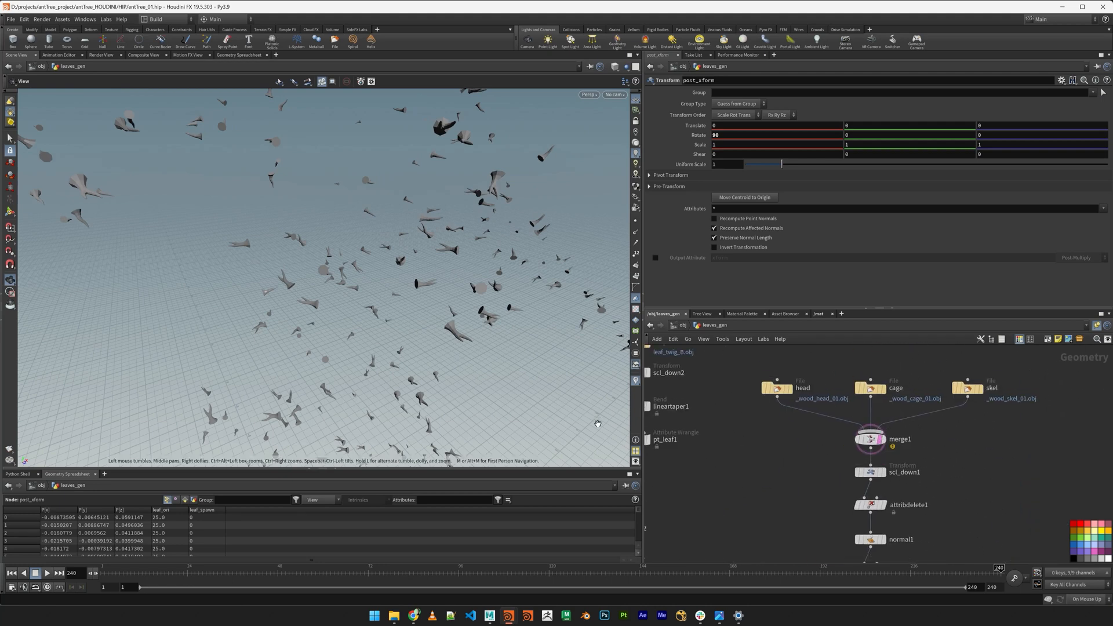
pyautogui.moveTo(800, 525); pyautogui.dragTo(817, 279, button='middle')
pyautogui.moveTo(839, 439); pyautogui.dragTo(783, 551, button='middle')
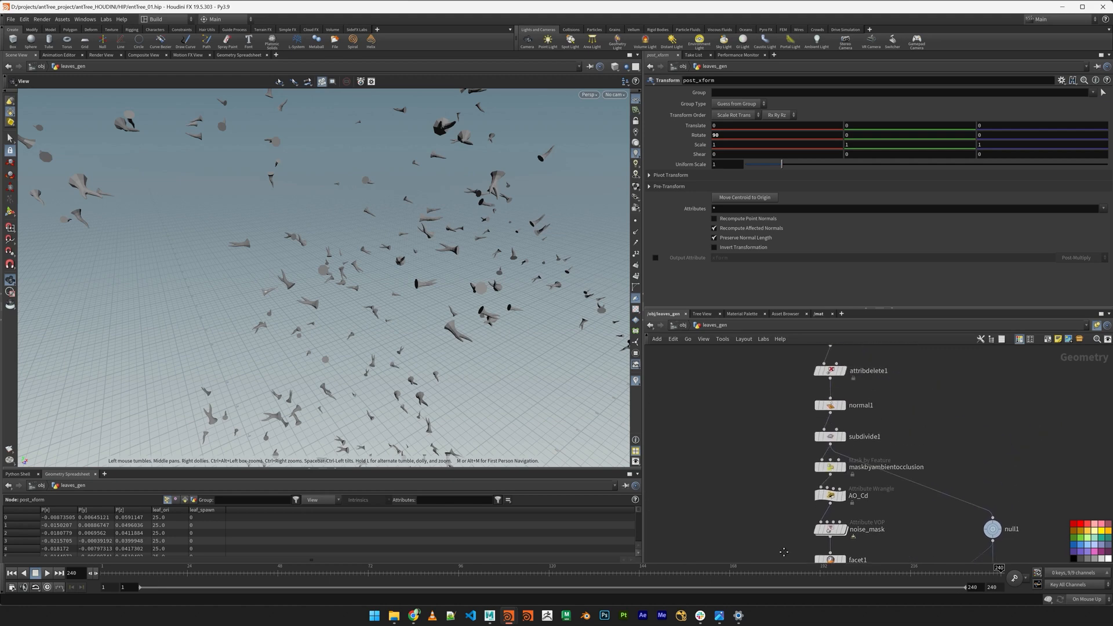
pyautogui.moveTo(903, 430); pyautogui.dragTo(903, 533, button='middle')
pyautogui.click(838, 443)
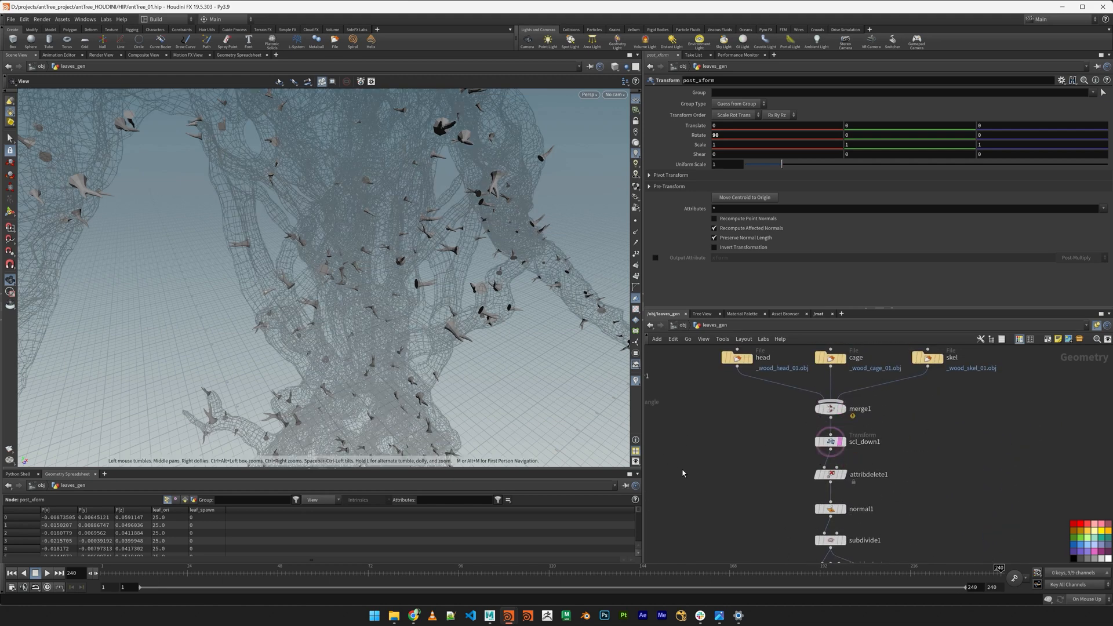
# Display the scl_down5 result of the leaf file node and frame the single leaf model
pyautogui.moveTo(717, 510); pyautogui.dragTo(769, 206, button='middle')
pyautogui.moveTo(812, 545); pyautogui.dragTo(902, 396, button='middle')
pyautogui.scroll(-4, 869, 417)
pyautogui.moveTo(779, 363); pyautogui.dragTo(792, 451, button='middle')
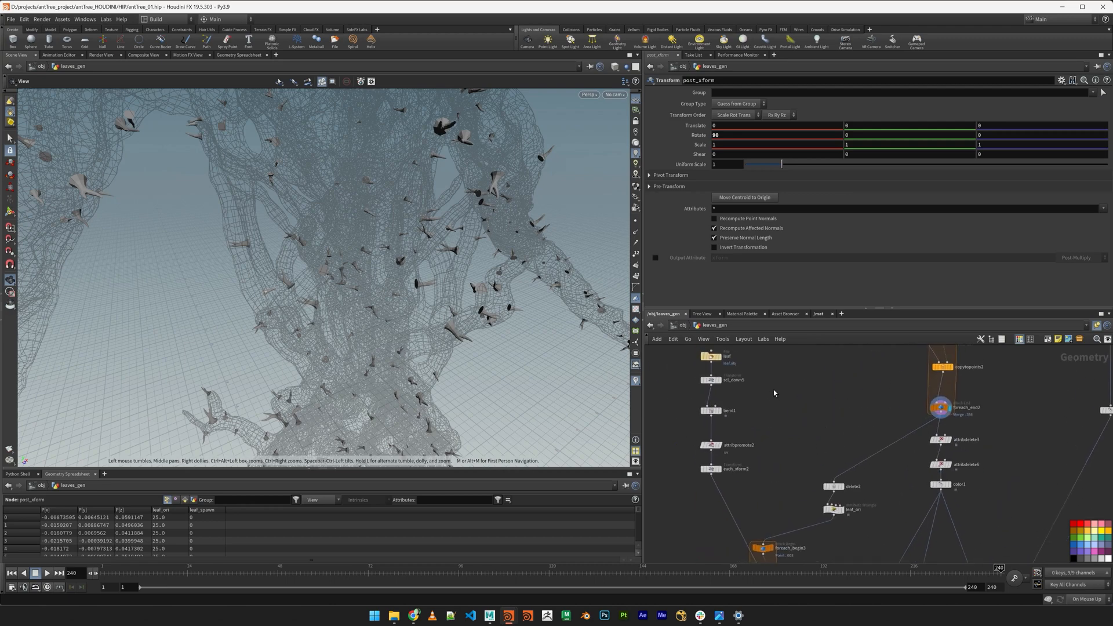
pyautogui.scroll(1, 783, 397)
pyautogui.moveTo(802, 397); pyautogui.dragTo(817, 435, button='middle')
pyautogui.click(732, 418)
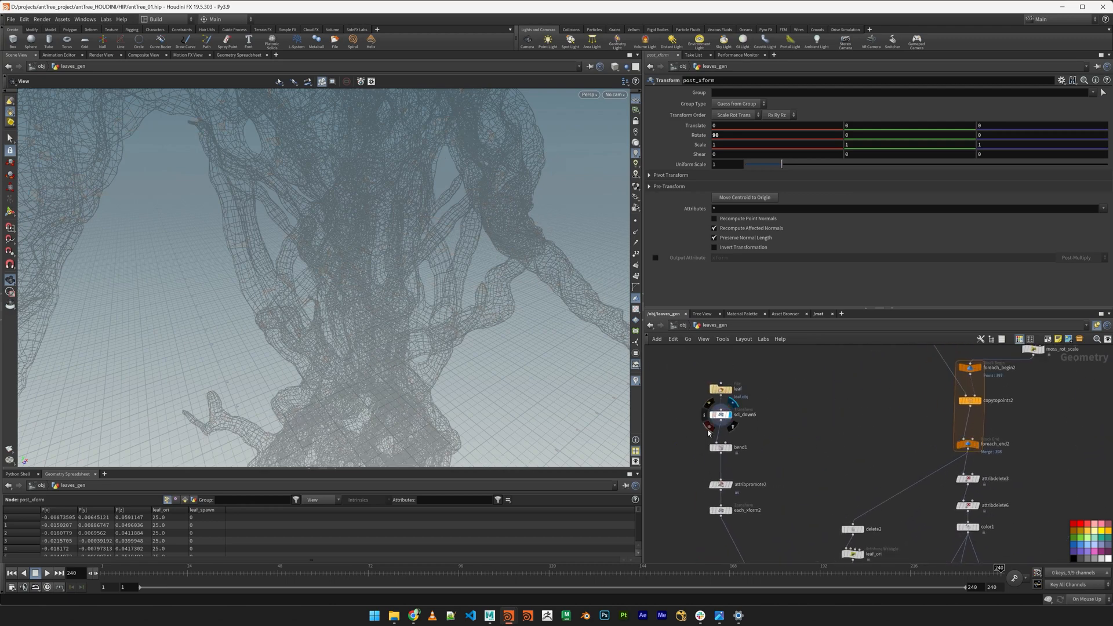
pyautogui.press('f')
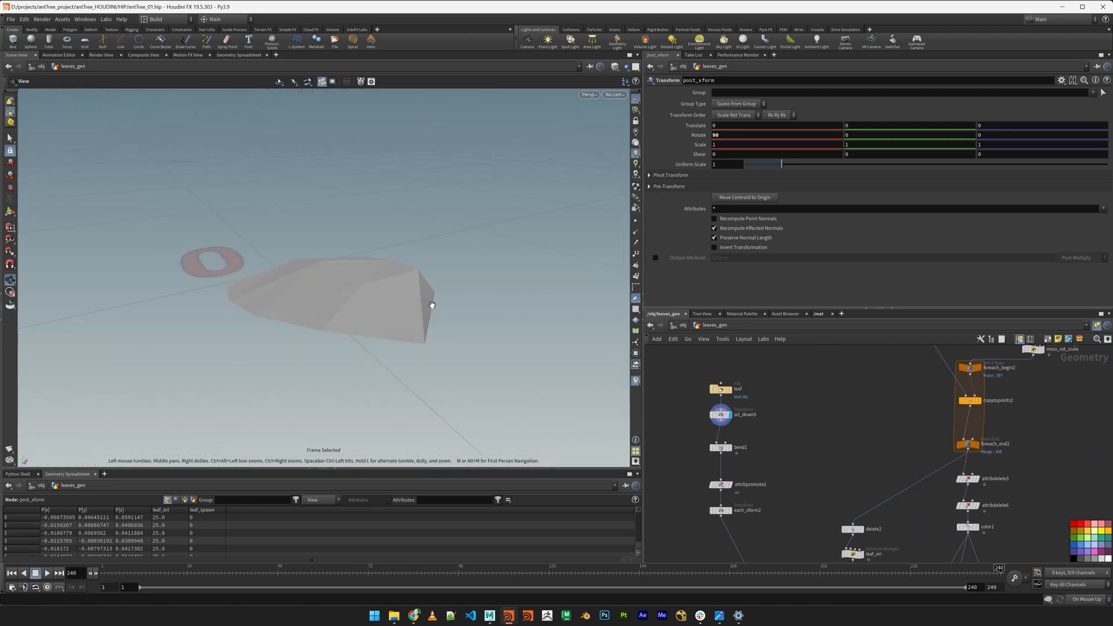
# Display the foreach_end2 twigs again over the wireframe body and examine them around the torso
pyautogui.moveTo(807, 533); pyautogui.dragTo(785, 395, button='middle')
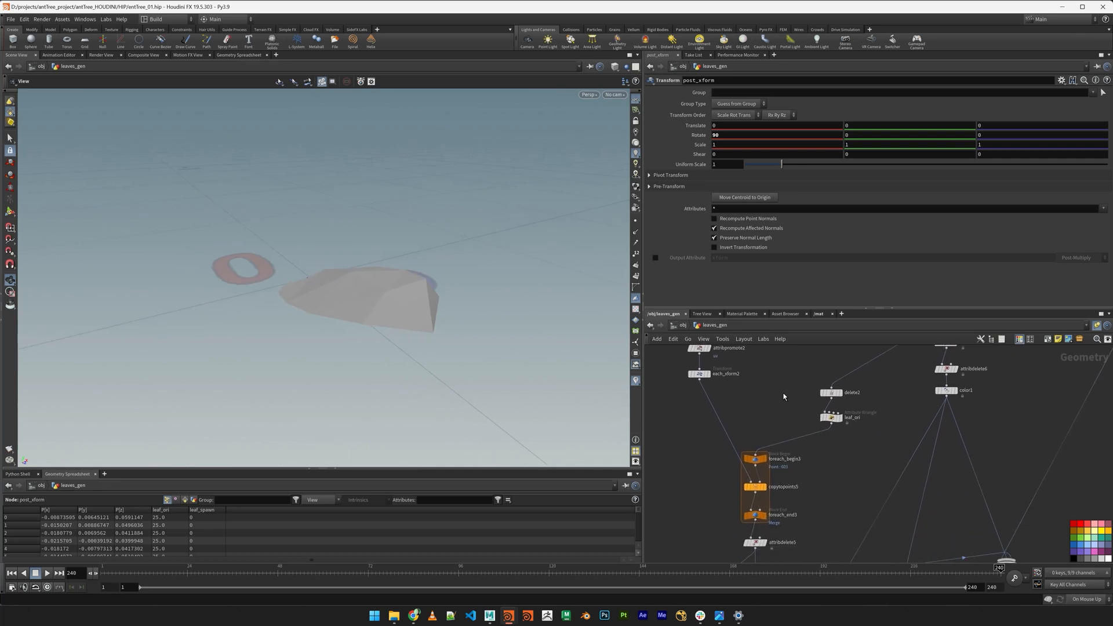
pyautogui.moveTo(816, 441); pyautogui.dragTo(778, 526, button='middle')
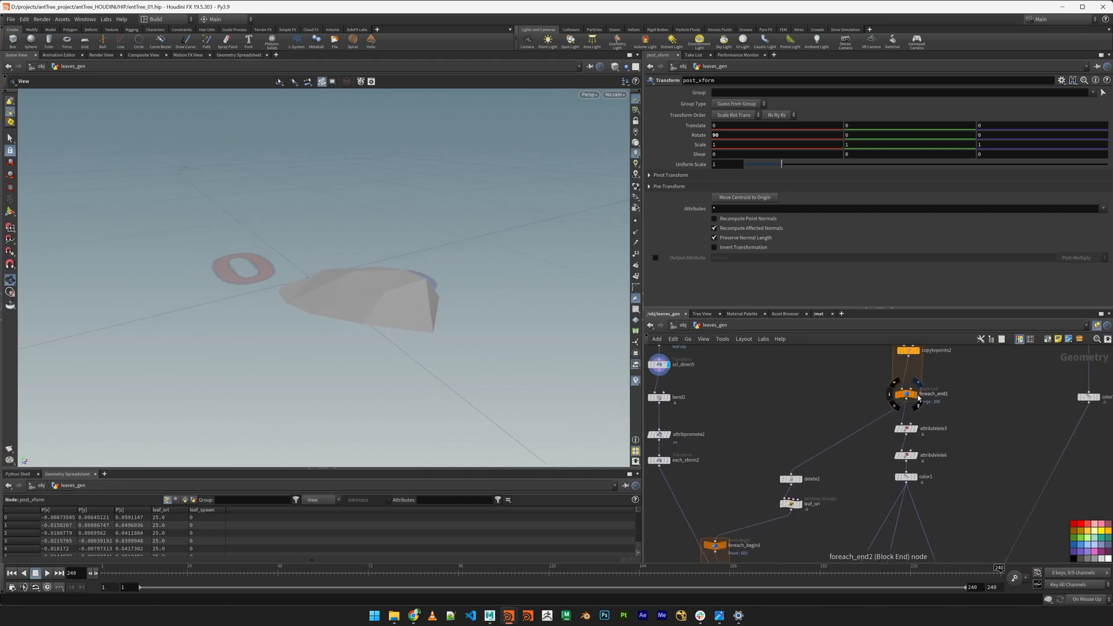
pyautogui.click(918, 398)
pyautogui.hotkey('space', 'g')
pyautogui.moveTo(298, 226); pyautogui.dragTo(390, 307)
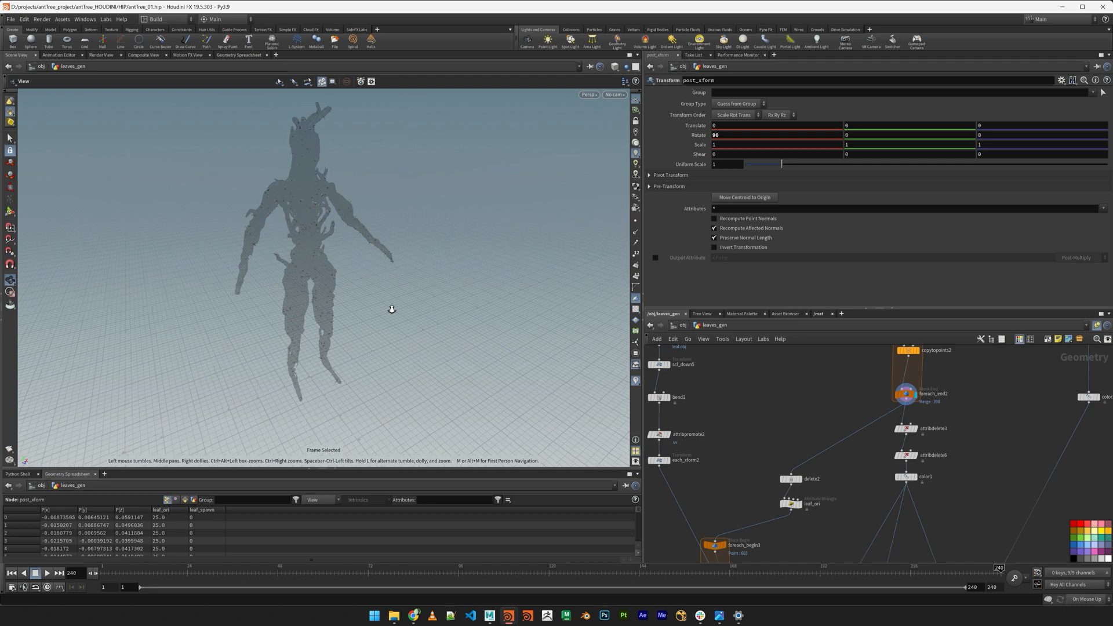
pyautogui.moveTo(390, 308); pyautogui.dragTo(450, 316, button='right')
pyautogui.moveTo(450, 316); pyautogui.dragTo(429, 305)
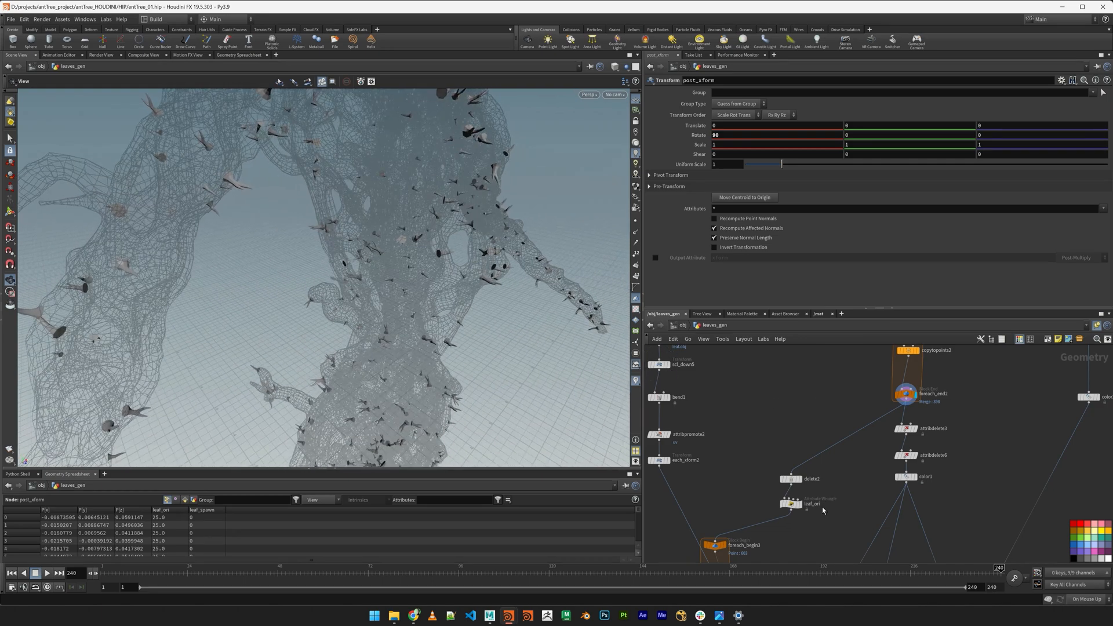
# Display the attribdelete5 result of the leaves generated on the twigs and orbit around them
pyautogui.moveTo(828, 527); pyautogui.dragTo(887, 405, button='middle')
pyautogui.moveTo(853, 493); pyautogui.dragTo(857, 405, button='middle')
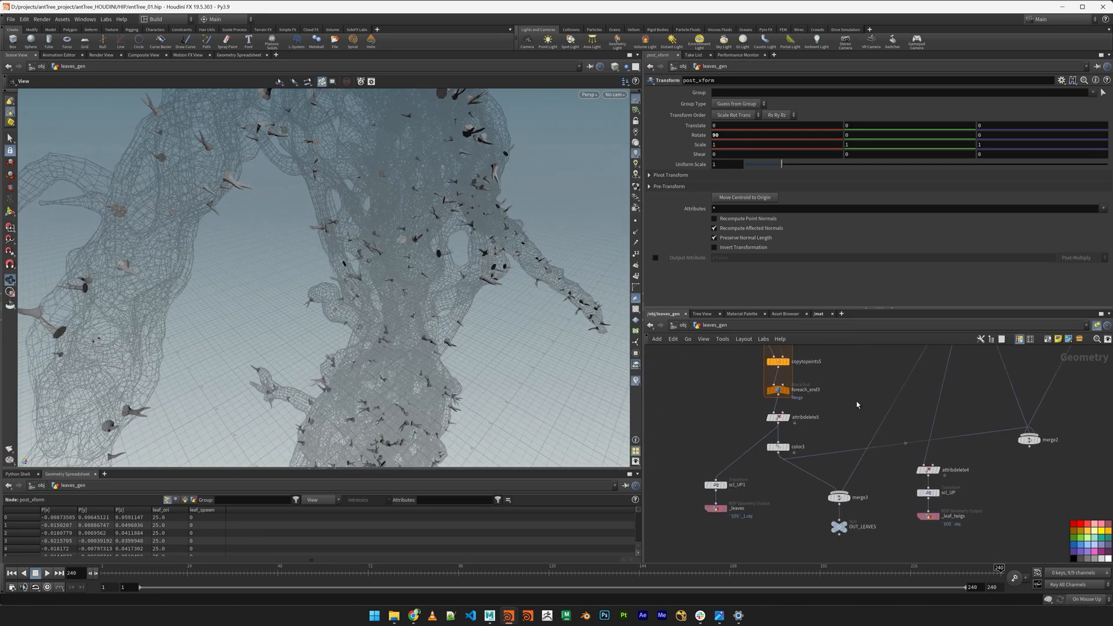
pyautogui.click(789, 422)
pyautogui.moveTo(358, 264); pyautogui.dragTo(515, 327)
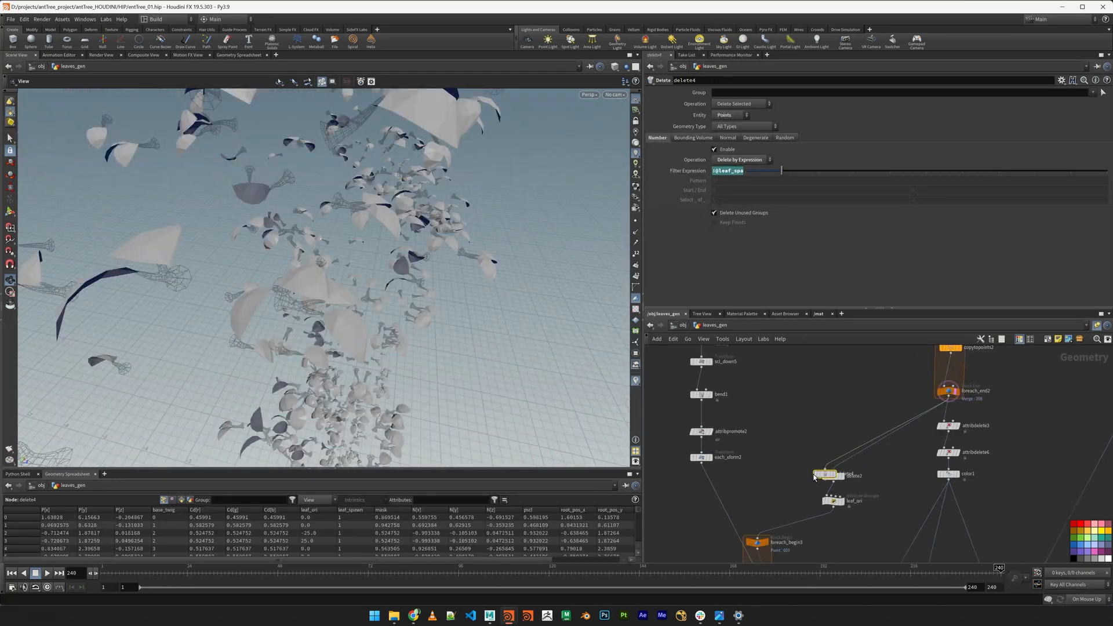
# Undo the duplication of the delete2 node and inspect the leaves against the twig wireframe
pyautogui.hotkey('ctrl', 'z')
pyautogui.hotkey('ctrl', 'z')
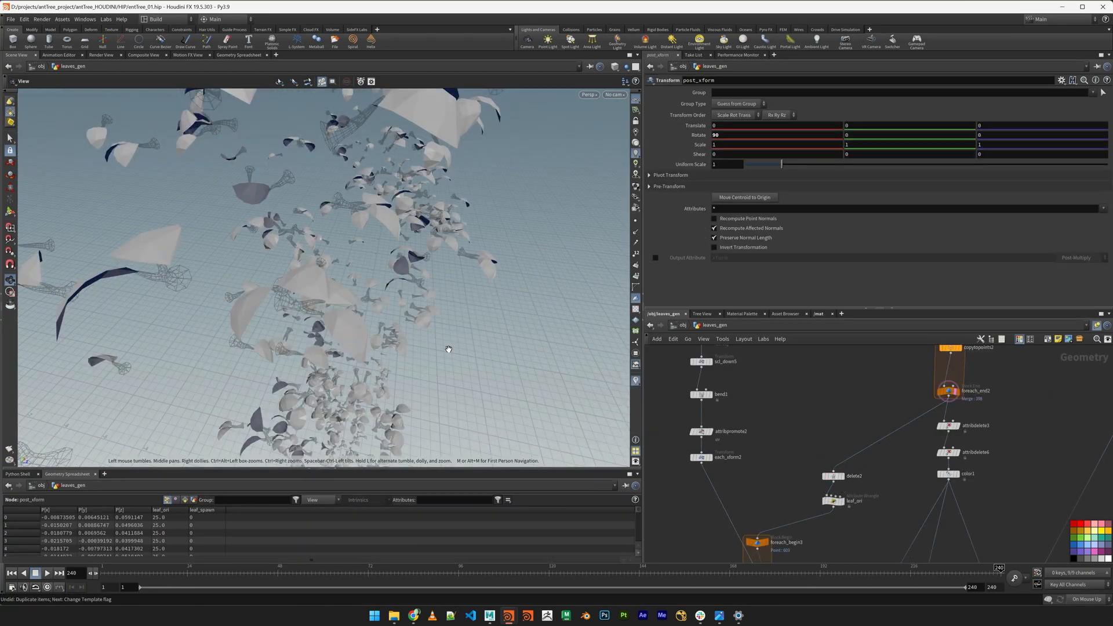
pyautogui.moveTo(450, 343); pyautogui.dragTo(380, 276)
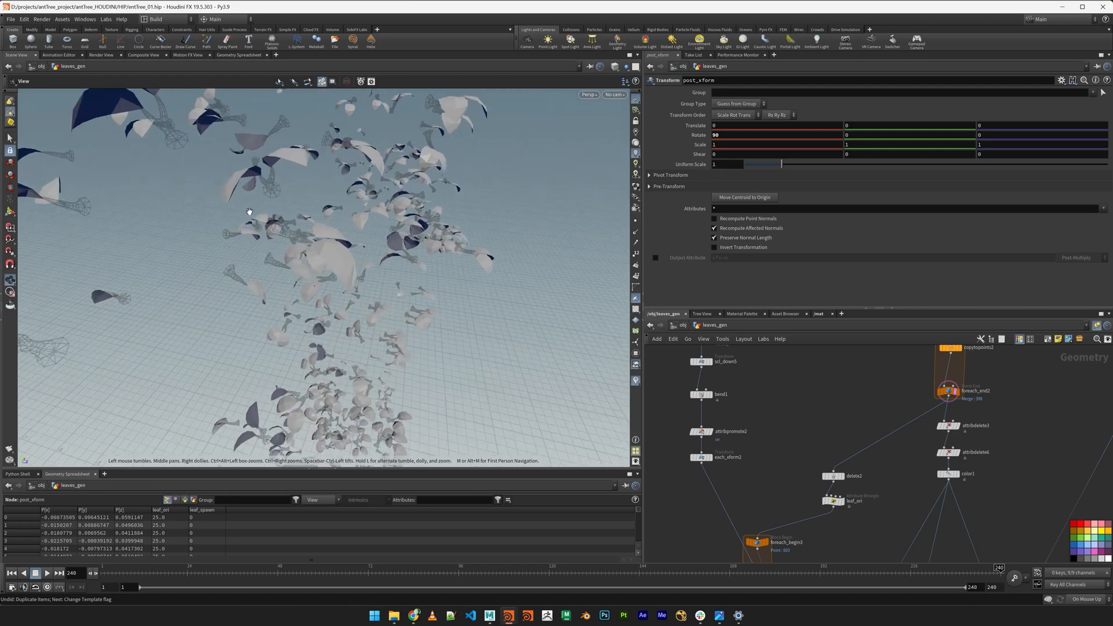
pyautogui.moveTo(249, 212); pyautogui.dragTo(231, 186)
# Display the merge3 result combining coloured leaves and twigs above OUT_LEAVES, and orbit around it
pyautogui.moveTo(876, 482); pyautogui.dragTo(884, 368, button='middle')
pyautogui.moveTo(904, 505); pyautogui.dragTo(902, 357, button='middle')
pyautogui.moveTo(791, 449); pyautogui.dragTo(800, 506, button='middle')
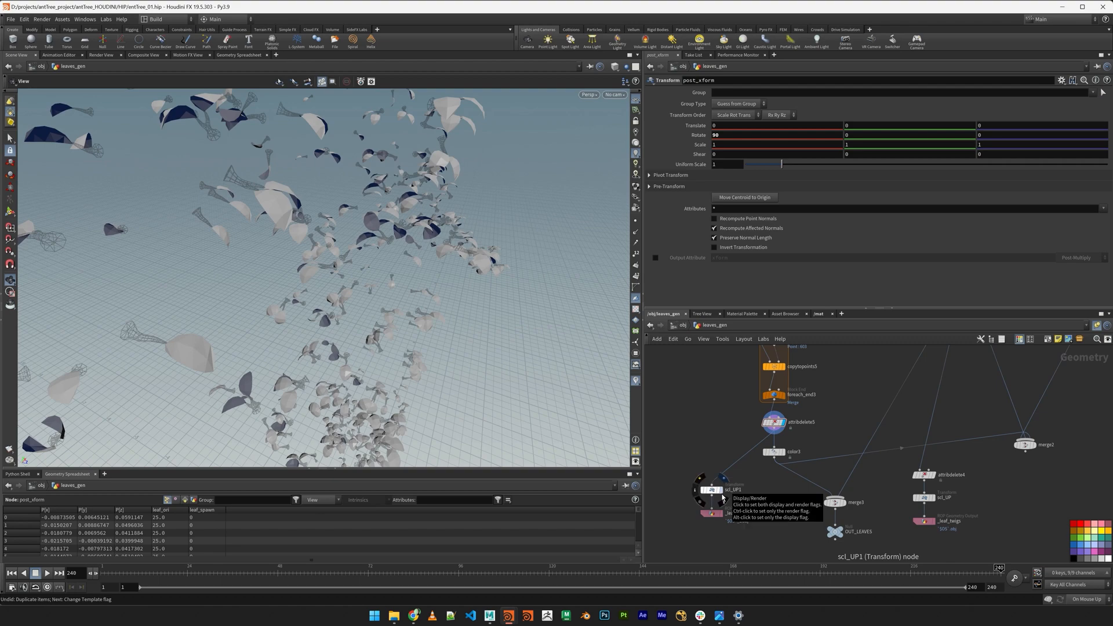
pyautogui.click(847, 492)
pyautogui.moveTo(464, 290); pyautogui.dragTo(481, 322)
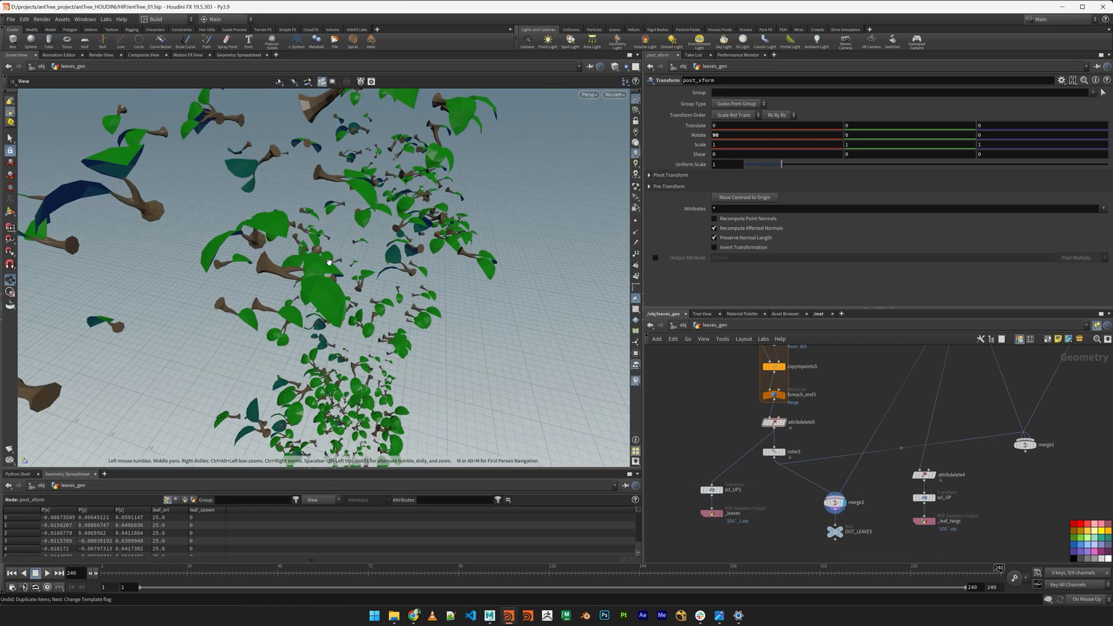
pyautogui.moveTo(272, 284); pyautogui.dragTo(234, 219)
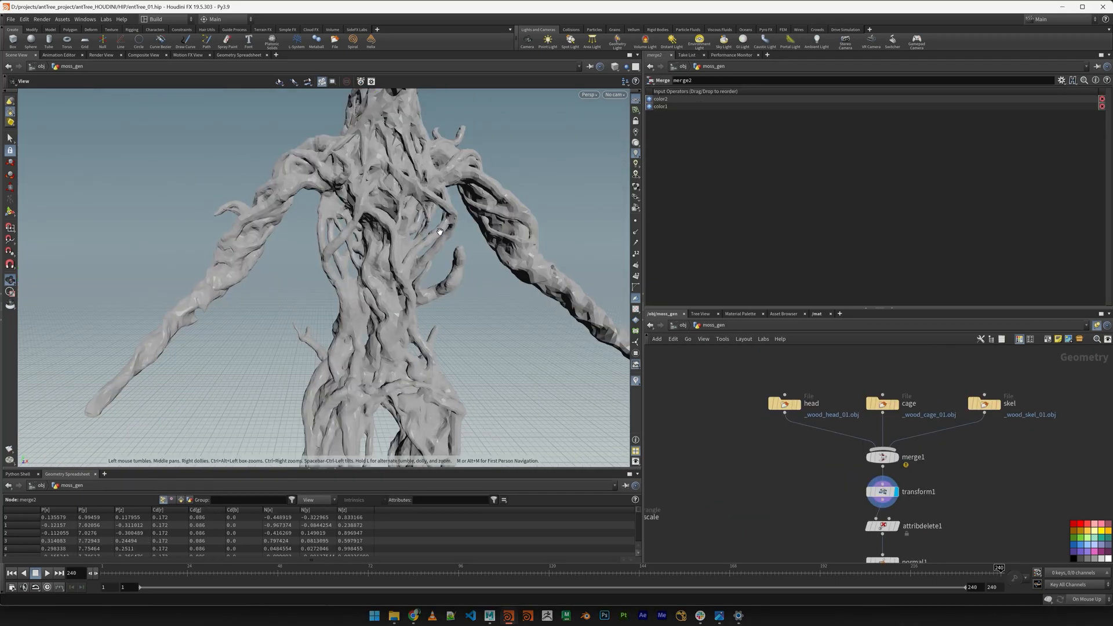
# Examine the transform1 tree body in the moss_gen network from several angles around the torso and arms
pyautogui.moveTo(439, 232); pyautogui.dragTo(517, 266)
pyautogui.moveTo(980, 474); pyautogui.dragTo(980, 430, button='middle')
pyautogui.moveTo(503, 400); pyautogui.dragTo(331, 342, button='right')
pyautogui.moveTo(524, 366); pyautogui.dragTo(462, 273, button='middle')
pyautogui.moveTo(343, 301); pyautogui.dragTo(464, 313)
# Display the maskbyambientocclusion result followed by AO_Cd, and show the AO_Cd wrangle code while inspecting the occlusion mask
pyautogui.moveTo(945, 560); pyautogui.dragTo(932, 468, button='middle')
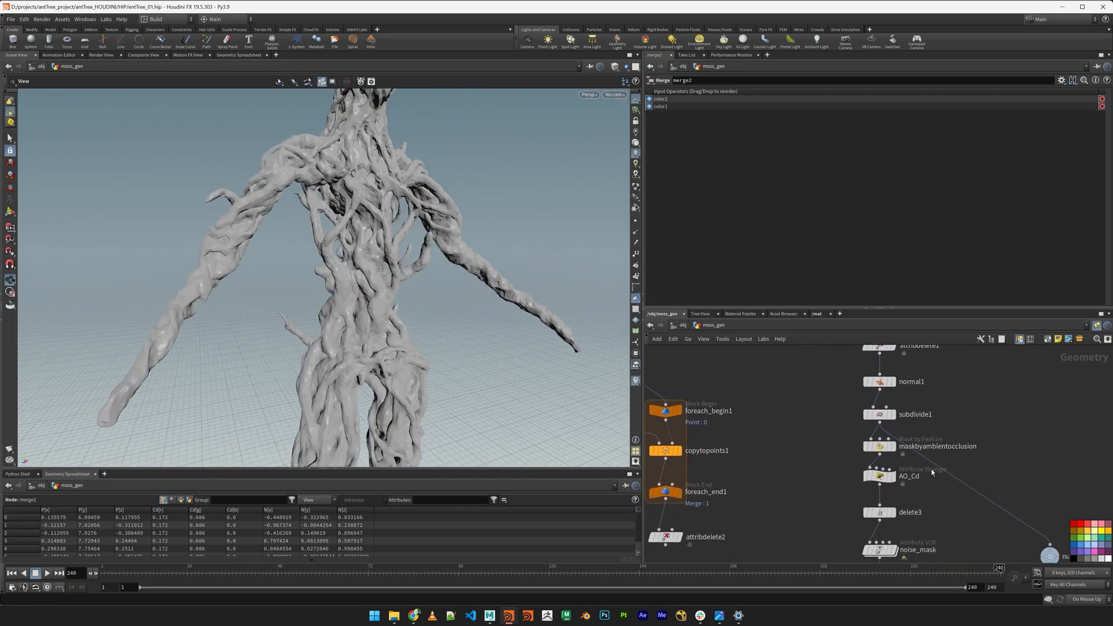
pyautogui.click(895, 448)
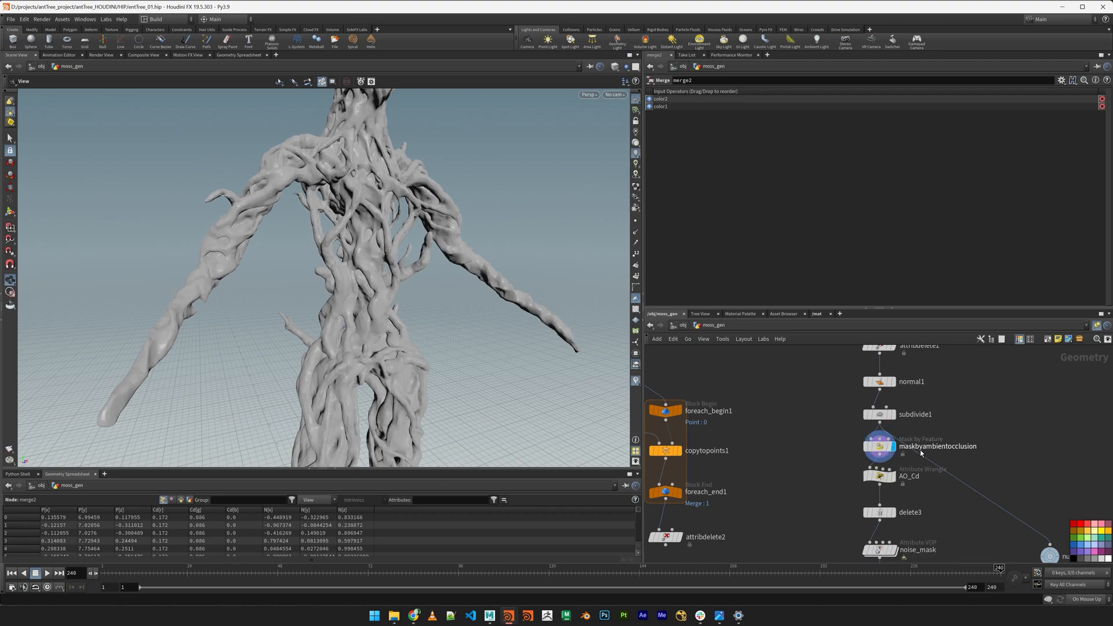
pyautogui.click(896, 477)
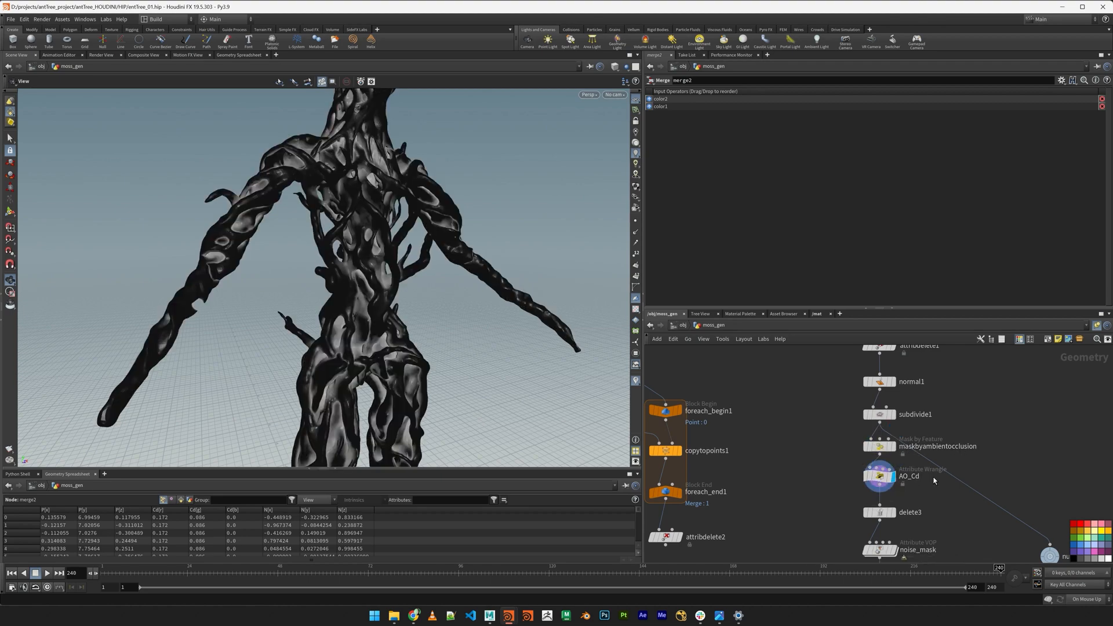
pyautogui.scroll(2, 572, 348)
pyautogui.scroll(5, 430, 293)
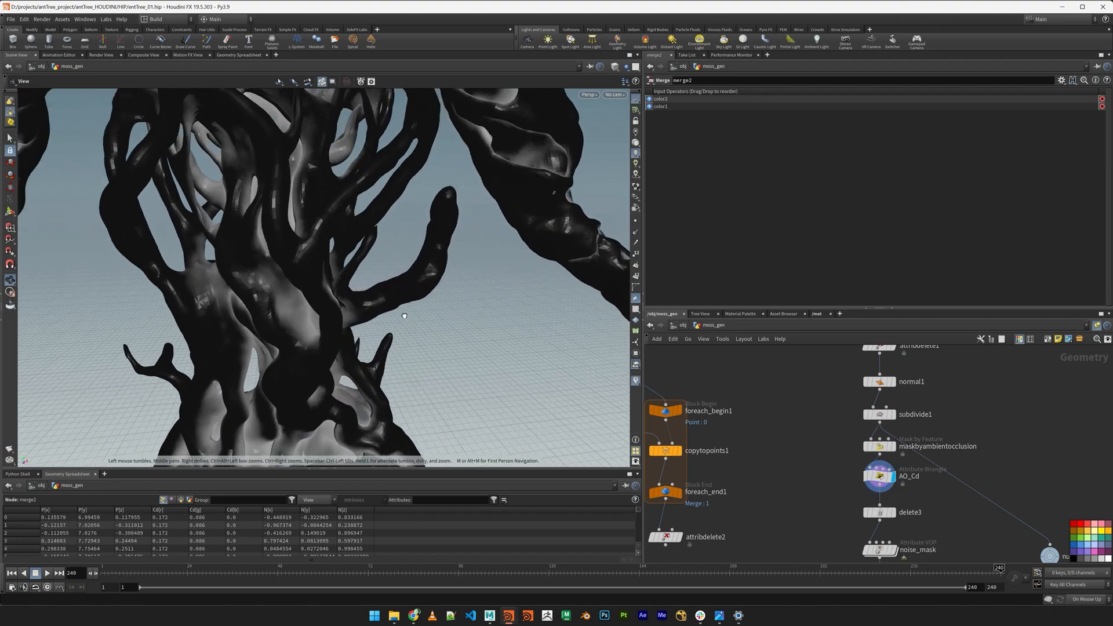
pyautogui.click(883, 472)
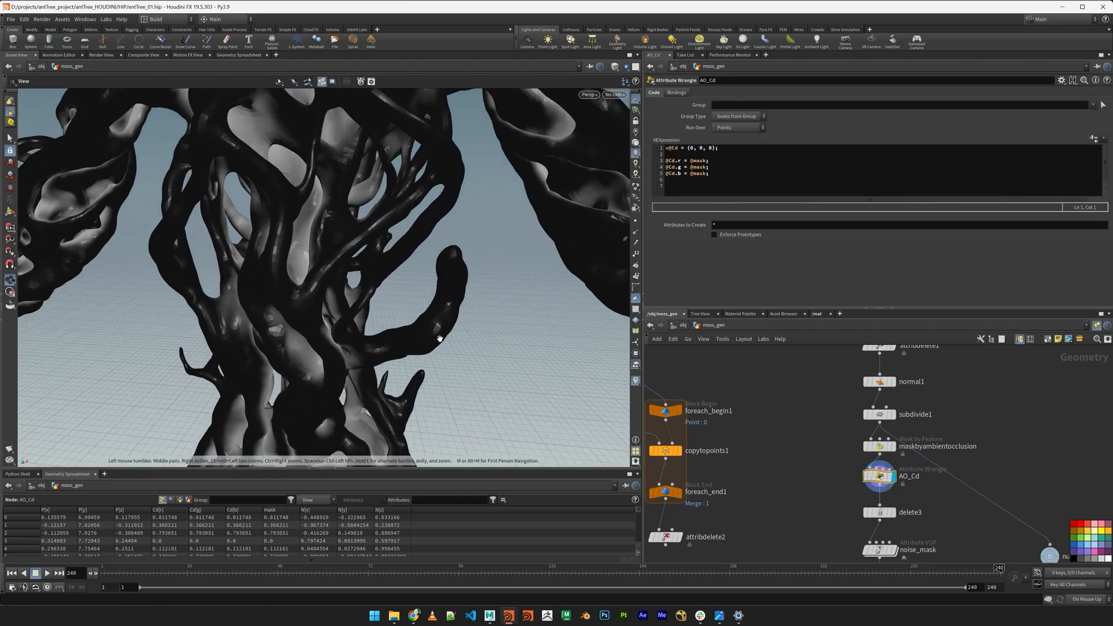
pyautogui.moveTo(414, 288); pyautogui.dragTo(566, 288)
# Display the moss network's noise_mask result and inspect the remaining surface patches across the body
pyautogui.moveTo(897, 555); pyautogui.dragTo(928, 406, button='middle')
pyautogui.click(925, 400)
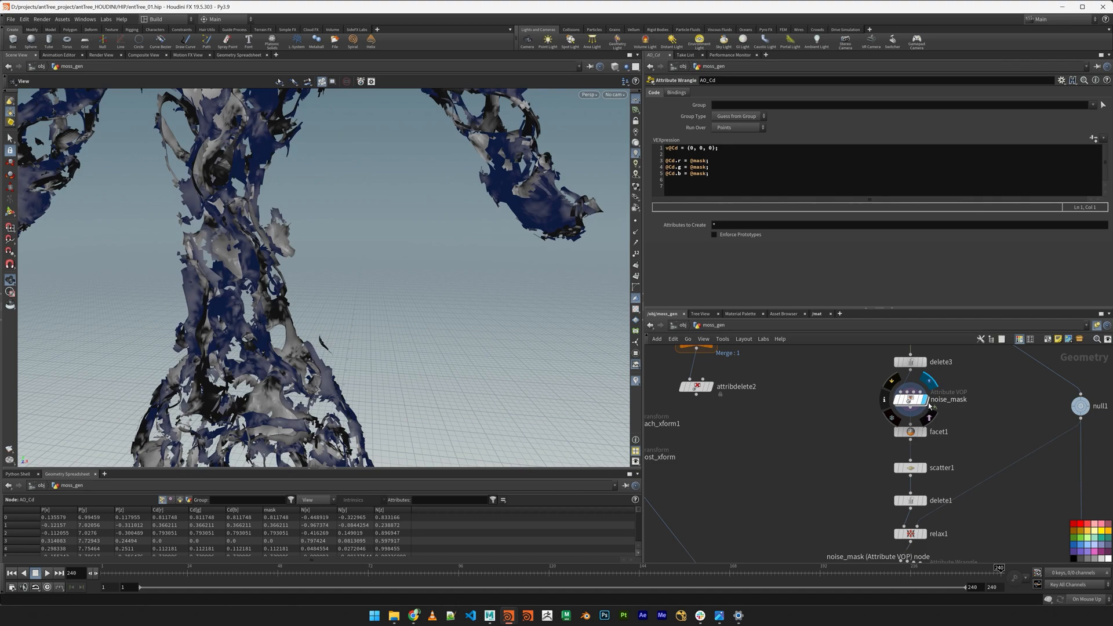
pyautogui.scroll(-5, 367, 311)
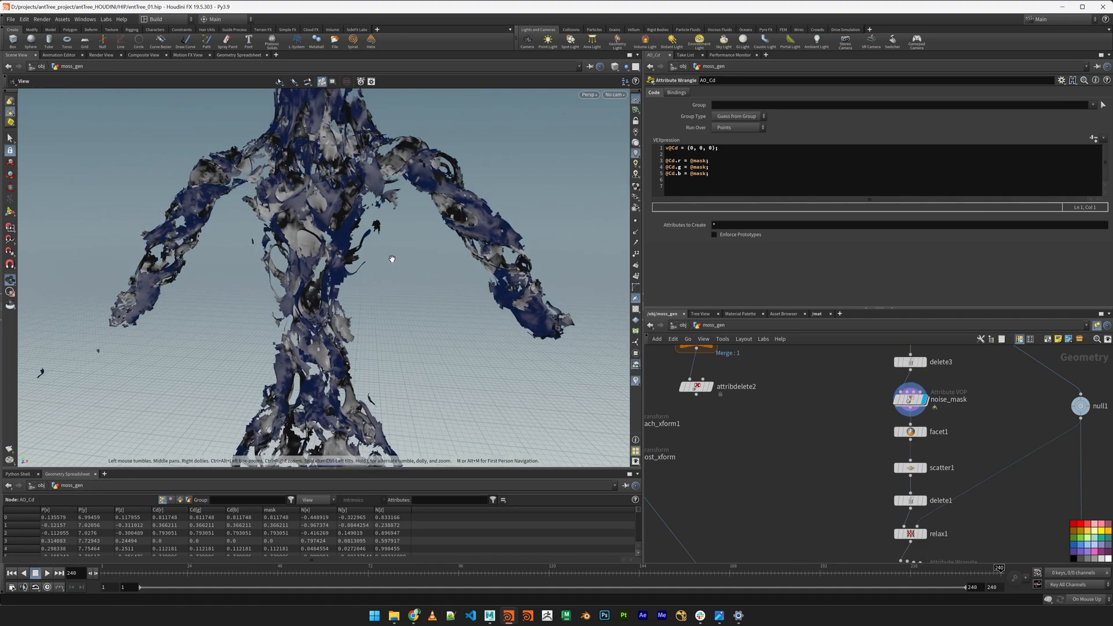
pyautogui.moveTo(427, 256); pyautogui.dragTo(484, 255)
# Display the moss points generated by scatter1 and inspect them around the torso
pyautogui.moveTo(978, 436); pyautogui.dragTo(982, 389, button='middle')
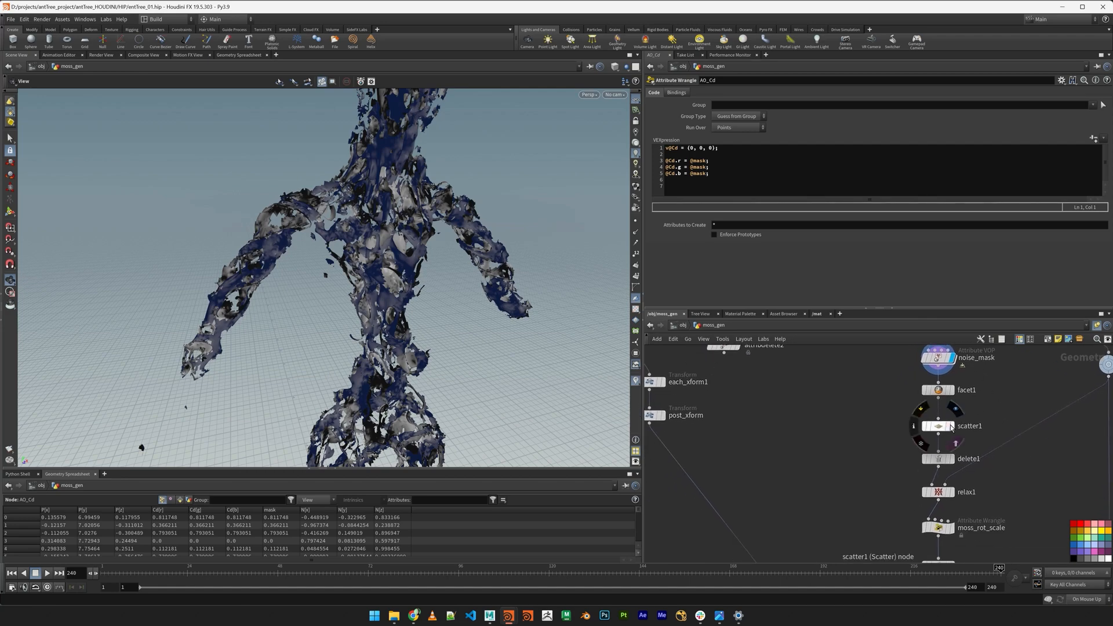
pyautogui.click(952, 429)
pyautogui.scroll(3, 468, 313)
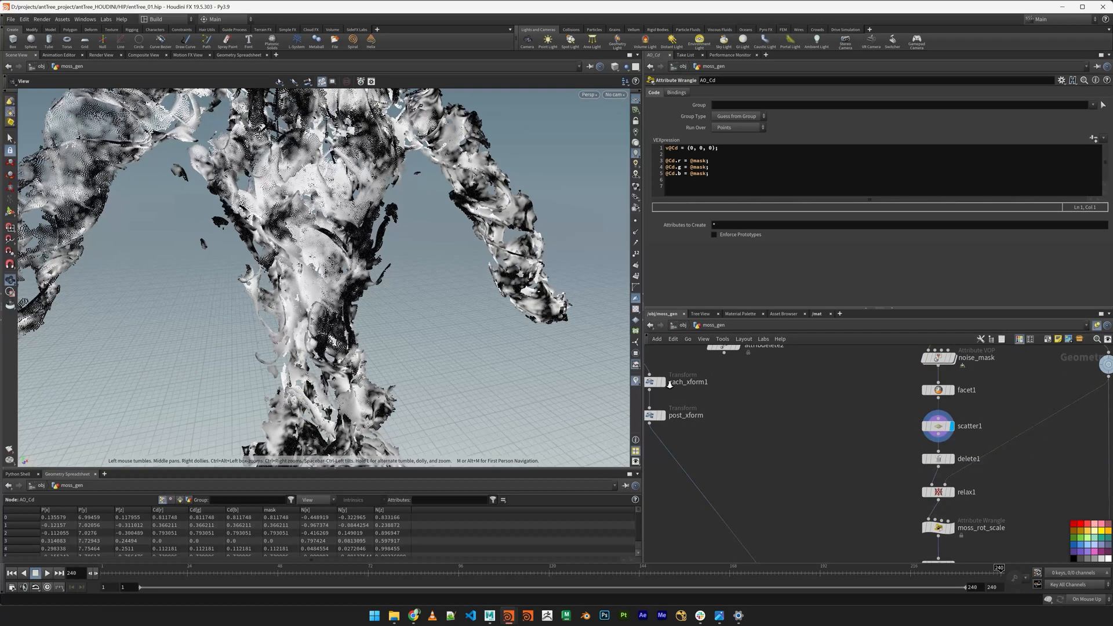
pyautogui.moveTo(395, 279)
pyautogui.mouseDown()
pyautogui.moveTo(410, 306)
pyautogui.moveTo(380, 283)
pyautogui.mouseUp()
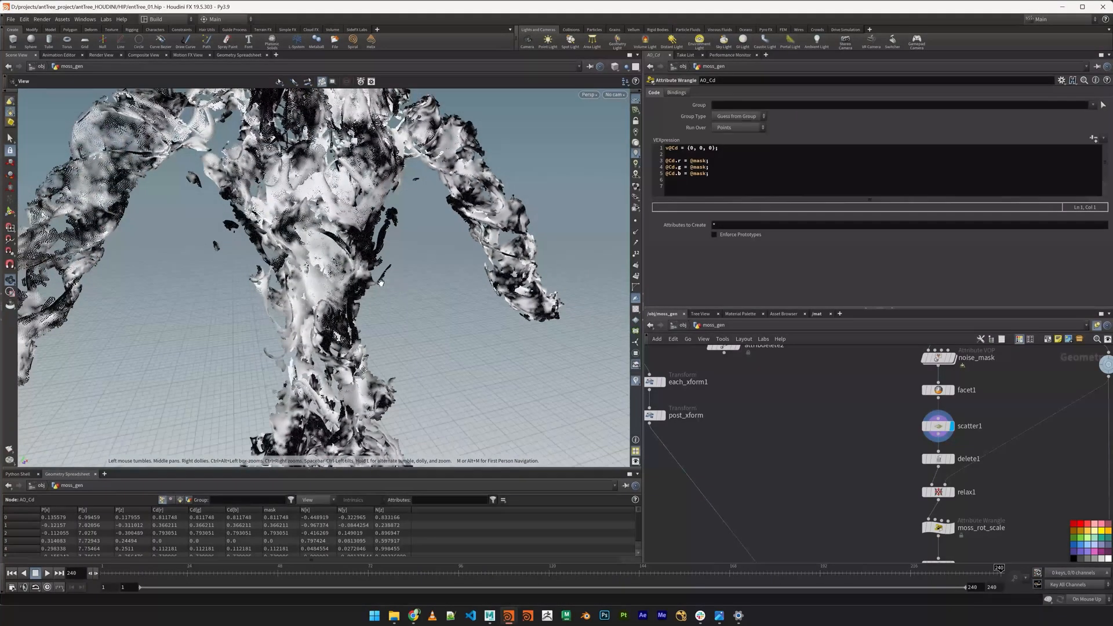
# Display grid1 followed by the move_up result, framed to show the single upright moss card
pyautogui.moveTo(885, 448); pyautogui.dragTo(904, 436, button='middle')
pyautogui.click(918, 385)
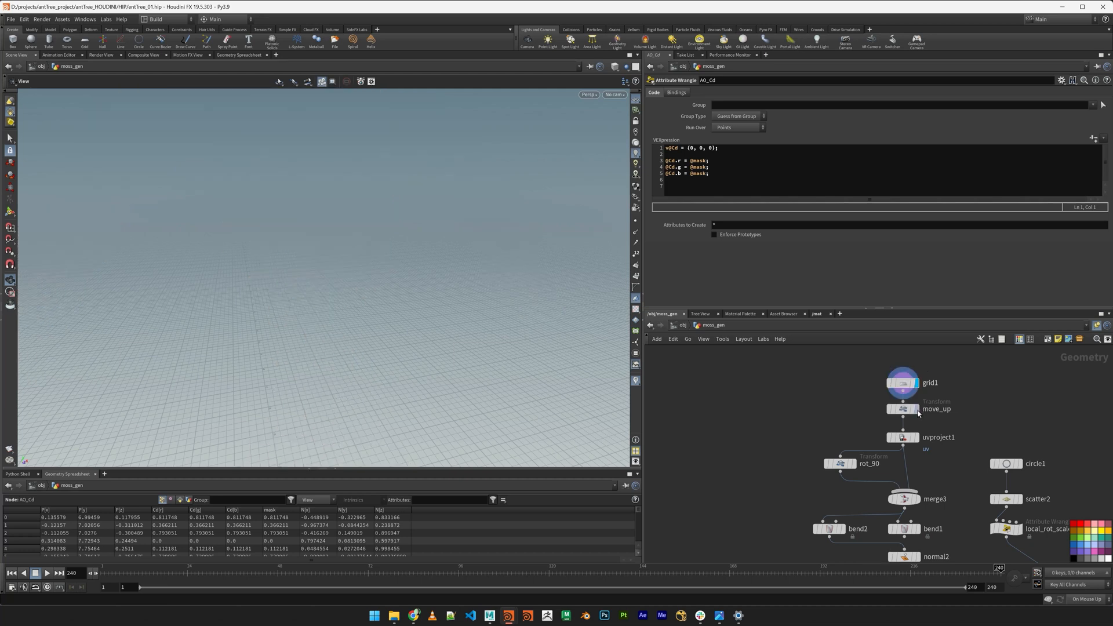
pyautogui.click(919, 422)
pyautogui.press('f')
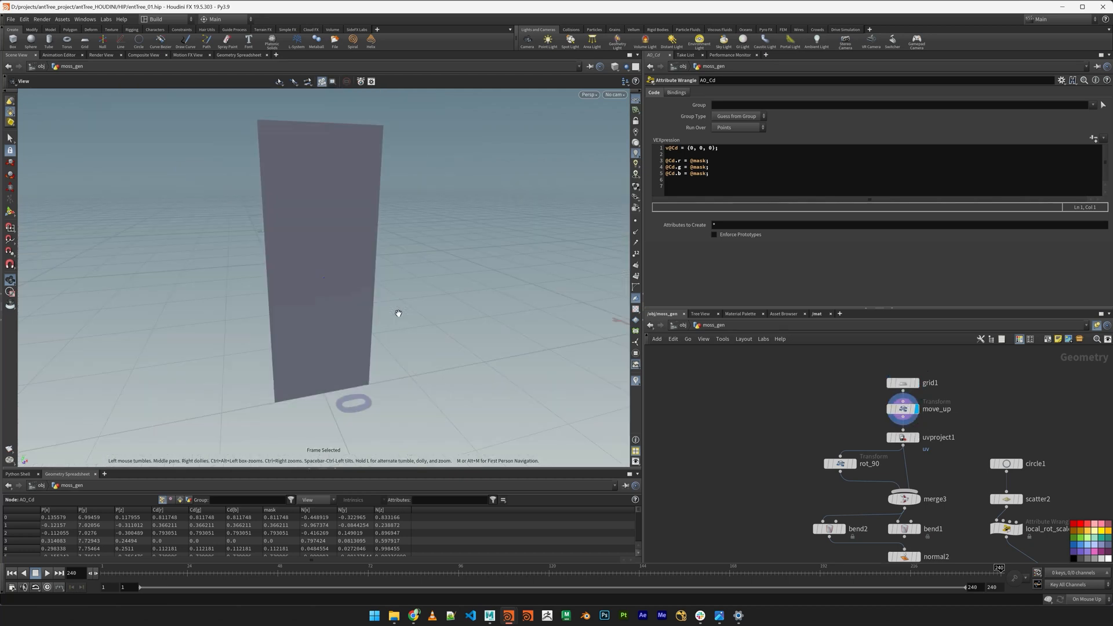
pyautogui.moveTo(365, 294); pyautogui.dragTo(406, 293)
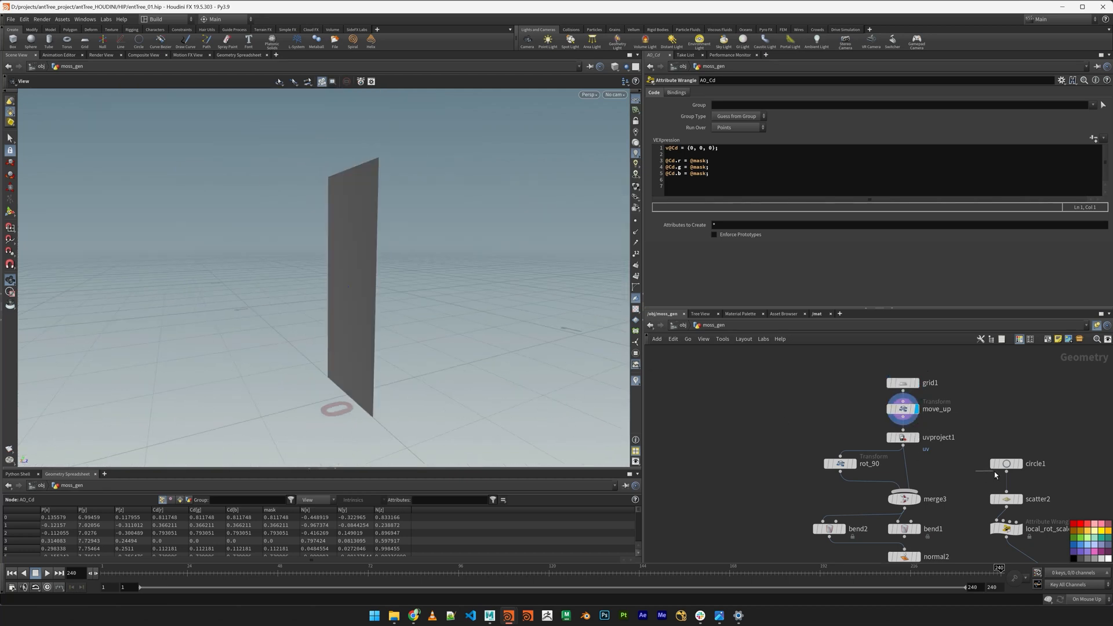
# Display the merge3 result of the two crossed moss cards and orbit around them
pyautogui.moveTo(951, 482); pyautogui.dragTo(956, 405, button='middle')
pyautogui.click(933, 418)
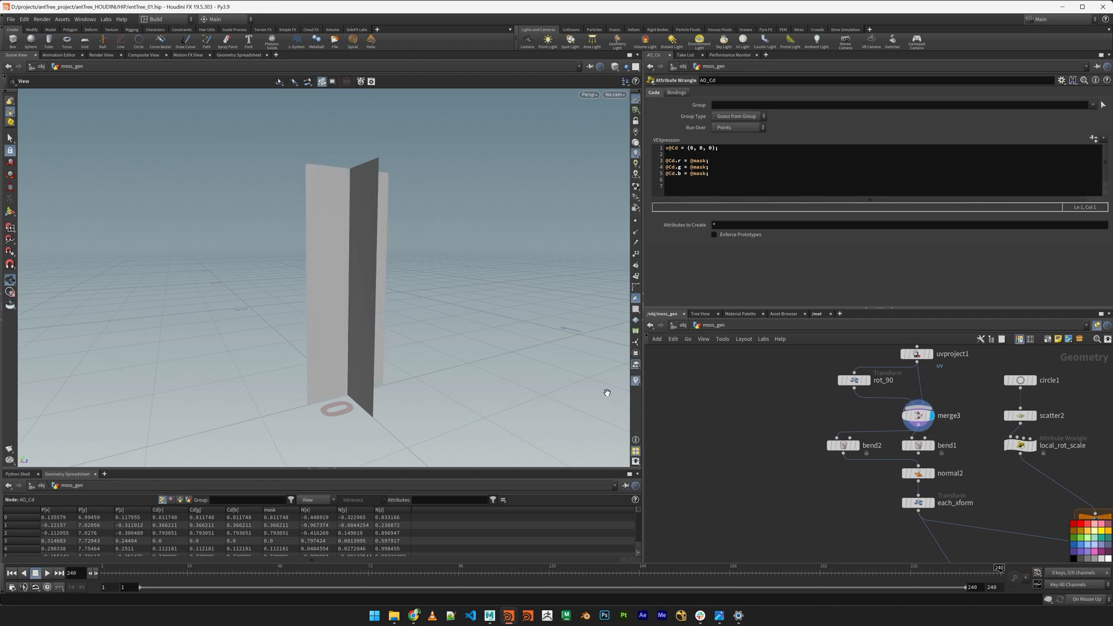
pyautogui.moveTo(603, 390); pyautogui.dragTo(477, 395)
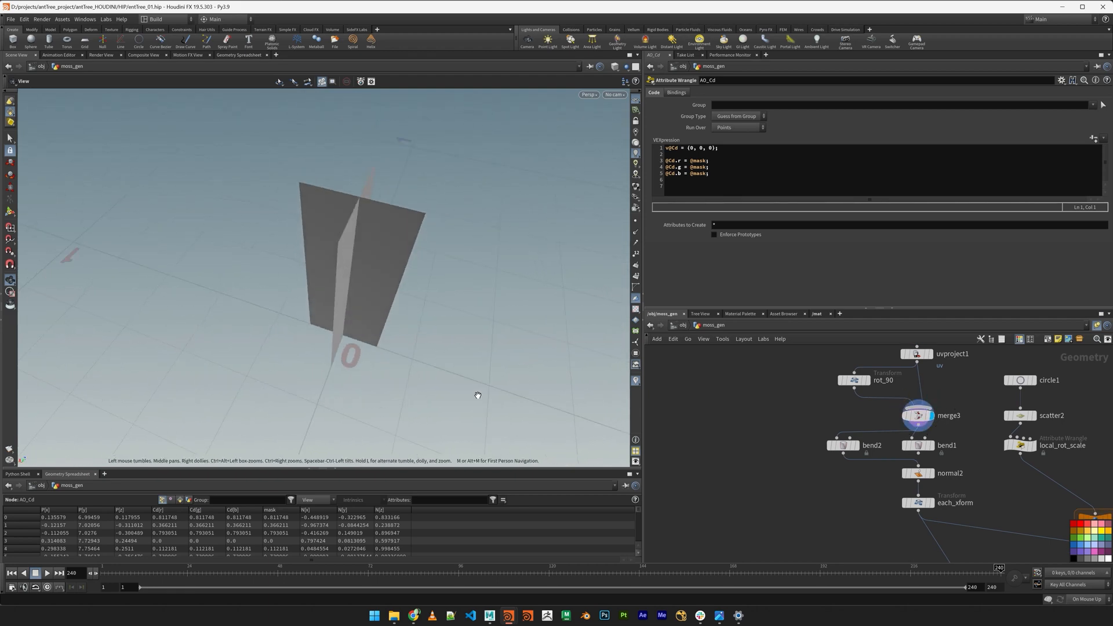
# Display the normal2 result followed by each_xform, and orbit around the bent, scaled pair of moss cards
pyautogui.click(931, 474)
pyautogui.click(931, 503)
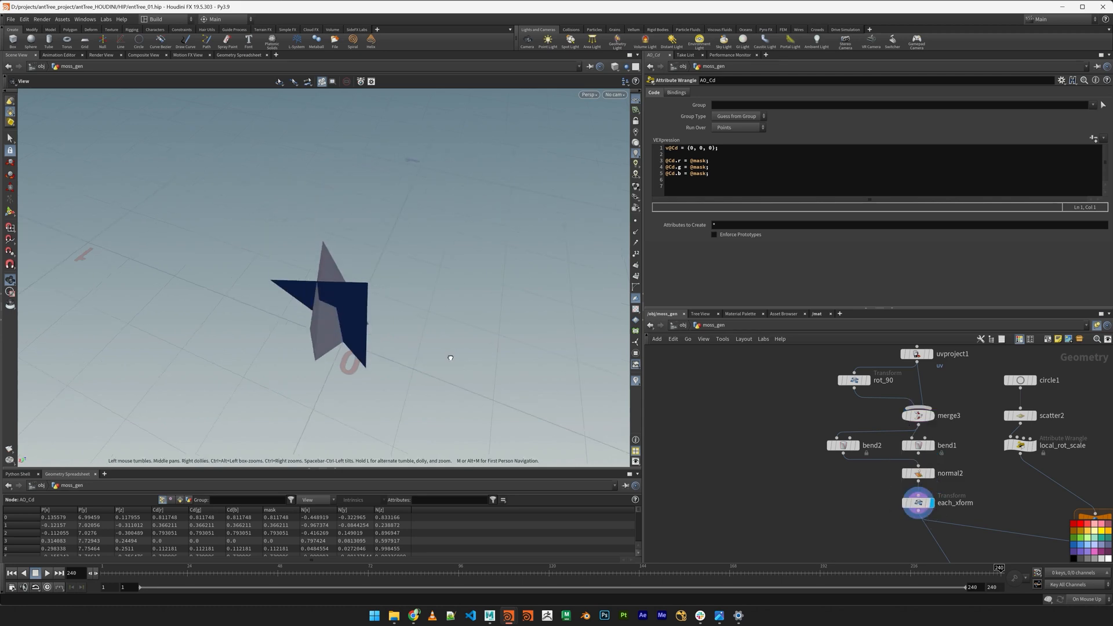
pyautogui.moveTo(451, 357); pyautogui.dragTo(332, 298)
pyautogui.moveTo(402, 338); pyautogui.dragTo(805, 343)
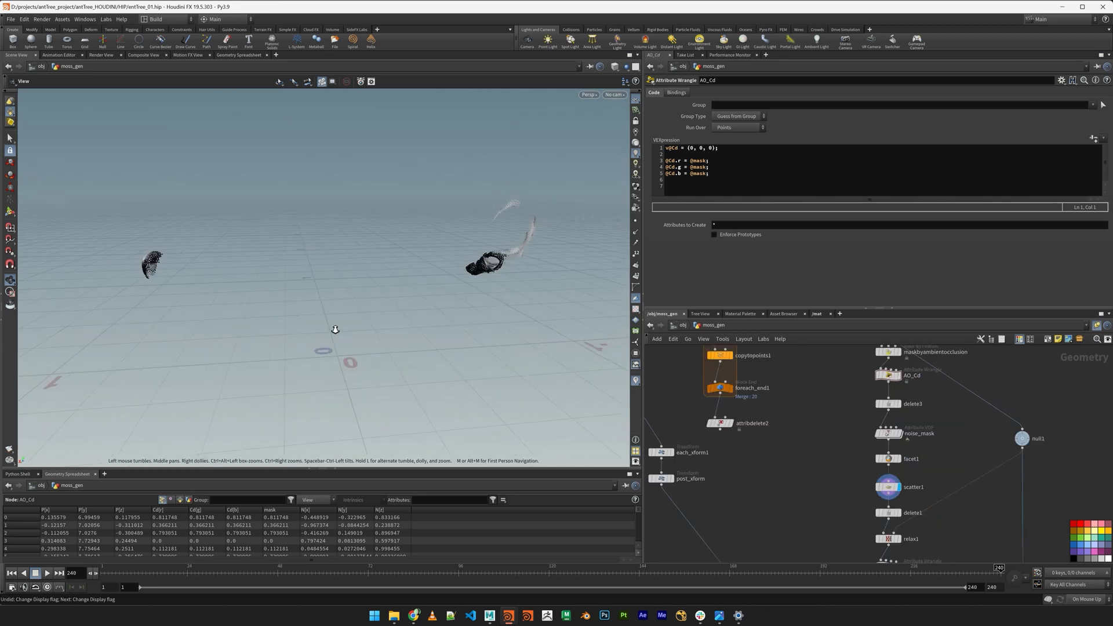
# Return to the scatter branch, frame the creature's body, and display the relax1 result of the moss points
pyautogui.moveTo(335, 331); pyautogui.dragTo(315, 340, button='right')
pyautogui.moveTo(315, 340); pyautogui.dragTo(385, 457, button='middle')
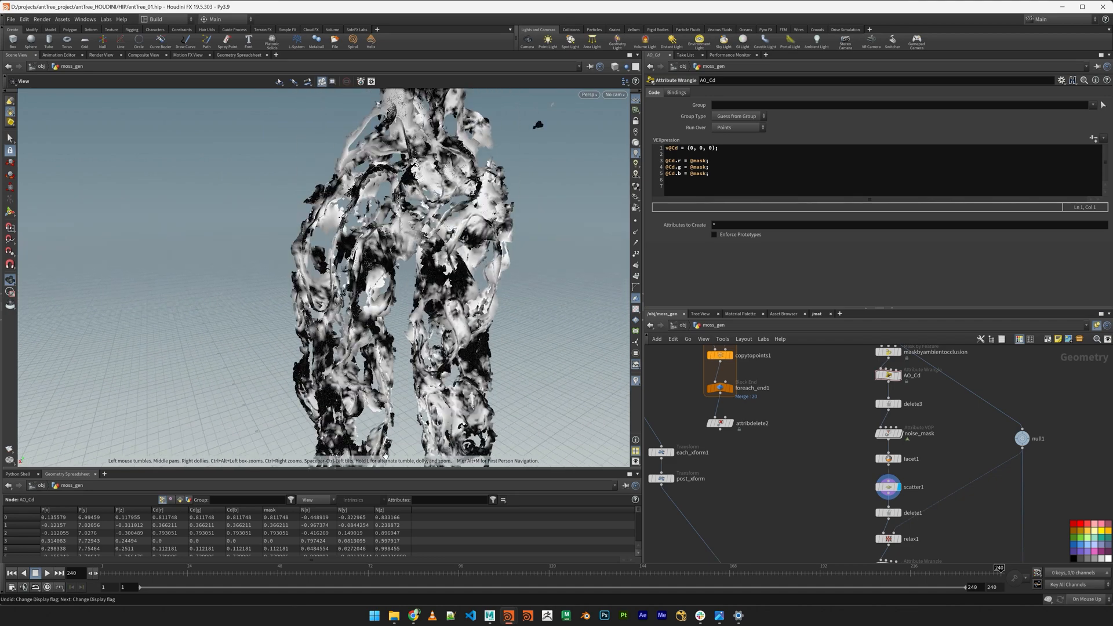
pyautogui.moveTo(936, 538); pyautogui.dragTo(922, 461, button='middle')
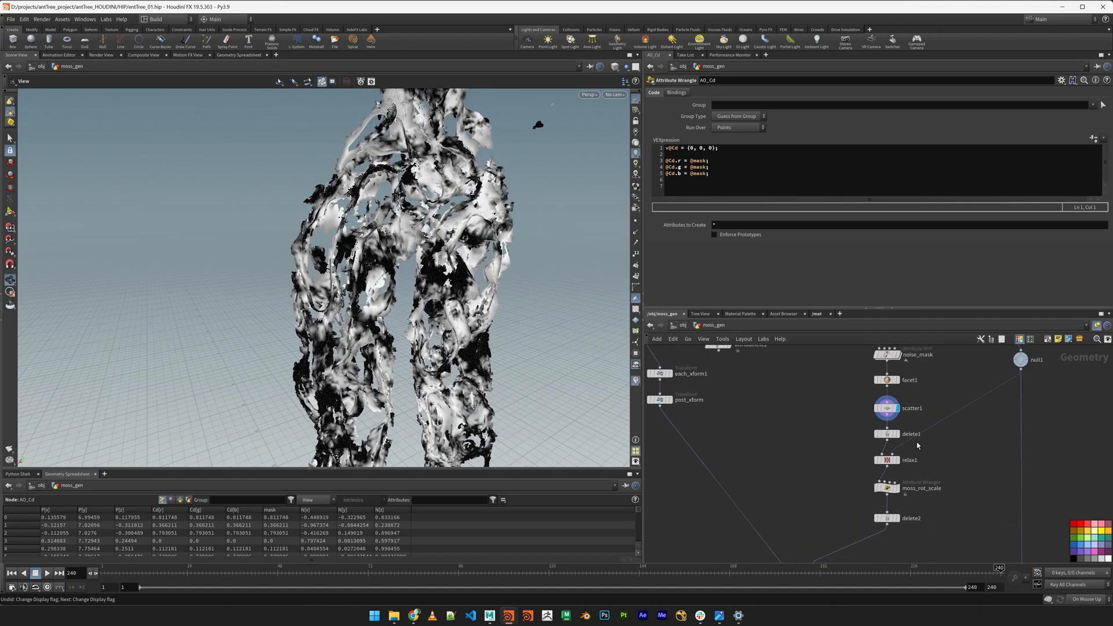
pyautogui.moveTo(918, 445); pyautogui.dragTo(974, 461, button='right')
pyautogui.click(868, 479)
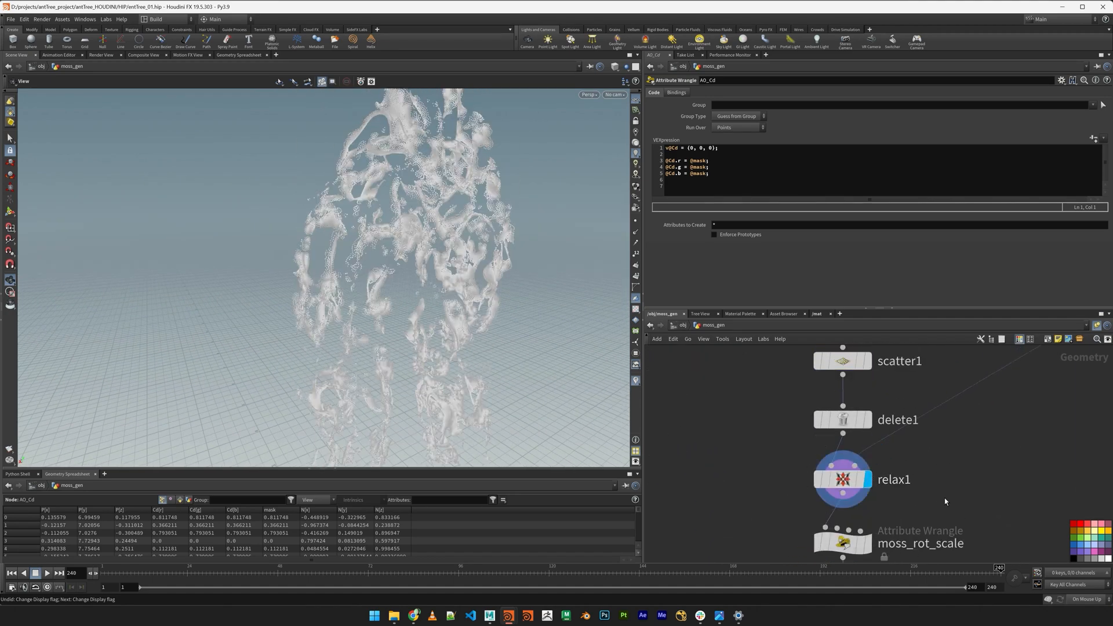
# Show the moss_rot_scale wrangle's random rotation and scale expressions and inspect the relaxed points up close
pyautogui.moveTo(952, 504); pyautogui.dragTo(966, 408, button='middle')
pyautogui.moveTo(1020, 462); pyautogui.dragTo(999, 435, button='middle')
pyautogui.moveTo(986, 454); pyautogui.dragTo(906, 440, button='right')
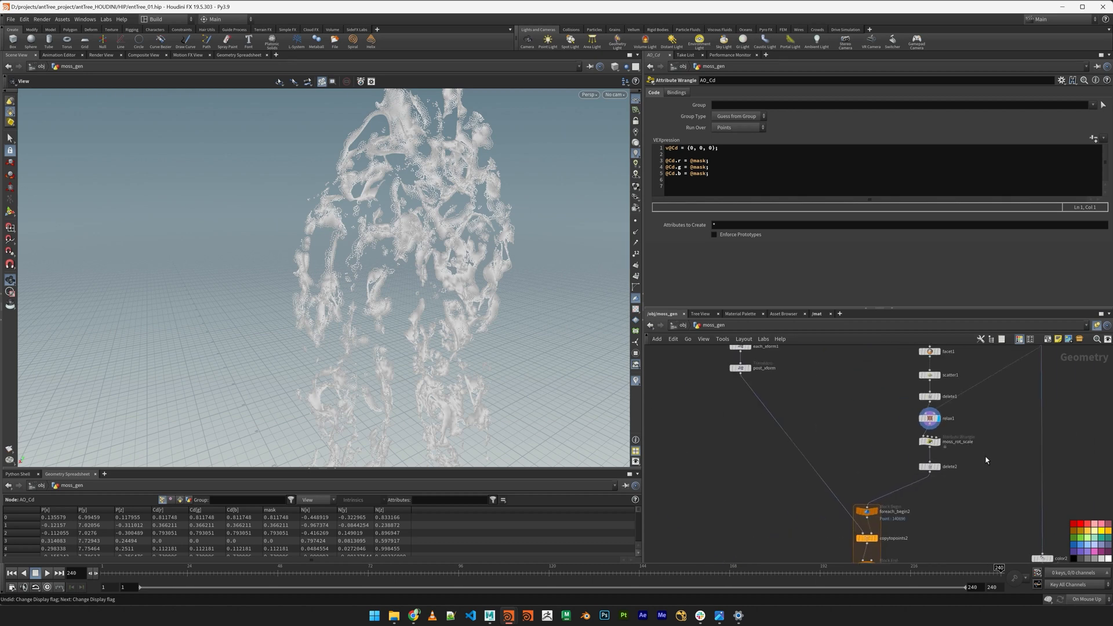
pyautogui.scroll(3, 974, 452)
pyautogui.click(902, 441)
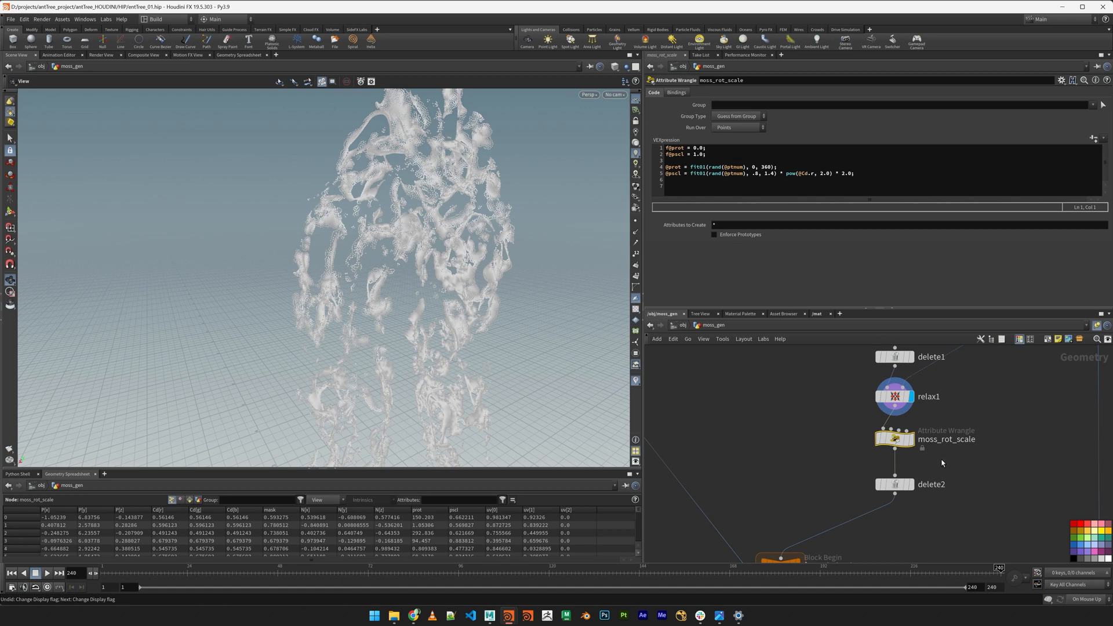
pyautogui.moveTo(942, 463); pyautogui.dragTo(962, 426, button='middle')
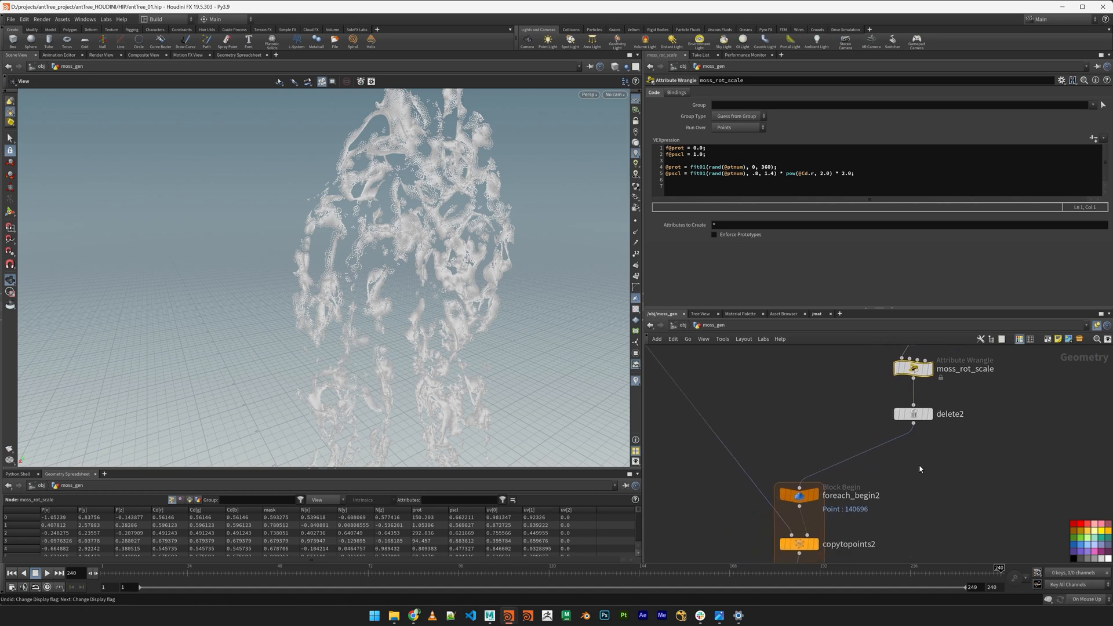
pyautogui.moveTo(917, 474); pyautogui.dragTo(941, 369, button='middle')
pyautogui.moveTo(524, 306); pyautogui.dragTo(527, 366)
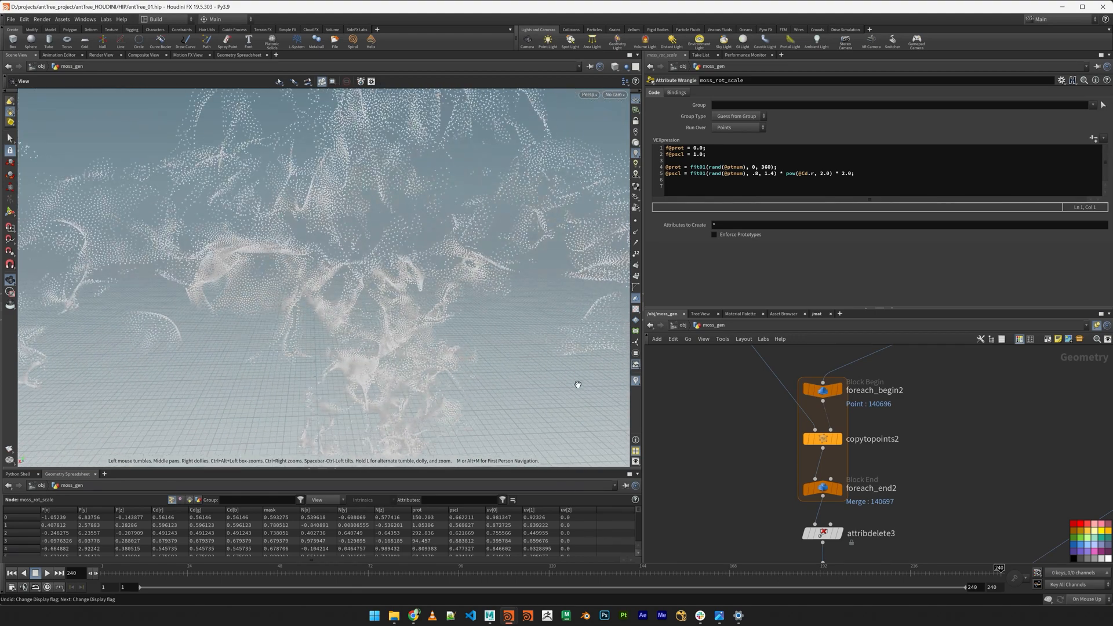
# Display the attribdelete3 result with moss cards copied to the points and inspect them around the body
pyautogui.moveTo(948, 509); pyautogui.dragTo(906, 435, button='middle')
pyautogui.click(854, 460)
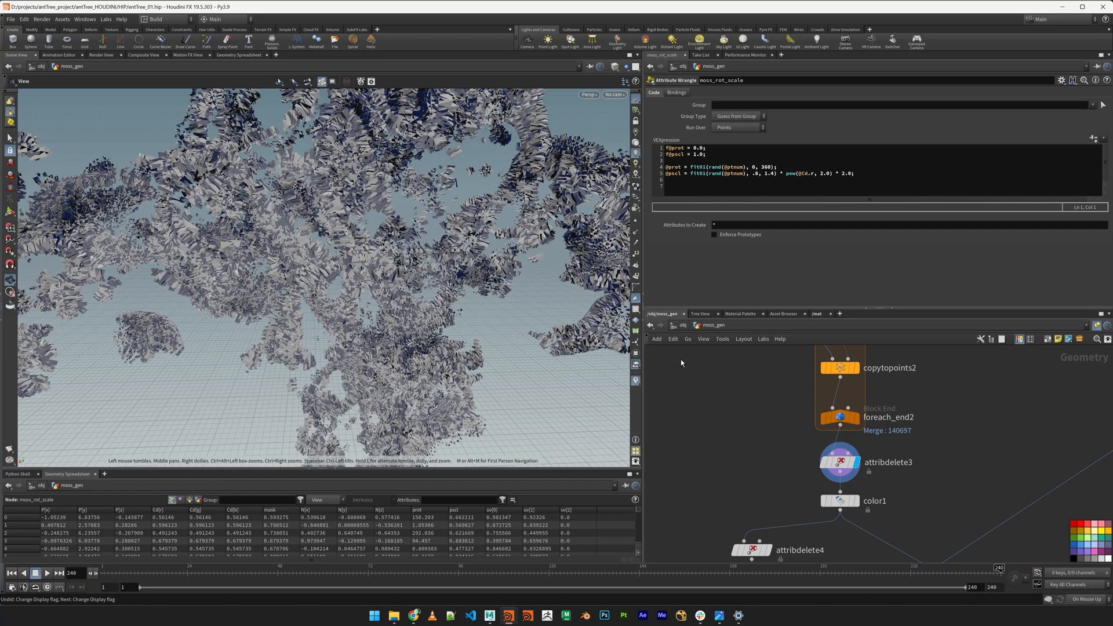
pyautogui.moveTo(458, 316); pyautogui.dragTo(476, 326)
pyautogui.moveTo(450, 336); pyautogui.dragTo(410, 344)
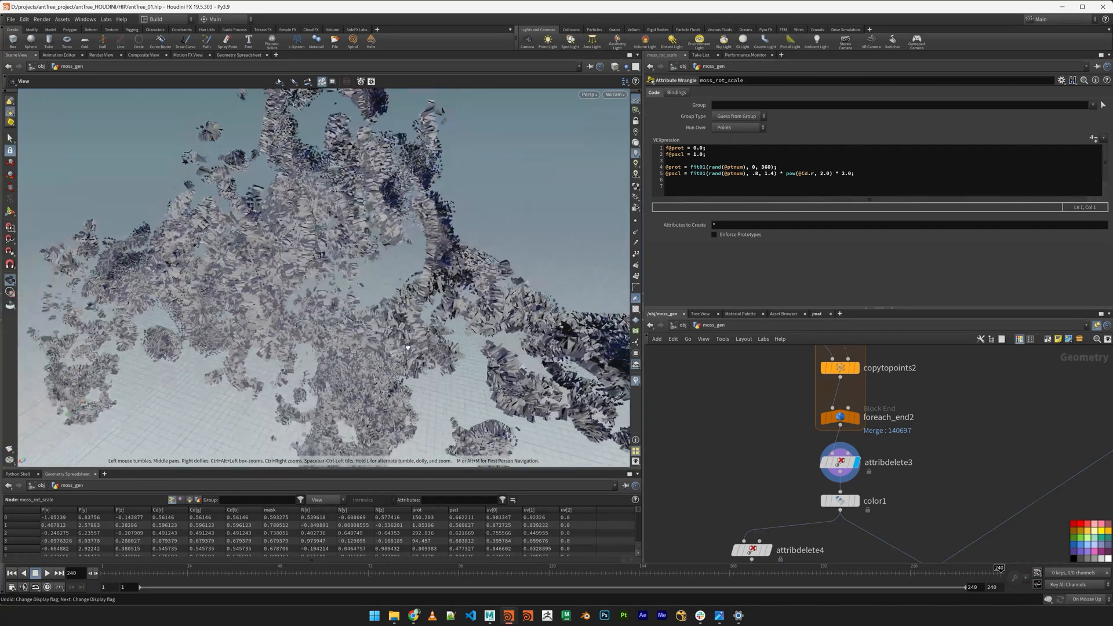
pyautogui.moveTo(411, 343); pyautogui.dragTo(516, 322, button='right')
pyautogui.moveTo(517, 323); pyautogui.dragTo(441, 312)
pyautogui.moveTo(442, 312); pyautogui.dragTo(359, 377, button='right')
pyautogui.moveTo(360, 376); pyautogui.dragTo(355, 290, button='middle')
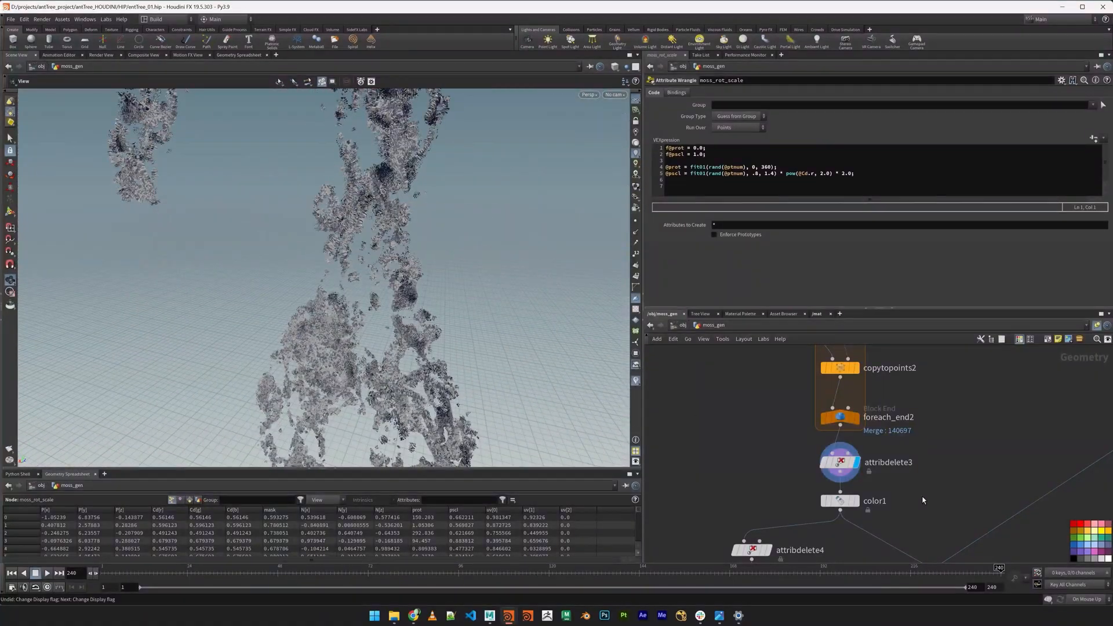
# Display the color1 result and inspect the green moss across the torso, arms and legs
pyautogui.moveTo(923, 501); pyautogui.dragTo(932, 440, button='middle')
pyautogui.click(870, 445)
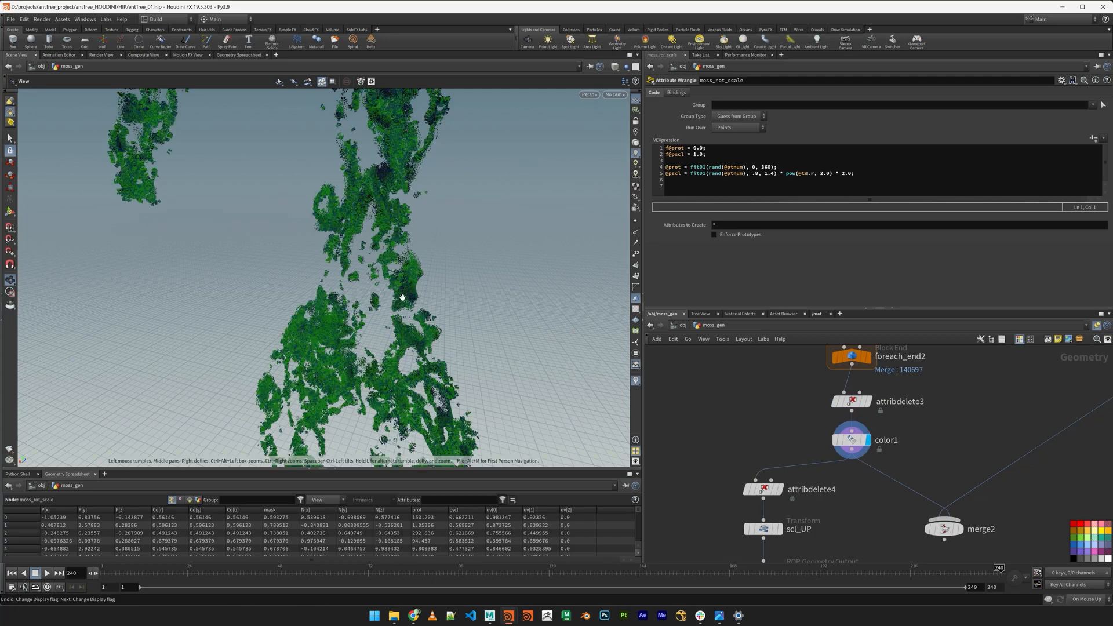
pyautogui.moveTo(572, 389); pyautogui.dragTo(649, 387, button='right')
pyautogui.moveTo(586, 354)
pyautogui.mouseDown()
pyautogui.moveTo(490, 348)
pyautogui.moveTo(571, 361)
pyautogui.mouseUp()
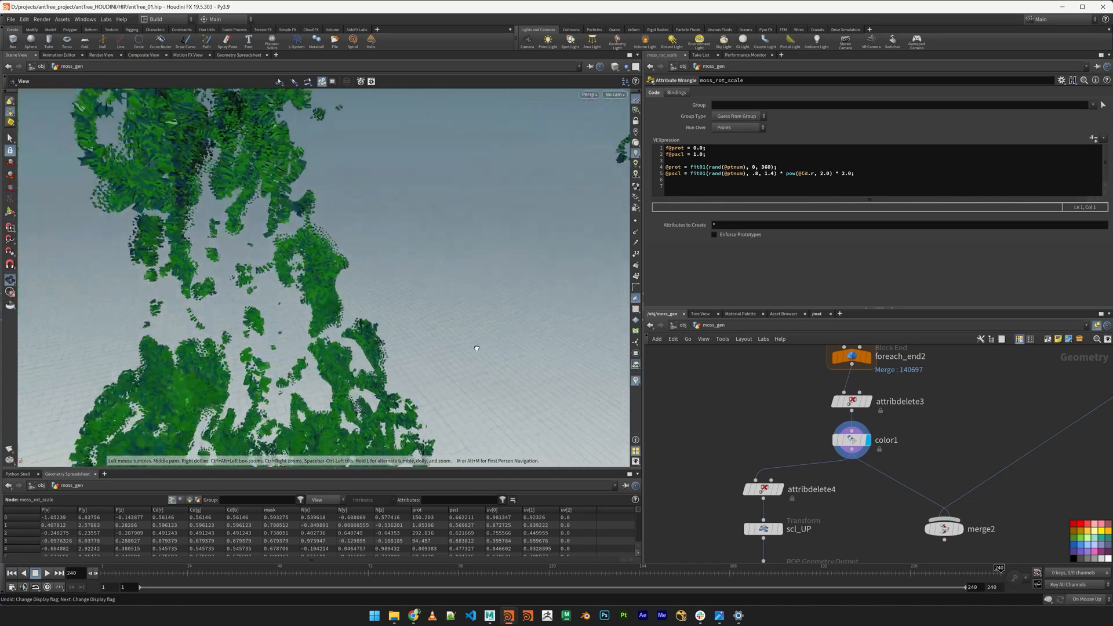
pyautogui.moveTo(545, 362); pyautogui.dragTo(455, 363, button='right')
pyautogui.moveTo(455, 363); pyautogui.dragTo(380, 328)
pyautogui.moveTo(380, 328); pyautogui.dragTo(384, 426, button='middle')
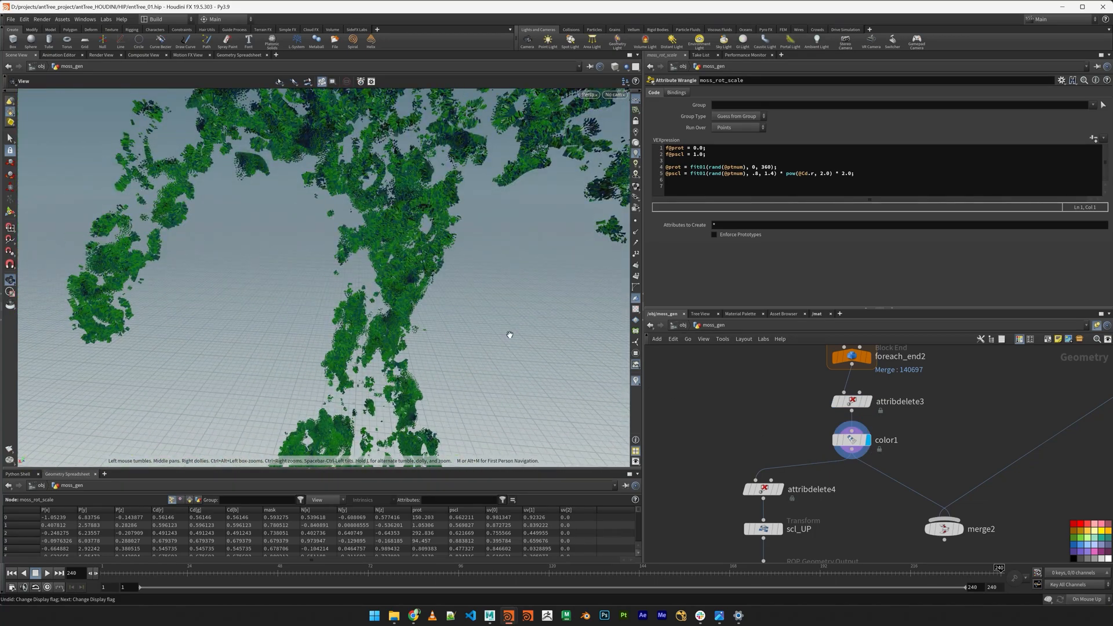
# Display the attribdelete4 result on the export branch and inspect the uncoloured moss over the whole figure
pyautogui.moveTo(843, 503); pyautogui.dragTo(845, 491, button='middle')
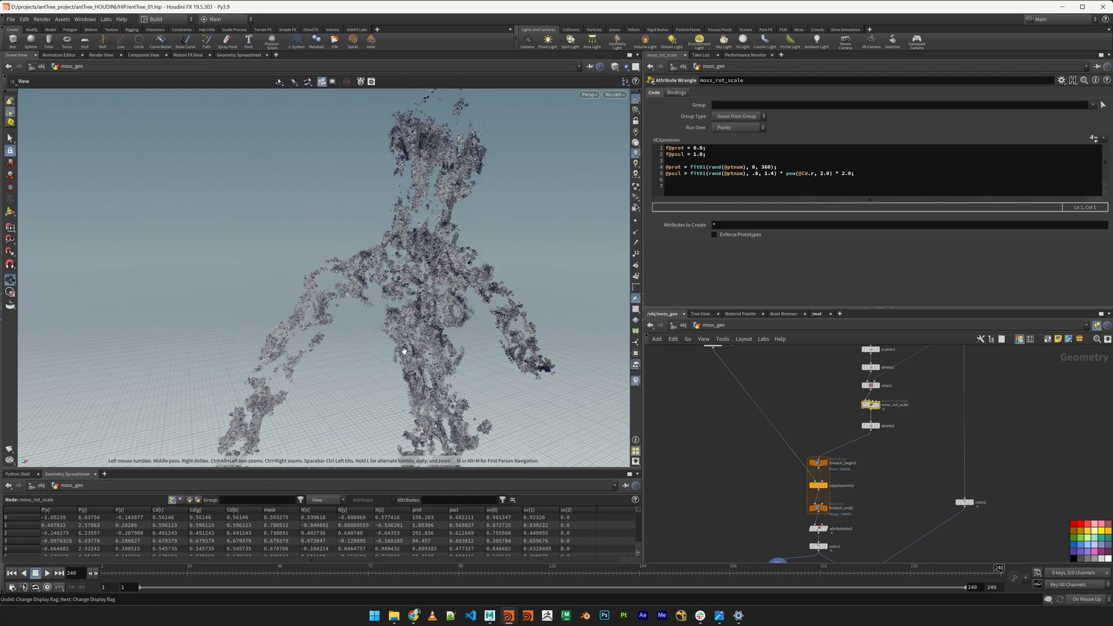
pyautogui.moveTo(405, 350); pyautogui.dragTo(426, 257, button='middle')
pyautogui.moveTo(426, 257); pyautogui.dragTo(443, 293)
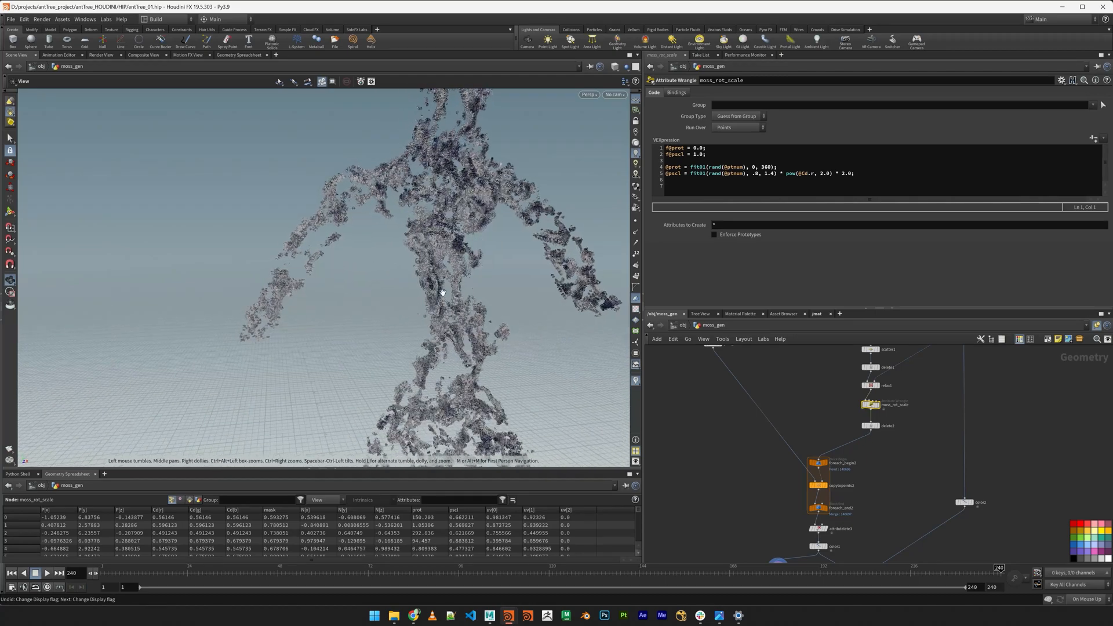
# Switch to the Maya model.ma scene and inspect the leaves, twigs and moss on the torso, head and arms
pyautogui.moveTo(490, 618)
pyautogui.click(397, 580)
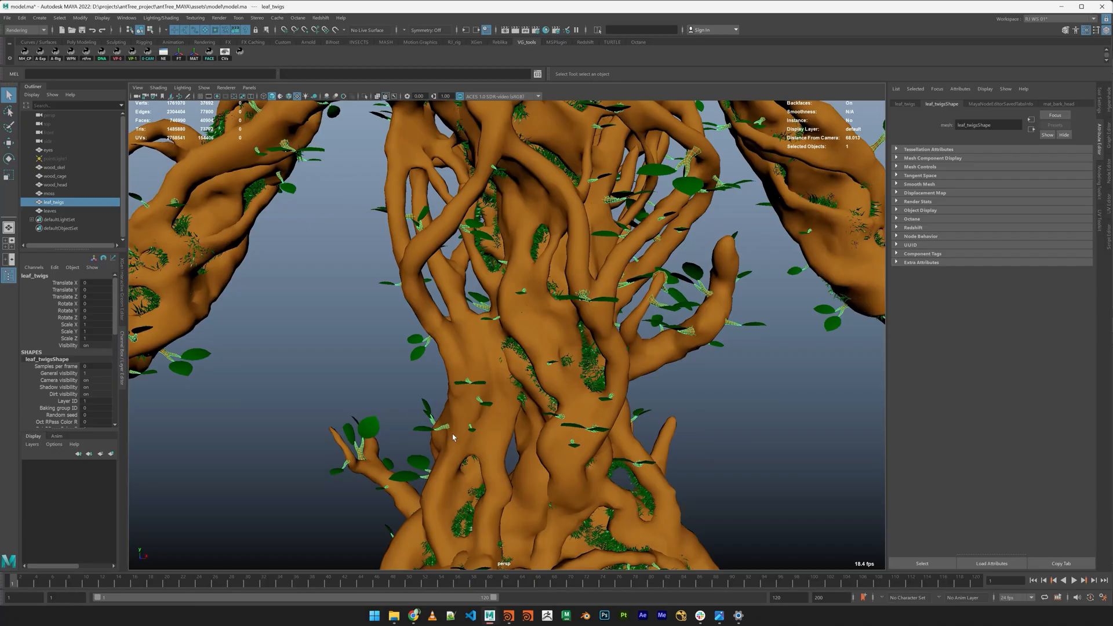
pyautogui.keyDown('alt'); pyautogui.moveTo(461, 371); pyautogui.dragTo(385, 356, button='right'); pyautogui.keyUp('alt')
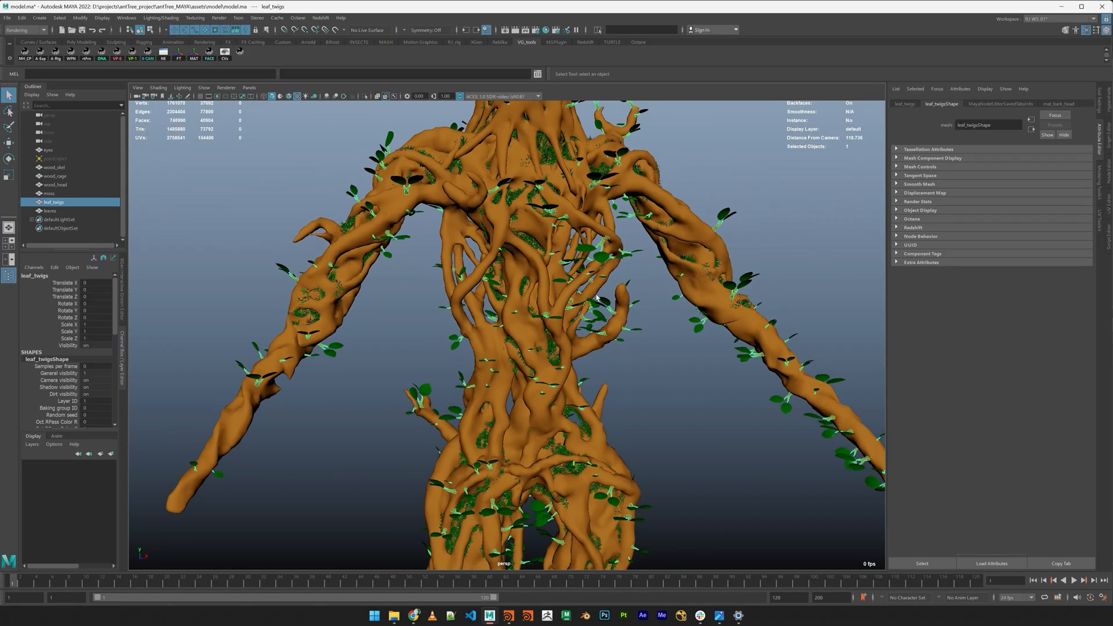
pyautogui.keyDown('alt'); pyautogui.moveTo(673, 384); pyautogui.dragTo(621, 348); pyautogui.keyUp('alt')
pyautogui.keyDown('alt'); pyautogui.moveTo(622, 342); pyautogui.dragTo(567, 374, button='middle'); pyautogui.keyUp('alt')
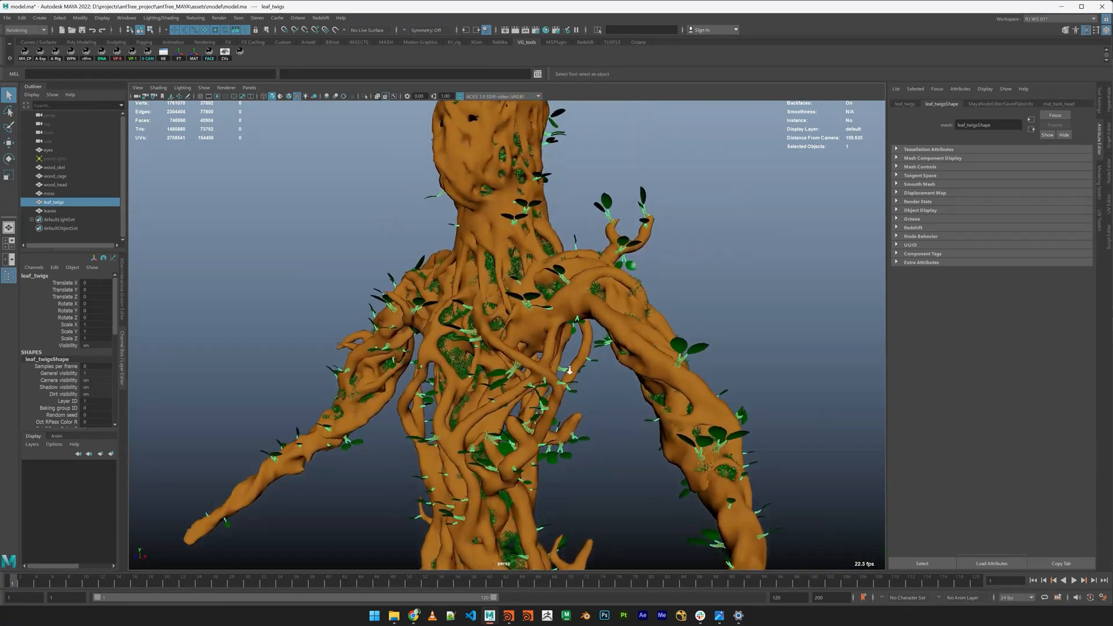
pyautogui.keyDown('alt'); pyautogui.moveTo(534, 324); pyautogui.dragTo(603, 309, button='right'); pyautogui.keyUp('alt')
pyautogui.keyDown('alt'); pyautogui.moveTo(472, 363); pyautogui.dragTo(510, 377); pyautogui.keyUp('alt')
# Deselect leaf_twigs and orbit around the torso to frame the creature's bare forearm
pyautogui.click(693, 457)
pyautogui.keyDown('alt'); pyautogui.moveTo(684, 452); pyautogui.dragTo(516, 393, button='right'); pyautogui.keyUp('alt')
pyautogui.keyDown('alt'); pyautogui.moveTo(515, 393); pyautogui.dragTo(634, 379); pyautogui.keyUp('alt')
pyautogui.keyDown('alt'); pyautogui.moveTo(377, 390); pyautogui.dragTo(468, 342, button='middle'); pyautogui.keyUp('alt')
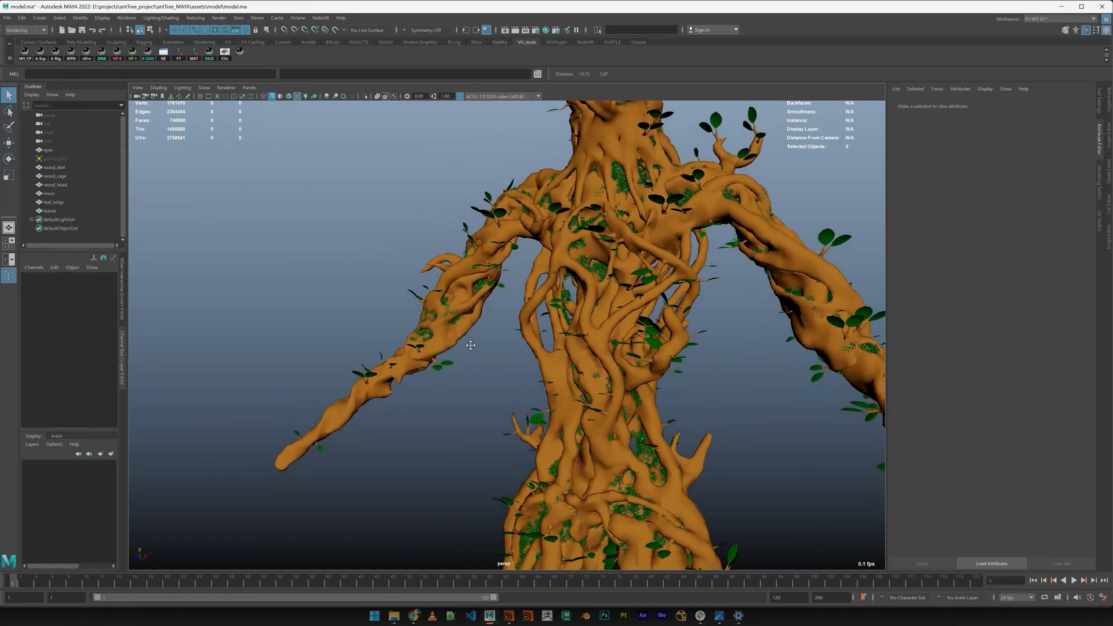
pyautogui.moveTo(468, 342)
pyautogui.keyDown('alt'); pyautogui.mouseDown()
pyautogui.moveTo(450, 365)
pyautogui.moveTo(469, 348)
pyautogui.mouseUp(); pyautogui.keyUp('alt')
pyautogui.keyDown('alt'); pyautogui.moveTo(470, 348); pyautogui.dragTo(604, 410, button='right'); pyautogui.keyUp('alt')
pyautogui.keyDown('alt'); pyautogui.moveTo(604, 410); pyautogui.dragTo(479, 367); pyautogui.keyUp('alt')
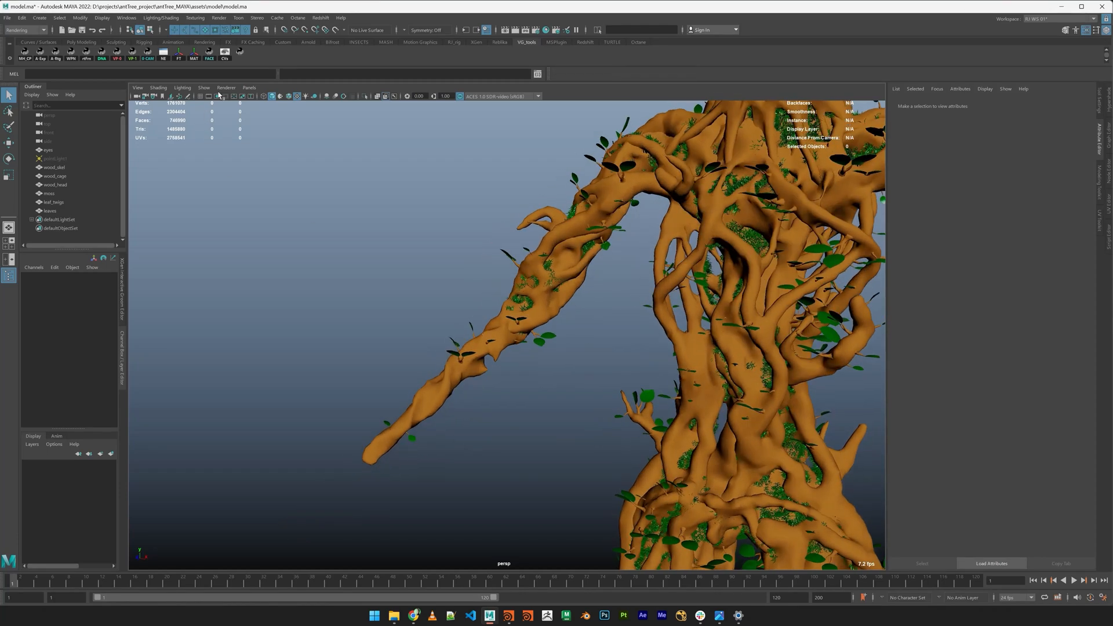
# Sketch three wavy yellow Grease Pencil strokes extending from the forearm, and delete that frame
pyautogui.click(189, 96)
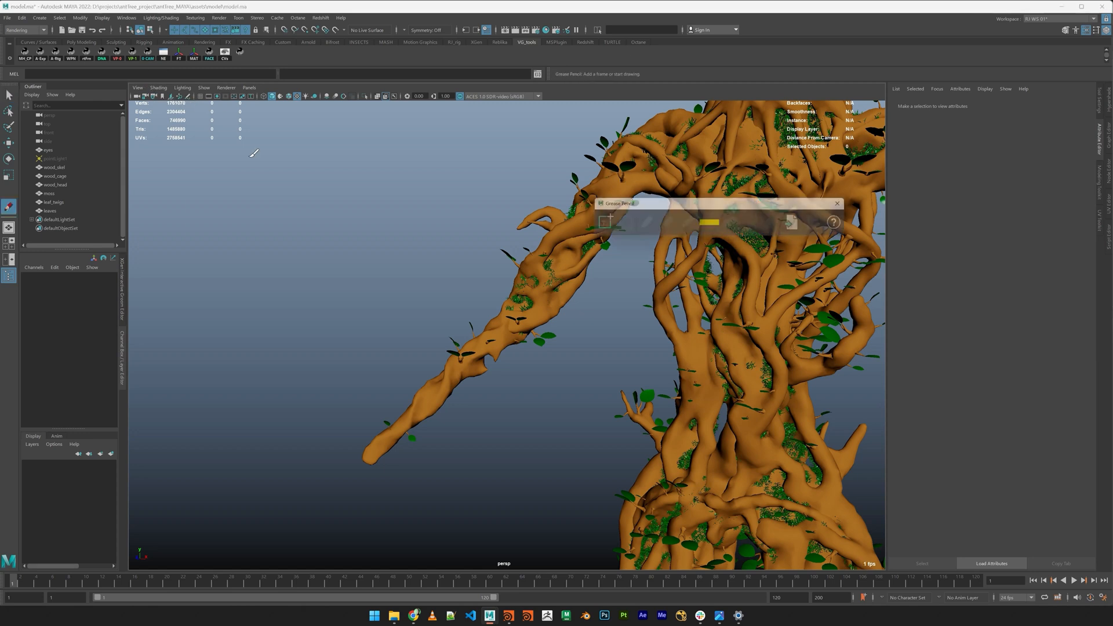
pyautogui.click(598, 228)
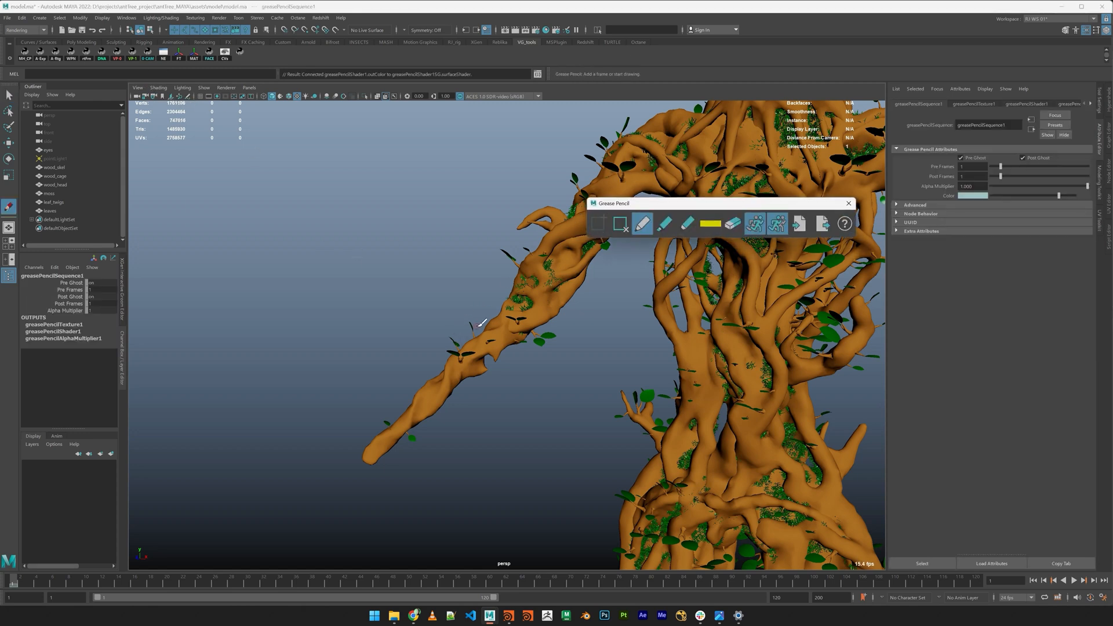
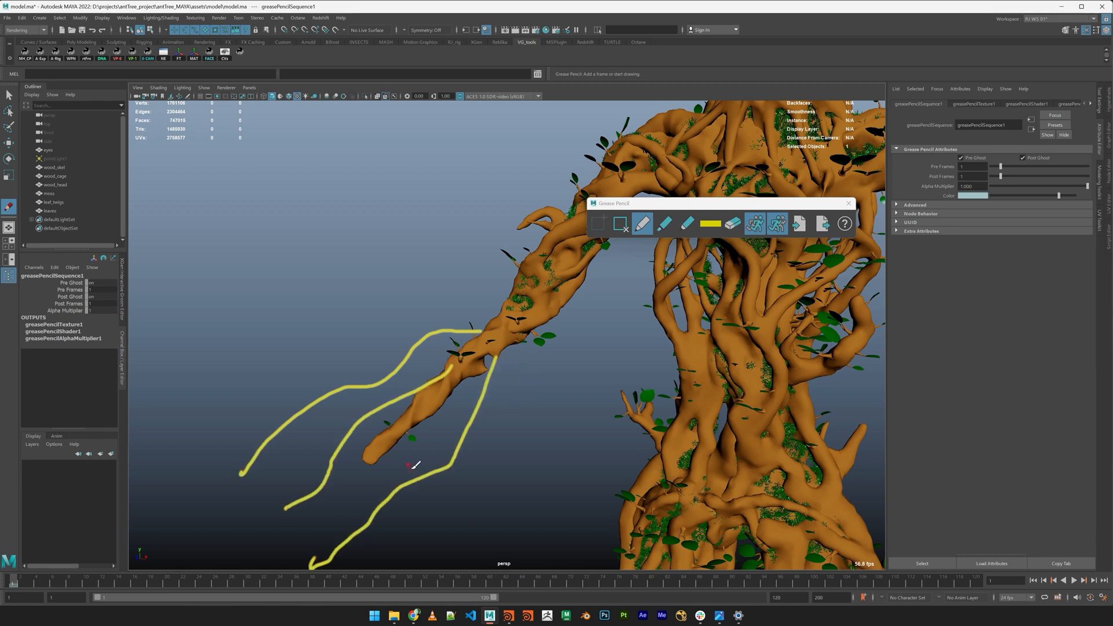
pyautogui.click(620, 227)
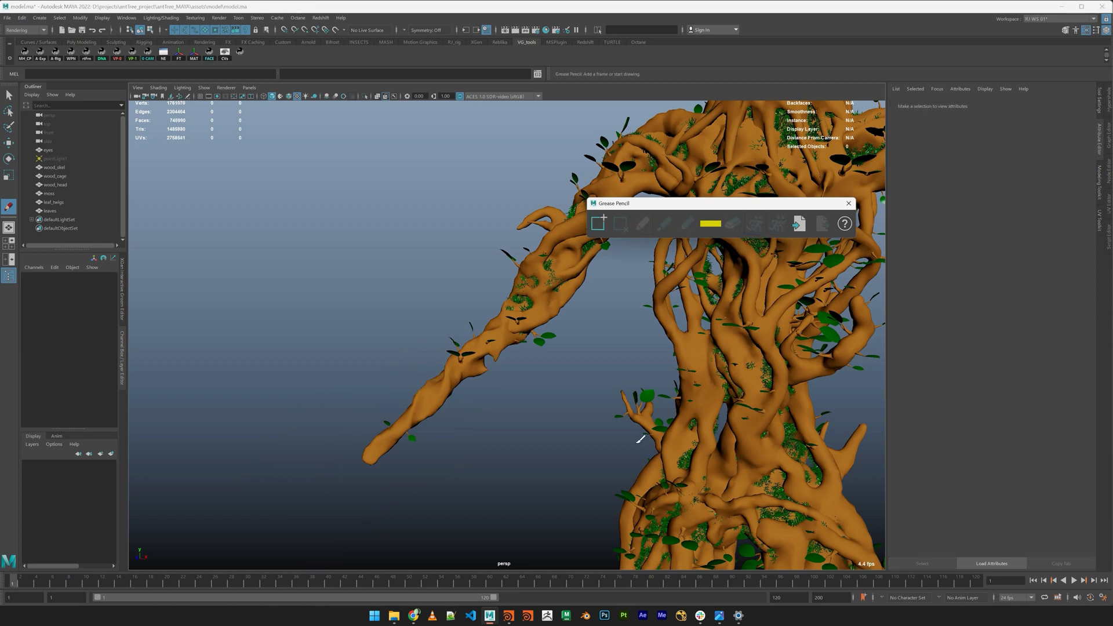
# Sketch five wavy Grease Pencil strokes down from the knees of both legs, delete the frame, and close Grease Pencil
pyautogui.moveTo(641, 442)
pyautogui.keyDown('alt'); pyautogui.mouseDown(button='middle')
pyautogui.moveTo(596, 328)
pyautogui.moveTo(458, 299)
pyautogui.mouseUp(button='middle'); pyautogui.keyUp('alt')
pyautogui.moveTo(527, 397)
pyautogui.keyDown('alt'); pyautogui.mouseDown()
pyautogui.moveTo(505, 256)
pyautogui.moveTo(462, 299)
pyautogui.moveTo(414, 456)
pyautogui.mouseUp(); pyautogui.keyUp('alt')
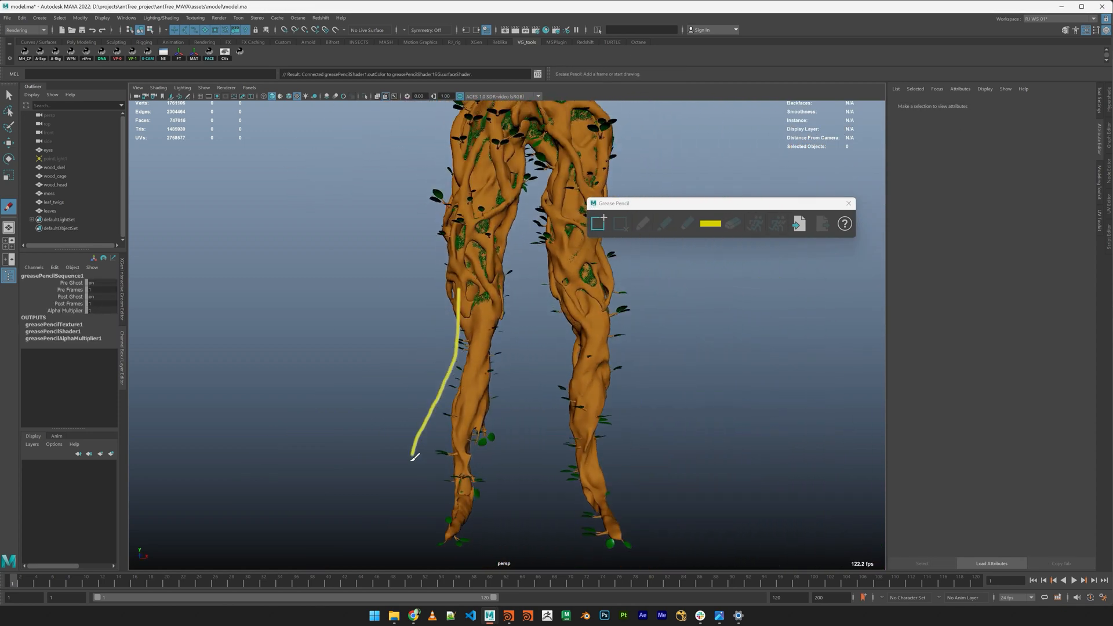
pyautogui.moveTo(494, 300); pyautogui.dragTo(506, 345)
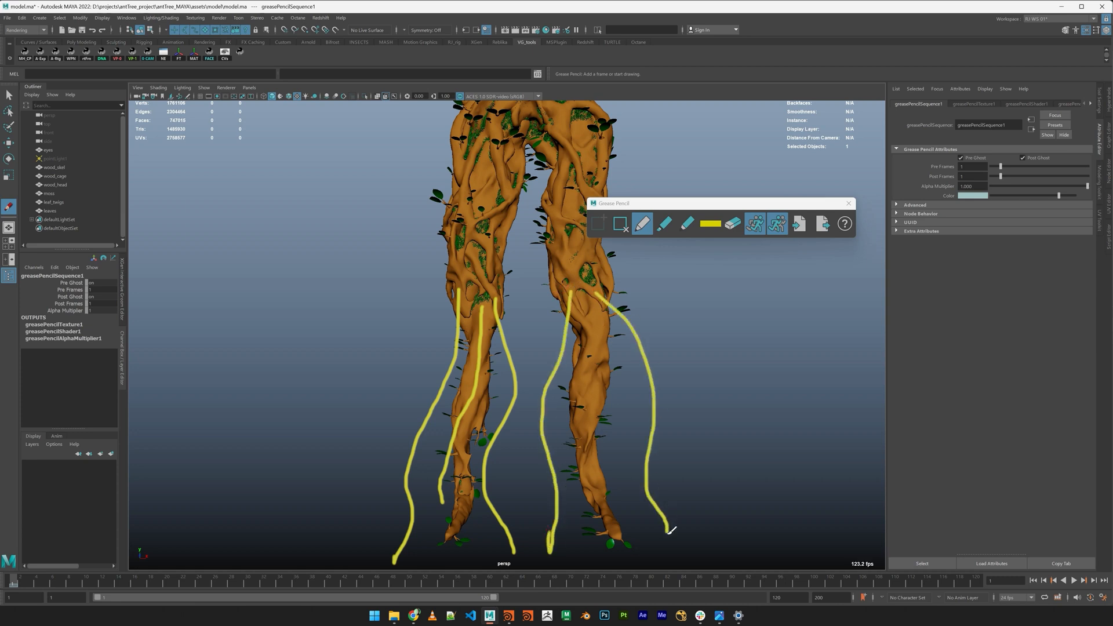
pyautogui.click(623, 225)
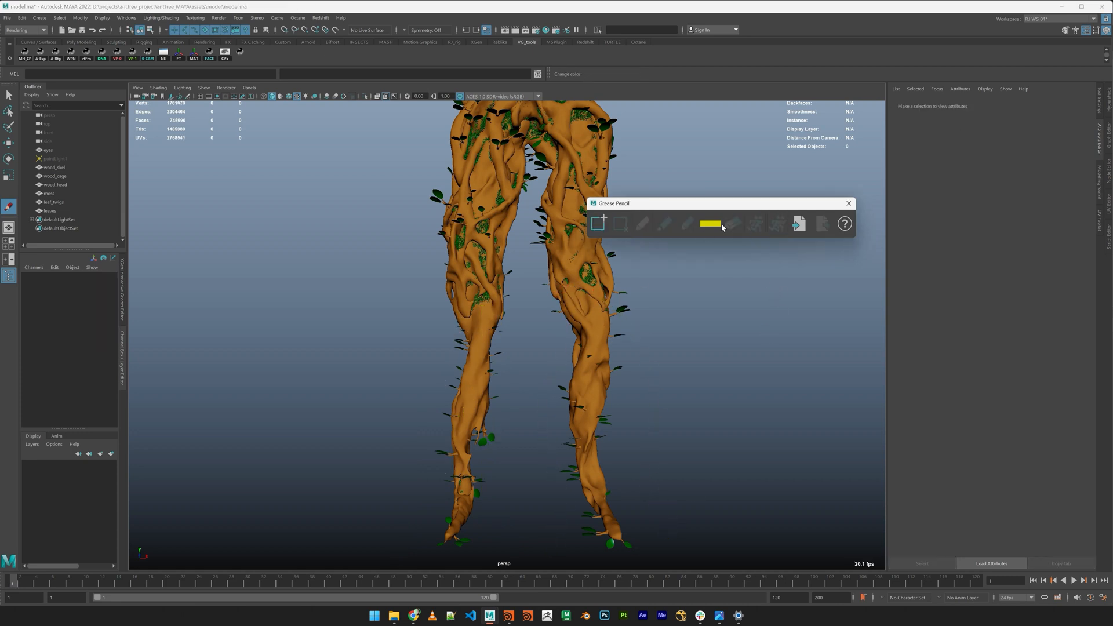
pyautogui.click(854, 204)
# Switch to the tentacles_01.ma scene and inspect the single, double and triple vine meshes and their object list
pyautogui.moveTo(491, 623)
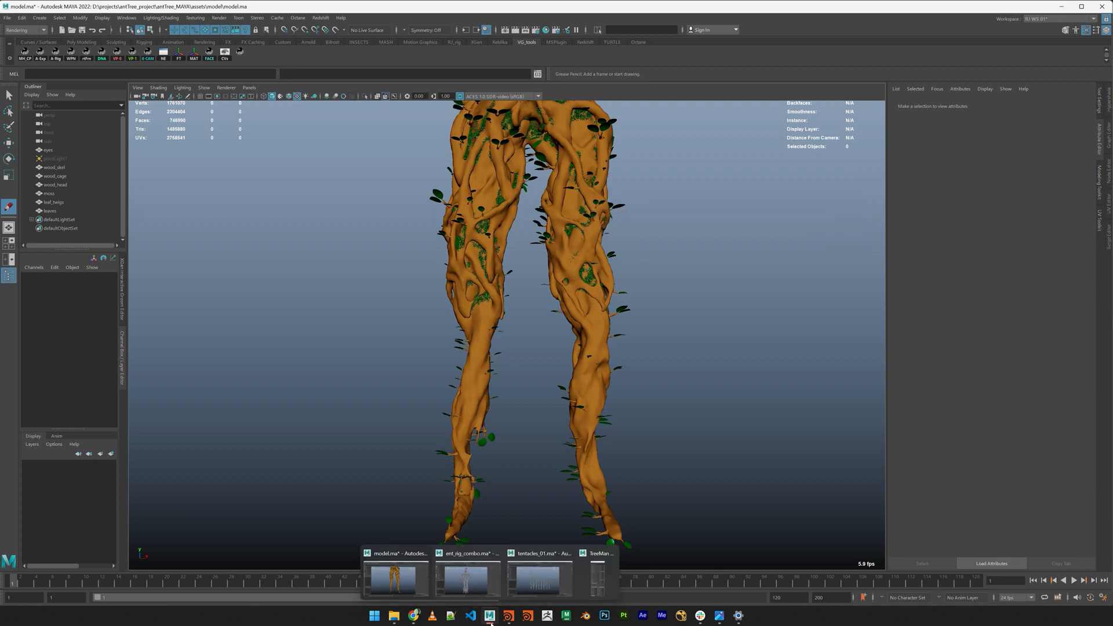
pyautogui.click(468, 578)
pyautogui.click(547, 586)
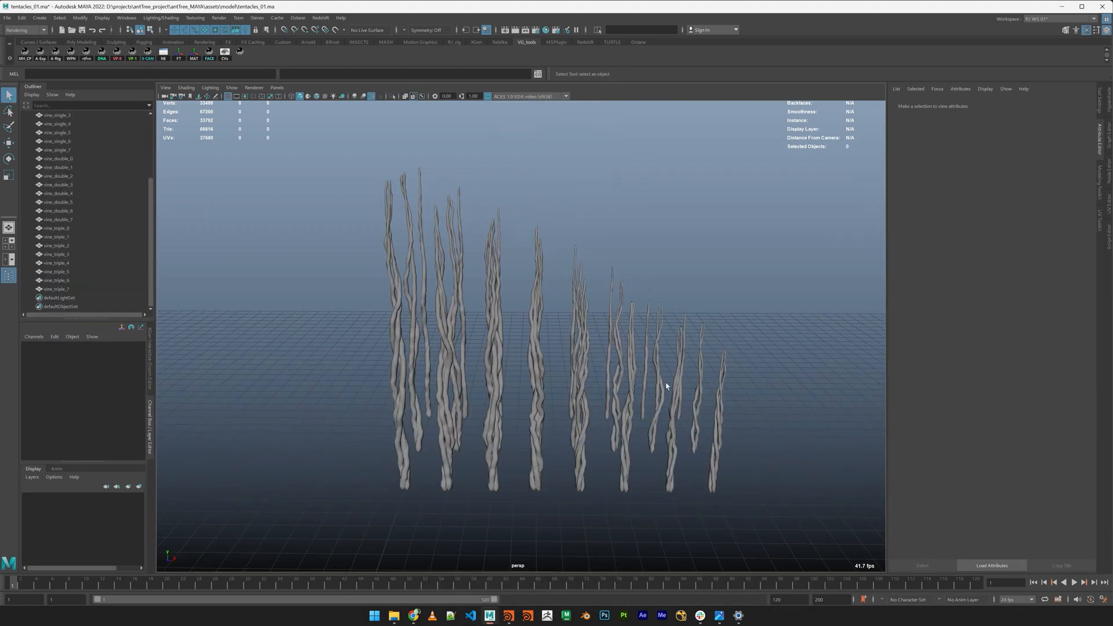
pyautogui.moveTo(666, 385)
pyautogui.keyDown('alt'); pyautogui.mouseDown()
pyautogui.moveTo(656, 380)
pyautogui.moveTo(663, 406)
pyautogui.mouseUp(); pyautogui.keyUp('alt')
pyautogui.keyDown('alt'); pyautogui.moveTo(663, 406); pyautogui.dragTo(598, 344, button='middle'); pyautogui.keyUp('alt')
pyautogui.keyDown('alt'); pyautogui.moveTo(598, 345); pyautogui.dragTo(655, 334); pyautogui.keyUp('alt')
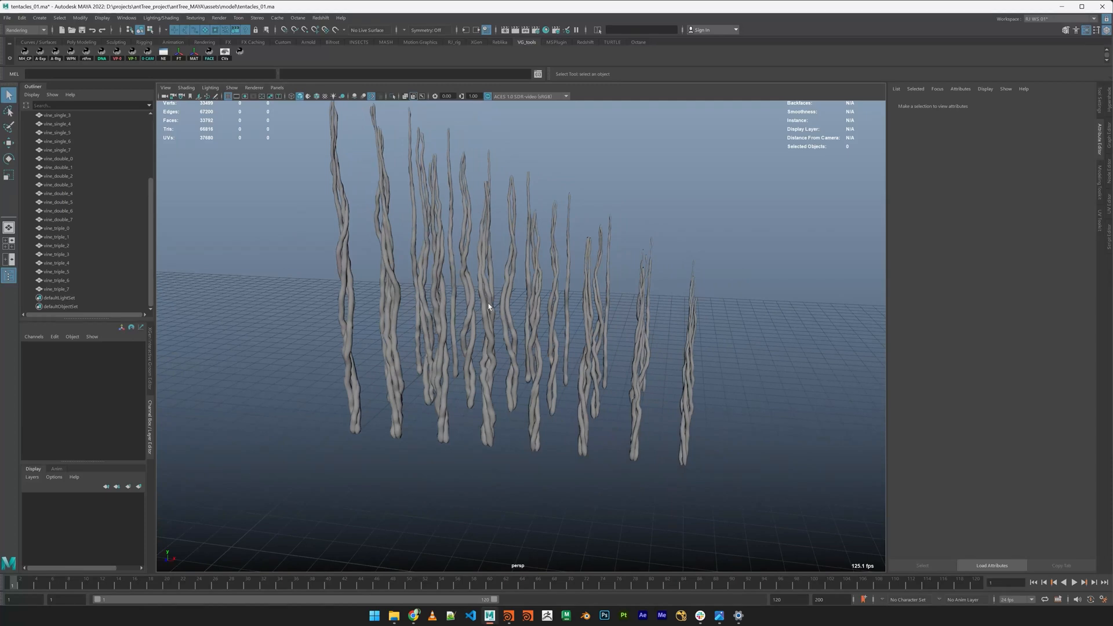
pyautogui.scroll(4, 100, 197)
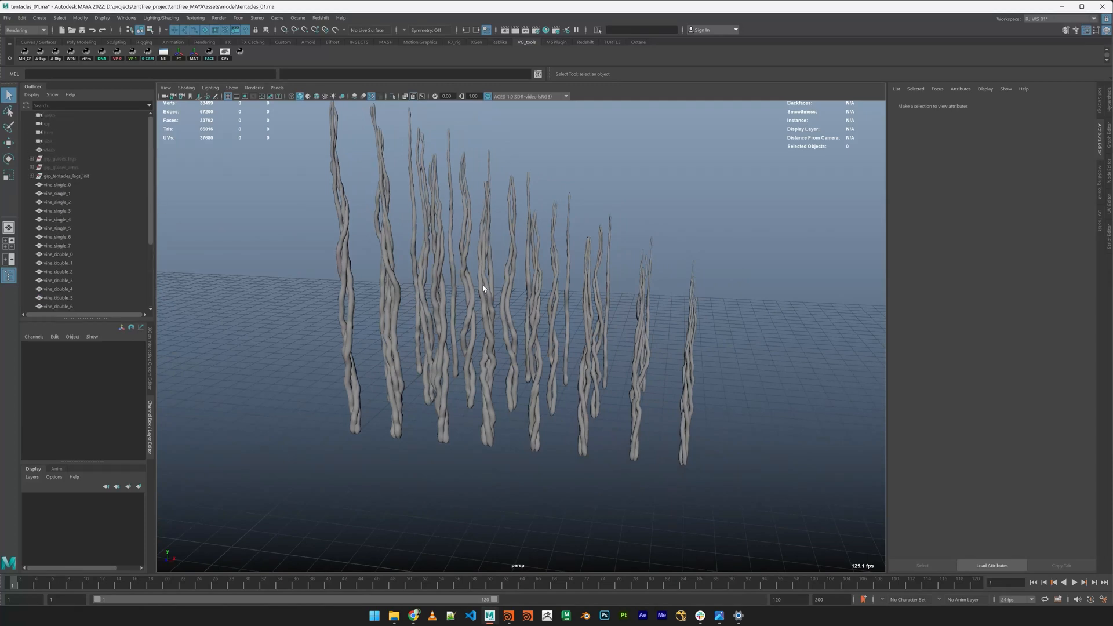
# Examine the single and double vine tentacle models from several angles, including vine_double_0 and vine_single_0
pyautogui.keyDown('alt'); pyautogui.moveTo(483, 288); pyautogui.dragTo(654, 361); pyautogui.keyUp('alt')
pyautogui.click(470, 351)
pyautogui.click(489, 485)
pyautogui.keyDown('alt'); pyautogui.moveTo(489, 485); pyautogui.dragTo(575, 382); pyautogui.keyUp('alt')
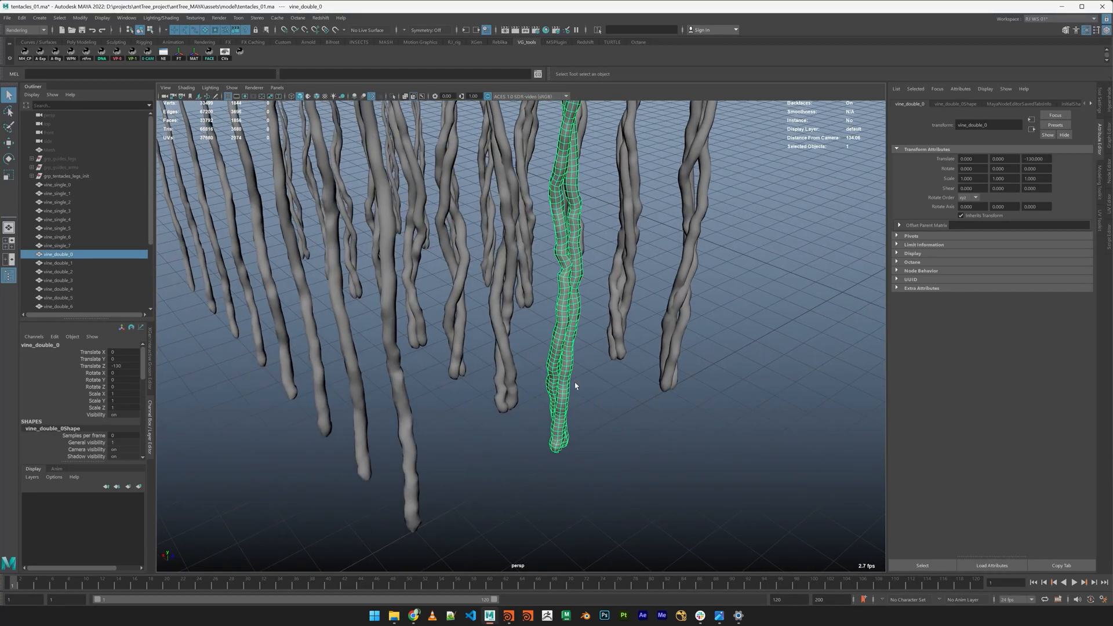
pyautogui.click(409, 500)
pyautogui.keyDown('alt'); pyautogui.moveTo(408, 499); pyautogui.dragTo(554, 369); pyautogui.keyUp('alt')
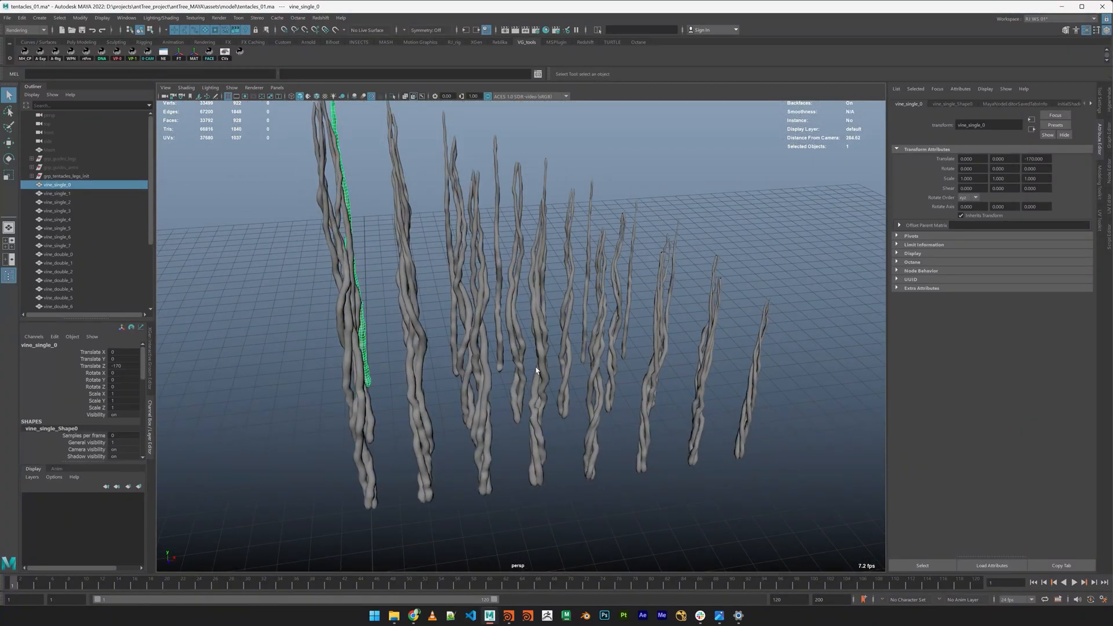
# Switch to the ent_rig_combo.ma scene and get a closer view of the tree creature
pyautogui.moveTo(489, 616)
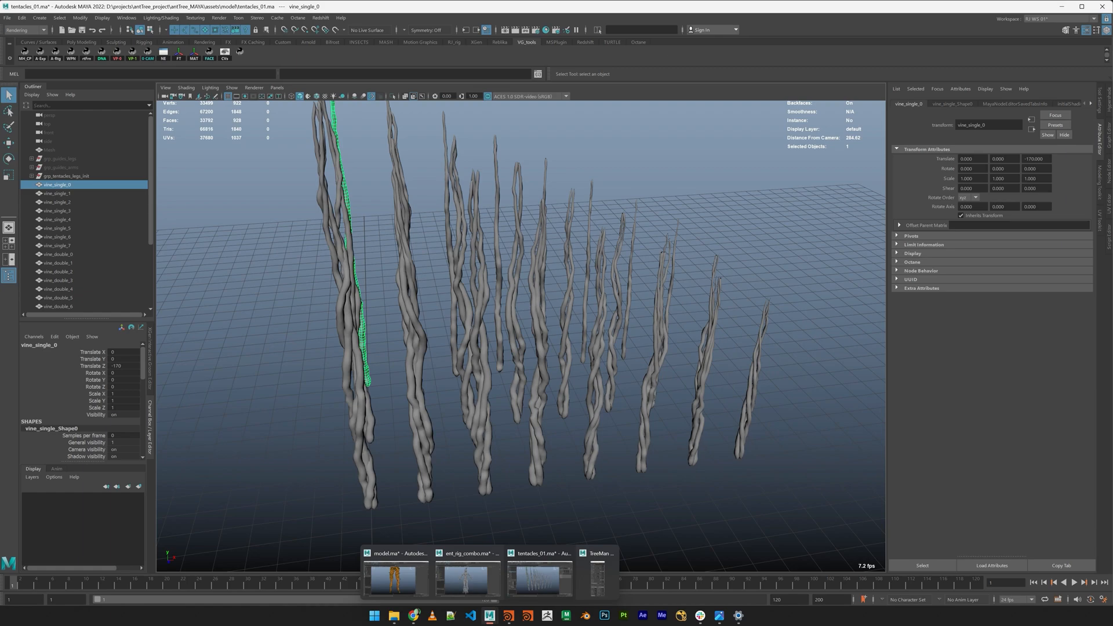
pyautogui.click(480, 572)
pyautogui.scroll(6, 474, 262)
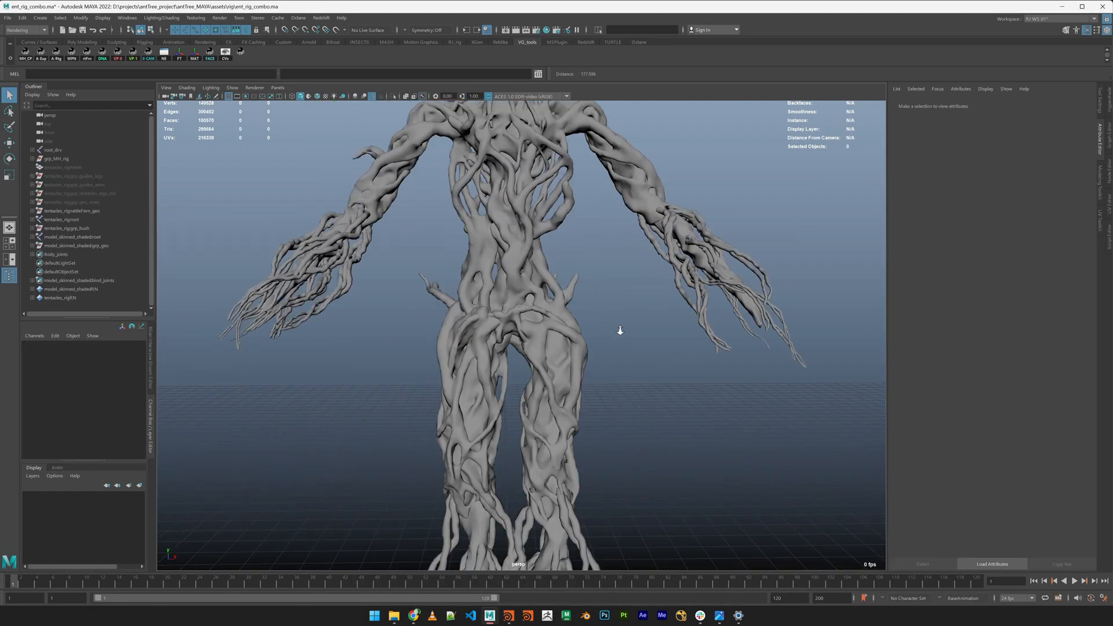
# Examine the tree creature's torso, arms, legs and head from several angles
pyautogui.keyDown('alt'); pyautogui.moveTo(474, 272); pyautogui.dragTo(403, 272); pyautogui.keyUp('alt')
pyautogui.keyDown('alt'); pyautogui.moveTo(617, 302); pyautogui.dragTo(527, 316, button='middle'); pyautogui.keyUp('alt')
pyautogui.scroll(-3, 608, 304)
pyautogui.keyDown('alt'); pyautogui.moveTo(527, 316); pyautogui.dragTo(529, 308); pyautogui.keyUp('alt')
pyautogui.keyDown('alt'); pyautogui.moveTo(530, 308); pyautogui.dragTo(607, 304, button='middle'); pyautogui.keyUp('alt')
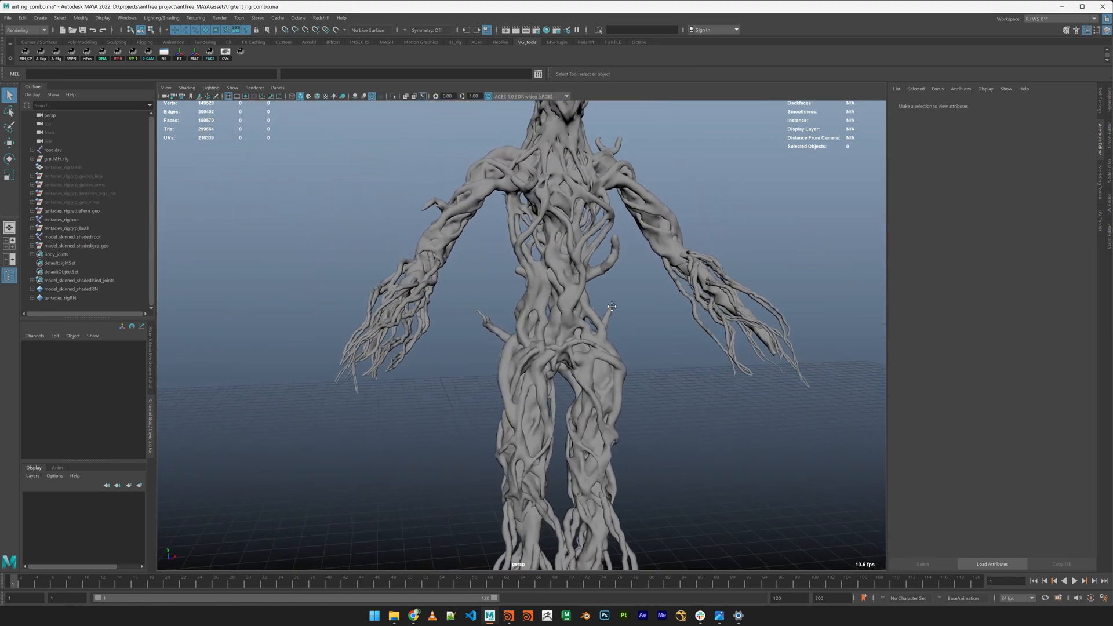
pyautogui.keyDown('alt'); pyautogui.moveTo(606, 304); pyautogui.dragTo(565, 312); pyautogui.keyUp('alt')
pyautogui.scroll(-6, 566, 311)
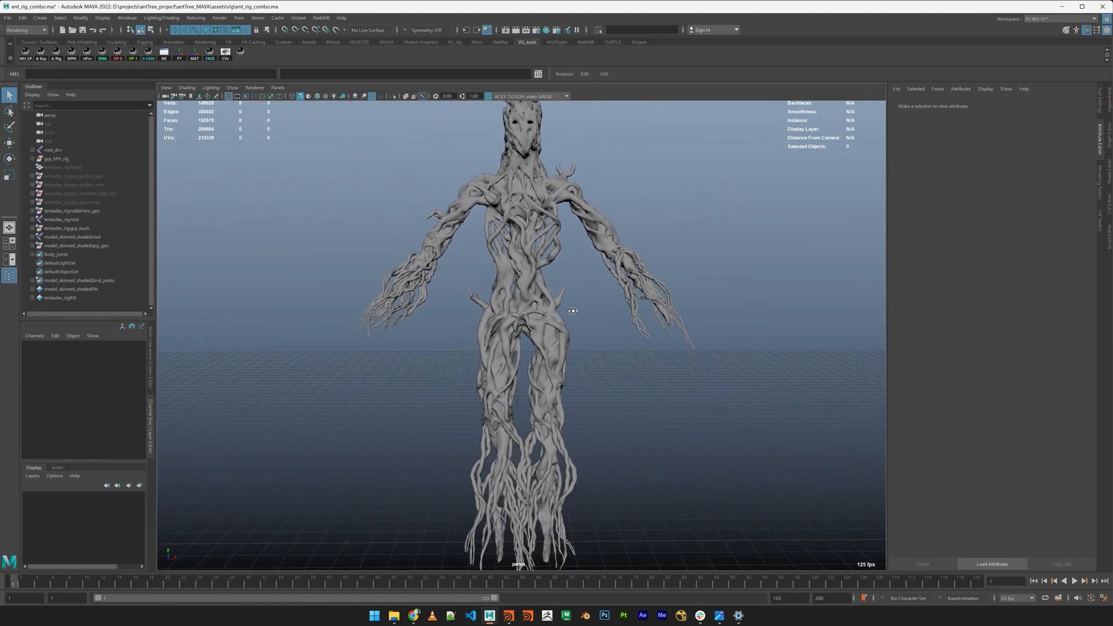
pyautogui.keyDown('alt'); pyautogui.moveTo(529, 290); pyautogui.dragTo(534, 300, button='middle'); pyautogui.keyUp('alt')
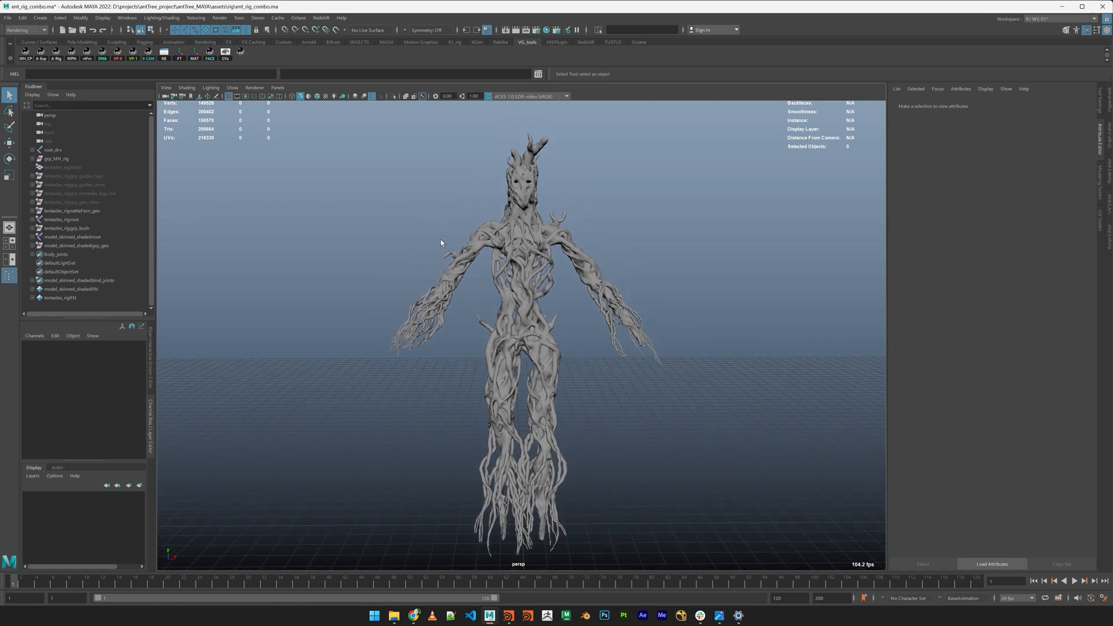
# Display the creature's textures with viewport exposure at 1.00 and examine the bark on its chest and hand
pyautogui.click(325, 96)
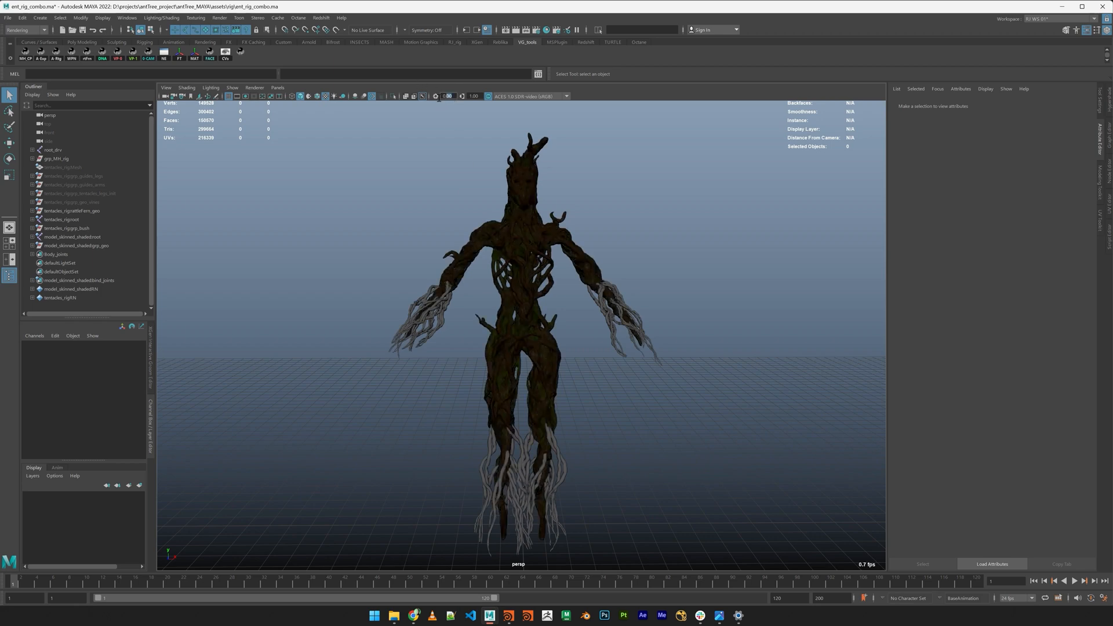
pyautogui.press('Return')
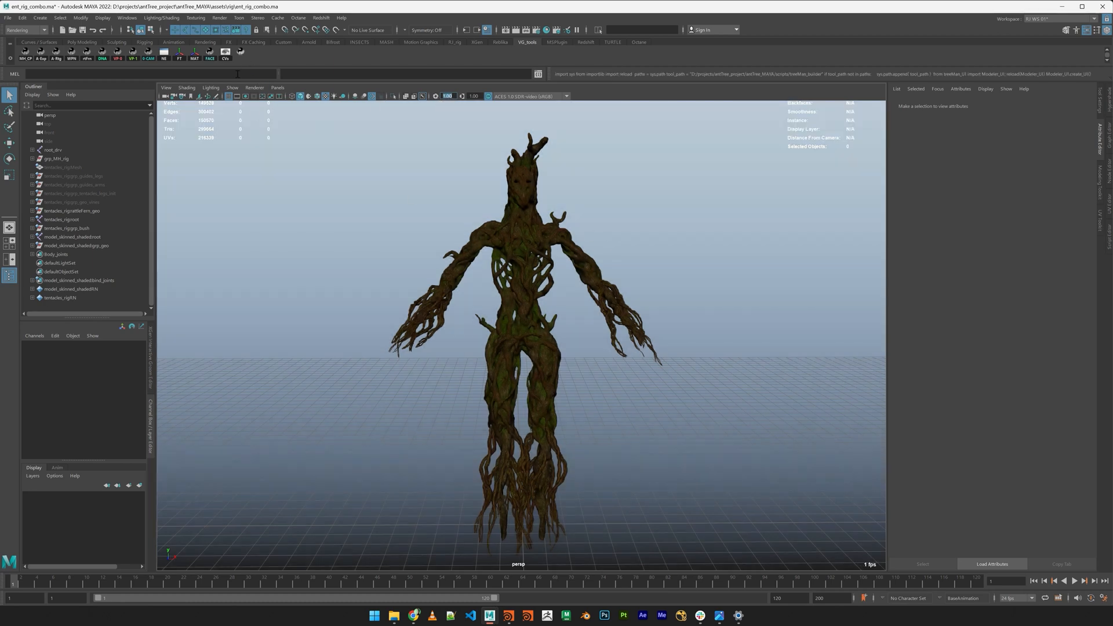
pyautogui.scroll(6, 698, 343)
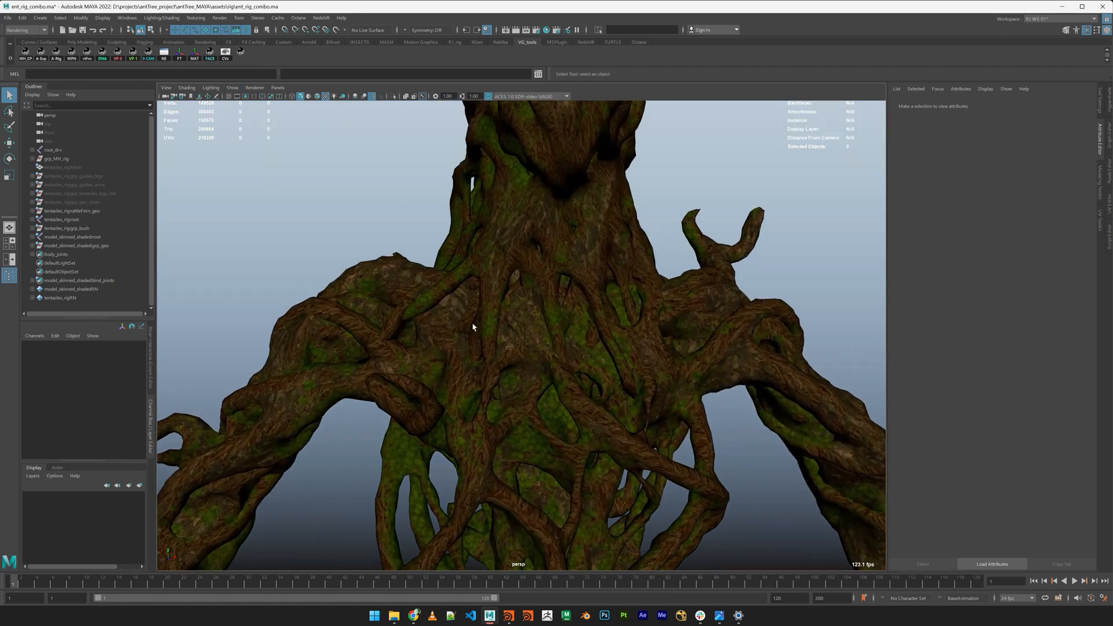
pyautogui.keyDown('alt'); pyautogui.moveTo(472, 328); pyautogui.dragTo(552, 325); pyautogui.keyUp('alt')
pyautogui.keyDown('alt'); pyautogui.moveTo(662, 363); pyautogui.dragTo(618, 292, button='middle'); pyautogui.keyUp('alt')
pyautogui.keyDown('alt'); pyautogui.moveTo(618, 292); pyautogui.dragTo(463, 350); pyautogui.keyUp('alt')
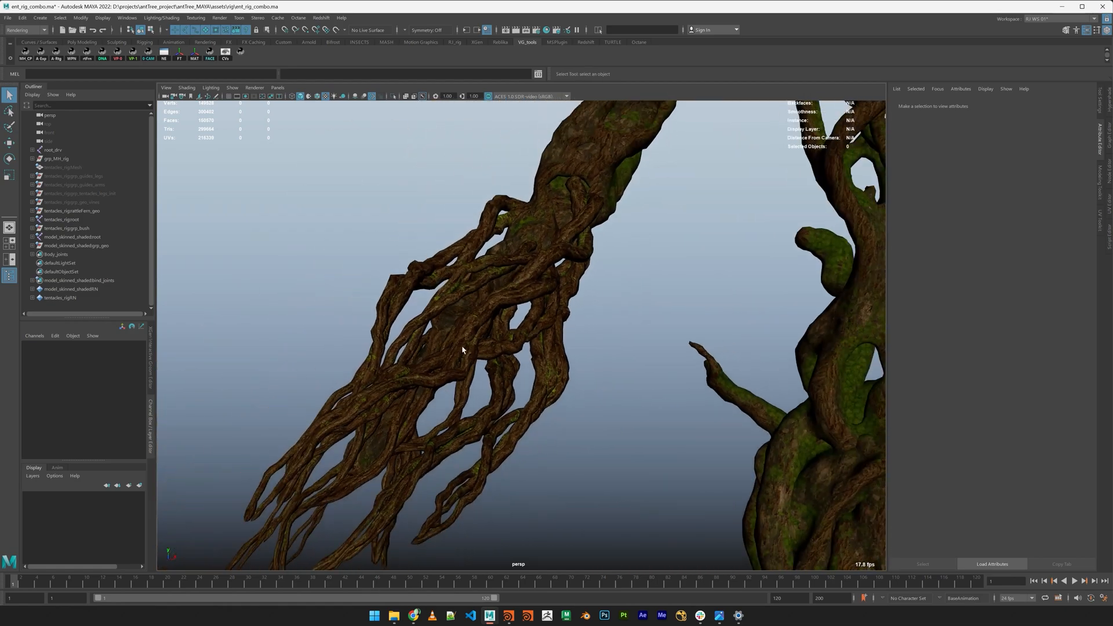
pyautogui.keyDown('alt'); pyautogui.moveTo(575, 318); pyautogui.dragTo(539, 348); pyautogui.keyUp('alt')
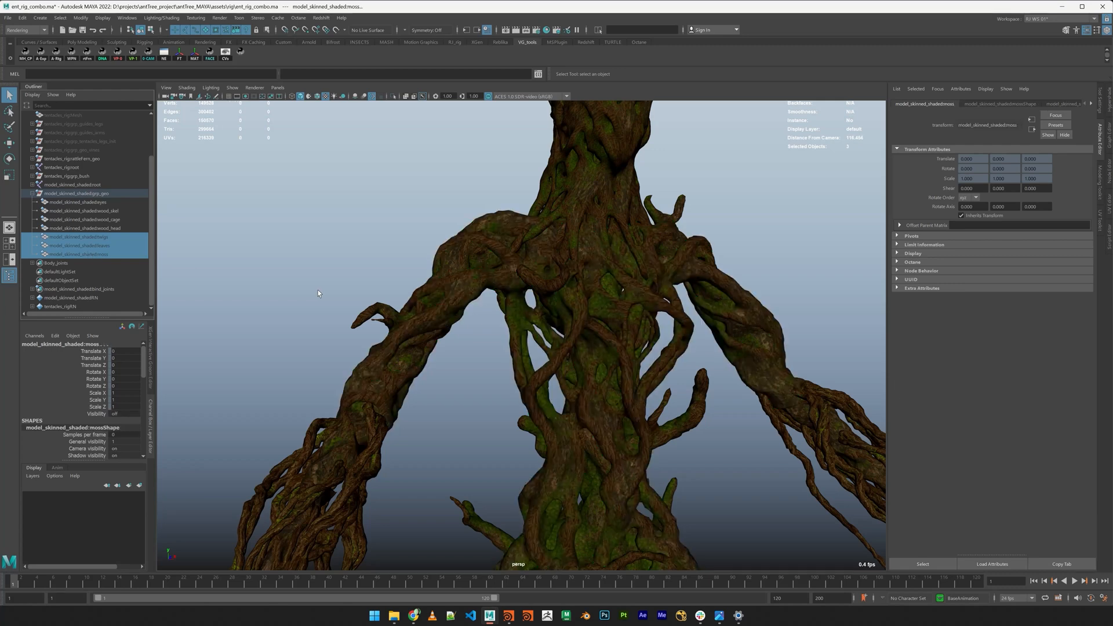
# Unhide the creature's twigs, leaves and moss meshes and inspect the foliage around the torso
pyautogui.press('h')
pyautogui.click(335, 262)
pyautogui.keyDown('alt'); pyautogui.moveTo(335, 262); pyautogui.dragTo(639, 326); pyautogui.keyUp('alt')
pyautogui.keyDown('alt'); pyautogui.moveTo(686, 397); pyautogui.dragTo(592, 319); pyautogui.keyUp('alt')
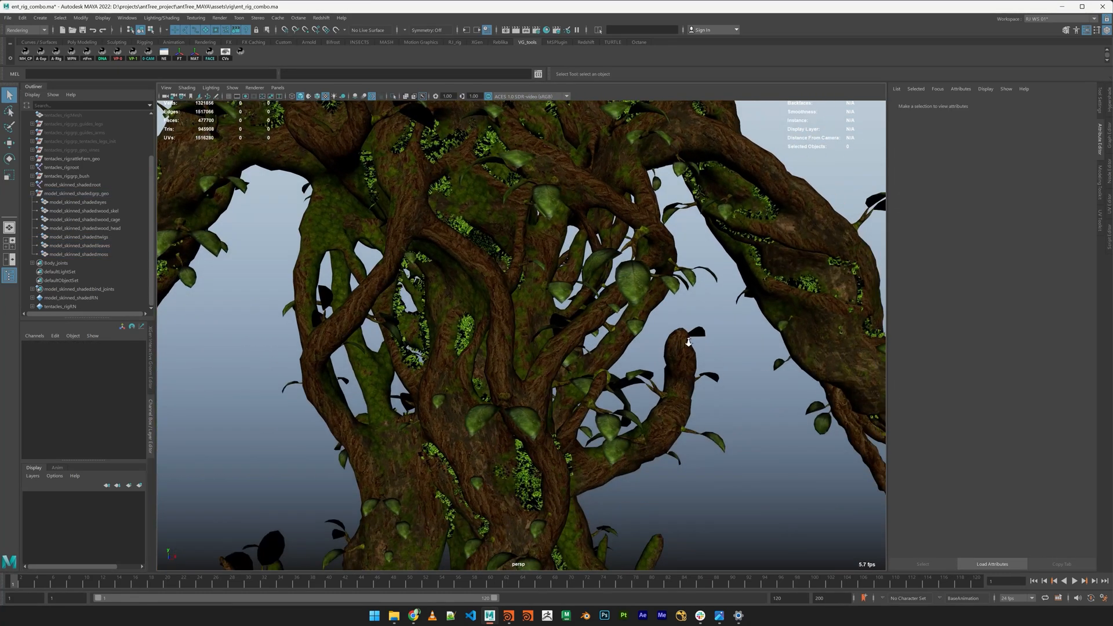
# Show the rig's joints and control curves over the untextured body and hide the root_drv hierarchy
pyautogui.moveTo(688, 343)
pyautogui.keyDown('alt'); pyautogui.mouseDown()
pyautogui.moveTo(644, 348)
pyautogui.moveTo(696, 364)
pyautogui.moveTo(519, 335)
pyautogui.moveTo(534, 362)
pyautogui.moveTo(524, 348)
pyautogui.moveTo(539, 337)
pyautogui.moveTo(574, 339)
pyautogui.mouseUp(); pyautogui.keyUp('alt')
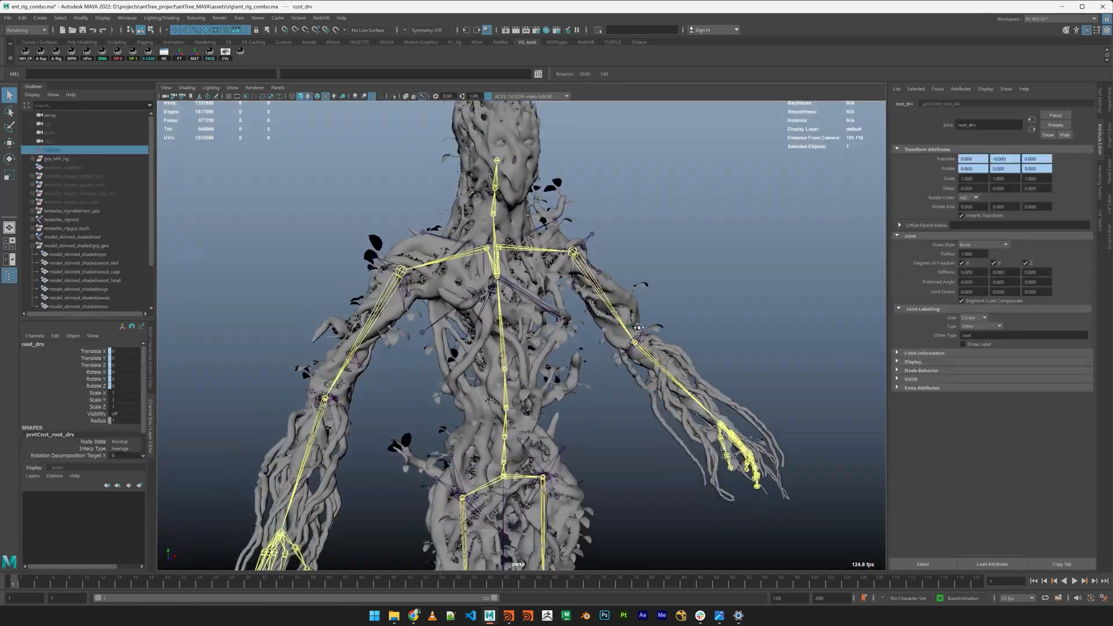
pyautogui.moveTo(582, 298)
pyautogui.keyDown('alt'); pyautogui.mouseDown()
pyautogui.moveTo(591, 289)
pyautogui.moveTo(578, 290)
pyautogui.moveTo(580, 325)
pyautogui.moveTo(629, 360)
pyautogui.moveTo(589, 346)
pyautogui.mouseUp(); pyautogui.keyUp('alt')
pyautogui.click(579, 290)
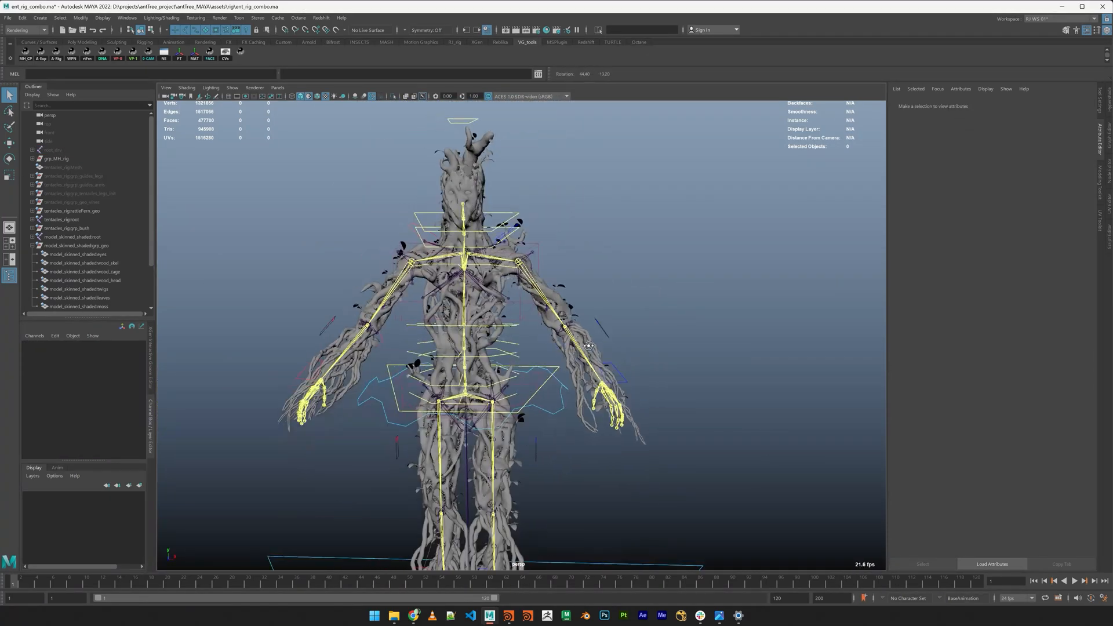
pyautogui.scroll(2, 657, 400)
# Select the left hand IK control and move it to about -11.9 in Translate Y
pyautogui.click(648, 397)
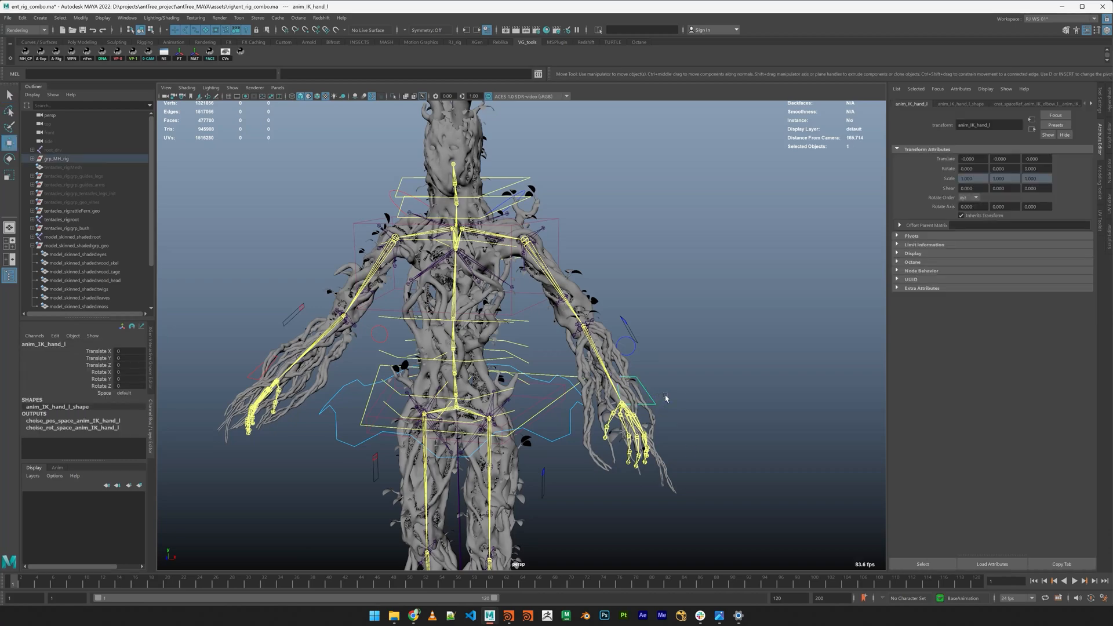
pyautogui.press('w')
pyautogui.keyDown('alt'); pyautogui.moveTo(663, 398); pyautogui.dragTo(615, 383); pyautogui.keyUp('alt')
pyautogui.keyDown('alt'); pyautogui.moveTo(614, 382); pyautogui.dragTo(596, 394); pyautogui.keyUp('alt')
# Hide the creature's twigs, leaves and moss meshes
pyautogui.moveTo(77, 287); pyautogui.dragTo(78, 306)
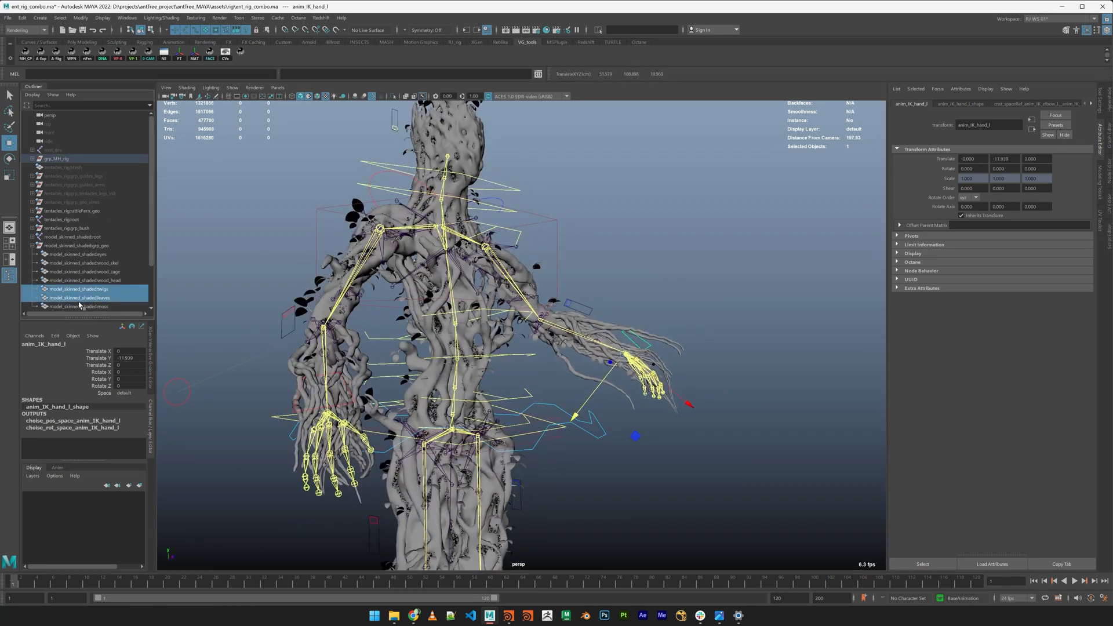
pyautogui.hotkey('ctrl', 'h')
# Move the left hand IK control further, to about -7 in X and 19.6 in Z
pyautogui.keyDown('alt'); pyautogui.moveTo(684, 359); pyautogui.dragTo(499, 438); pyautogui.keyUp('alt')
pyautogui.click(723, 400)
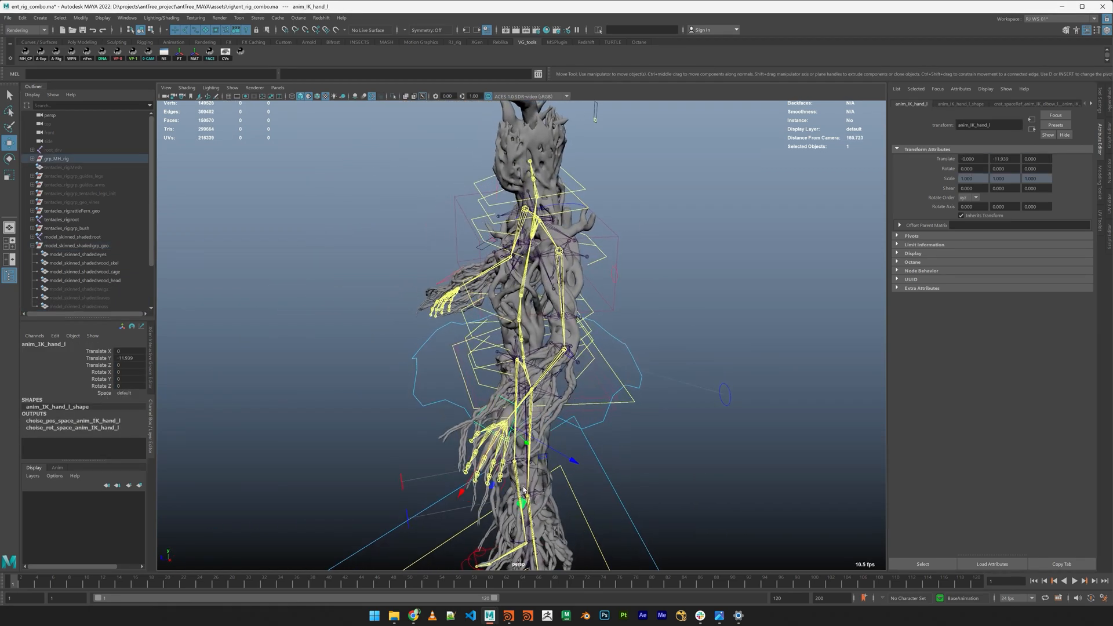
pyautogui.moveTo(524, 490); pyautogui.dragTo(571, 496)
# Move the left foot IK control to about 11.5 in Y and 14.1 in Z, bending the leg
pyautogui.keyDown('alt'); pyautogui.moveTo(571, 496); pyautogui.dragTo(472, 440); pyautogui.keyUp('alt')
pyautogui.click(534, 514)
pyautogui.moveTo(472, 440); pyautogui.dragTo(373, 187, button='middle')
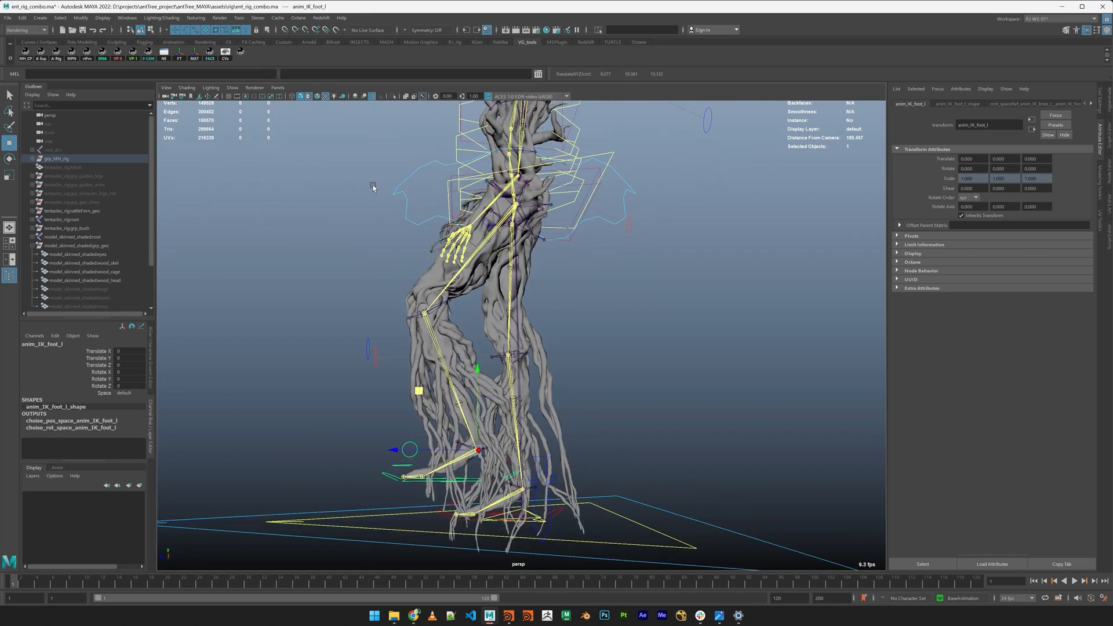
# Turn off the display of joints in the viewport and rotate the left foot roll ball control about 34 degrees in Z
pyautogui.click(232, 88)
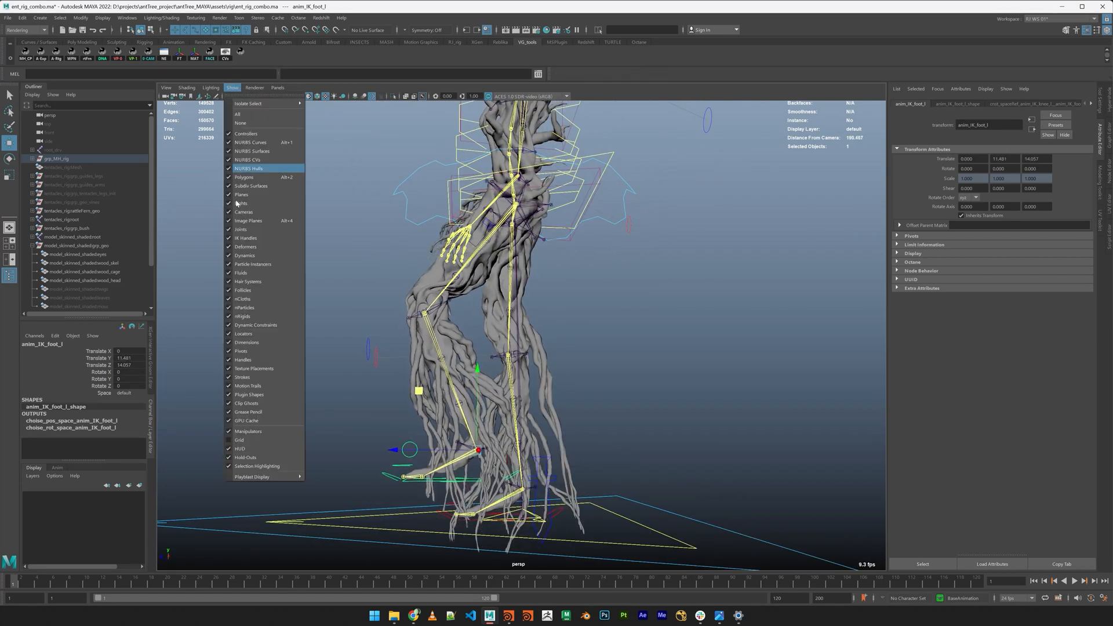
pyautogui.click(244, 230)
pyautogui.keyDown('alt'); pyautogui.moveTo(492, 348); pyautogui.dragTo(519, 365); pyautogui.keyUp('alt')
pyautogui.press('e')
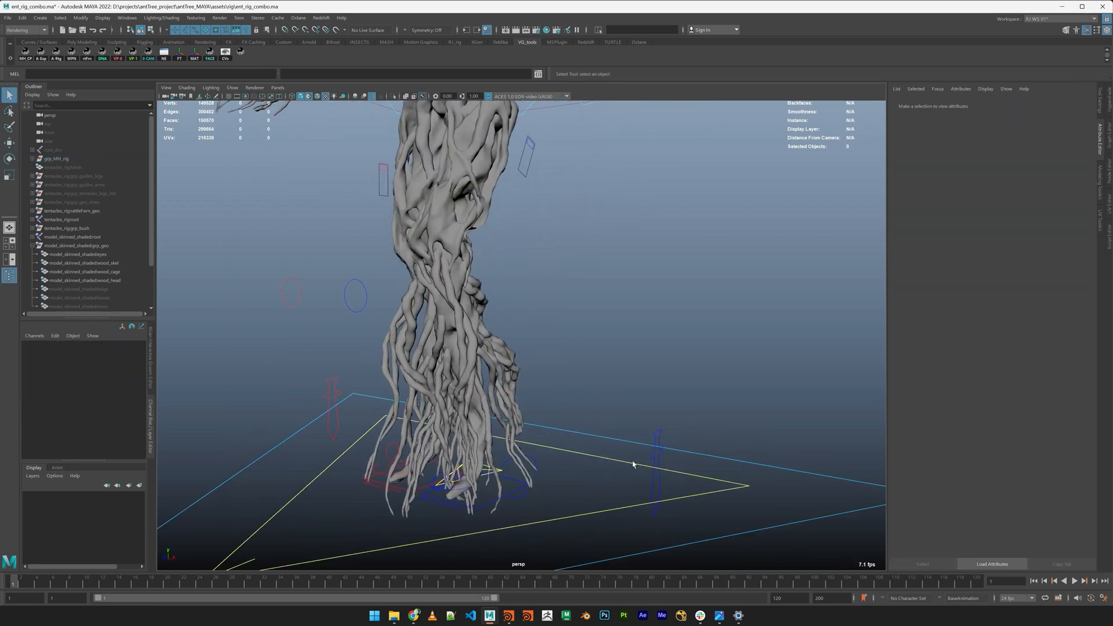
pyautogui.keyDown('alt'); pyautogui.moveTo(633, 464); pyautogui.dragTo(433, 505); pyautogui.keyUp('alt')
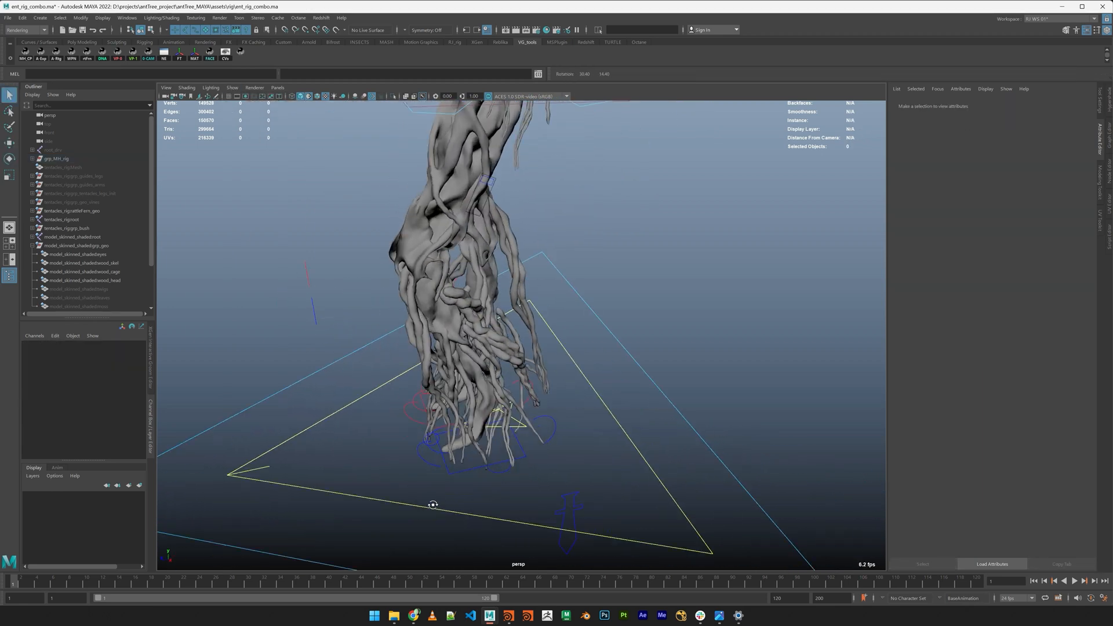
# Set the left foot roll ball control's Rotate Z to 0 and clear the selection
pyautogui.click(434, 443)
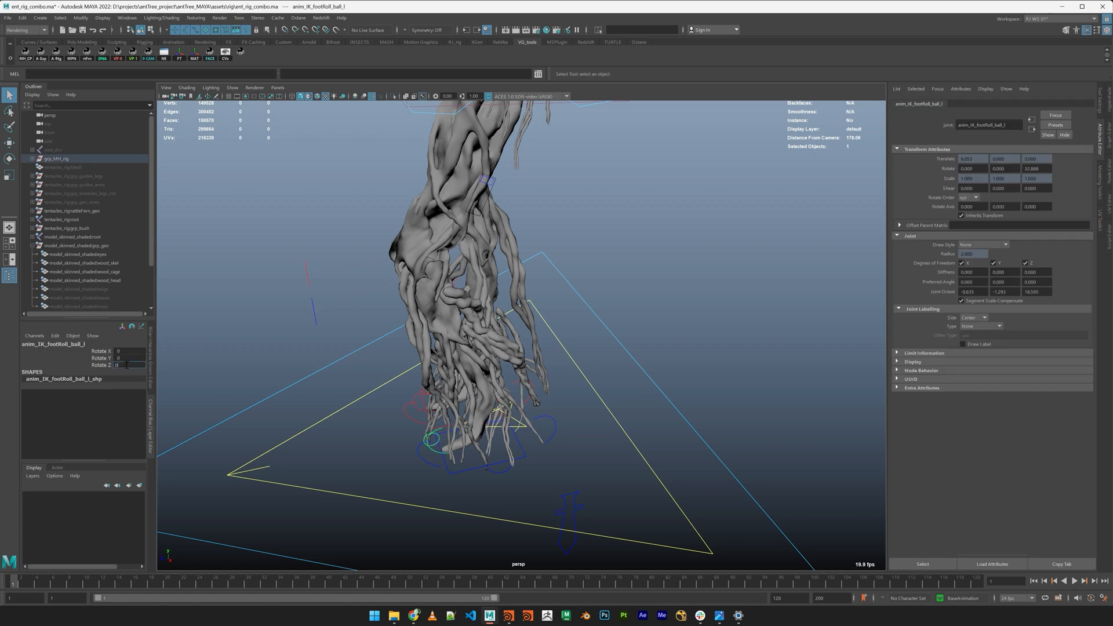
pyautogui.click(127, 365)
pyautogui.write('0')
pyautogui.press('Return')
pyautogui.click(680, 326)
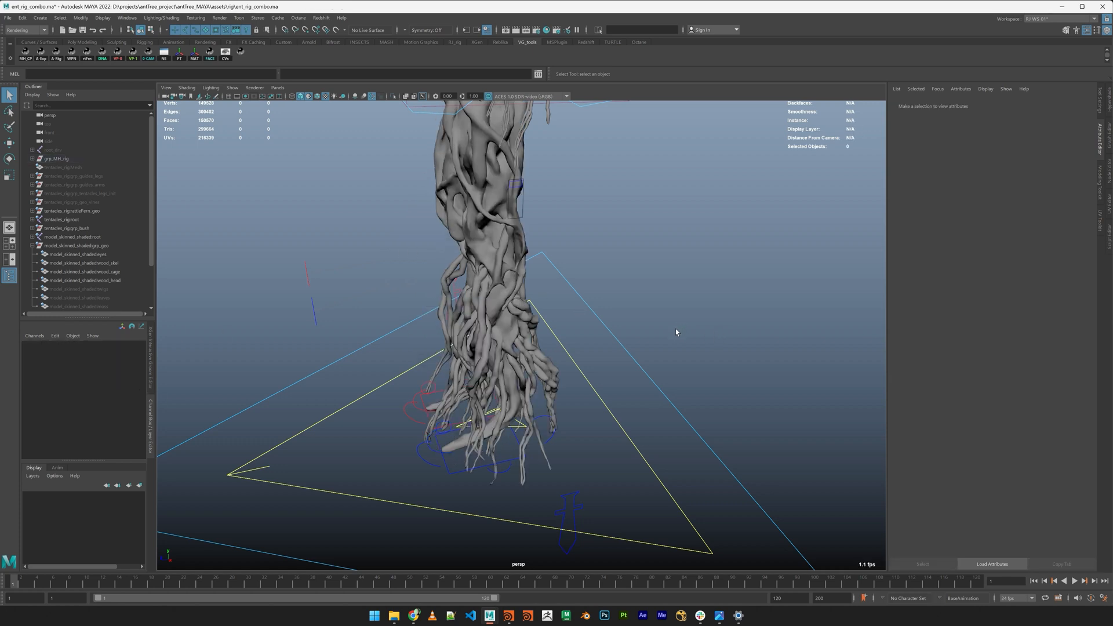
# Undo the last rig control adjustment and return to the selection tool
pyautogui.keyDown('alt'); pyautogui.moveTo(680, 326); pyautogui.dragTo(563, 371); pyautogui.keyUp('alt')
pyautogui.keyDown('alt'); pyautogui.moveTo(562, 350); pyautogui.dragTo(614, 354, button='right'); pyautogui.keyUp('alt')
pyautogui.moveTo(603, 299); pyautogui.dragTo(612, 309)
pyautogui.keyDown('alt'); pyautogui.moveTo(613, 309); pyautogui.dragTo(615, 281); pyautogui.keyUp('alt')
pyautogui.press('e')
pyautogui.hotkey('ctrl', 'z')
pyautogui.press('q')
# Open the Metahuman Control Panel and place it clear of the character
pyautogui.click(239, 141)
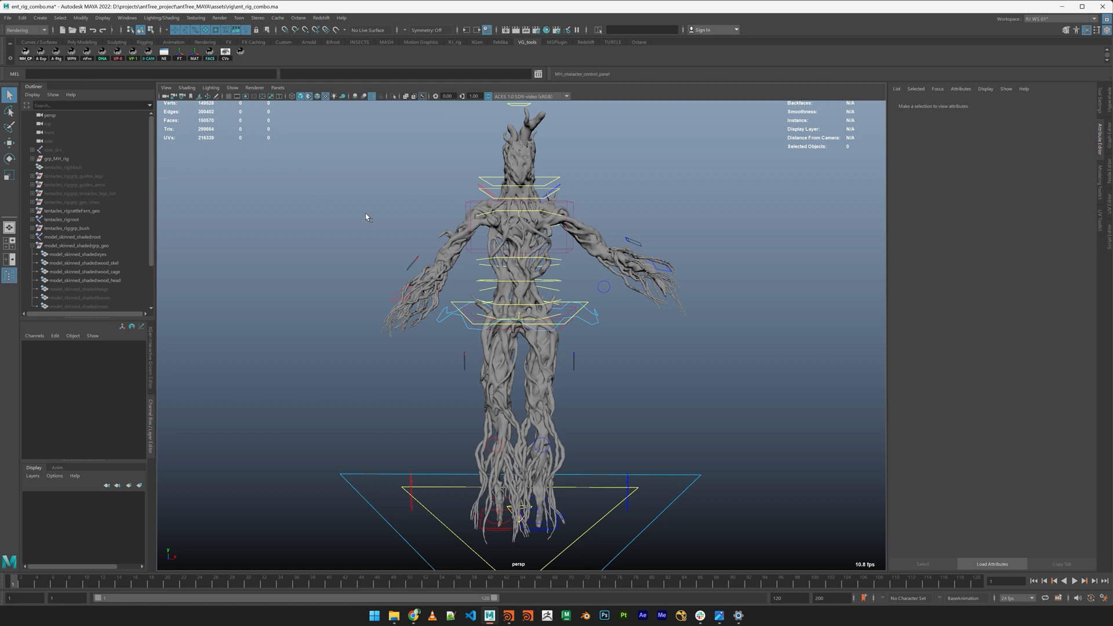
pyautogui.moveTo(510, 231); pyautogui.dragTo(202, 110)
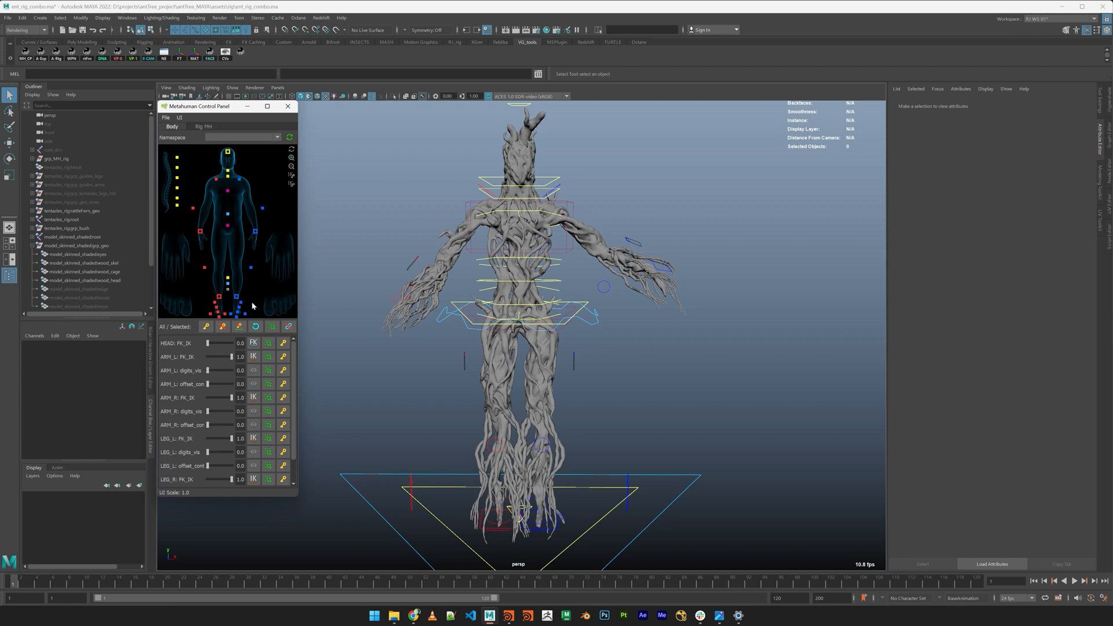
# Pick the left hand IK control from the Metahuman body diagram and move it to about -2, -1.7, 1.5
pyautogui.keyDown('alt'); pyautogui.moveTo(536, 313); pyautogui.dragTo(626, 322, button='right'); pyautogui.keyUp('alt')
pyautogui.keyDown('alt'); pyautogui.moveTo(650, 261); pyautogui.dragTo(690, 342, button='middle'); pyautogui.keyUp('alt')
pyautogui.keyDown('alt'); pyautogui.moveTo(696, 342); pyautogui.dragTo(655, 365); pyautogui.keyUp('alt')
pyautogui.moveTo(655, 365)
pyautogui.keyDown('alt'); pyautogui.mouseDown(button='right')
pyautogui.moveTo(693, 372)
pyautogui.moveTo(639, 376)
pyautogui.mouseUp(button='right'); pyautogui.keyUp('alt')
pyautogui.keyDown('alt'); pyautogui.moveTo(639, 376); pyautogui.dragTo(639, 371); pyautogui.keyUp('alt')
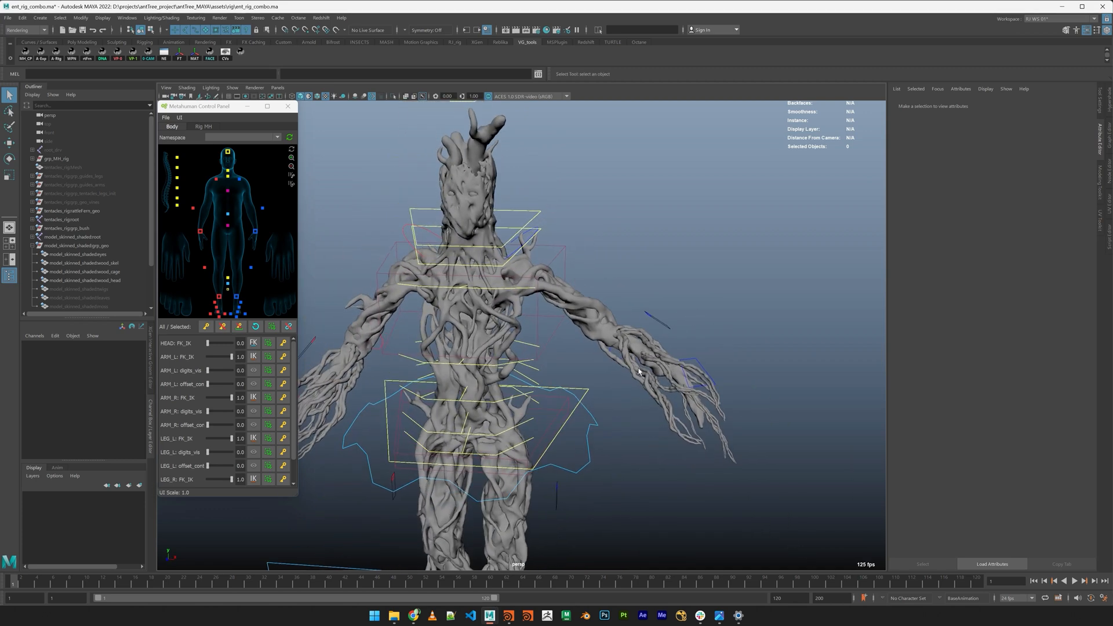
pyautogui.click(255, 231)
pyautogui.press('w')
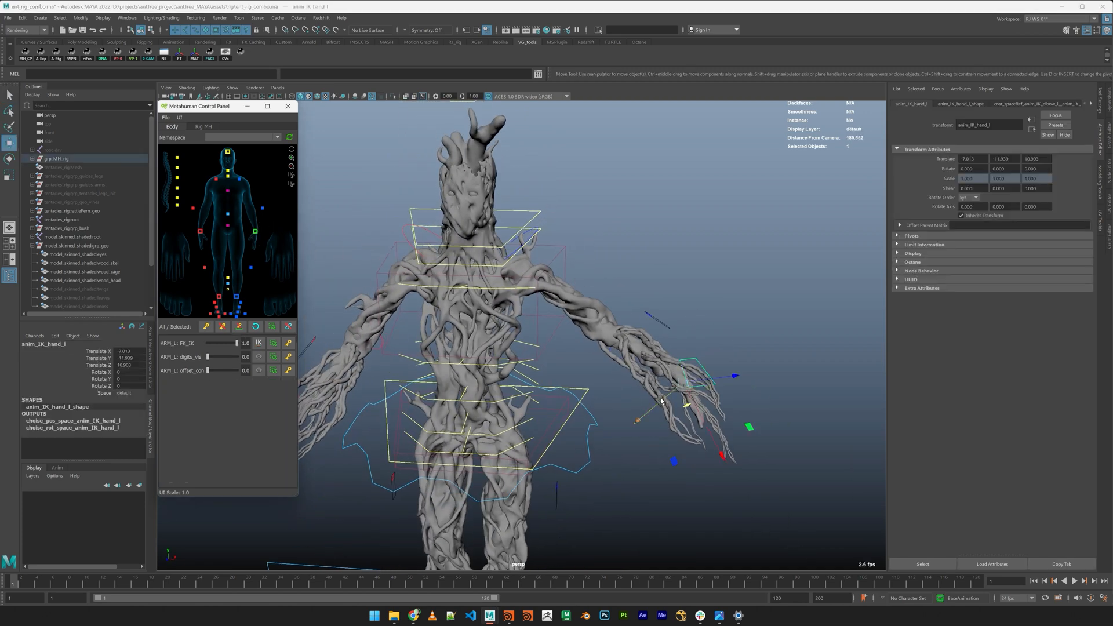
pyautogui.moveTo(719, 451); pyautogui.dragTo(646, 394)
pyautogui.keyDown('alt'); pyautogui.moveTo(646, 393); pyautogui.dragTo(533, 403); pyautogui.keyUp('alt')
pyautogui.moveTo(513, 445); pyautogui.dragTo(487, 484)
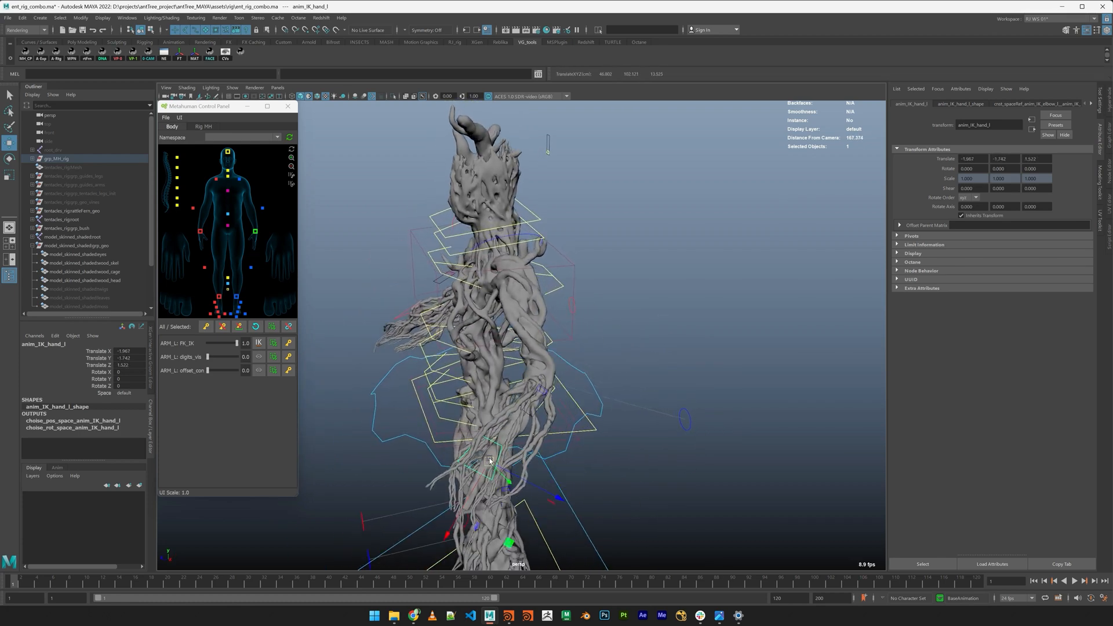
pyautogui.keyDown('alt'); pyautogui.moveTo(467, 404); pyautogui.dragTo(545, 382); pyautogui.keyUp('alt')
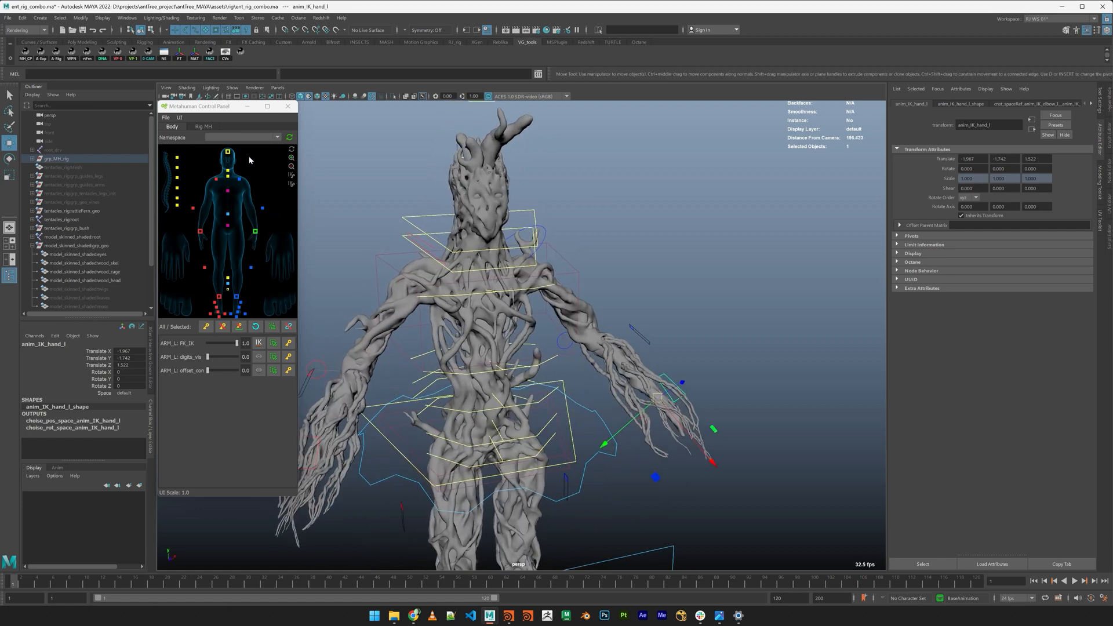
# Pick the head control from the Metahuman body diagram and try its FK_IK blend slider
pyautogui.click(229, 151)
pyautogui.keyDown('alt'); pyautogui.moveTo(503, 221); pyautogui.dragTo(521, 255, button='middle'); pyautogui.keyUp('alt')
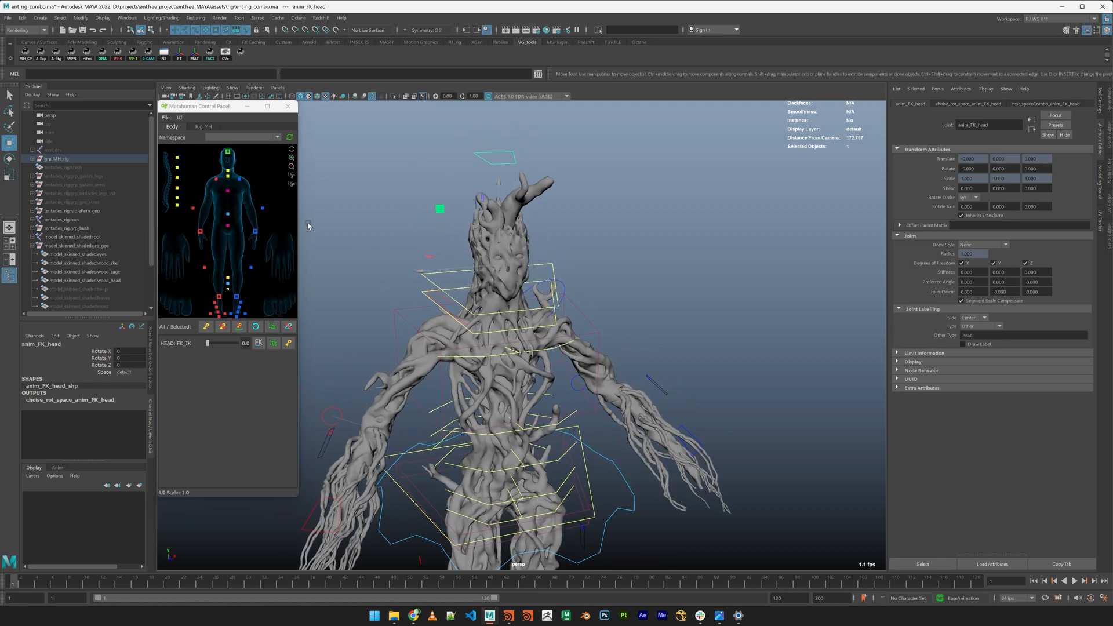
pyautogui.keyDown('alt'); pyautogui.moveTo(468, 257); pyautogui.dragTo(519, 263); pyautogui.keyUp('alt')
pyautogui.moveTo(208, 344)
pyautogui.mouseDown()
pyautogui.moveTo(231, 343)
pyautogui.moveTo(187, 345)
pyautogui.moveTo(230, 344)
pyautogui.moveTo(203, 345)
pyautogui.mouseUp()
pyautogui.scroll(-4, 502, 302)
pyautogui.keyDown('alt'); pyautogui.moveTo(502, 302); pyautogui.dragTo(443, 305); pyautogui.keyUp('alt')
# Pick the left foot IK control at the base of the tree legs, inspect the root vines around it, and clear the selection
pyautogui.press('q')
pyautogui.keyDown('alt'); pyautogui.moveTo(439, 283); pyautogui.dragTo(470, 170, button='middle'); pyautogui.keyUp('alt')
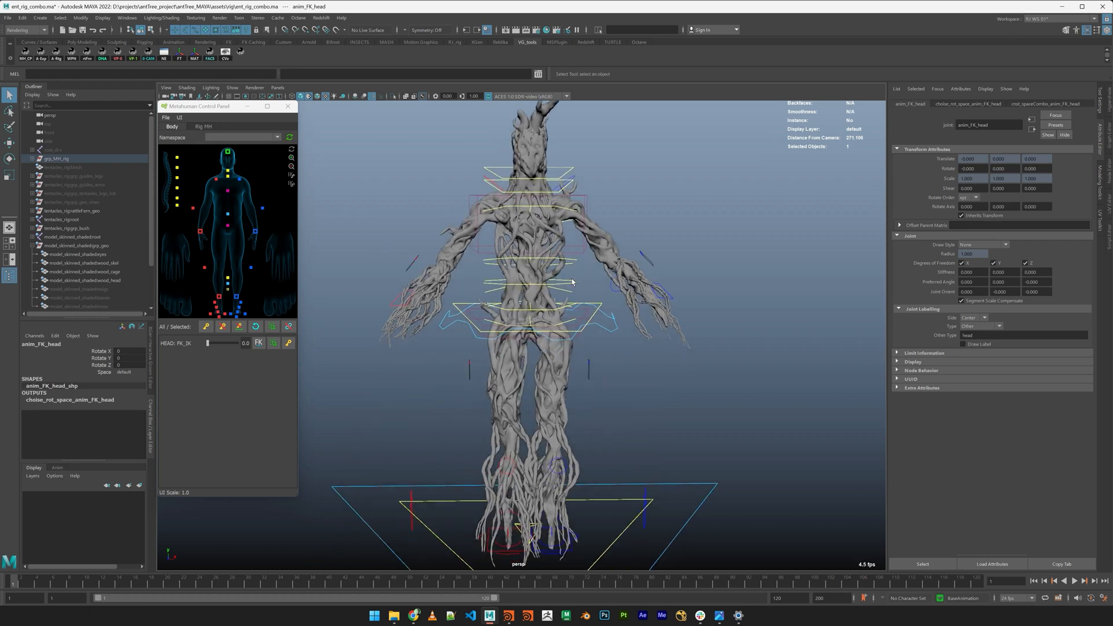
pyautogui.keyDown('alt'); pyautogui.moveTo(470, 169); pyautogui.dragTo(435, 177); pyautogui.keyUp('alt')
pyautogui.keyDown('alt'); pyautogui.moveTo(596, 325); pyautogui.dragTo(590, 186, button='middle'); pyautogui.keyUp('alt')
pyautogui.keyDown('alt'); pyautogui.moveTo(591, 187); pyautogui.dragTo(691, 365, button='right'); pyautogui.keyUp('alt')
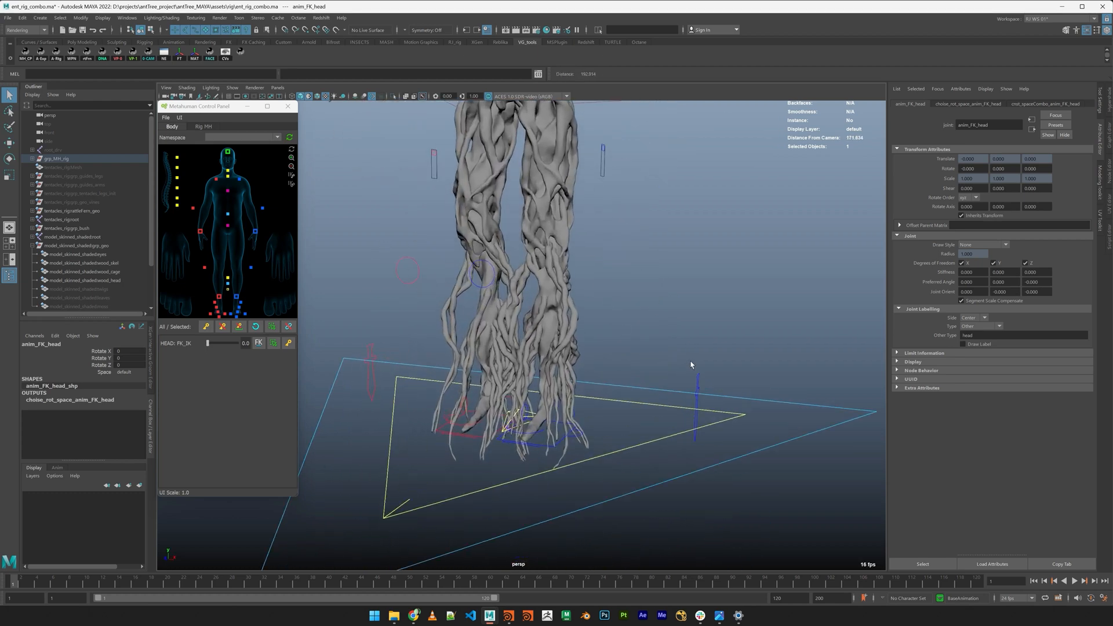
pyautogui.click(555, 443)
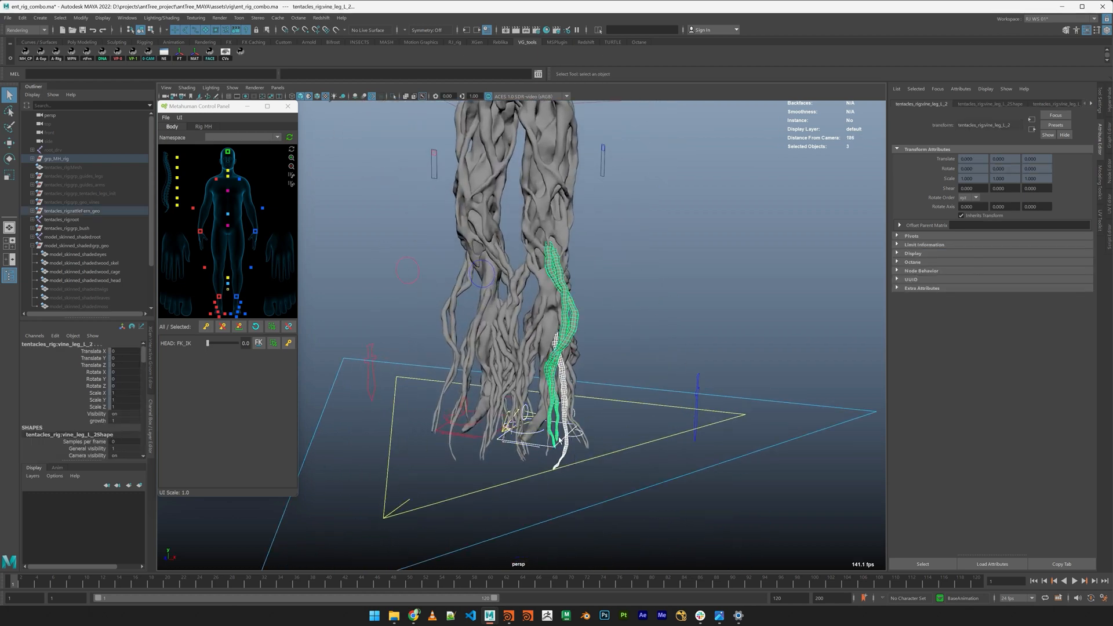
pyautogui.click(570, 445)
pyautogui.keyDown('alt'); pyautogui.moveTo(571, 440); pyautogui.dragTo(591, 440); pyautogui.keyUp('alt')
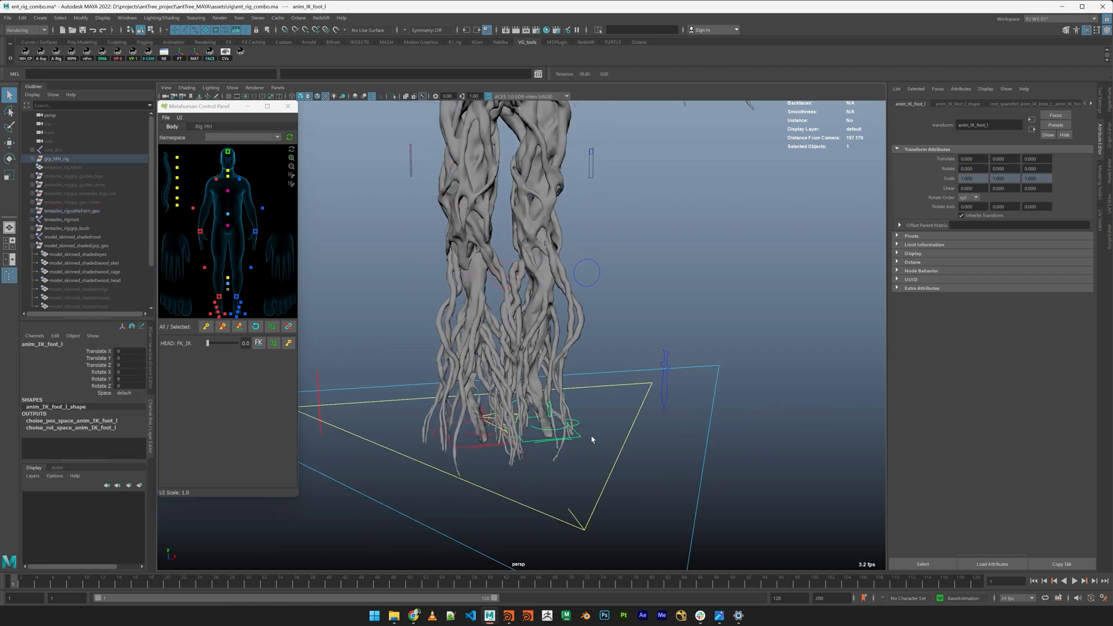
pyautogui.keyDown('alt'); pyautogui.moveTo(592, 440); pyautogui.dragTo(614, 330, button='right'); pyautogui.keyUp('alt')
pyautogui.keyDown('alt'); pyautogui.moveTo(614, 330); pyautogui.dragTo(630, 437, button='middle'); pyautogui.keyUp('alt')
pyautogui.click(373, 267)
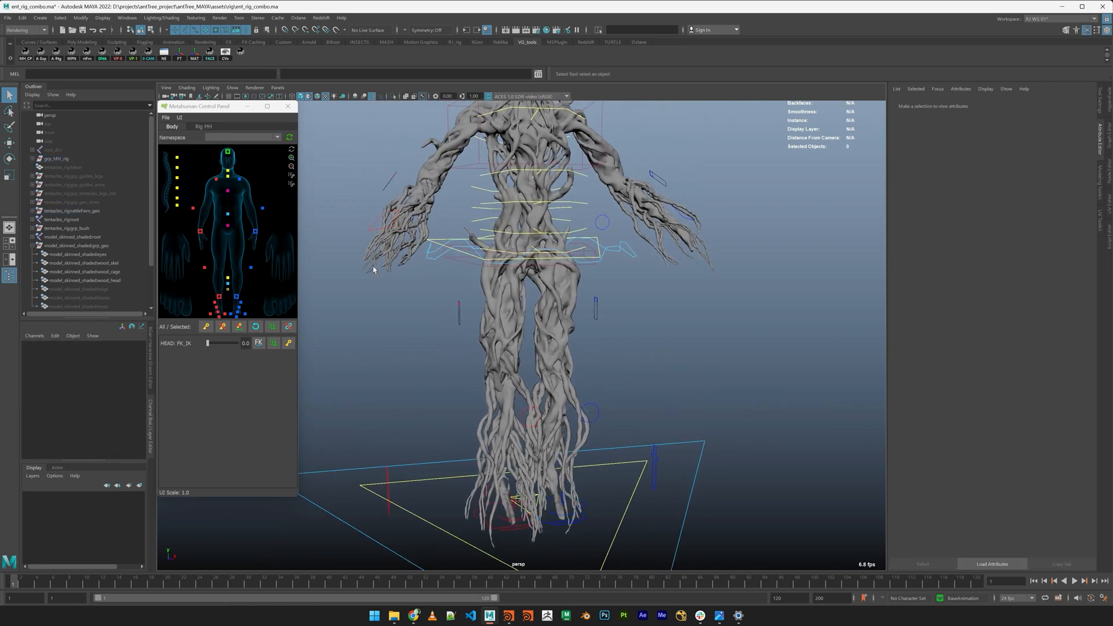
# Close the Metahuman Control Panel and examine the vines on the creature's left forearm and hand
pyautogui.click(288, 106)
pyautogui.keyDown('alt'); pyautogui.moveTo(710, 307); pyautogui.dragTo(655, 383, button='middle'); pyautogui.keyUp('alt')
pyautogui.keyDown('alt'); pyautogui.moveTo(656, 382); pyautogui.dragTo(741, 387, button='right'); pyautogui.keyUp('alt')
pyautogui.keyDown('alt'); pyautogui.moveTo(741, 387); pyautogui.dragTo(753, 381); pyautogui.keyUp('alt')
pyautogui.keyDown('alt'); pyautogui.moveTo(752, 381); pyautogui.dragTo(738, 385, button='right'); pyautogui.keyUp('alt')
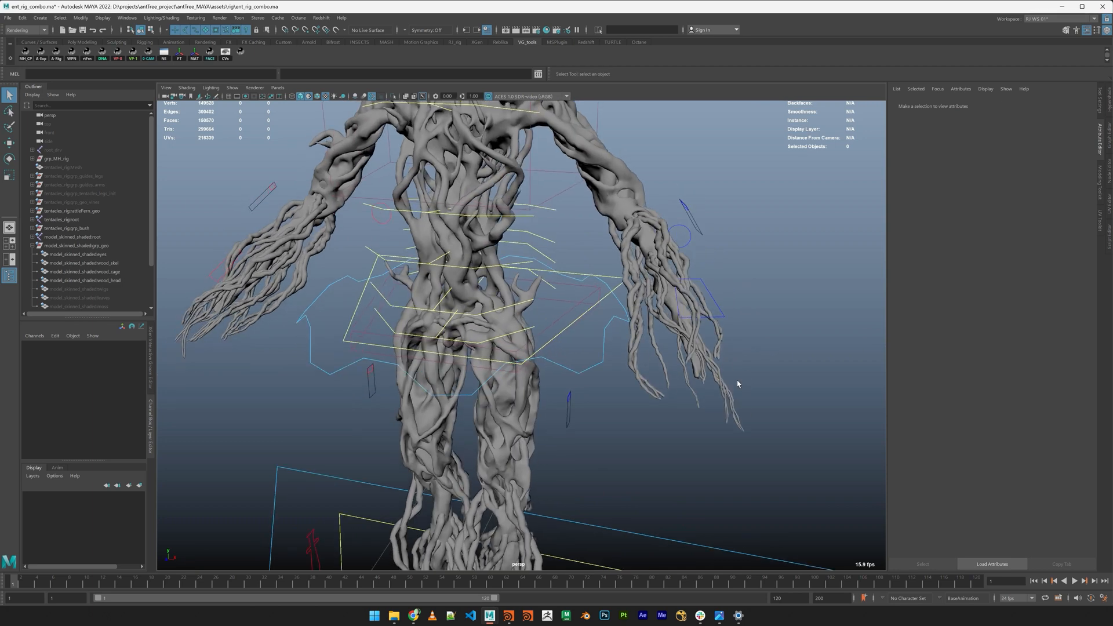
pyautogui.keyDown('alt'); pyautogui.moveTo(725, 368); pyautogui.dragTo(637, 262); pyautogui.keyUp('alt')
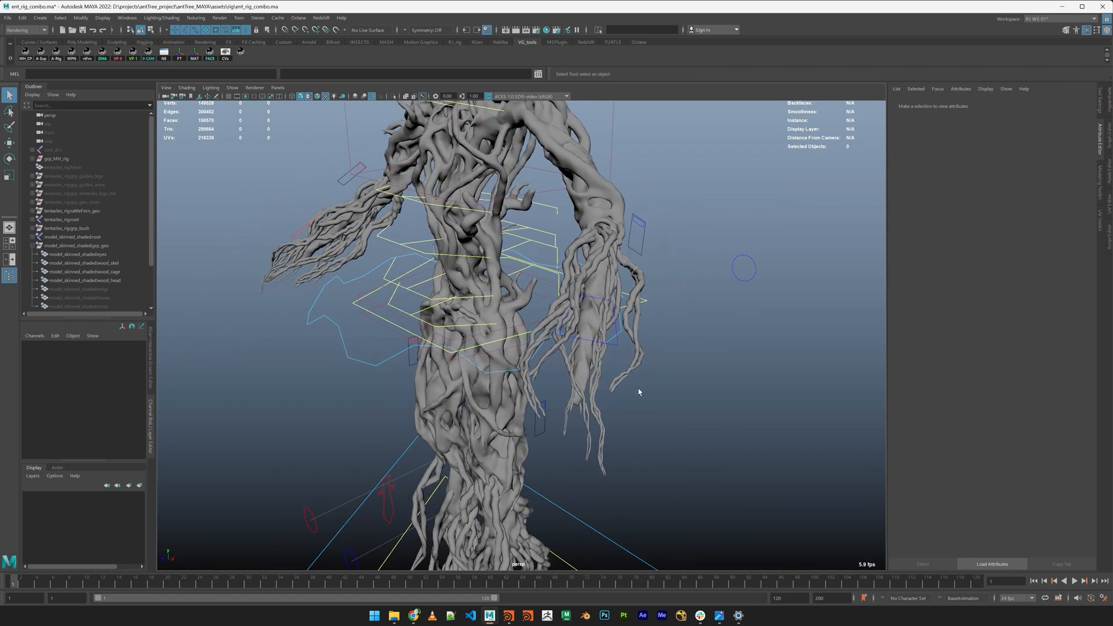
pyautogui.keyDown('alt'); pyautogui.moveTo(638, 394); pyautogui.dragTo(687, 358); pyautogui.keyUp('alt')
pyautogui.keyDown('alt'); pyautogui.moveTo(734, 338); pyautogui.dragTo(674, 336, button='middle'); pyautogui.keyUp('alt')
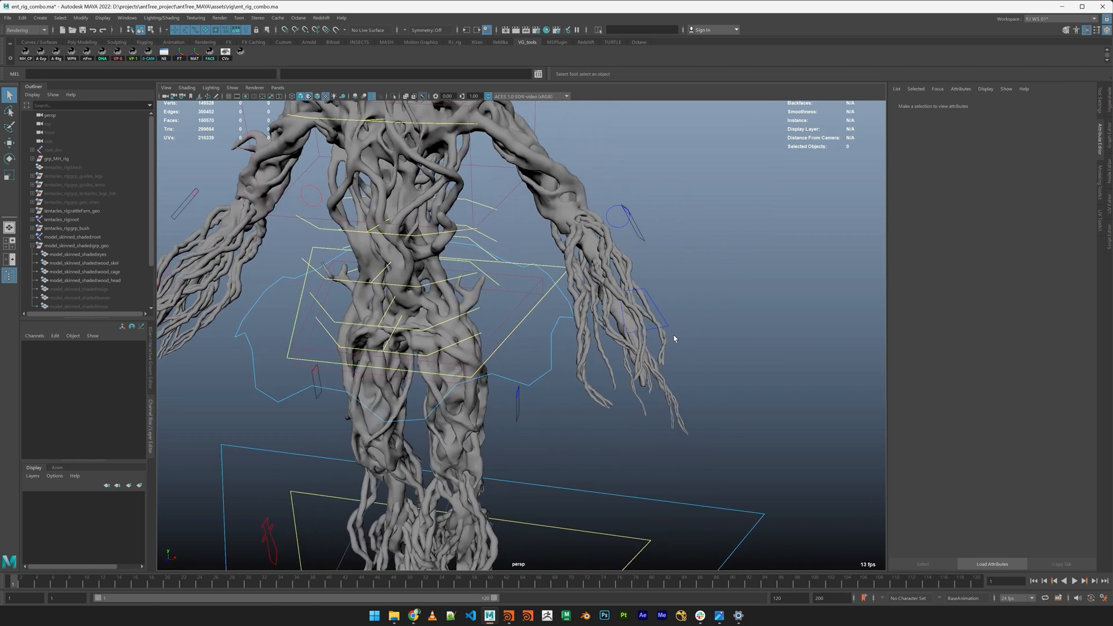
# Launch the RattleFern Anim tool, place its window clear of the character, and frame the creature
pyautogui.click(241, 52)
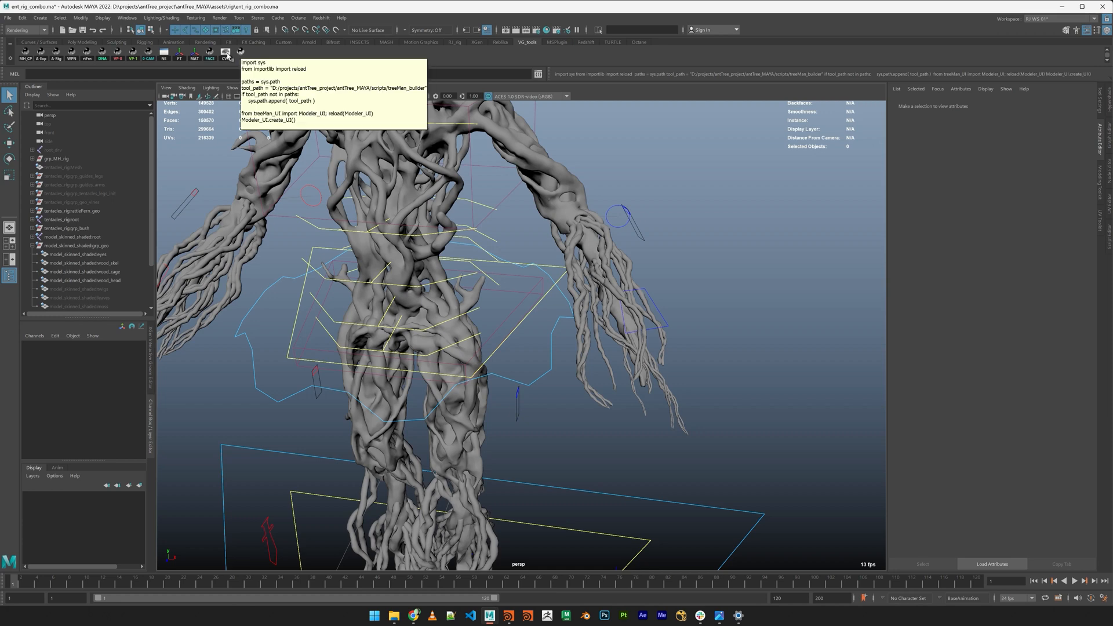
pyautogui.click(87, 55)
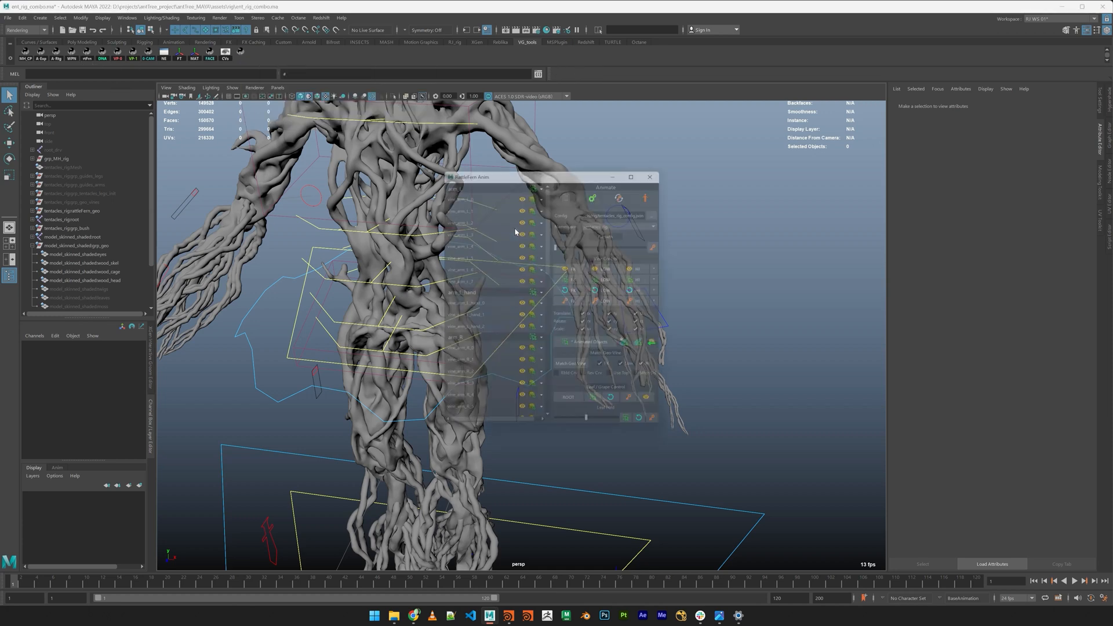
pyautogui.keyDown('alt'); pyautogui.moveTo(691, 248); pyautogui.dragTo(960, 322, button='middle'); pyautogui.keyUp('alt')
pyautogui.moveTo(491, 168); pyautogui.dragTo(207, 112)
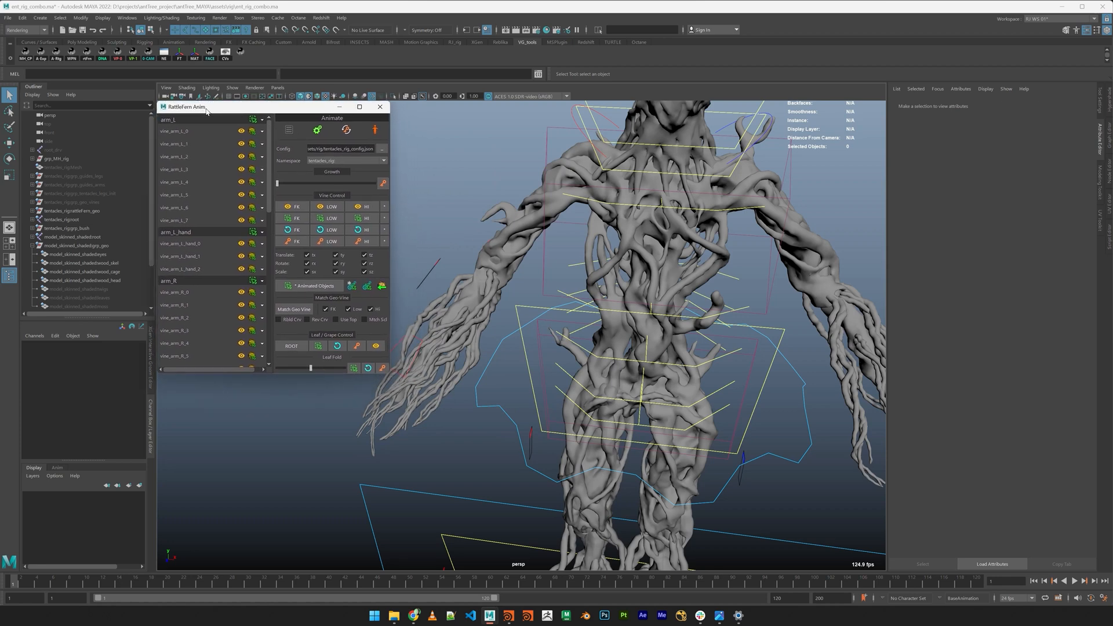
pyautogui.keyDown('alt'); pyautogui.moveTo(740, 380); pyautogui.dragTo(653, 322, button='right'); pyautogui.keyUp('alt')
pyautogui.keyDown('alt'); pyautogui.moveTo(653, 322); pyautogui.dragTo(586, 318, button='middle'); pyautogui.keyUp('alt')
# Select all arm_L vines in RattleFern Anim to display their FK controls around the left hand
pyautogui.click(254, 121)
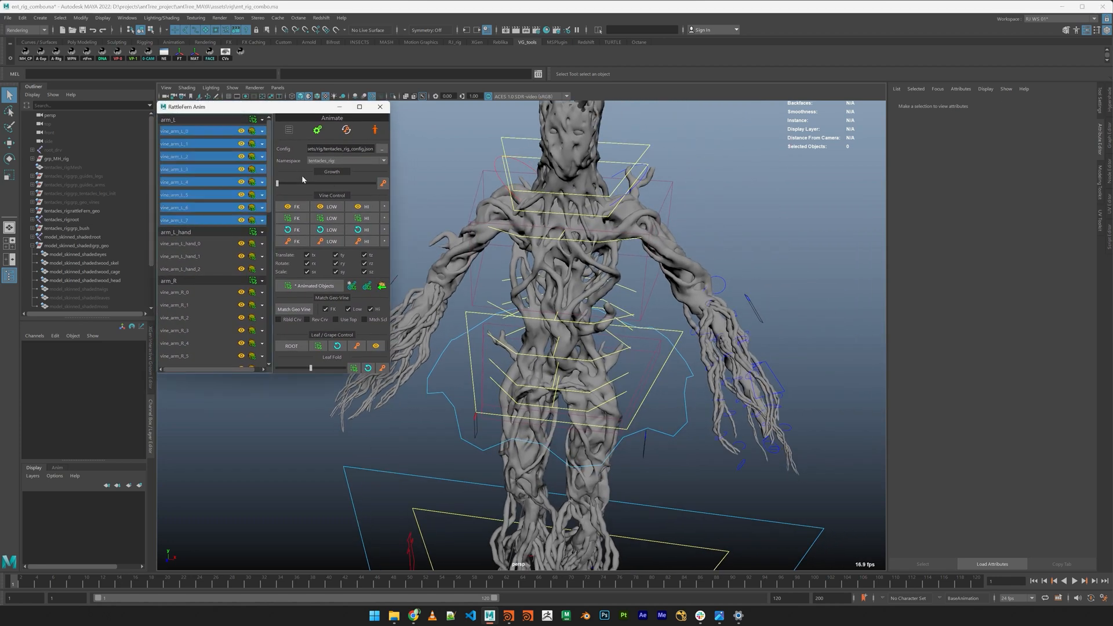
pyautogui.keyDown('alt'); pyautogui.moveTo(791, 342); pyautogui.dragTo(748, 316); pyautogui.keyUp('alt')
pyautogui.keyDown('alt'); pyautogui.moveTo(748, 316); pyautogui.dragTo(785, 328, button='right'); pyautogui.keyUp('alt')
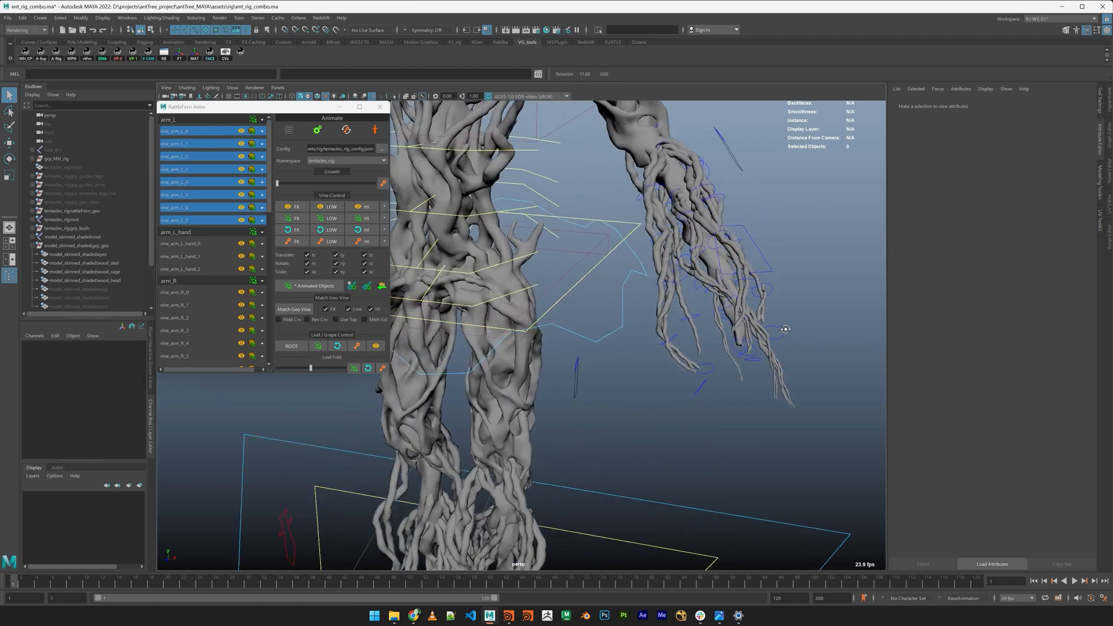
pyautogui.keyDown('alt'); pyautogui.moveTo(785, 328); pyautogui.dragTo(713, 346, button='middle'); pyautogui.keyUp('alt')
pyautogui.scroll(4, 713, 346)
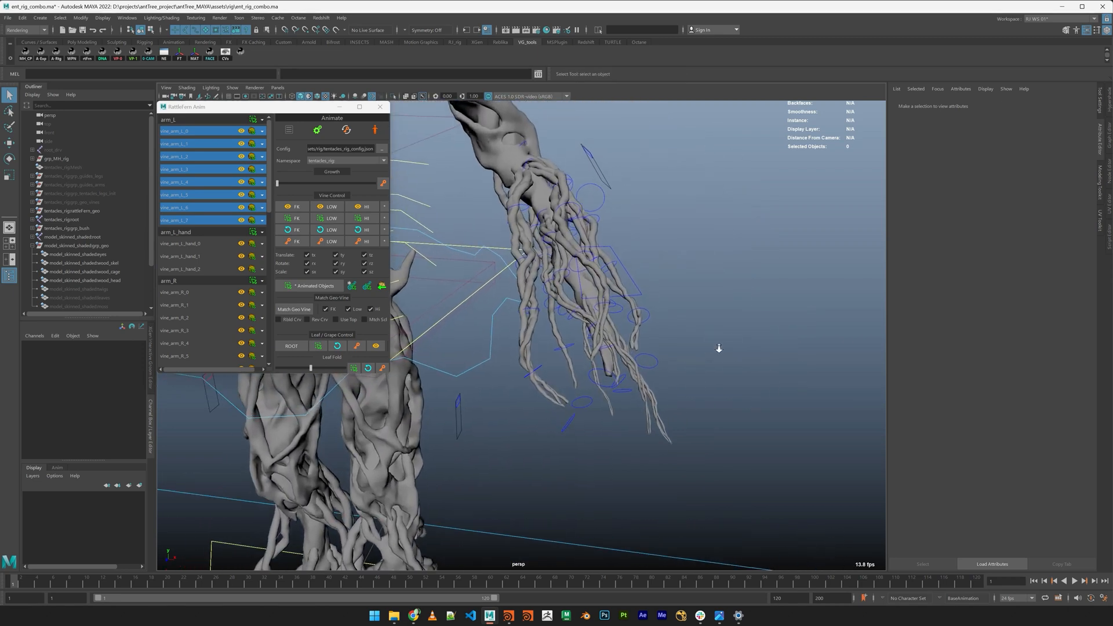
# Hide the grp_MH_rig group so only the vine controls remain around the left hand
pyautogui.click(58, 159)
pyautogui.press('h')
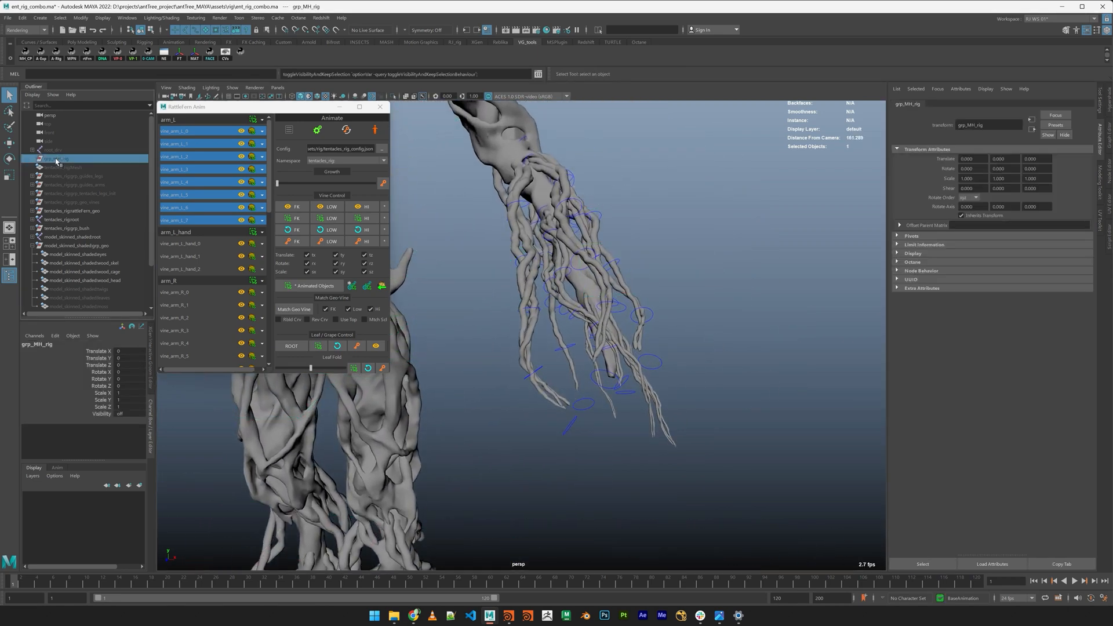
pyautogui.moveTo(663, 284)
pyautogui.keyDown('alt'); pyautogui.mouseDown()
pyautogui.moveTo(719, 326)
pyautogui.moveTo(673, 296)
pyautogui.mouseUp(); pyautogui.keyUp('alt')
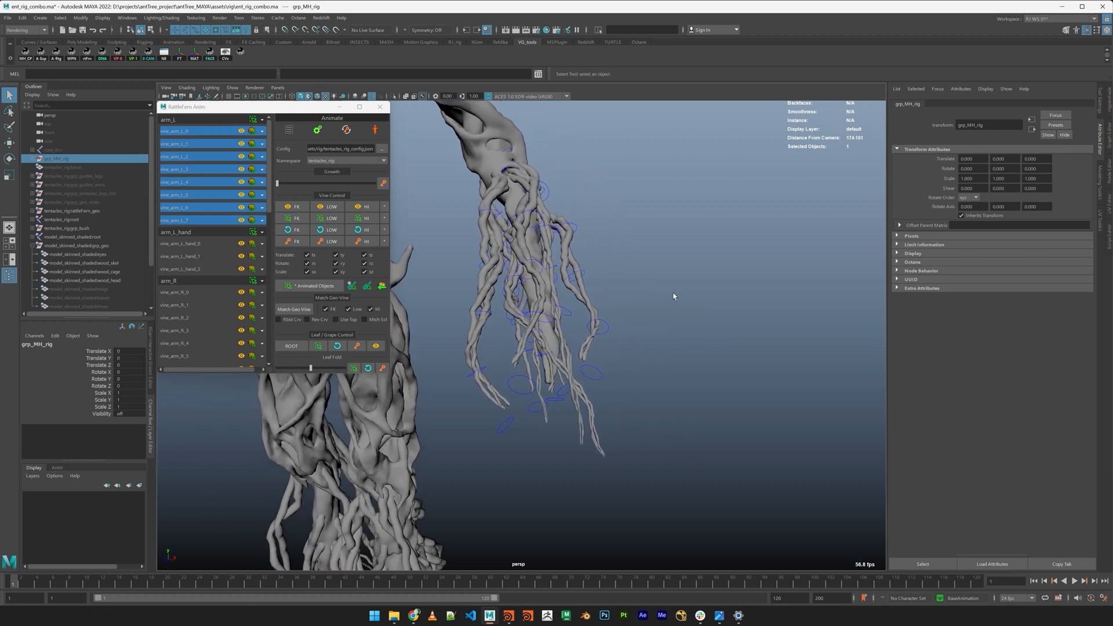
pyautogui.keyDown('alt'); pyautogui.moveTo(673, 295); pyautogui.dragTo(687, 345, button='middle'); pyautogui.keyUp('alt')
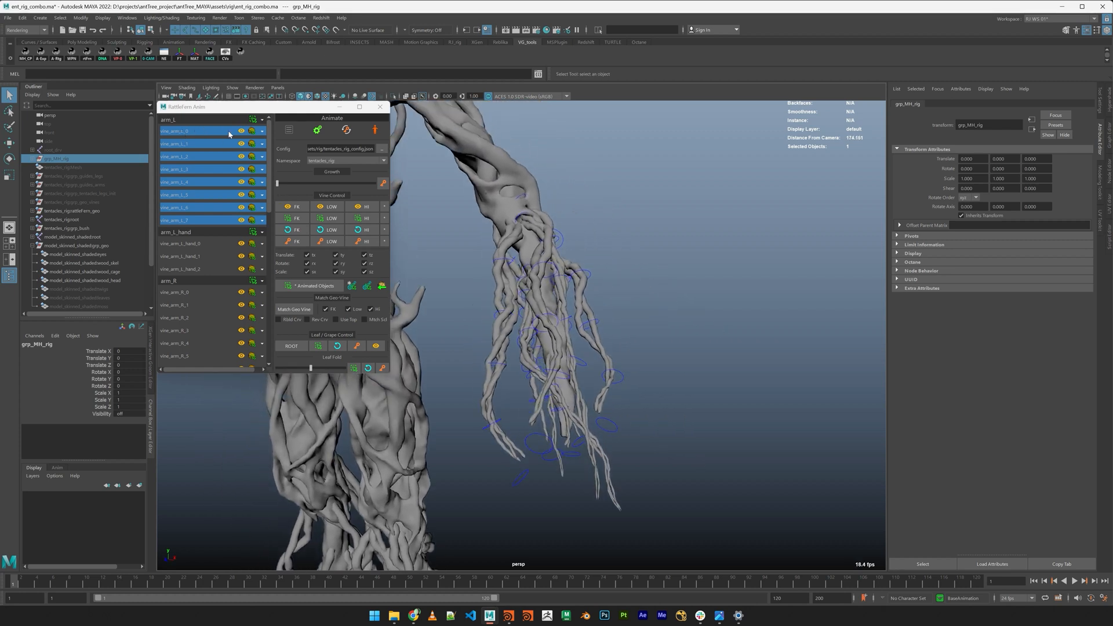
# Isolate the FK controls of single vines, first vine_arm_L_0, then vine_arm_L_1
pyautogui.click(198, 133)
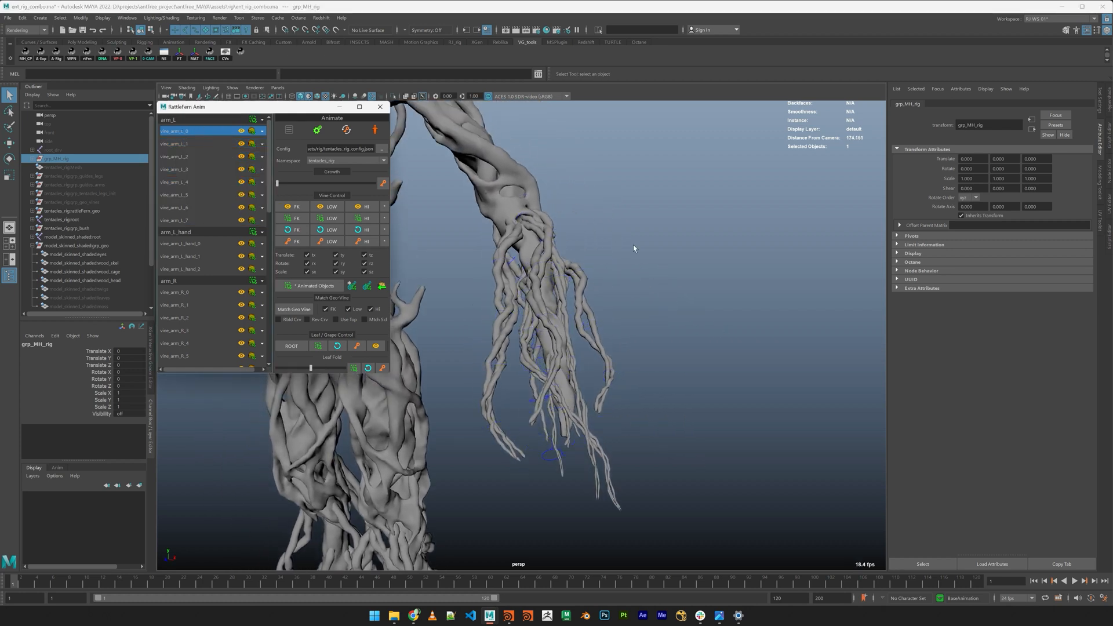
pyautogui.click(201, 145)
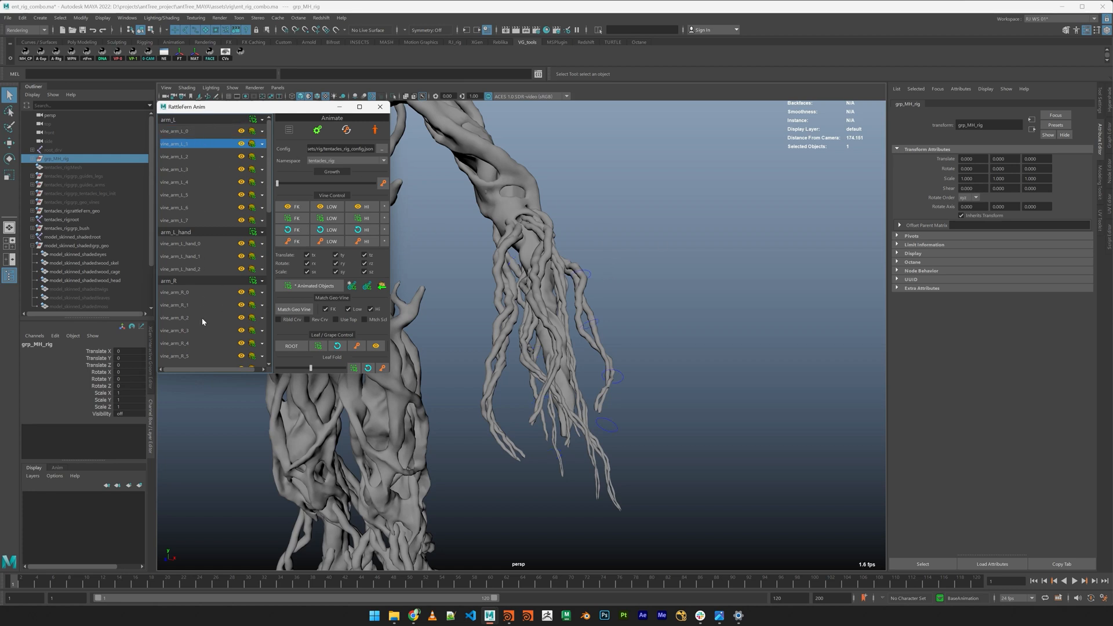
pyautogui.scroll(4, 790, 413)
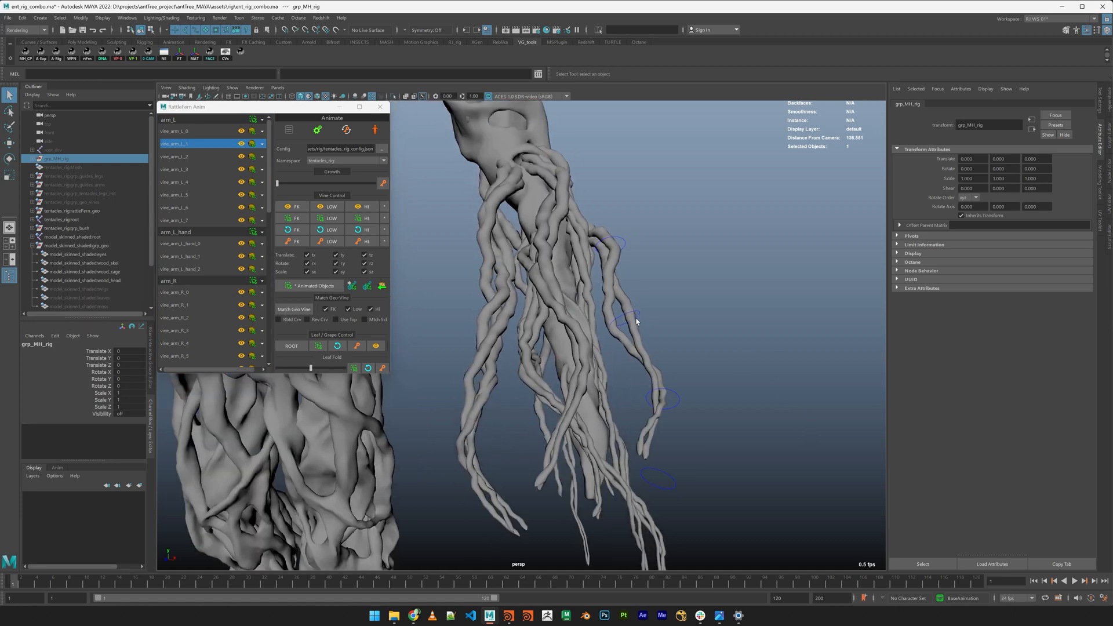
# Rotate the FK controls along vine_arm_L_1 to bend the vine outward from the hand, and clear the selection
pyautogui.click(638, 315)
pyautogui.press('e')
pyautogui.moveTo(666, 325); pyautogui.dragTo(697, 346)
pyautogui.click(701, 372)
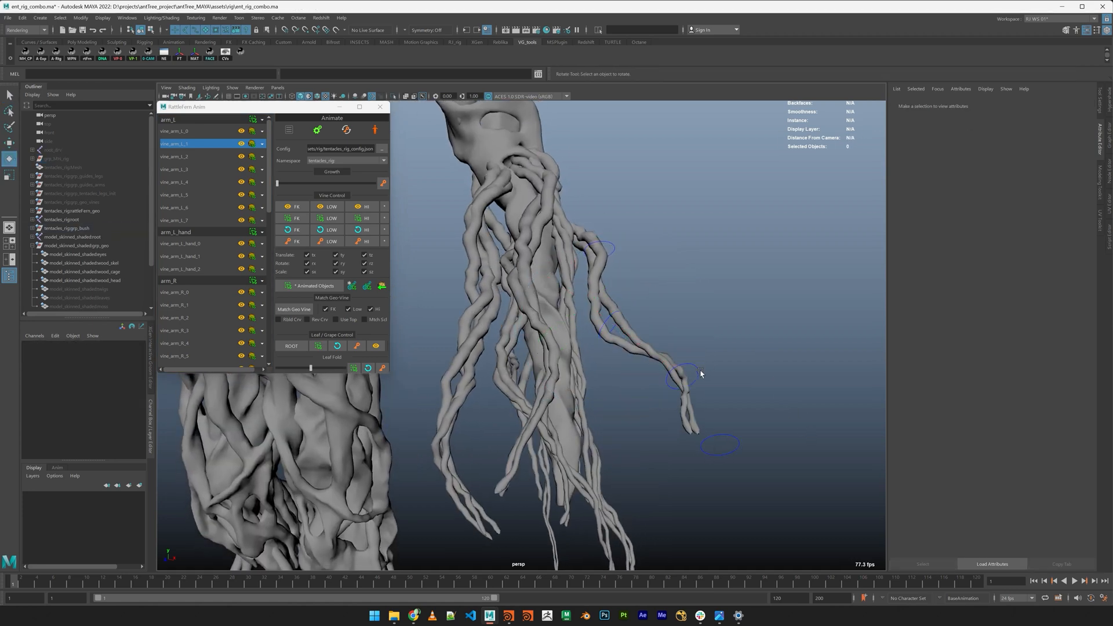
pyautogui.click(698, 377)
pyautogui.moveTo(734, 420); pyautogui.dragTo(758, 396)
pyautogui.keyDown('alt'); pyautogui.moveTo(812, 371); pyautogui.dragTo(751, 334); pyautogui.keyUp('alt')
pyautogui.moveTo(471, 408); pyautogui.dragTo(569, 410)
pyautogui.press('q')
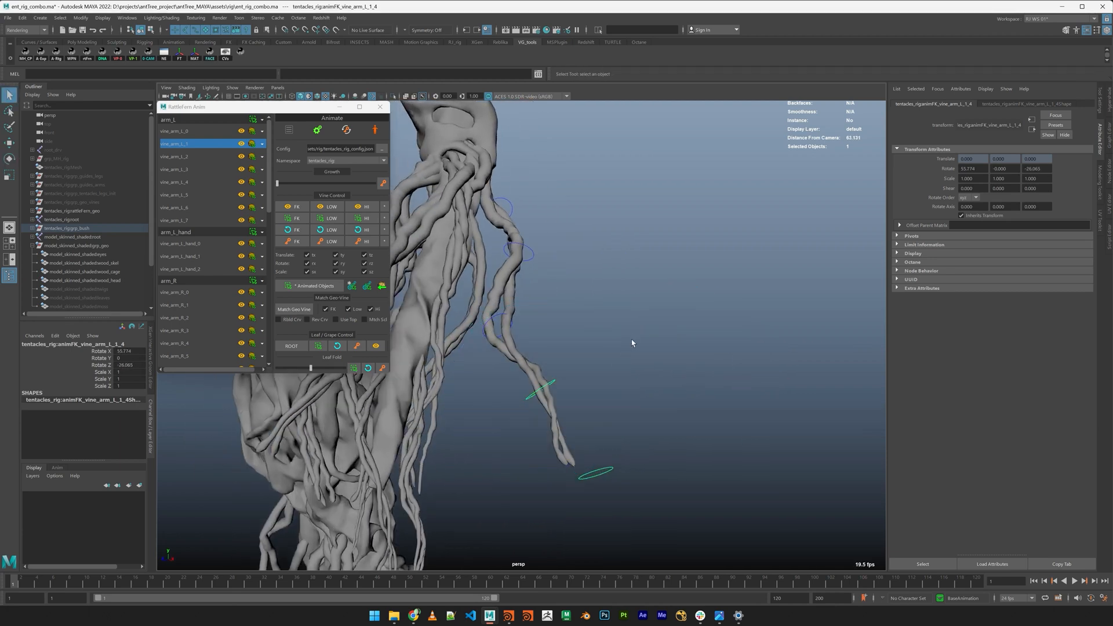
pyautogui.click(634, 343)
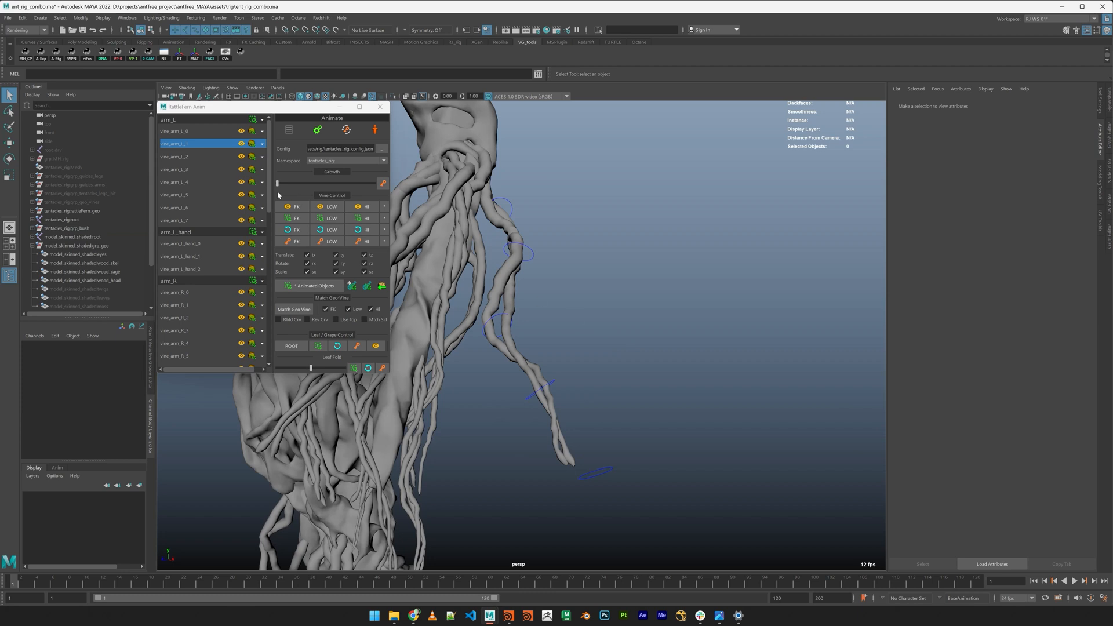
# Move a low-level pin control near the end of vine_arm_L_1 to about -9.1, 0, -7.2
pyautogui.click(547, 388)
pyautogui.press('w')
pyautogui.moveTo(550, 388); pyautogui.dragTo(483, 403)
pyautogui.keyDown('alt'); pyautogui.moveTo(480, 401); pyautogui.dragTo(530, 383); pyautogui.keyUp('alt')
pyautogui.keyDown('alt'); pyautogui.moveTo(531, 384); pyautogui.dragTo(435, 325, button='right'); pyautogui.keyUp('alt')
pyautogui.keyDown('alt'); pyautogui.moveTo(453, 324); pyautogui.dragTo(551, 395); pyautogui.keyUp('alt')
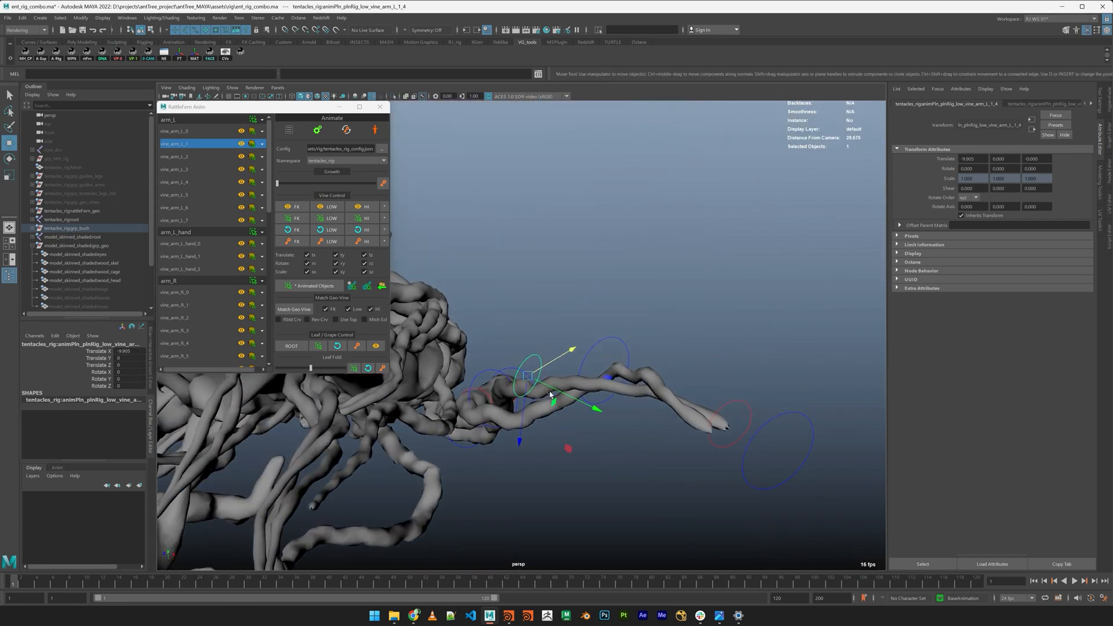
pyautogui.keyDown('alt'); pyautogui.moveTo(548, 442); pyautogui.dragTo(557, 397); pyautogui.keyUp('alt')
# Display the HI controls of vine_arm_L_1 and adjust one, with scale about 0.5, 0.318, 0.5 and Translate Z about -0.479
pyautogui.click(361, 217)
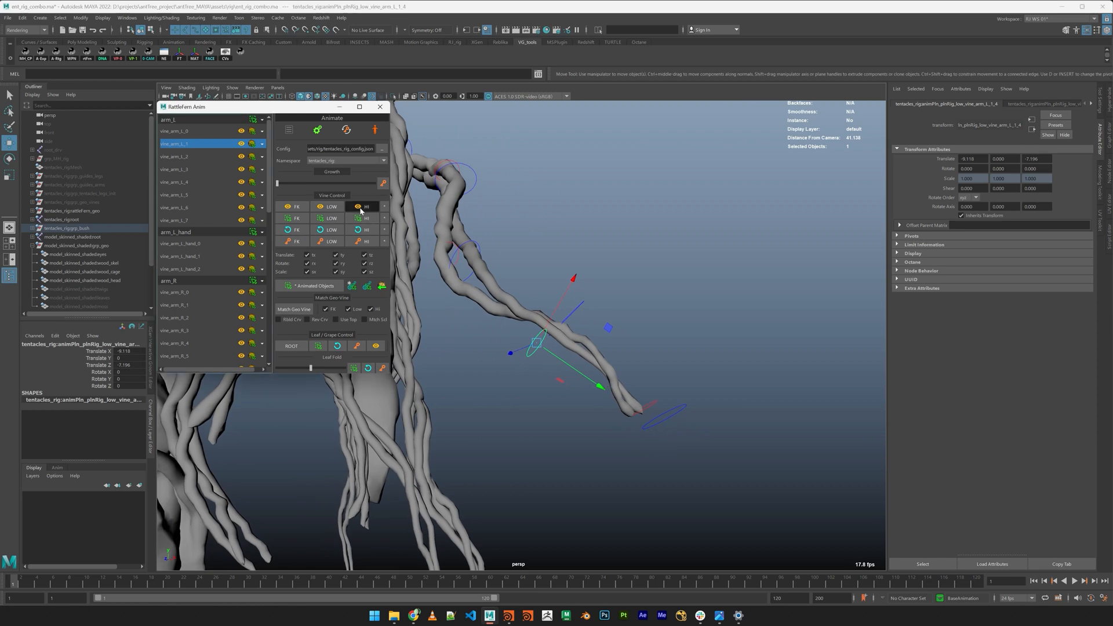
pyautogui.moveTo(632, 327)
pyautogui.keyDown('alt'); pyautogui.mouseDown()
pyautogui.moveTo(651, 323)
pyautogui.moveTo(618, 334)
pyautogui.mouseUp(); pyautogui.keyUp('alt')
pyautogui.click(541, 363)
pyautogui.moveTo(540, 363)
pyautogui.keyDown('alt'); pyautogui.mouseDown()
pyautogui.moveTo(554, 371)
pyautogui.moveTo(538, 384)
pyautogui.moveTo(551, 426)
pyautogui.moveTo(545, 382)
pyautogui.mouseUp(); pyautogui.keyUp('alt')
pyautogui.keyDown('alt'); pyautogui.moveTo(545, 383); pyautogui.dragTo(615, 425); pyautogui.keyUp('alt')
# Hide the LOW and FK controls of vine_arm_L_1 to view the bare vine
pyautogui.press('q')
pyautogui.click(332, 206)
pyautogui.keyDown('alt'); pyautogui.moveTo(580, 325); pyautogui.dragTo(325, 246); pyautogui.keyUp('alt')
pyautogui.click(292, 207)
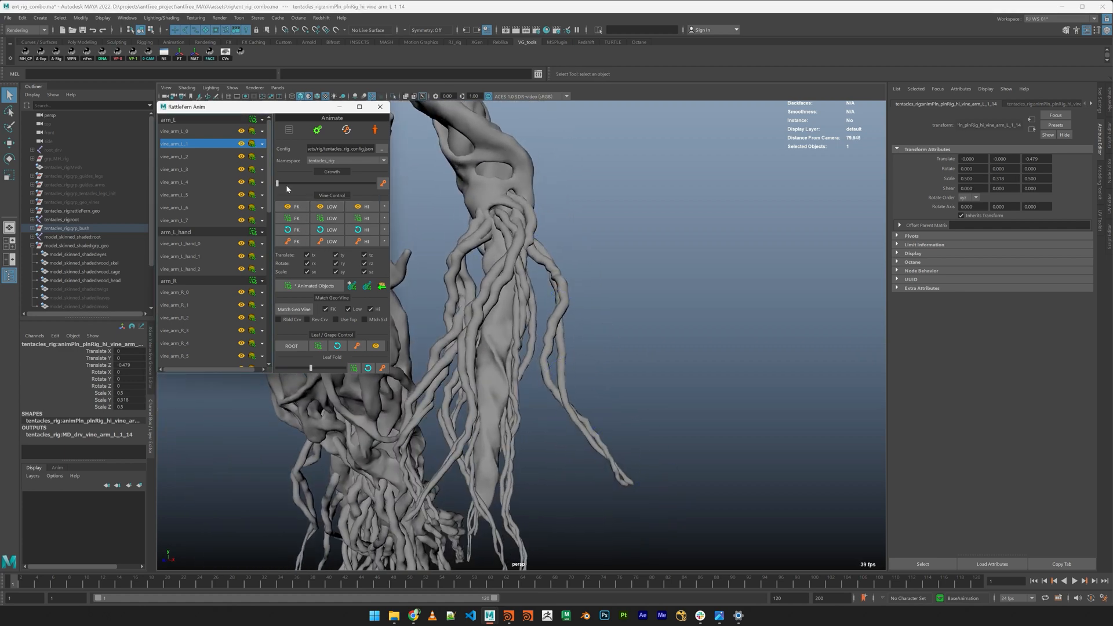
# Raise the Growth slider for vine_arm_L_1 to its maximum and frame the whole arm
pyautogui.moveTo(343, 182); pyautogui.dragTo(382, 211)
pyautogui.keyDown('alt'); pyautogui.moveTo(539, 296); pyautogui.dragTo(569, 239, button='middle'); pyautogui.keyUp('alt')
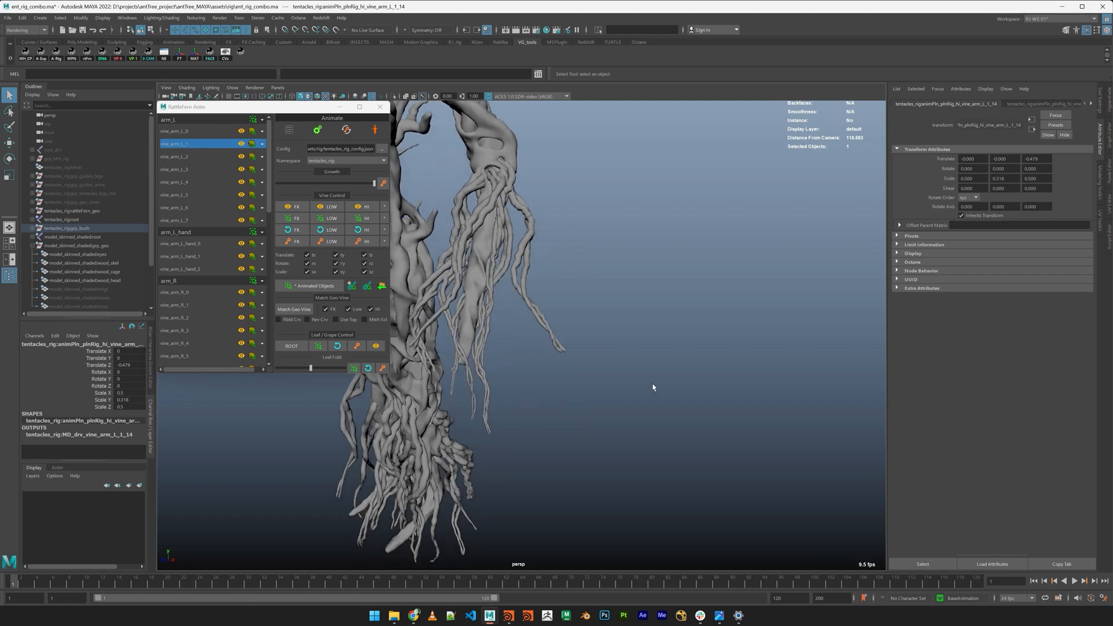
pyautogui.keyDown('alt'); pyautogui.moveTo(653, 387); pyautogui.dragTo(583, 300); pyautogui.keyUp('alt')
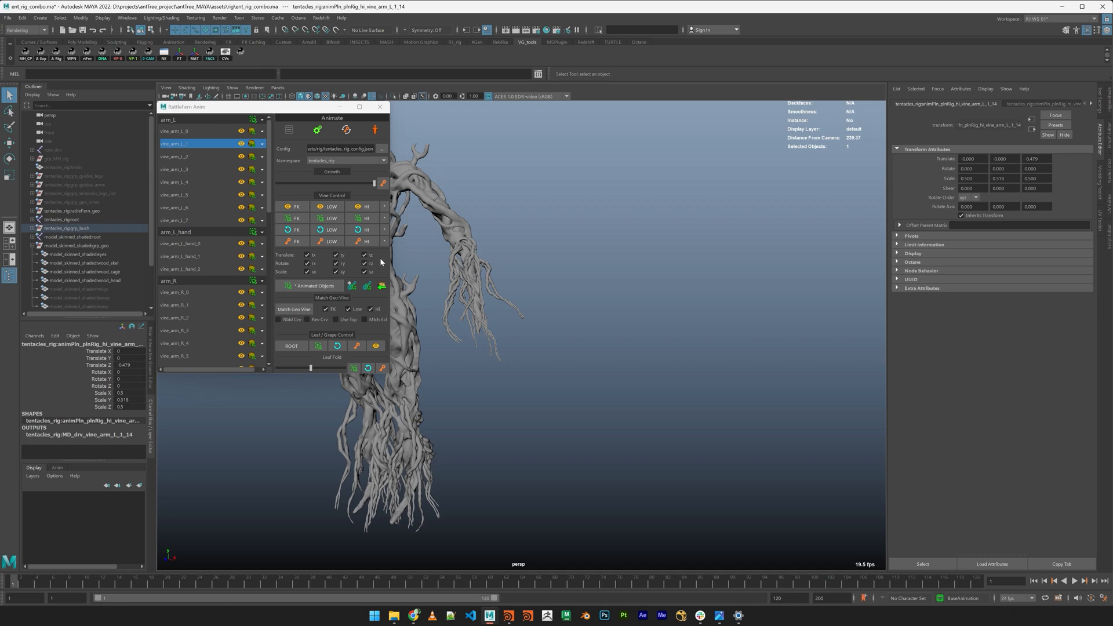
# Reveal the Driad options in RattleFern Anim, place the window clear of the creature, and create pose curves for vine_arm_L_1
pyautogui.click(371, 131)
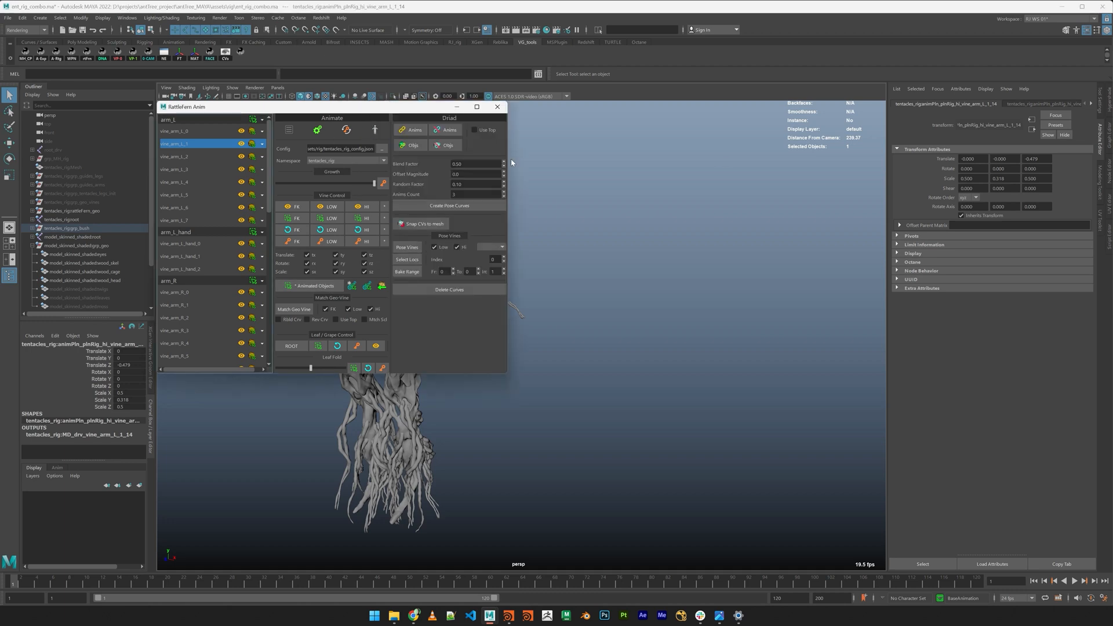
pyautogui.moveTo(404, 112); pyautogui.dragTo(882, 112)
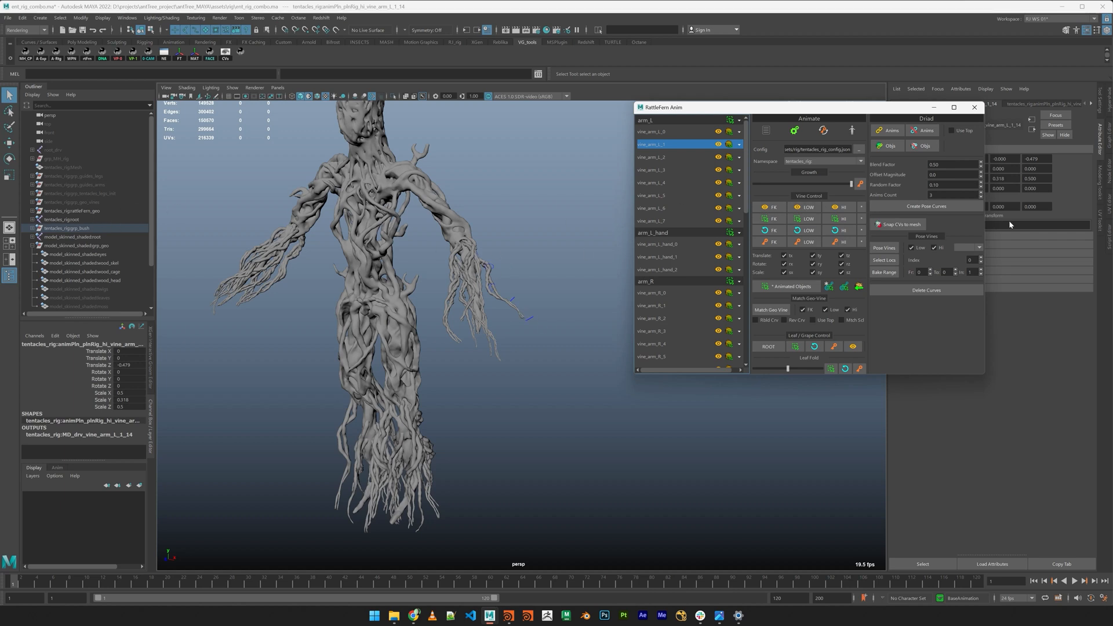
pyautogui.click(924, 206)
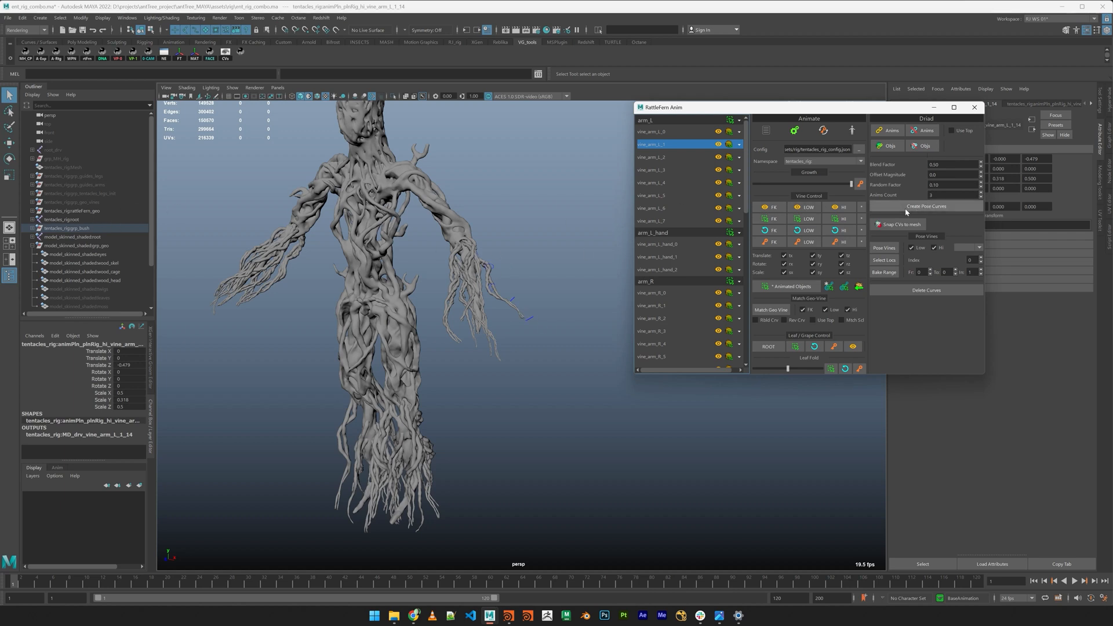
pyautogui.keyDown('alt'); pyautogui.moveTo(527, 293); pyautogui.dragTo(606, 377, button='right'); pyautogui.keyUp('alt')
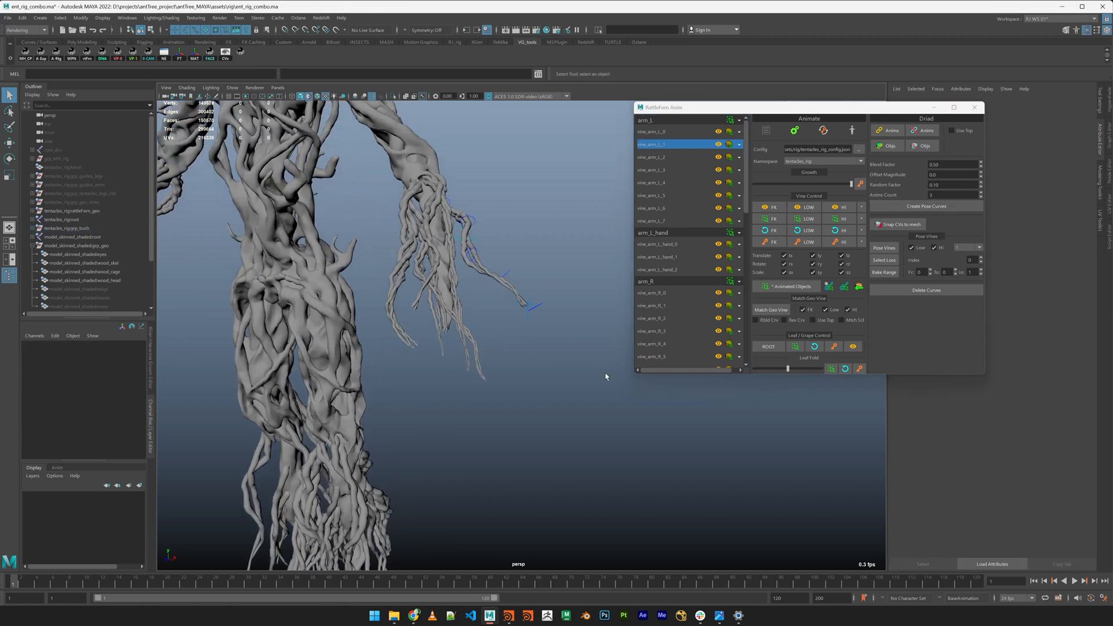
# Move the end locator of the vine_arm_L_1 pose curve far outward and down from the left hand
pyautogui.click(531, 317)
pyautogui.press('w')
pyautogui.keyDown('alt'); pyautogui.moveTo(533, 319); pyautogui.dragTo(459, 385, button='middle'); pyautogui.keyUp('alt')
pyautogui.moveTo(426, 341); pyautogui.dragTo(551, 406)
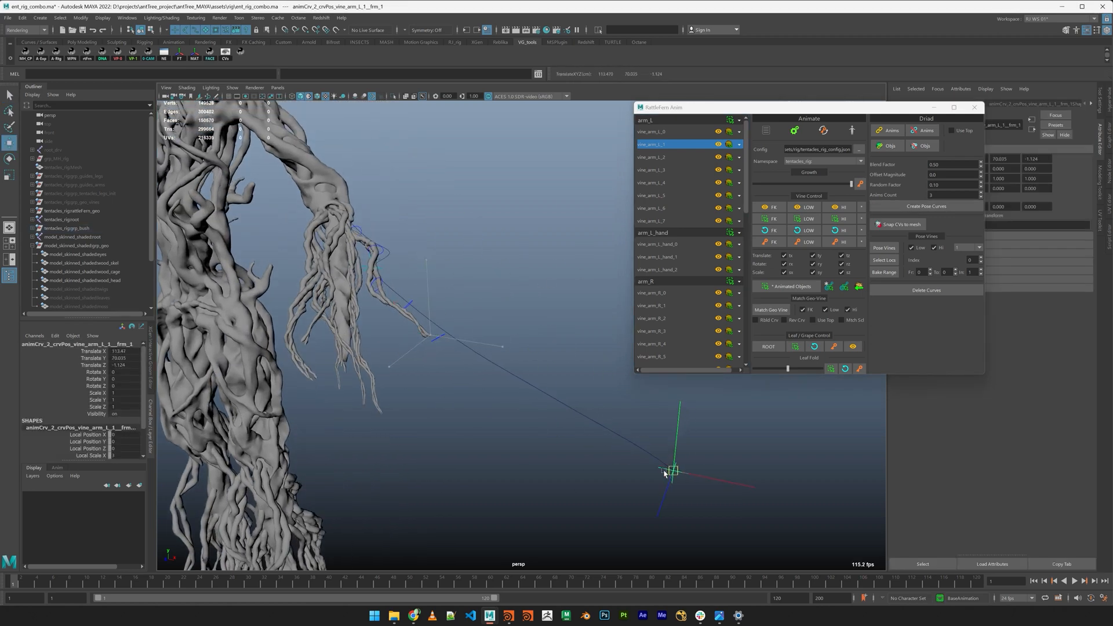
pyautogui.moveTo(664, 474); pyautogui.dragTo(610, 426)
# Move the pose curve's middle locator outward and rotate it to about 9.6, 13.9, 14.1 to bend the curve
pyautogui.click(384, 269)
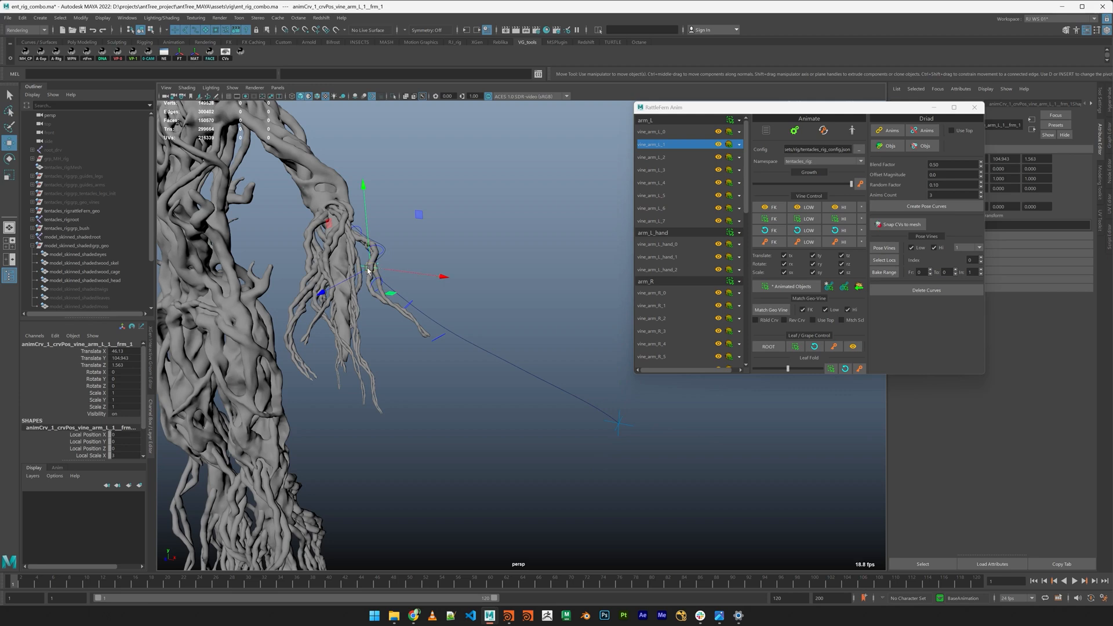
pyautogui.moveTo(384, 269); pyautogui.dragTo(567, 353)
pyautogui.press('e')
pyautogui.press('q')
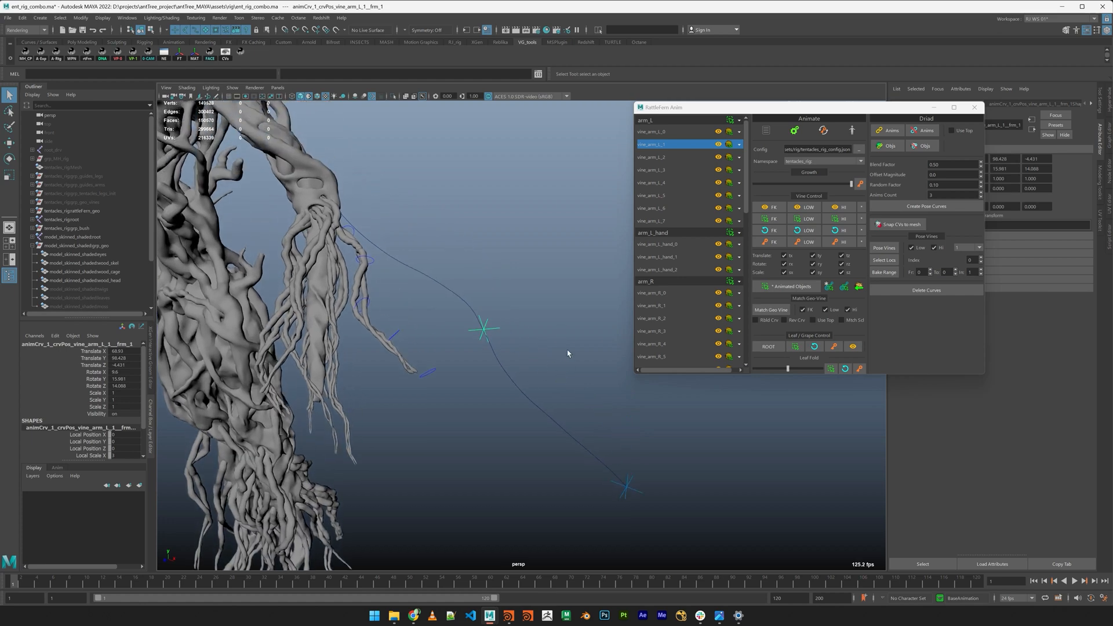
# Exclude the scale channels from vine keying and pose vine_arm_L_1 along its pose curve at frame 20
pyautogui.click(558, 302)
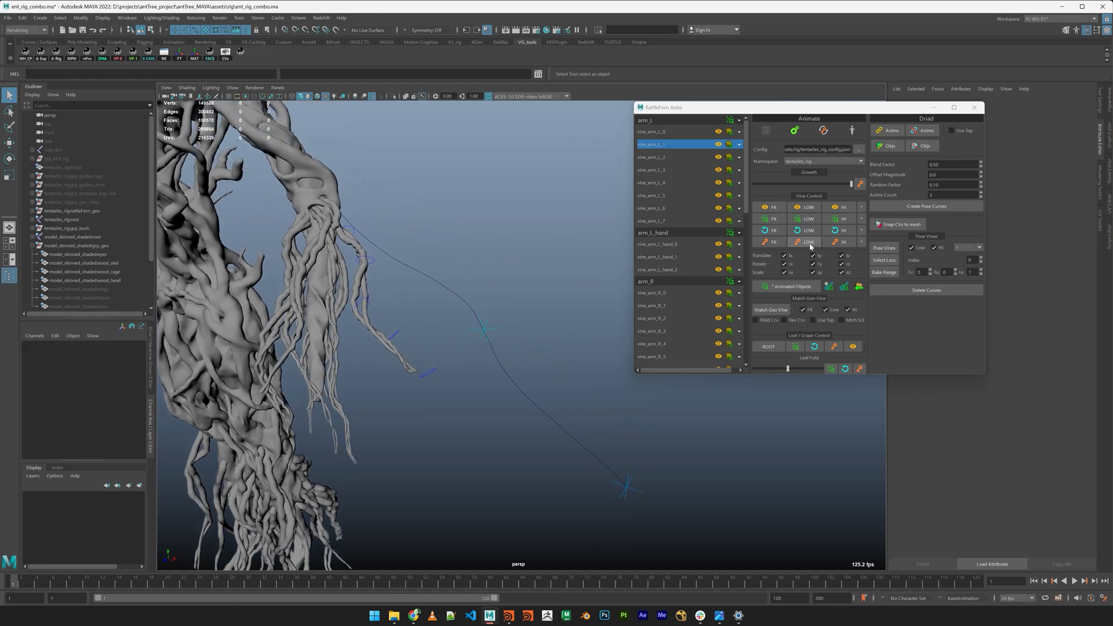
pyautogui.click(793, 273)
pyautogui.click(841, 272)
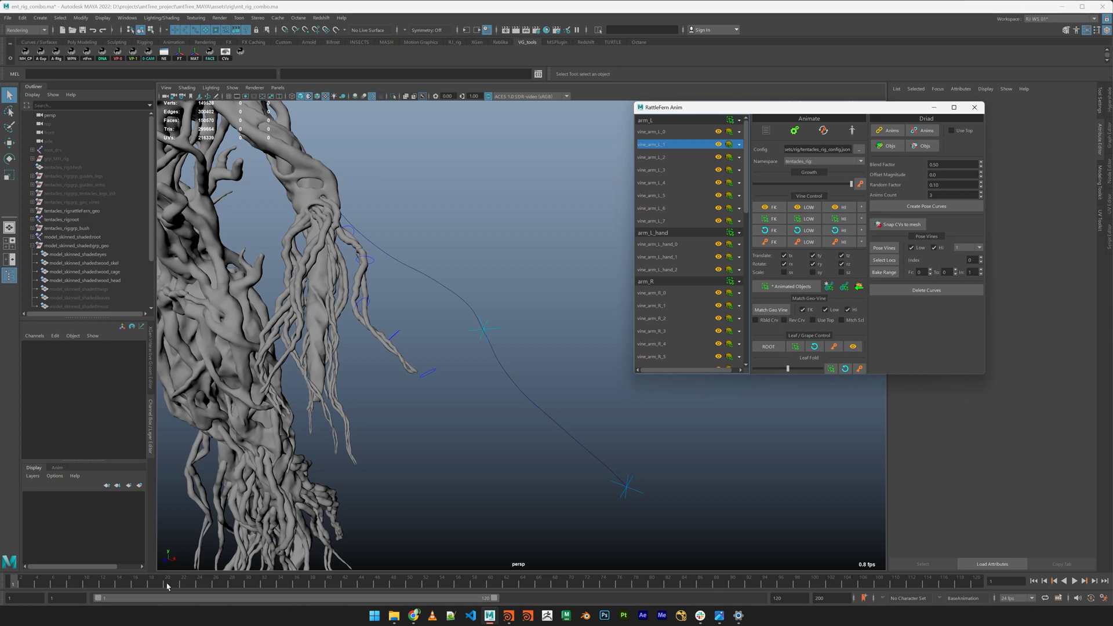
pyautogui.click(165, 584)
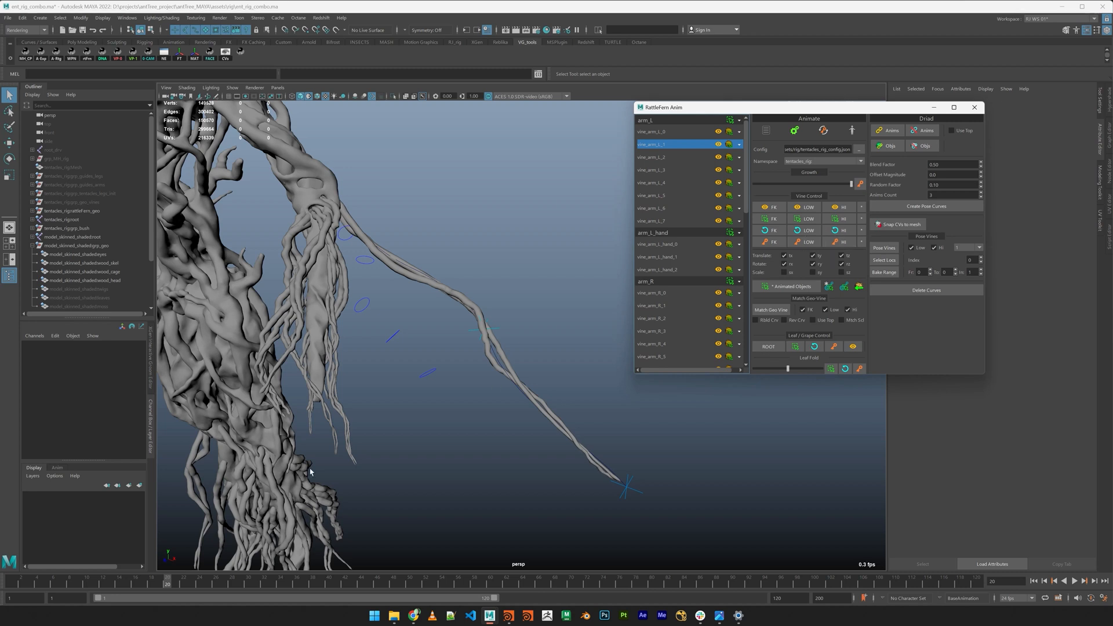
# Play through the posed vine's motion, and key the Growth of vine_arm_L_1 at its minimum on frame 1
pyautogui.hotkey('alt', 'v')
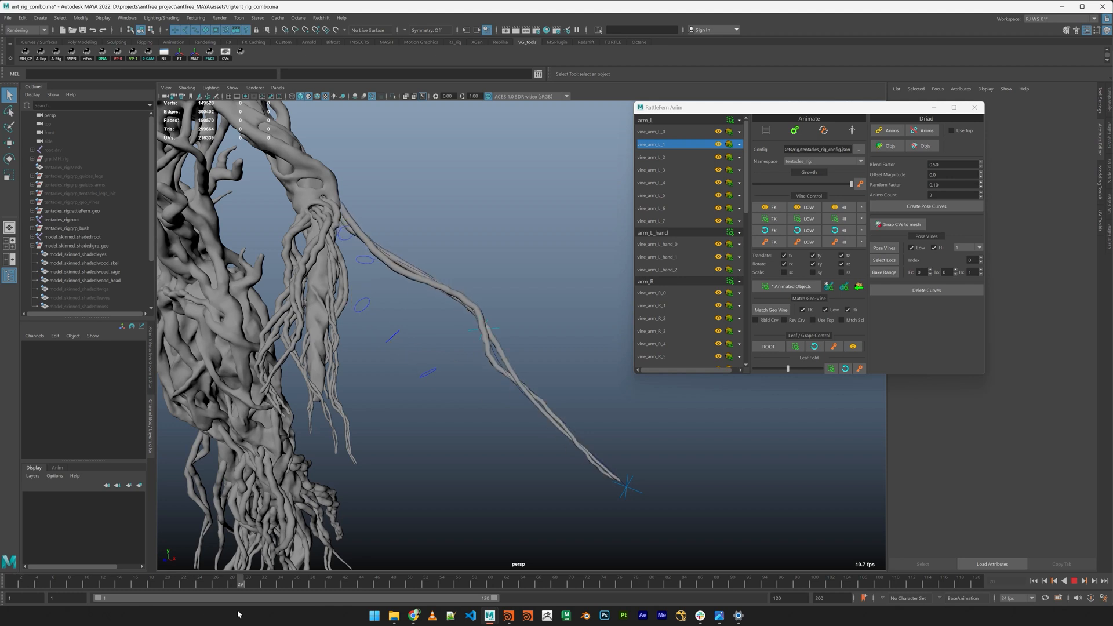
pyautogui.moveTo(227, 611); pyautogui.dragTo(182, 602)
pyautogui.hotkey('alt', 'v')
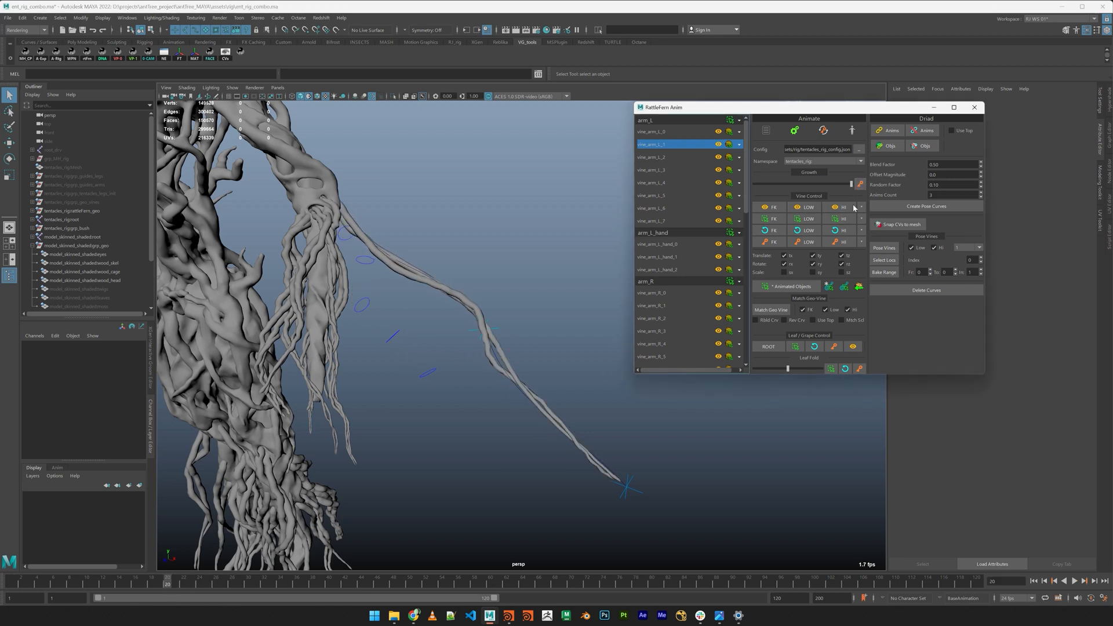
pyautogui.moveTo(164, 583); pyautogui.dragTo(12, 582)
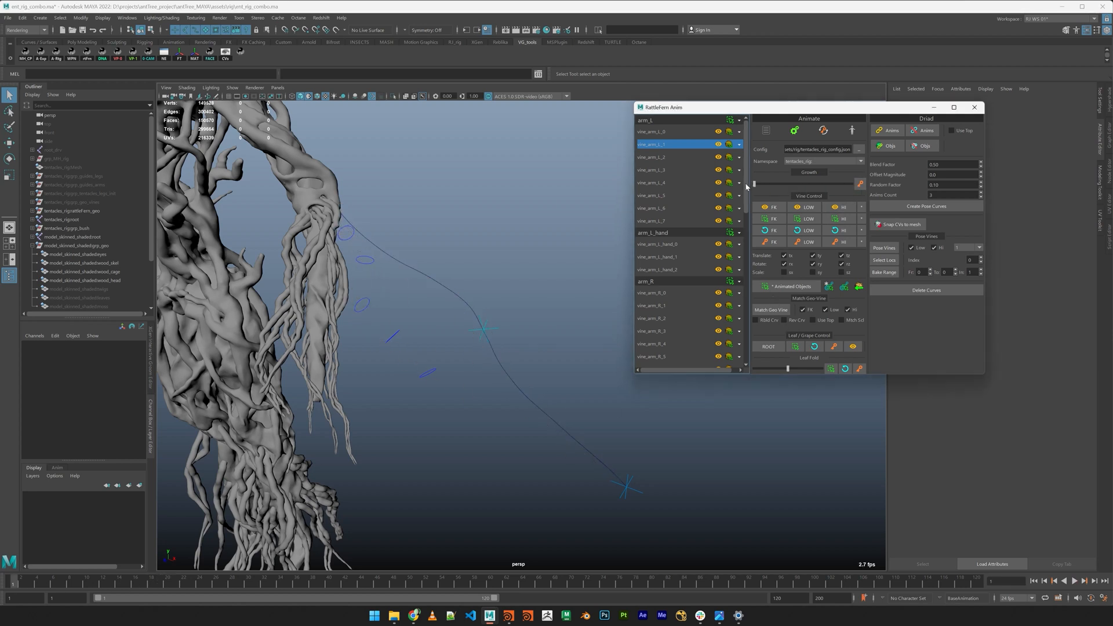
pyautogui.click(860, 186)
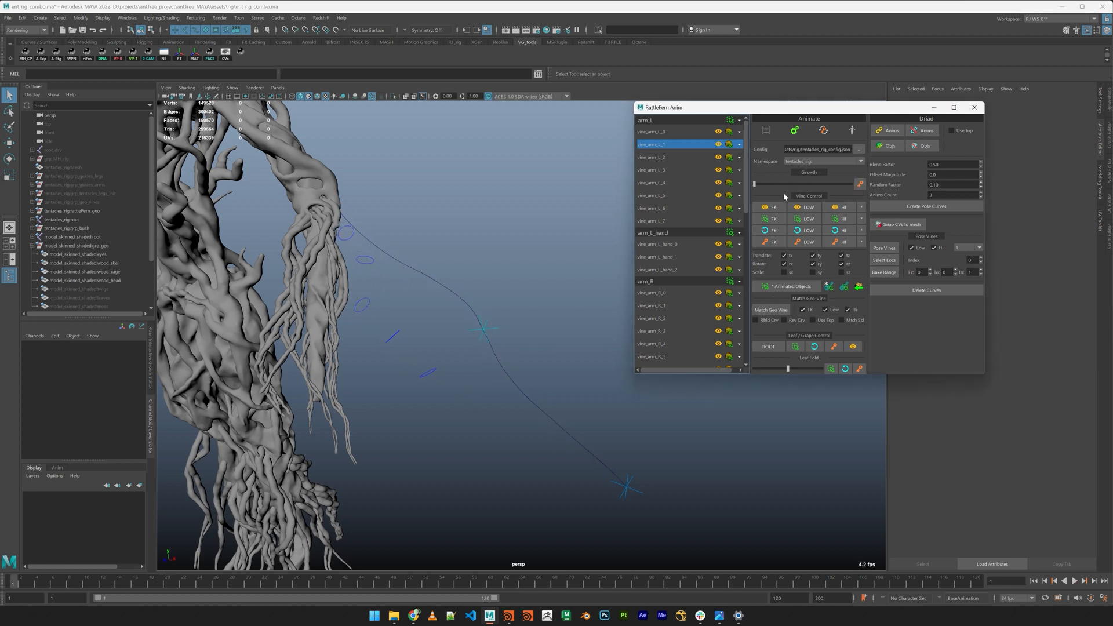
# Play and scrub the growth animation of vine_arm_L_1 from frame 1 to 23 and view it on the whole creature
pyautogui.click(10, 586)
pyautogui.hotkey('alt', 'v')
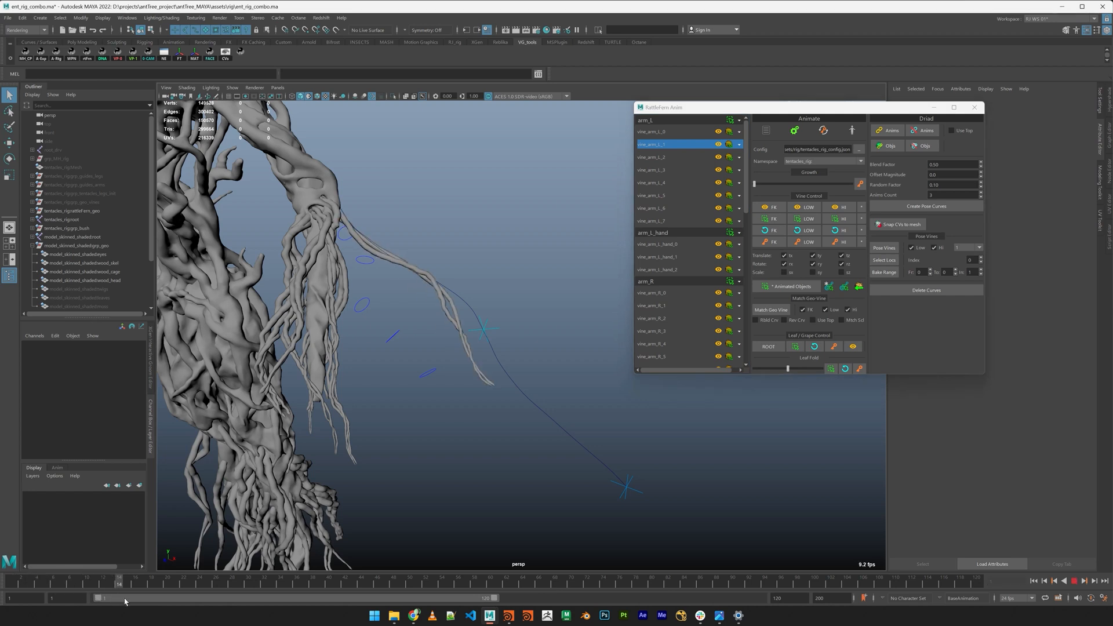
pyautogui.moveTo(124, 599)
pyautogui.mouseDown()
pyautogui.moveTo(165, 604)
pyautogui.moveTo(64, 573)
pyautogui.moveTo(193, 602)
pyautogui.mouseUp()
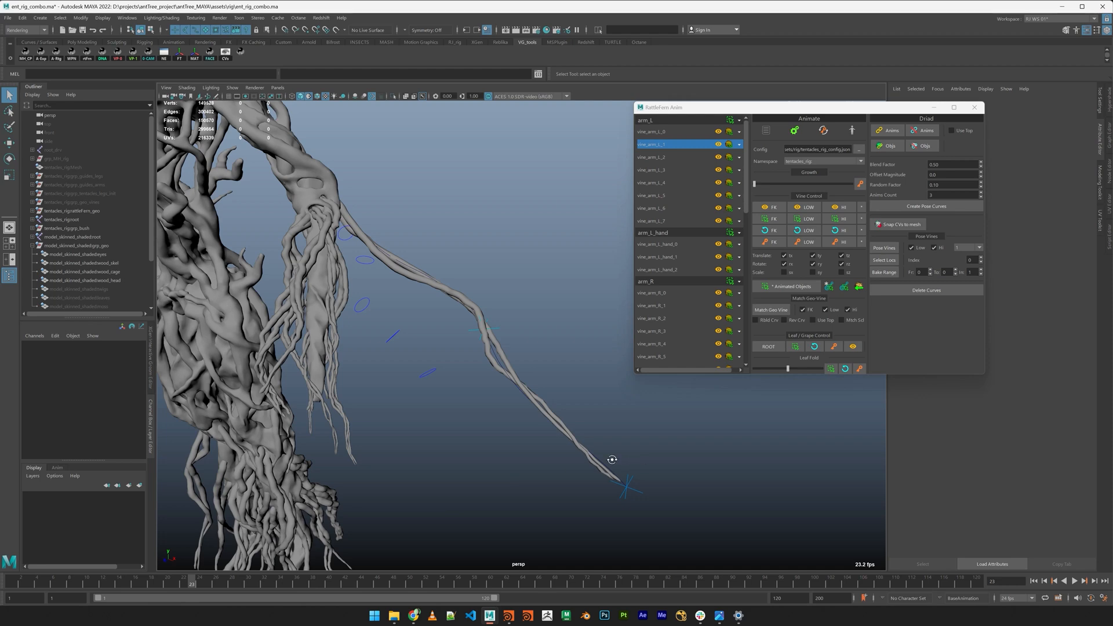
pyautogui.keyDown('alt'); pyautogui.moveTo(611, 460); pyautogui.dragTo(574, 487); pyautogui.keyUp('alt')
pyautogui.keyDown('alt'); pyautogui.moveTo(659, 483); pyautogui.dragTo(543, 425); pyautogui.keyUp('alt')
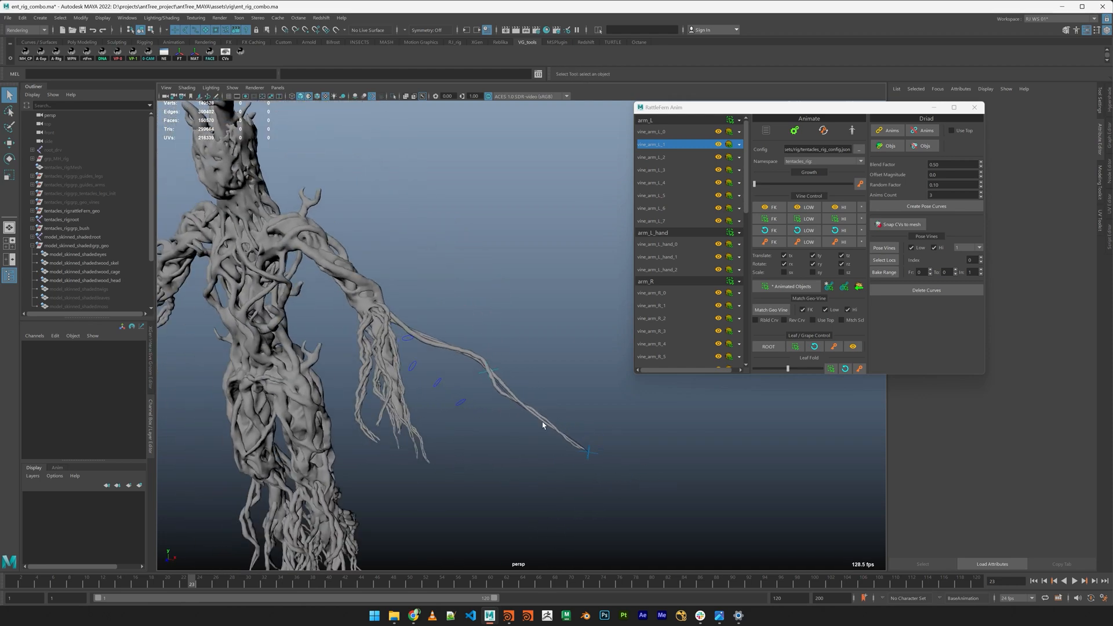
# Select the pose curve group grpCrvs__frm_1 and delete the pose curves, leaving the posed vine in place
pyautogui.click(33, 246)
pyautogui.click(66, 255)
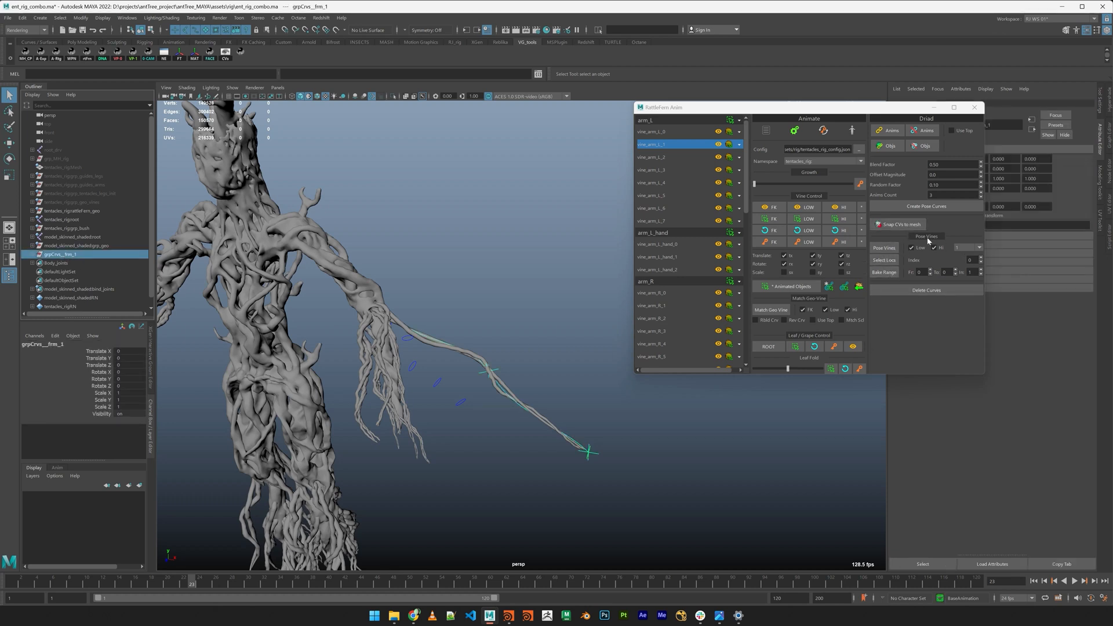
pyautogui.keyDown('alt'); pyautogui.moveTo(530, 419); pyautogui.dragTo(487, 389); pyautogui.keyUp('alt')
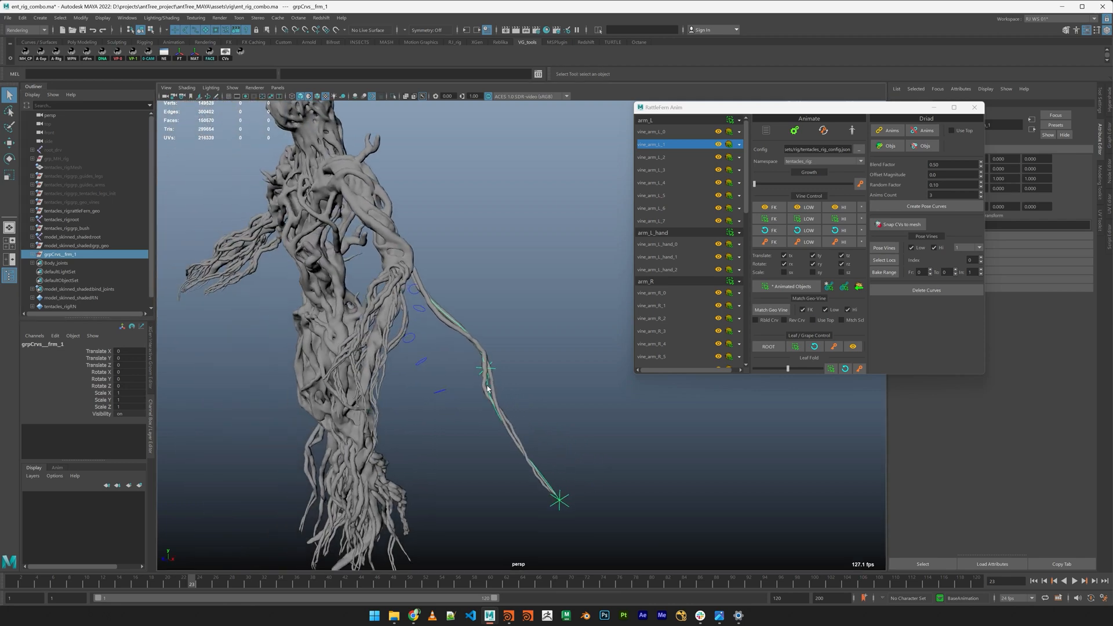
pyautogui.click(931, 289)
pyautogui.keyDown('alt'); pyautogui.moveTo(539, 440); pyautogui.dragTo(571, 394); pyautogui.keyUp('alt')
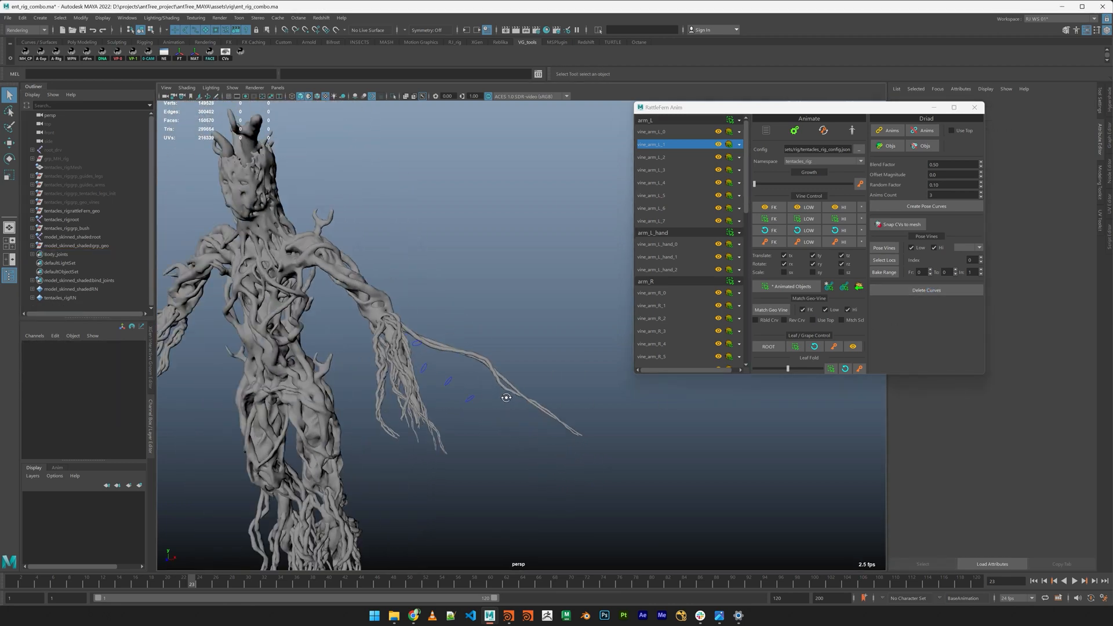
pyautogui.keyDown('alt'); pyautogui.moveTo(572, 394); pyautogui.dragTo(606, 416, button='right'); pyautogui.keyUp('alt')
pyautogui.keyDown('alt'); pyautogui.moveTo(607, 417); pyautogui.dragTo(591, 436); pyautogui.keyUp('alt')
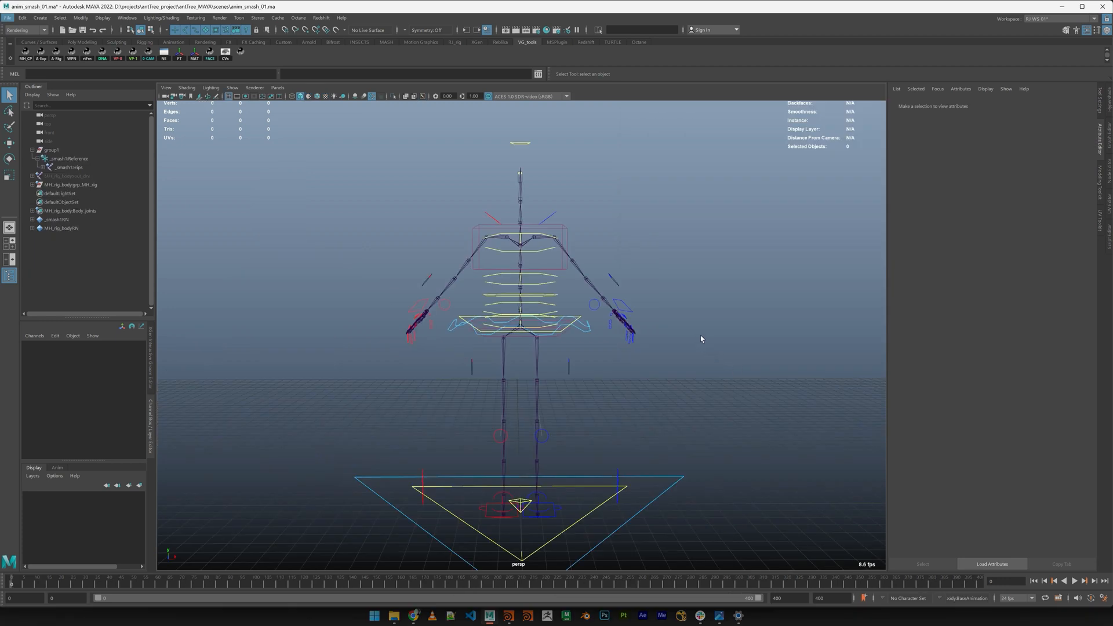
# In the anim_smash_01 scene, examine the example FBX motion capture clips in the Content Browser and close it
pyautogui.click(127, 18)
pyautogui.moveTo(152, 49)
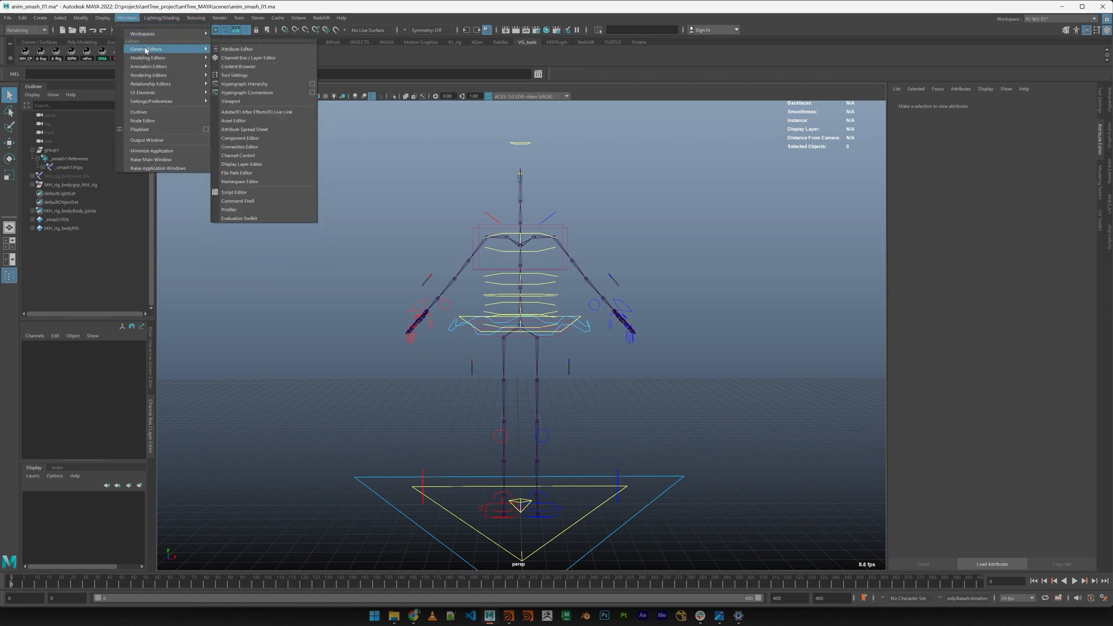
pyautogui.click(243, 68)
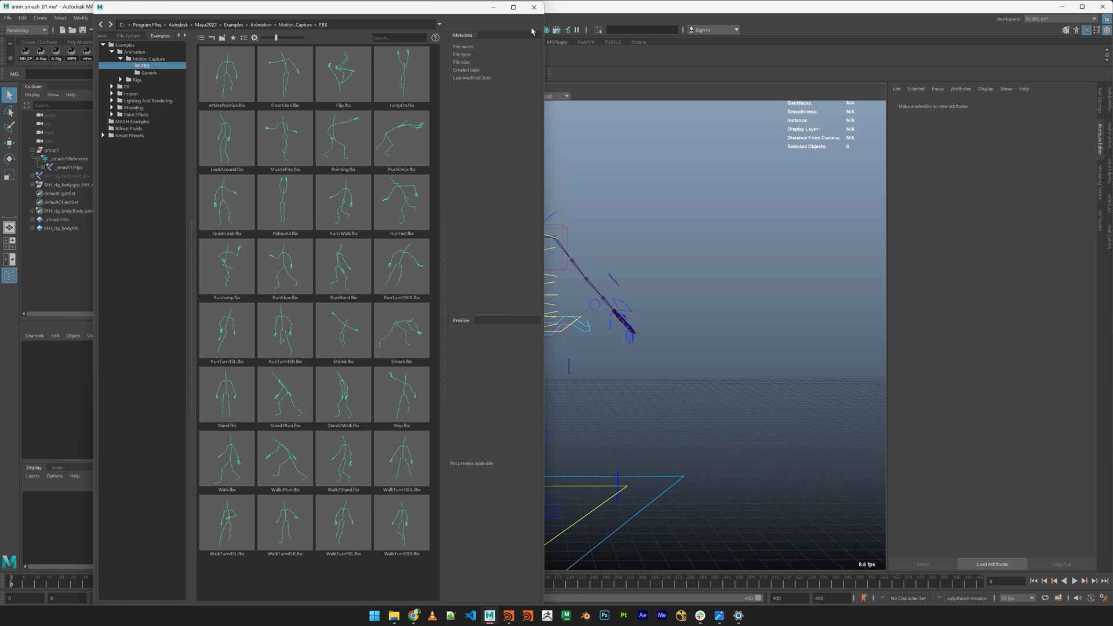
pyautogui.click(534, 7)
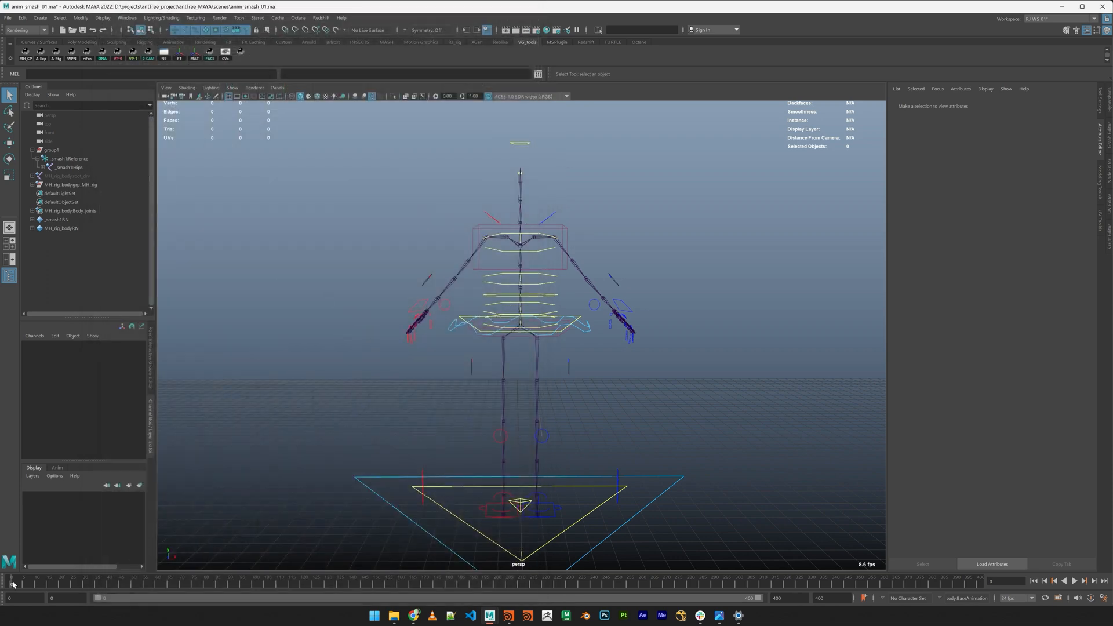
# Play the smash motion on the source skeleton, return to the start frame, and inspect the transform values of group1
pyautogui.hotkey('alt', 'v')
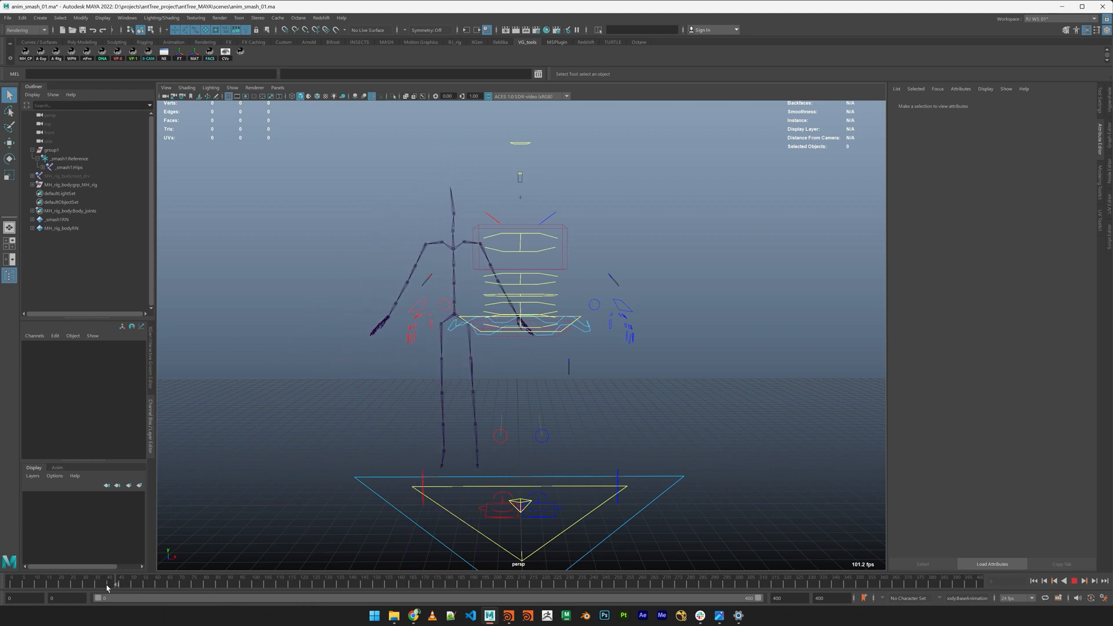
pyautogui.moveTo(108, 587); pyautogui.dragTo(11, 581)
pyautogui.click(50, 150)
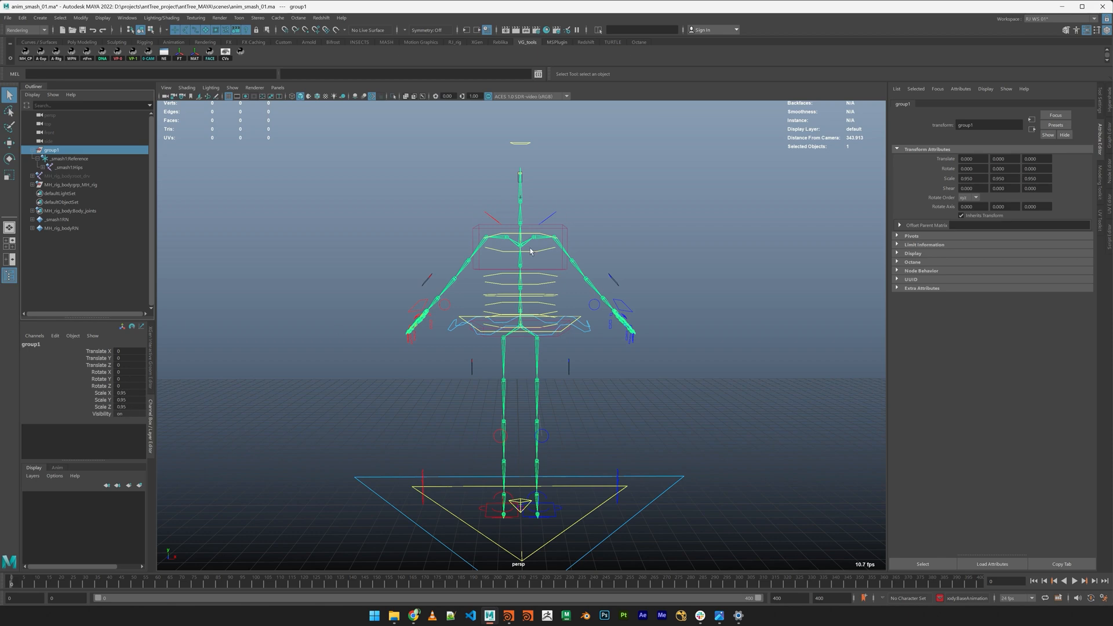
pyautogui.click(311, 259)
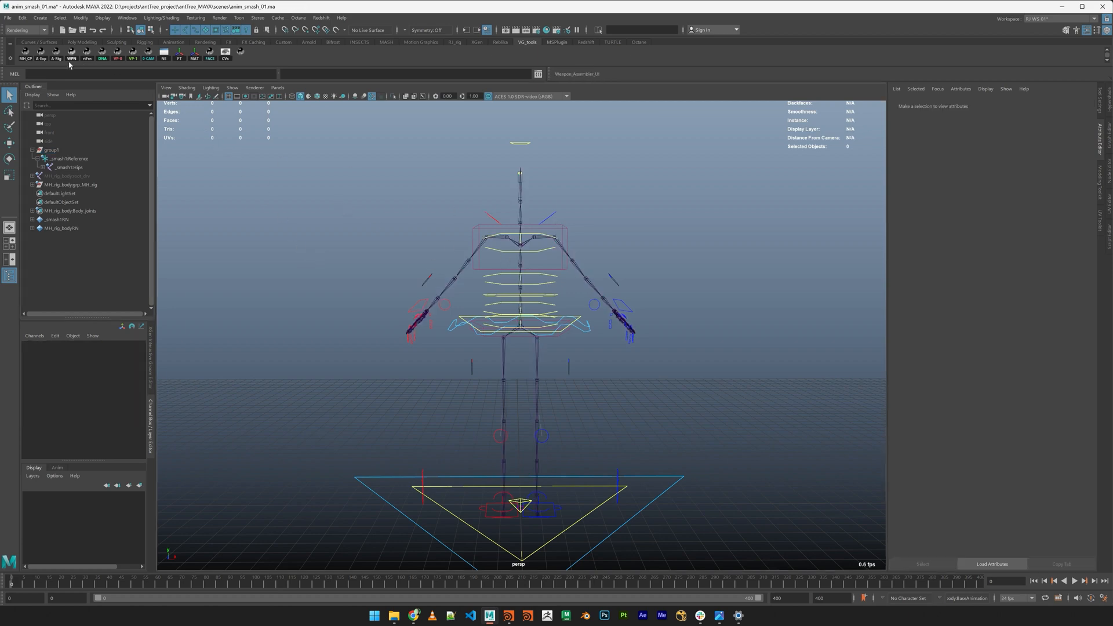
# Open the VG Retargeter, load the Rokoko_to_MH_DRV_retarget_config.json template, and enlarge the window to show the retarget pairs
pyautogui.click(56, 53)
pyautogui.moveTo(510, 234); pyautogui.dragTo(202, 112)
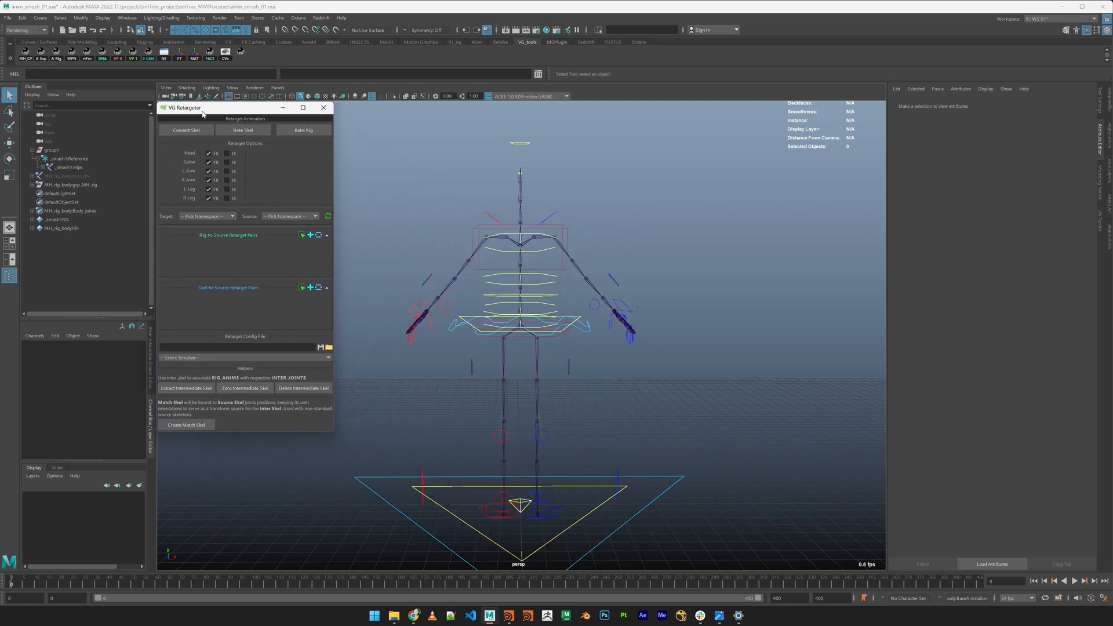
pyautogui.click(194, 357)
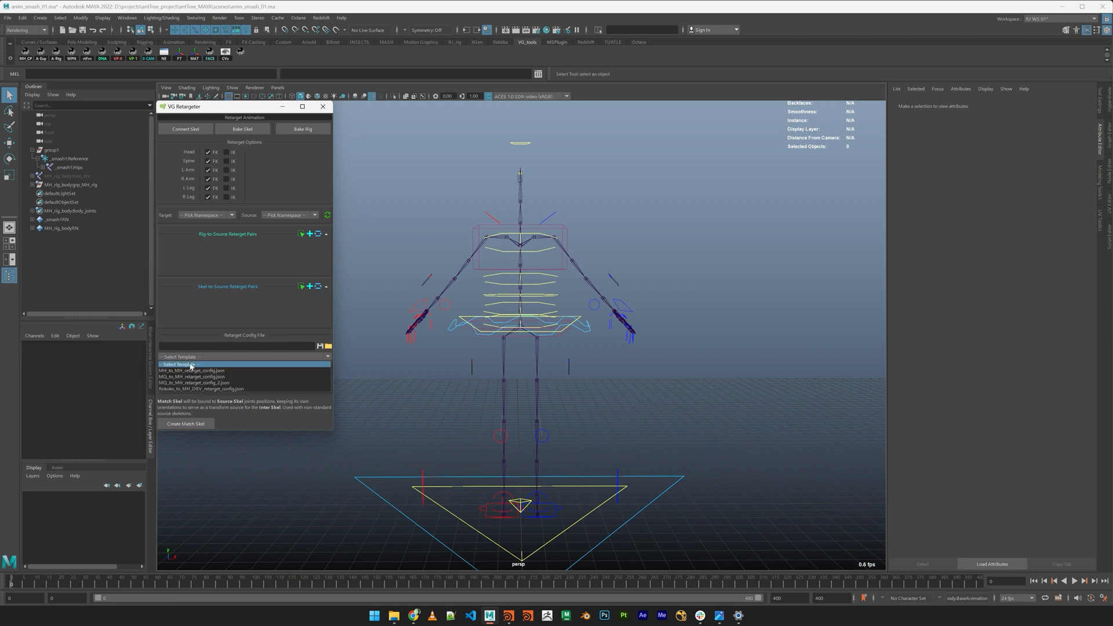
pyautogui.click(197, 389)
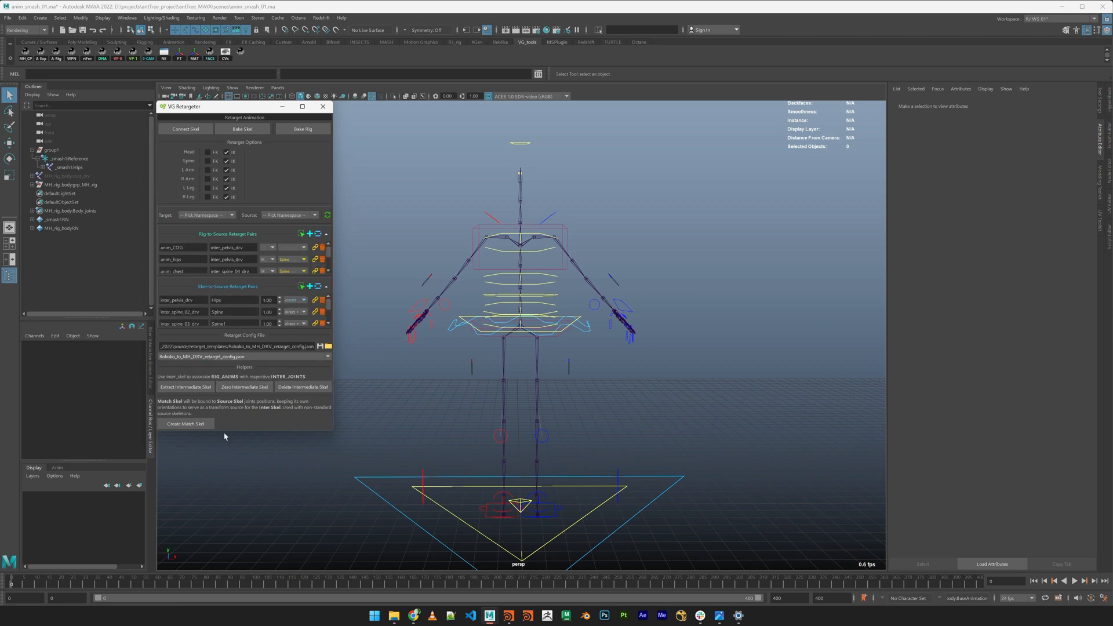
pyautogui.moveTo(225, 430); pyautogui.dragTo(222, 571)
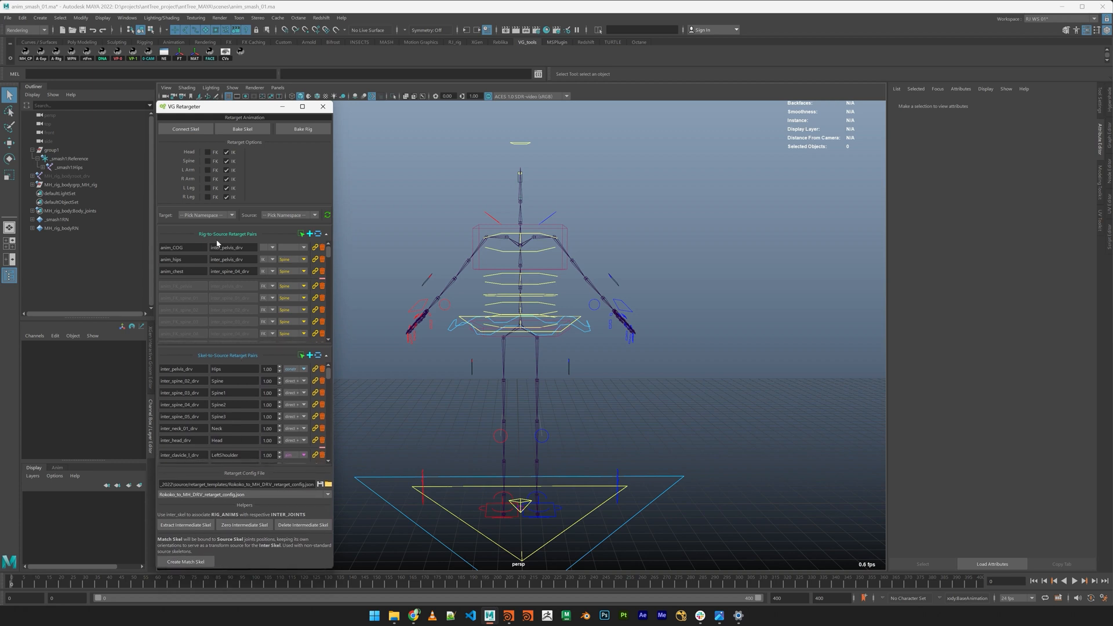
# Set the retarget target to MH_rig_body and the source to _smash1, and extract the intermediate skeleton
pyautogui.click(210, 214)
pyautogui.click(196, 229)
pyautogui.click(287, 216)
# Create the match skeleton from the intermediate skeleton root inter_root_drv and minimize the VG Retargeter
pyautogui.click(190, 564)
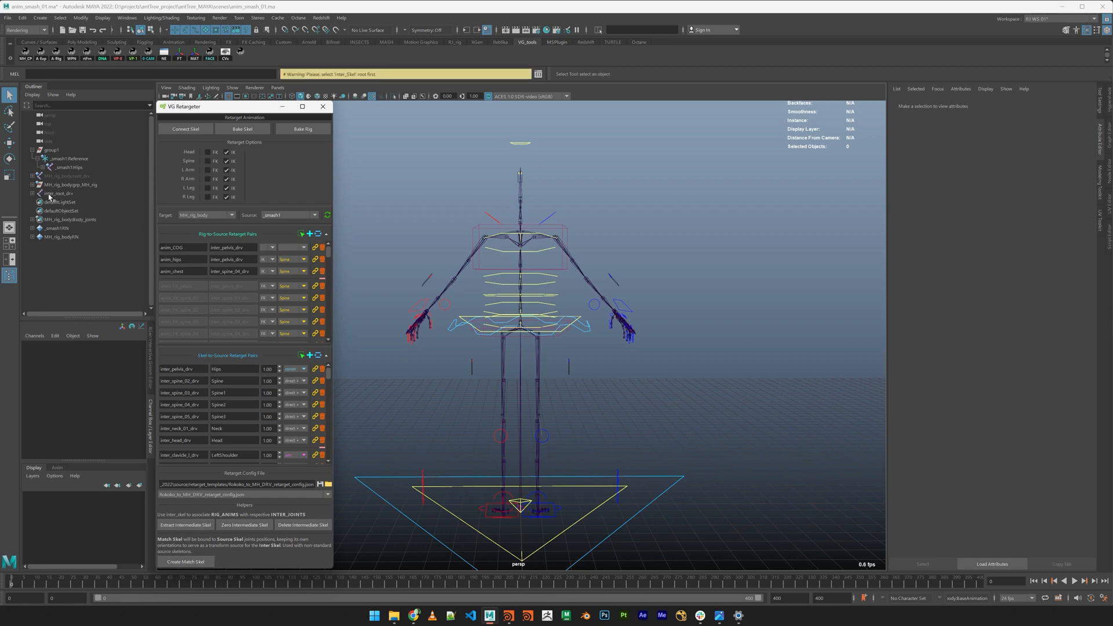
pyautogui.click(49, 195)
pyautogui.click(200, 561)
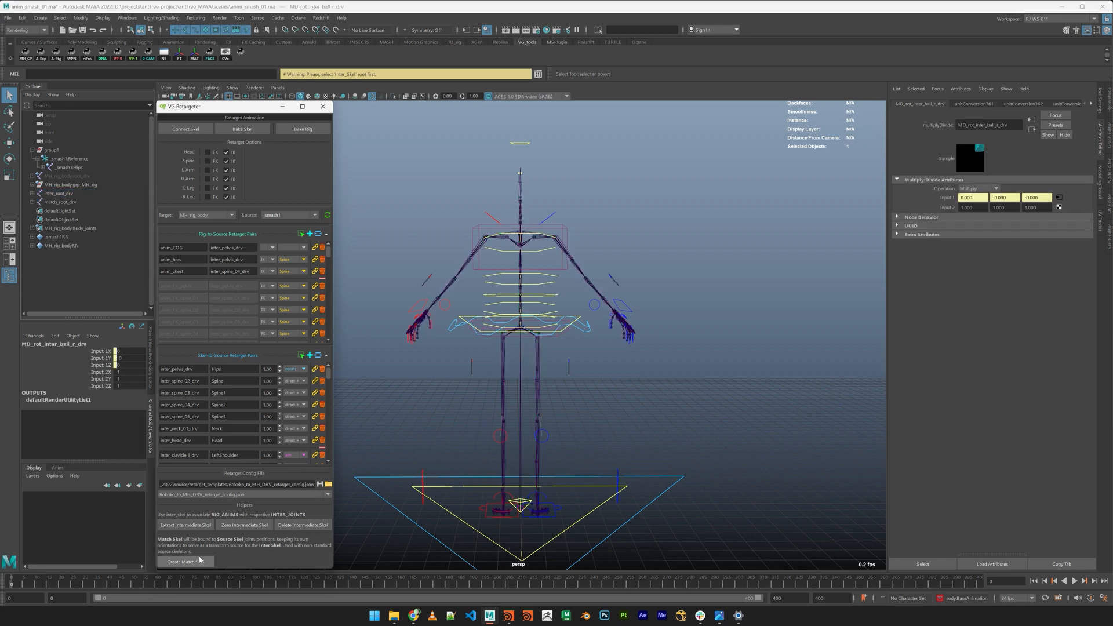
pyautogui.click(379, 426)
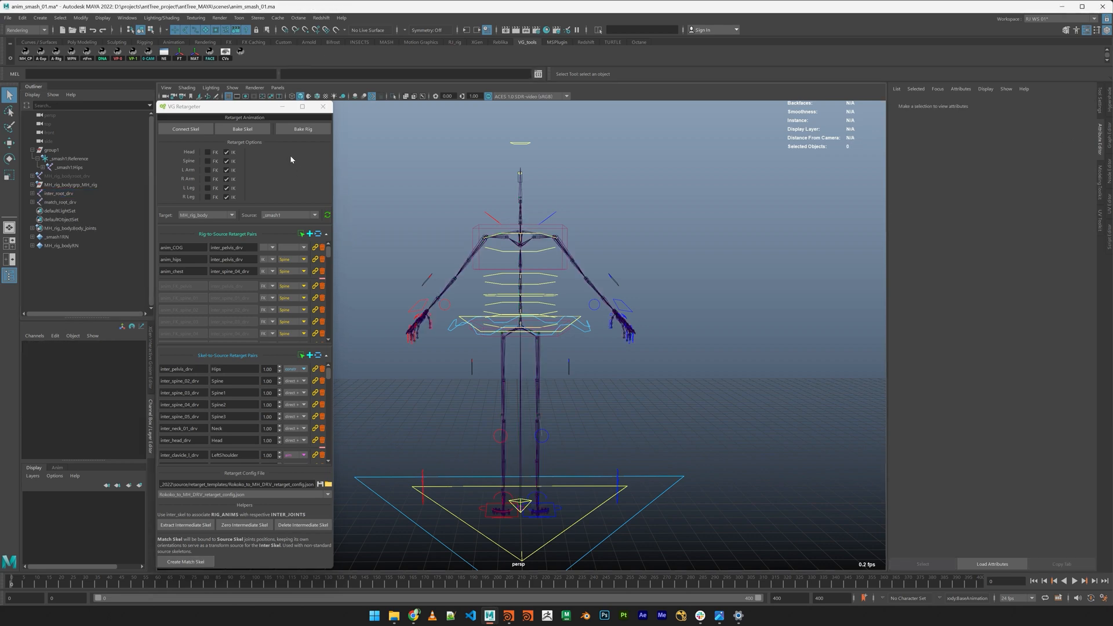
pyautogui.click(288, 107)
# Play and scrub the retargeted smash motion on the body rig from several angles, and return to frame 0
pyautogui.moveTo(12, 590); pyautogui.dragTo(786, 611)
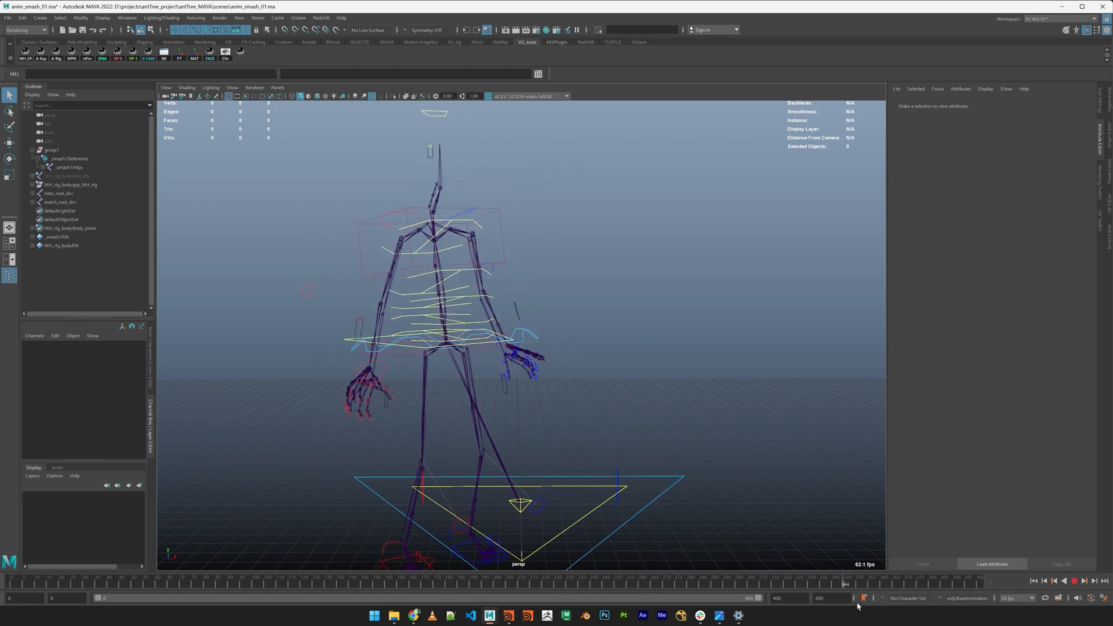
pyautogui.hotkey('alt', 'v')
pyautogui.keyDown('alt'); pyautogui.moveTo(741, 405); pyautogui.dragTo(661, 392, button='right'); pyautogui.keyUp('alt')
pyautogui.keyDown('alt'); pyautogui.moveTo(661, 391); pyautogui.dragTo(651, 399); pyautogui.keyUp('alt')
pyautogui.hotkey('alt', 'v')
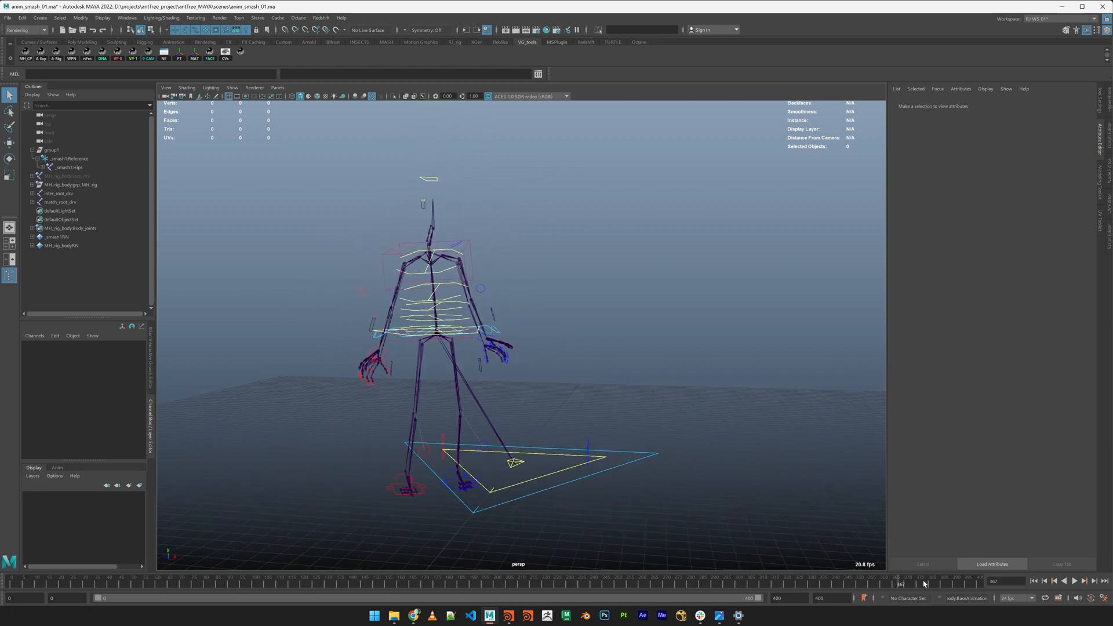
pyautogui.click(806, 577)
pyautogui.moveTo(807, 577)
pyautogui.mouseDown()
pyautogui.moveTo(382, 578)
pyautogui.moveTo(323, 541)
pyautogui.moveTo(29, 547)
pyautogui.mouseUp()
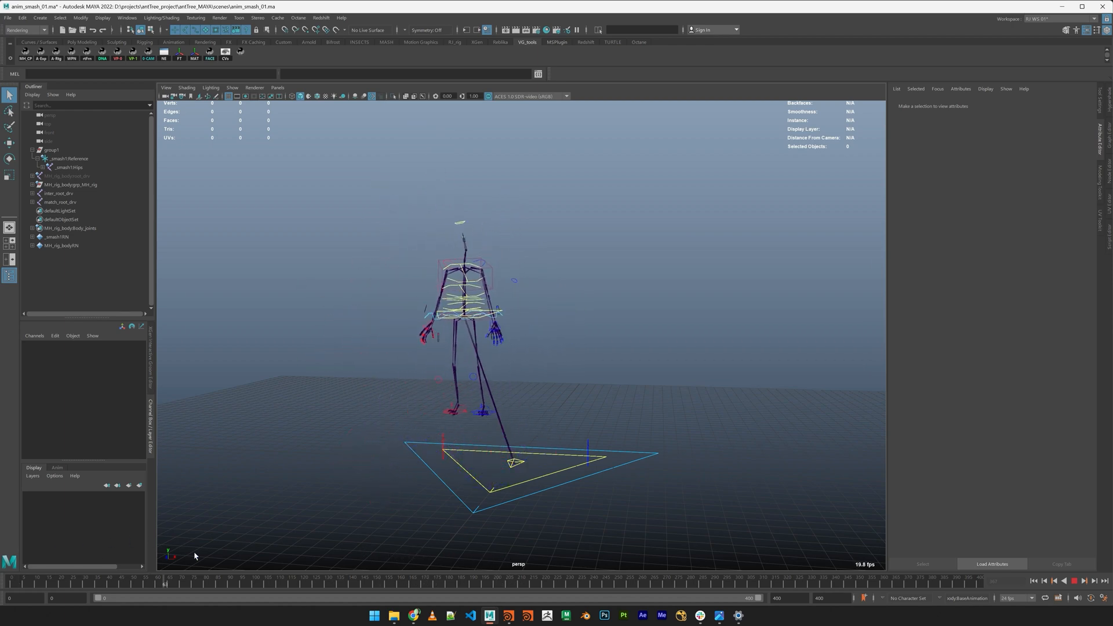
pyautogui.hotkey('alt', 'v')
pyautogui.keyDown('alt'); pyautogui.moveTo(520, 416); pyautogui.dragTo(524, 448); pyautogui.keyUp('alt')
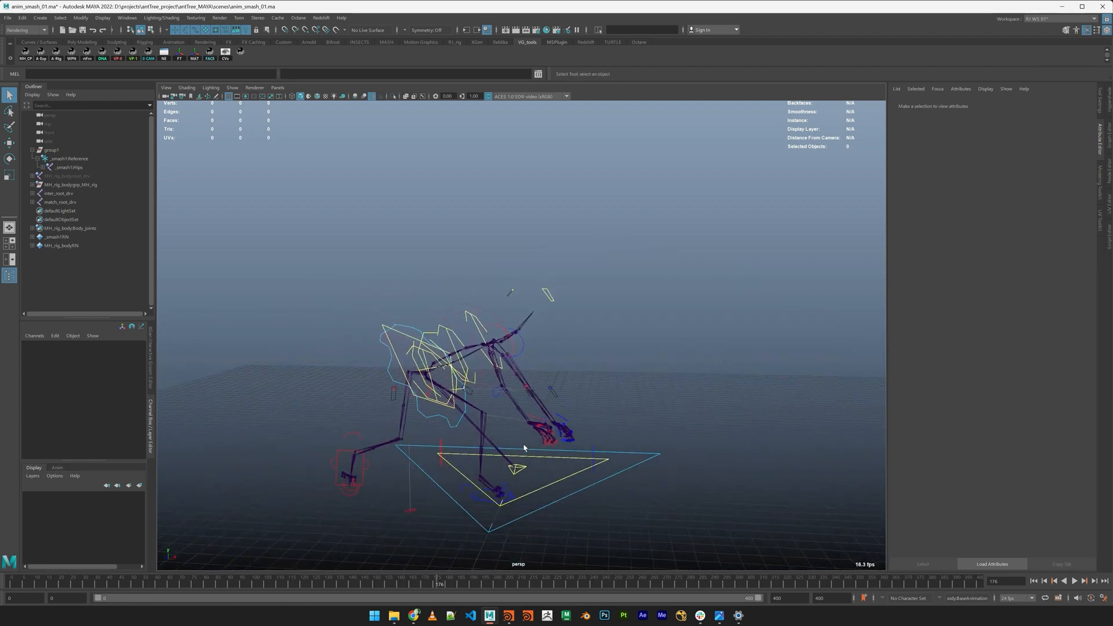
pyautogui.moveTo(457, 581)
pyautogui.mouseDown()
pyautogui.moveTo(945, 577)
pyautogui.moveTo(253, 583)
pyautogui.mouseUp()
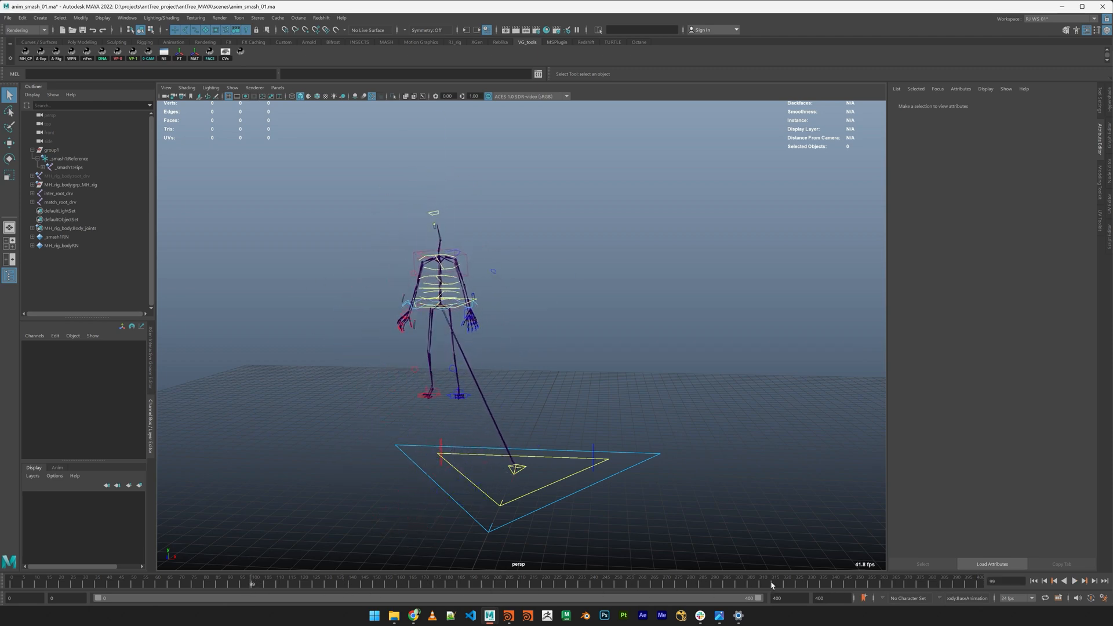
pyautogui.click(1034, 581)
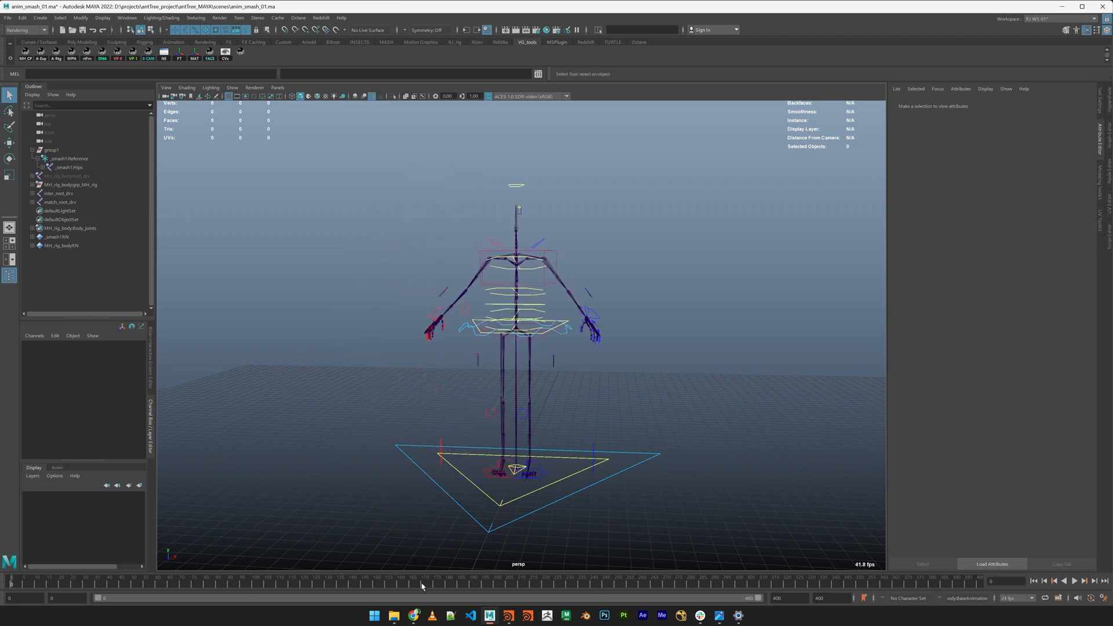
# Restore the VG Retargeter and bake the smash animation onto the intermediate skeleton
pyautogui.moveTo(400, 614)
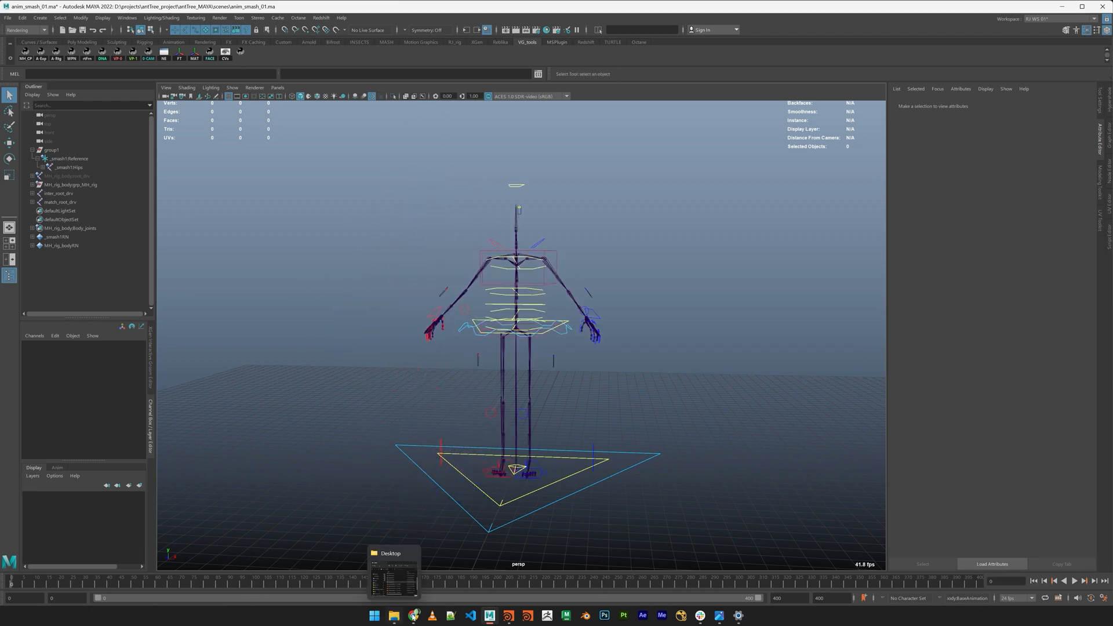
pyautogui.moveTo(490, 617)
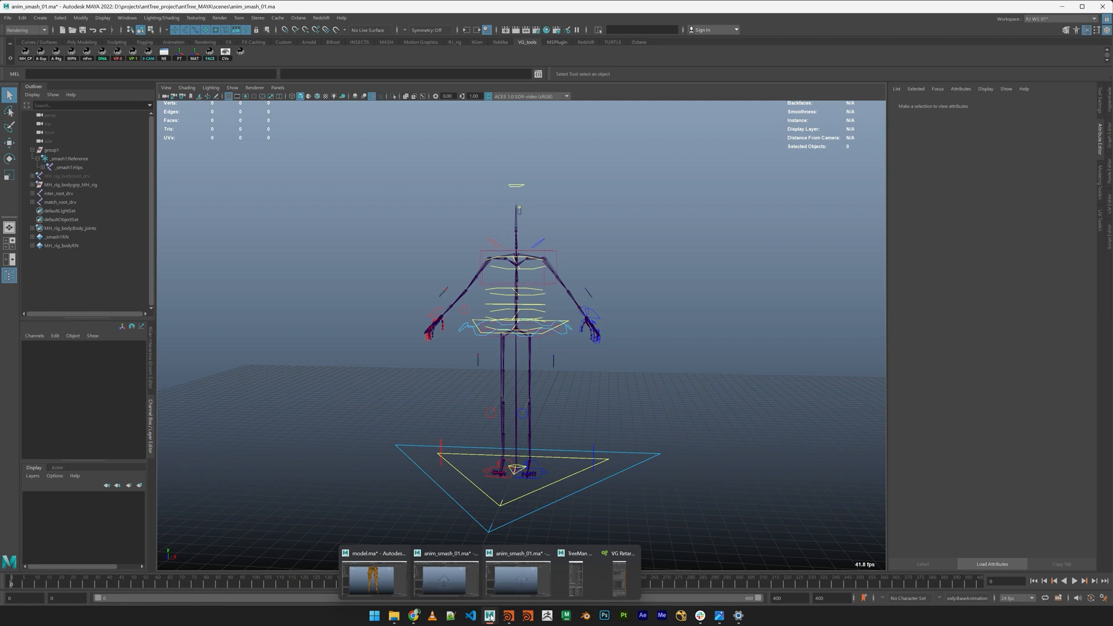
pyautogui.click(611, 581)
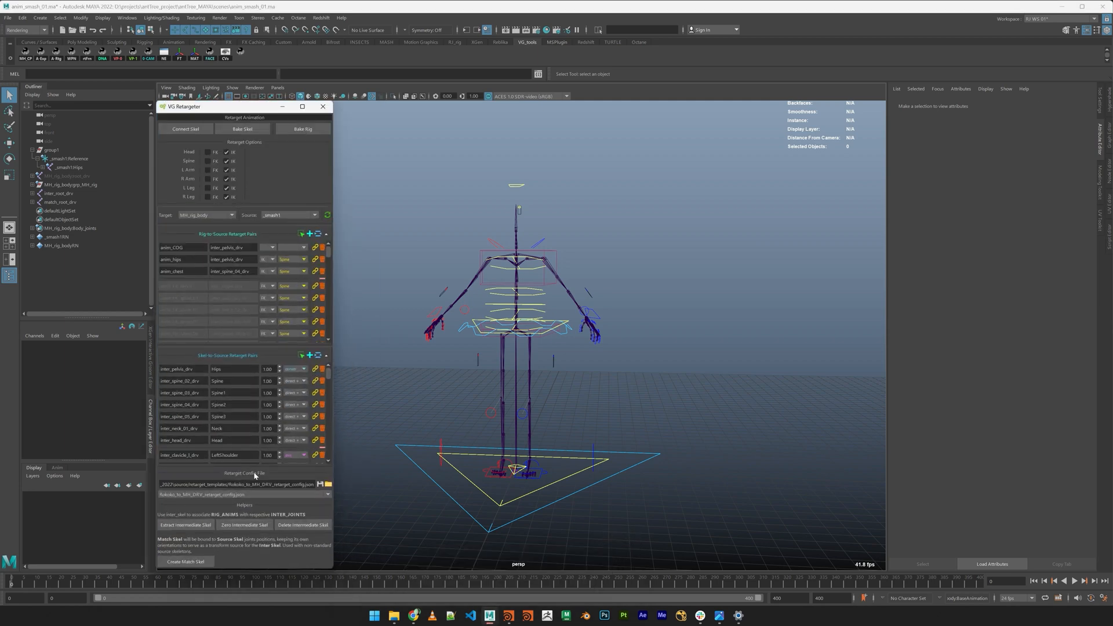
pyautogui.click(239, 129)
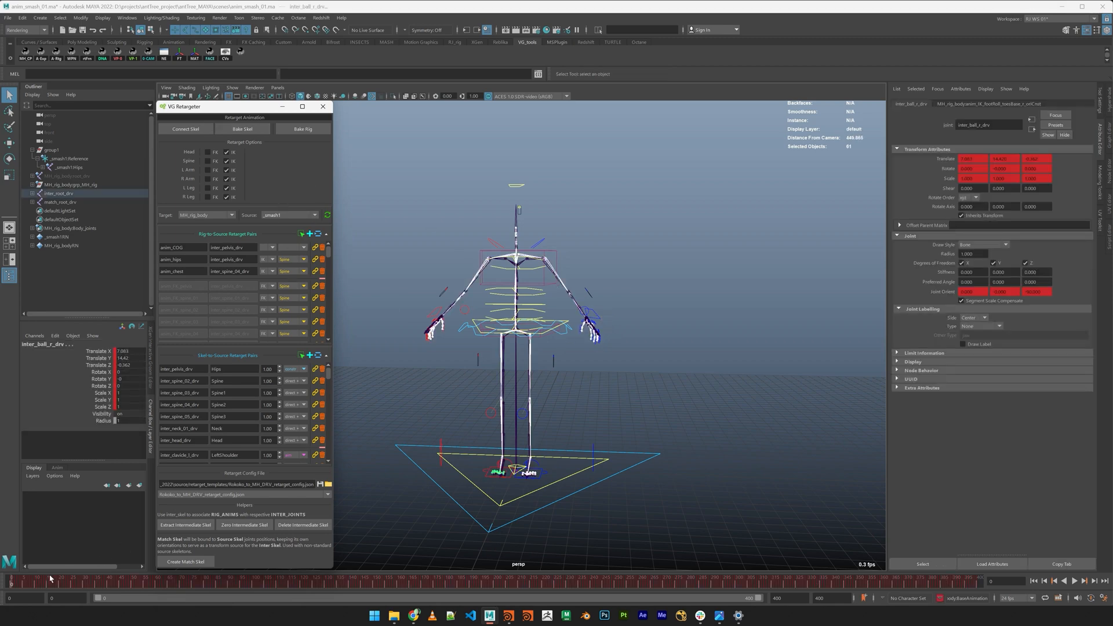
pyautogui.moveTo(50, 578); pyautogui.dragTo(11, 579)
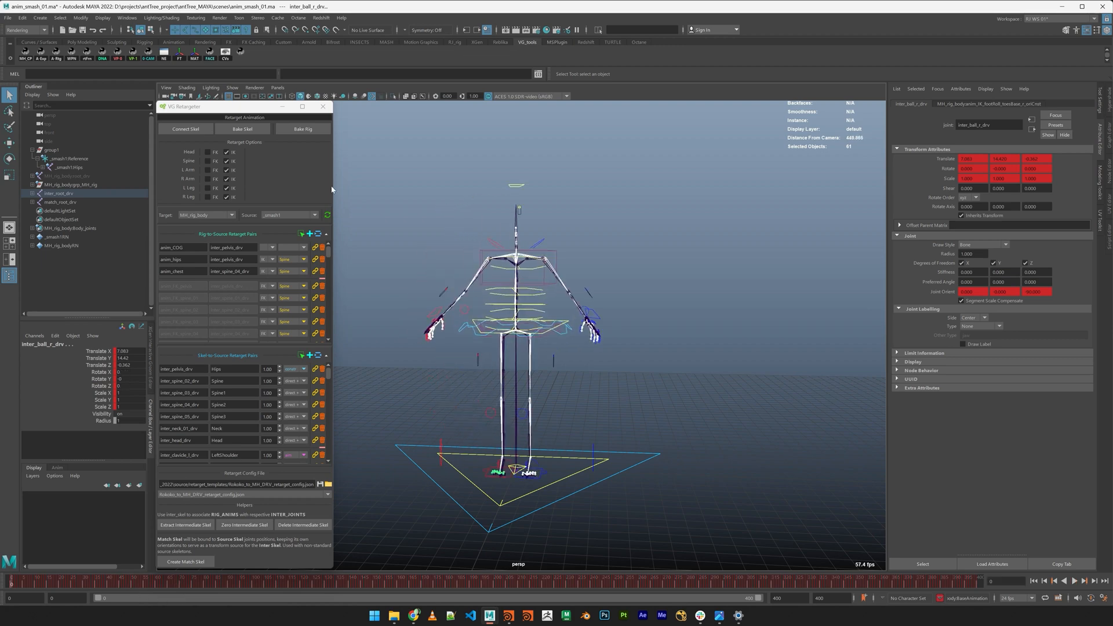
# Bake the retargeted animation onto the MH_rig_body rig and play it back to check the motion
pyautogui.click(303, 129)
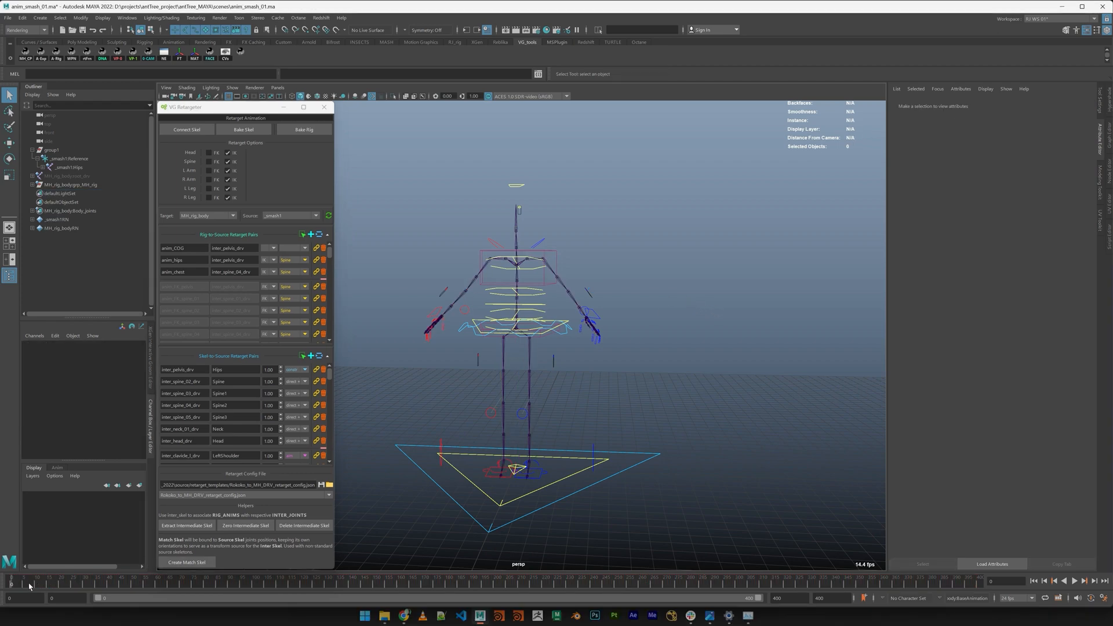
pyautogui.hotkey('alt', 'v')
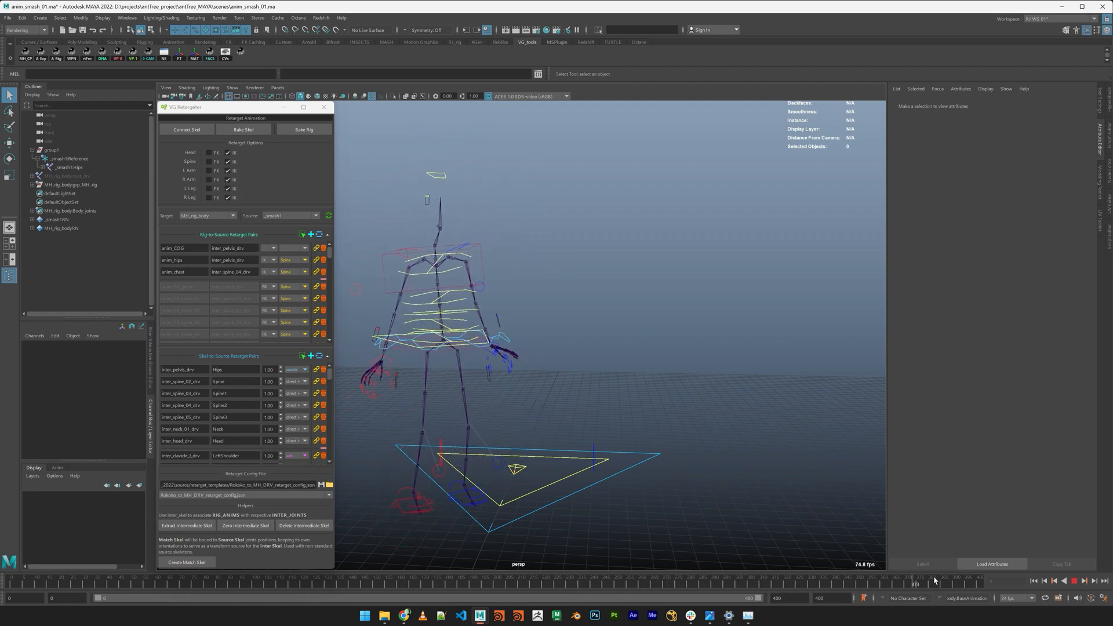
pyautogui.click(1074, 580)
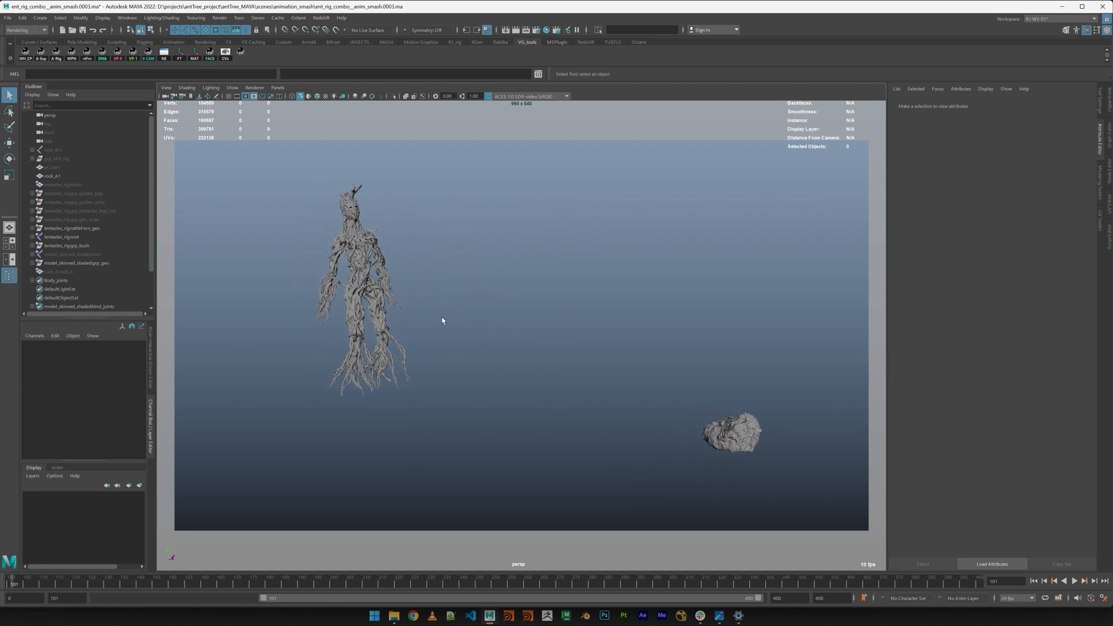
# Select root_drv in the combined smash scene and review the tree creature's animation from frame 101 to 166 from several angles
pyautogui.click(52, 152)
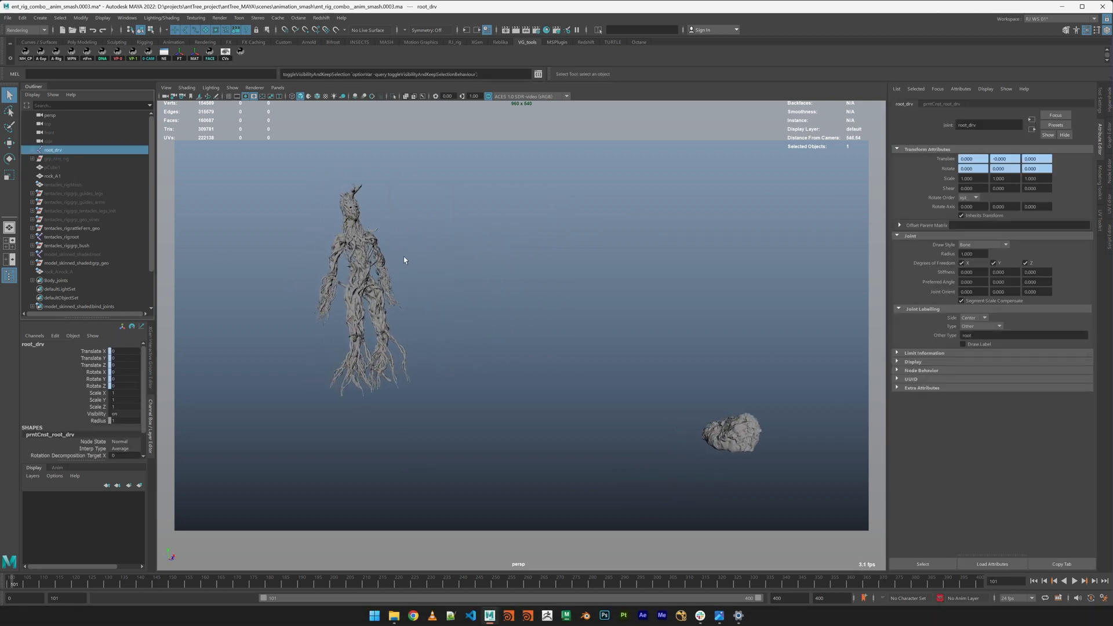
pyautogui.scroll(-5, 409, 278)
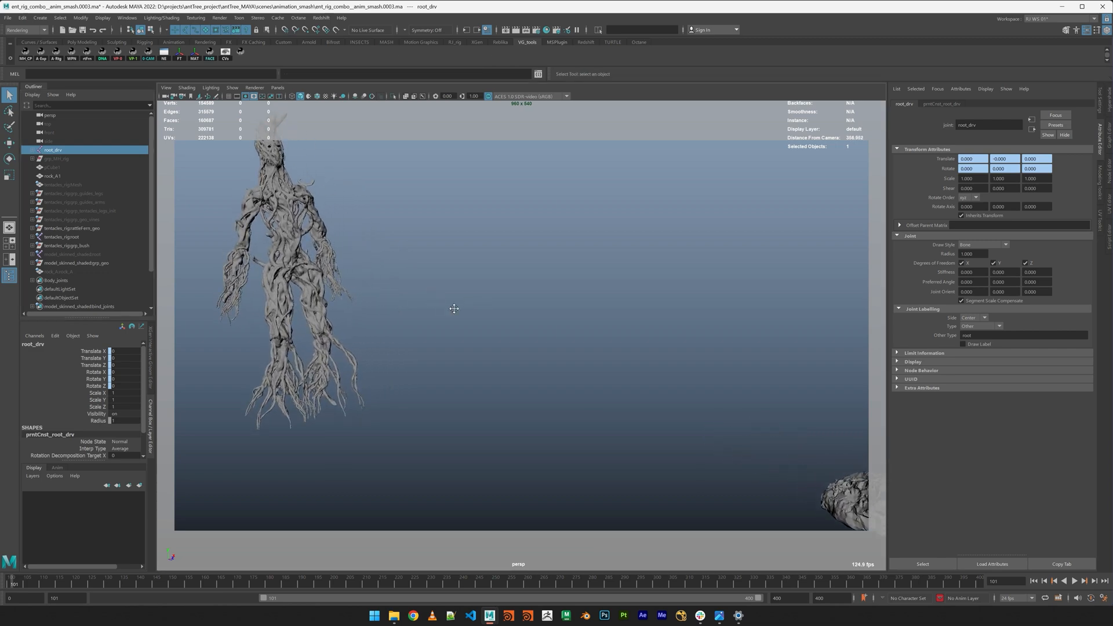
pyautogui.keyDown('alt'); pyautogui.moveTo(452, 308); pyautogui.dragTo(605, 376, button='middle'); pyautogui.keyUp('alt')
pyautogui.keyDown('alt'); pyautogui.moveTo(605, 375); pyautogui.dragTo(490, 320); pyautogui.keyUp('alt')
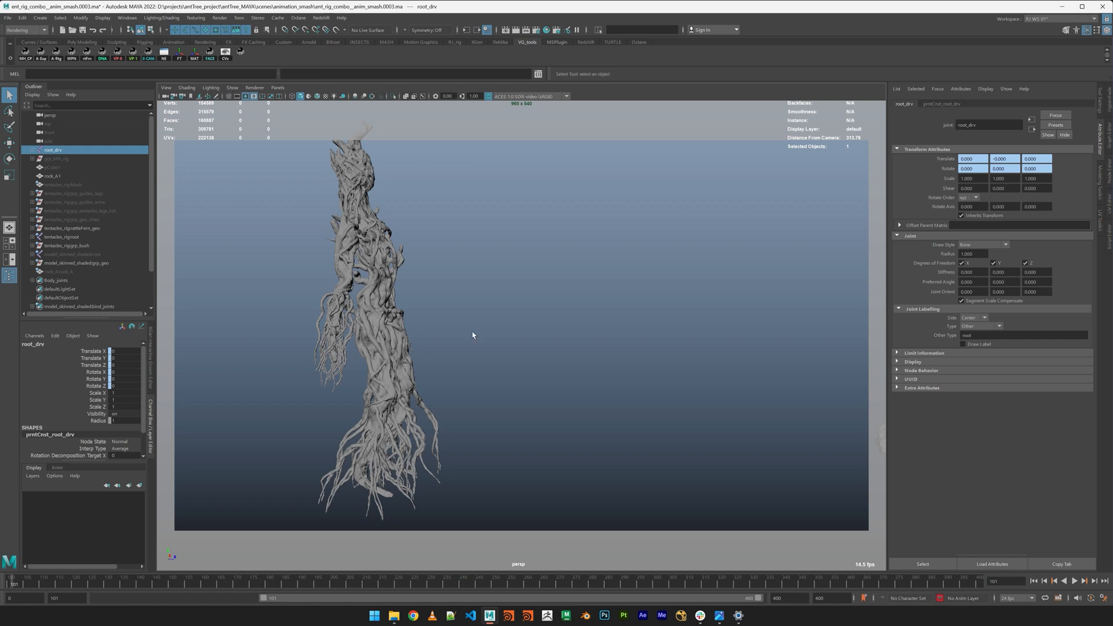
pyautogui.keyDown('alt'); pyautogui.moveTo(473, 336); pyautogui.dragTo(442, 365); pyautogui.keyUp('alt')
pyautogui.keyDown('alt'); pyautogui.moveTo(442, 366); pyautogui.dragTo(513, 303, button='right'); pyautogui.keyUp('alt')
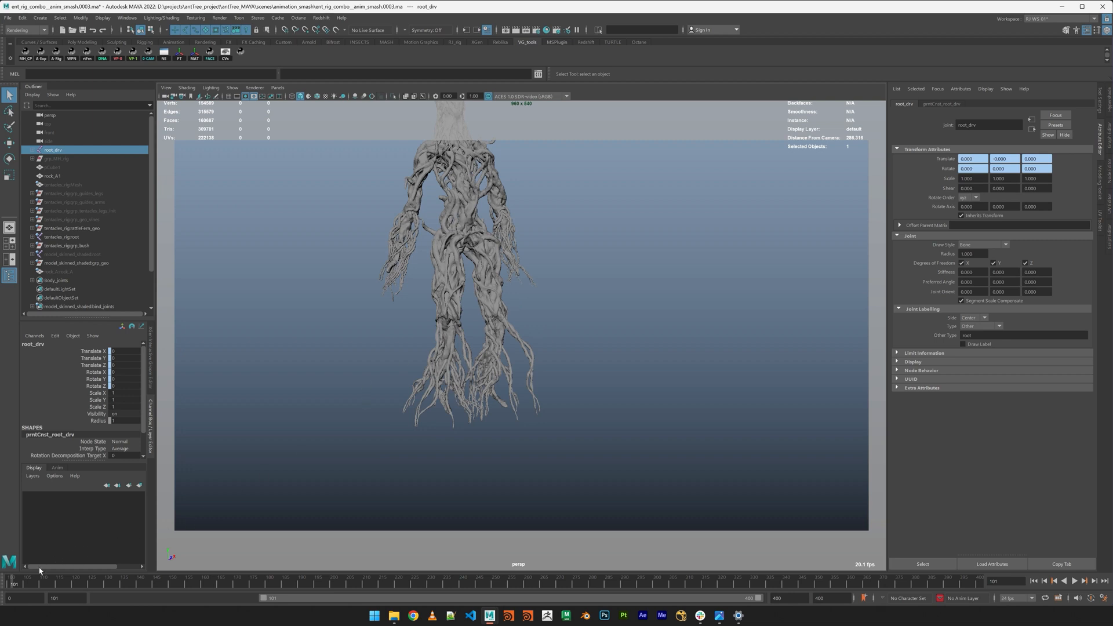
pyautogui.hotkey('alt', 'v')
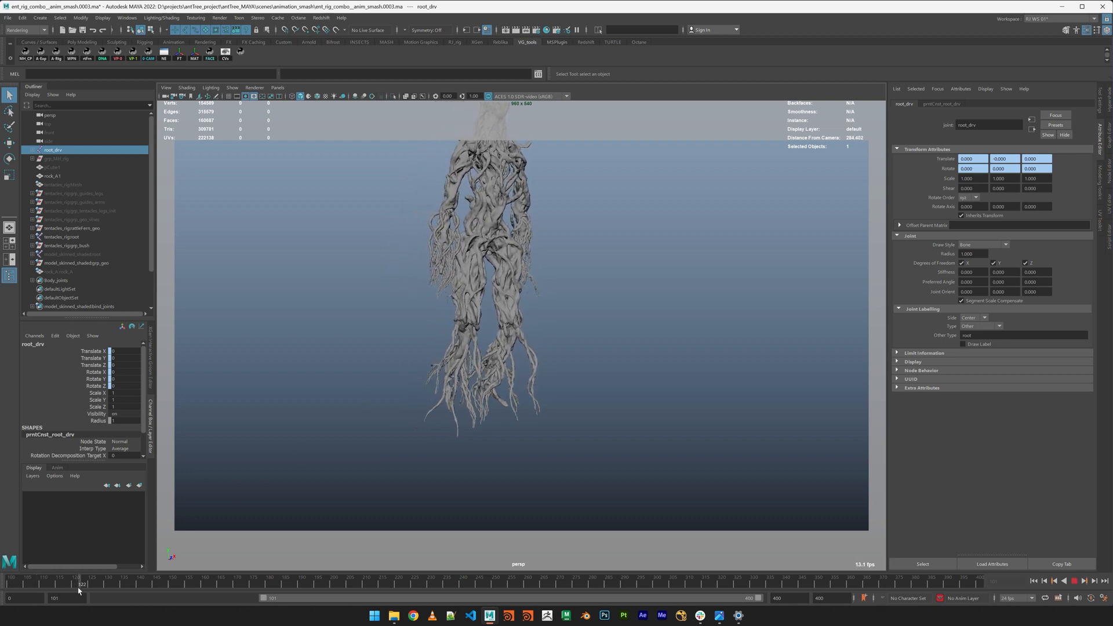
pyautogui.moveTo(79, 589)
pyautogui.mouseDown()
pyautogui.moveTo(57, 587)
pyautogui.moveTo(152, 602)
pyautogui.mouseUp()
pyautogui.keyDown('alt'); pyautogui.moveTo(789, 374); pyautogui.dragTo(607, 277, button='middle'); pyautogui.keyUp('alt')
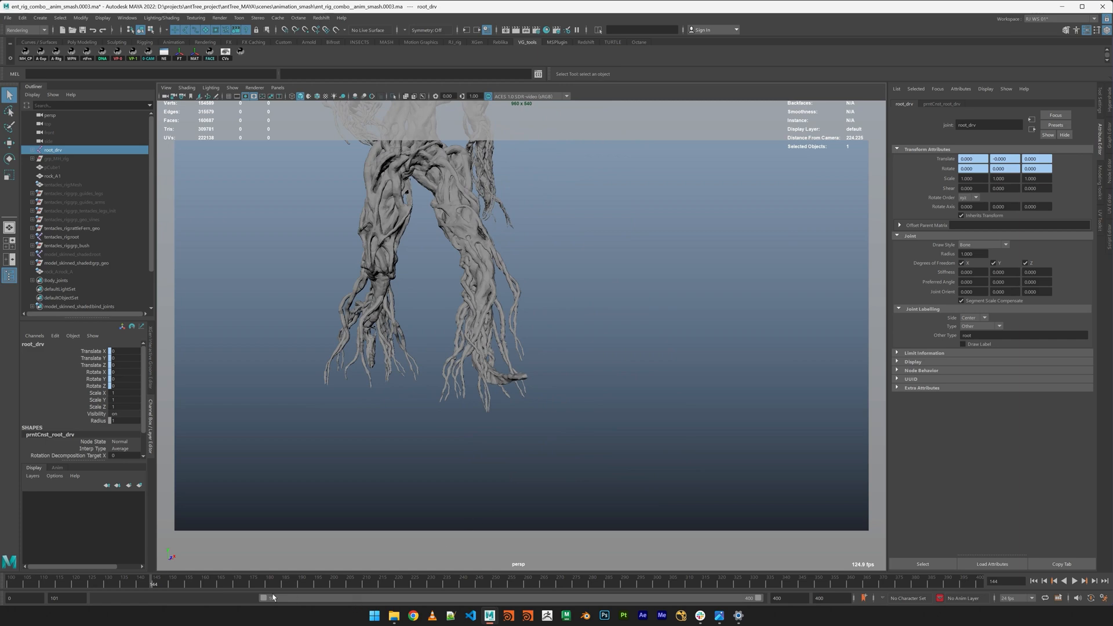
pyautogui.moveTo(158, 584); pyautogui.dragTo(224, 608)
pyautogui.keyDown('alt'); pyautogui.moveTo(812, 391); pyautogui.dragTo(507, 437, button='right'); pyautogui.keyUp('alt')
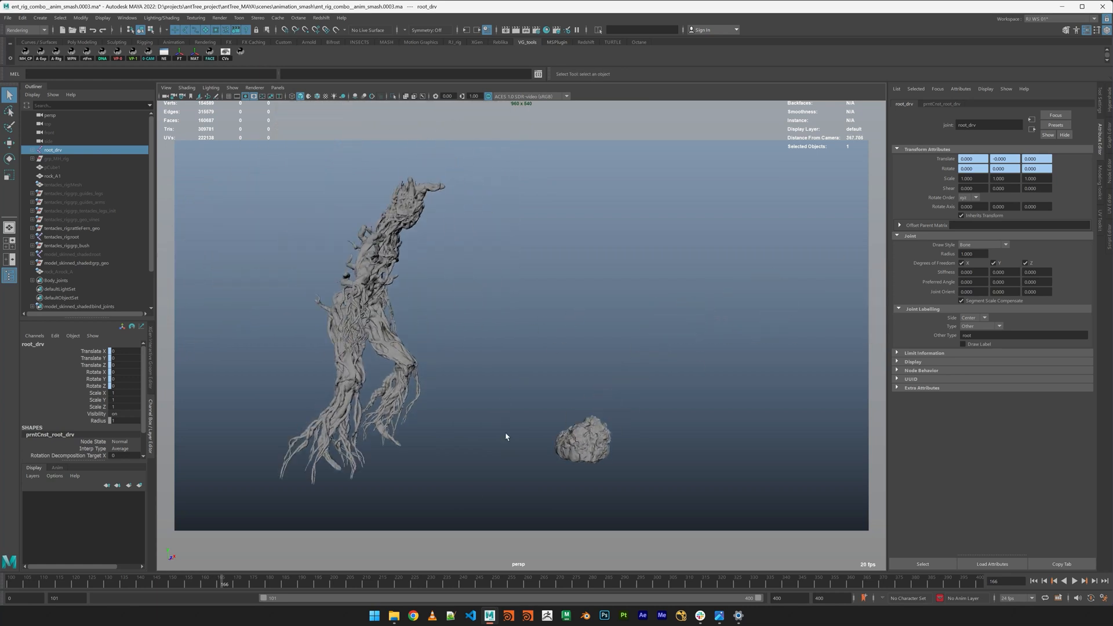
# Review the creature's interaction with the rock through frame 331, checking the arms, roots and rock from different angles
pyautogui.moveTo(219, 585)
pyautogui.mouseDown()
pyautogui.moveTo(195, 588)
pyautogui.moveTo(261, 601)
pyautogui.moveTo(248, 599)
pyautogui.mouseUp()
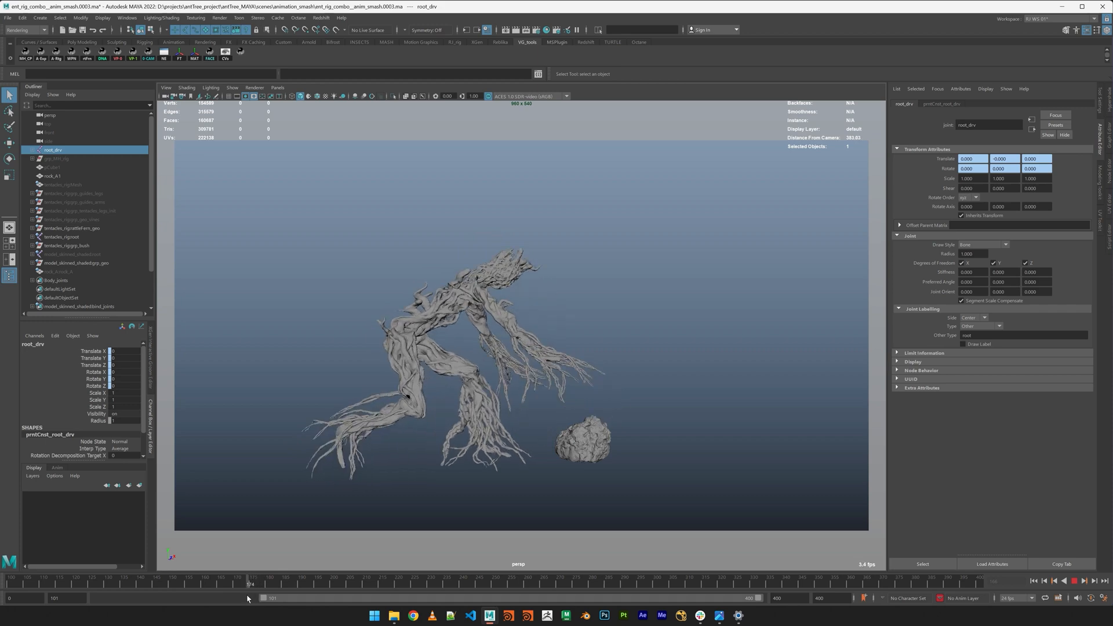
pyautogui.moveTo(732, 386)
pyautogui.keyDown('alt'); pyautogui.mouseDown()
pyautogui.moveTo(549, 366)
pyautogui.moveTo(619, 368)
pyautogui.moveTo(569, 370)
pyautogui.mouseUp(); pyautogui.keyUp('alt')
pyautogui.scroll(5, 571, 368)
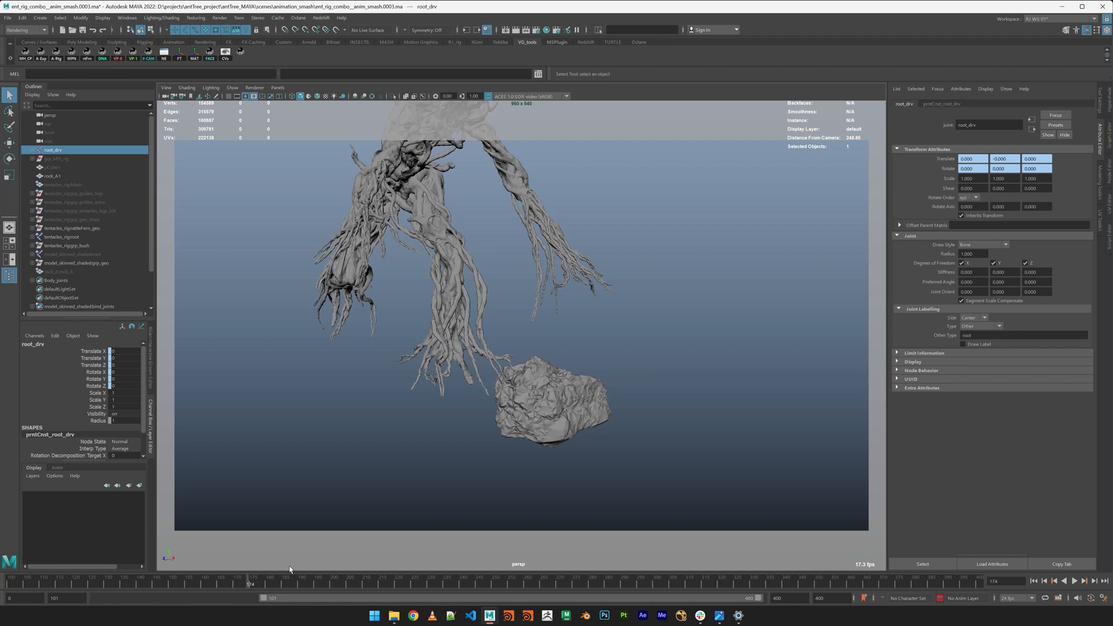
pyautogui.moveTo(251, 585); pyautogui.dragTo(311, 585)
pyautogui.keyDown('alt'); pyautogui.moveTo(723, 194); pyautogui.dragTo(585, 308, button='right'); pyautogui.keyUp('alt')
pyautogui.keyDown('alt'); pyautogui.moveTo(584, 308); pyautogui.dragTo(529, 304); pyautogui.keyUp('alt')
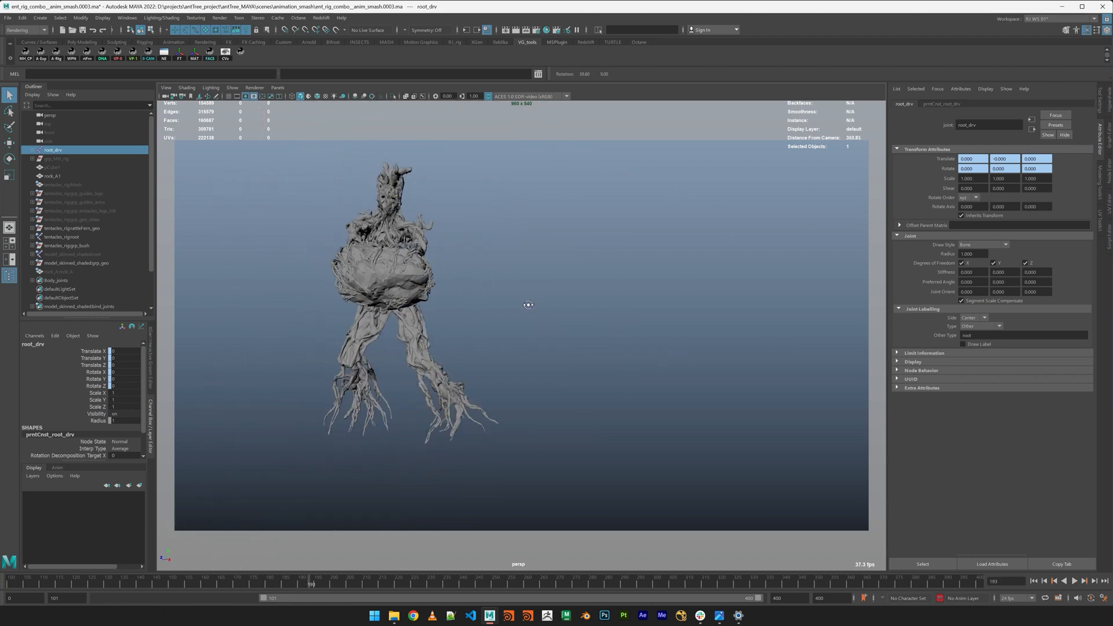
pyautogui.moveTo(312, 585); pyautogui.dragTo(756, 613)
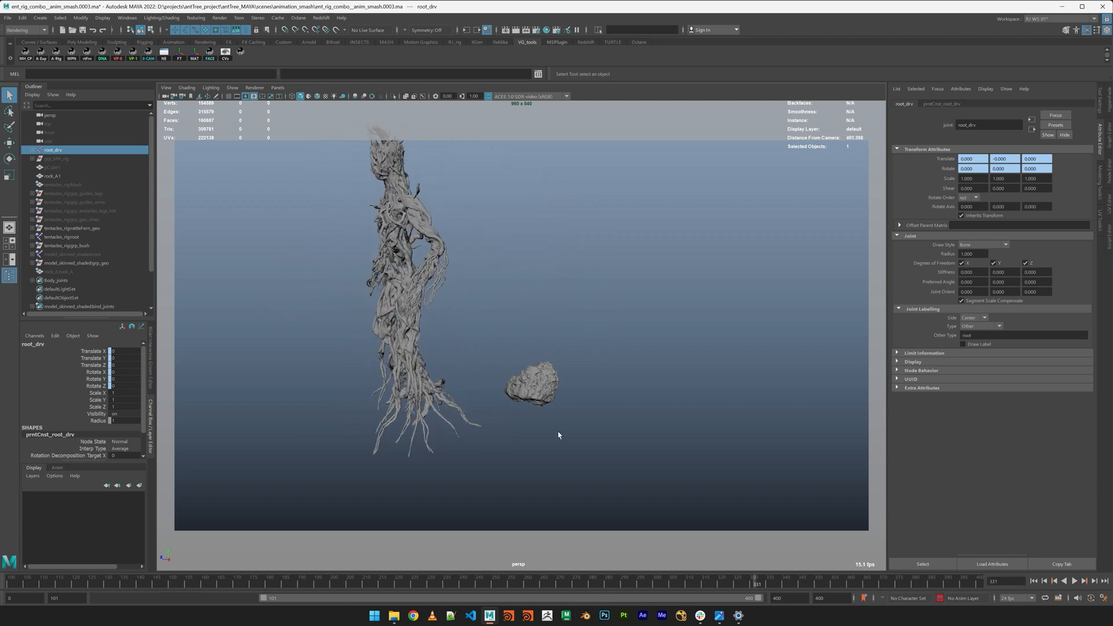
pyautogui.keyDown('alt'); pyautogui.moveTo(530, 406); pyautogui.dragTo(567, 450, button='middle'); pyautogui.keyUp('alt')
pyautogui.keyDown('alt'); pyautogui.moveTo(568, 449); pyautogui.dragTo(601, 421); pyautogui.keyUp('alt')
pyautogui.hotkey('alt', 'v')
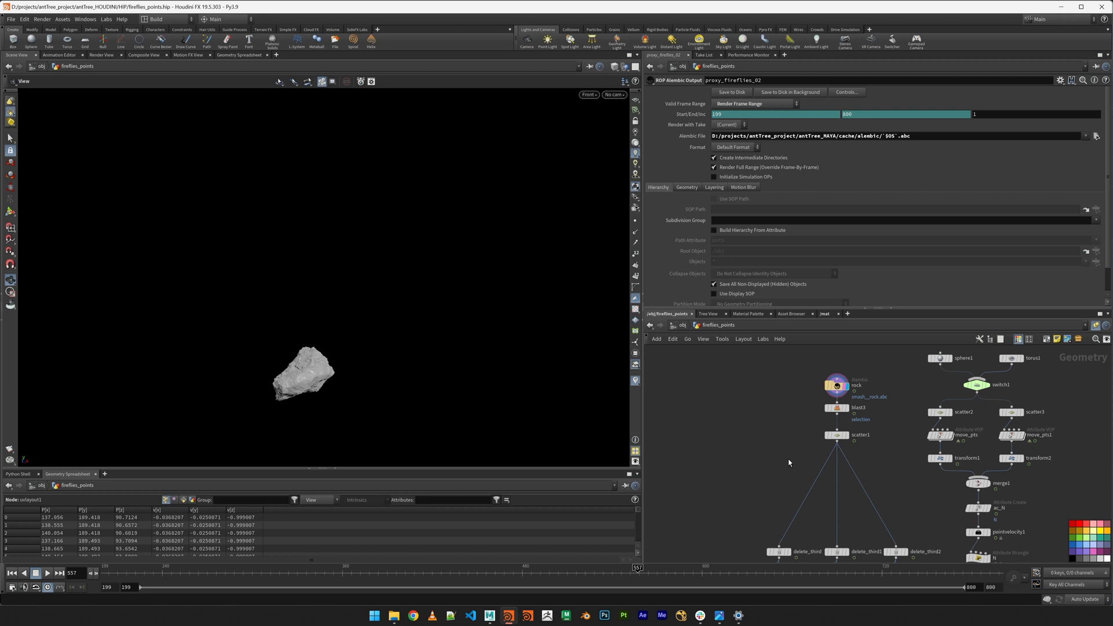
# In Houdini's fireflies_points network, display the scatter1 points on the rock and switch the viewport to perspective
pyautogui.moveTo(788, 462); pyautogui.dragTo(790, 421, button='middle')
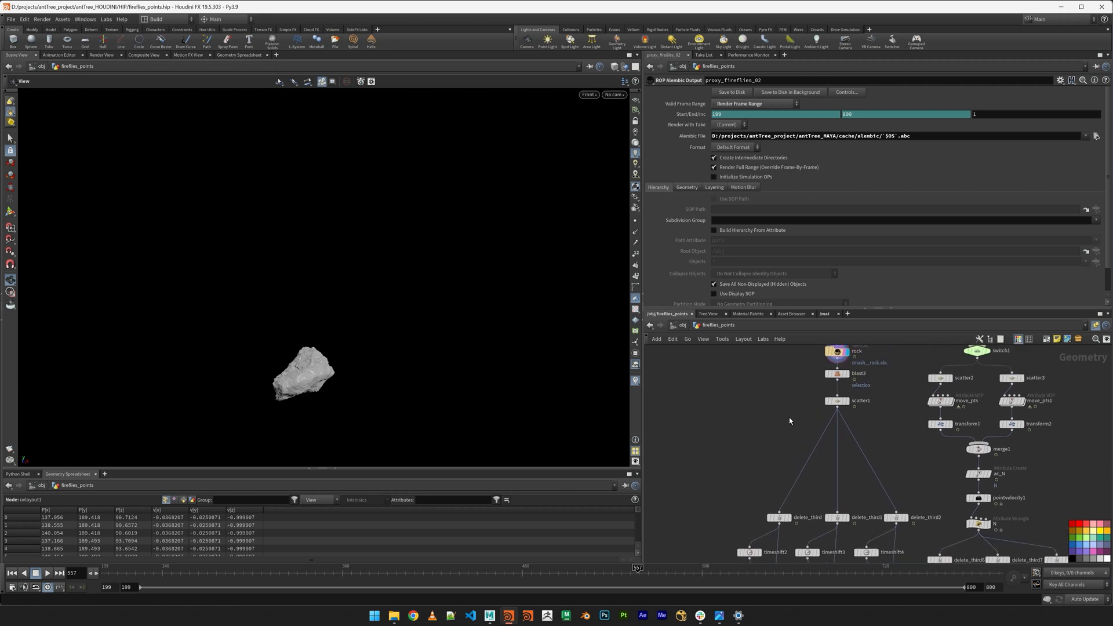
pyautogui.click(848, 402)
pyautogui.moveTo(400, 386); pyautogui.dragTo(627, 400, button='right')
pyautogui.moveTo(323, 375); pyautogui.dragTo(430, 263, button='middle')
pyautogui.moveTo(481, 305); pyautogui.dragTo(173, 250, button='right')
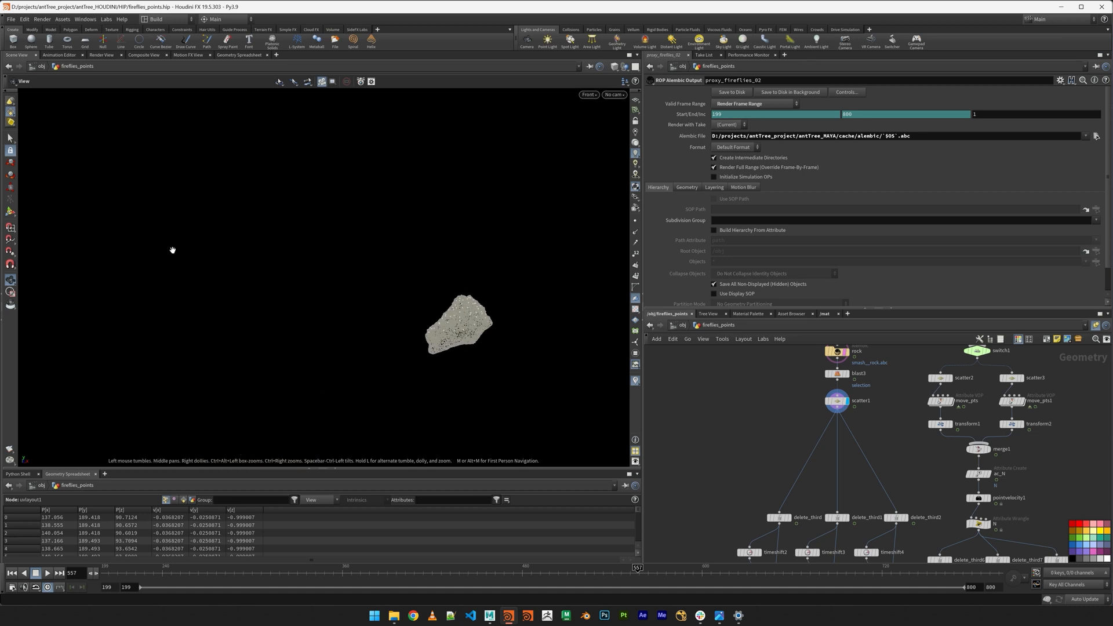
pyautogui.moveTo(509, 307); pyautogui.dragTo(393, 368, button='middle')
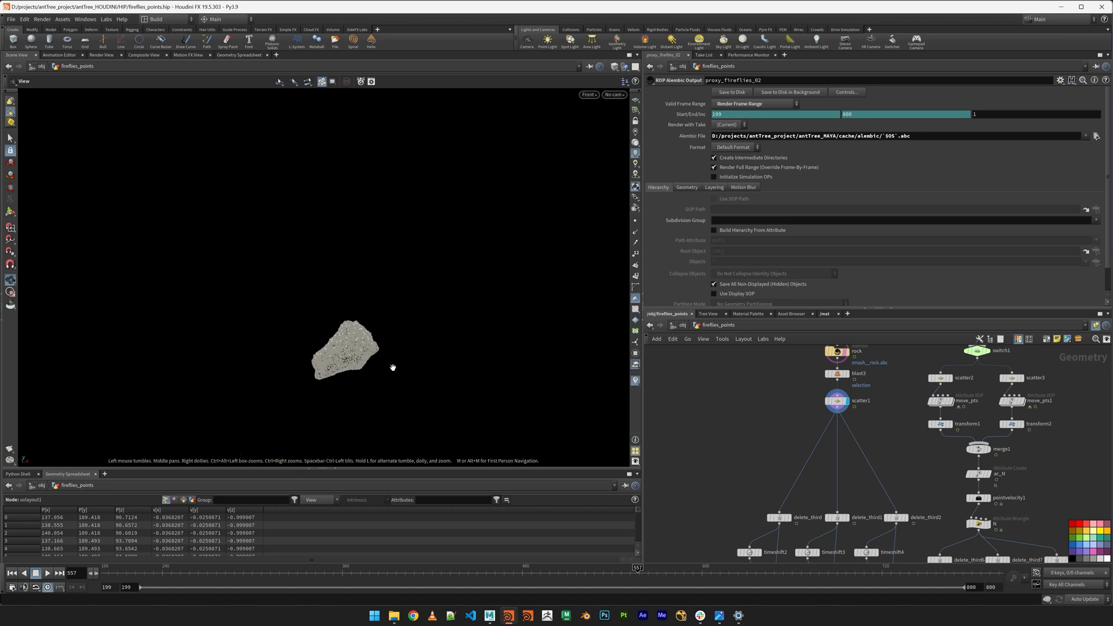
pyautogui.hotkey('space', '1')
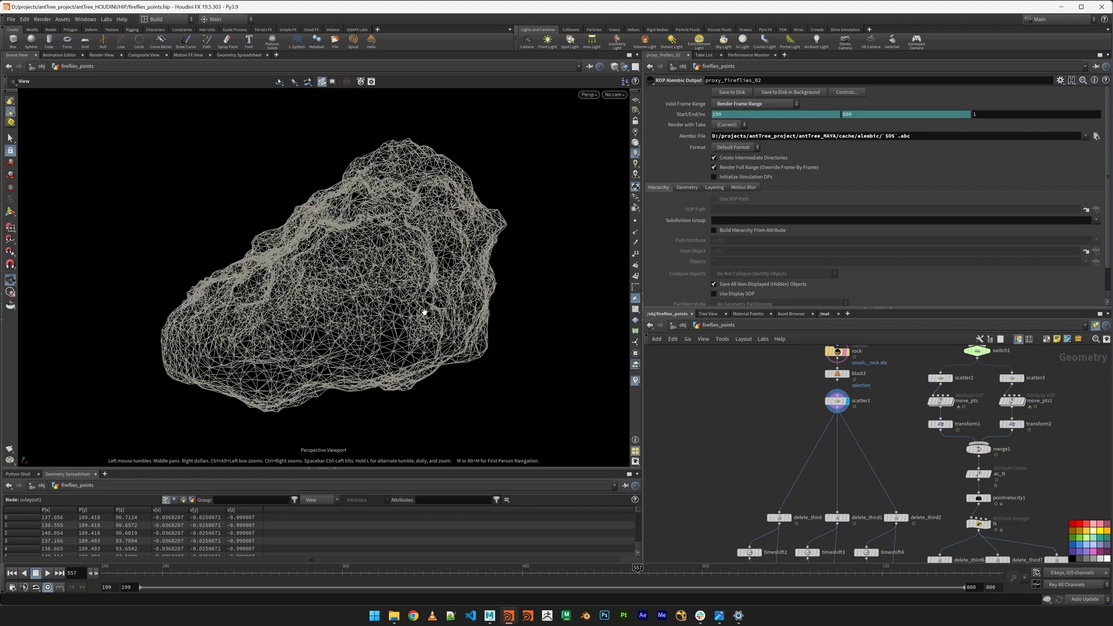
# Examine the points scattered over the rock from different distances and angles
pyautogui.moveTo(424, 312); pyautogui.dragTo(465, 334)
pyautogui.moveTo(466, 333); pyautogui.dragTo(283, 252, button='right')
pyautogui.moveTo(361, 276); pyautogui.dragTo(385, 259)
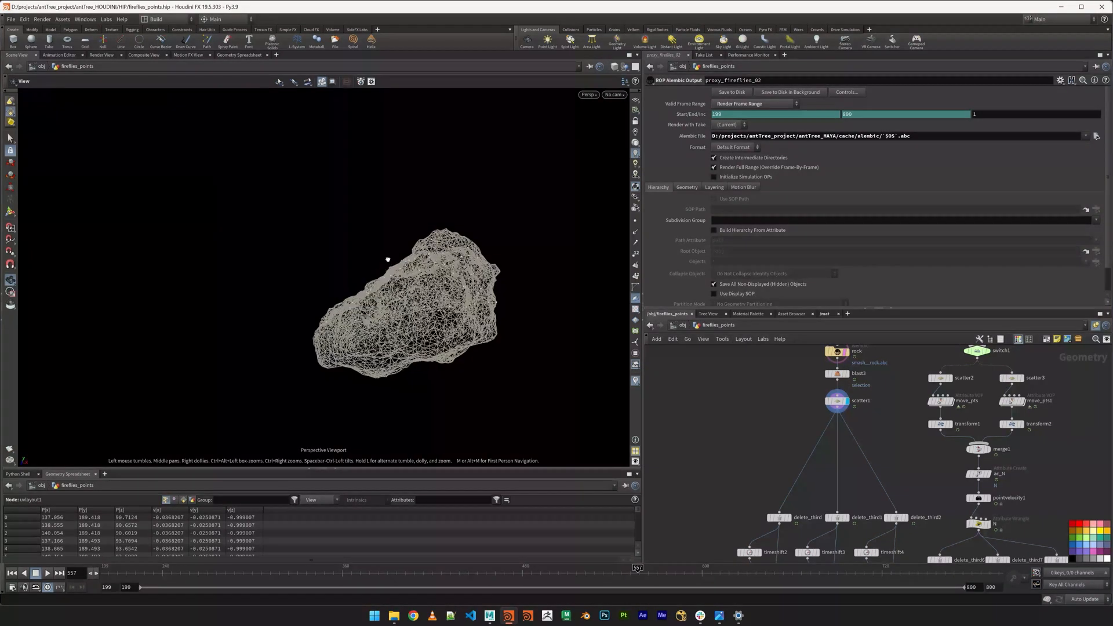
pyautogui.moveTo(385, 258); pyautogui.dragTo(193, 270, button='right')
pyautogui.moveTo(418, 294); pyautogui.dragTo(218, 310, button='middle')
pyautogui.moveTo(440, 333); pyautogui.dragTo(251, 279, button='right')
pyautogui.moveTo(251, 275); pyautogui.dragTo(310, 340, button='middle')
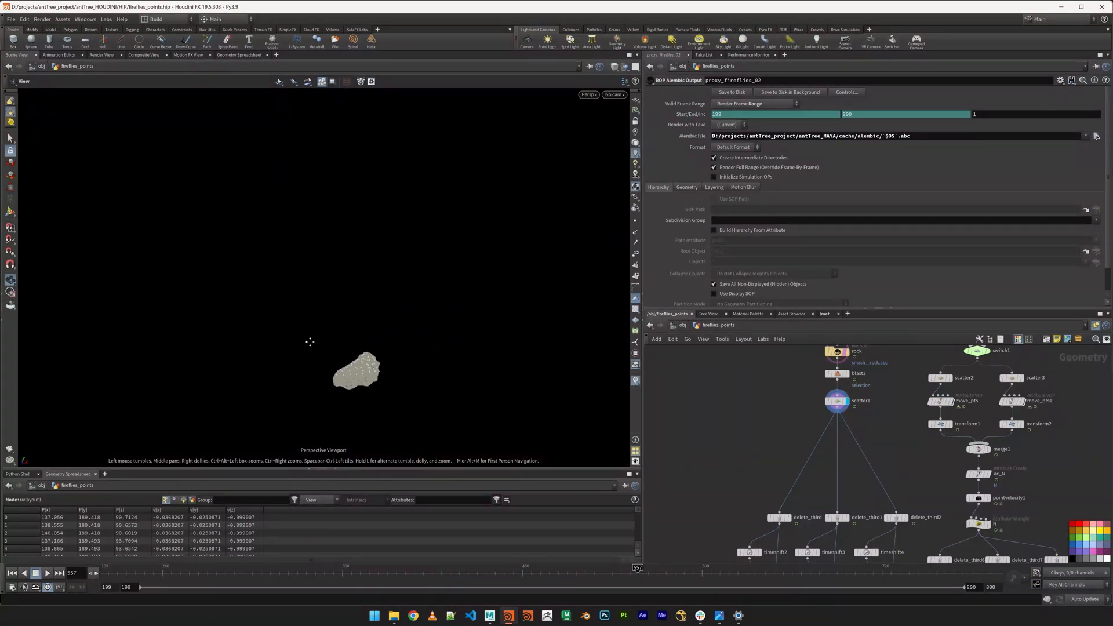
pyautogui.moveTo(327, 306); pyautogui.dragTo(455, 354, button='right')
pyautogui.moveTo(396, 324); pyautogui.dragTo(407, 284, button='middle')
pyautogui.moveTo(445, 315); pyautogui.dragTo(412, 300, button='right')
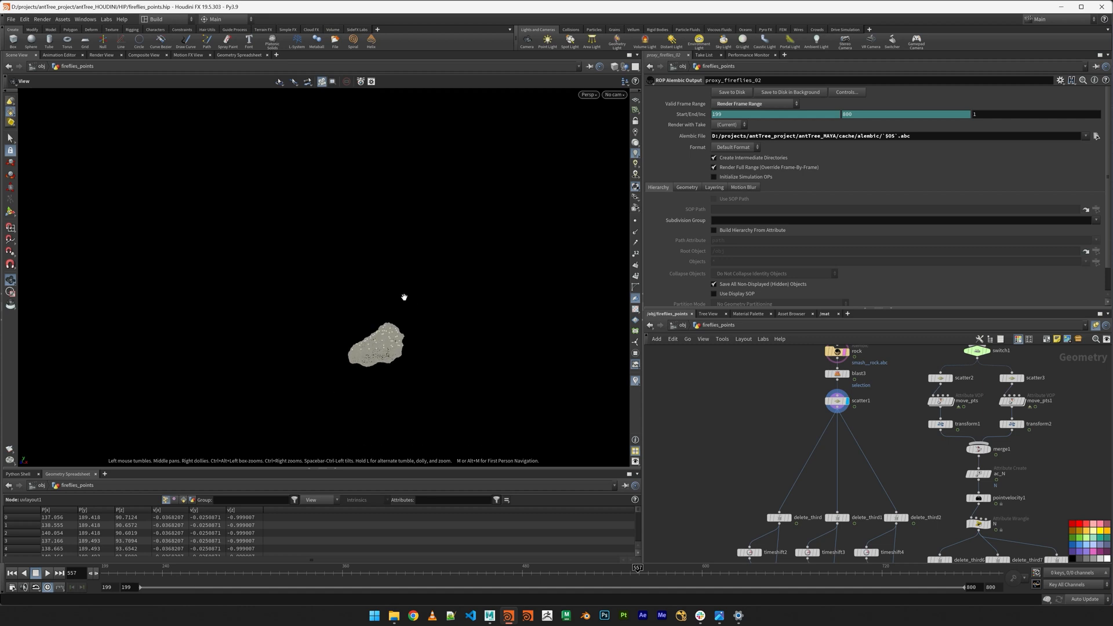
pyautogui.moveTo(404, 296); pyautogui.dragTo(458, 304)
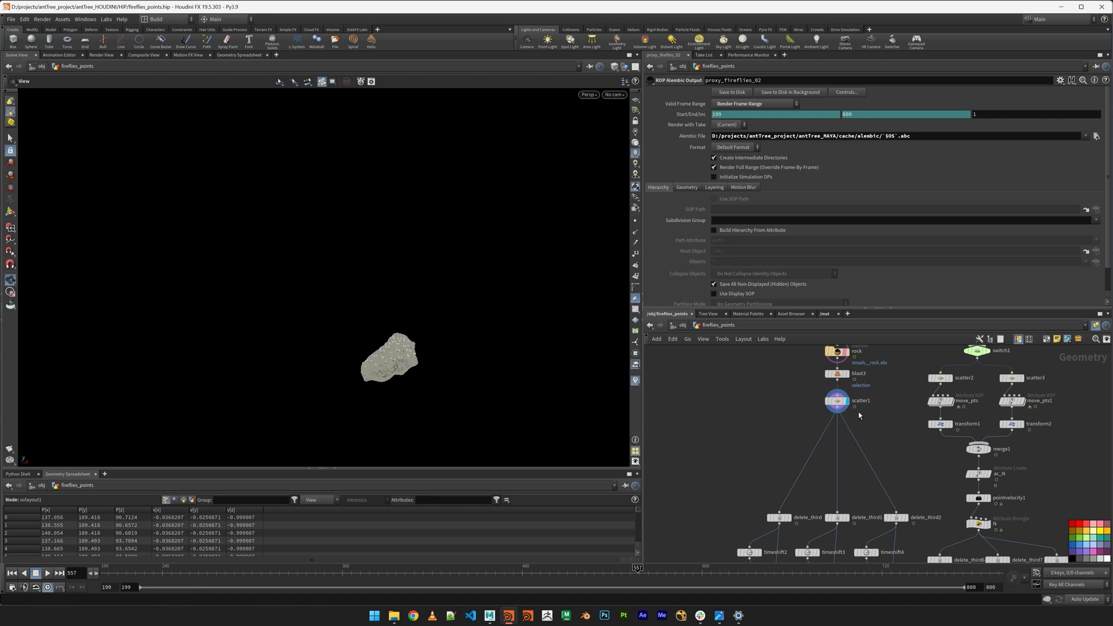
# Scrub the timeline to frame 548 to check how the scattered points follow the animated rock
pyautogui.moveTo(858, 415); pyautogui.dragTo(844, 368, button='middle')
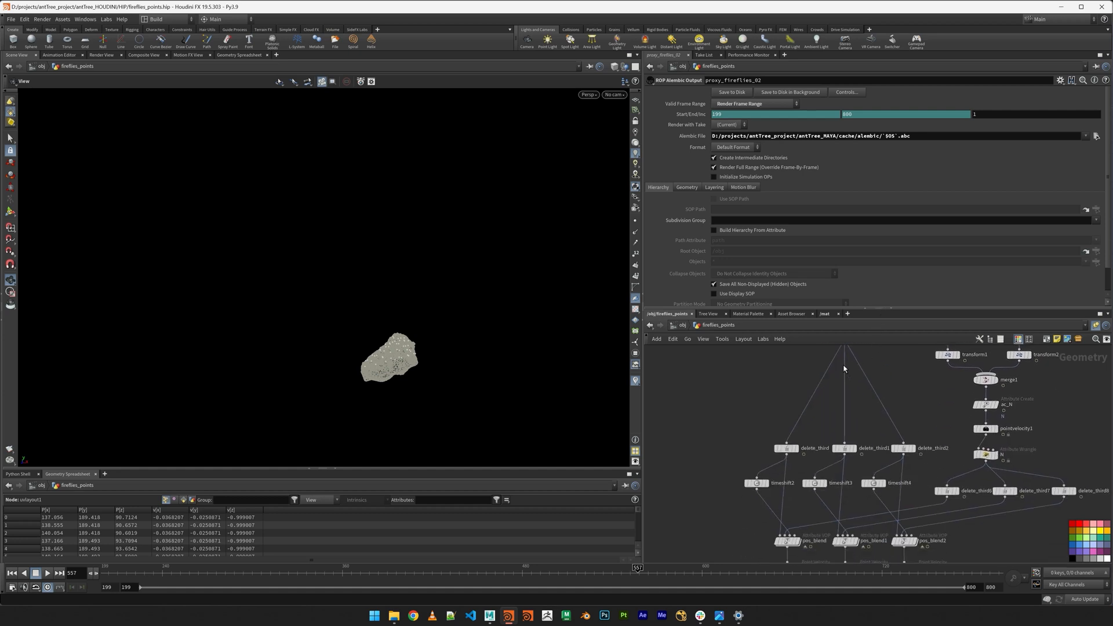
pyautogui.moveTo(442, 359); pyautogui.dragTo(443, 380)
pyautogui.moveTo(815, 392); pyautogui.dragTo(784, 458, button='middle')
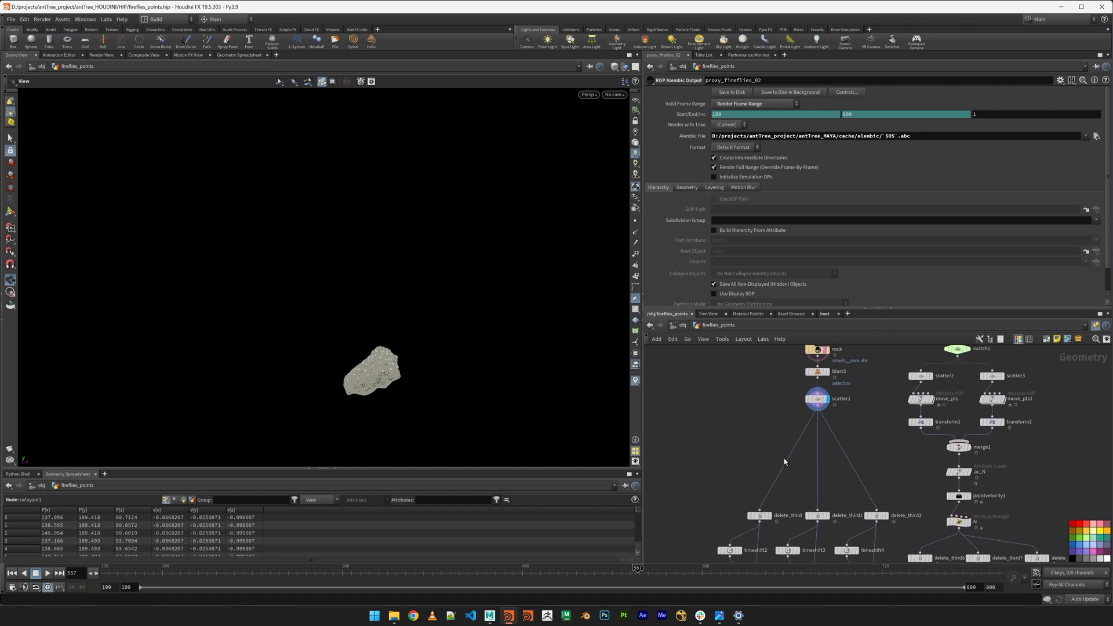
pyautogui.moveTo(792, 393); pyautogui.dragTo(754, 434, button='middle')
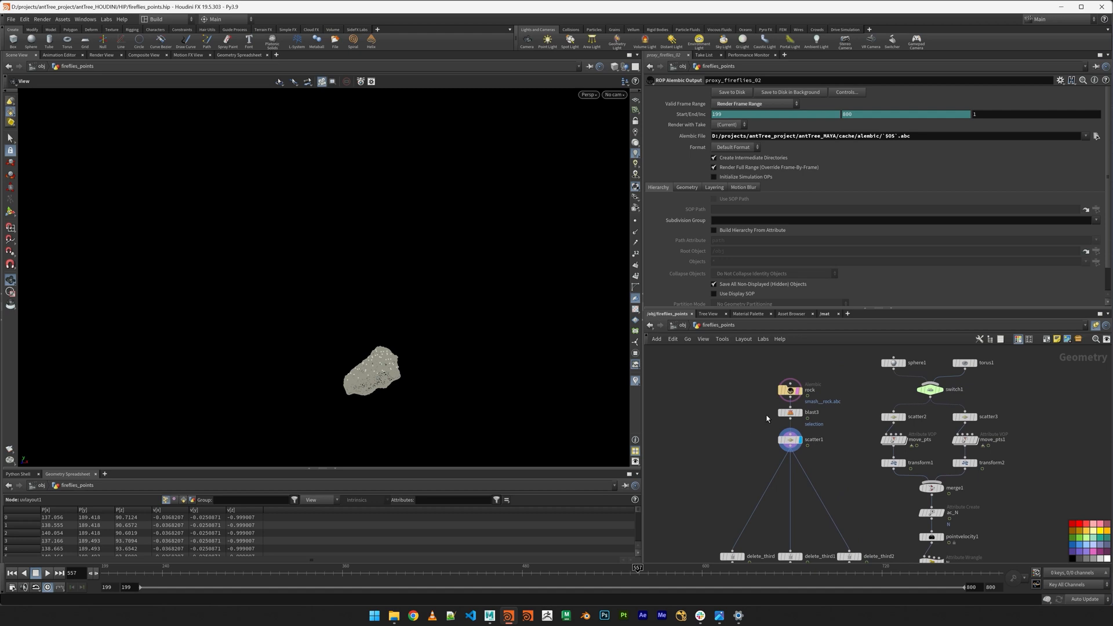
pyautogui.moveTo(272, 574); pyautogui.dragTo(306, 578)
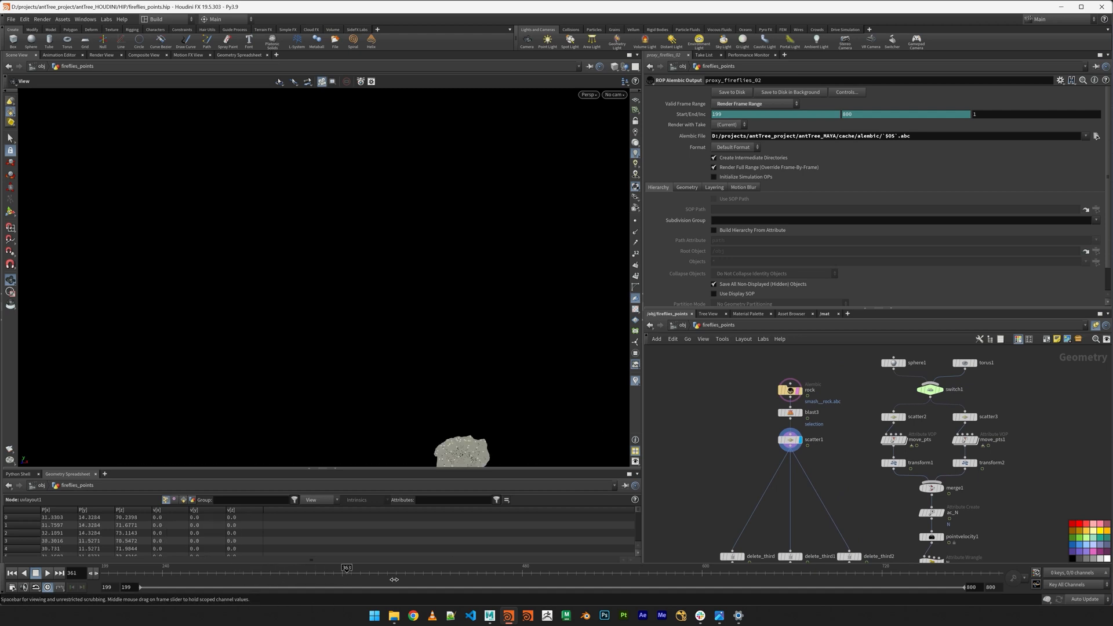
pyautogui.moveTo(395, 580); pyautogui.dragTo(624, 594)
# Display the delete_third1 and delete_third nodes in turn and examine their point subsets on the rock
pyautogui.moveTo(885, 503); pyautogui.dragTo(866, 480, button='middle')
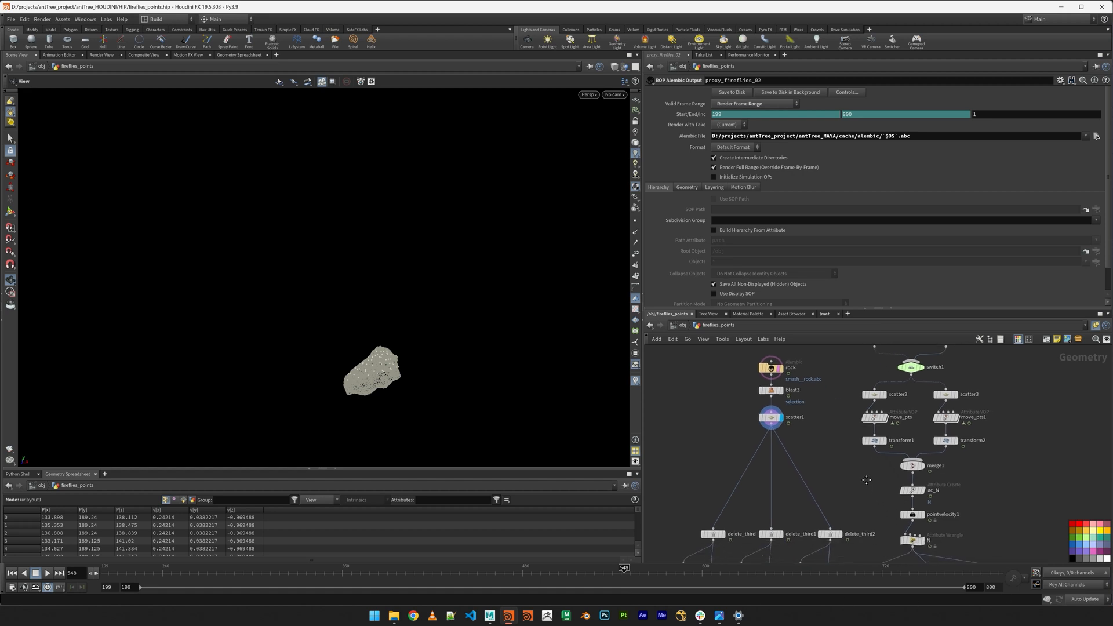
pyautogui.moveTo(428, 371); pyautogui.dragTo(406, 392)
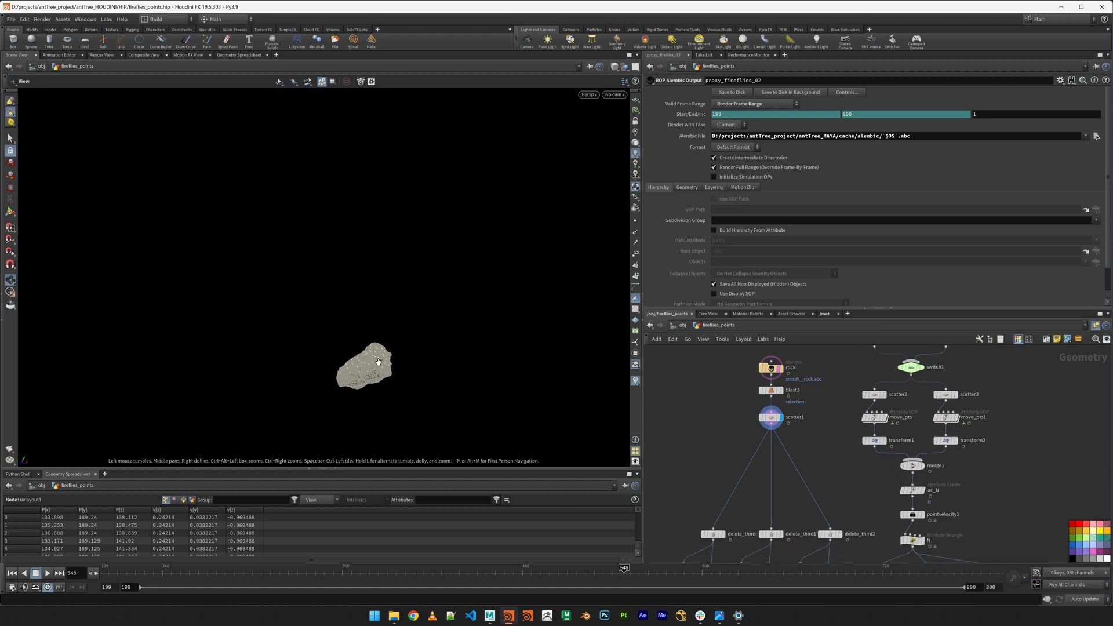
pyautogui.moveTo(865, 488); pyautogui.dragTo(904, 362, button='middle')
pyautogui.moveTo(797, 428)
pyautogui.mouseDown(button='middle')
pyautogui.moveTo(793, 381)
pyautogui.moveTo(787, 412)
pyautogui.mouseUp(button='middle')
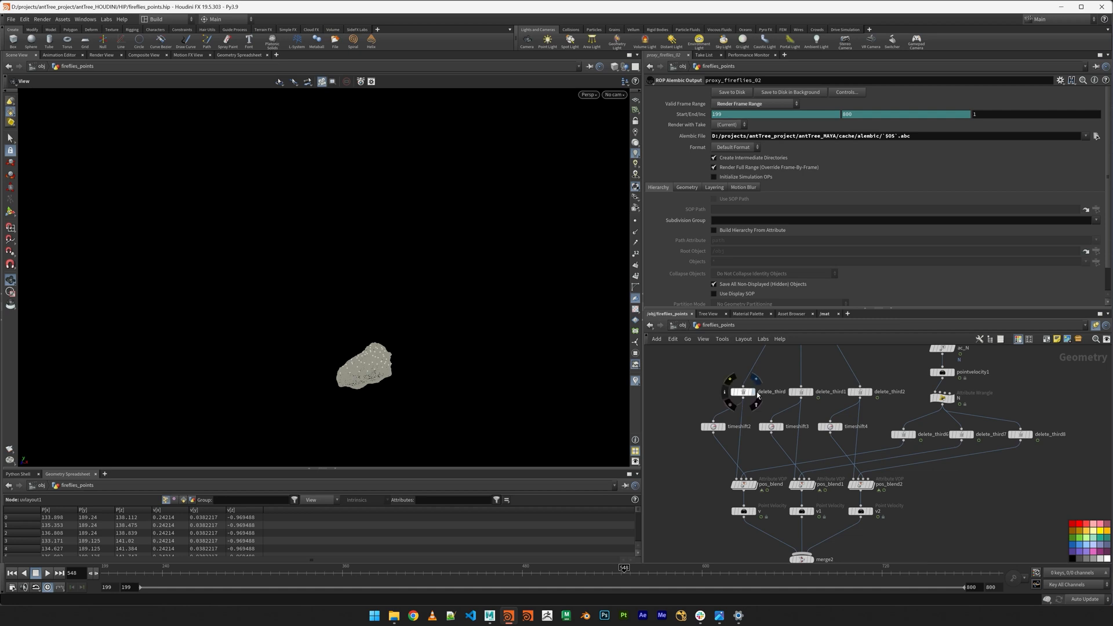
pyautogui.click(754, 393)
pyautogui.click(812, 393)
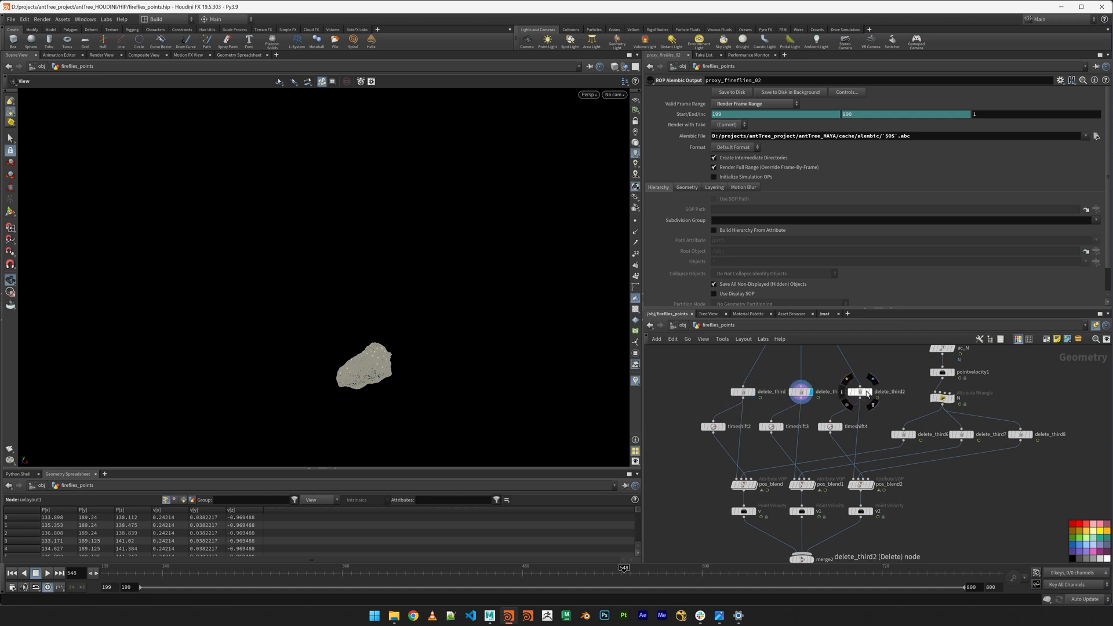
pyautogui.moveTo(443, 392); pyautogui.dragTo(431, 419)
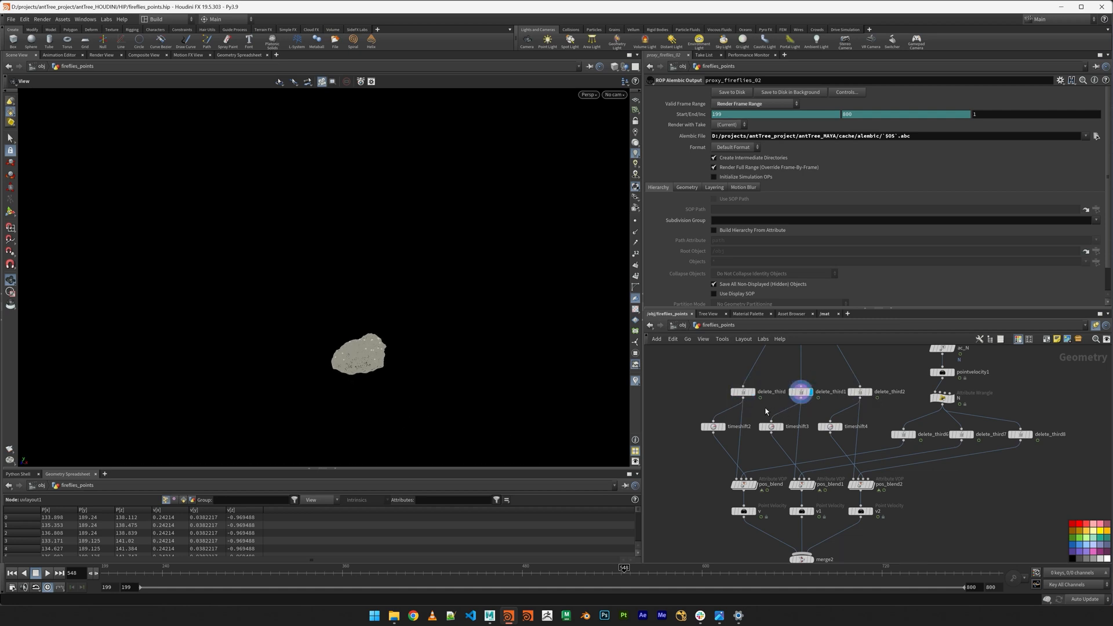
pyautogui.click(754, 393)
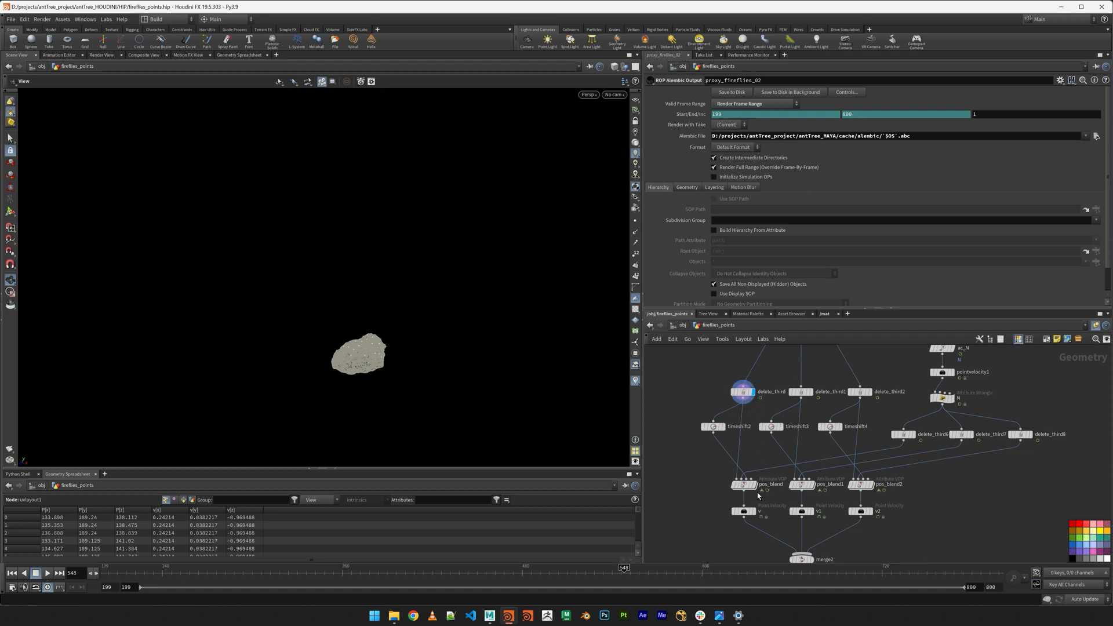
pyautogui.moveTo(418, 325); pyautogui.dragTo(395, 340)
pyautogui.moveTo(412, 350); pyautogui.dragTo(562, 381, button='right')
pyautogui.moveTo(430, 356); pyautogui.dragTo(437, 336, button='middle')
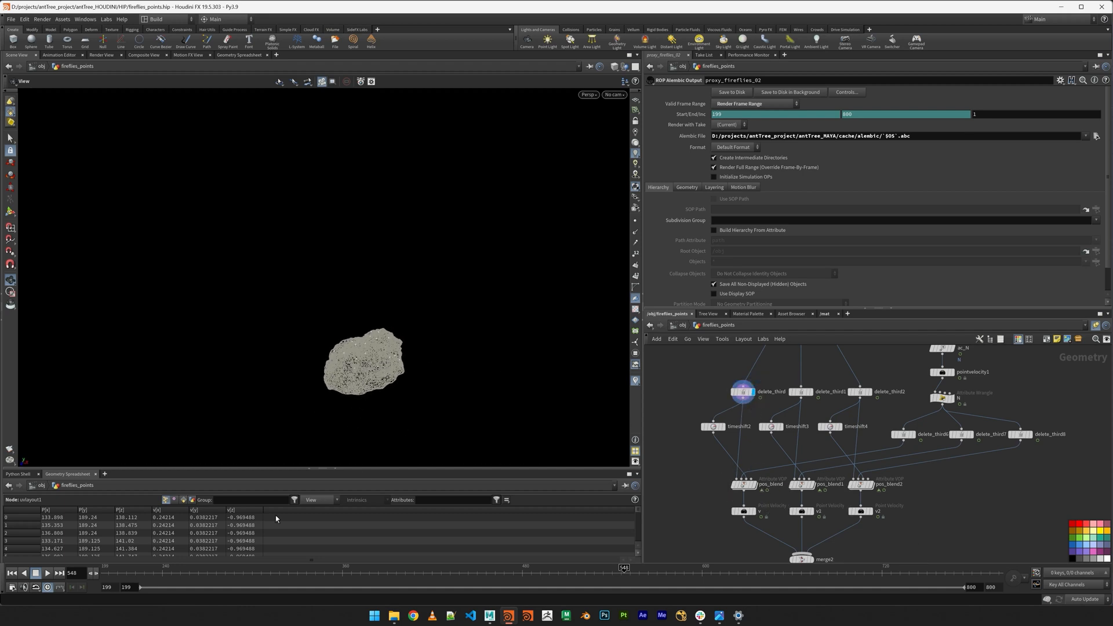
# Scrub the timeline back to around frame 330 to check how the delete_third points follow the rock
pyautogui.moveTo(546, 574); pyautogui.dragTo(514, 573)
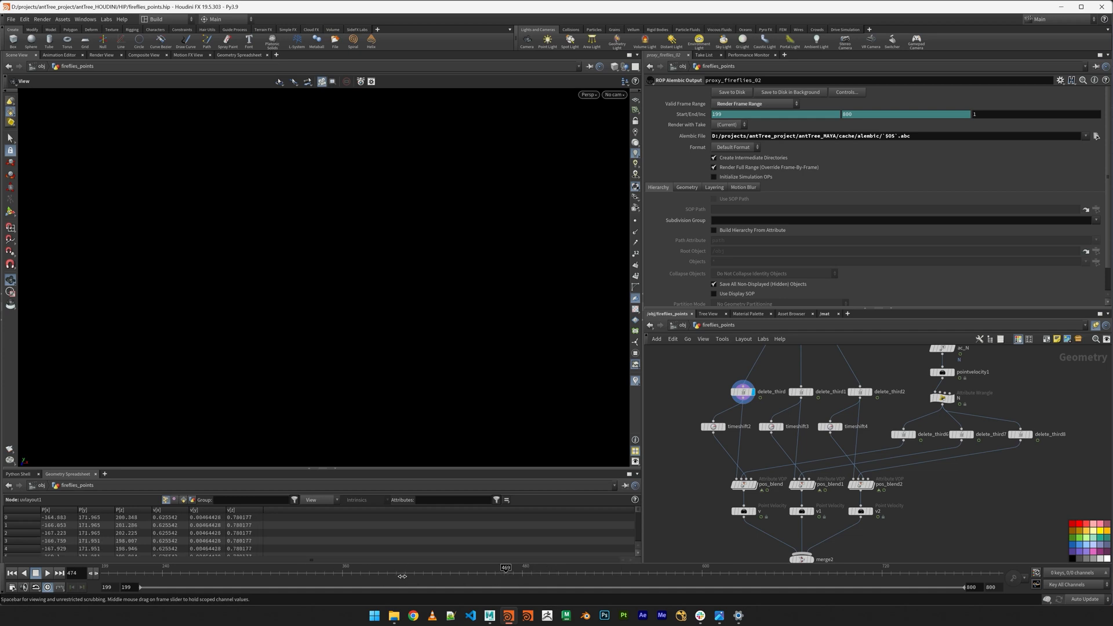
pyautogui.moveTo(403, 577); pyautogui.dragTo(372, 577)
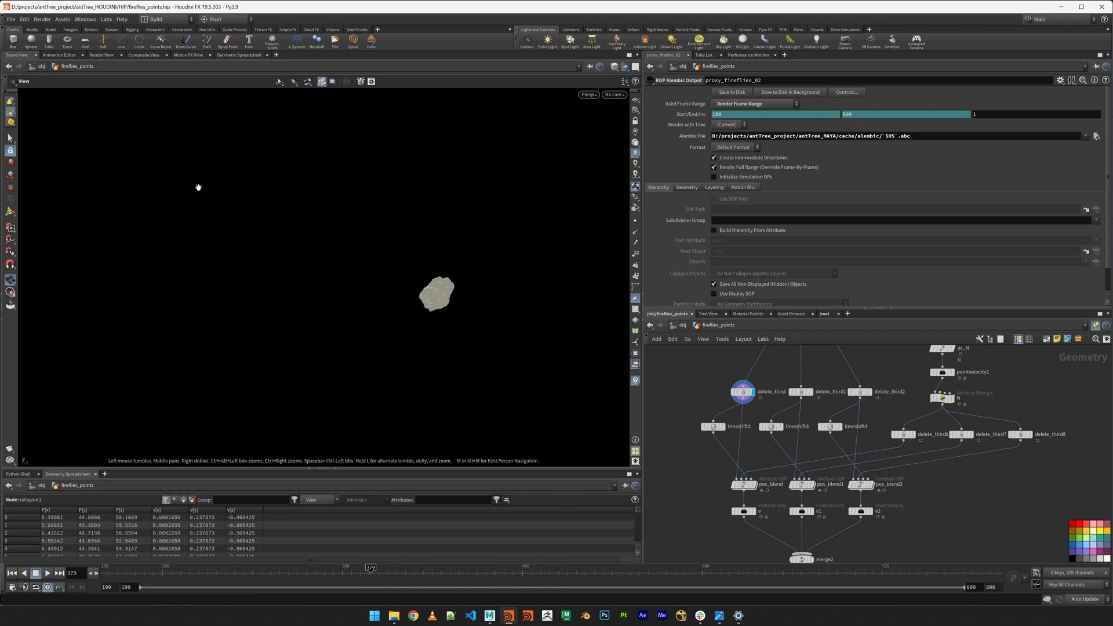
pyautogui.moveTo(318, 574); pyautogui.dragTo(290, 574)
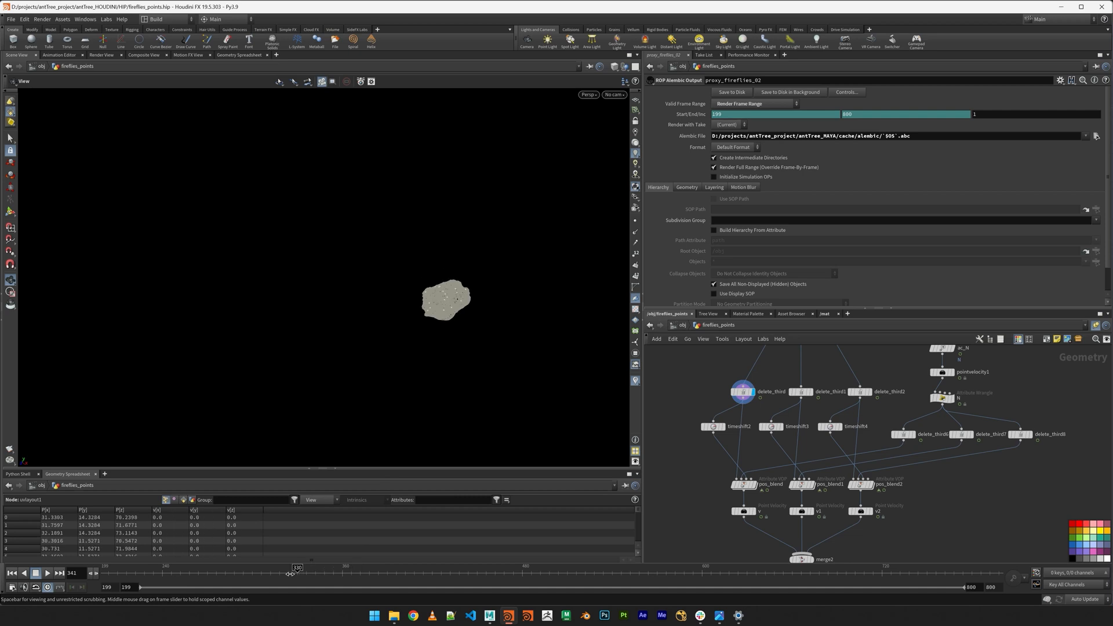
# Display the point velocity node below pos_blend and scrub to frame 333 to check its points
pyautogui.click(742, 511)
pyautogui.moveTo(334, 568)
pyautogui.mouseDown()
pyautogui.moveTo(357, 573)
pyautogui.moveTo(337, 573)
pyautogui.mouseUp()
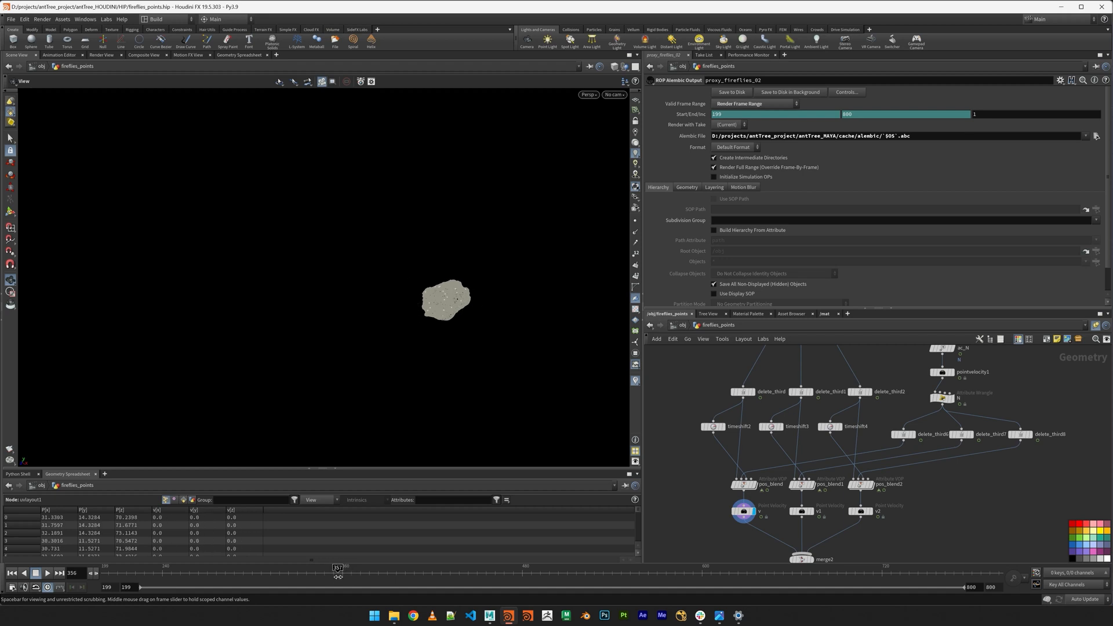
pyautogui.moveTo(346, 580); pyautogui.dragTo(302, 580)
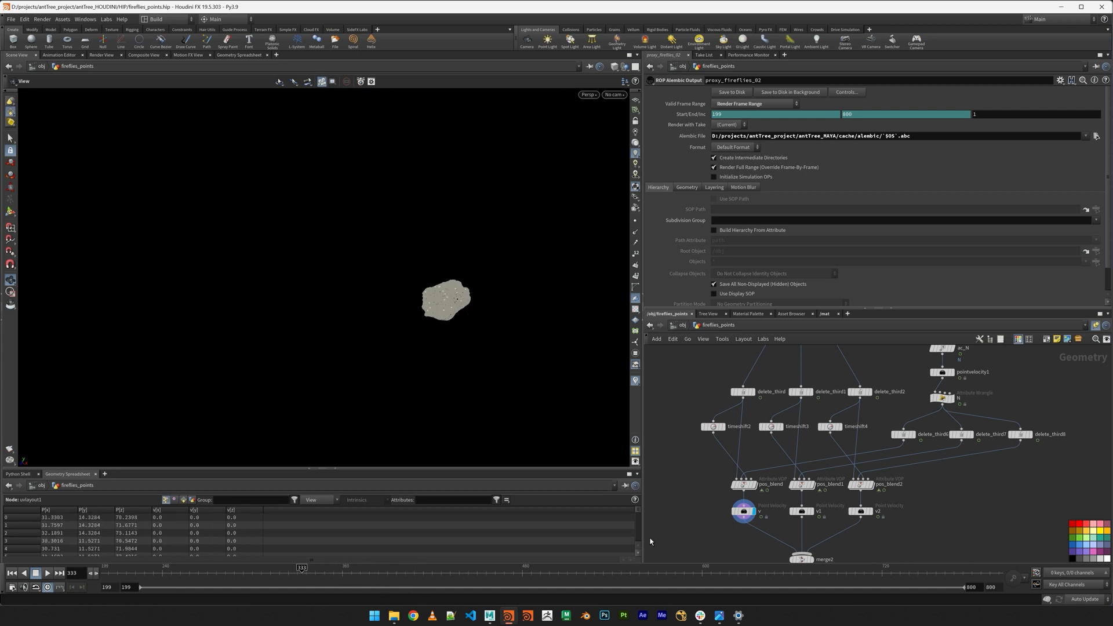
# Display the v1 and v2 nodes in turn and scrub forward through frames 441 and 504 to check the blended points
pyautogui.click(814, 517)
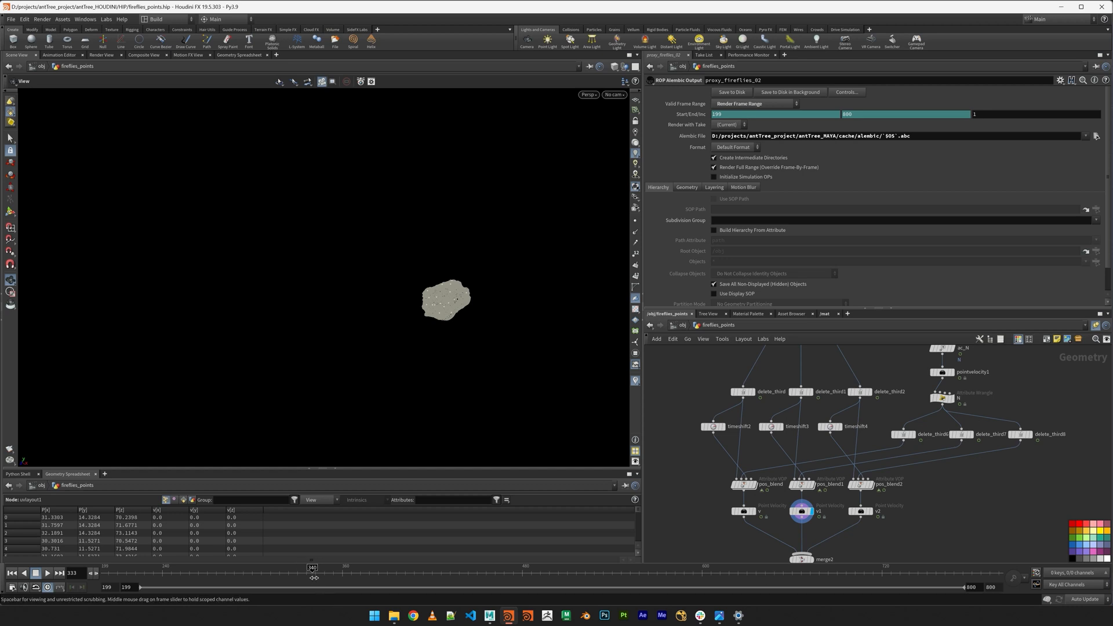
pyautogui.moveTo(354, 579); pyautogui.dragTo(448, 574)
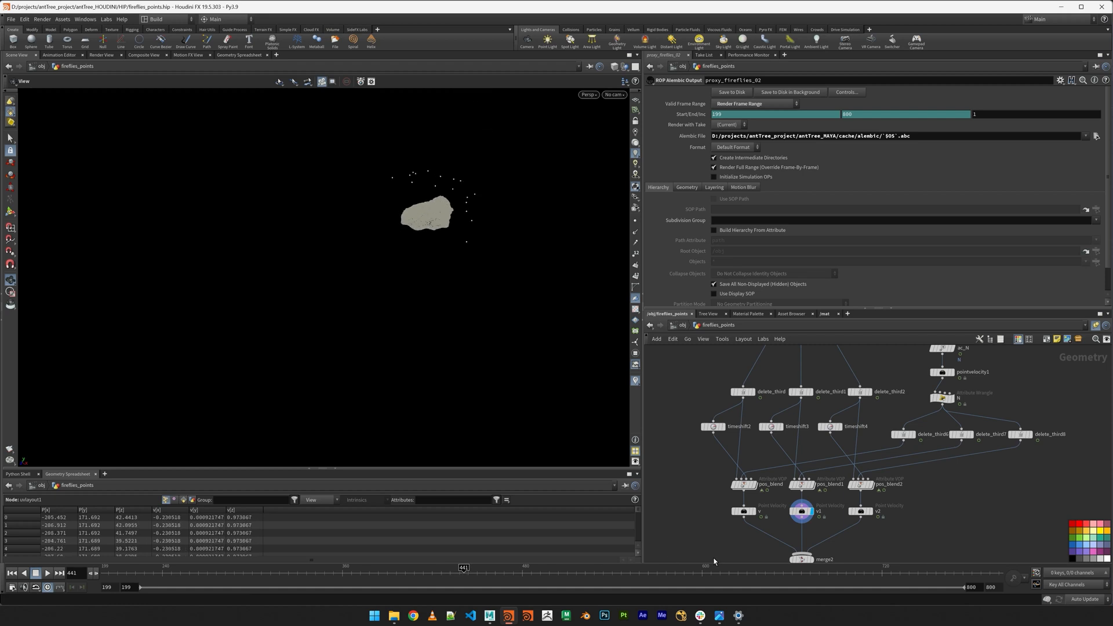
pyautogui.click(875, 513)
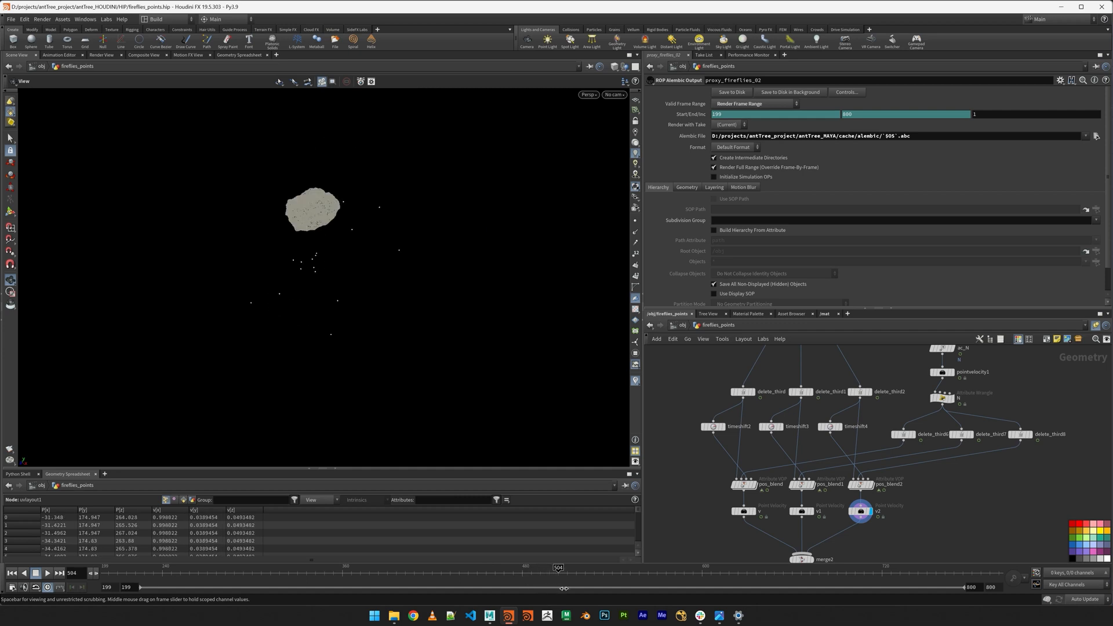
# Show the static_ent creature mesh in the viewport and display the merged firefly points of merge3
pyautogui.moveTo(959, 483); pyautogui.dragTo(769, 461, button='middle')
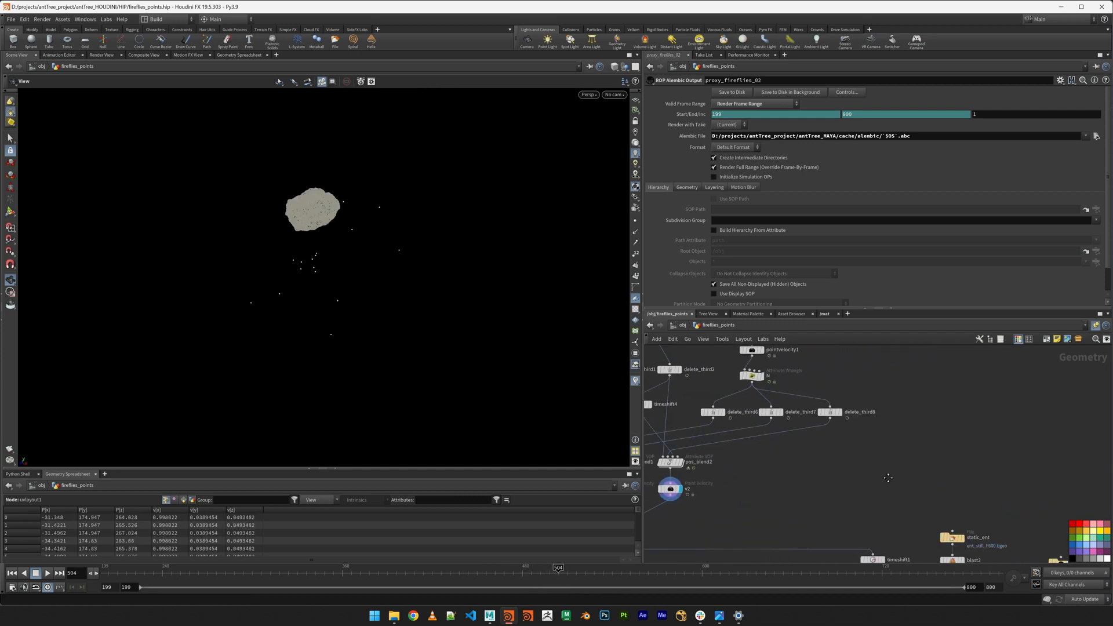
pyautogui.moveTo(959, 551); pyautogui.dragTo(940, 423, button='middle')
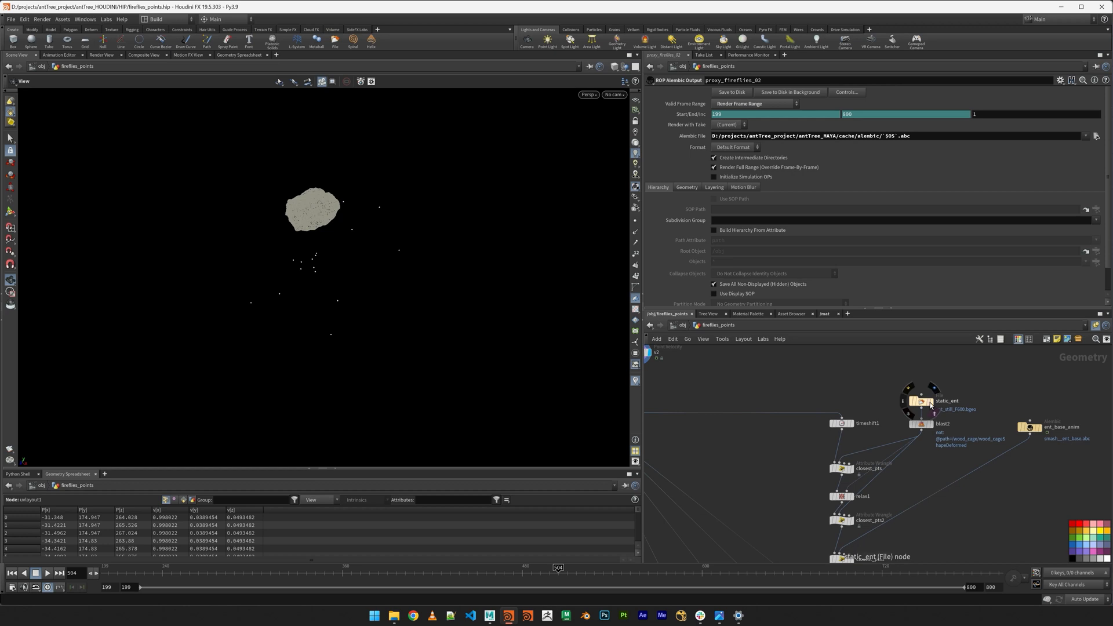
pyautogui.click(930, 405)
pyautogui.moveTo(551, 348); pyautogui.dragTo(512, 336)
pyautogui.moveTo(835, 491); pyautogui.dragTo(906, 295, button='middle')
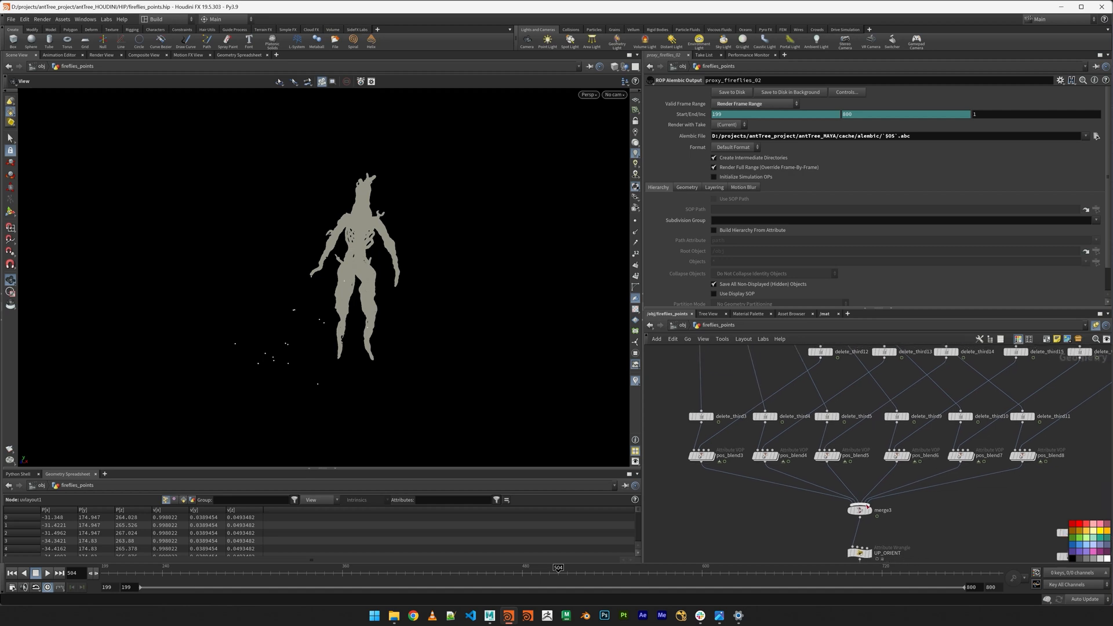
pyautogui.click(869, 518)
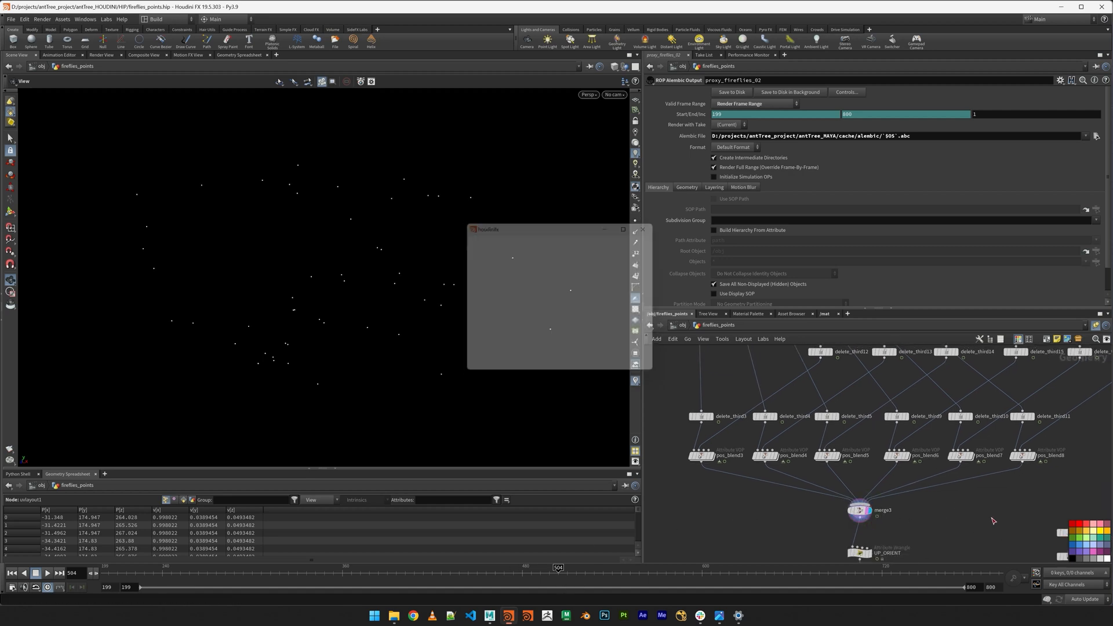
# Show static_ent as a reference with merge3 and scrub toward the end of the range to check the points landing on it
pyautogui.moveTo(975, 514); pyautogui.dragTo(940, 463, button='middle')
pyautogui.click(937, 422)
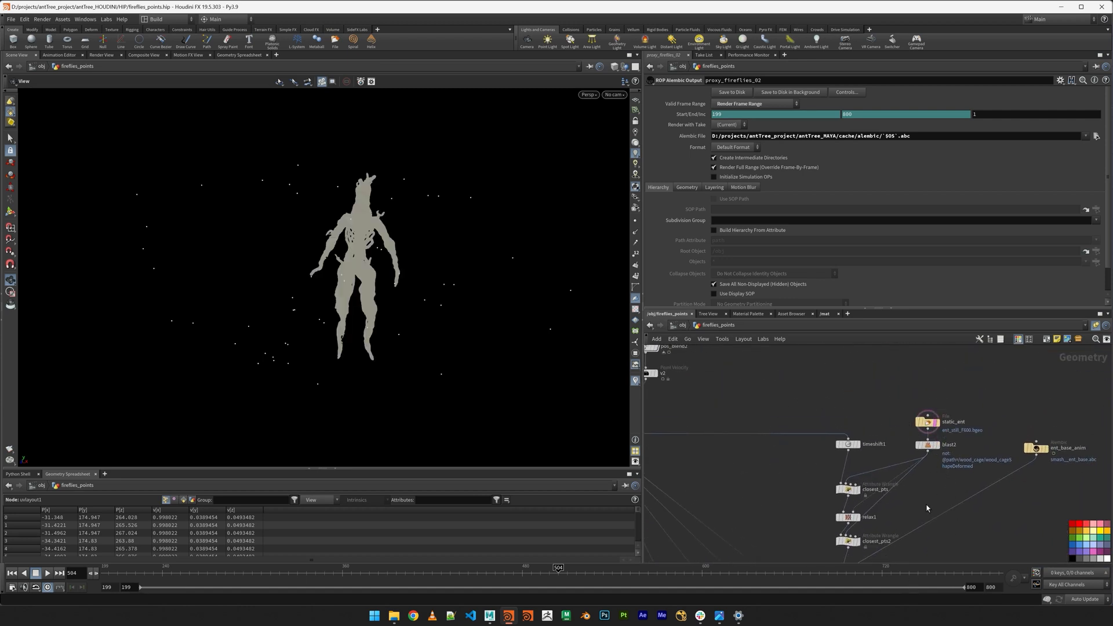
pyautogui.moveTo(893, 521); pyautogui.dragTo(873, 487, button='middle')
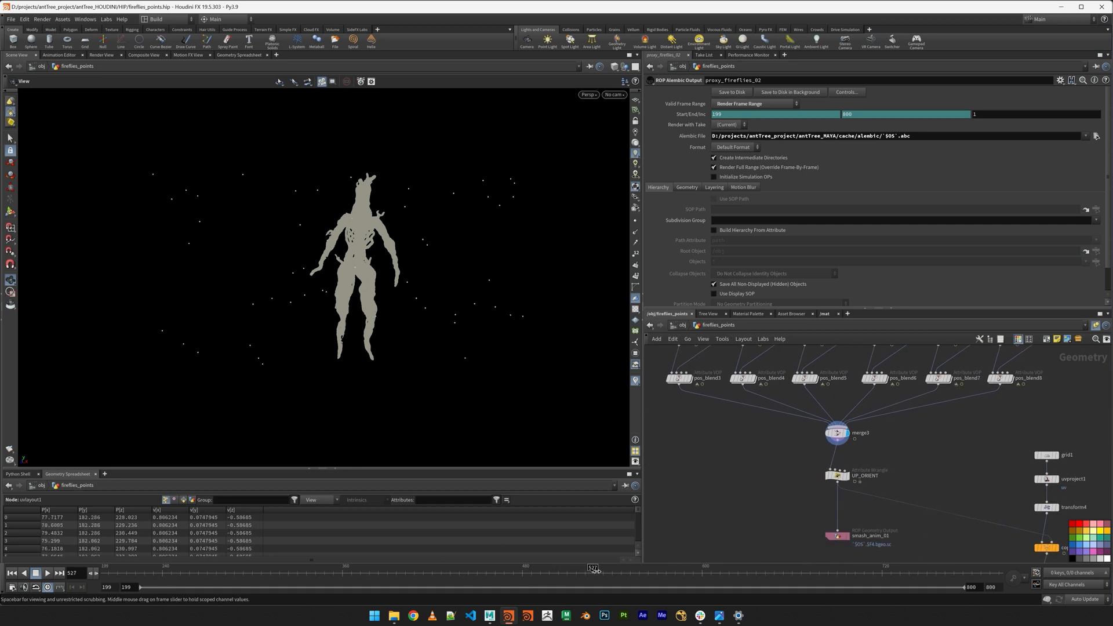
pyautogui.moveTo(631, 569); pyautogui.dragTo(685, 572)
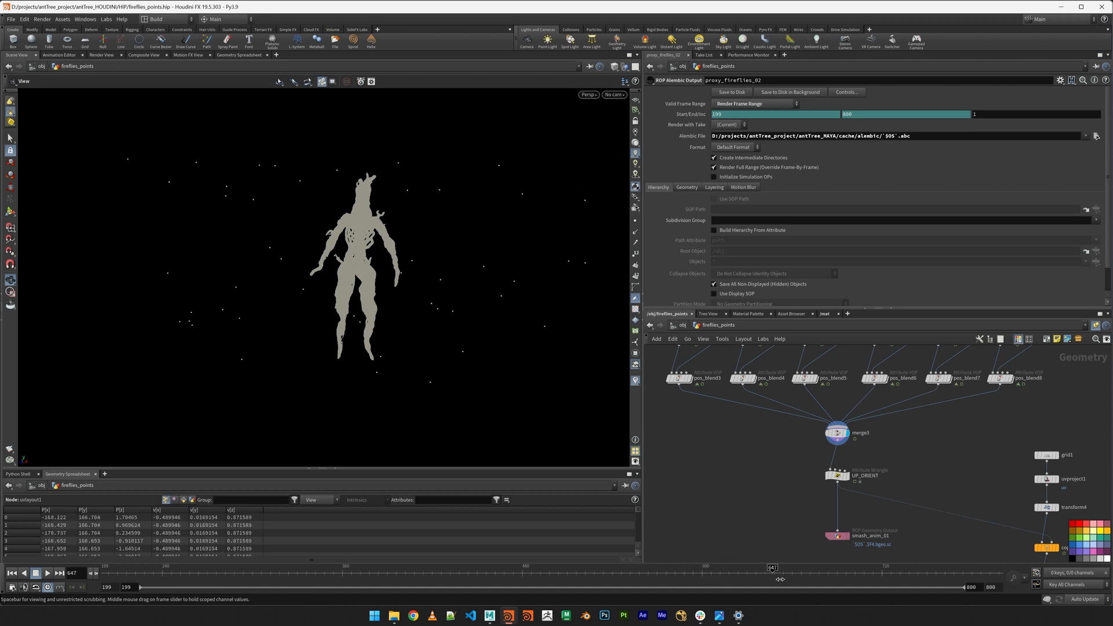
pyautogui.moveTo(802, 580); pyautogui.dragTo(998, 583)
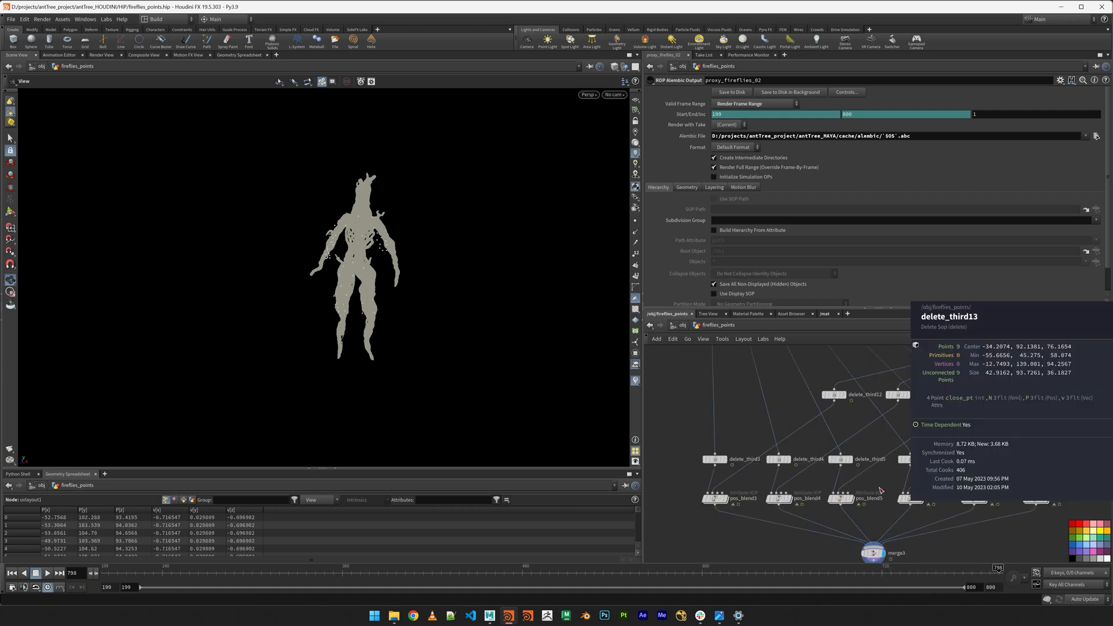
# Show the animated ent_base_anim creature as the viewport reference and scrub the timeline to frame 800
pyautogui.moveTo(881, 348); pyautogui.dragTo(1011, 442, button='middle')
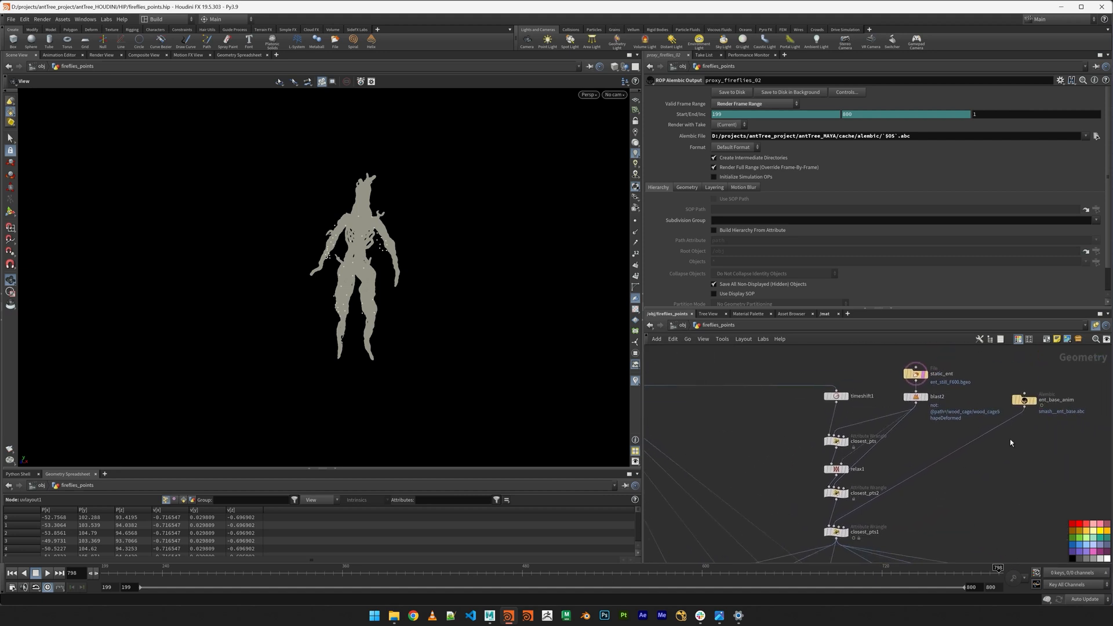
pyautogui.click(1033, 406)
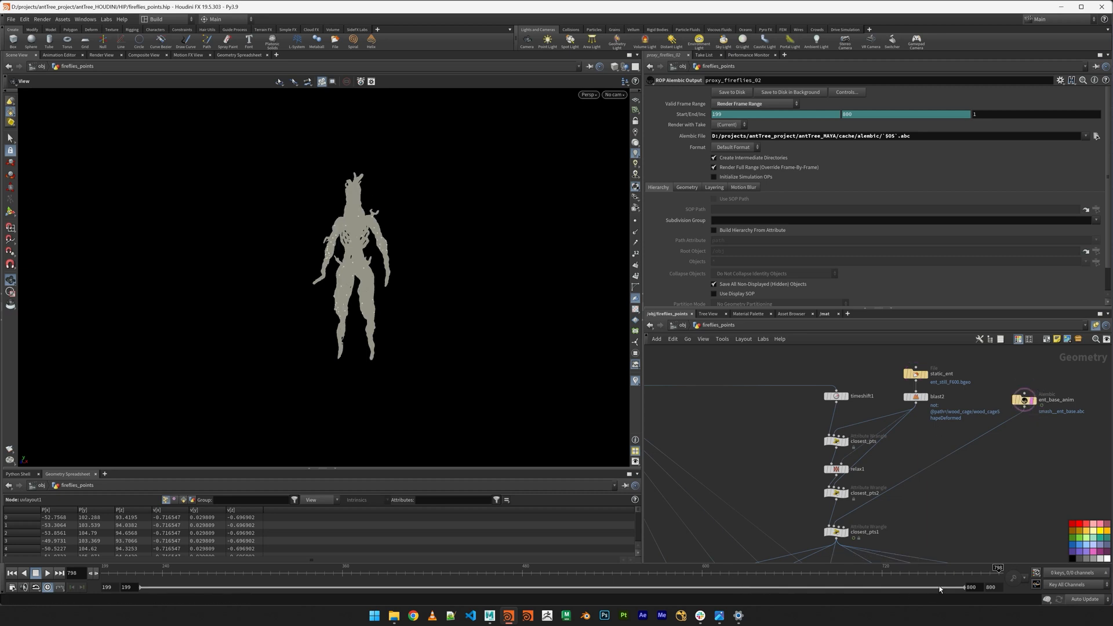
pyautogui.moveTo(949, 571); pyautogui.dragTo(741, 572)
pyautogui.moveTo(647, 583); pyautogui.dragTo(1019, 588)
# Display the UP_ORIENT attribute wrangle below merge3 in the network
pyautogui.moveTo(976, 493); pyautogui.dragTo(1004, 305, button='middle')
pyautogui.moveTo(933, 512); pyautogui.dragTo(978, 301, button='middle')
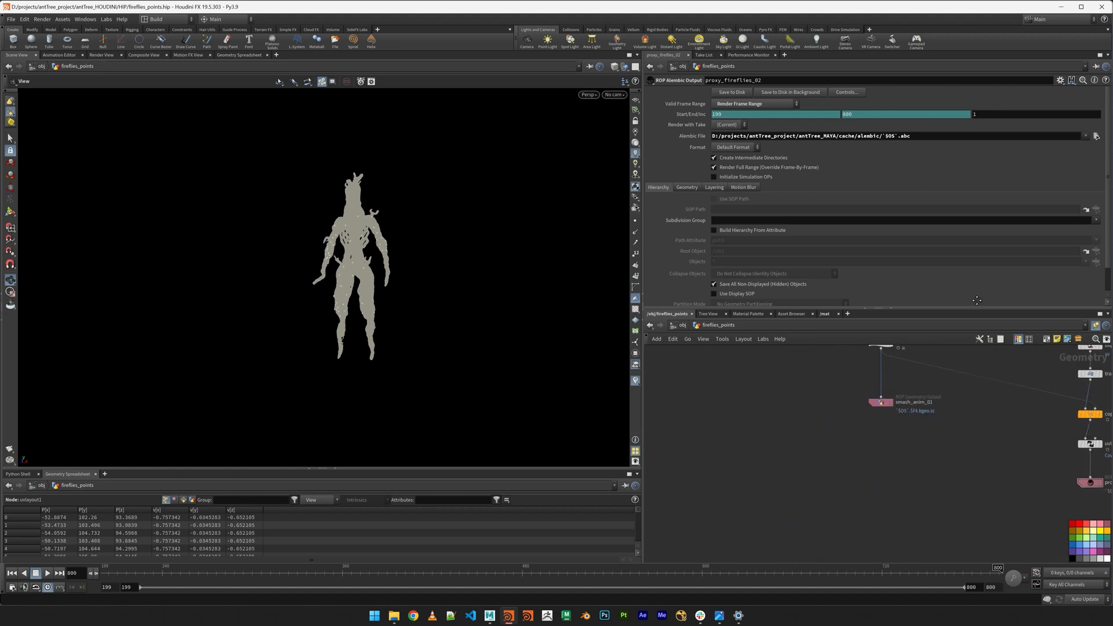
pyautogui.moveTo(939, 431); pyautogui.dragTo(850, 489, button='middle')
pyautogui.scroll(1, 882, 431)
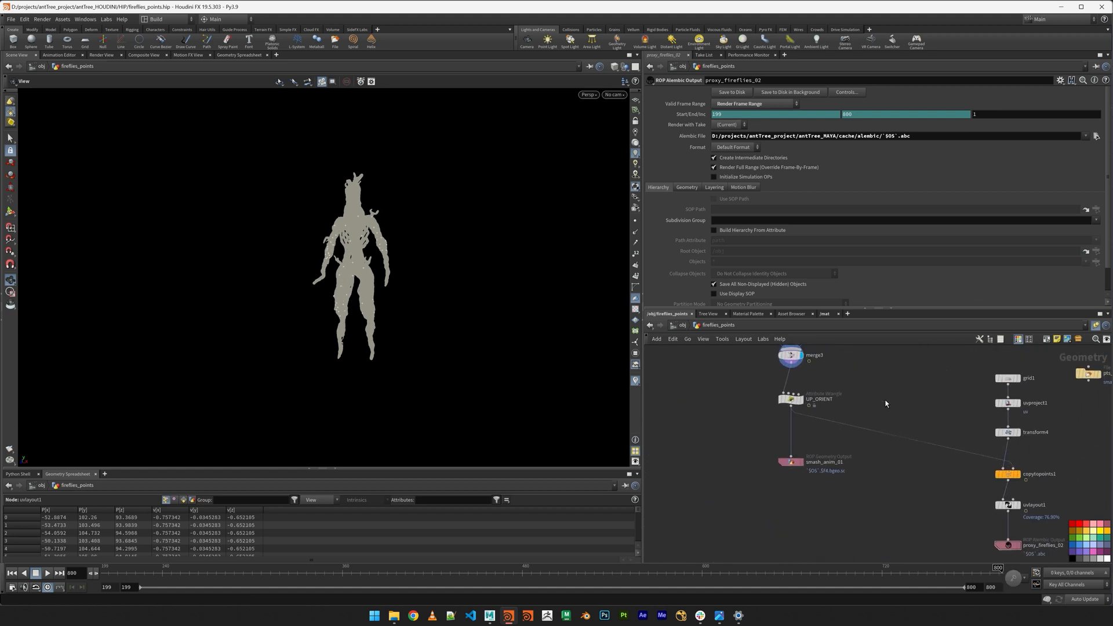
pyautogui.moveTo(875, 390); pyautogui.dragTo(806, 432, button='middle')
pyautogui.scroll(2, 826, 431)
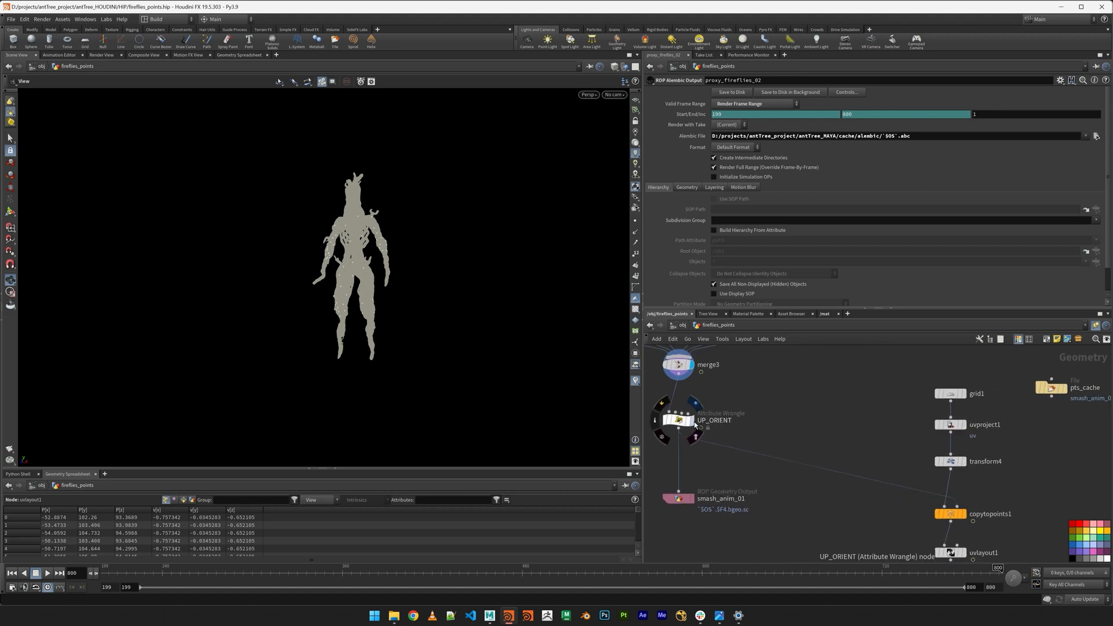
pyautogui.click(693, 422)
# Examine the UP_ORIENT points on the creature's body from up close
pyautogui.moveTo(440, 303); pyautogui.dragTo(519, 357, button='right')
pyautogui.moveTo(433, 313); pyautogui.dragTo(454, 342, button='middle')
pyautogui.moveTo(478, 341); pyautogui.dragTo(519, 360, button='right')
pyautogui.moveTo(535, 331); pyautogui.dragTo(529, 338, button='middle')
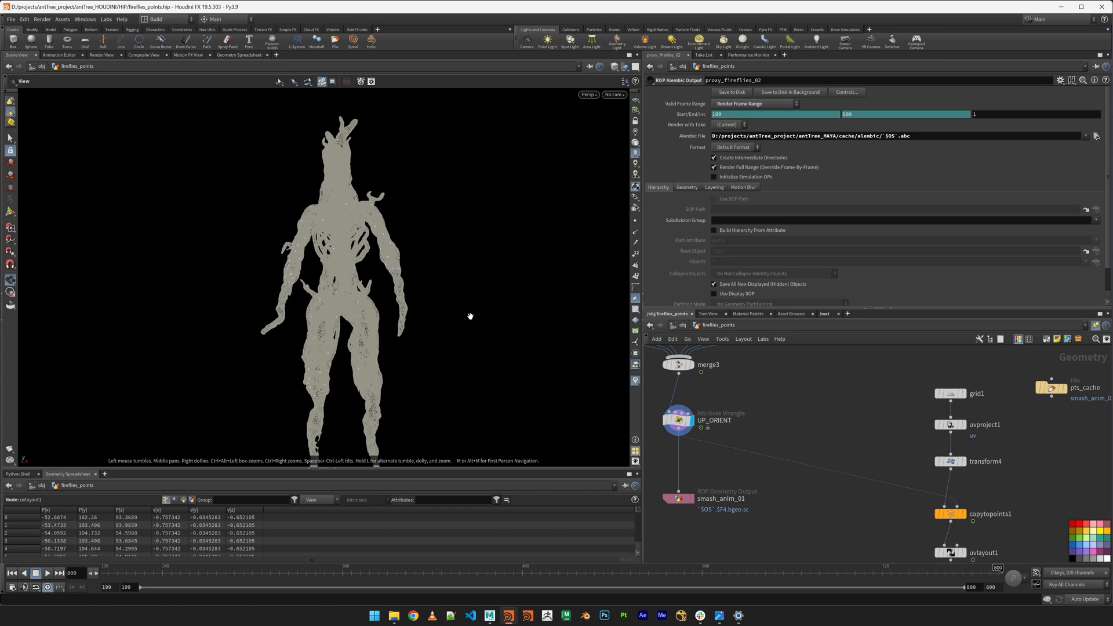
pyautogui.moveTo(470, 316); pyautogui.dragTo(454, 290, button='middle')
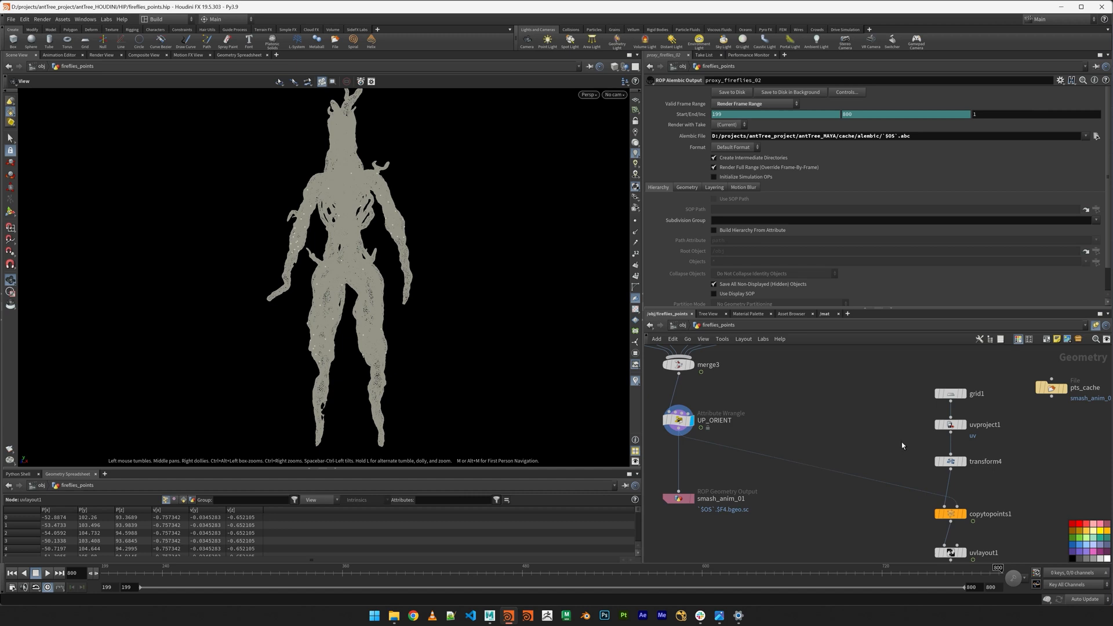
# Display grid1 to inspect the source plane and copytopoints1 to show its copies on the creature
pyautogui.moveTo(903, 445); pyautogui.dragTo(878, 386, button='middle')
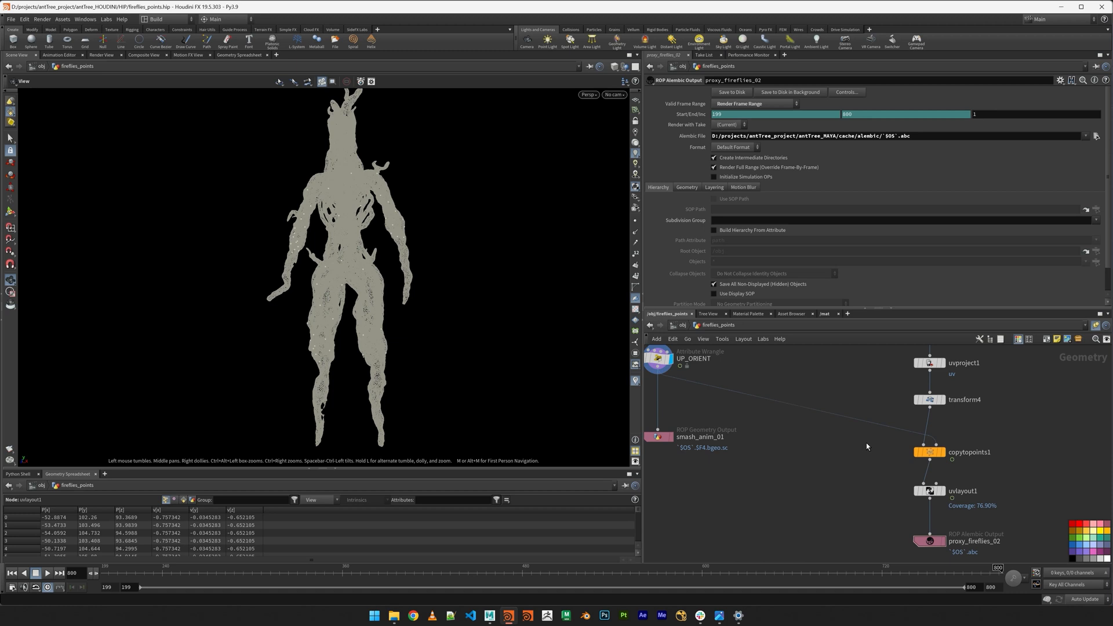
pyautogui.moveTo(945, 458)
pyautogui.moveTo(1037, 392); pyautogui.dragTo(1004, 476, button='middle')
pyautogui.click(913, 419)
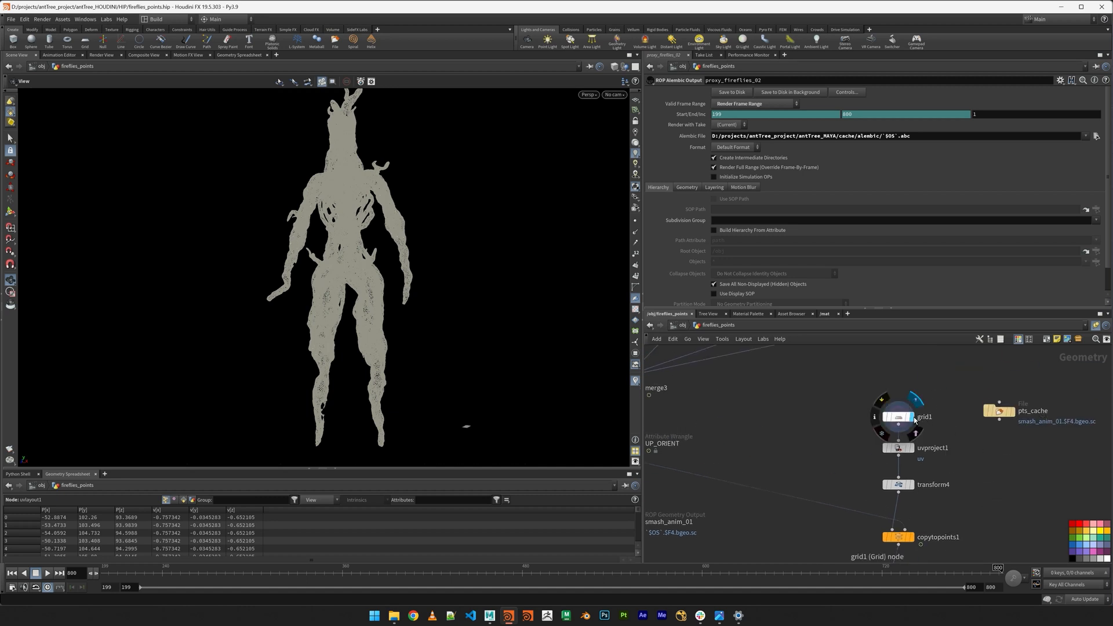
pyautogui.moveTo(921, 535); pyautogui.dragTo(920, 470, button='middle')
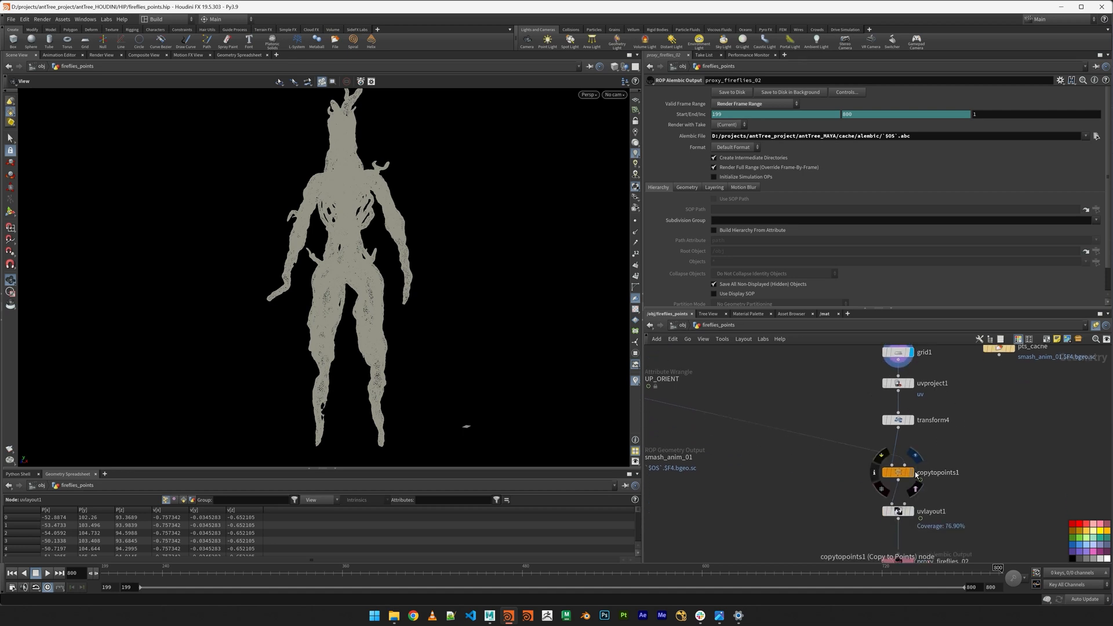
pyautogui.click(911, 472)
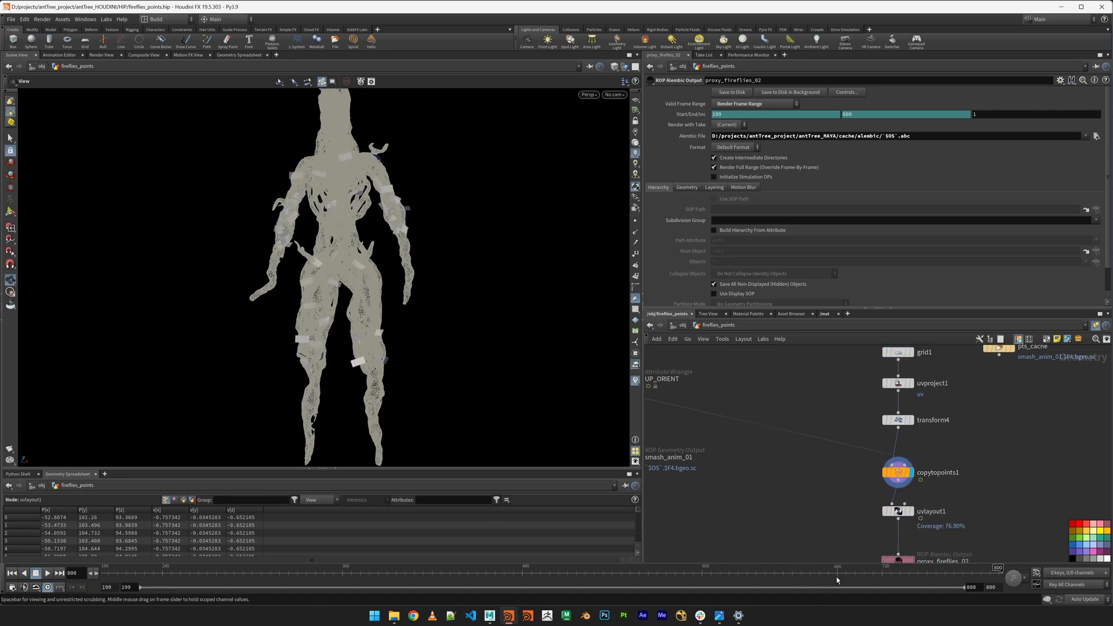
# Scrub the timeline to frame 725 to check the grid copies around the creature and display the uvlayout1 node
pyautogui.moveTo(818, 571); pyautogui.dragTo(889, 579)
pyautogui.moveTo(997, 522); pyautogui.dragTo(1004, 451, button='middle')
pyautogui.click(917, 439)
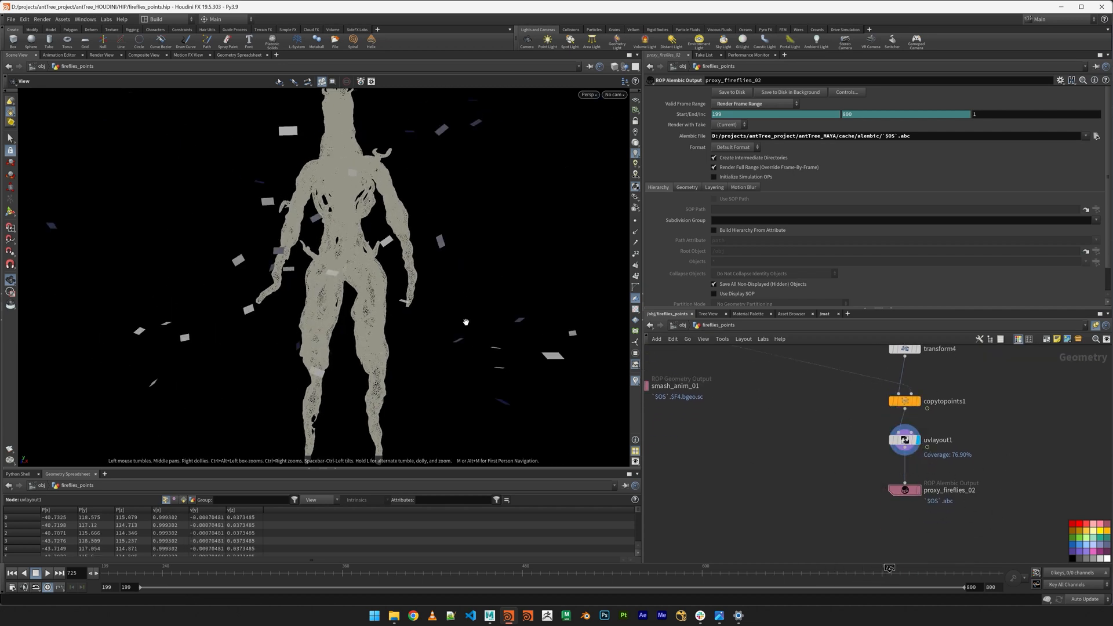
# Switch to the firefly_HIGH.ma scene in Maya, inspect the firefly model and select its anim_waspAntGlobal01 control
pyautogui.moveTo(418, 284); pyautogui.dragTo(428, 323)
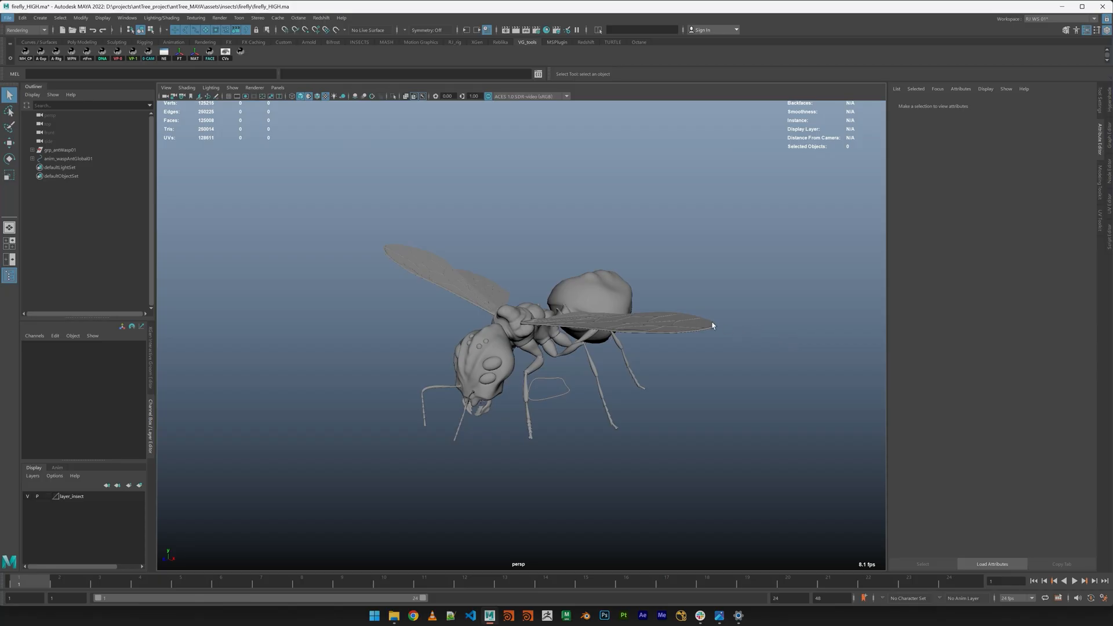
pyautogui.keyDown('alt'); pyautogui.moveTo(712, 326); pyautogui.dragTo(511, 352); pyautogui.keyUp('alt')
pyautogui.click(490, 355)
pyautogui.click(70, 159)
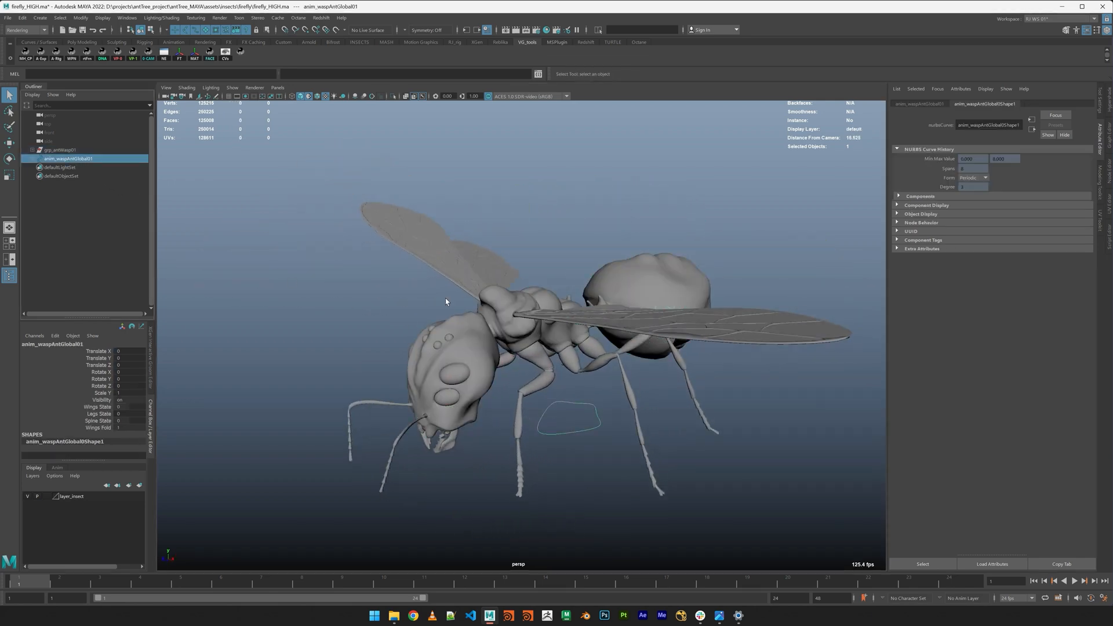
# Check the mesh parts inside grp_antWasp01 and expand the anim_waspAntGlobal01 hierarchy
pyautogui.scroll(-3, 613, 391)
pyautogui.click(31, 150)
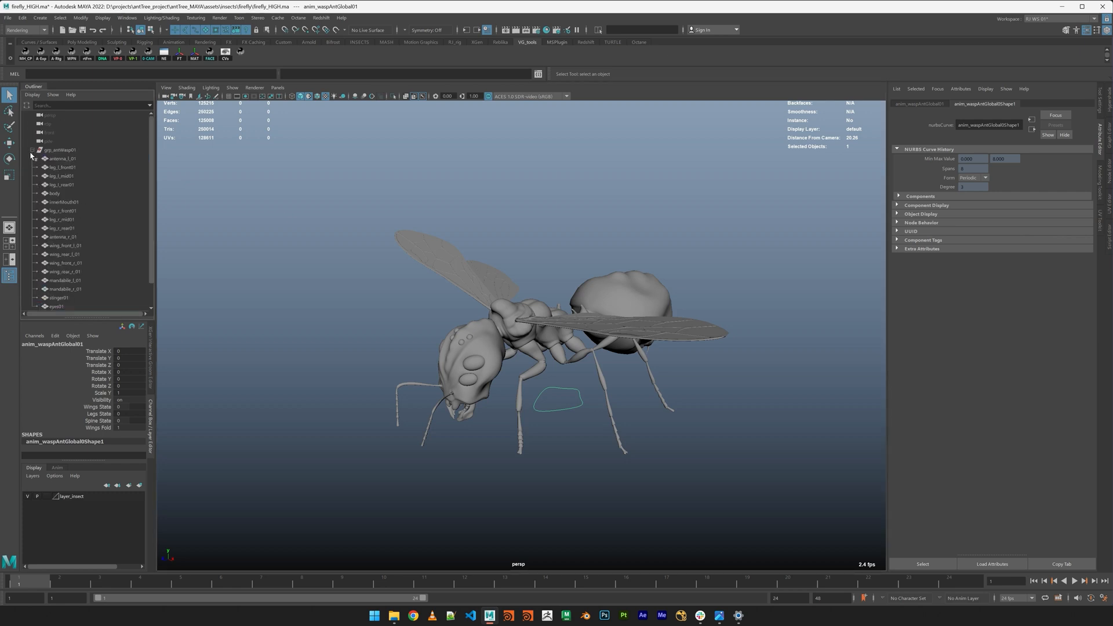
pyautogui.click(32, 150)
pyautogui.click(32, 159)
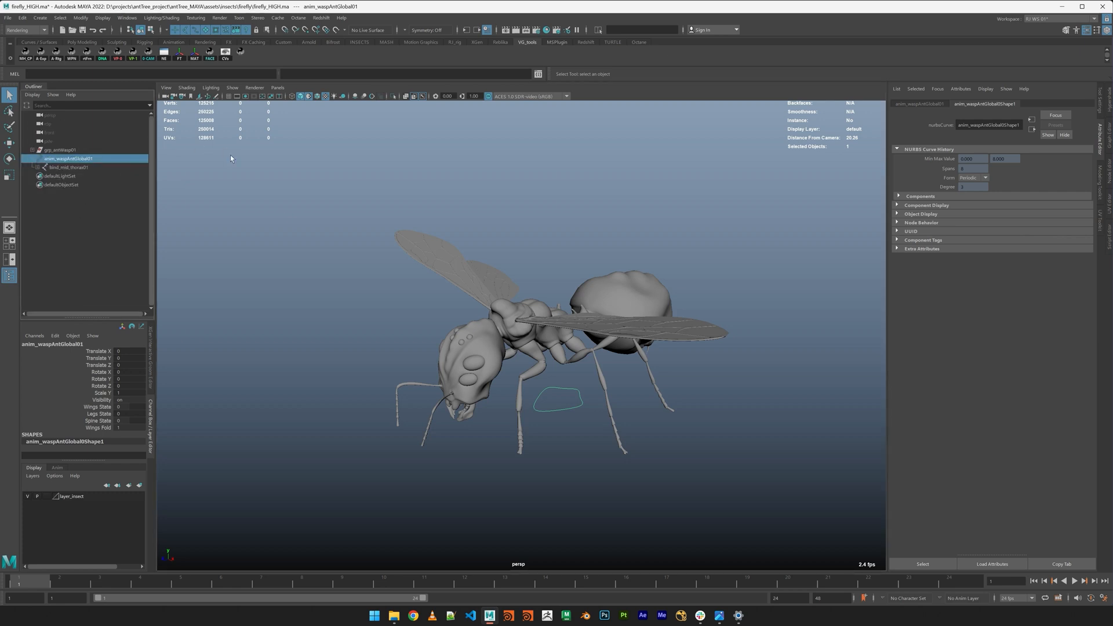
# Turn on joint display in the viewport and inspect the firefly's skeleton
pyautogui.click(232, 88)
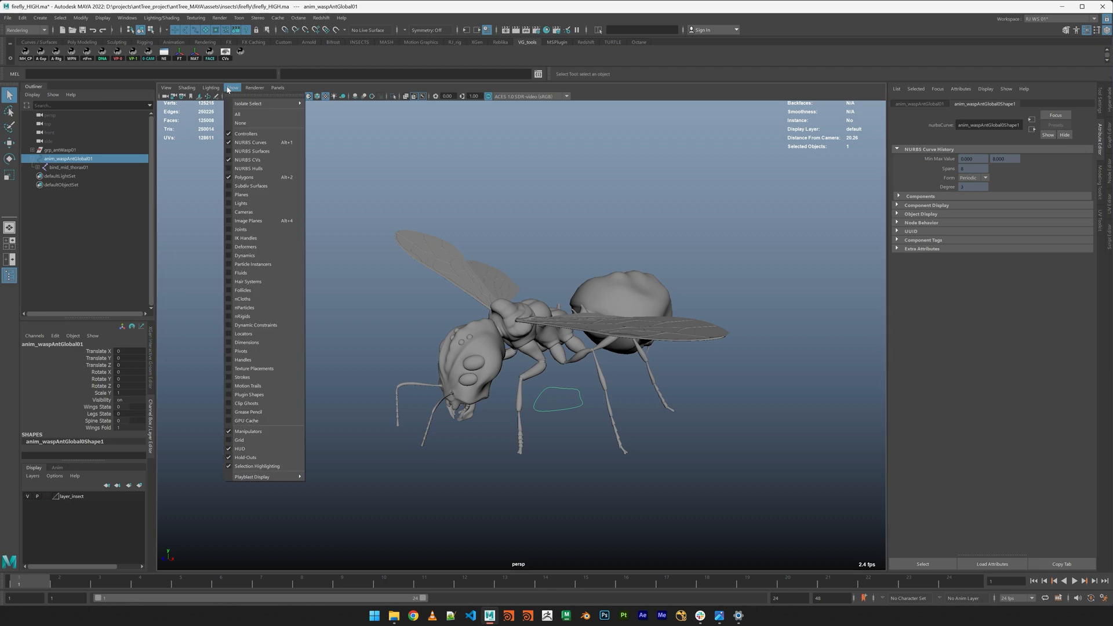
pyautogui.click(247, 229)
pyautogui.scroll(4, 601, 372)
pyautogui.keyDown('alt'); pyautogui.moveTo(609, 332); pyautogui.dragTo(585, 342); pyautogui.keyUp('alt')
pyautogui.keyDown('alt'); pyautogui.moveTo(712, 420); pyautogui.dragTo(574, 380); pyautogui.keyUp('alt')
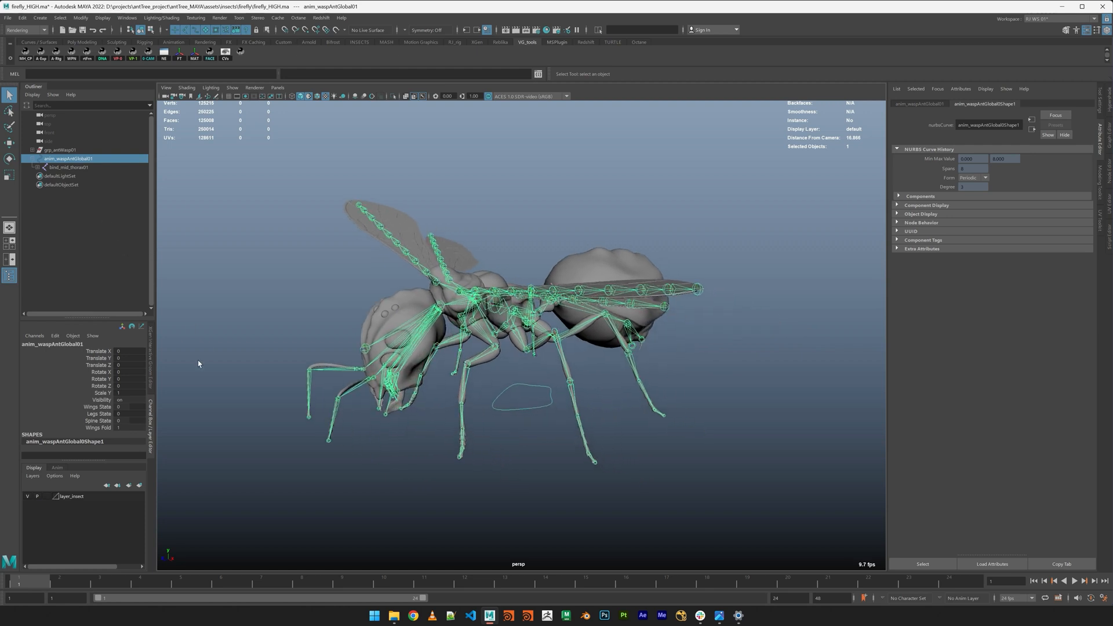
# Test the control's Wings State attribute on the firefly's wings and undo the change
pyautogui.click(96, 407)
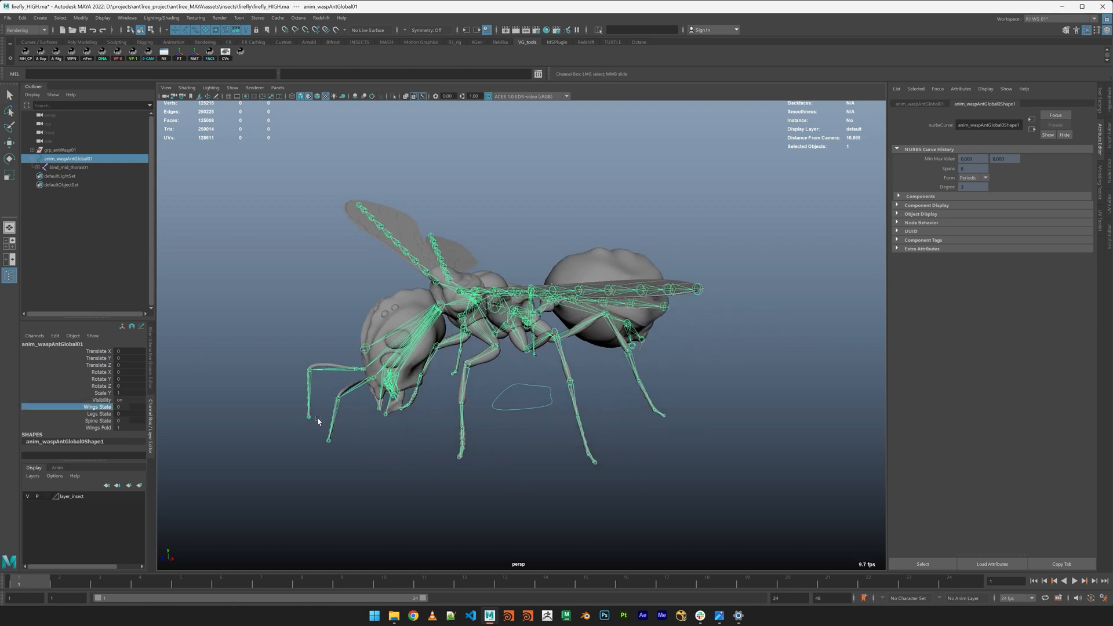
pyautogui.keyDown('alt'); pyautogui.moveTo(318, 421); pyautogui.dragTo(486, 406); pyautogui.keyUp('alt')
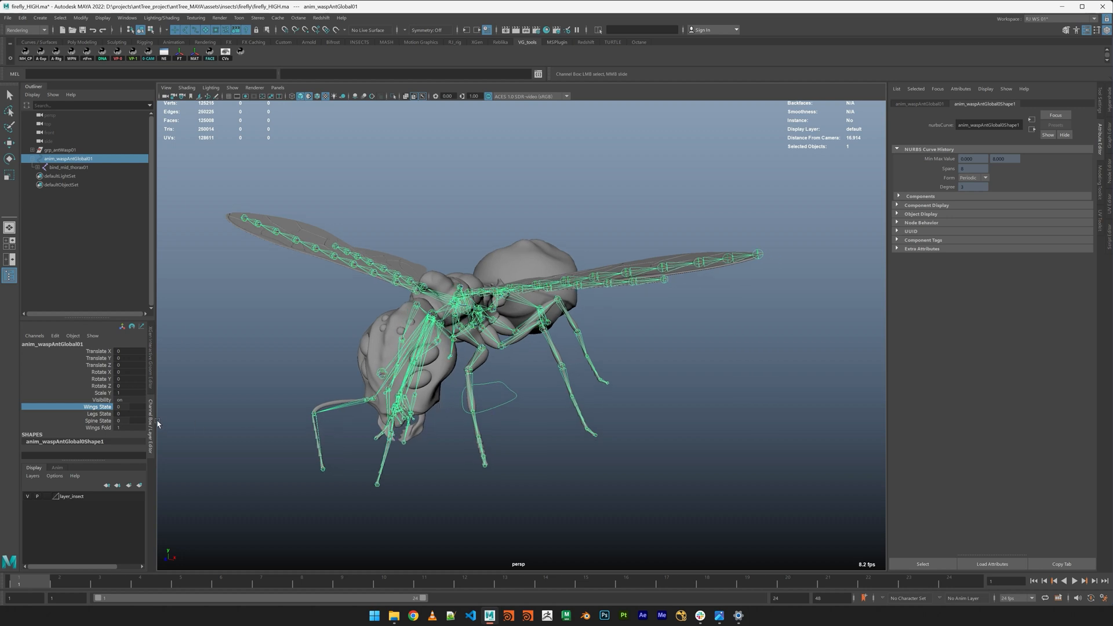
pyautogui.moveTo(450, 406)
pyautogui.mouseDown(button='middle')
pyautogui.moveTo(461, 403)
pyautogui.moveTo(438, 406)
pyautogui.mouseUp(button='middle')
pyautogui.hotkey('ctrl', 'z')
# Test the Legs State attribute through its range, viewing the leg poses from several angles, and return it to 0
pyautogui.click(100, 414)
pyautogui.scroll(-1, 534, 400)
pyautogui.moveTo(534, 400); pyautogui.dragTo(571, 402, button='middle')
pyautogui.moveTo(644, 406)
pyautogui.keyDown('alt'); pyautogui.mouseDown()
pyautogui.moveTo(590, 392)
pyautogui.moveTo(631, 408)
pyautogui.mouseUp(); pyautogui.keyUp('alt')
pyautogui.moveTo(630, 408); pyautogui.dragTo(583, 415, button='middle')
pyautogui.keyDown('alt'); pyautogui.moveTo(538, 418); pyautogui.dragTo(551, 397); pyautogui.keyUp('alt')
pyautogui.moveTo(551, 397); pyautogui.dragTo(242, 399, button='middle')
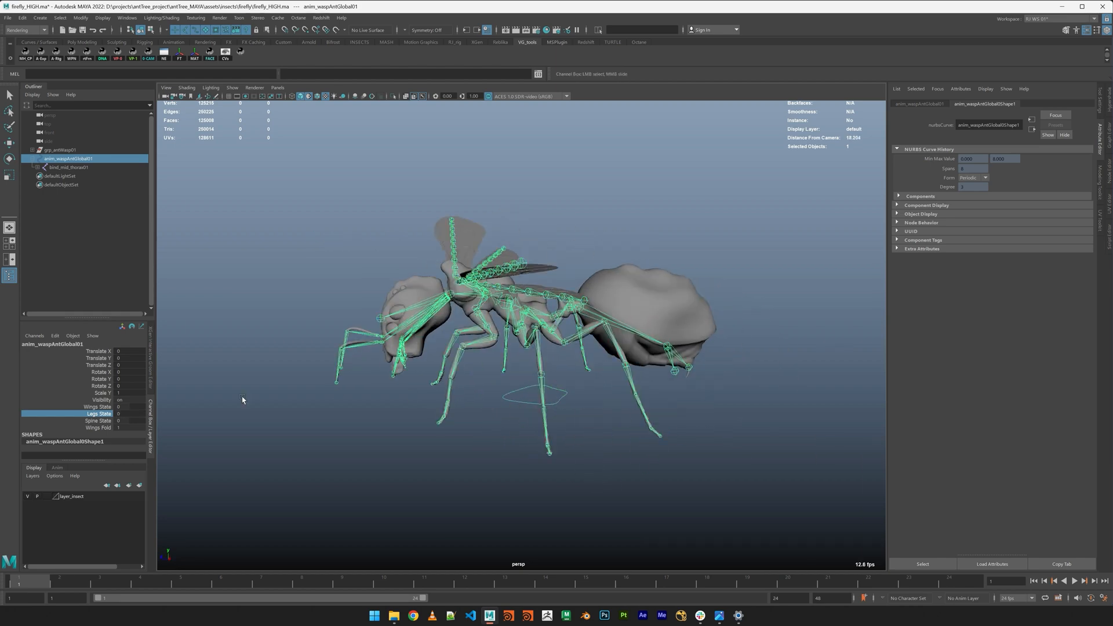
# Test the Spine State attribute by bending the firefly's abdomen upward, and reset it to 0
pyautogui.click(104, 421)
pyautogui.moveTo(499, 426)
pyautogui.mouseDown(button='middle')
pyautogui.moveTo(525, 426)
pyautogui.moveTo(467, 412)
pyautogui.moveTo(510, 411)
pyautogui.moveTo(490, 415)
pyautogui.mouseUp(button='middle')
pyautogui.click(140, 421)
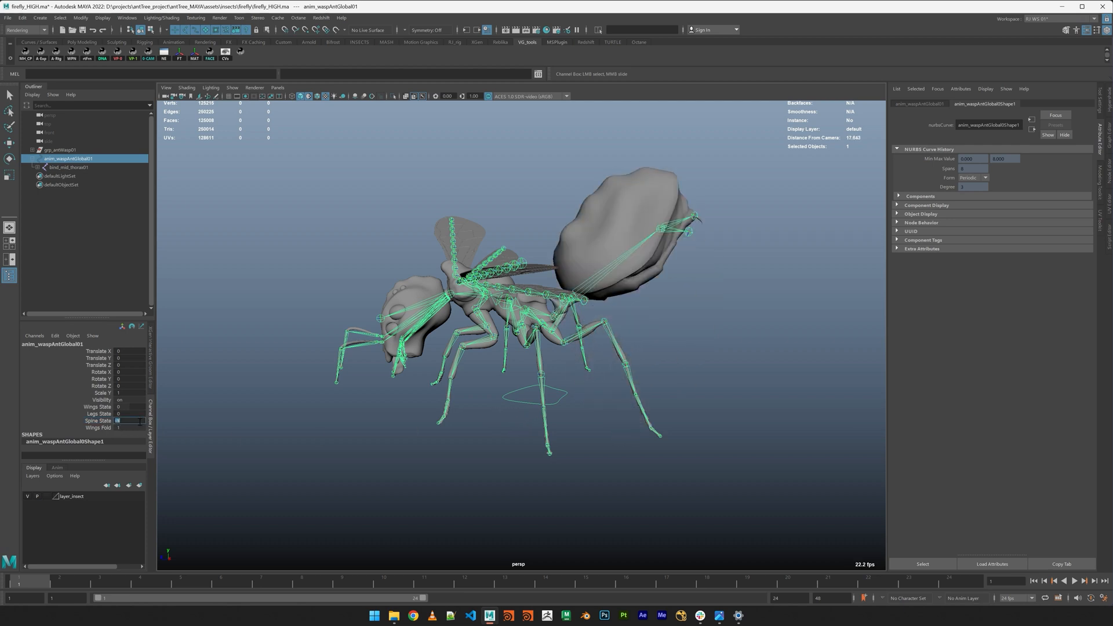
pyautogui.write('0')
pyautogui.press('Return')
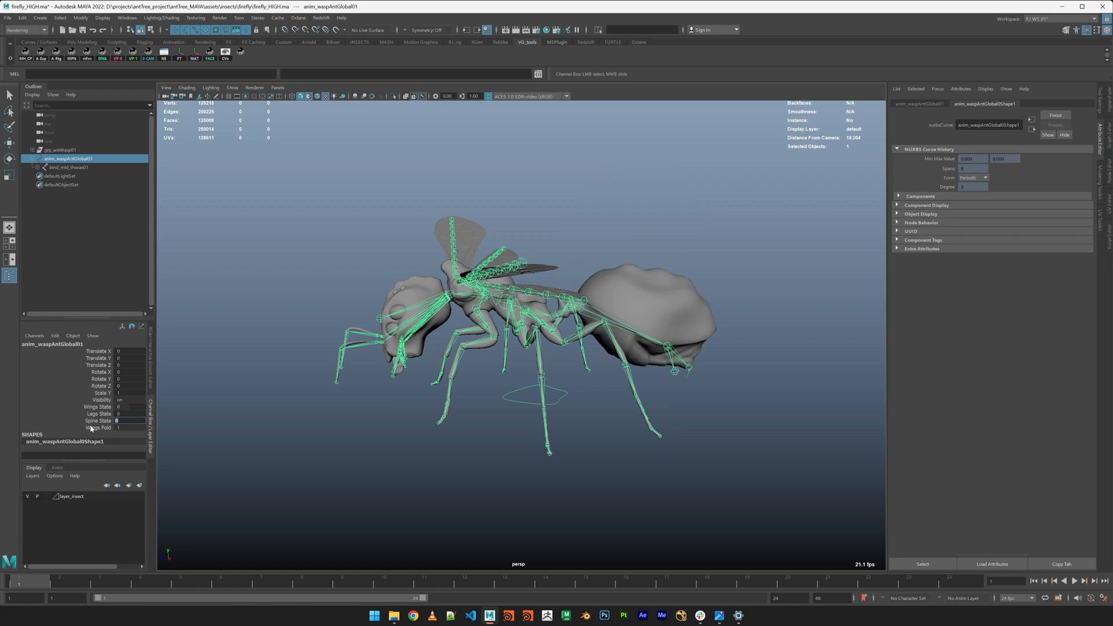
# Test the Wings Fold attribute from different angles and leave it at 0 with the wings folded over the body
pyautogui.click(91, 428)
pyautogui.keyDown('alt'); pyautogui.moveTo(408, 379); pyautogui.dragTo(469, 399); pyautogui.keyUp('alt')
pyautogui.moveTo(490, 398); pyautogui.dragTo(473, 397, button='middle')
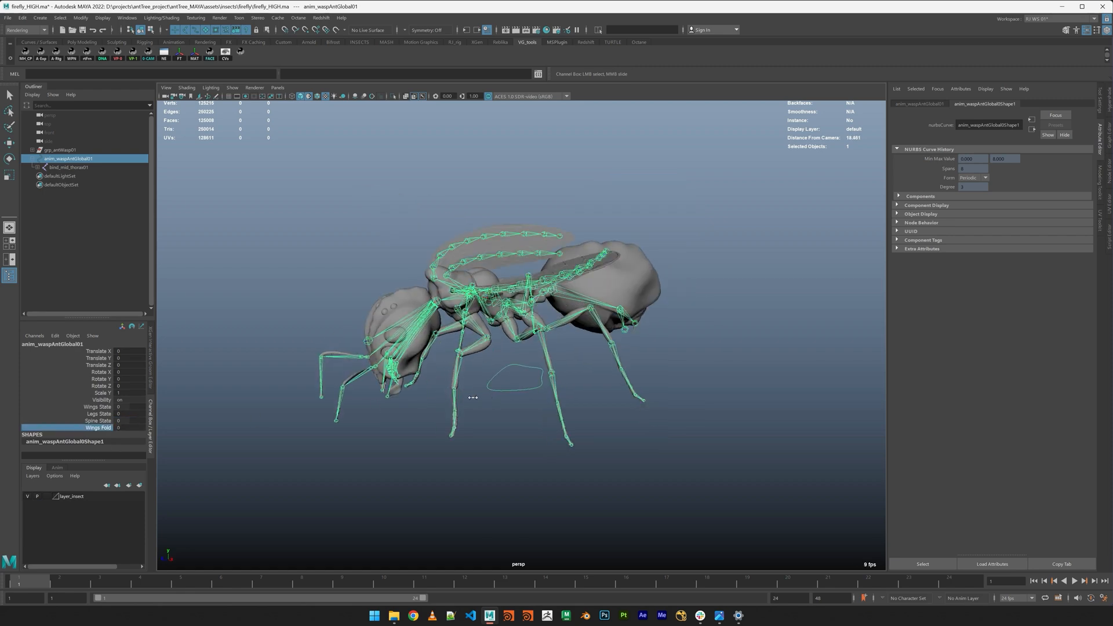
pyautogui.moveTo(659, 380)
pyautogui.keyDown('alt'); pyautogui.mouseDown()
pyautogui.moveTo(688, 303)
pyautogui.moveTo(643, 391)
pyautogui.moveTo(691, 367)
pyautogui.moveTo(677, 376)
pyautogui.mouseUp(); pyautogui.keyUp('alt')
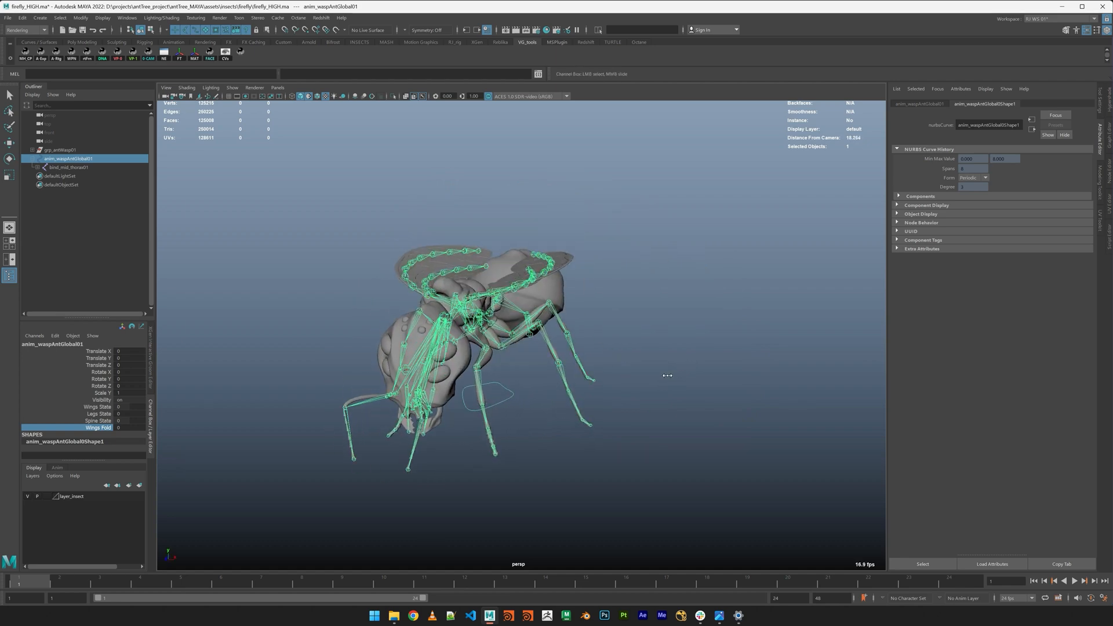
pyautogui.moveTo(639, 378); pyautogui.dragTo(675, 384, button='middle')
pyautogui.keyDown('alt'); pyautogui.moveTo(648, 381); pyautogui.dragTo(614, 387); pyautogui.keyUp('alt')
# Select the firefly's body mesh to examine its wireframe, and clear the selection
pyautogui.click(640, 318)
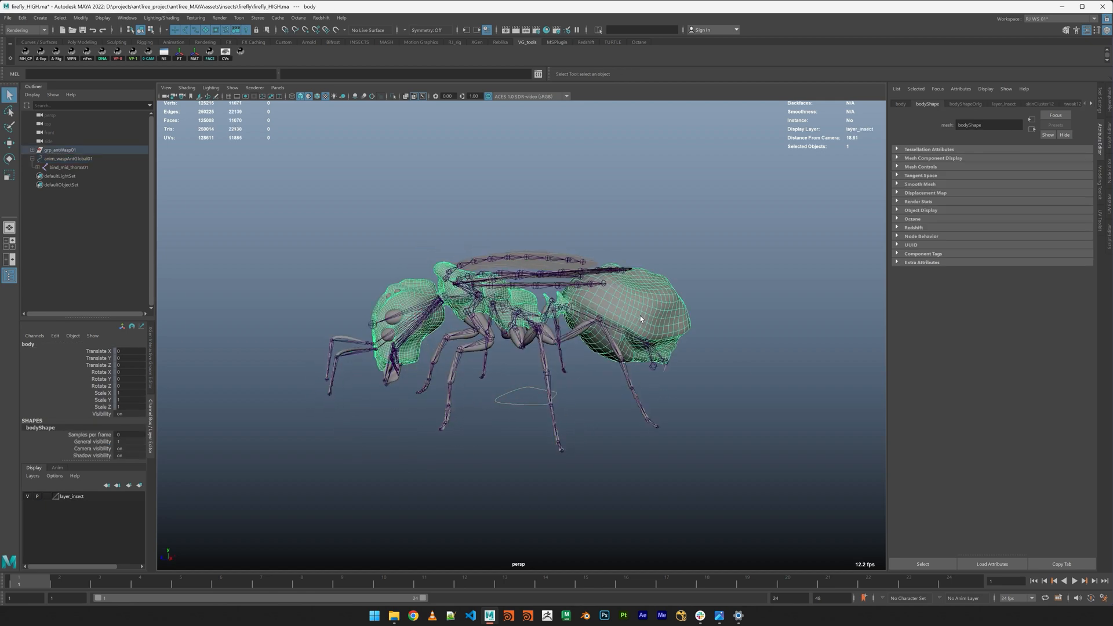
pyautogui.keyDown('alt'); pyautogui.moveTo(640, 319); pyautogui.dragTo(693, 364); pyautogui.keyUp('alt')
pyautogui.click(693, 364)
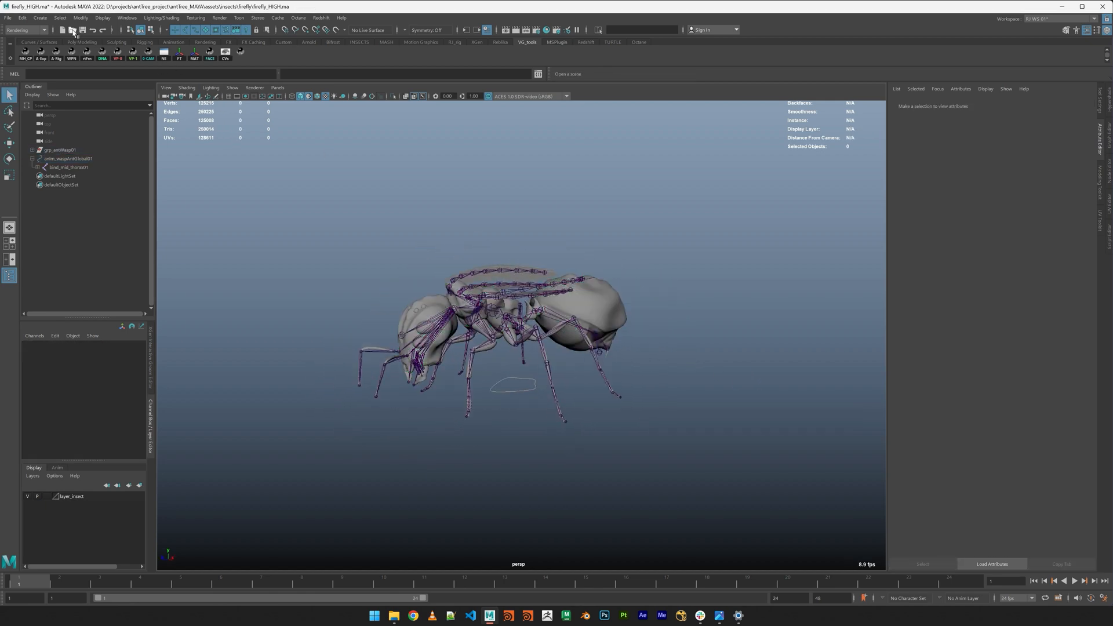
# Open the fireflies.0001.ma scene and make the hidden fireflies_points cards visible
pyautogui.click(72, 30)
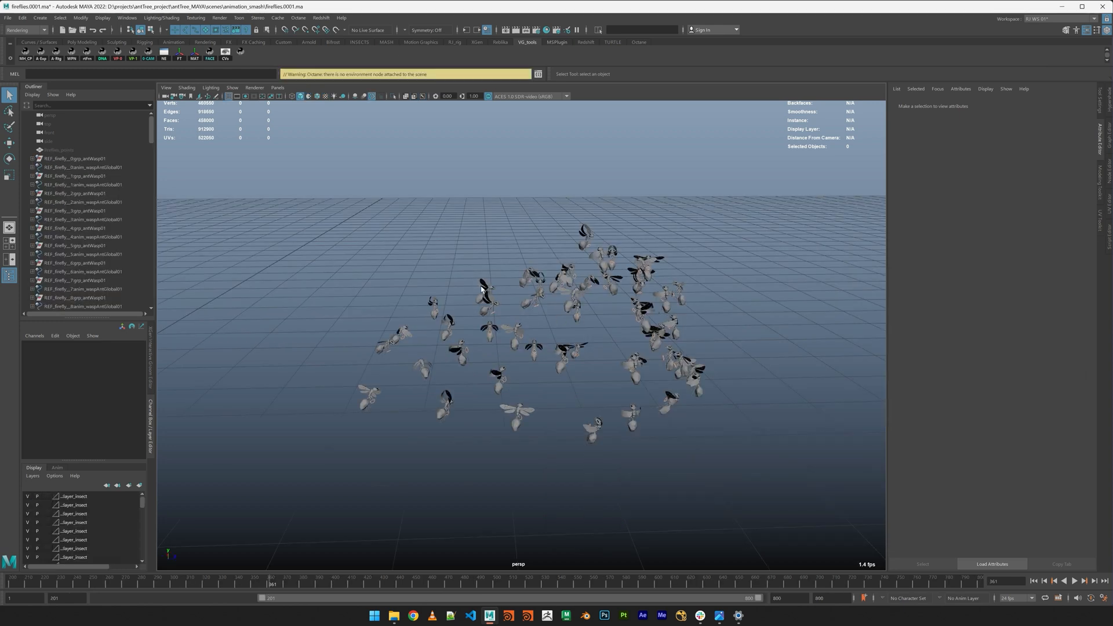
pyautogui.click(82, 150)
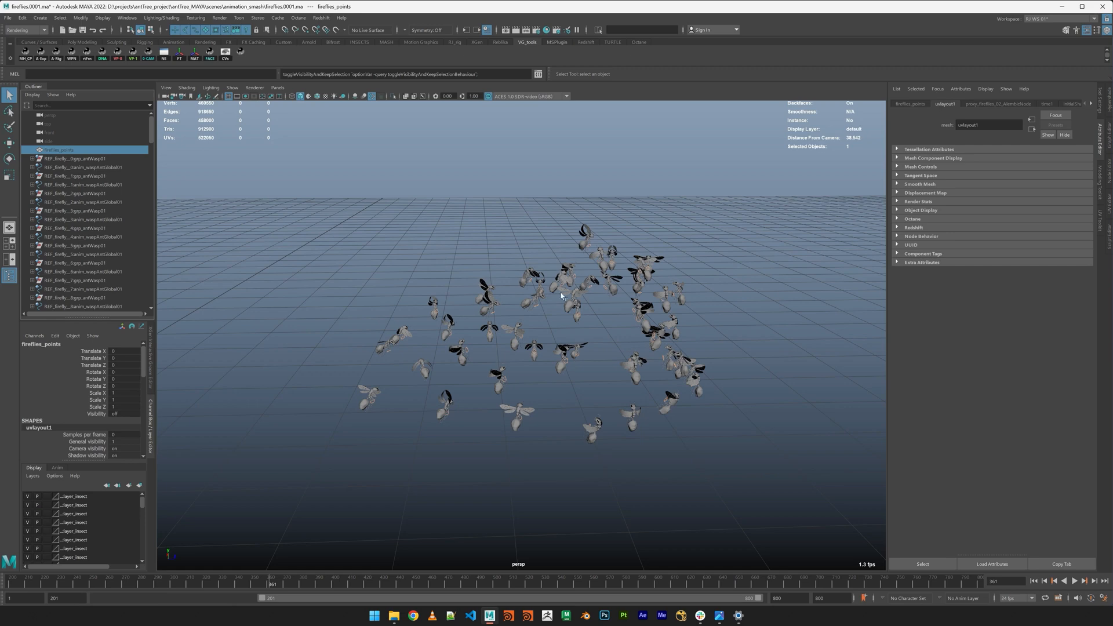
pyautogui.press('h')
pyautogui.keyDown('alt'); pyautogui.moveTo(562, 278); pyautogui.dragTo(587, 296); pyautogui.keyUp('alt')
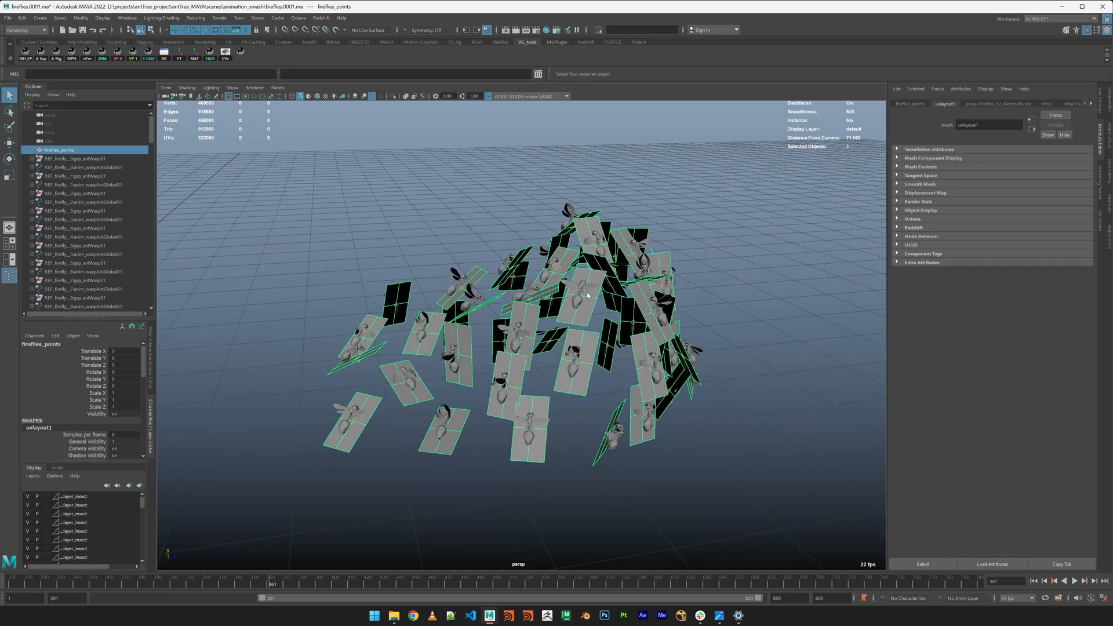
# Hide all referenced fireflies, from REF_firefly__0:grp_antWasp01 through REF_firefly__49:anim_waspAntGlobal01, leaving only the proxy cards
pyautogui.click(72, 159)
pyautogui.scroll(-15, 93, 244)
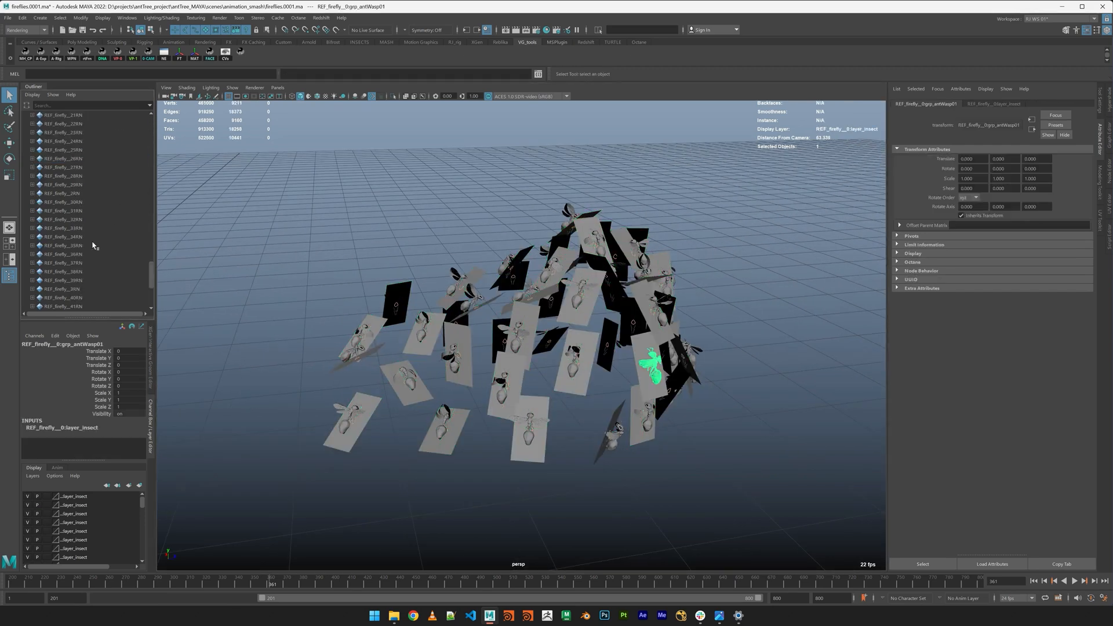
pyautogui.keyDown('shift'); pyautogui.click(75, 185); pyautogui.keyUp('shift')
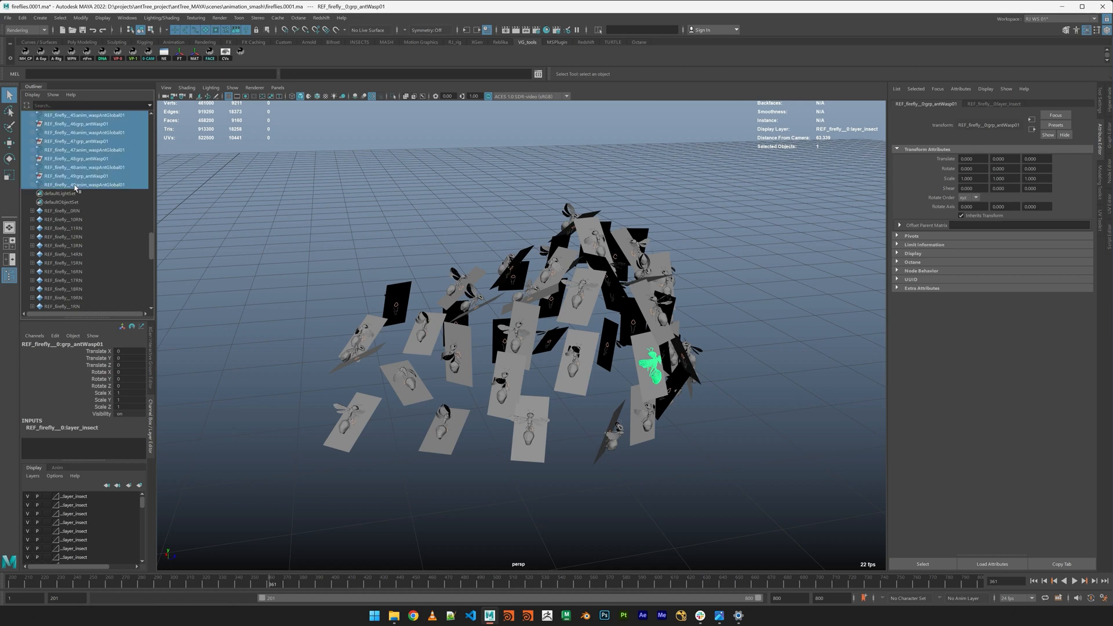
pyautogui.hotkey('ctrl', 'h')
pyautogui.keyDown('alt'); pyautogui.moveTo(696, 343); pyautogui.dragTo(720, 300); pyautogui.keyUp('alt')
pyautogui.click(721, 300)
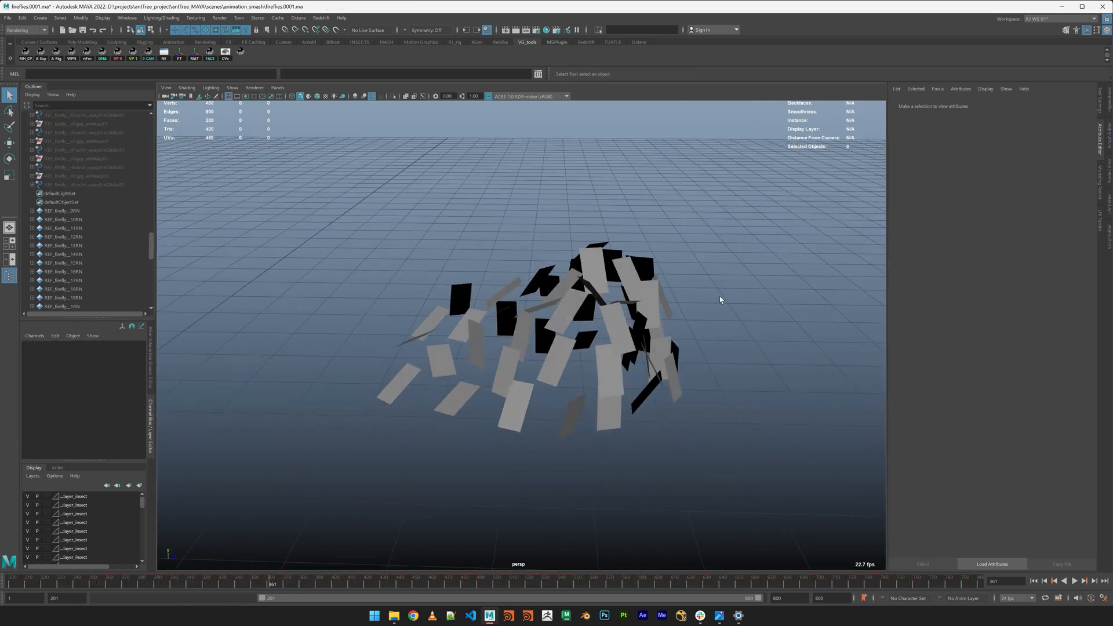
# Select the fireflies_points cards, play their animation and examine their spread at frame 395
pyautogui.click(612, 307)
pyautogui.keyDown('alt'); pyautogui.moveTo(612, 307); pyautogui.dragTo(360, 362); pyautogui.keyUp('alt')
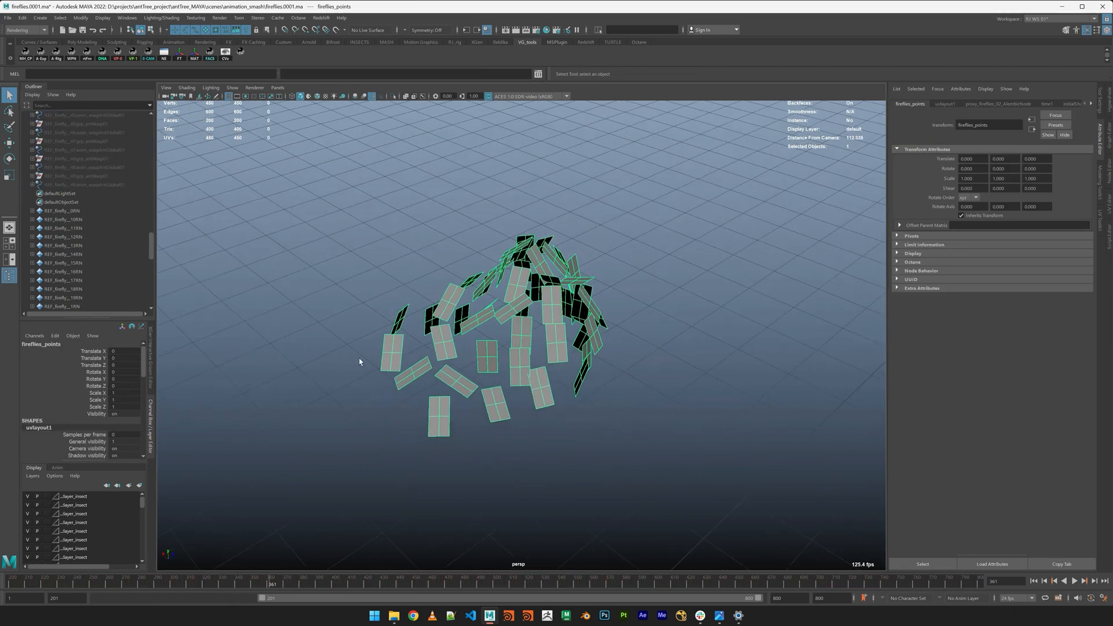
pyautogui.hotkey('alt', 'v')
pyautogui.click(326, 582)
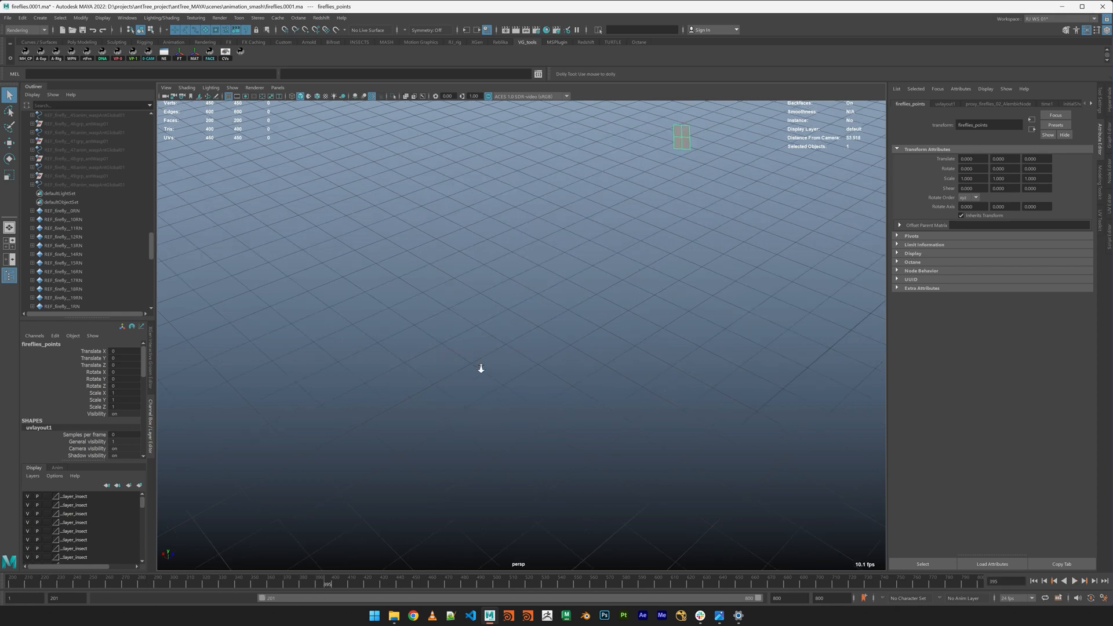
pyautogui.press('f')
pyautogui.keyDown('alt'); pyautogui.moveTo(471, 332); pyautogui.dragTo(539, 382); pyautogui.keyUp('alt')
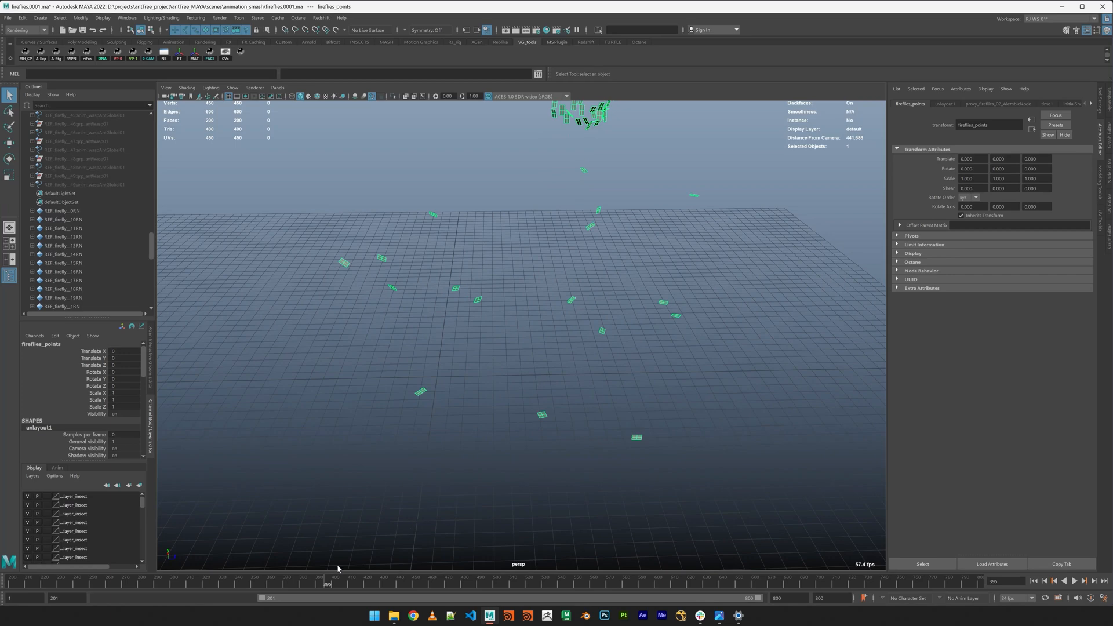
# Play the cards' flight onto the creature's shape near the end of the timeline and return to frame 201
pyautogui.hotkey('alt', 'v')
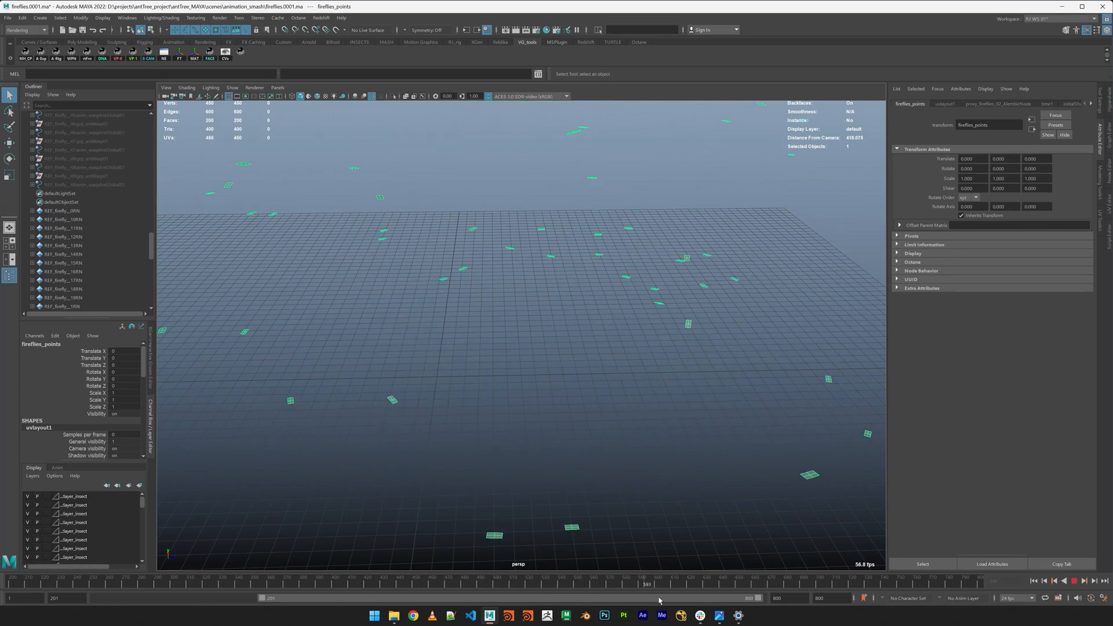
pyautogui.hotkey('alt', 'v')
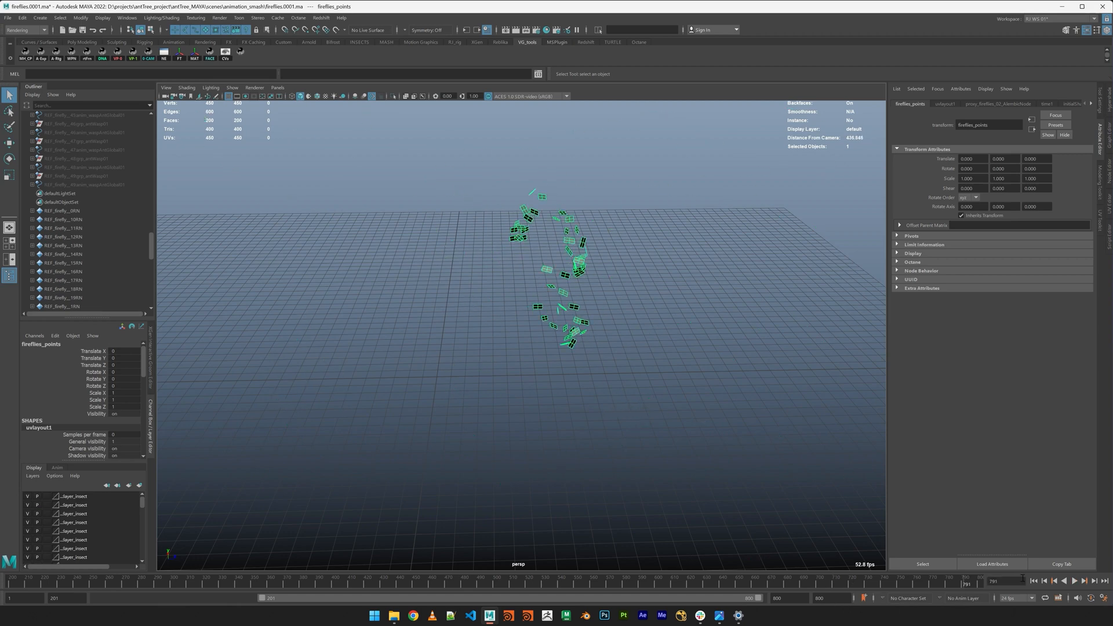
pyautogui.click(1034, 580)
pyautogui.scroll(3, 302, 247)
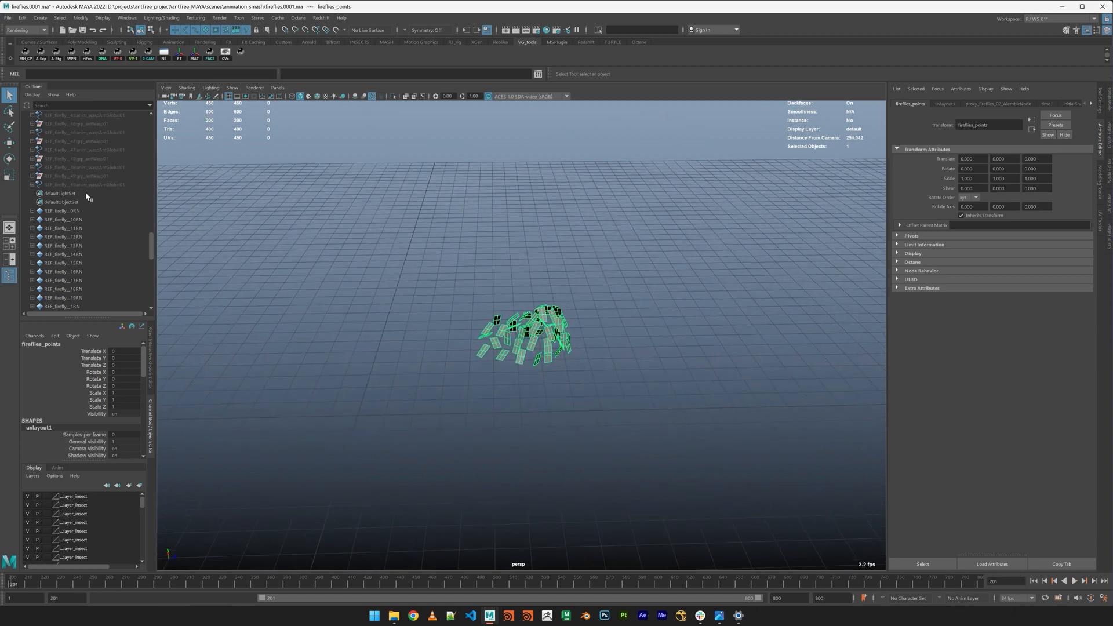
# Toggle the fireflies_points visibility, select all hidden REF_firefly groups and controls through REF_firefly__49 and show them again
pyautogui.scroll(15, 88, 196)
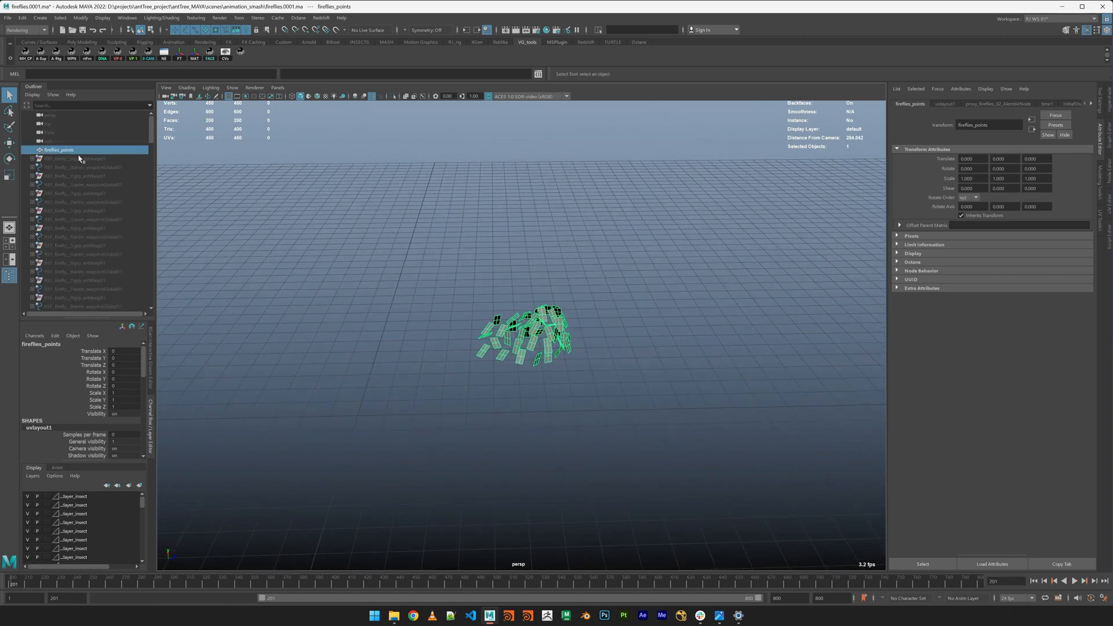
pyautogui.press('h')
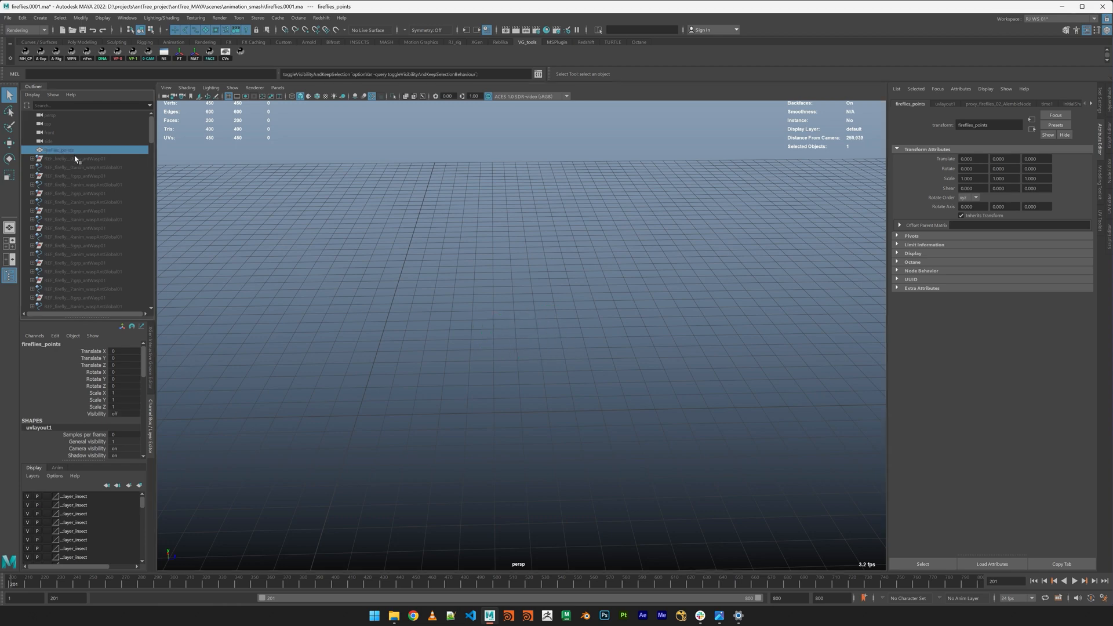
pyautogui.click(76, 158)
pyautogui.scroll(-15, 87, 197)
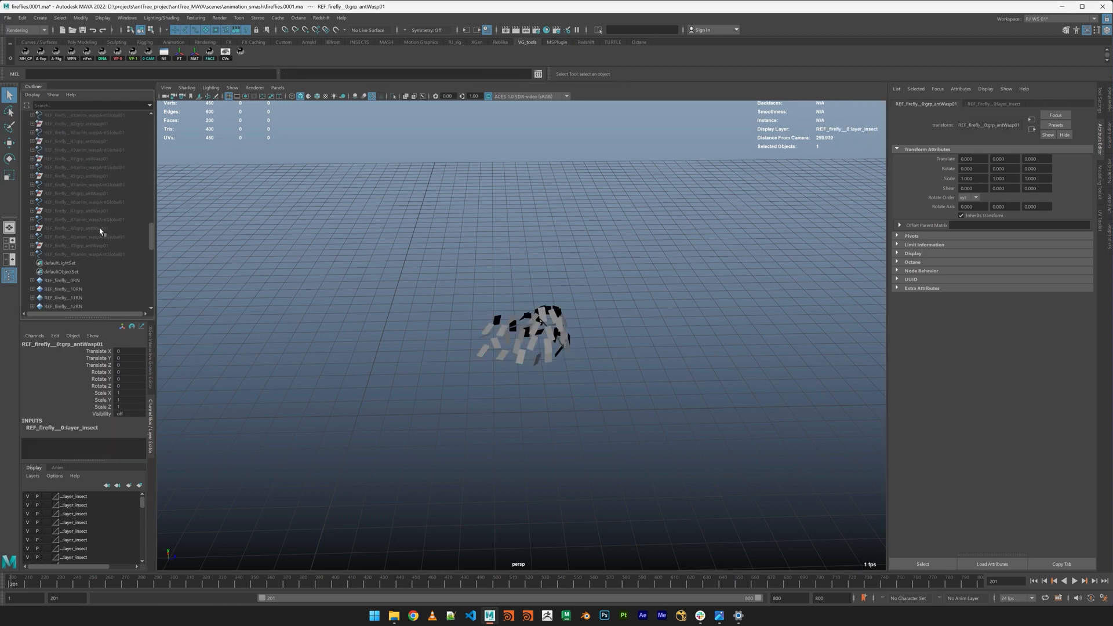
pyautogui.keyDown('shift'); pyautogui.click(80, 254); pyautogui.keyUp('shift')
pyautogui.press('f')
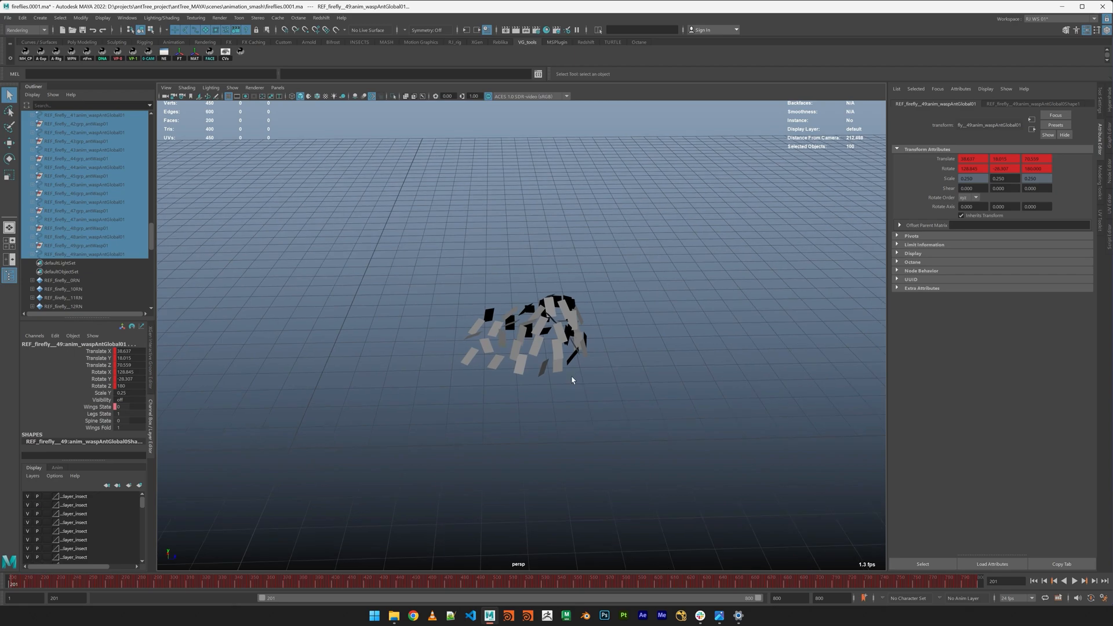
pyautogui.press('h')
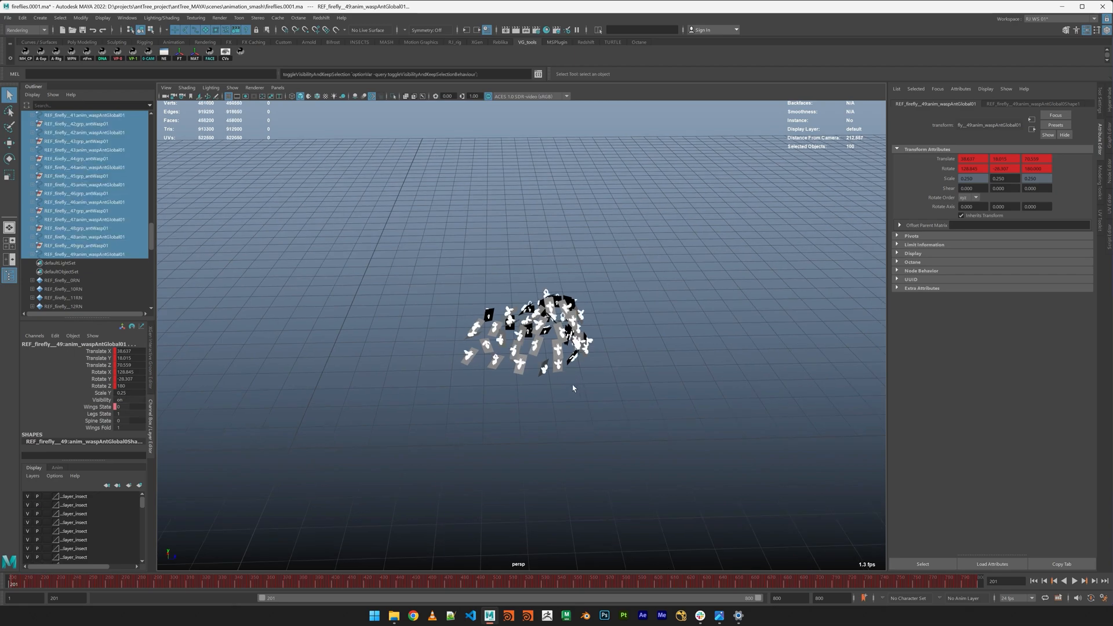
# Examine from up close how the fireflies sit on their proxy cards at frame 201
pyautogui.press('f')
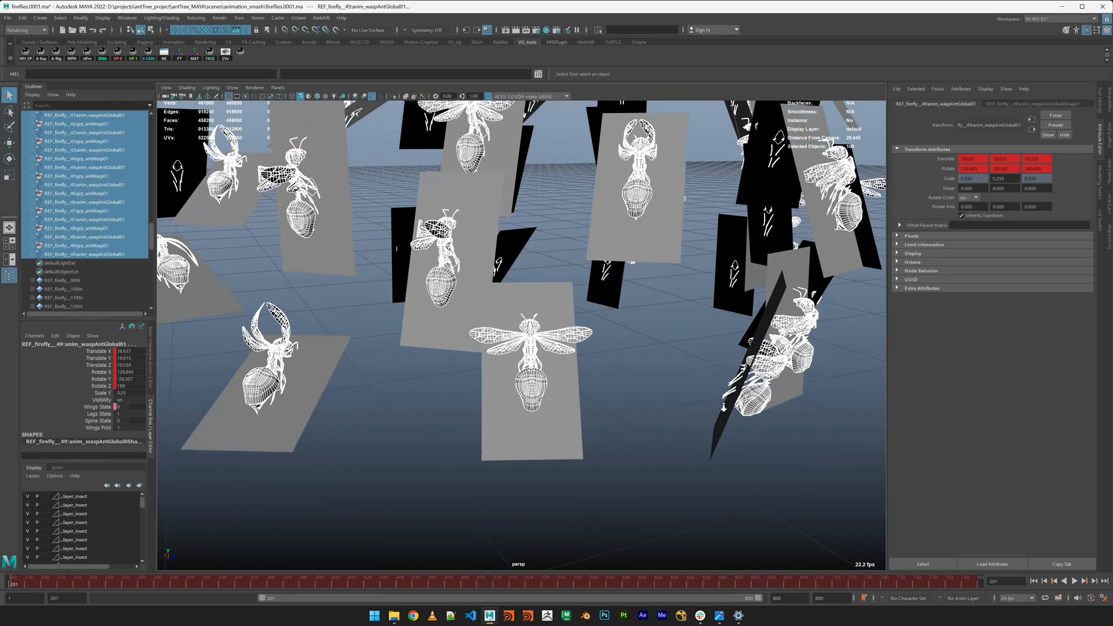
pyautogui.scroll(-4, 402, 291)
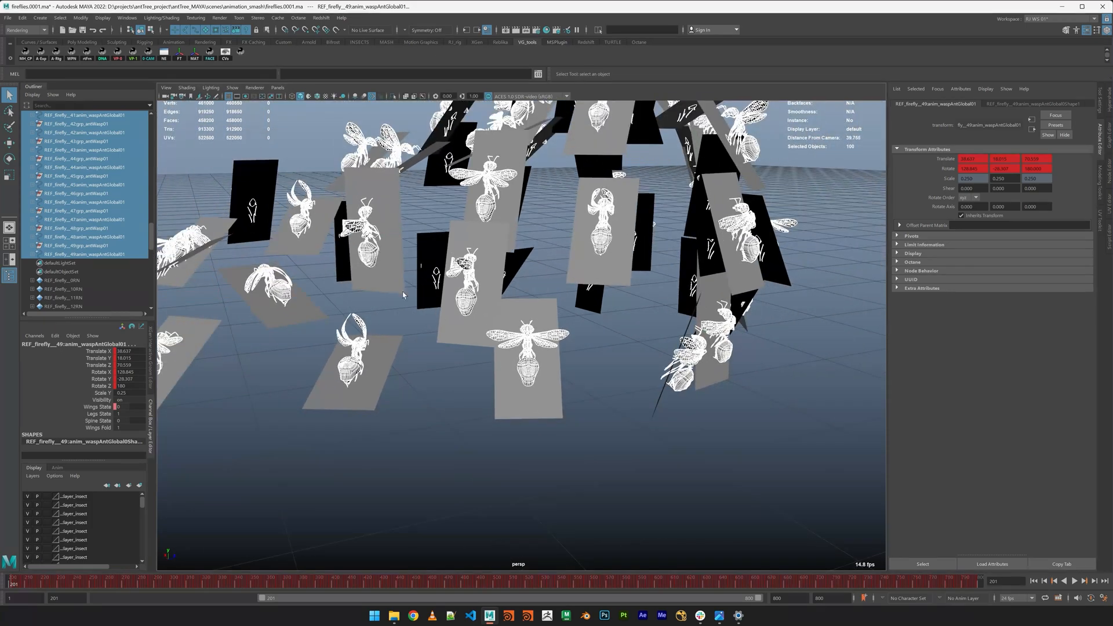
pyautogui.keyDown('alt'); pyautogui.moveTo(585, 387); pyautogui.dragTo(579, 358); pyautogui.keyUp('alt')
pyautogui.scroll(-2, 544, 404)
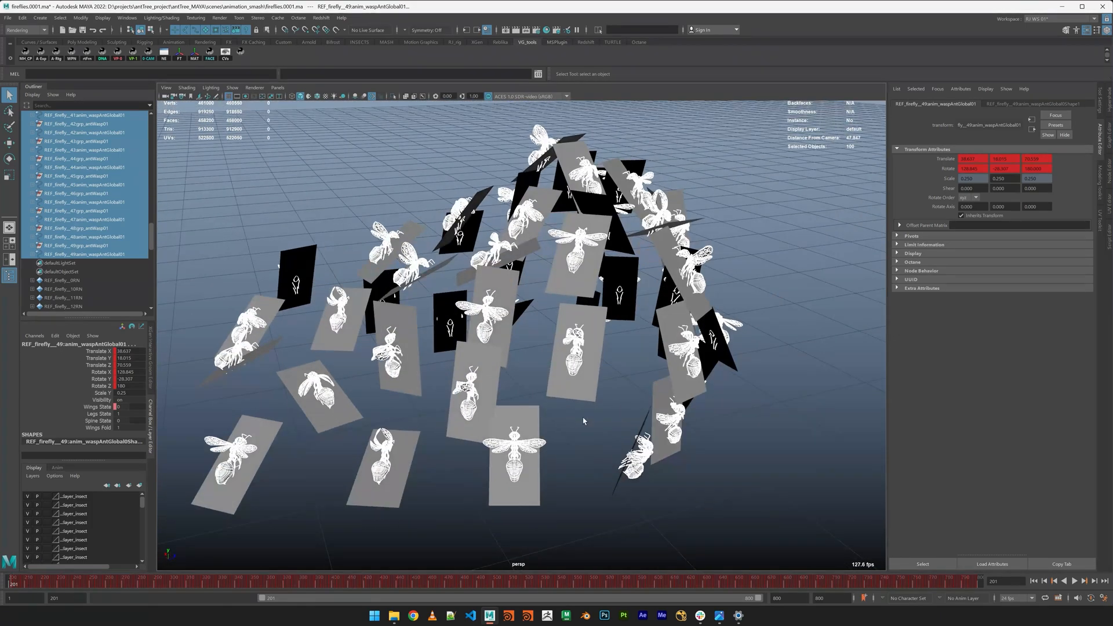
# Select the fireflies_points cards and bring up the list of available rigging constraints
pyautogui.click(583, 421)
pyautogui.scroll(3, 661, 358)
pyautogui.click(649, 352)
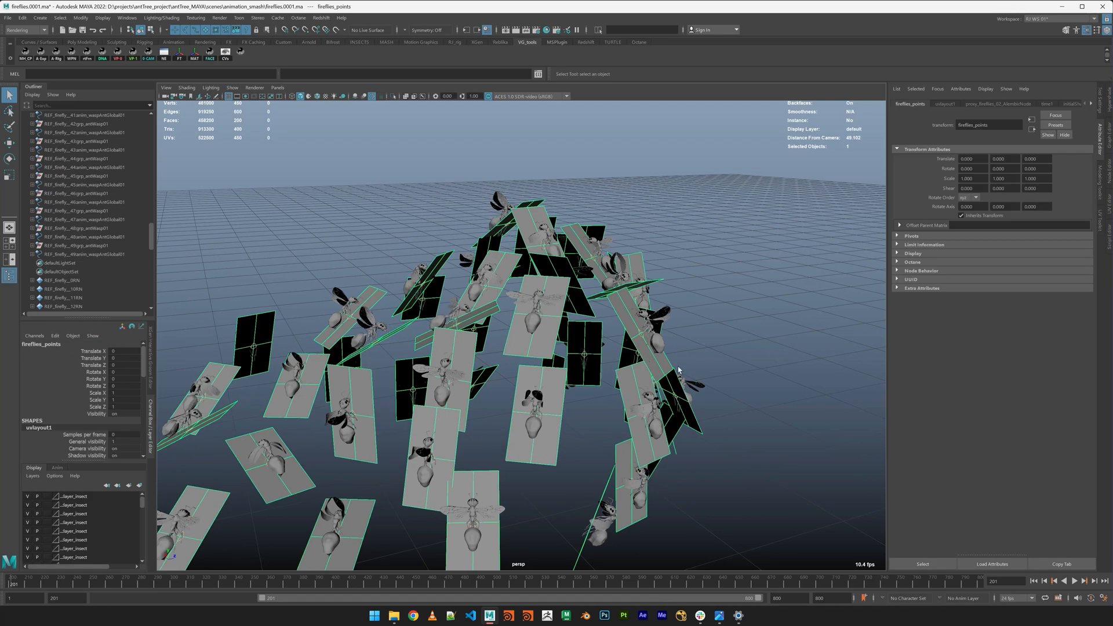
pyautogui.keyDown('alt'); pyautogui.moveTo(648, 353); pyautogui.dragTo(543, 419); pyautogui.keyUp('alt')
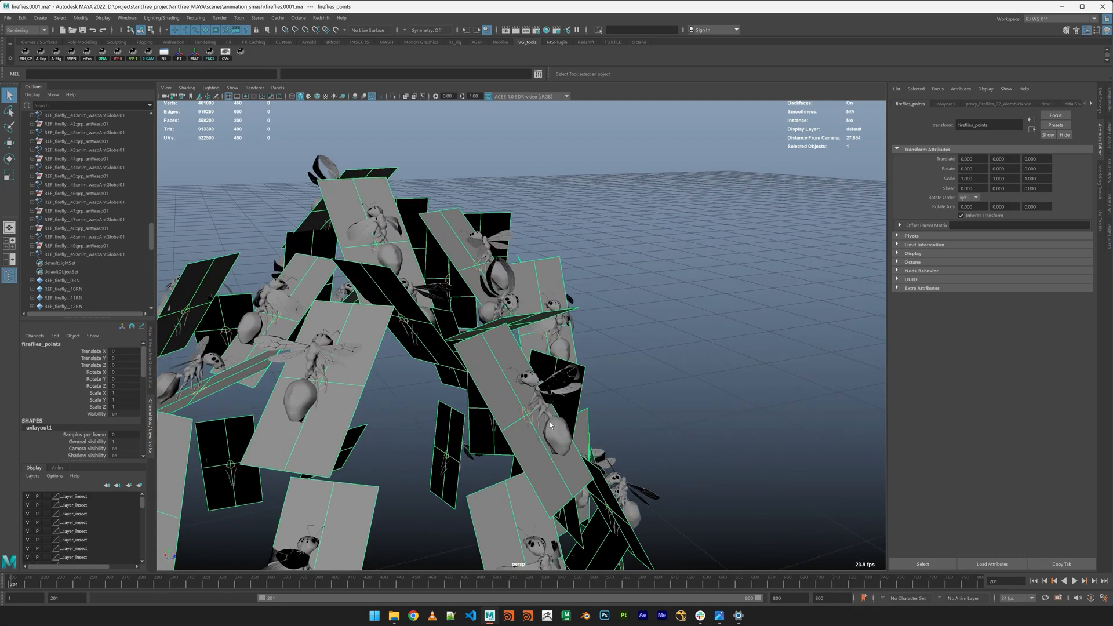
pyautogui.keyDown('alt'); pyautogui.moveTo(540, 428); pyautogui.dragTo(473, 302, button='right'); pyautogui.keyUp('alt')
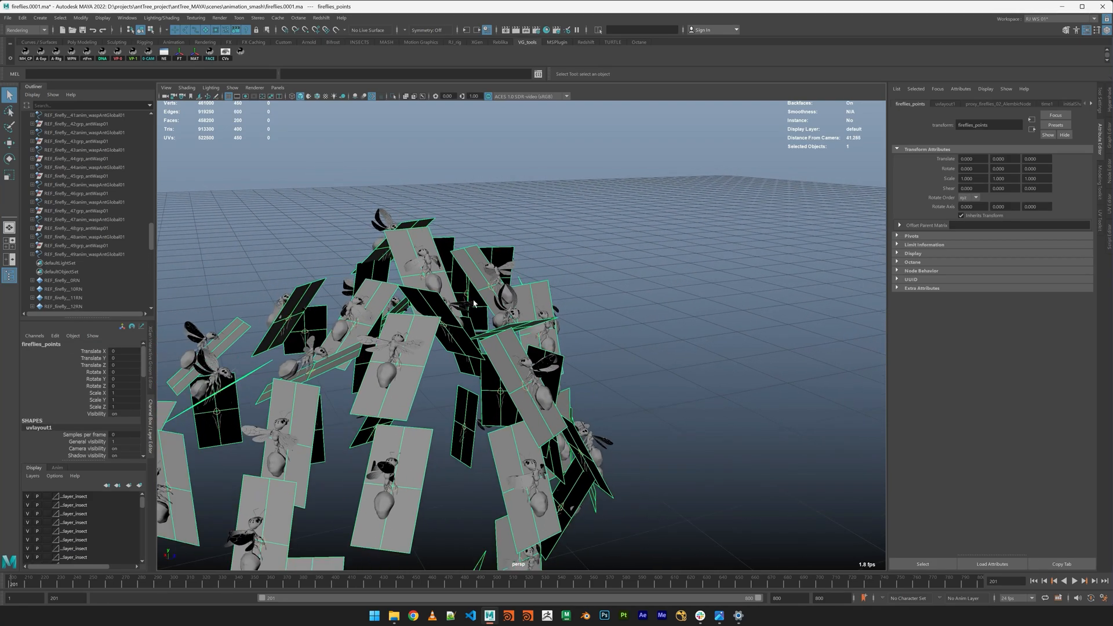
pyautogui.press('F3')
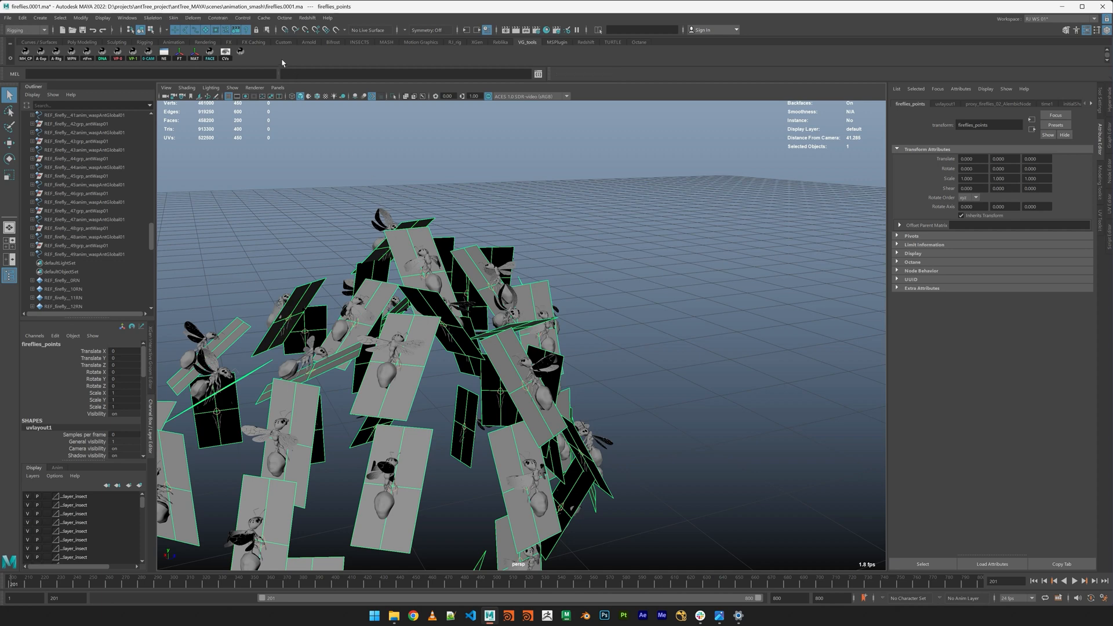
pyautogui.click(218, 18)
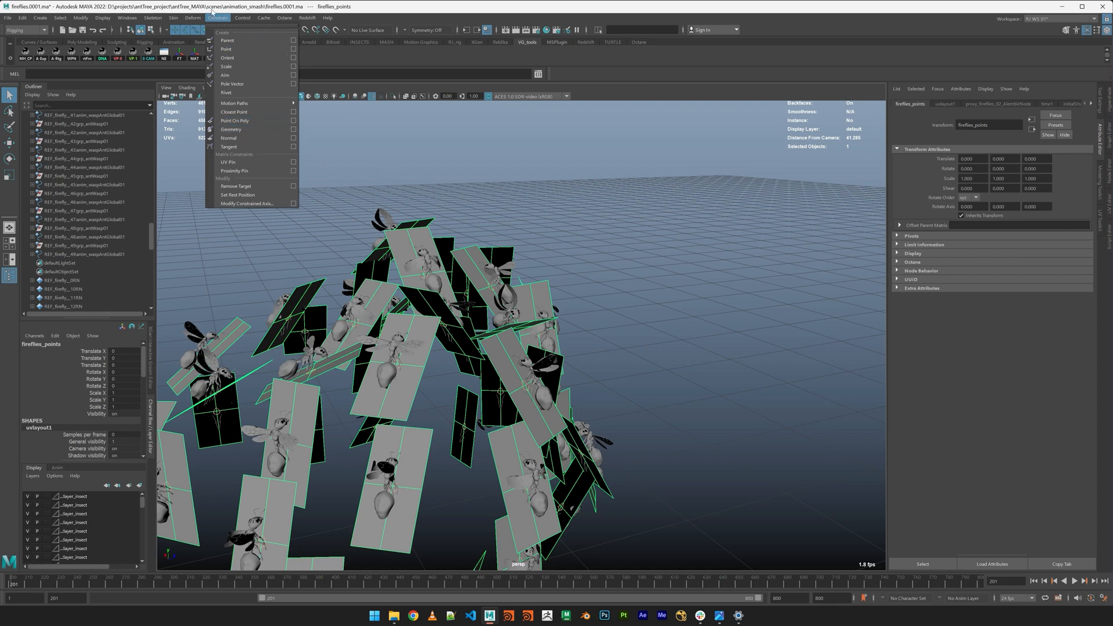
pyautogui.click(214, 16)
# Scrub the animation to frame 373 and examine how the fireflies fly with their proxy cards
pyautogui.scroll(-3, 547, 294)
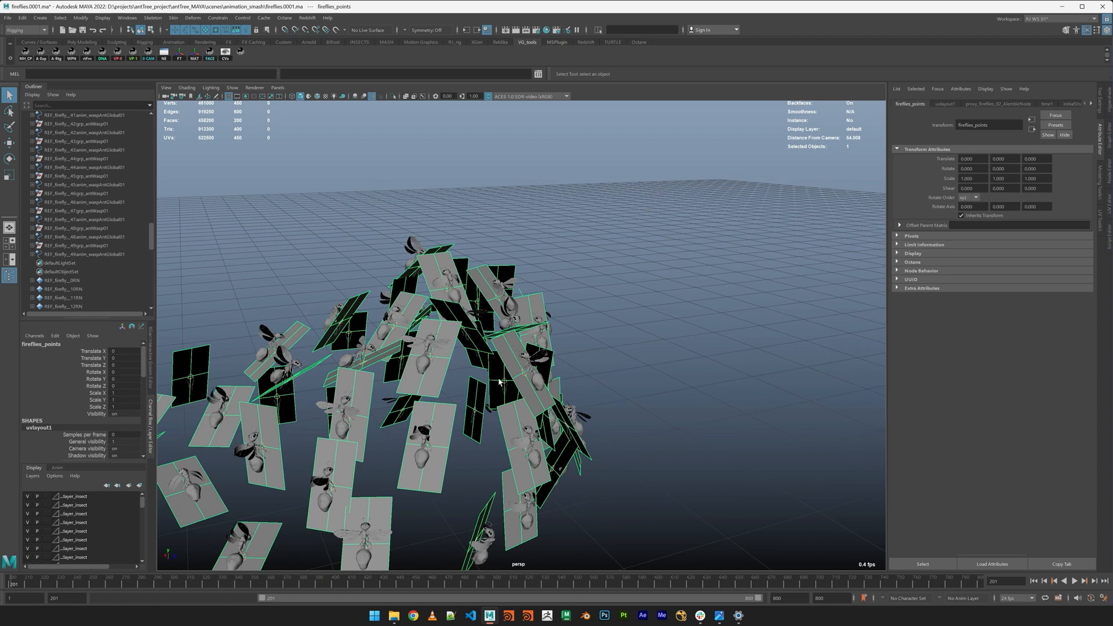
pyautogui.scroll(-5, 499, 381)
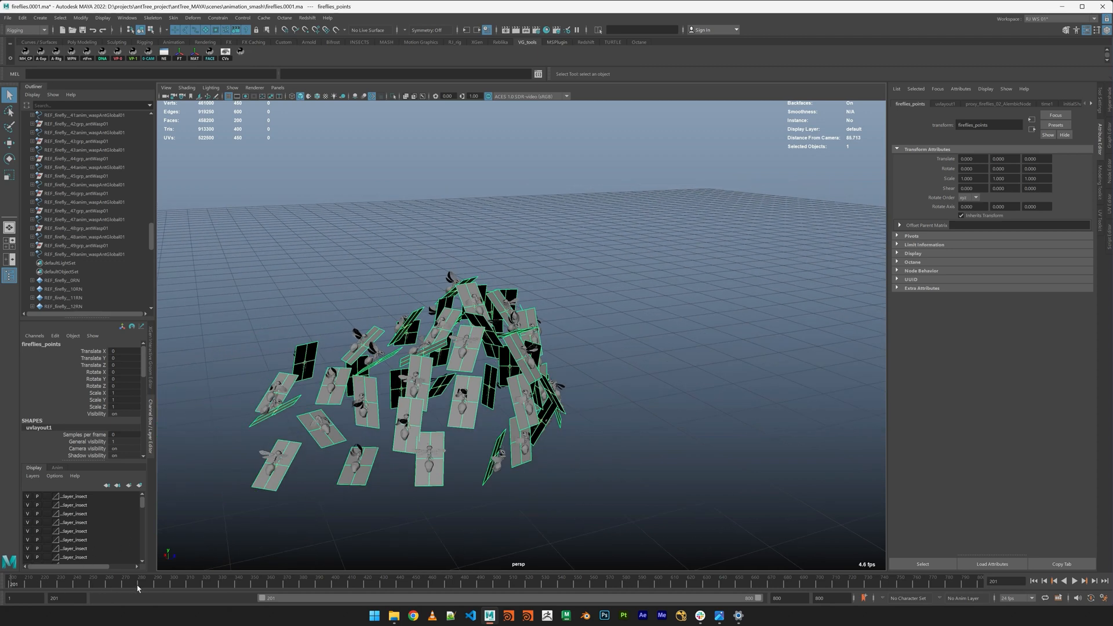
pyautogui.moveTo(138, 589); pyautogui.dragTo(292, 573)
pyautogui.keyDown('alt'); pyautogui.moveTo(256, 290); pyautogui.dragTo(175, 250, button='right'); pyautogui.keyUp('alt')
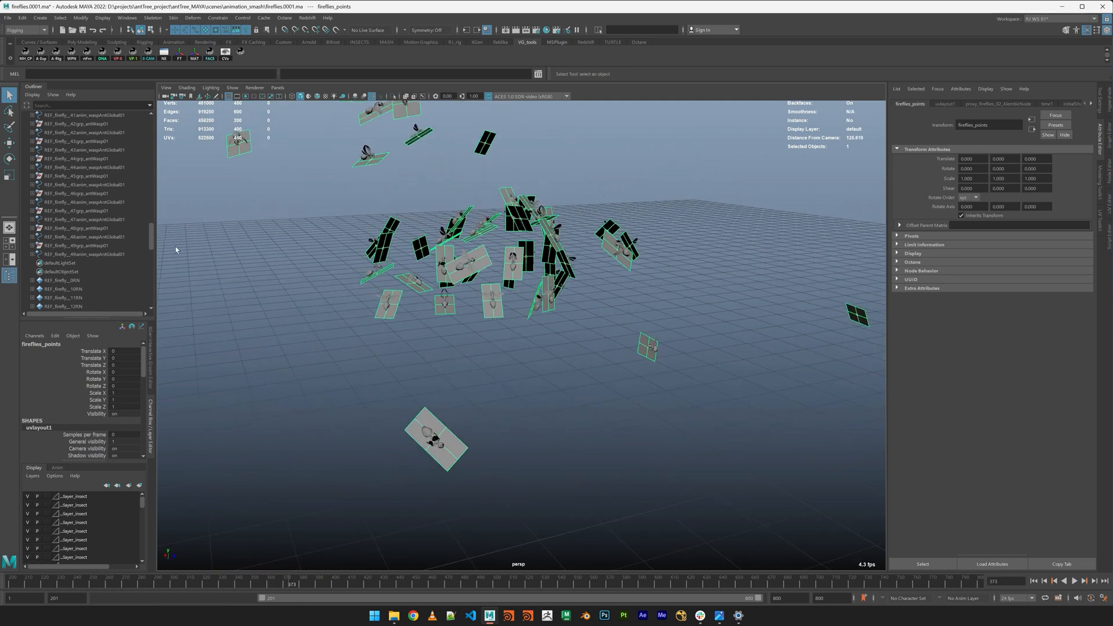
# Hide the fireflies_points cards and scrub to frame 403 so only the flying fireflies are displayed
pyautogui.scroll(15, 99, 226)
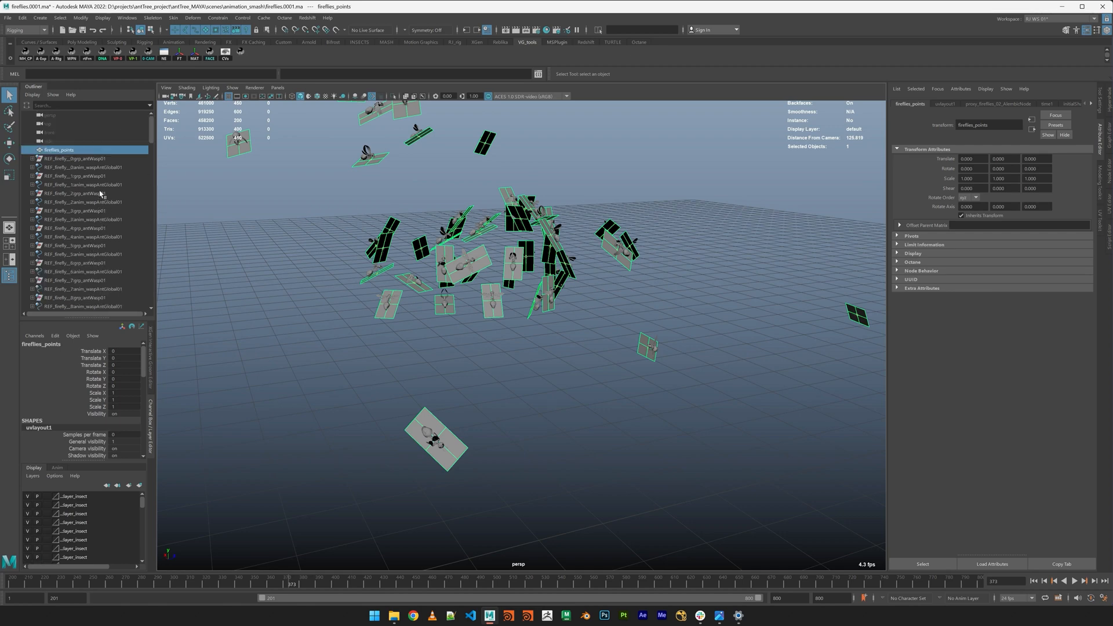
pyautogui.press('h')
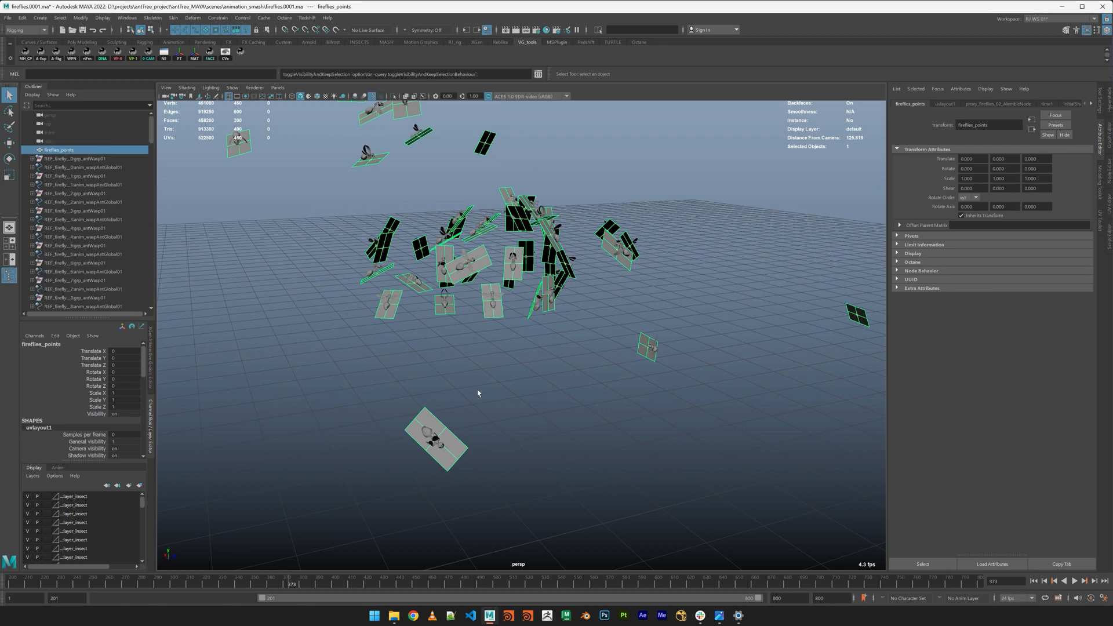
pyautogui.keyDown('alt'); pyautogui.moveTo(456, 371); pyautogui.dragTo(488, 407); pyautogui.keyUp('alt')
pyautogui.moveTo(284, 585); pyautogui.dragTo(339, 590)
pyautogui.keyDown('alt'); pyautogui.moveTo(509, 428); pyautogui.dragTo(512, 457, button='middle'); pyautogui.keyUp('alt')
pyautogui.keyDown('alt'); pyautogui.moveTo(690, 394); pyautogui.dragTo(338, 338, button='right'); pyautogui.keyUp('alt')
pyautogui.keyDown('alt'); pyautogui.moveTo(545, 347); pyautogui.dragTo(508, 411, button='middle'); pyautogui.keyUp('alt')
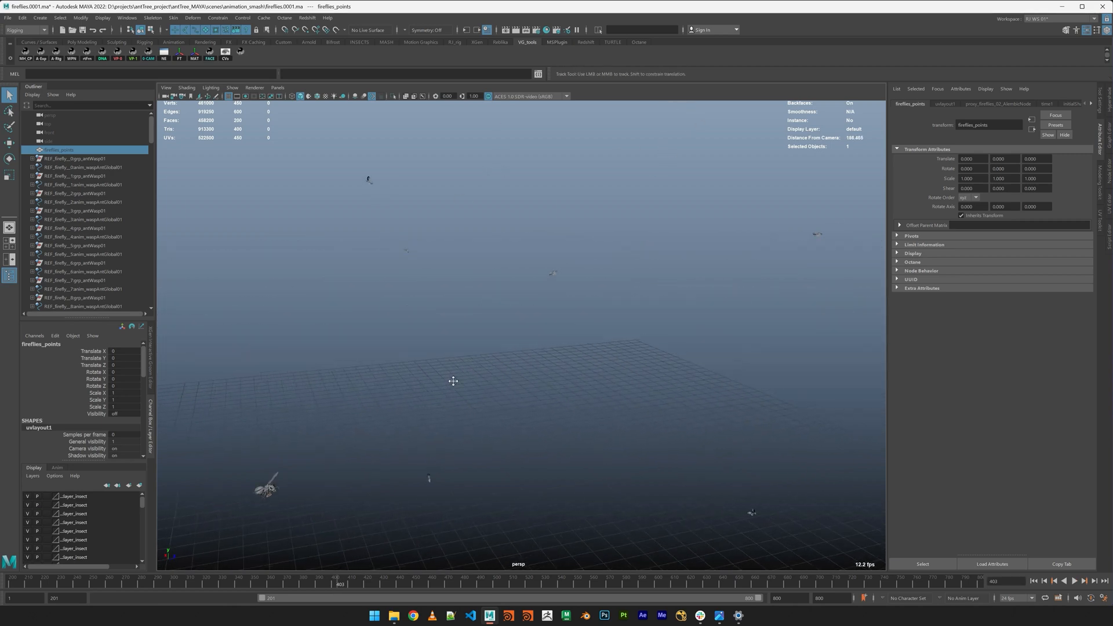
pyautogui.keyDown('alt'); pyautogui.moveTo(506, 375); pyautogui.dragTo(533, 399, button='right'); pyautogui.keyUp('alt')
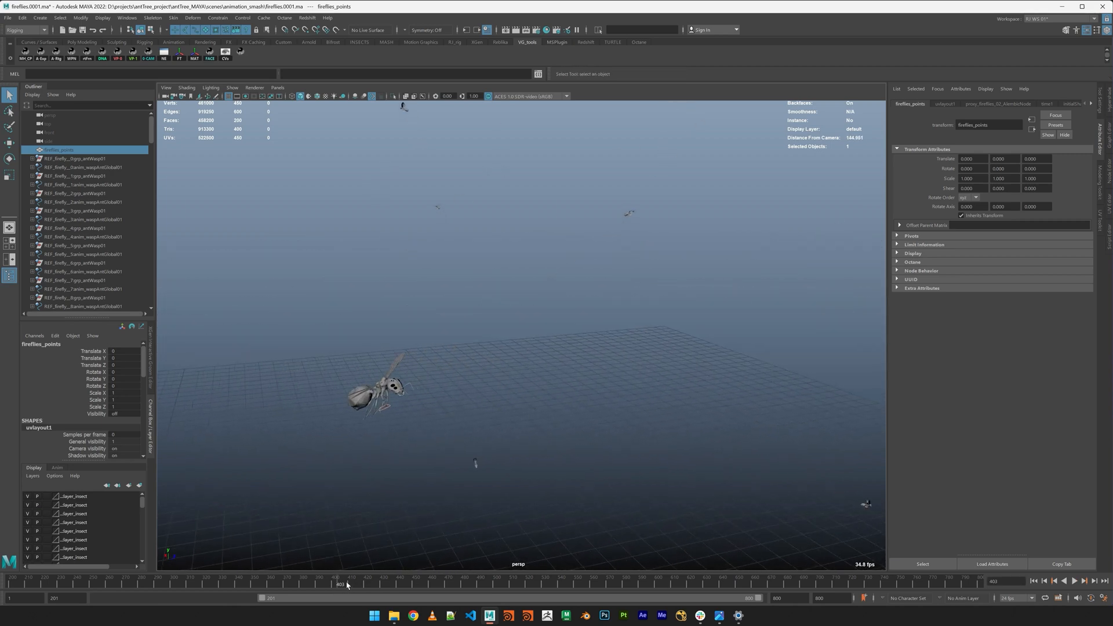
# Play the fireflies' flight, go back to frame 392 and examine one firefly up close
pyautogui.hotkey('alt', 'v')
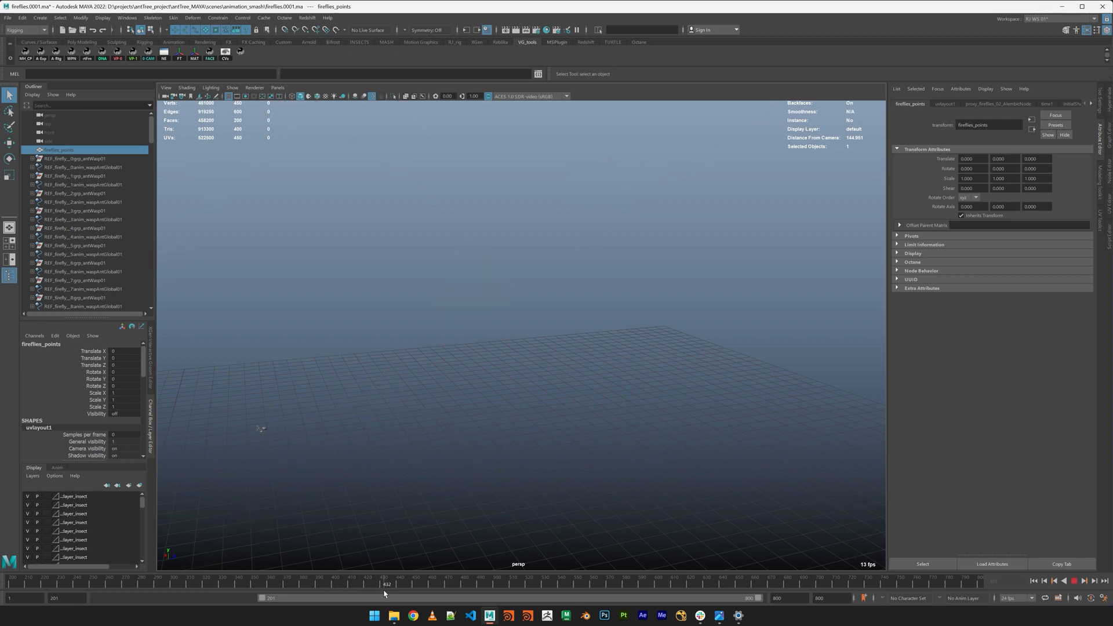
pyautogui.moveTo(334, 594); pyautogui.dragTo(320, 593)
pyautogui.keyDown('alt'); pyautogui.moveTo(405, 465); pyautogui.dragTo(423, 417, button='right'); pyautogui.keyUp('alt')
pyautogui.keyDown('alt'); pyautogui.moveTo(422, 418); pyautogui.dragTo(527, 320, button='middle'); pyautogui.keyUp('alt')
pyautogui.keyDown('alt'); pyautogui.moveTo(527, 320); pyautogui.dragTo(701, 293, button='right'); pyautogui.keyUp('alt')
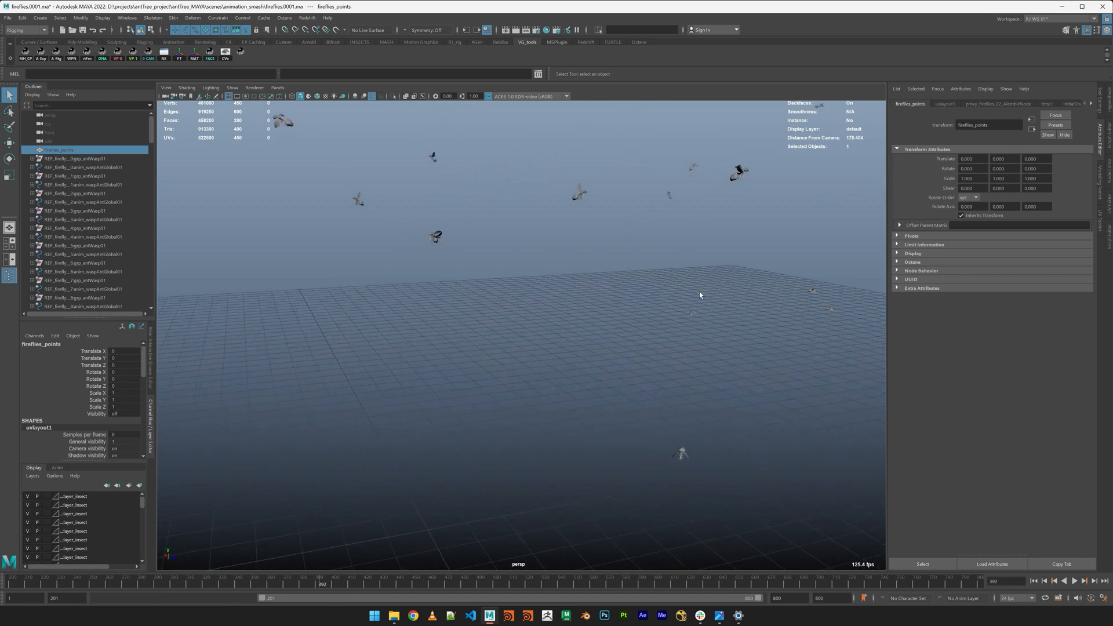
pyautogui.keyDown('alt'); pyautogui.moveTo(701, 293); pyautogui.dragTo(460, 346, button='middle'); pyautogui.keyUp('alt')
pyautogui.keyDown('alt'); pyautogui.moveTo(460, 346); pyautogui.dragTo(533, 350, button='right'); pyautogui.keyUp('alt')
pyautogui.keyDown('alt'); pyautogui.moveTo(450, 360); pyautogui.dragTo(524, 339, button='middle'); pyautogui.keyUp('alt')
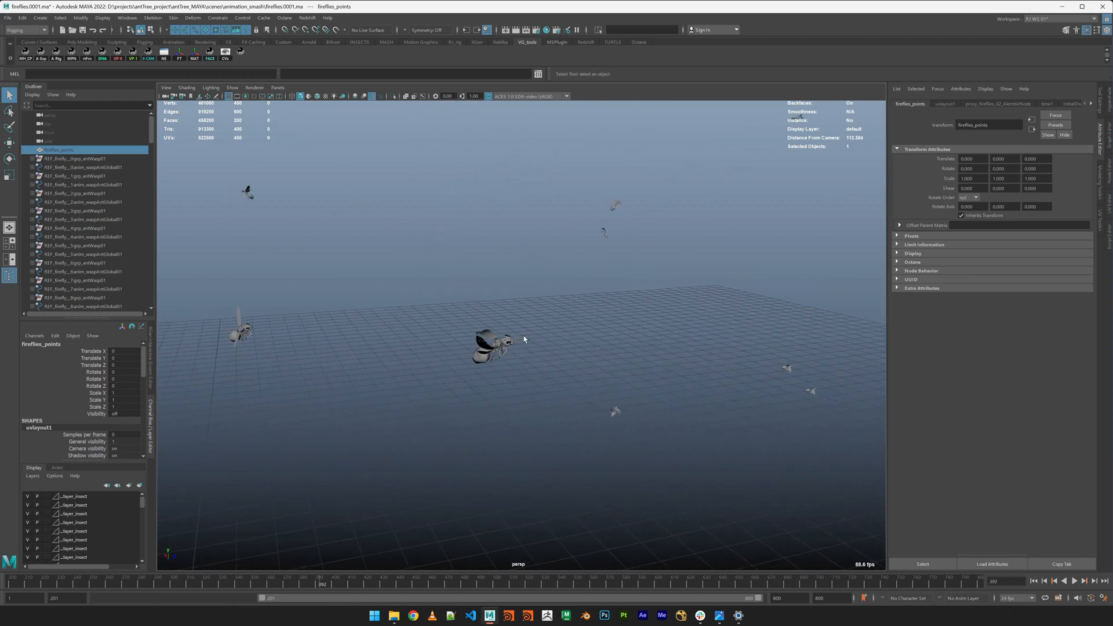
pyautogui.keyDown('alt'); pyautogui.moveTo(524, 339); pyautogui.dragTo(549, 353, button='right'); pyautogui.keyUp('alt')
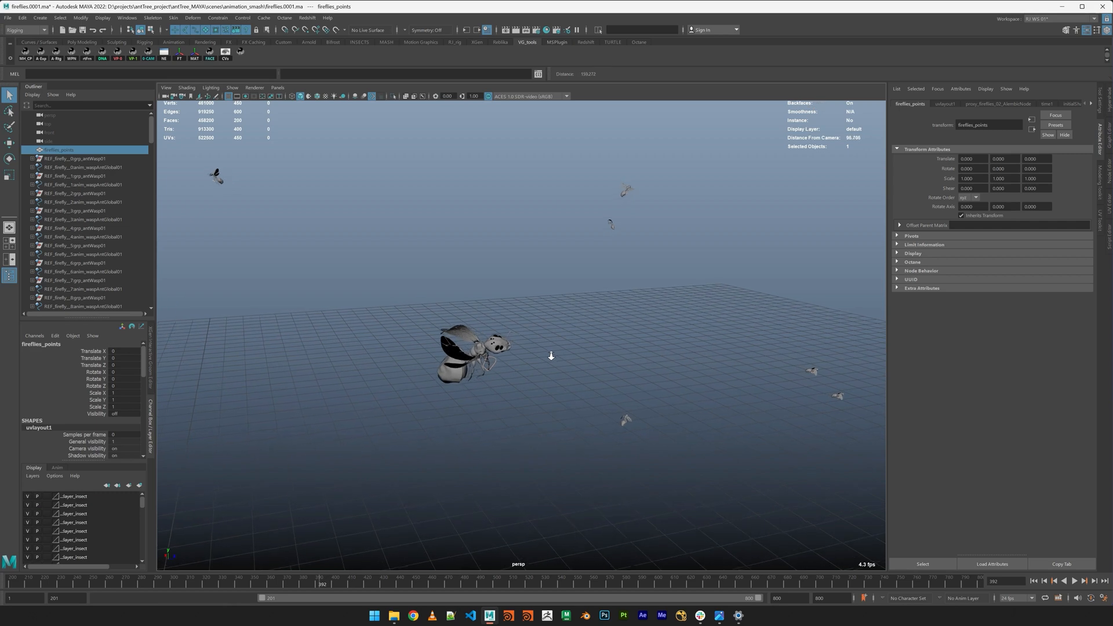
# Select the REF_firefly__34 wing_front_r_01 mesh, advance one frame and compare its wing pose with the surrounding fireflies
pyautogui.click(442, 351)
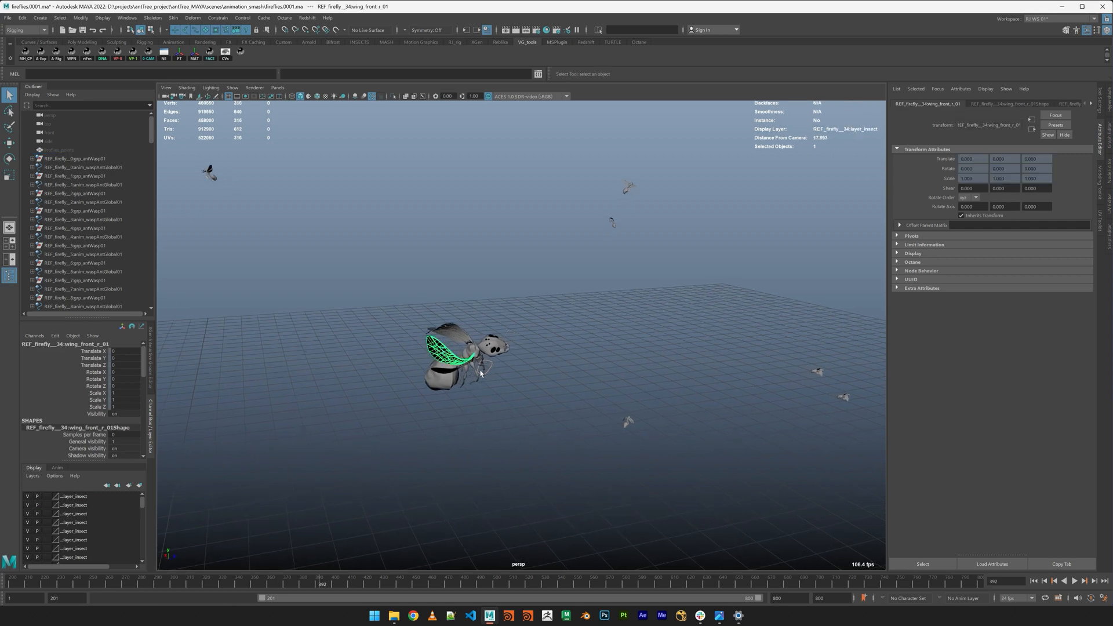
pyautogui.click(1094, 582)
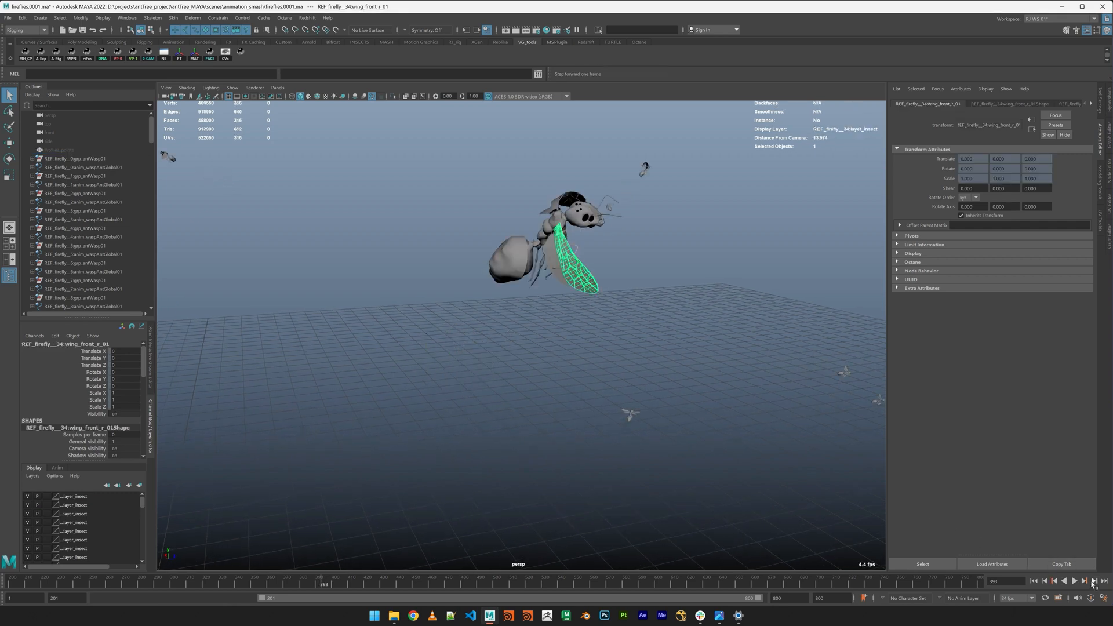
pyautogui.keyDown('alt'); pyautogui.moveTo(655, 325); pyautogui.dragTo(481, 322, button='right'); pyautogui.keyUp('alt')
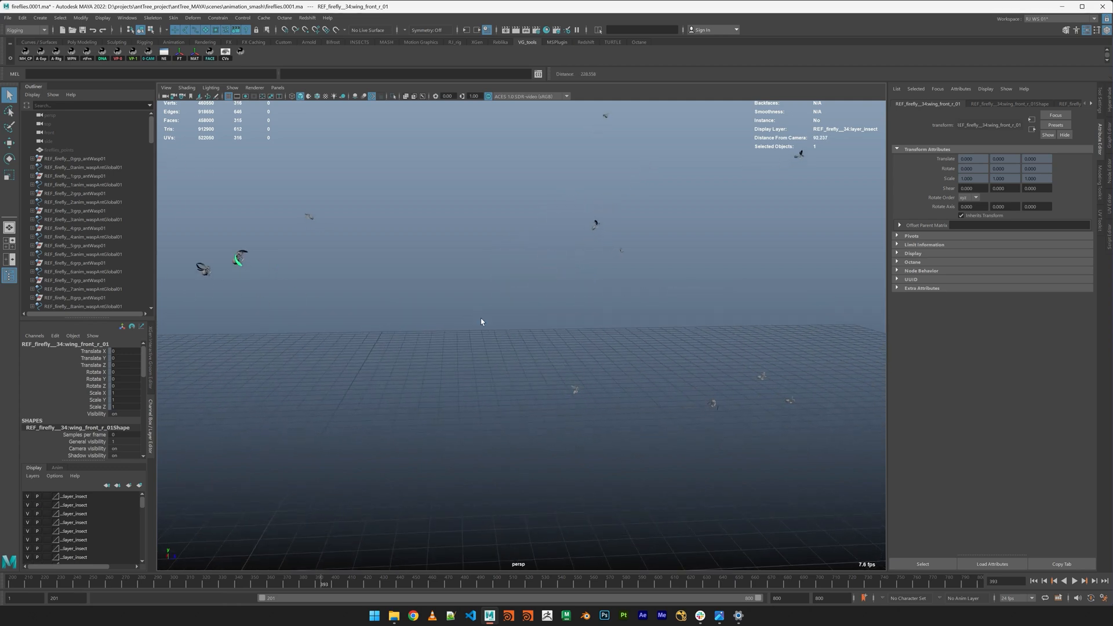
pyautogui.keyDown('alt'); pyautogui.moveTo(498, 313); pyautogui.dragTo(594, 316, button='middle'); pyautogui.keyUp('alt')
pyautogui.keyDown('alt'); pyautogui.moveTo(664, 357); pyautogui.dragTo(705, 375, button='right'); pyautogui.keyUp('alt')
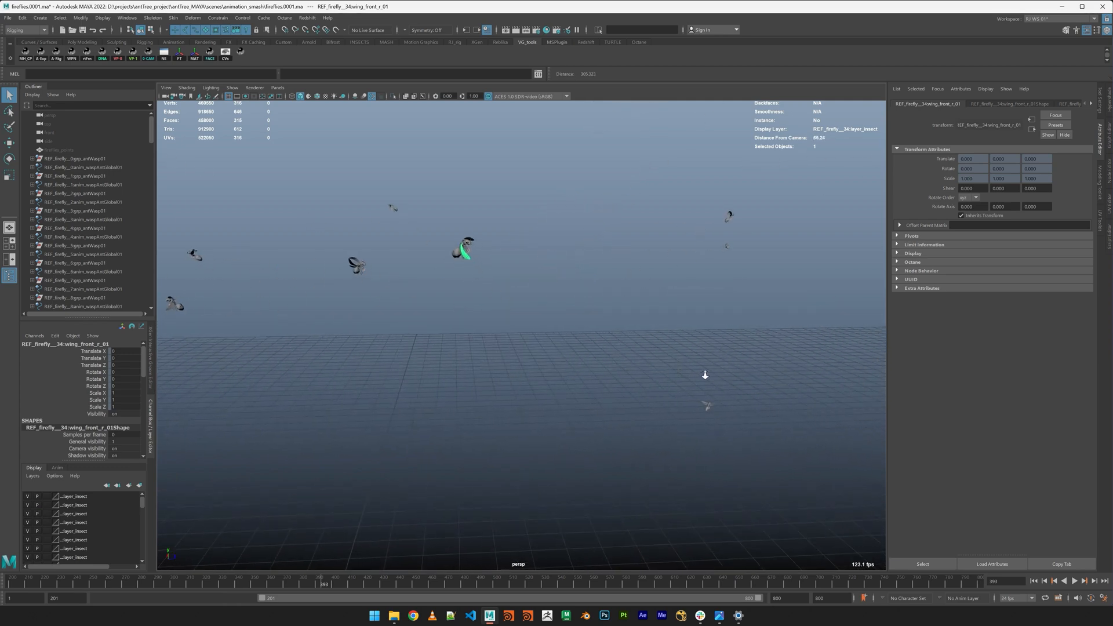
pyautogui.keyDown('alt'); pyautogui.moveTo(649, 344); pyautogui.dragTo(700, 399, button='middle'); pyautogui.keyUp('alt')
pyautogui.keyDown('alt'); pyautogui.moveTo(664, 375); pyautogui.dragTo(691, 388, button='right'); pyautogui.keyUp('alt')
pyautogui.keyDown('alt'); pyautogui.moveTo(692, 387); pyautogui.dragTo(615, 347, button='middle'); pyautogui.keyUp('alt')
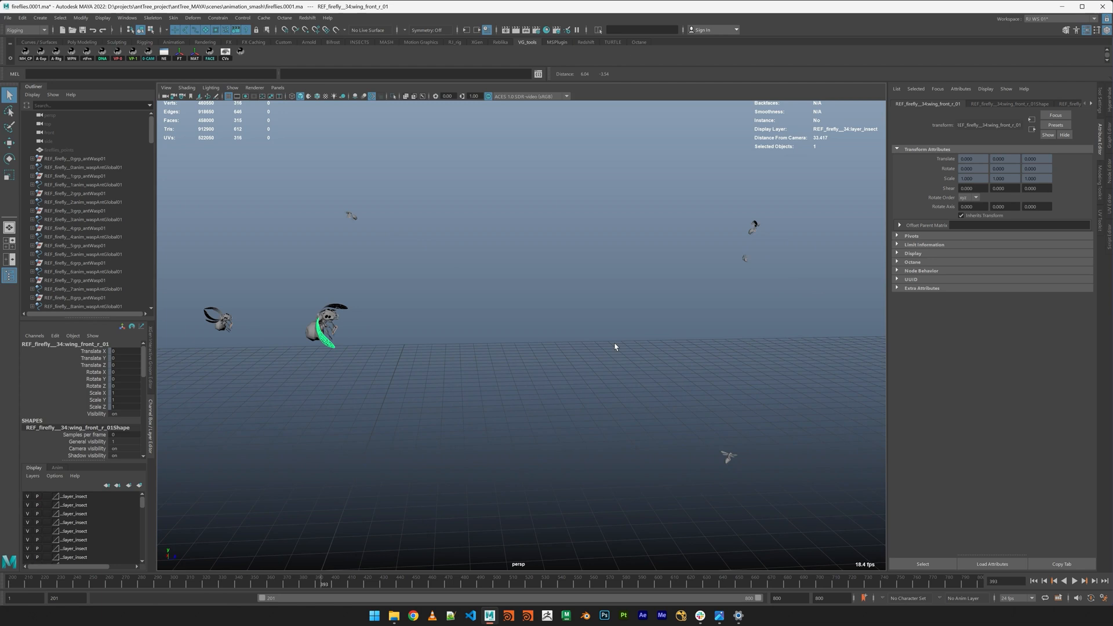
# Clear the selection and scrub the whole swarm's flight through the rest of the timeline
pyautogui.click(661, 411)
pyautogui.keyDown('alt'); pyautogui.moveTo(661, 411); pyautogui.dragTo(491, 368, button='right'); pyautogui.keyUp('alt')
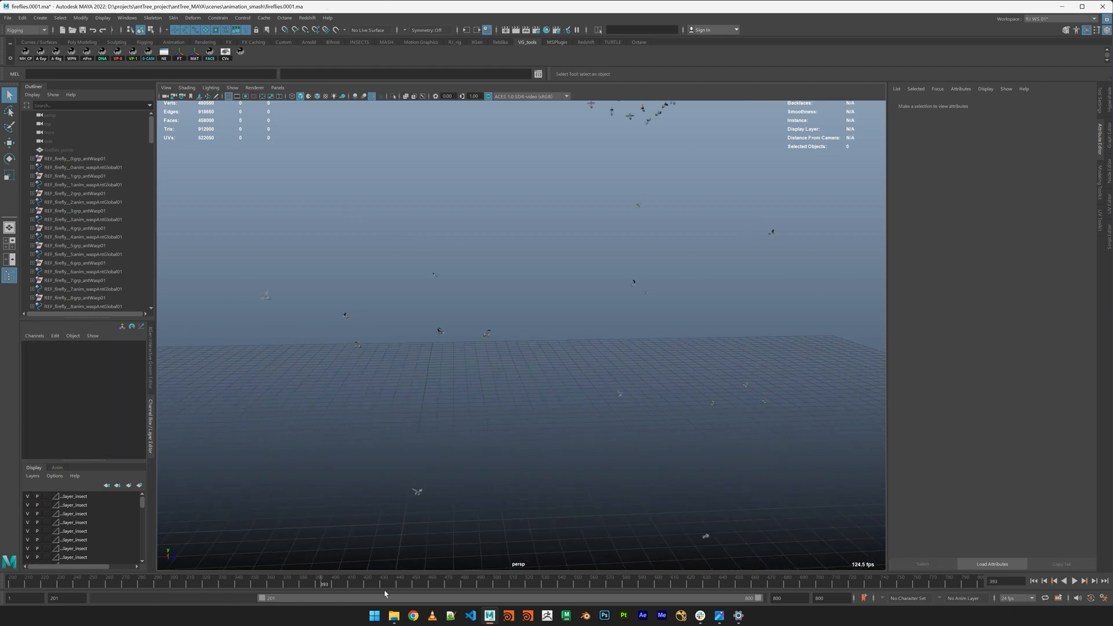
pyautogui.moveTo(385, 591); pyautogui.dragTo(424, 587)
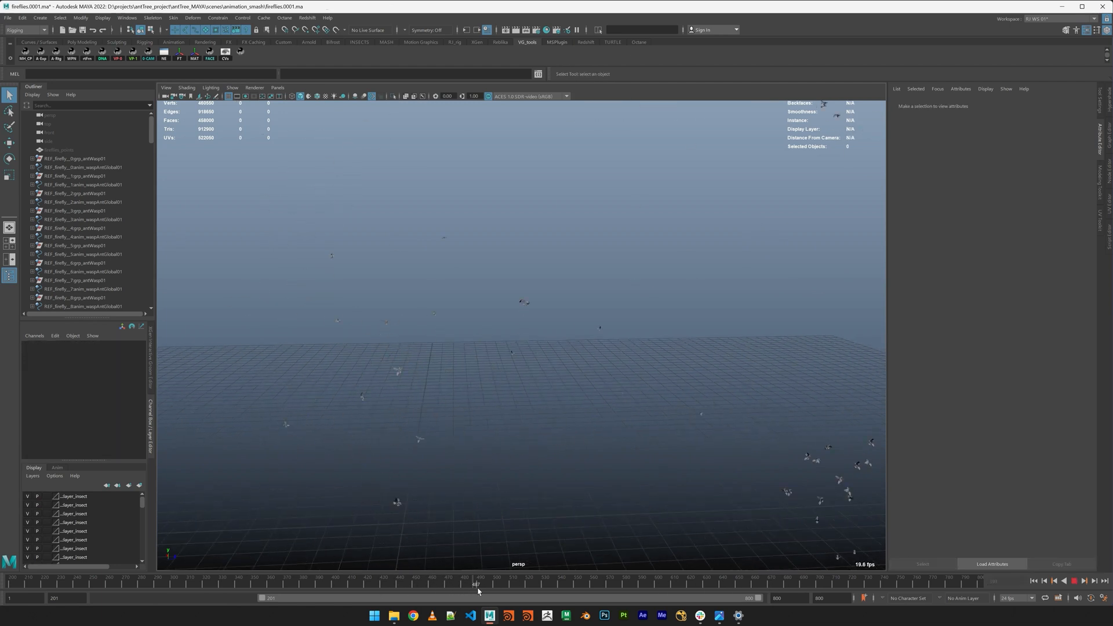
pyautogui.moveTo(511, 589); pyautogui.dragTo(625, 589)
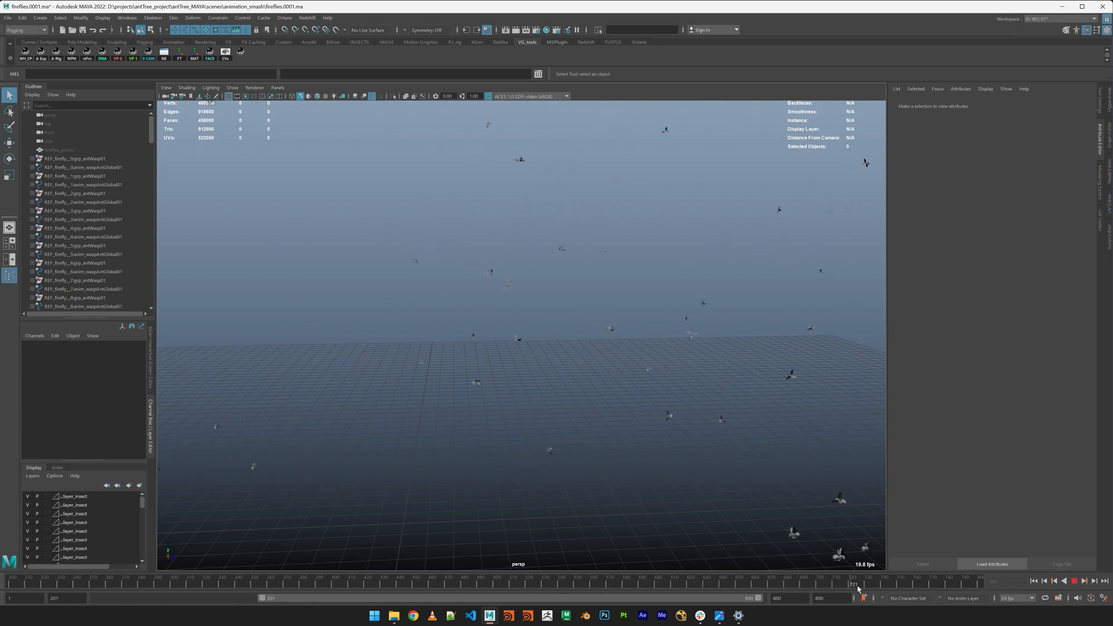
pyautogui.moveTo(921, 590); pyautogui.dragTo(937, 591)
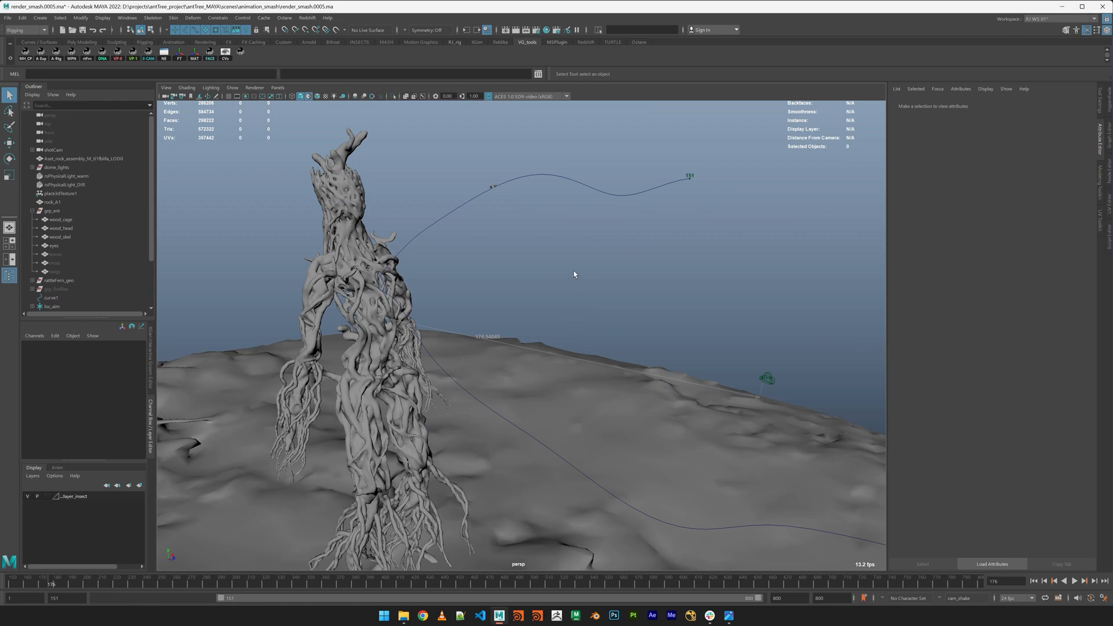
# Examine the tree creature and the motion path curve around it in the render_smash.0005.ma scene
pyautogui.keyDown('alt'); pyautogui.moveTo(573, 270); pyautogui.dragTo(611, 279, button='right'); pyautogui.keyUp('alt')
pyautogui.keyDown('alt'); pyautogui.moveTo(523, 242); pyautogui.dragTo(547, 273, button='middle'); pyautogui.keyUp('alt')
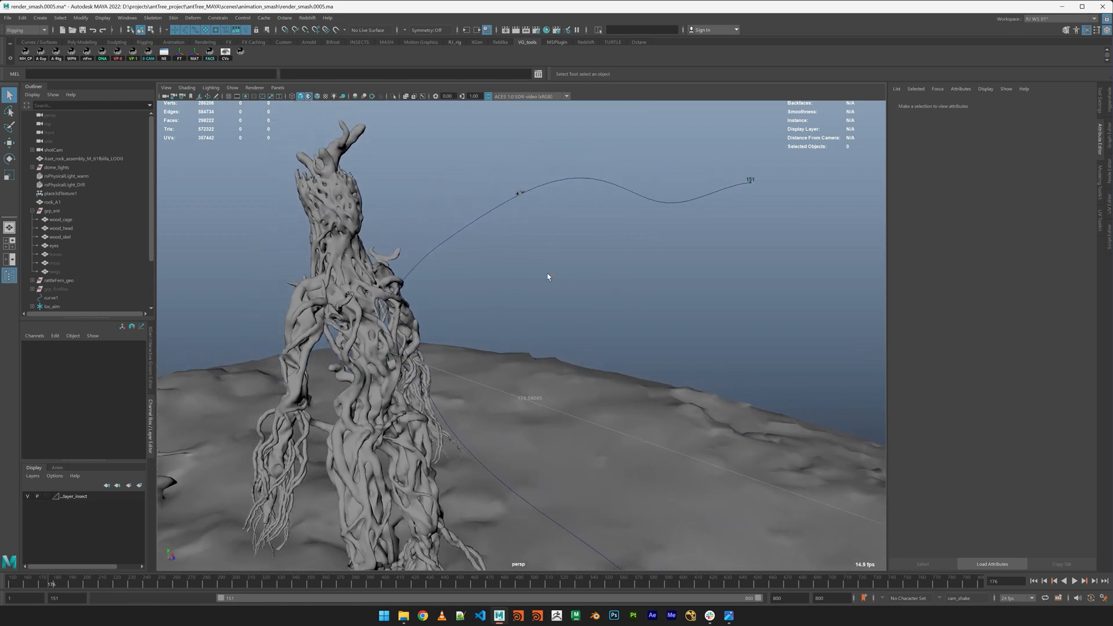
pyautogui.keyDown('alt'); pyautogui.moveTo(547, 274); pyautogui.dragTo(636, 263, button='right'); pyautogui.keyUp('alt')
pyautogui.keyDown('alt'); pyautogui.moveTo(558, 148); pyautogui.dragTo(559, 269, button='middle'); pyautogui.keyUp('alt')
pyautogui.keyDown('alt'); pyautogui.moveTo(559, 268); pyautogui.dragTo(530, 318, button='right'); pyautogui.keyUp('alt')
pyautogui.click(529, 318)
pyautogui.keyDown('alt'); pyautogui.moveTo(626, 331); pyautogui.dragTo(539, 323, button='right'); pyautogui.keyUp('alt')
pyautogui.keyDown('alt'); pyautogui.moveTo(539, 323); pyautogui.dragTo(513, 334); pyautogui.keyUp('alt')
# Select the Aset_rock_assembly ground mesh and examine the terrain under the tree creature from several sides
pyautogui.click(685, 411)
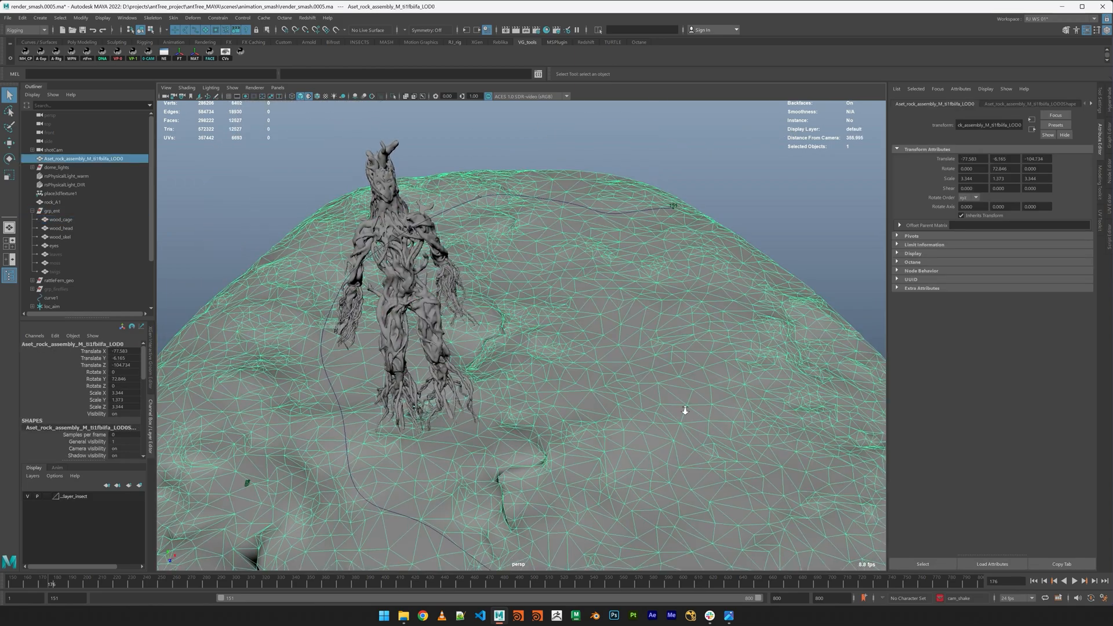
pyautogui.keyDown('alt'); pyautogui.moveTo(685, 410); pyautogui.dragTo(604, 371, button='right'); pyautogui.keyUp('alt')
pyautogui.keyDown('alt'); pyautogui.moveTo(603, 371); pyautogui.dragTo(525, 359); pyautogui.keyUp('alt')
pyautogui.keyDown('alt'); pyautogui.moveTo(550, 380); pyautogui.dragTo(611, 360, button='middle'); pyautogui.keyUp('alt')
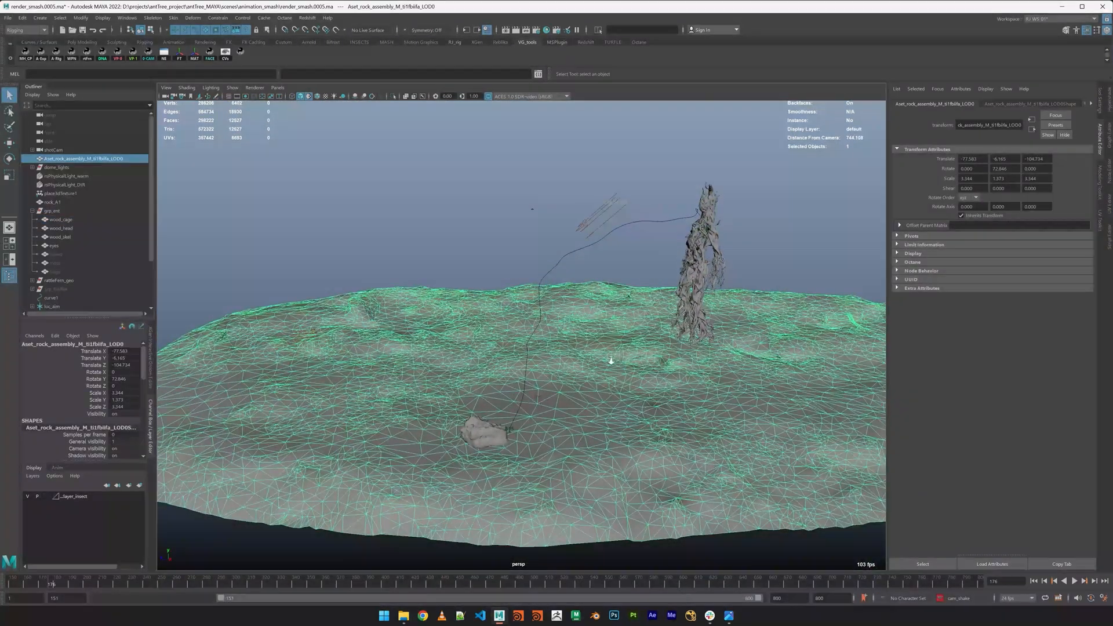
pyautogui.keyDown('alt'); pyautogui.moveTo(611, 360); pyautogui.dragTo(513, 313, button='right'); pyautogui.keyUp('alt')
pyautogui.keyDown('alt'); pyautogui.moveTo(513, 313); pyautogui.dragTo(599, 329); pyautogui.keyUp('alt')
pyautogui.keyDown('alt'); pyautogui.moveTo(599, 329); pyautogui.dragTo(746, 373, button='right'); pyautogui.keyUp('alt')
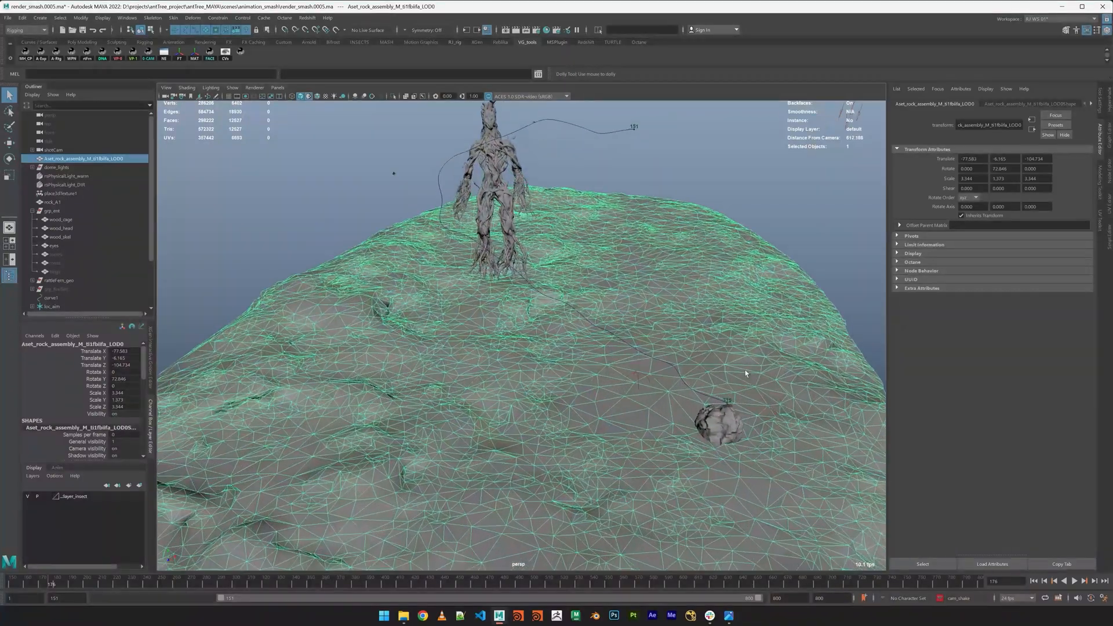
pyautogui.keyDown('alt'); pyautogui.moveTo(746, 374); pyautogui.dragTo(565, 395); pyautogui.keyUp('alt')
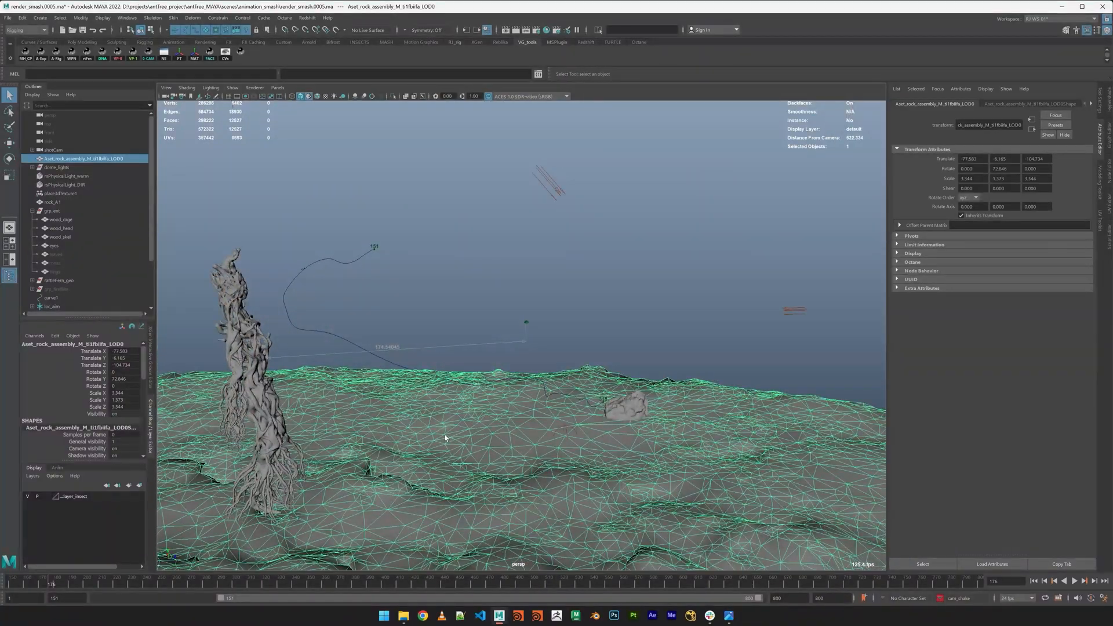
pyautogui.keyDown('alt'); pyautogui.moveTo(445, 438); pyautogui.dragTo(567, 422, button='middle'); pyautogui.keyUp('alt')
pyautogui.keyDown('alt'); pyautogui.moveTo(554, 418); pyautogui.dragTo(632, 392, button='right'); pyautogui.keyUp('alt')
pyautogui.keyDown('alt'); pyautogui.moveTo(631, 393); pyautogui.dragTo(695, 406); pyautogui.keyUp('alt')
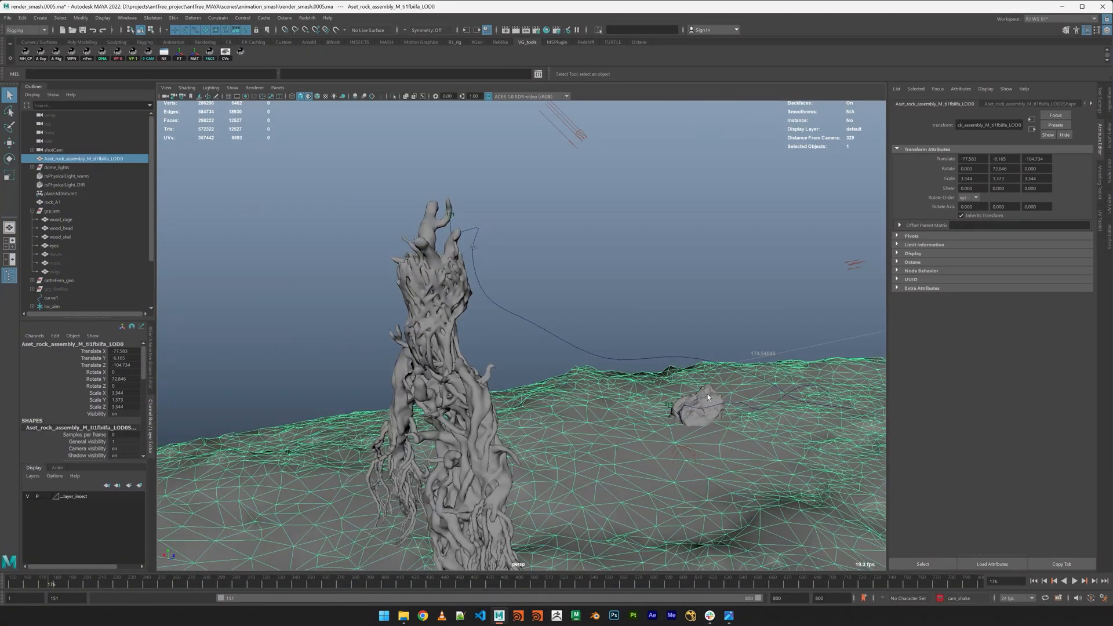
# Select the small rock_A1 boulder on the terrain and examine its placement relative to the creature
pyautogui.click(706, 392)
pyautogui.keyDown('alt'); pyautogui.moveTo(632, 351); pyautogui.dragTo(671, 383, button='right'); pyautogui.keyUp('alt')
pyautogui.keyDown('alt'); pyautogui.moveTo(671, 383); pyautogui.dragTo(624, 369); pyautogui.keyUp('alt')
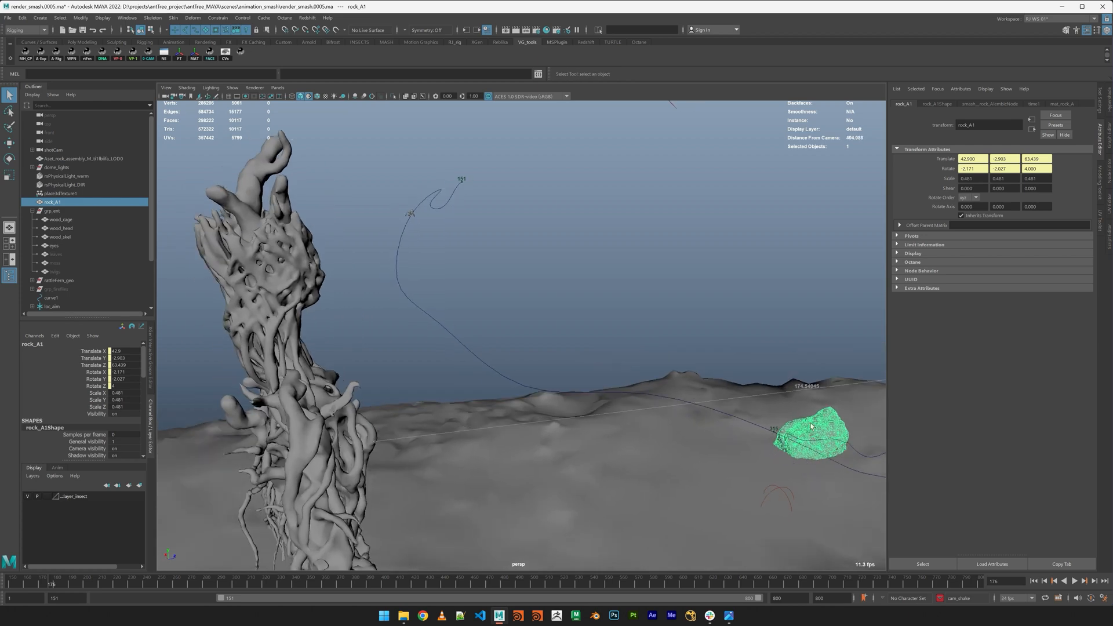
pyautogui.keyDown('alt'); pyautogui.moveTo(512, 311); pyautogui.dragTo(456, 226, button='right'); pyautogui.keyUp('alt')
# Clear the selection and examine the tree creature's walk beside the motion path curve across the frames from several sides
pyautogui.click(519, 317)
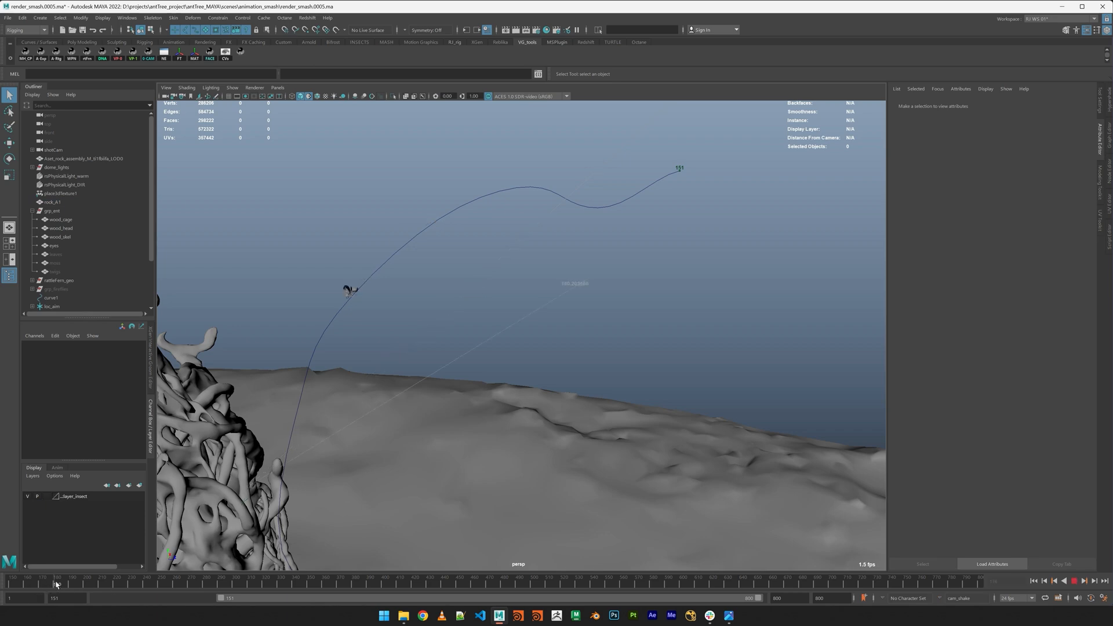
pyautogui.keyDown('alt'); pyautogui.moveTo(423, 428); pyautogui.dragTo(549, 357); pyautogui.keyUp('alt')
pyautogui.keyDown('alt'); pyautogui.moveTo(549, 357); pyautogui.dragTo(524, 318, button='middle'); pyautogui.keyUp('alt')
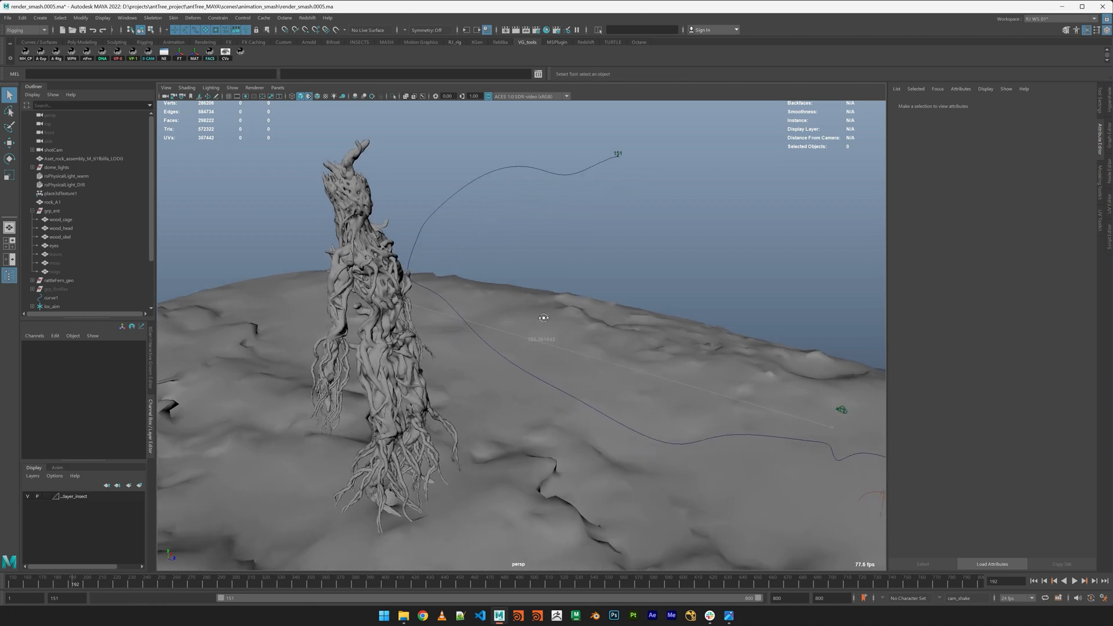
pyautogui.keyDown('alt'); pyautogui.moveTo(524, 318); pyautogui.dragTo(552, 306); pyautogui.keyUp('alt')
pyautogui.keyDown('alt'); pyautogui.moveTo(551, 306); pyautogui.dragTo(510, 323, button='middle'); pyautogui.keyUp('alt')
pyautogui.keyDown('alt'); pyautogui.moveTo(509, 323); pyautogui.dragTo(558, 352, button='right'); pyautogui.keyUp('alt')
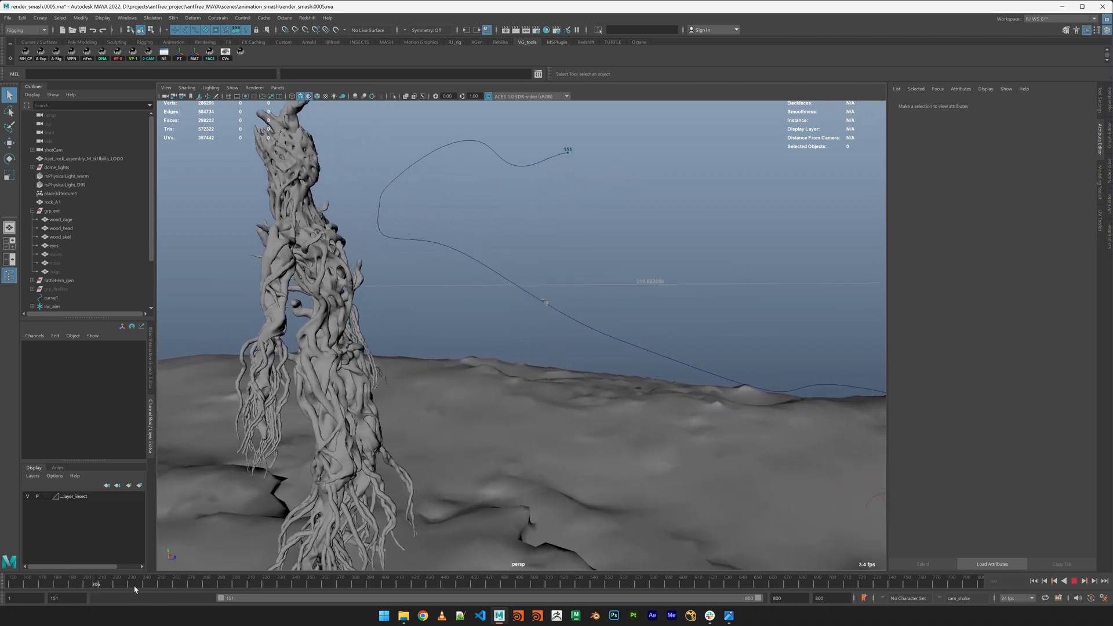
pyautogui.keyDown('alt'); pyautogui.moveTo(648, 450); pyautogui.dragTo(574, 429); pyautogui.keyUp('alt')
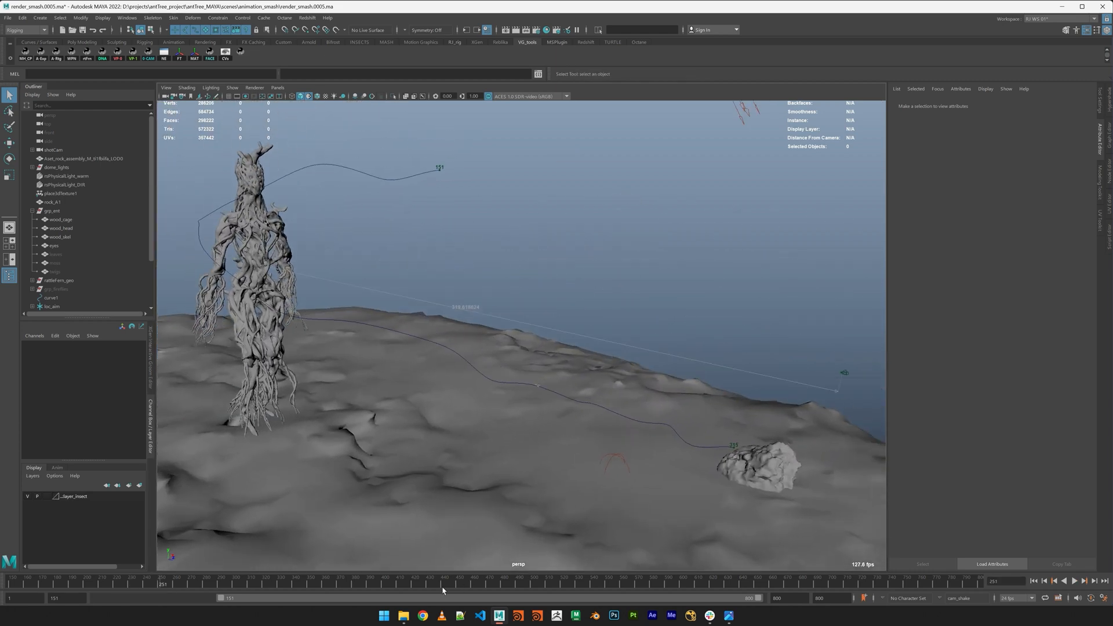
# Scrub the creature's animation to frame 344 and examine how it bends toward the boulder
pyautogui.click(242, 584)
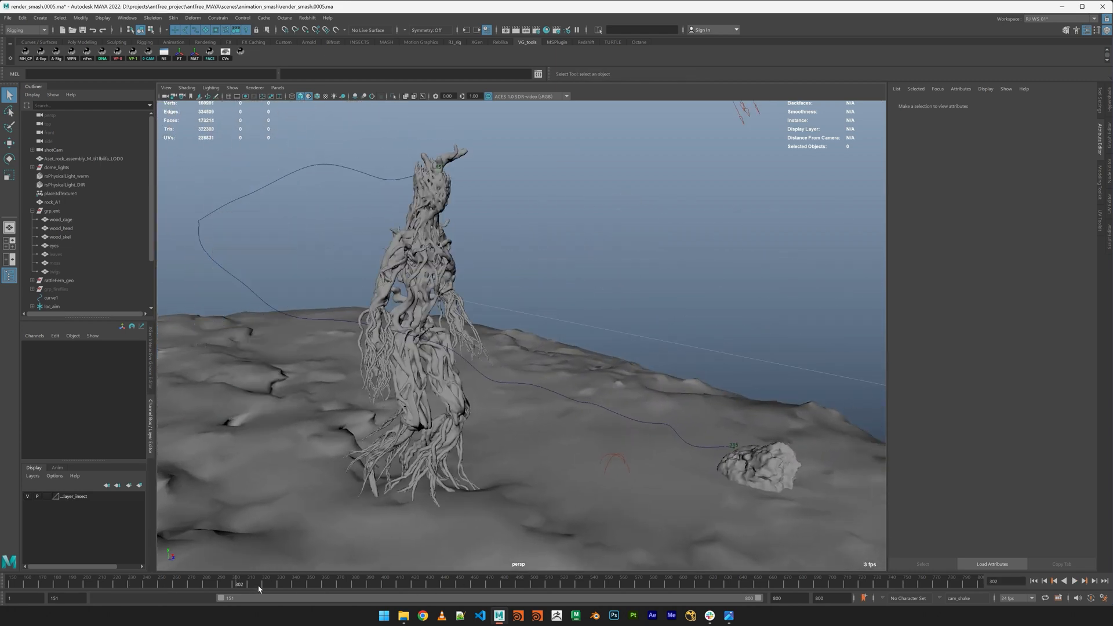
pyautogui.click(298, 588)
pyautogui.keyDown('alt'); pyautogui.moveTo(747, 459); pyautogui.dragTo(666, 454); pyautogui.keyUp('alt')
pyautogui.keyDown('alt'); pyautogui.moveTo(666, 455); pyautogui.dragTo(718, 385, button='middle'); pyautogui.keyUp('alt')
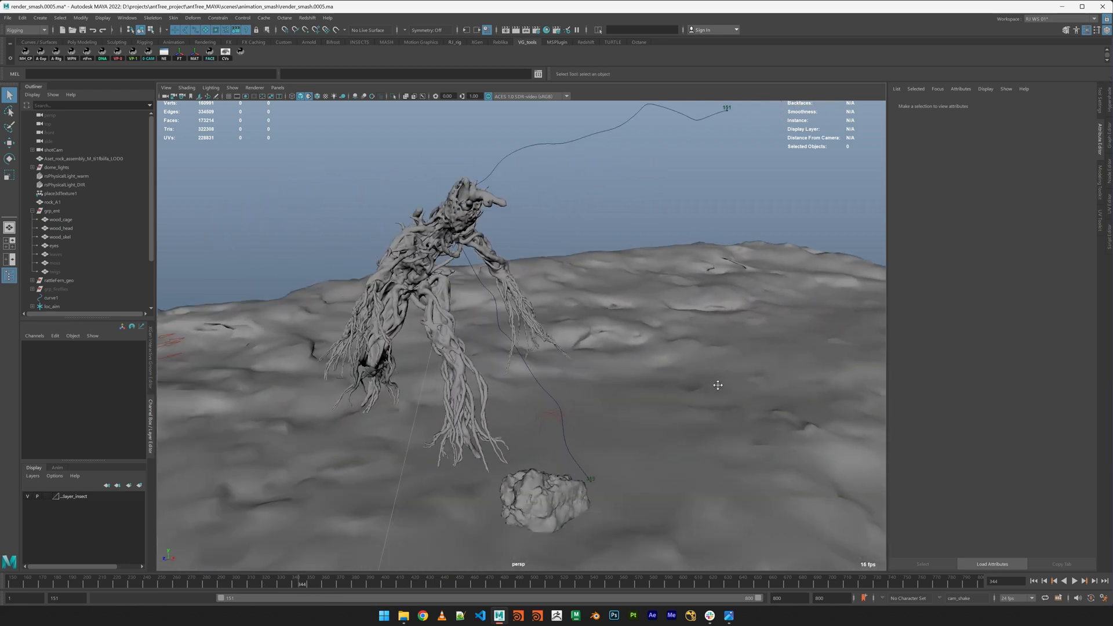
pyautogui.keyDown('alt'); pyautogui.moveTo(717, 385); pyautogui.dragTo(663, 425); pyautogui.keyUp('alt')
# Unhide the grp_fireflies group, view the fireflies sitting on the rock, and clear the selection
pyautogui.click(58, 289)
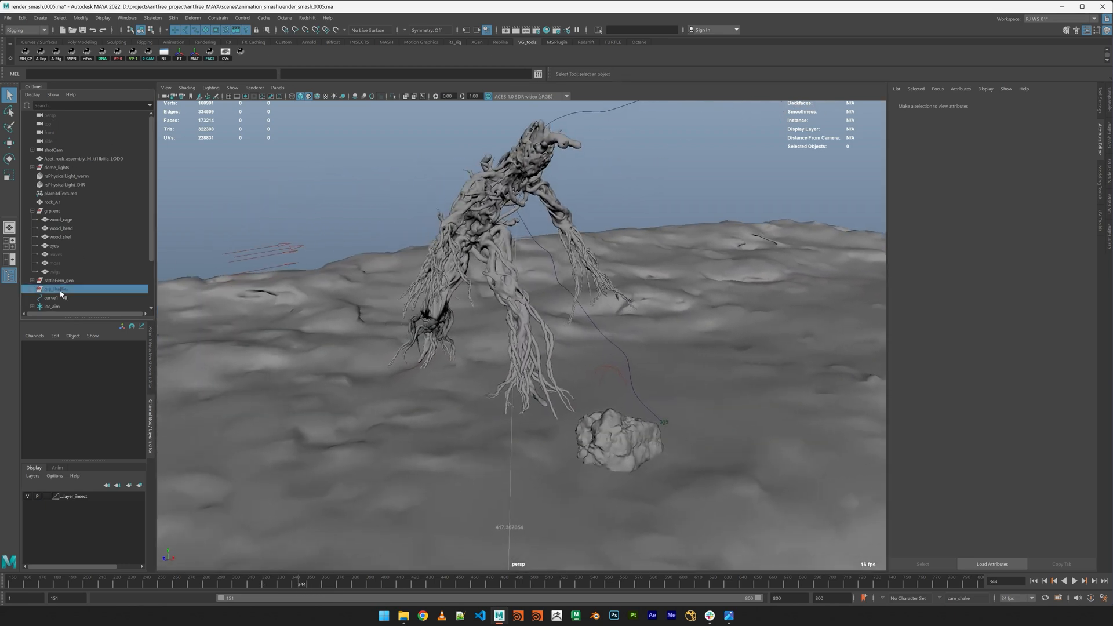
pyautogui.press('h')
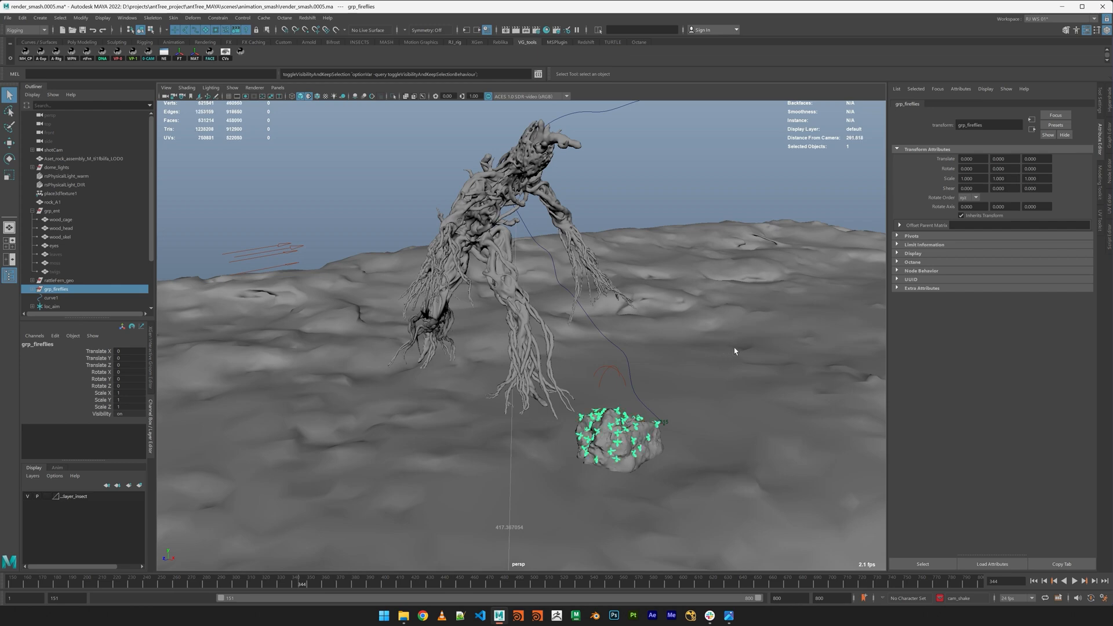
pyautogui.press('f')
pyautogui.keyDown('alt'); pyautogui.moveTo(748, 367); pyautogui.dragTo(618, 216, button='right'); pyautogui.keyUp('alt')
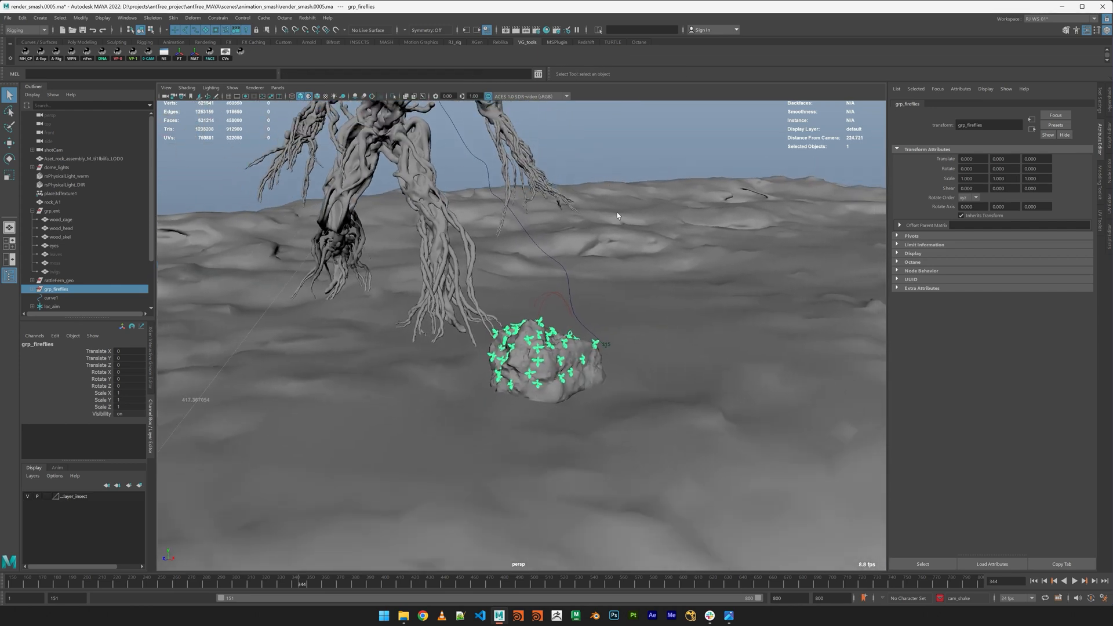
pyautogui.click(618, 214)
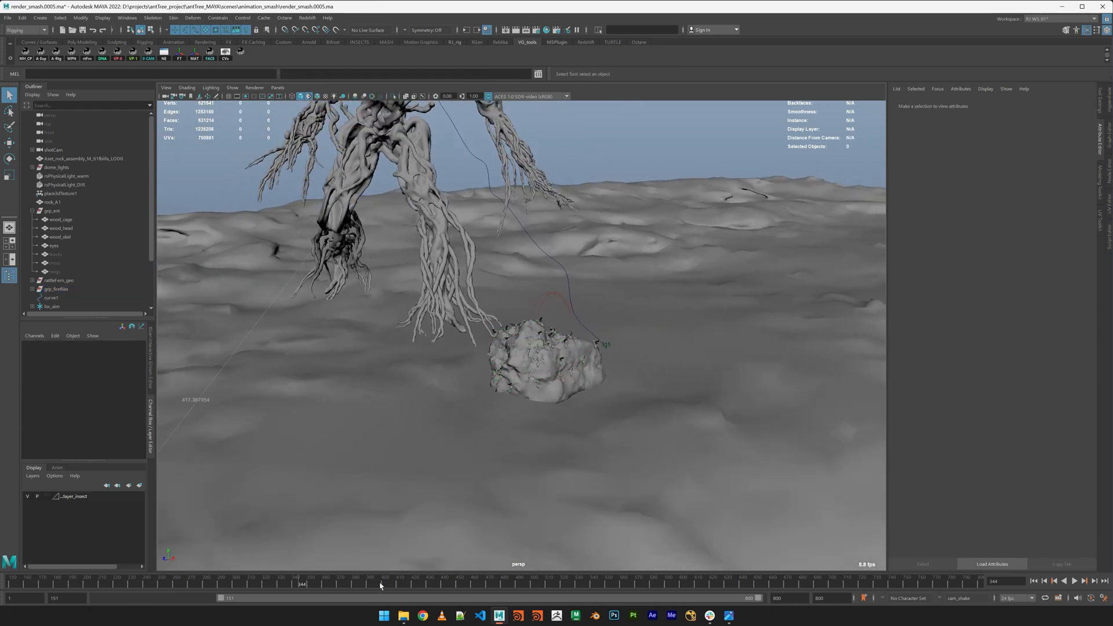
# Scrub the timeline to frame 446 and examine the fireflies around the creature as it grabs the rock
pyautogui.moveTo(400, 588); pyautogui.dragTo(451, 588)
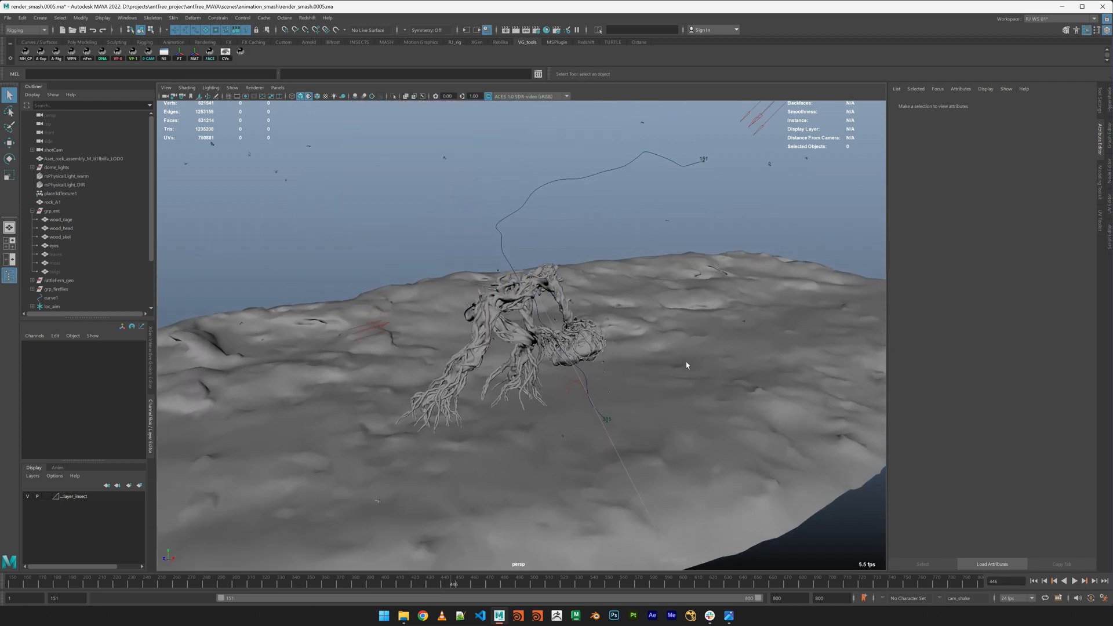
pyautogui.keyDown('alt'); pyautogui.moveTo(719, 376); pyautogui.dragTo(674, 346); pyautogui.keyUp('alt')
pyautogui.keyDown('alt'); pyautogui.moveTo(630, 223); pyautogui.dragTo(616, 221); pyautogui.keyUp('alt')
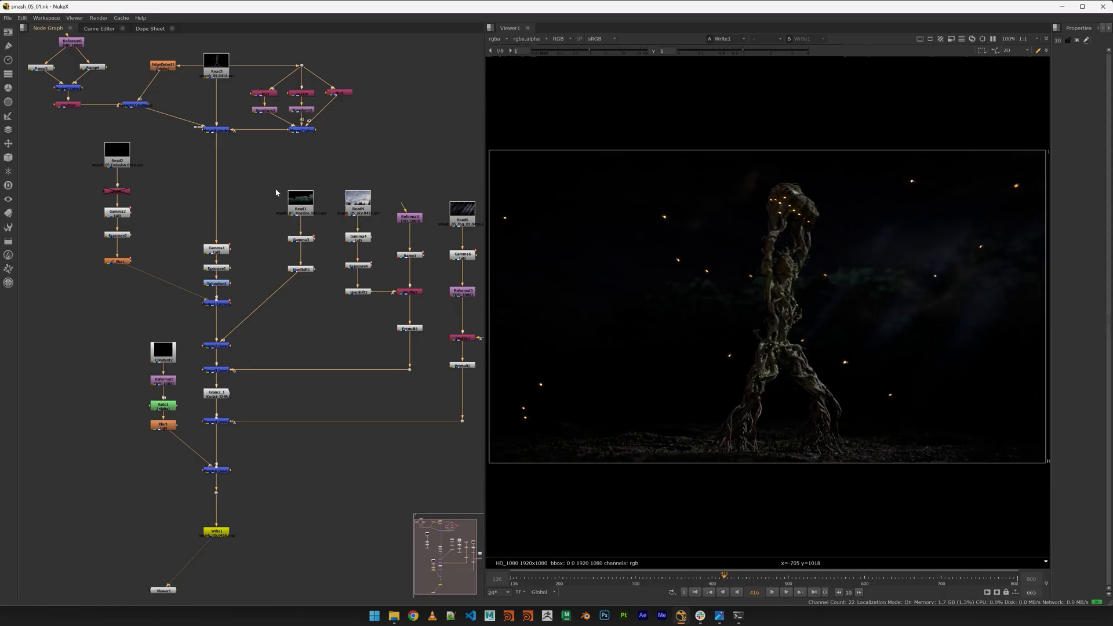
# In the smash_05_01.nk comp in NukeX, view the Read3 creature render and scrub it to frame 615
pyautogui.scroll(-5, 276, 193)
pyautogui.scroll(5, 267, 188)
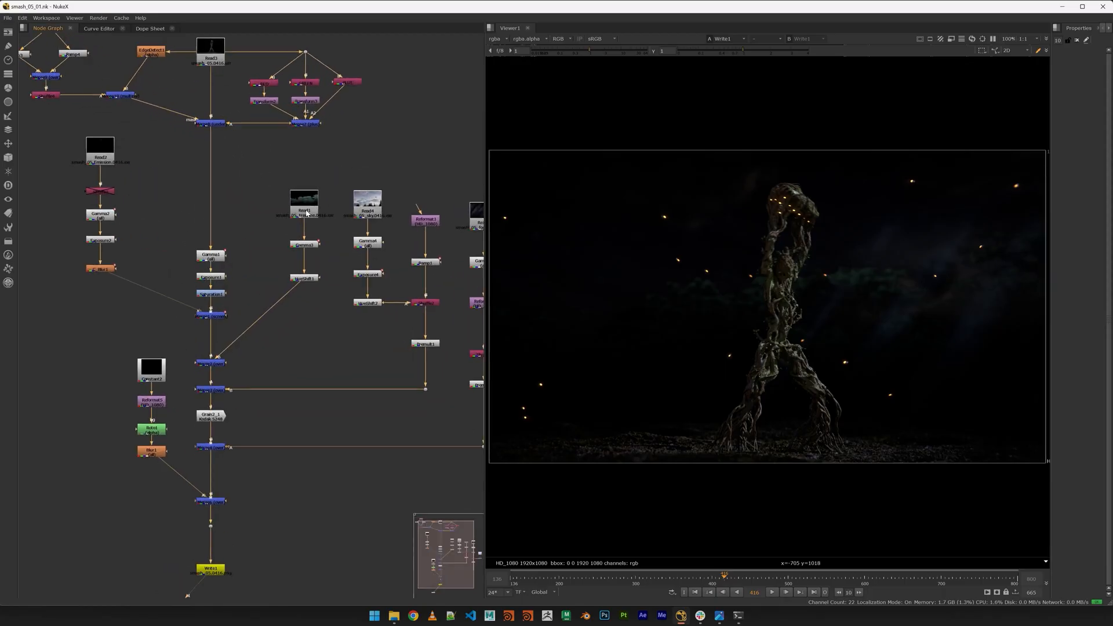
pyautogui.scroll(1, 259, 192)
pyautogui.moveTo(259, 192); pyautogui.dragTo(343, 278, button='middle')
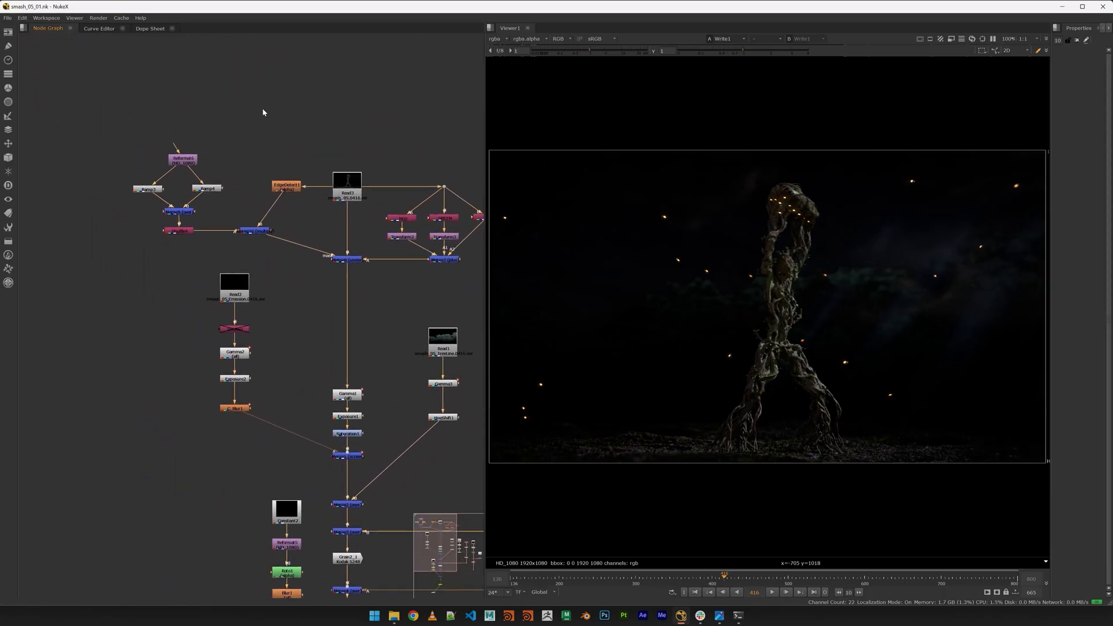
pyautogui.scroll(3, 322, 130)
pyautogui.click(277, 235)
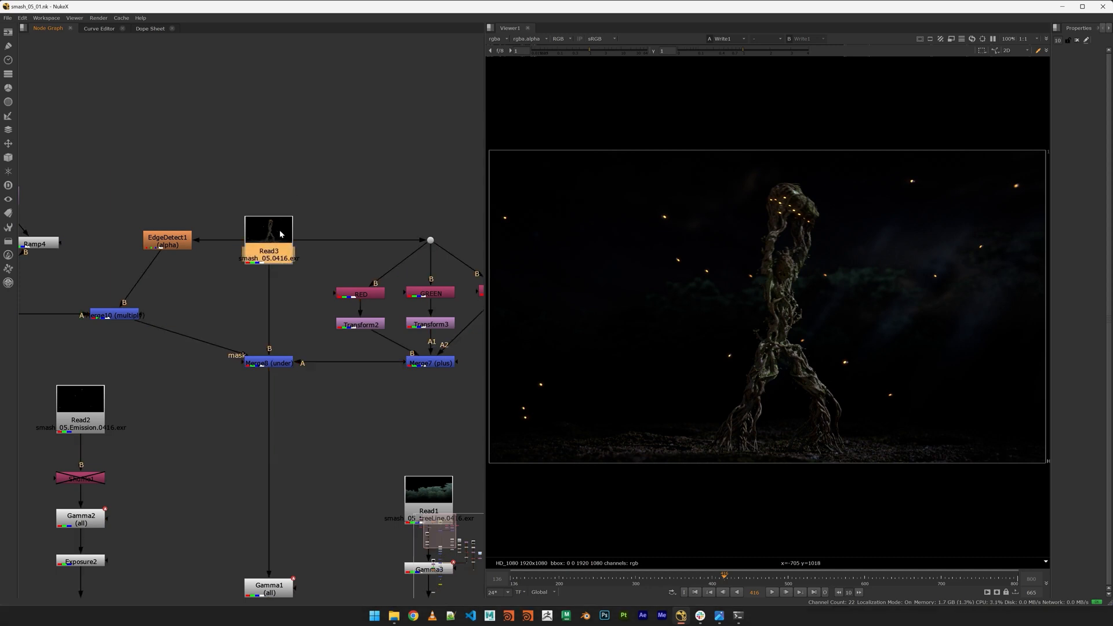
pyautogui.press('1')
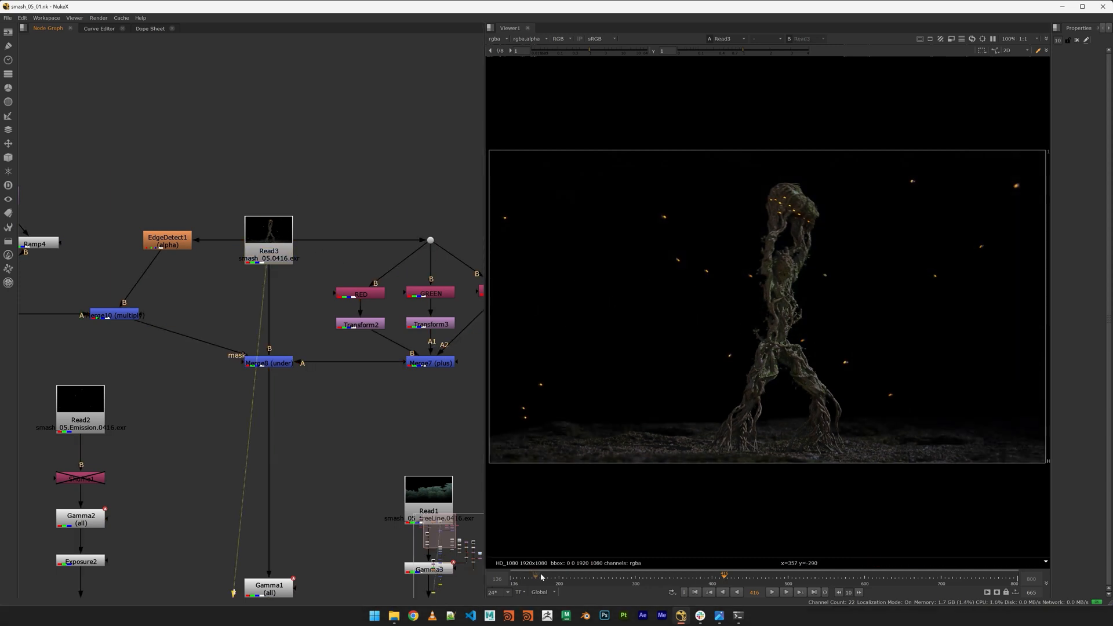
pyautogui.moveTo(541, 573); pyautogui.dragTo(877, 574)
# View the outputs of the Gamma1 and Exposure1 nodes below Merge8 to examine the creature's grading
pyautogui.moveTo(130, 381); pyautogui.dragTo(189, 332, button='middle')
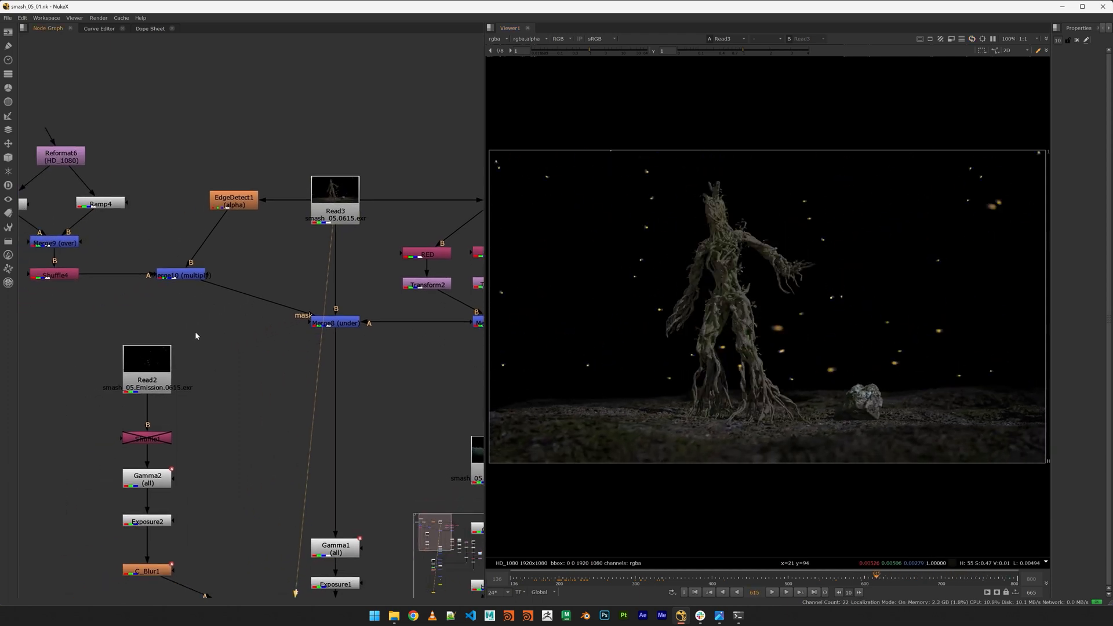
pyautogui.click(327, 314)
pyautogui.moveTo(398, 383); pyautogui.dragTo(369, 371, button='middle')
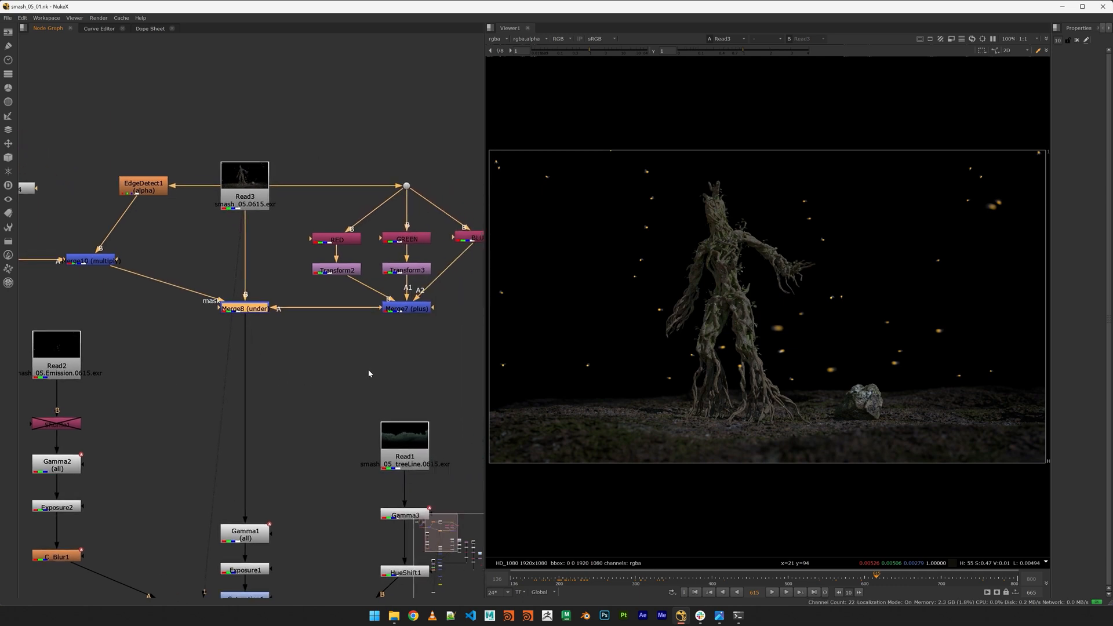
pyautogui.moveTo(317, 468); pyautogui.dragTo(356, 402, button='middle')
pyautogui.click(284, 469)
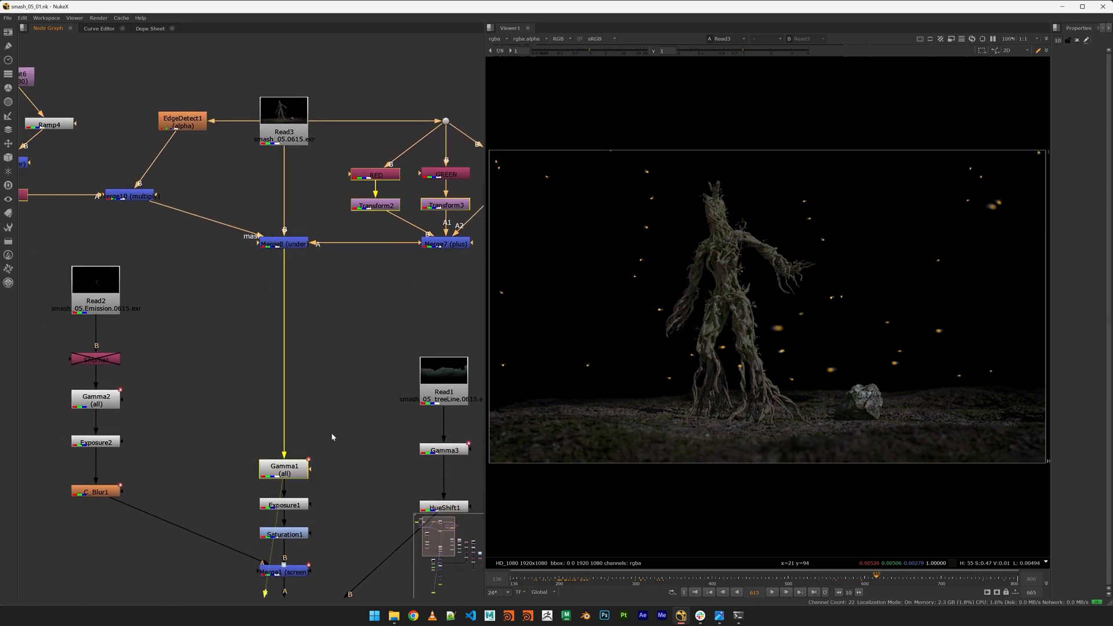
pyautogui.press('1')
pyautogui.moveTo(336, 414); pyautogui.dragTo(351, 353, button='middle')
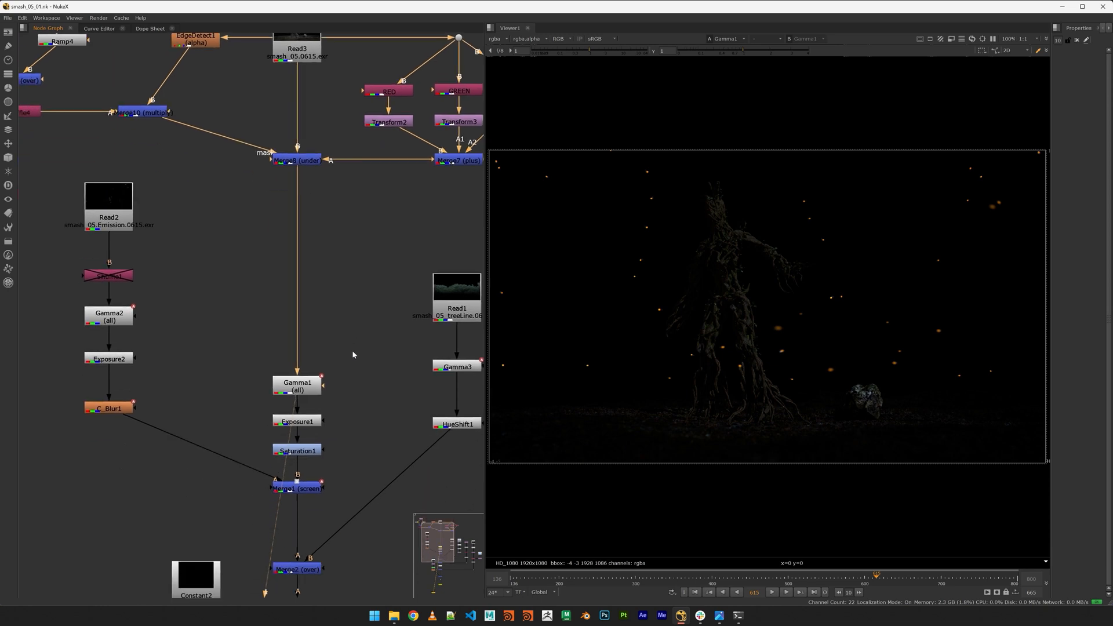
pyautogui.click(298, 418)
pyautogui.press('1')
pyautogui.moveTo(367, 419); pyautogui.dragTo(328, 375, button='middle')
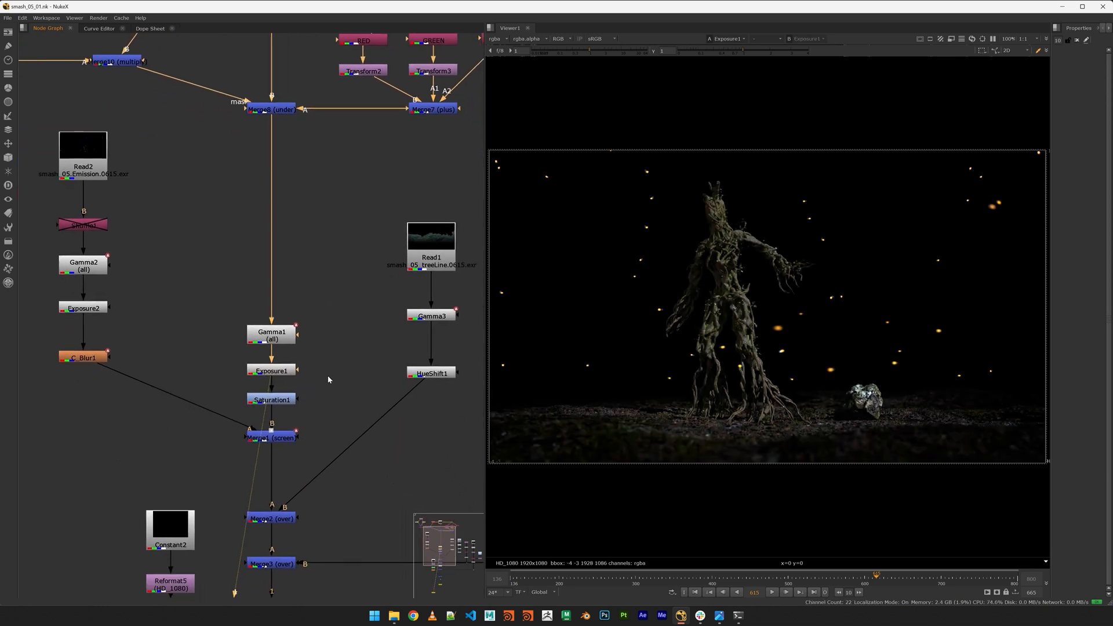
# View the blurred firefly emission from C_Blur1 and its screen merge over the creature in Merge1
pyautogui.click(87, 360)
pyautogui.press('1')
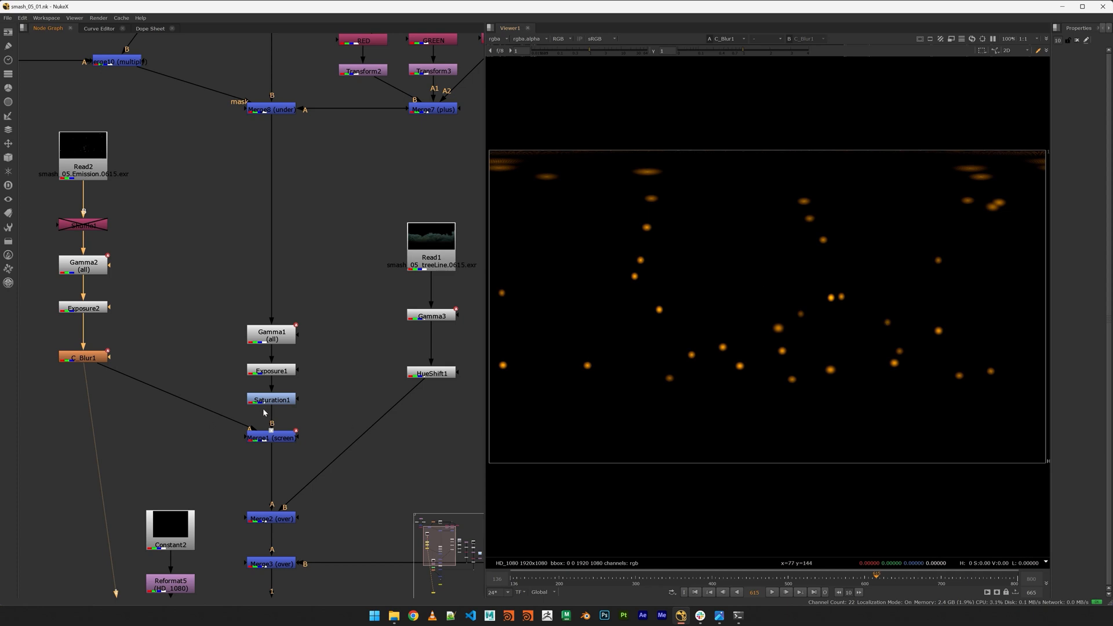
pyautogui.click(263, 440)
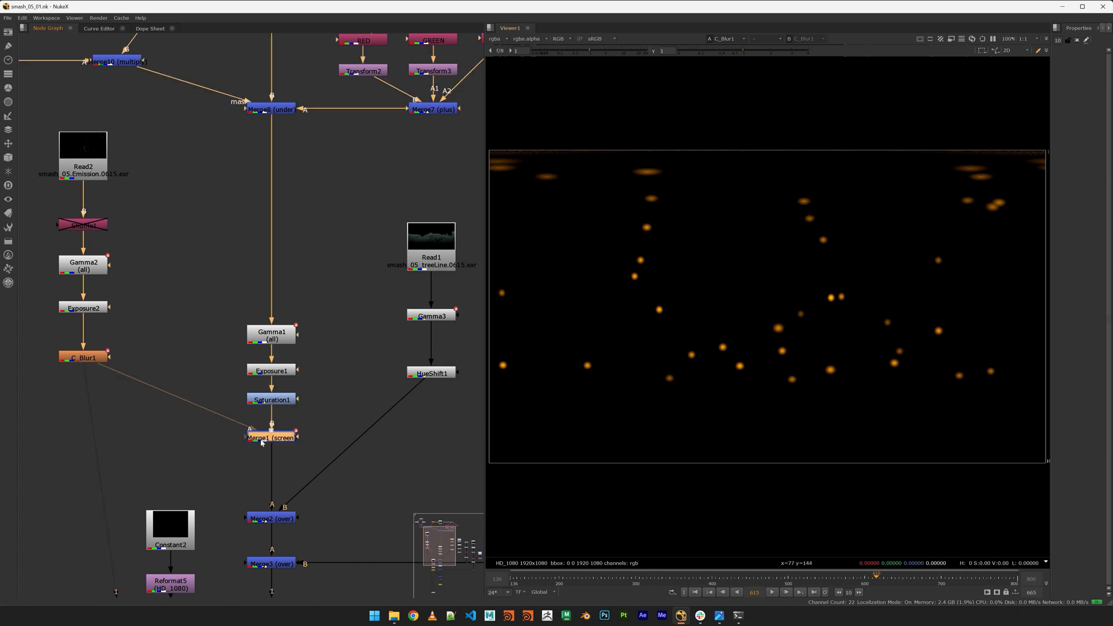
pyautogui.press('1')
pyautogui.click(315, 442)
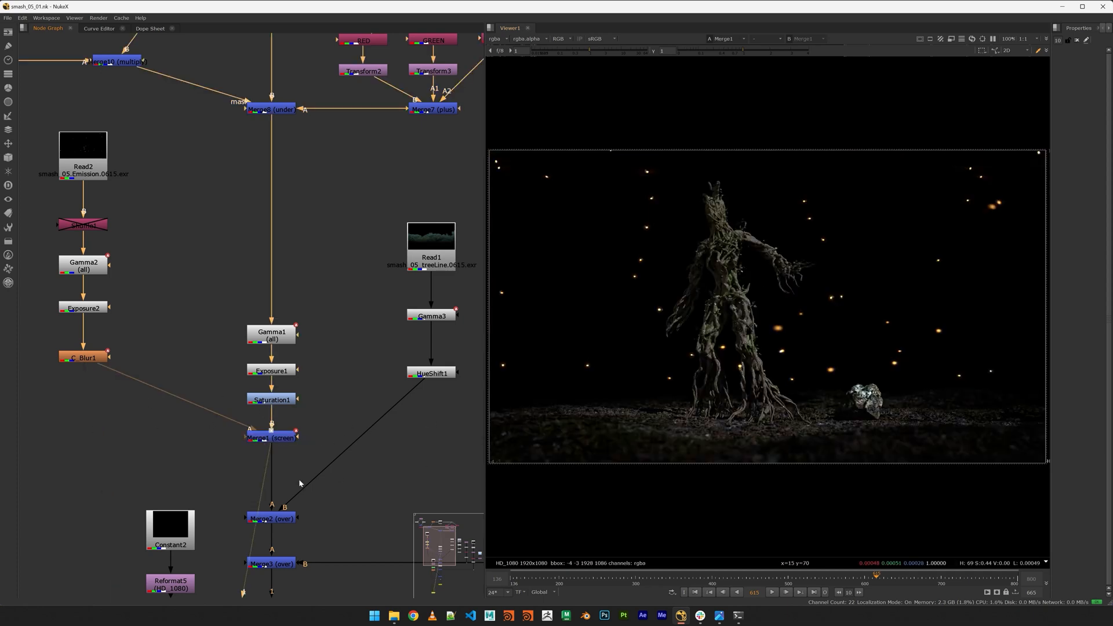
# View the graded tree line at the HueShift1 node and scrub through its frames
pyautogui.moveTo(334, 485); pyautogui.dragTo(216, 392, button='middle')
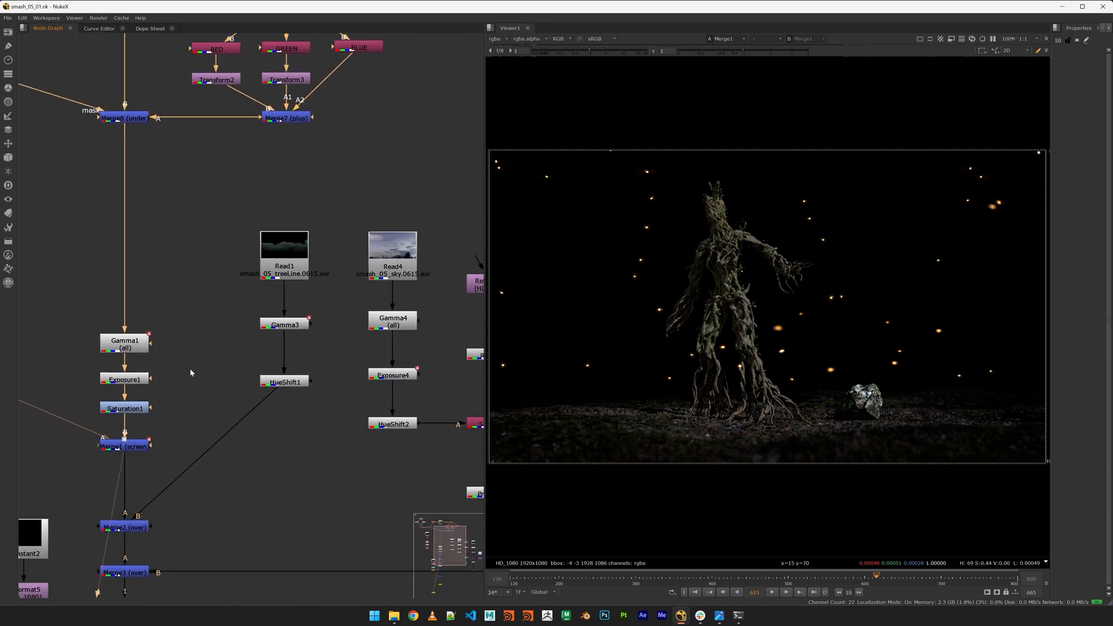
pyautogui.click(276, 381)
pyautogui.press('1')
pyautogui.click(299, 415)
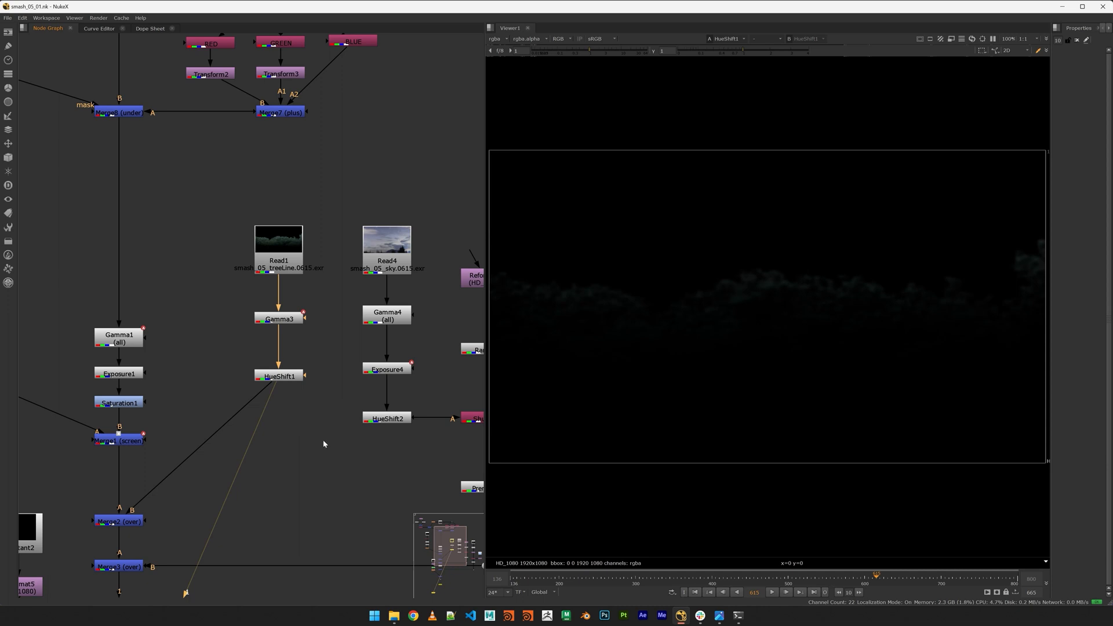
pyautogui.moveTo(610, 584); pyautogui.dragTo(810, 581)
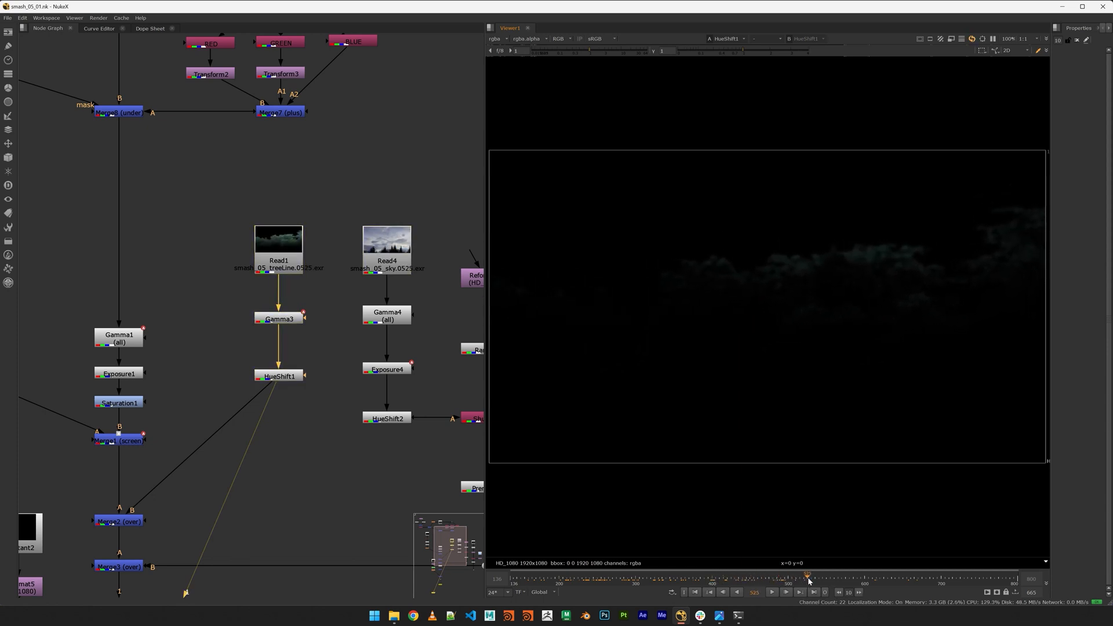
# View the graded sky at the HueShift2 node and scrub back to frame 455
pyautogui.click(386, 420)
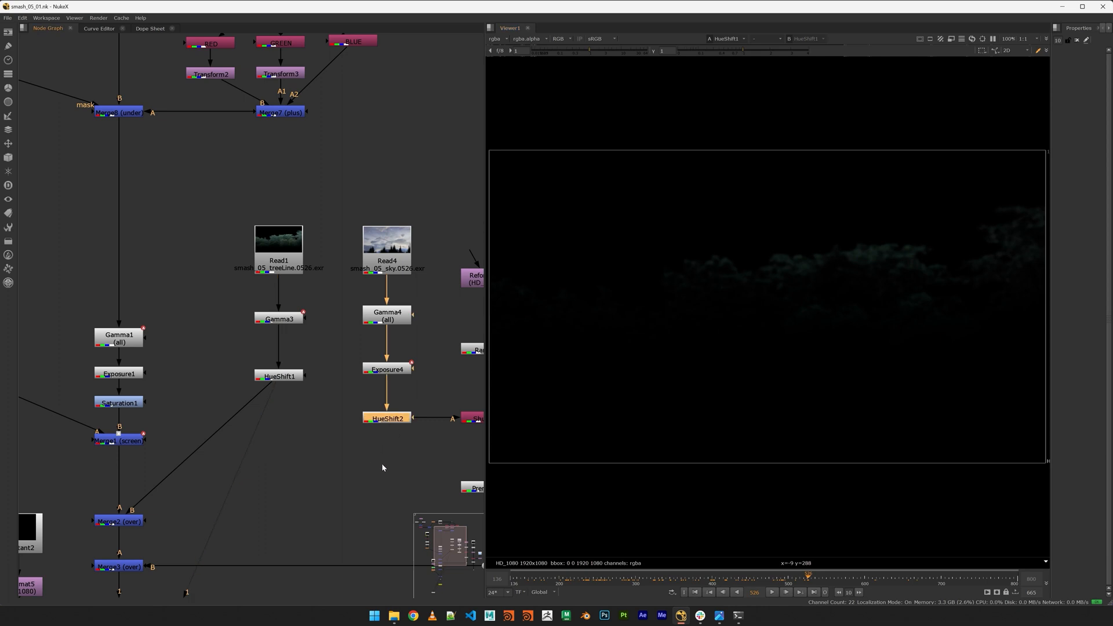
pyautogui.press('1')
pyautogui.click(407, 459)
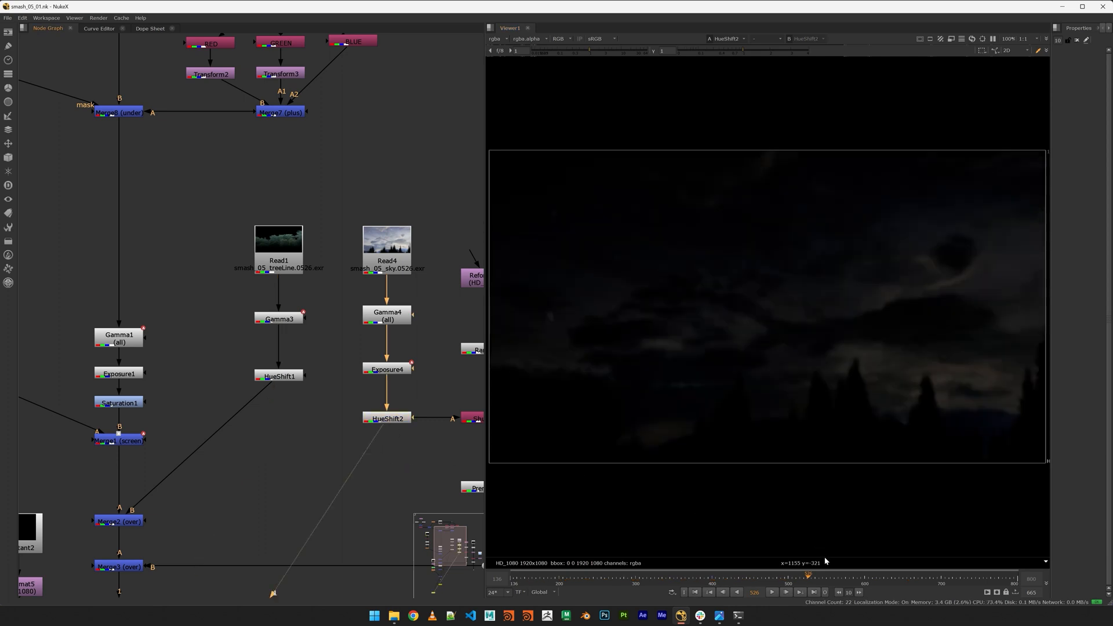
pyautogui.moveTo(807, 579); pyautogui.dragTo(754, 576)
# View the combined creature, tree line and sky at the Merge3 node and scrub the shot to frame 470
pyautogui.moveTo(371, 452); pyautogui.dragTo(454, 381, button='middle')
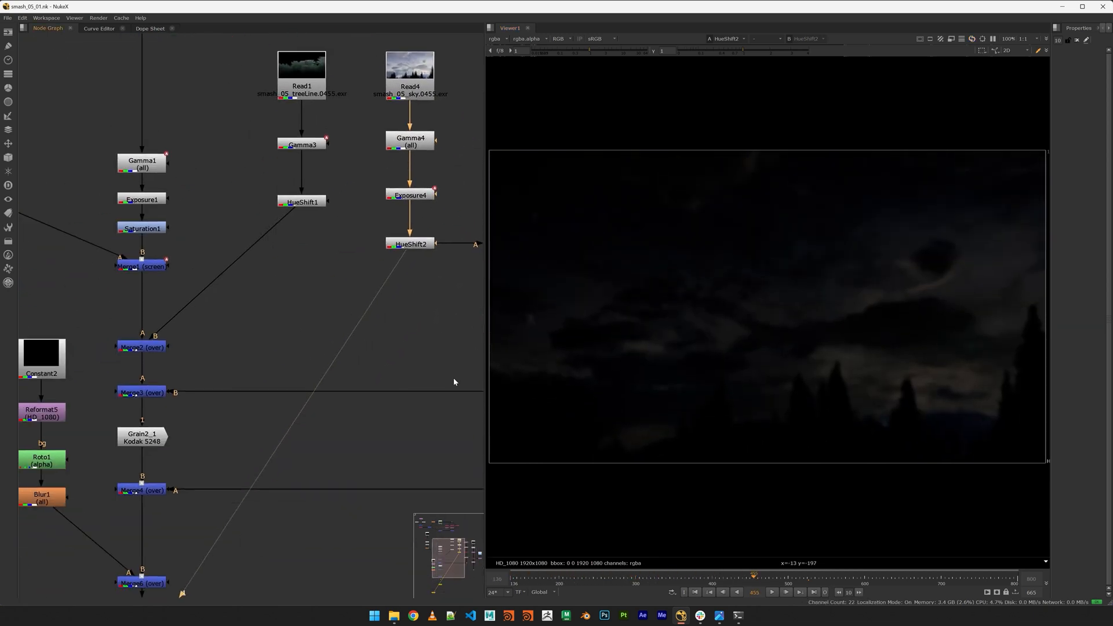
pyautogui.moveTo(248, 439); pyautogui.dragTo(308, 408, button='middle')
pyautogui.click(235, 404)
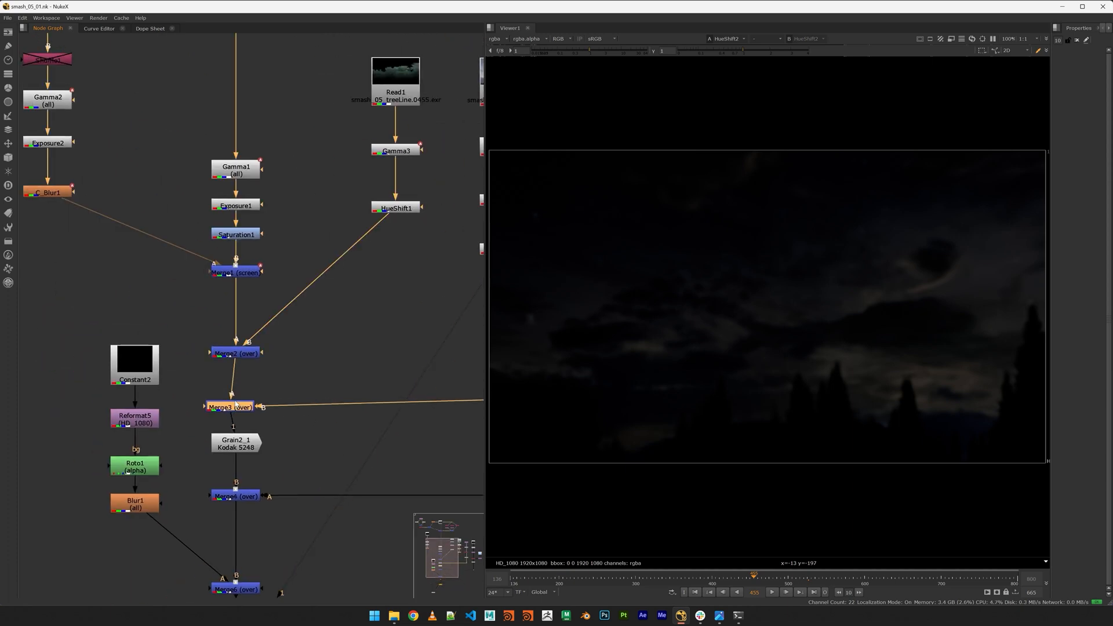
pyautogui.moveTo(234, 407); pyautogui.dragTo(239, 397)
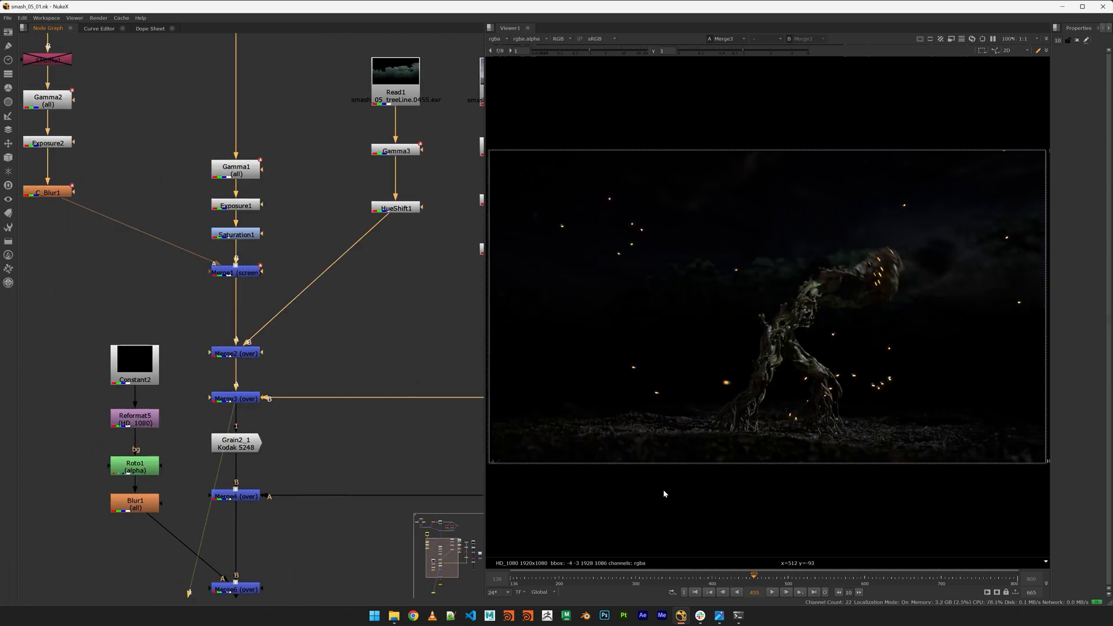
pyautogui.moveTo(705, 576); pyautogui.dragTo(661, 584)
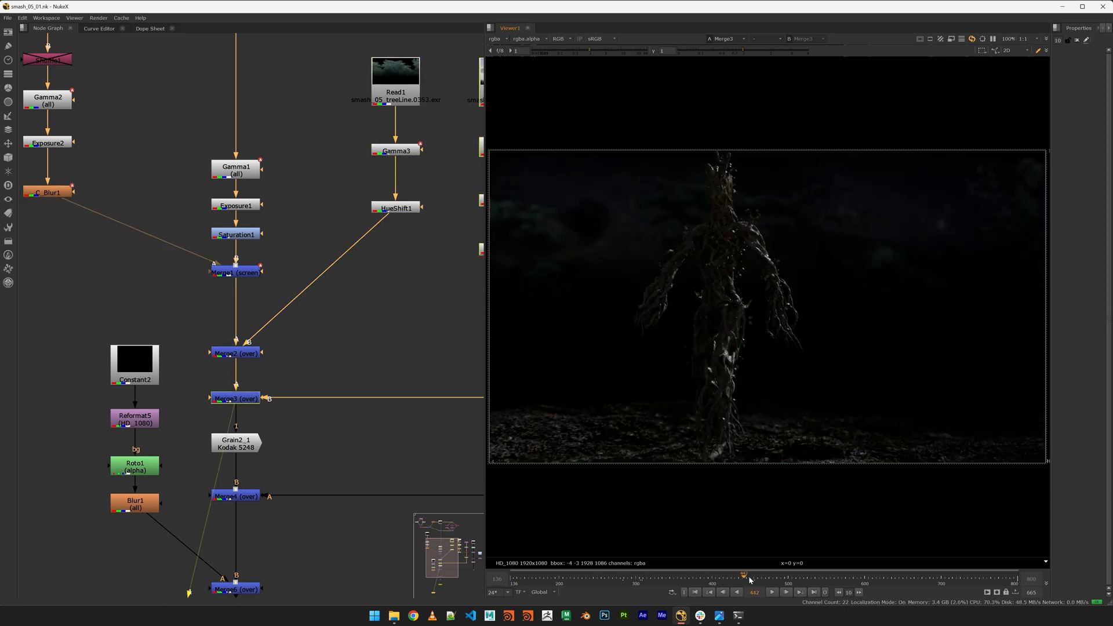
pyautogui.moveTo(749, 580); pyautogui.dragTo(765, 580)
# View the output of the Read6 fog branch at the Premult2 node
pyautogui.moveTo(357, 451); pyautogui.dragTo(130, 431, button='middle')
pyautogui.moveTo(264, 431); pyautogui.dragTo(151, 428, button='middle')
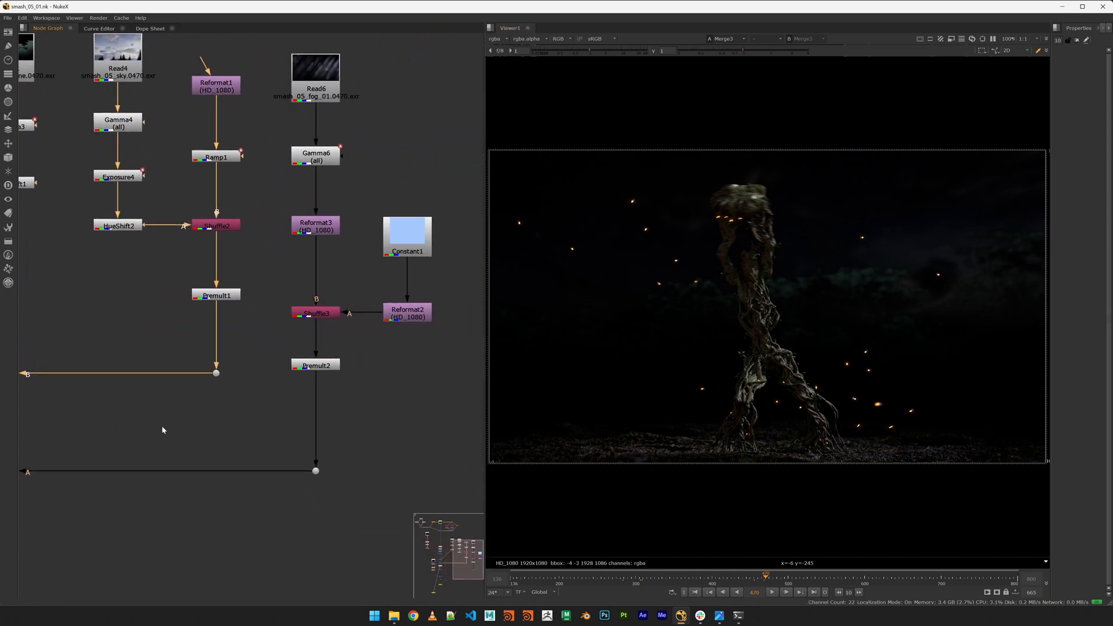
pyautogui.moveTo(274, 424); pyautogui.dragTo(332, 361, button='middle')
pyautogui.click(359, 310)
pyautogui.press('1')
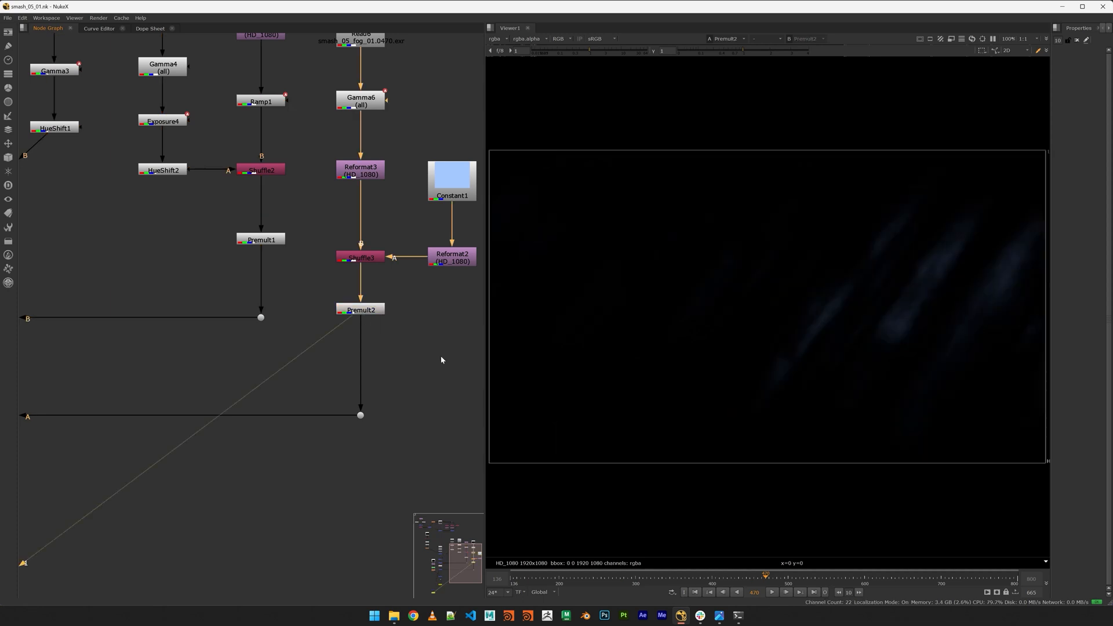
# Scrub the fog to frame 484, and view the final composite at the Write1 node
pyautogui.moveTo(704, 579); pyautogui.dragTo(776, 576)
pyautogui.moveTo(275, 485); pyautogui.dragTo(469, 390, button='middle')
pyautogui.moveTo(129, 381); pyautogui.dragTo(226, 355, button='middle')
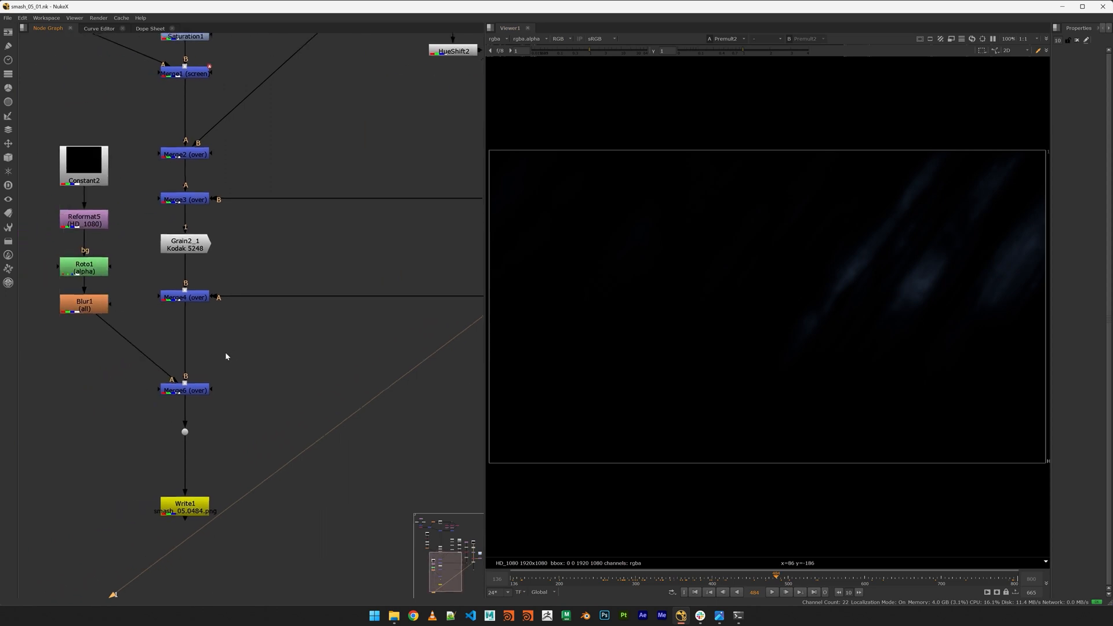
pyautogui.click(195, 505)
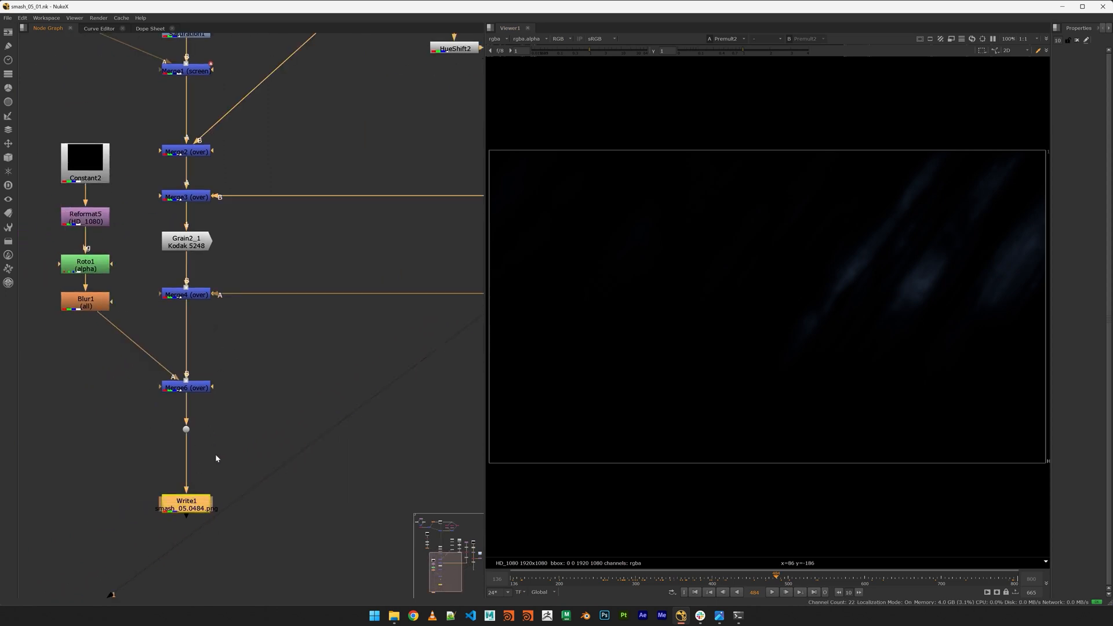
pyautogui.press('1')
pyautogui.click(262, 370)
pyautogui.moveTo(279, 365); pyautogui.dragTo(317, 353, button='middle')
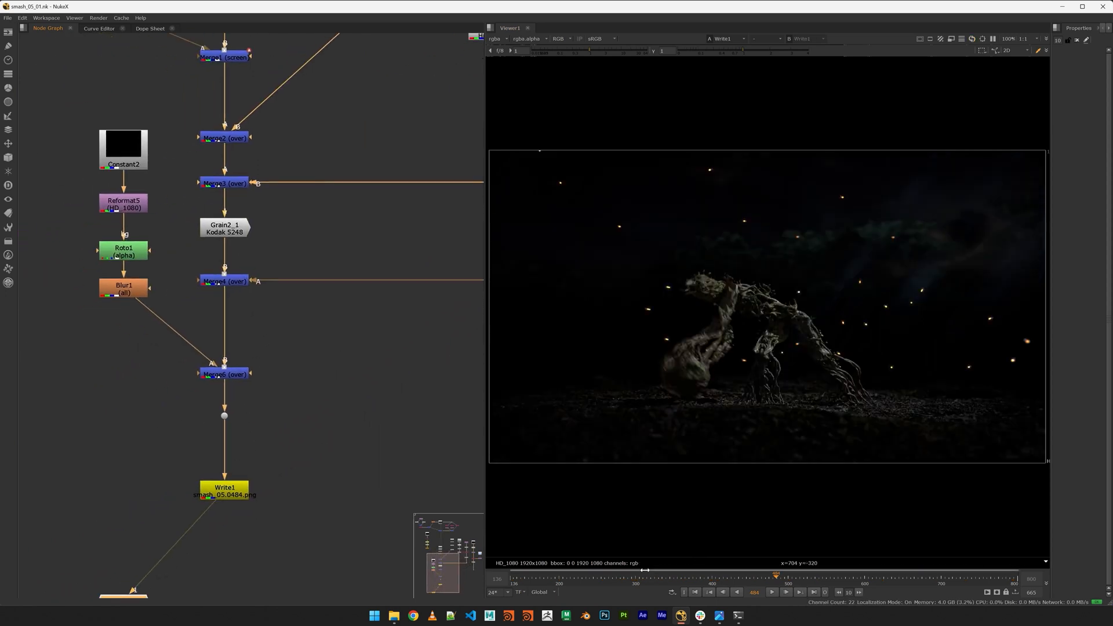
# Scrub the final composite from about frame 240 forward to frame 663
pyautogui.click(589, 578)
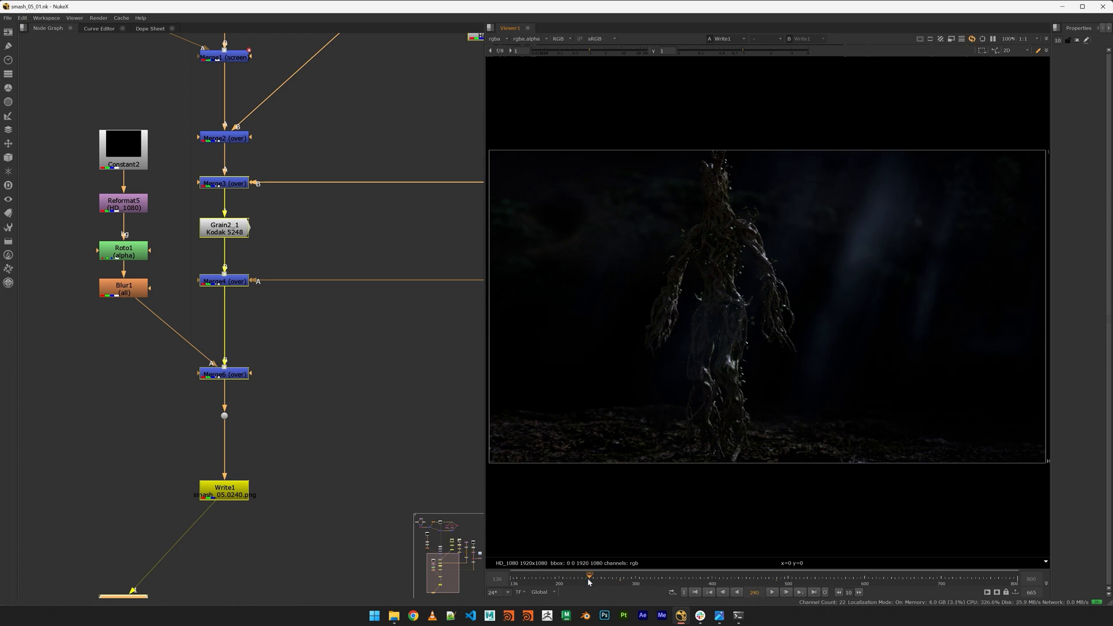
pyautogui.moveTo(577, 582); pyautogui.dragTo(913, 579)
pyautogui.click(352, 410)
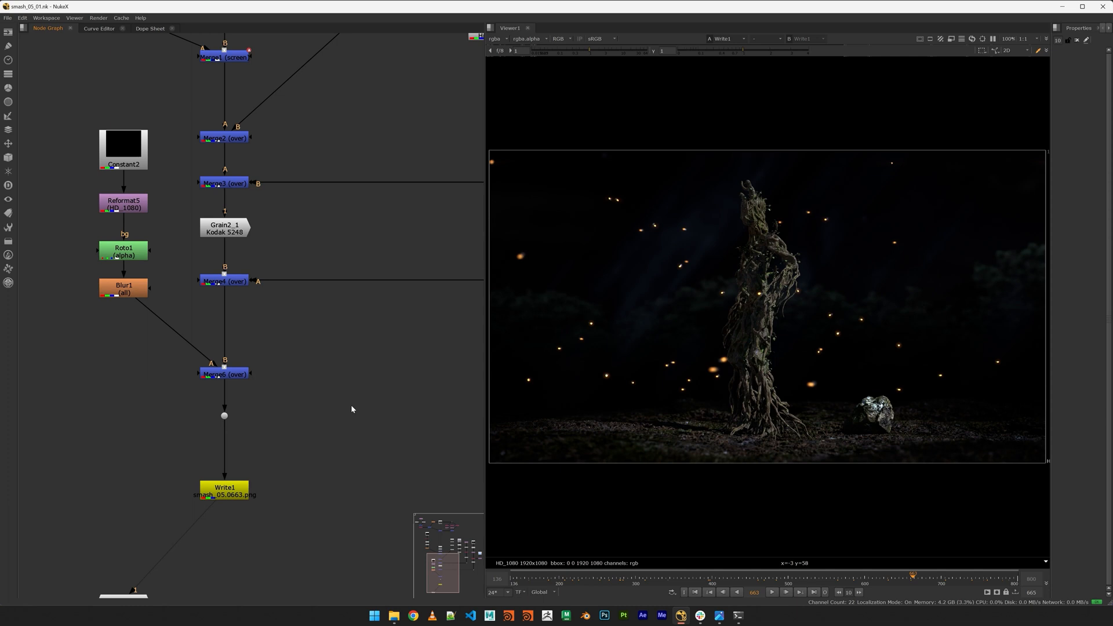
# Review the creature and fireflies in the final composite between frames 533 and 366, stopping at frame 427
pyautogui.click(811, 580)
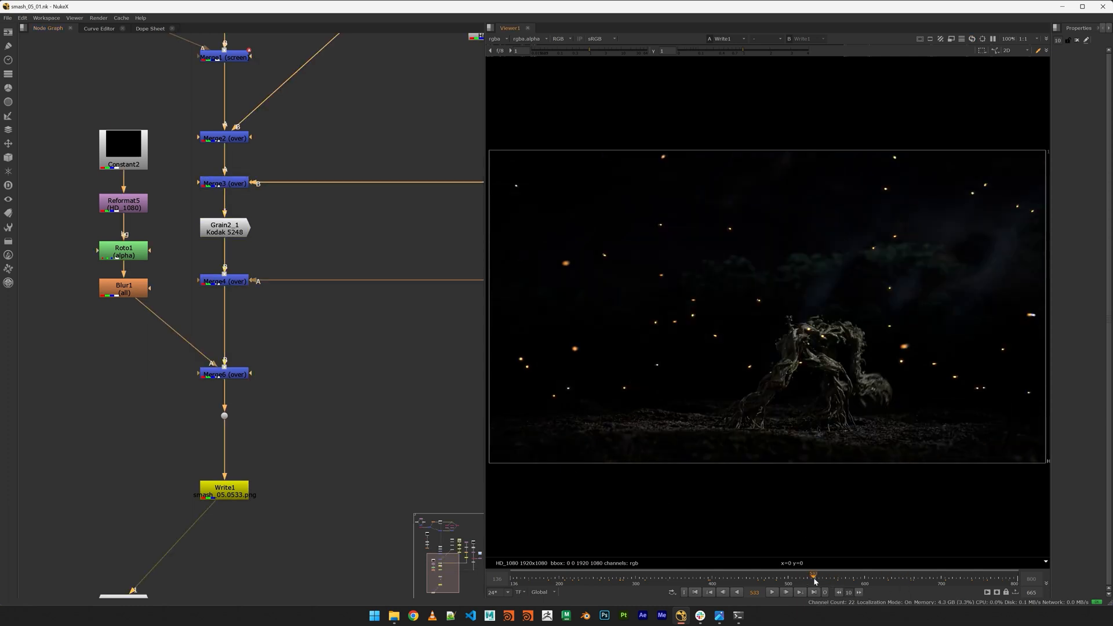
pyautogui.moveTo(813, 578); pyautogui.dragTo(794, 579)
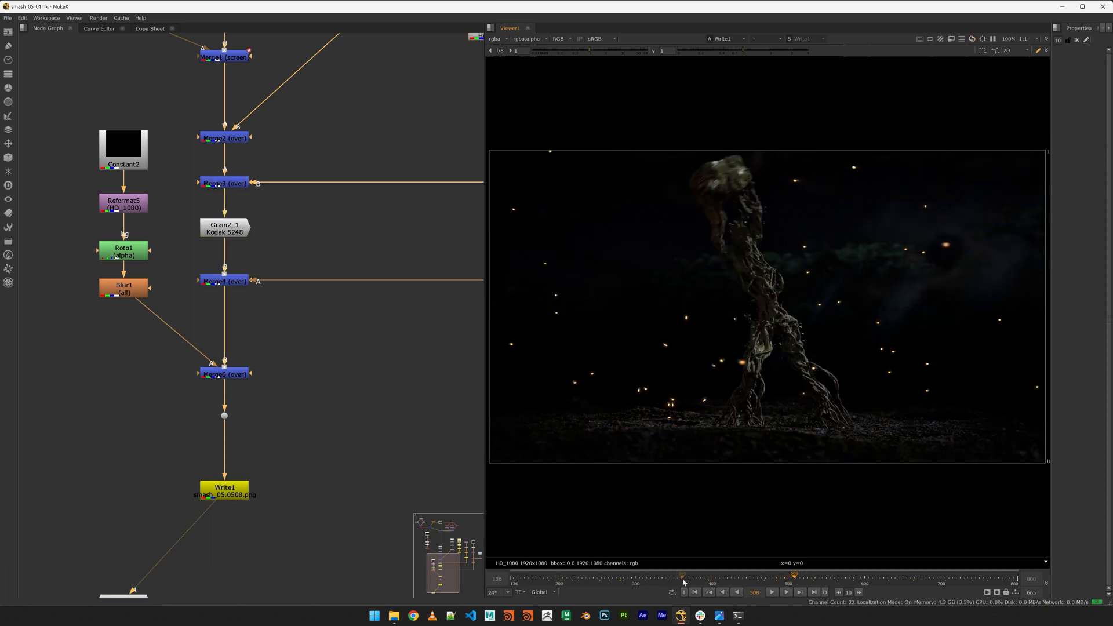
pyautogui.moveTo(687, 582); pyautogui.dragTo(756, 584)
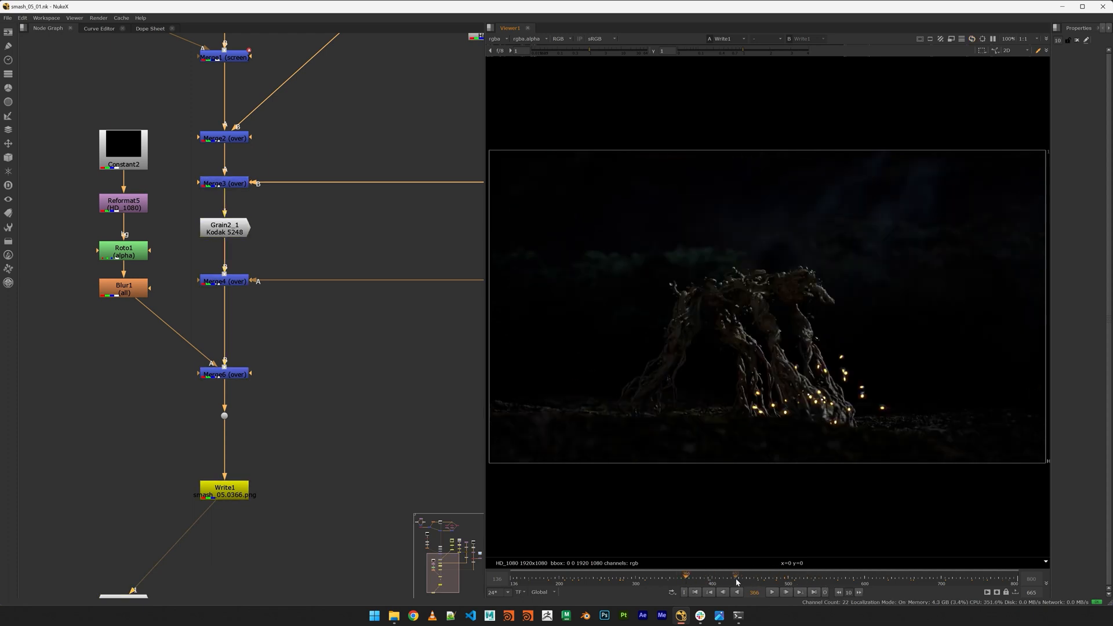
pyautogui.click(732, 581)
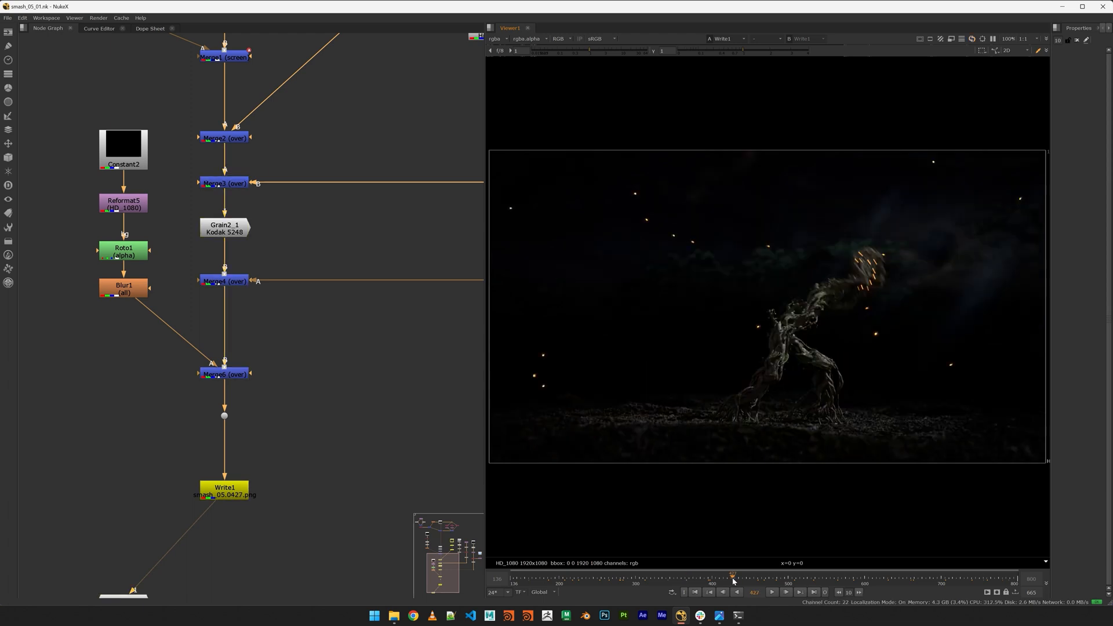